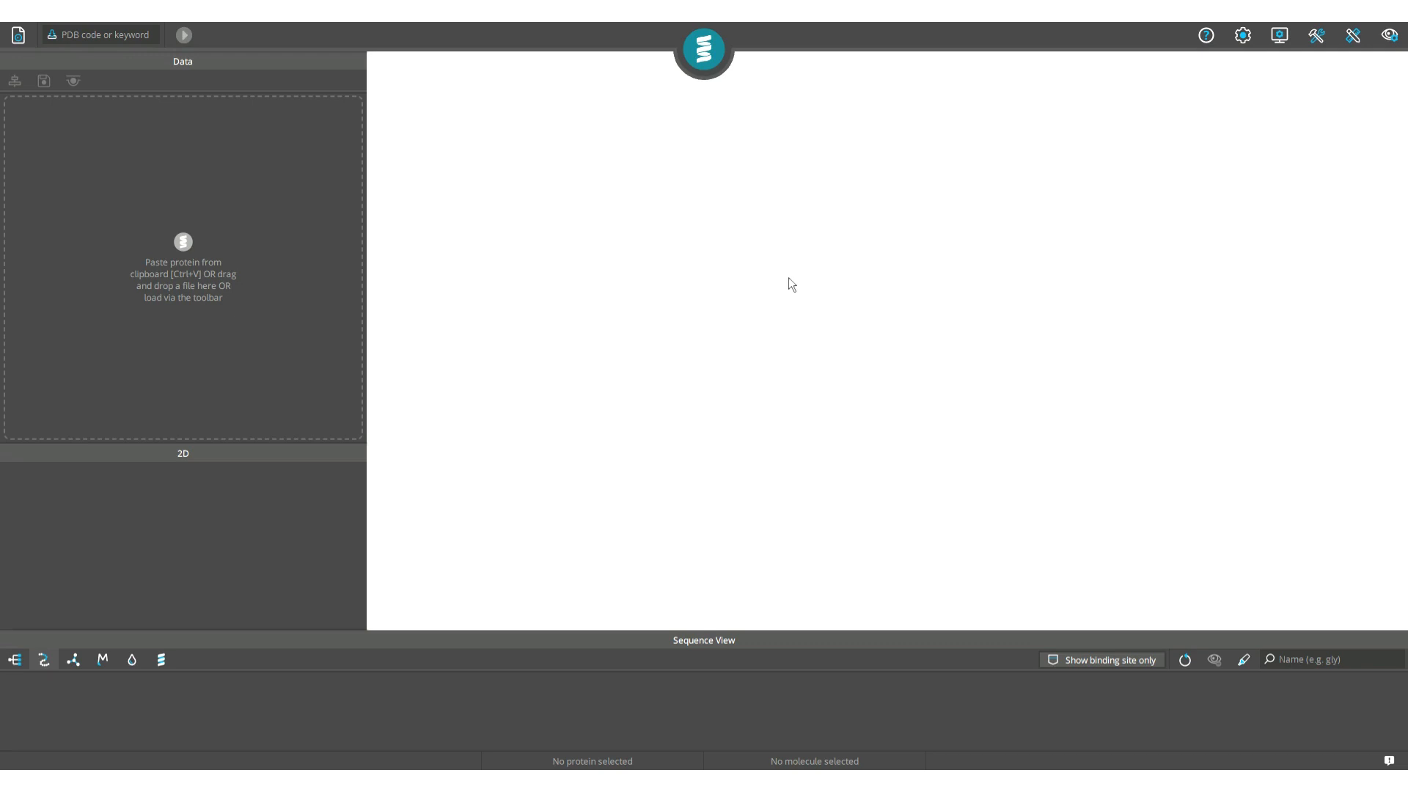
Step: Load the Drugathon_Target protein structure from its PDB file
{"action": "left_click", "coordinate": [19, 35]}
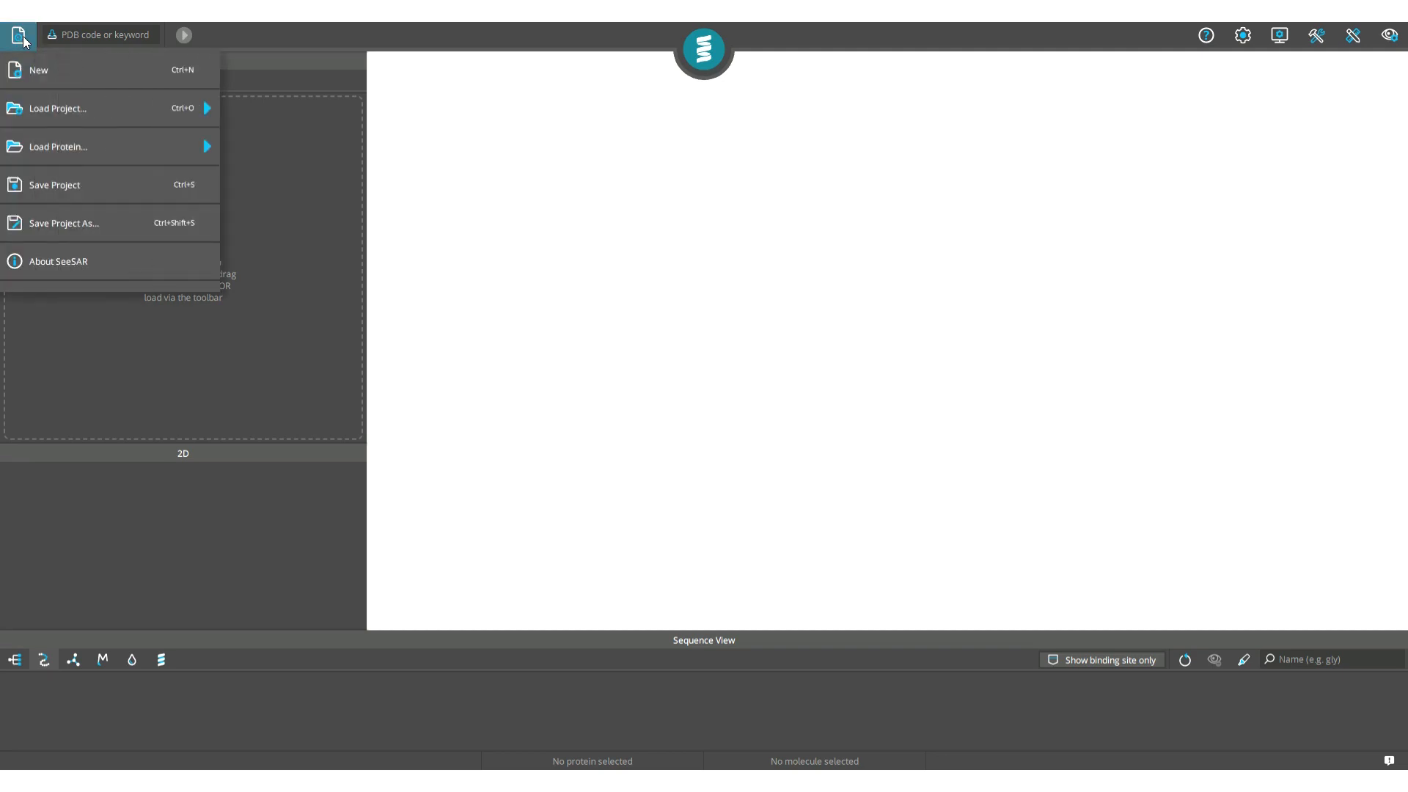
{"action": "mouse_move", "coordinate": [60, 147]}
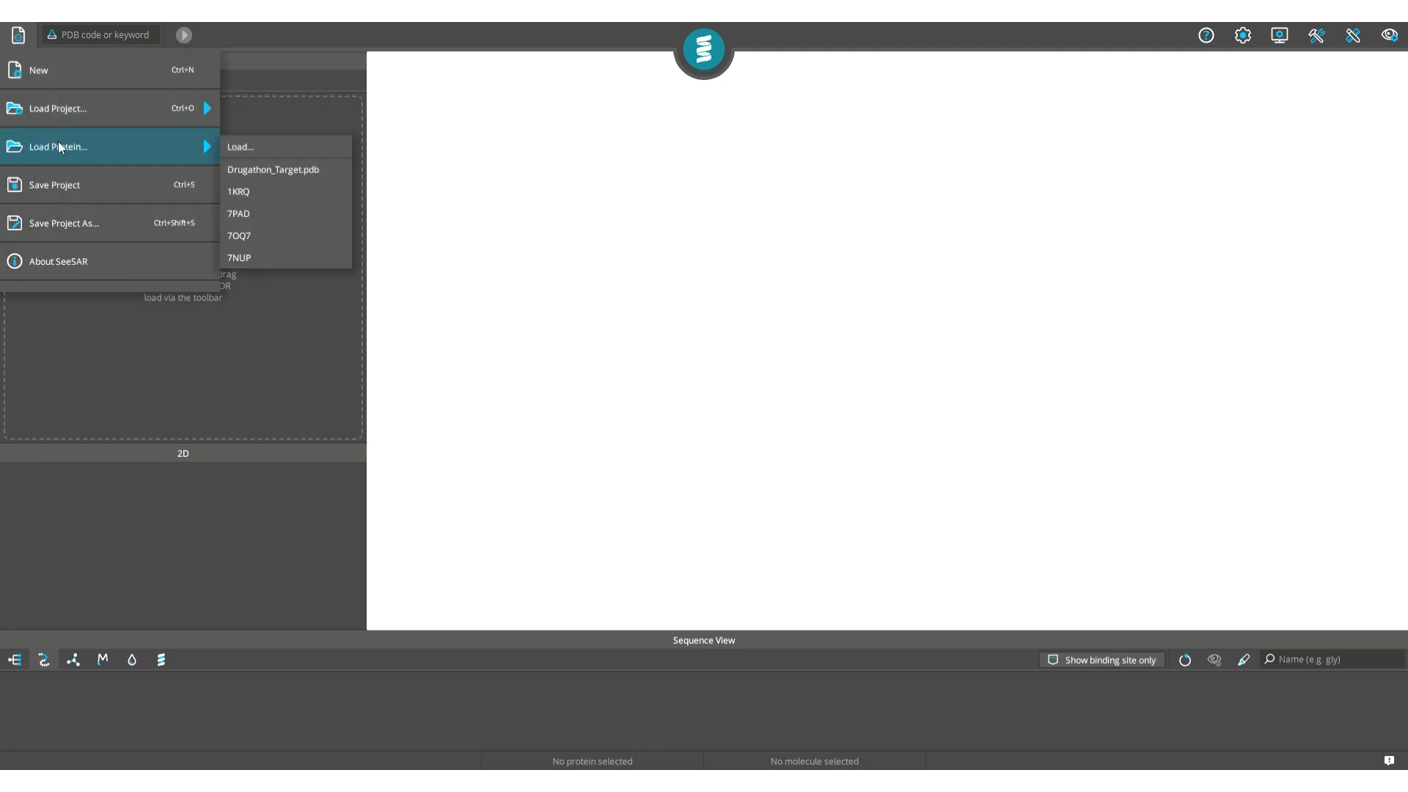
{"action": "left_click", "coordinate": [244, 148]}
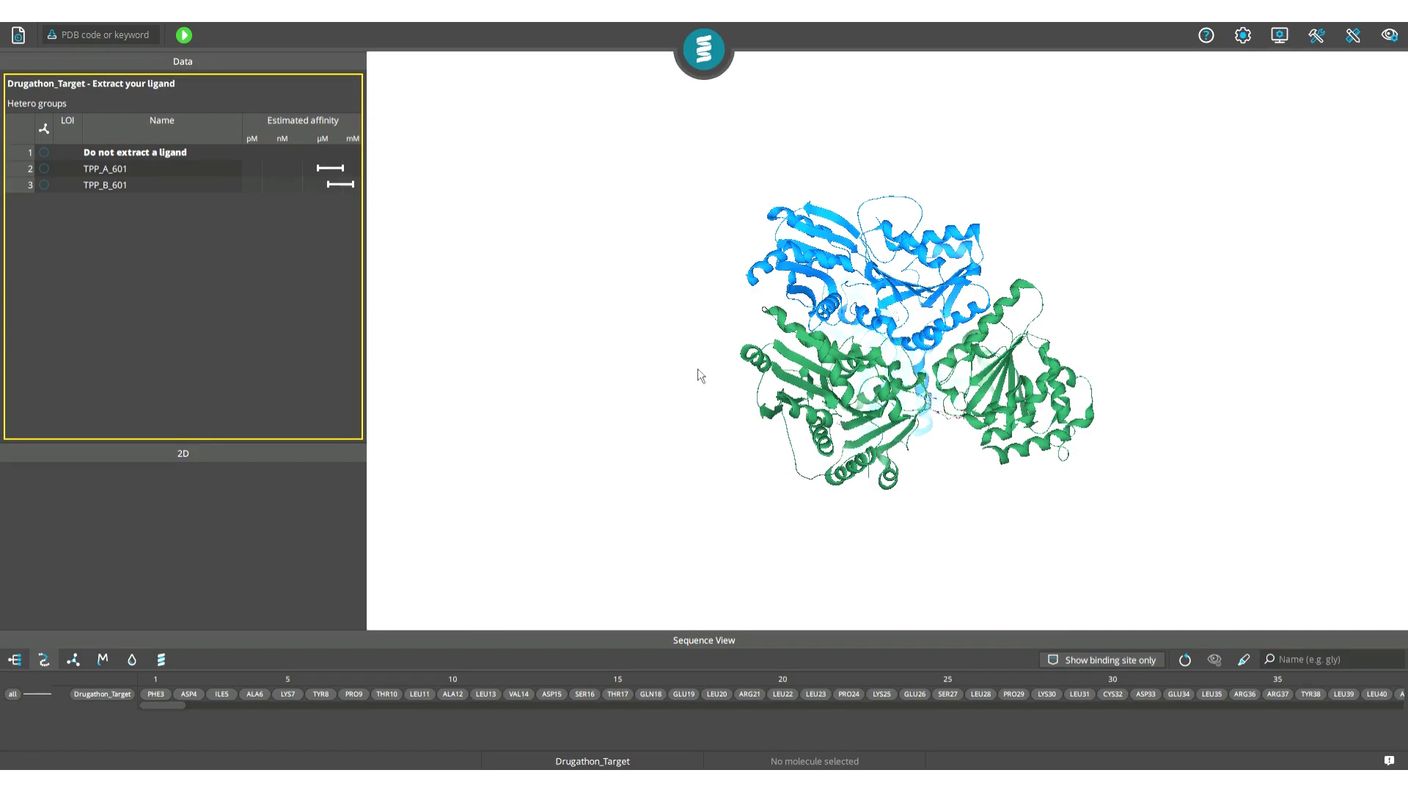
Step: Examine the protein's overall fold, its chains and the positions of the bound hetero groups in 3D
{"action": "left_click_drag", "start_coordinate": [698, 369], "coordinate": [718, 404]}
{"action": "scroll", "coordinate": [916, 397], "scroll_direction": "up", "scroll_amount": 2}
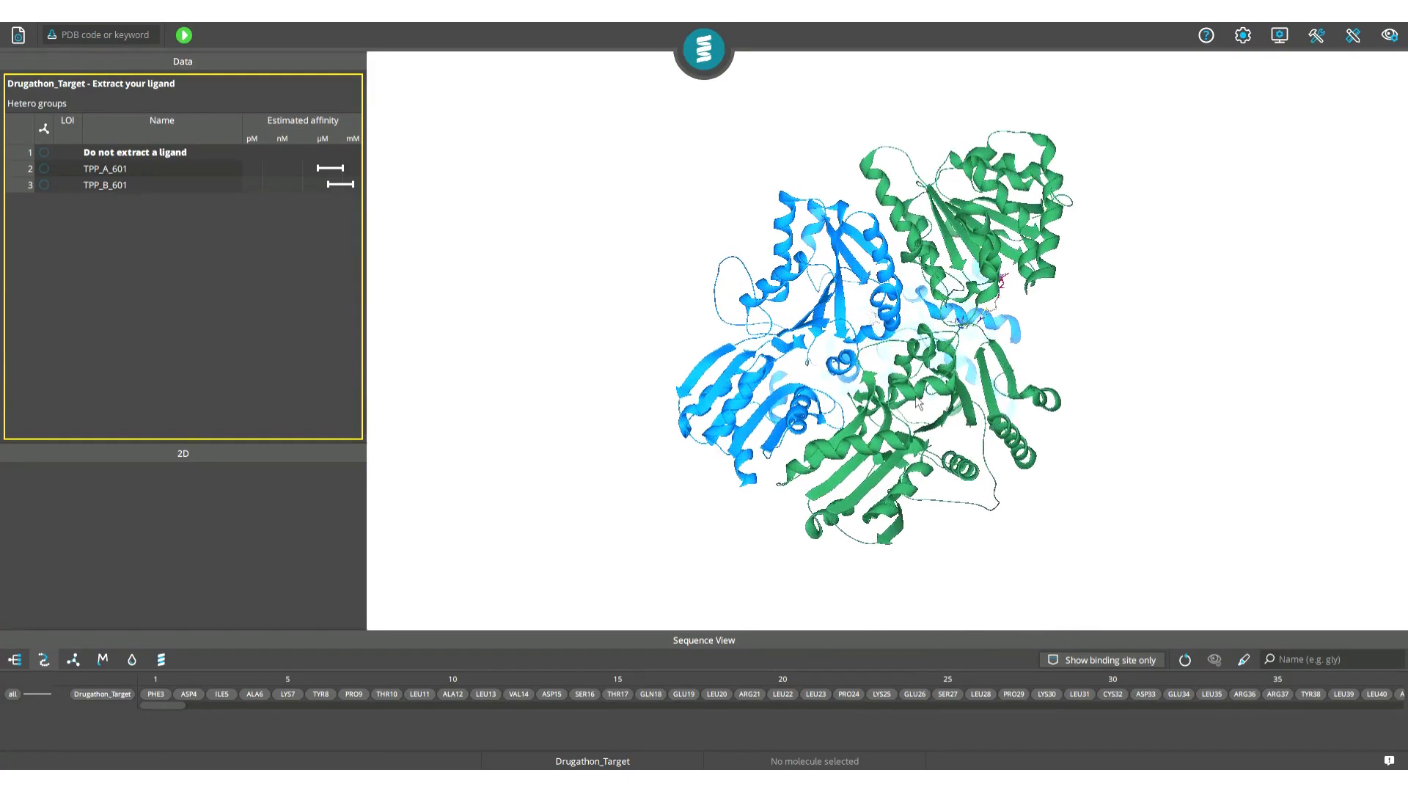
{"action": "scroll", "coordinate": [919, 402], "scroll_direction": "up", "scroll_amount": 3}
{"action": "left_click_drag", "start_coordinate": [917, 399], "coordinate": [909, 374]}
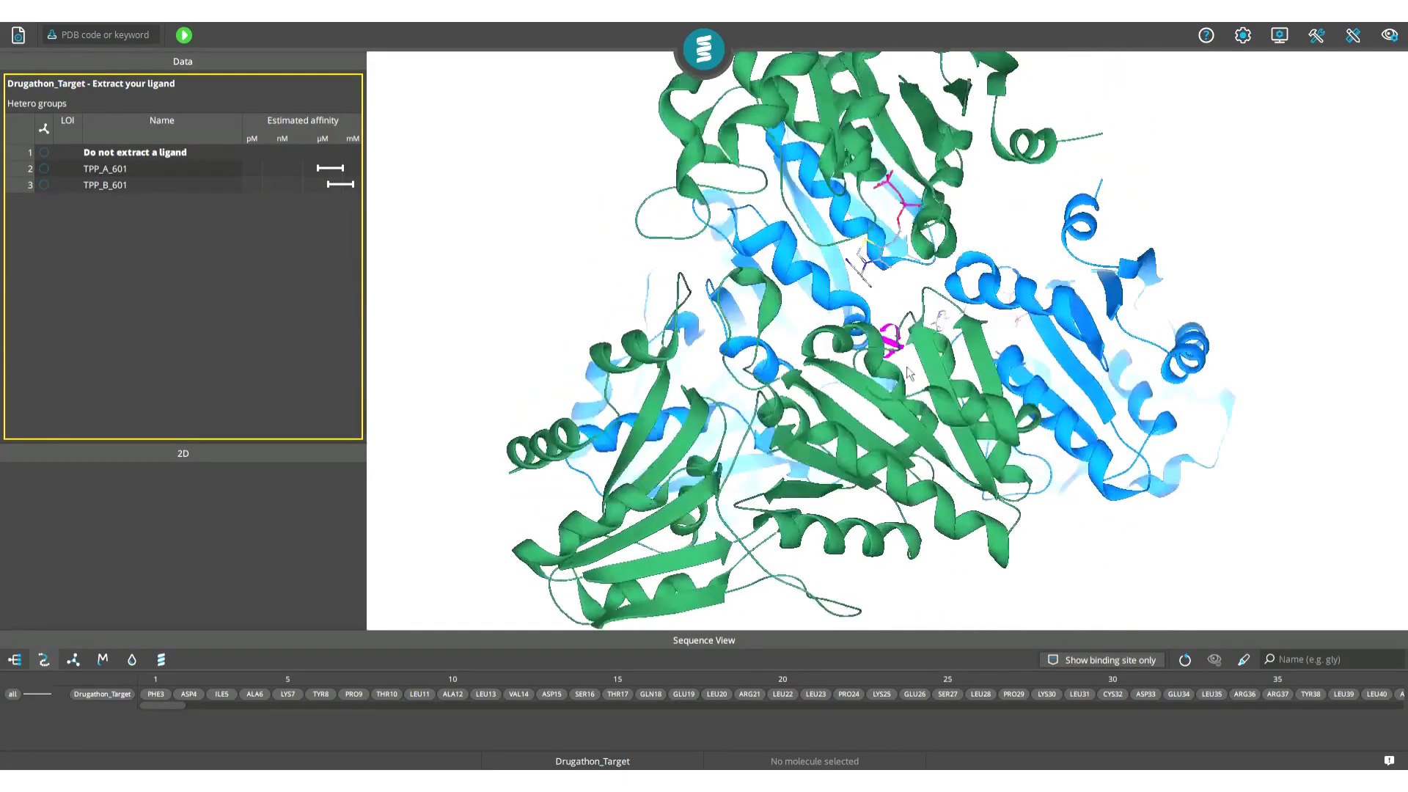
{"action": "scroll", "coordinate": [910, 374], "scroll_direction": "down", "scroll_amount": 5}
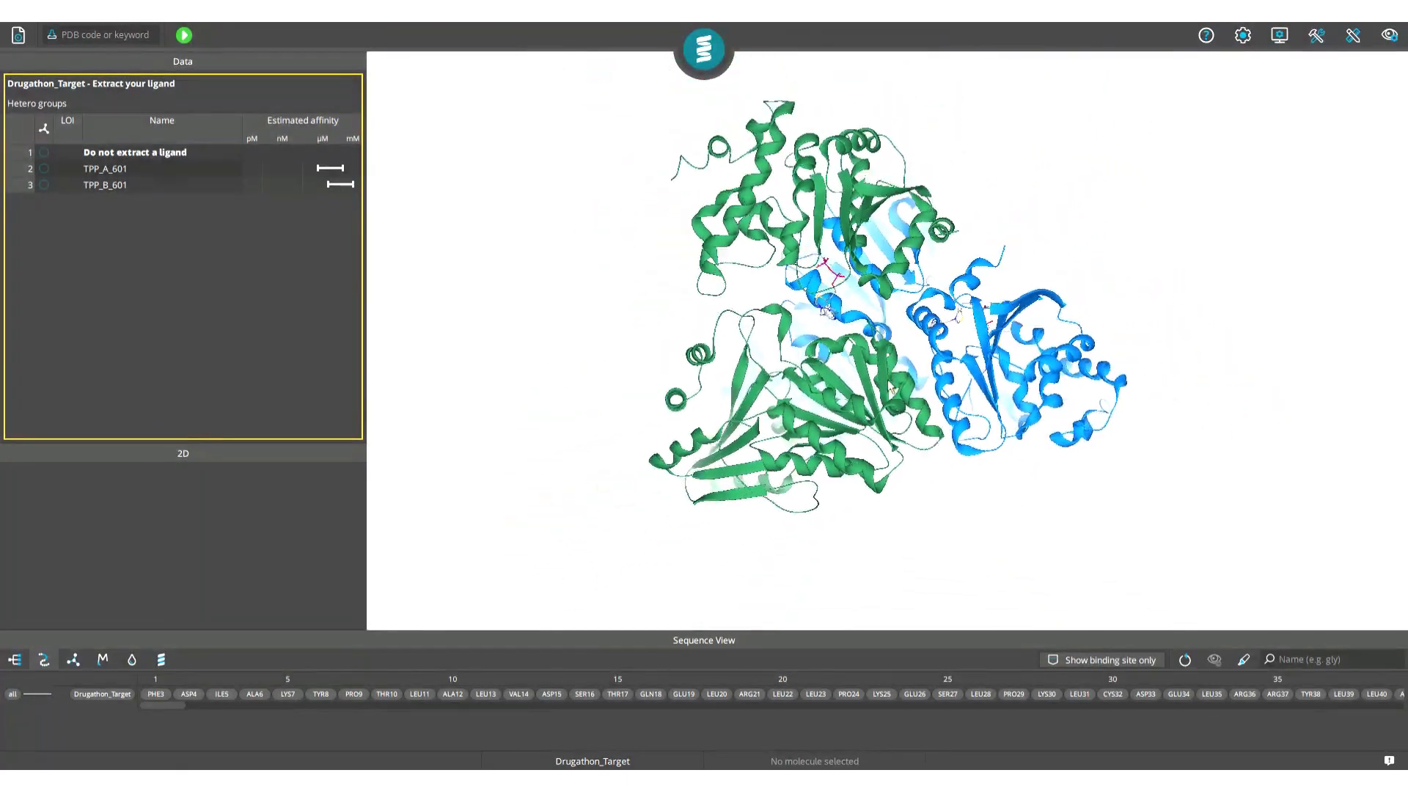
{"action": "scroll", "coordinate": [898, 370], "scroll_direction": "down", "scroll_amount": 2}
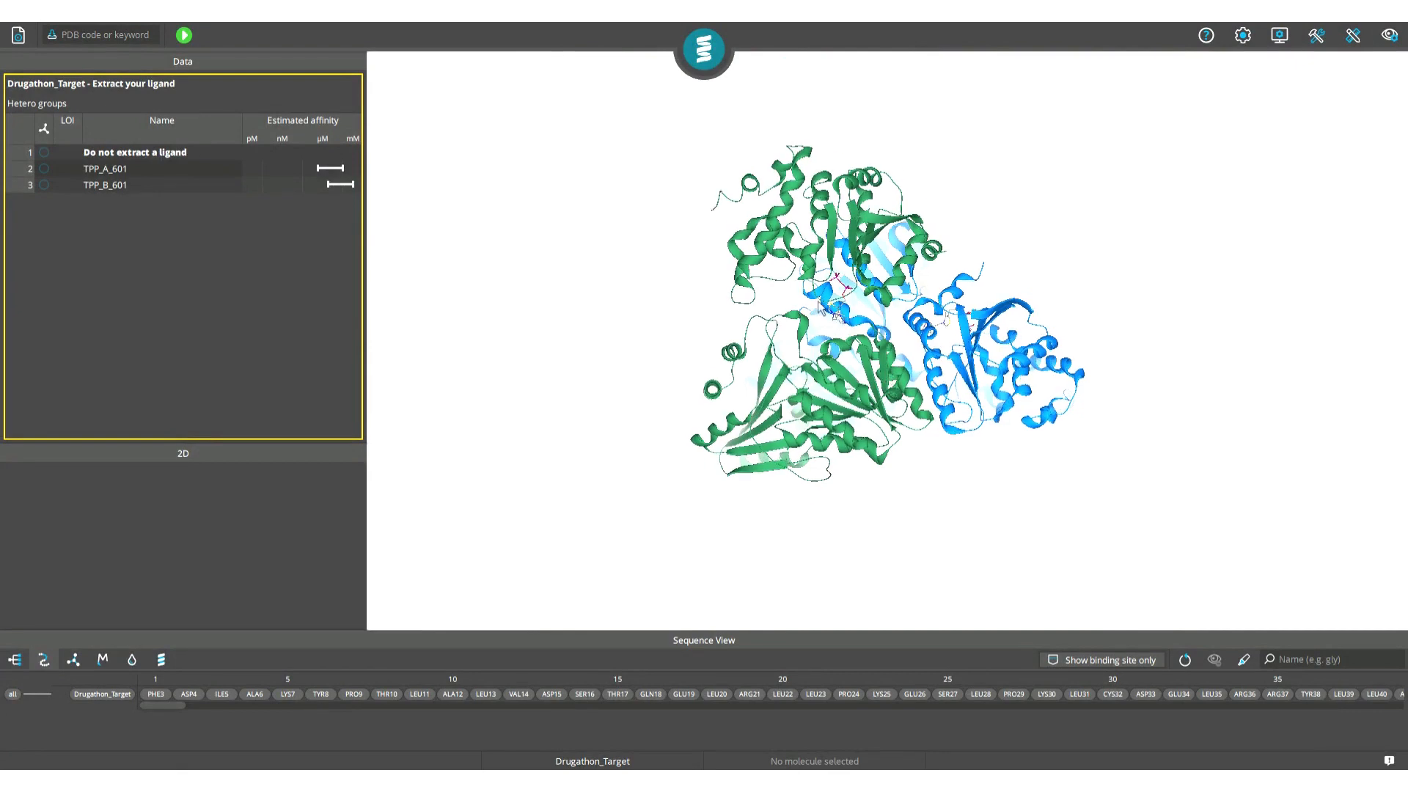
{"action": "mouse_move", "coordinate": [811, 301]}
{"action": "middle_mouse_down"}
{"action": "mouse_move", "coordinate": [839, 330]}
{"action": "mouse_move", "coordinate": [809, 362]}
{"action": "mouse_move", "coordinate": [765, 317]}
{"action": "mouse_move", "coordinate": [820, 294]}
{"action": "mouse_move", "coordinate": [822, 338]}
{"action": "mouse_move", "coordinate": [771, 302]}
{"action": "mouse_move", "coordinate": [808, 272]}
{"action": "mouse_move", "coordinate": [826, 331]}
{"action": "mouse_move", "coordinate": [779, 290]}
{"action": "mouse_move", "coordinate": [802, 319]}
{"action": "middle_mouse_up"}
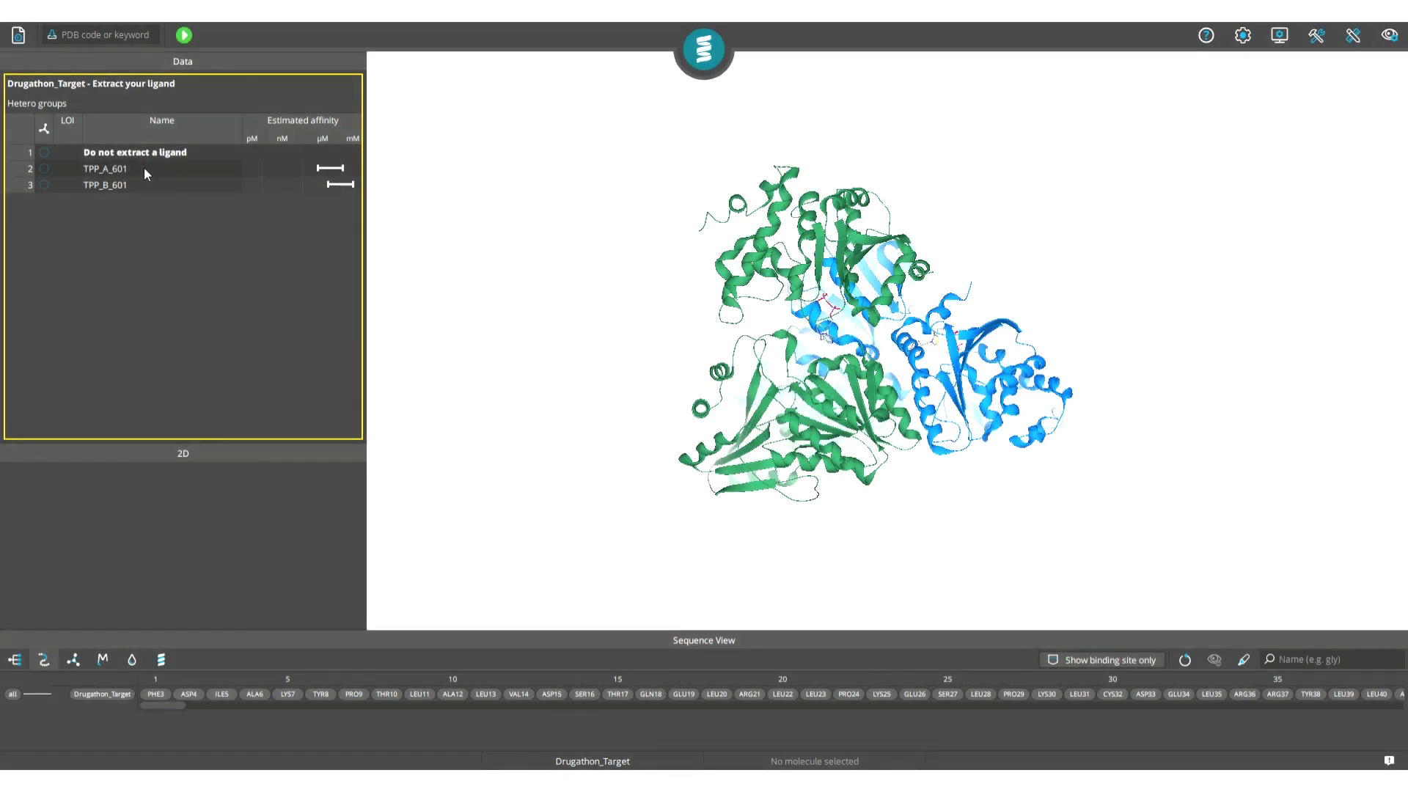
Step: Extract TPP_A_601 as the ligand of Drugathon_Target and focus the 3D view on it in the binding site
{"action": "left_click", "coordinate": [87, 173]}
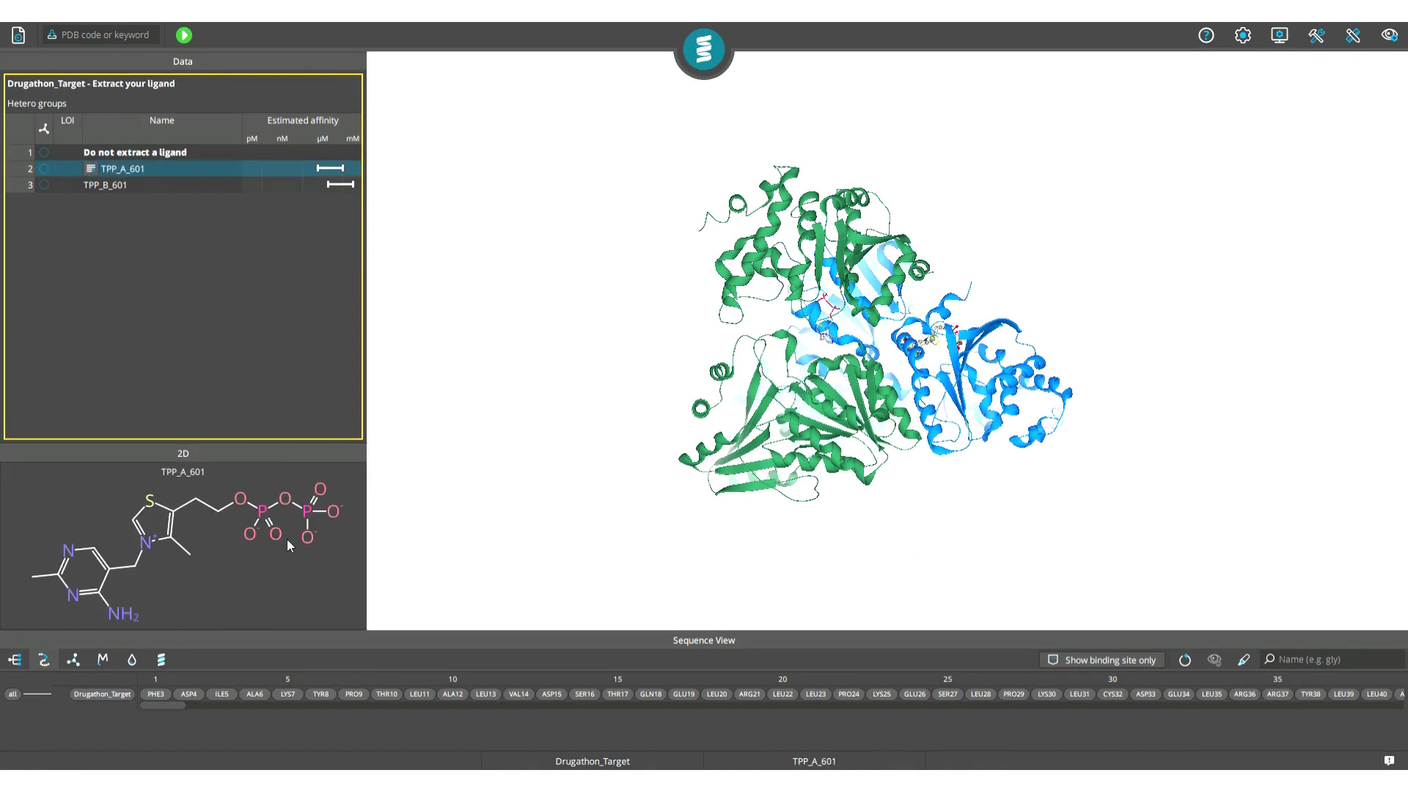
{"action": "left_click", "coordinate": [161, 187]}
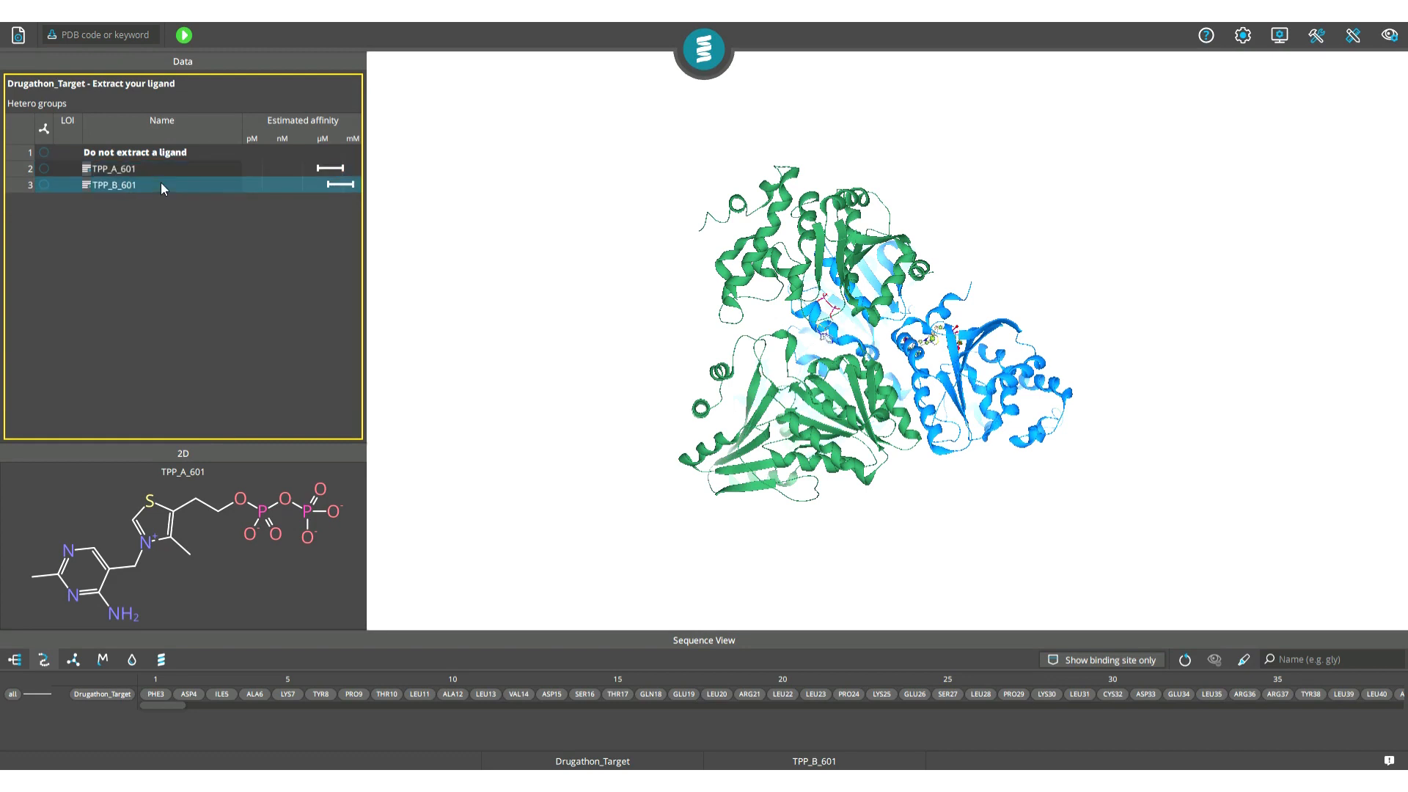
{"action": "left_click", "coordinate": [130, 173]}
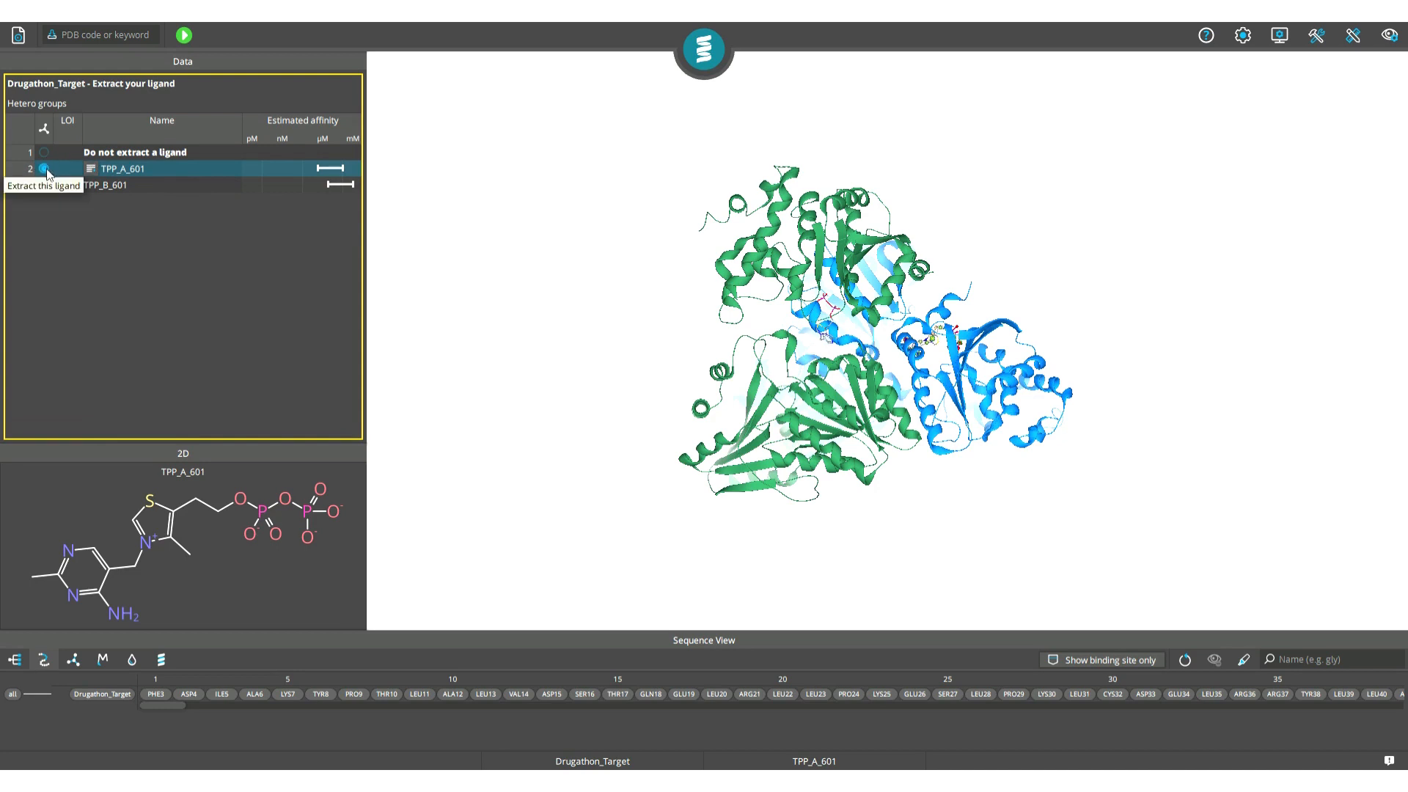
{"action": "left_click", "coordinate": [185, 35]}
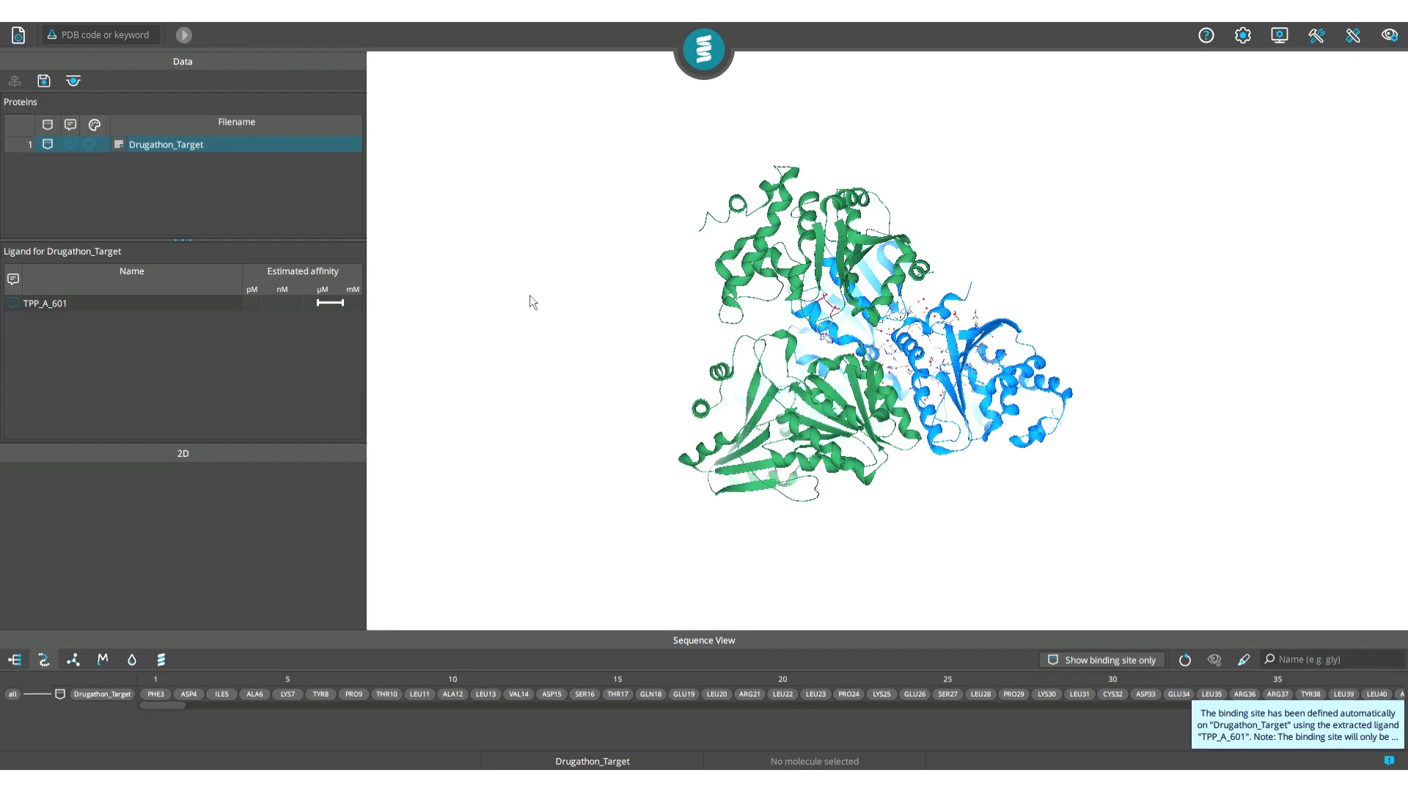
{"action": "left_click_drag", "start_coordinate": [725, 454], "coordinate": [516, 389]}
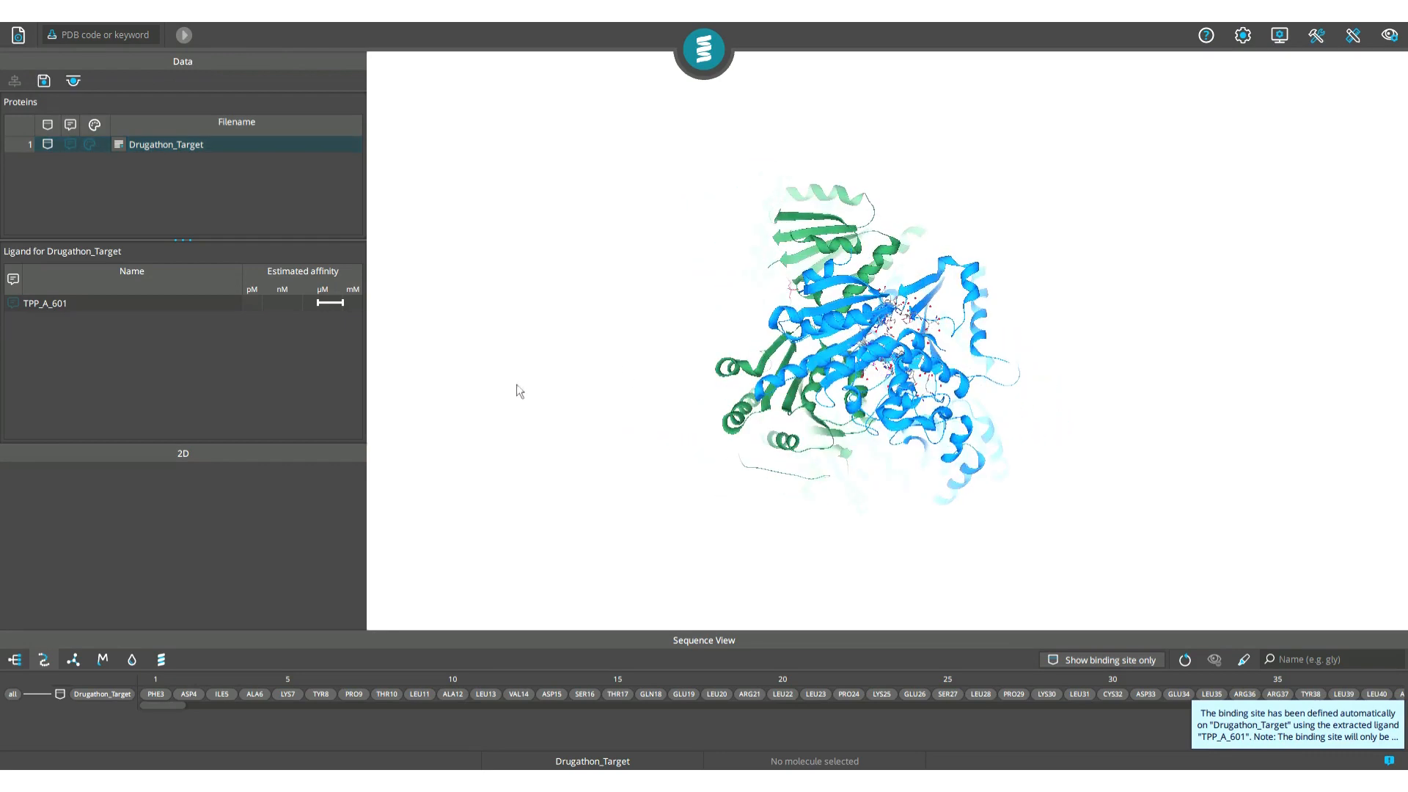
{"action": "left_click", "coordinate": [273, 368]}
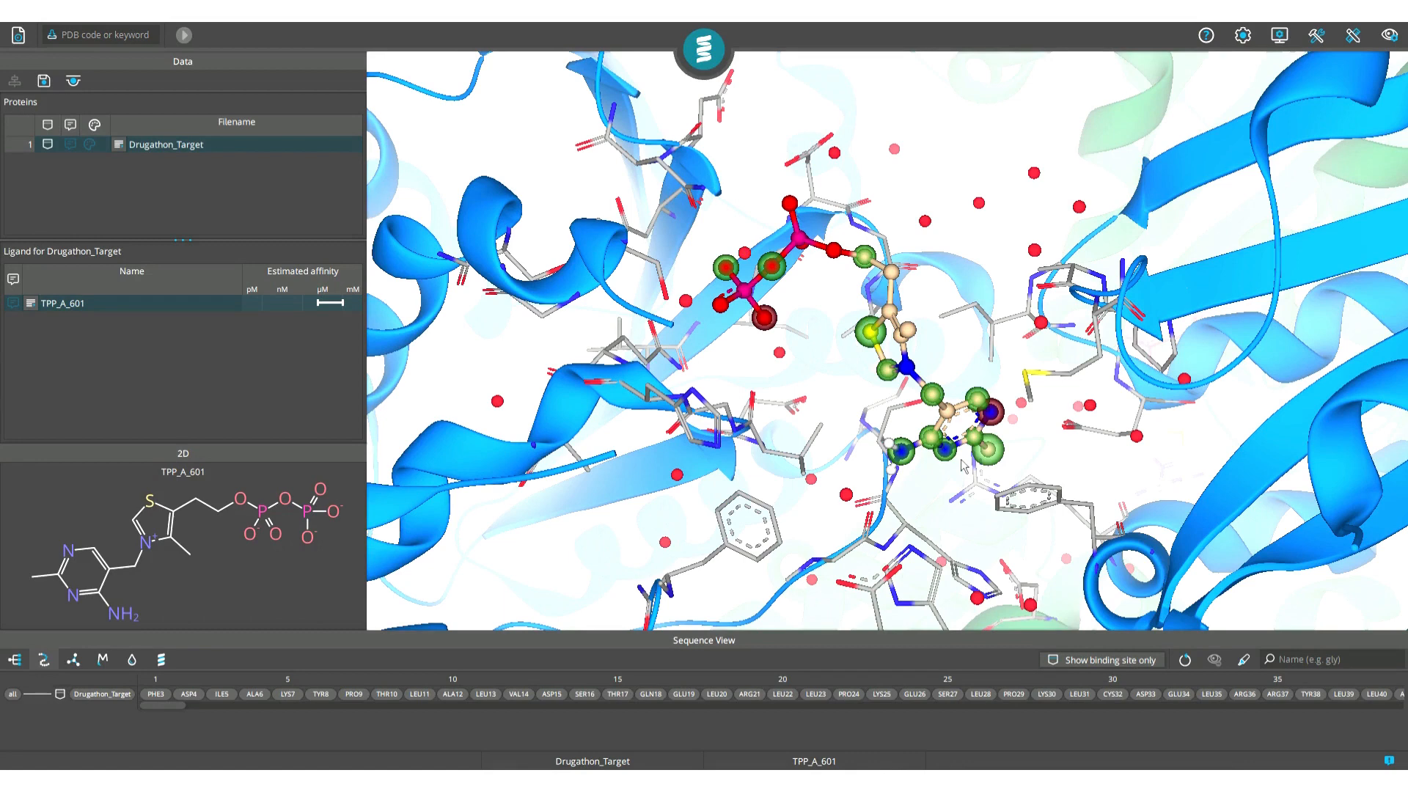
Step: Change the 3D view's background from white to black
{"action": "left_click", "coordinate": [1284, 42]}
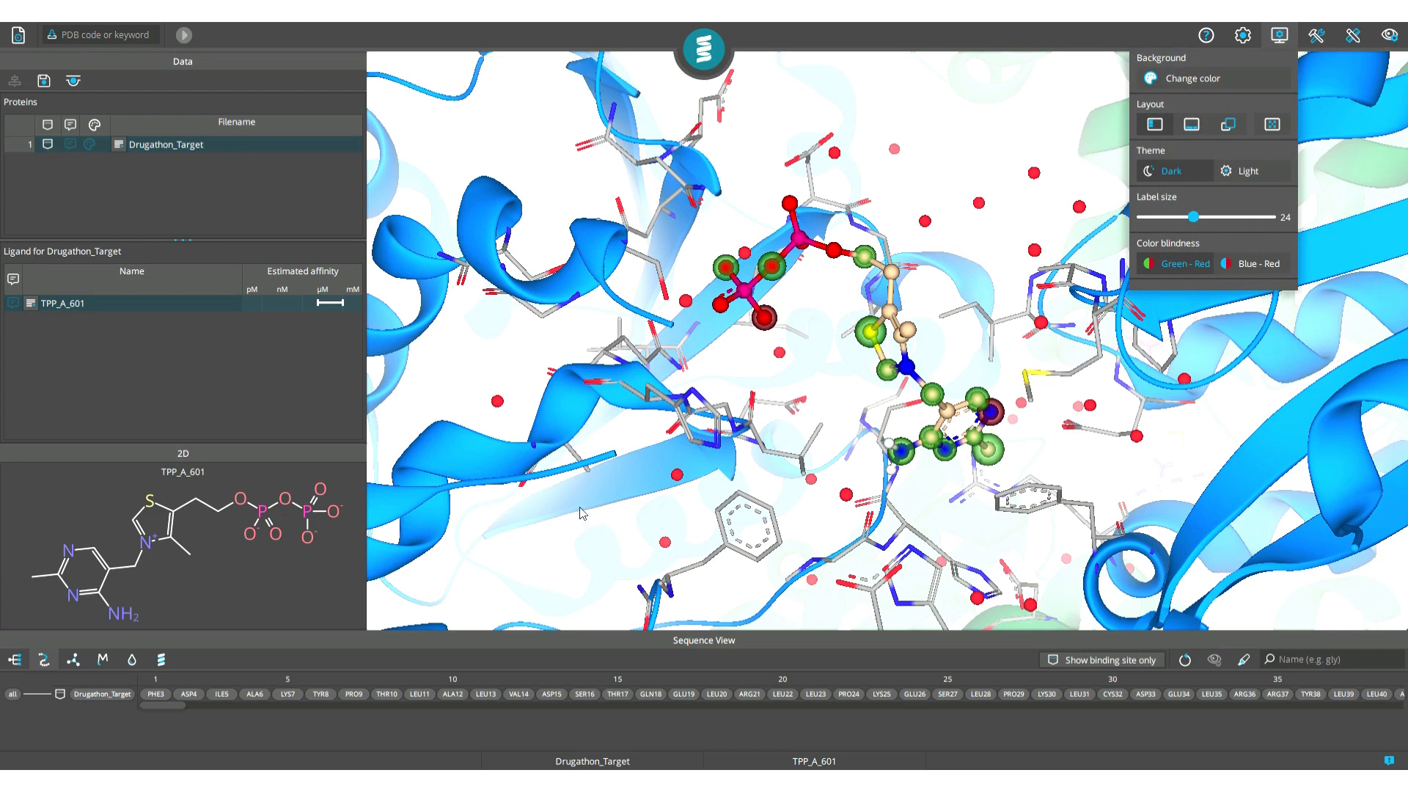
{"action": "key", "text": "b"}
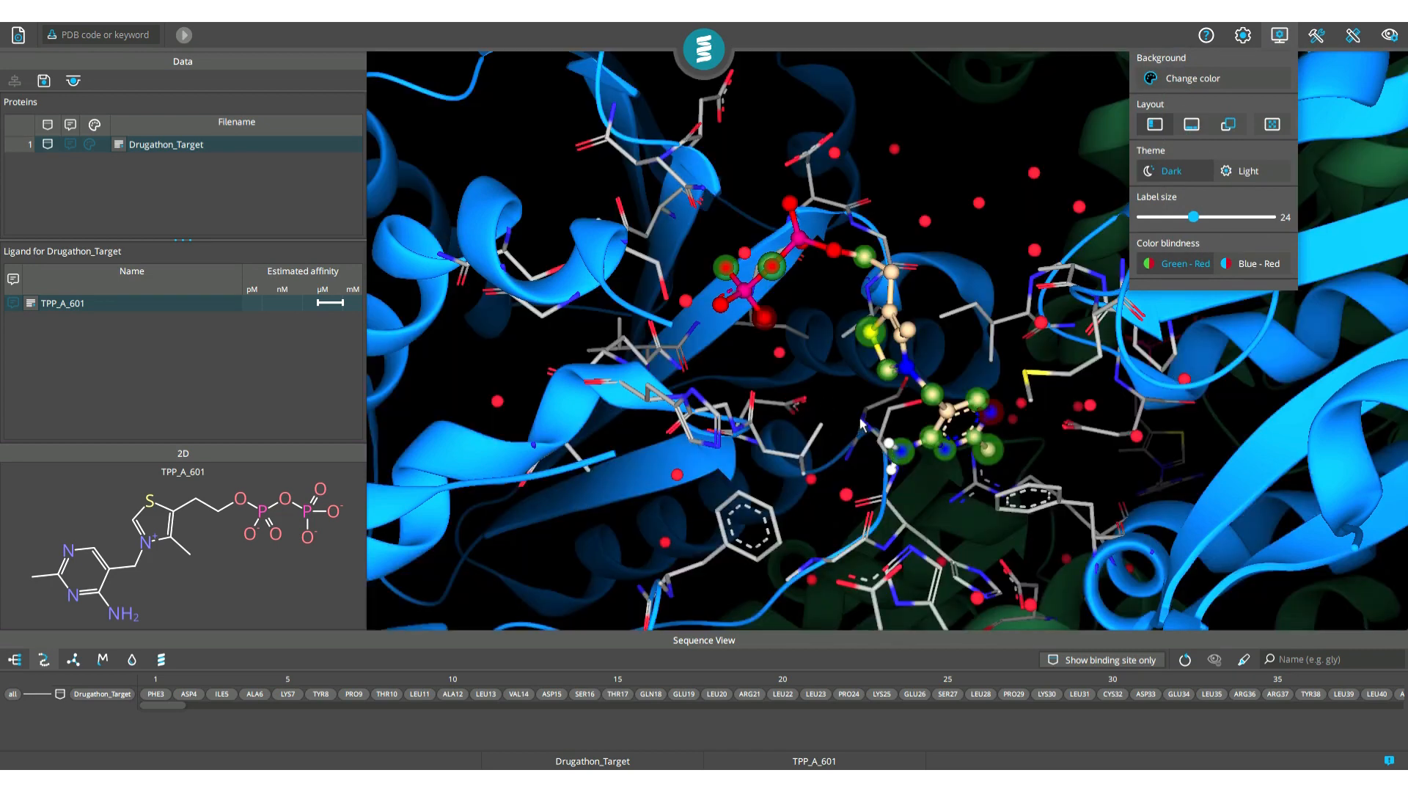
Step: Preview the bottom layout and the light theme, restoring the left layout and the dark theme
{"action": "left_click", "coordinate": [1191, 126]}
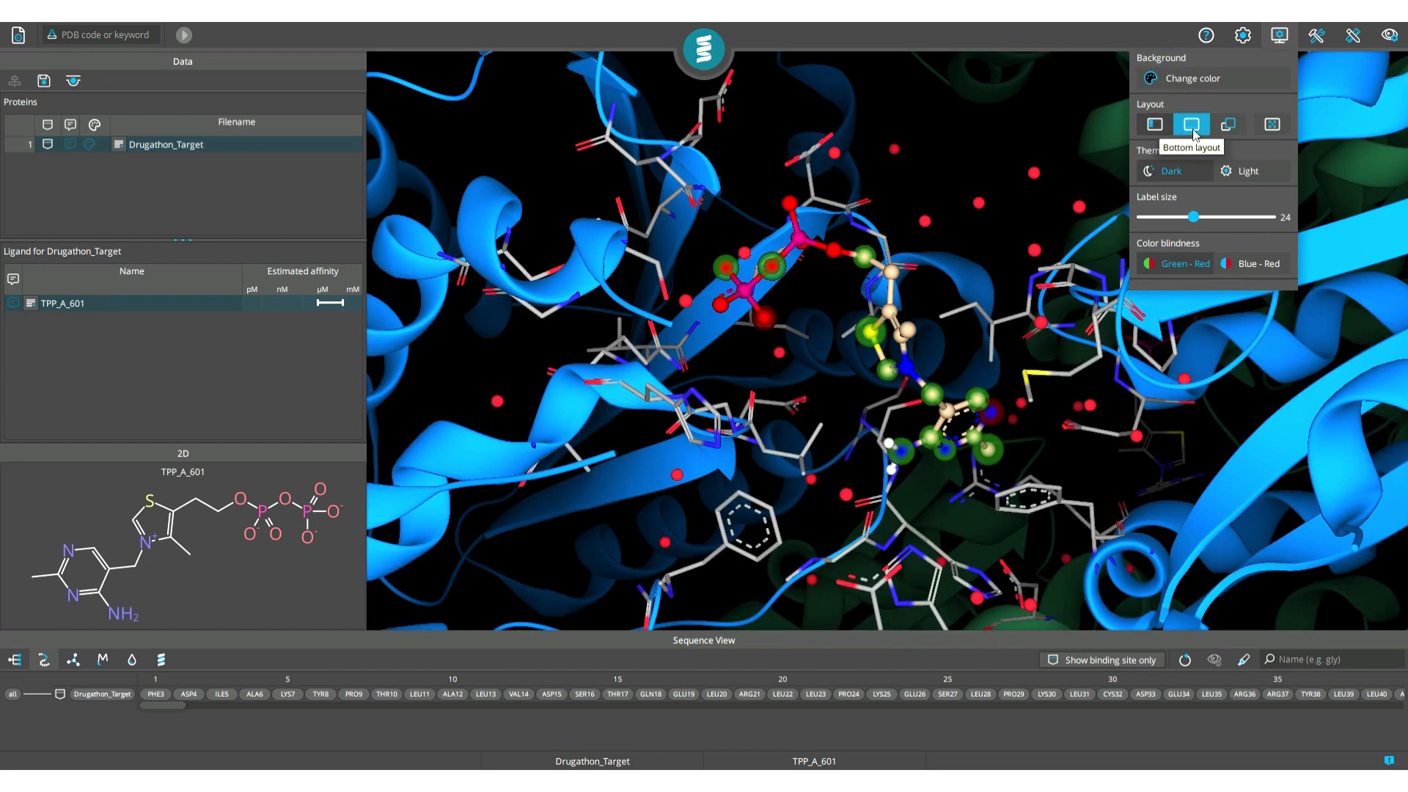
{"action": "left_click", "coordinate": [1156, 126]}
{"action": "left_click", "coordinate": [1191, 126]}
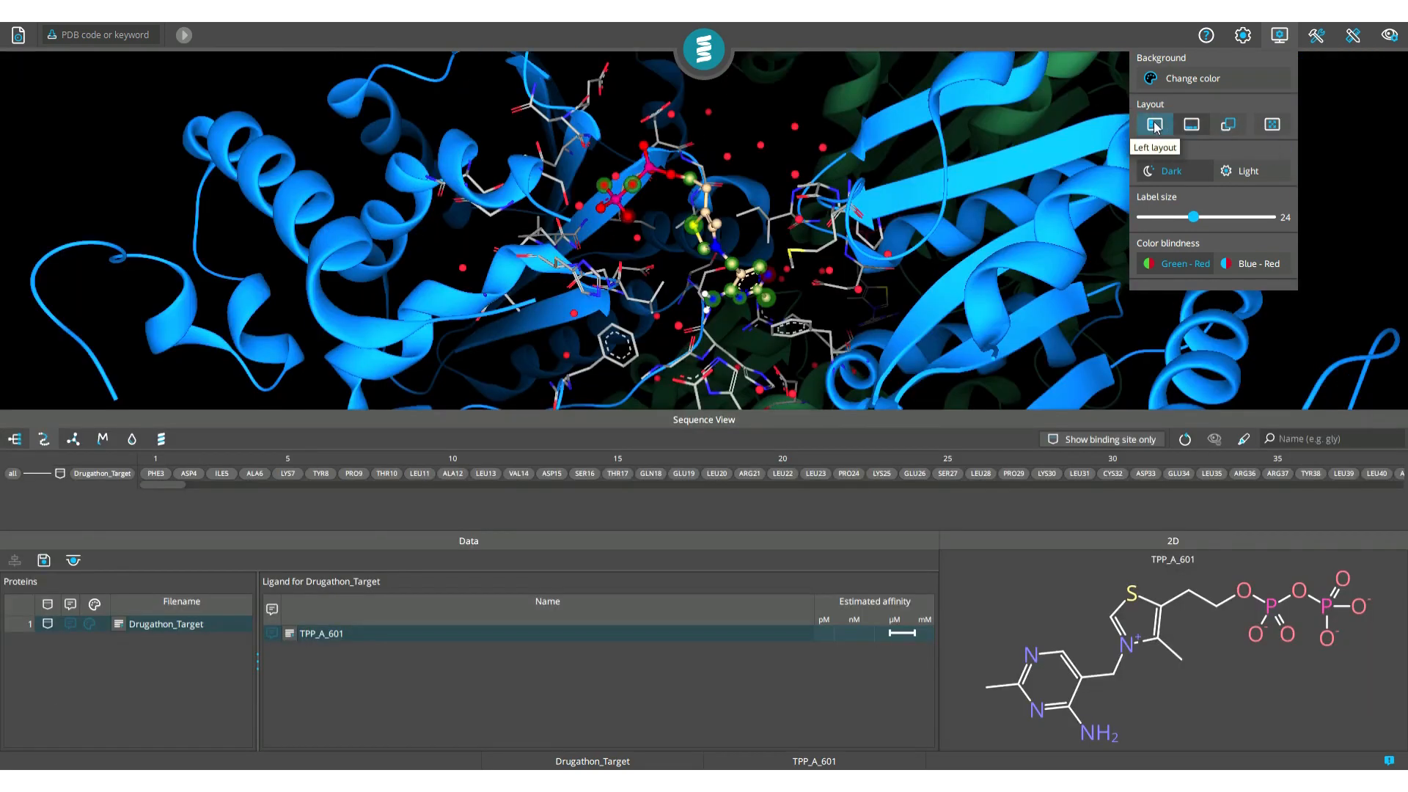
{"action": "left_click", "coordinate": [1155, 126]}
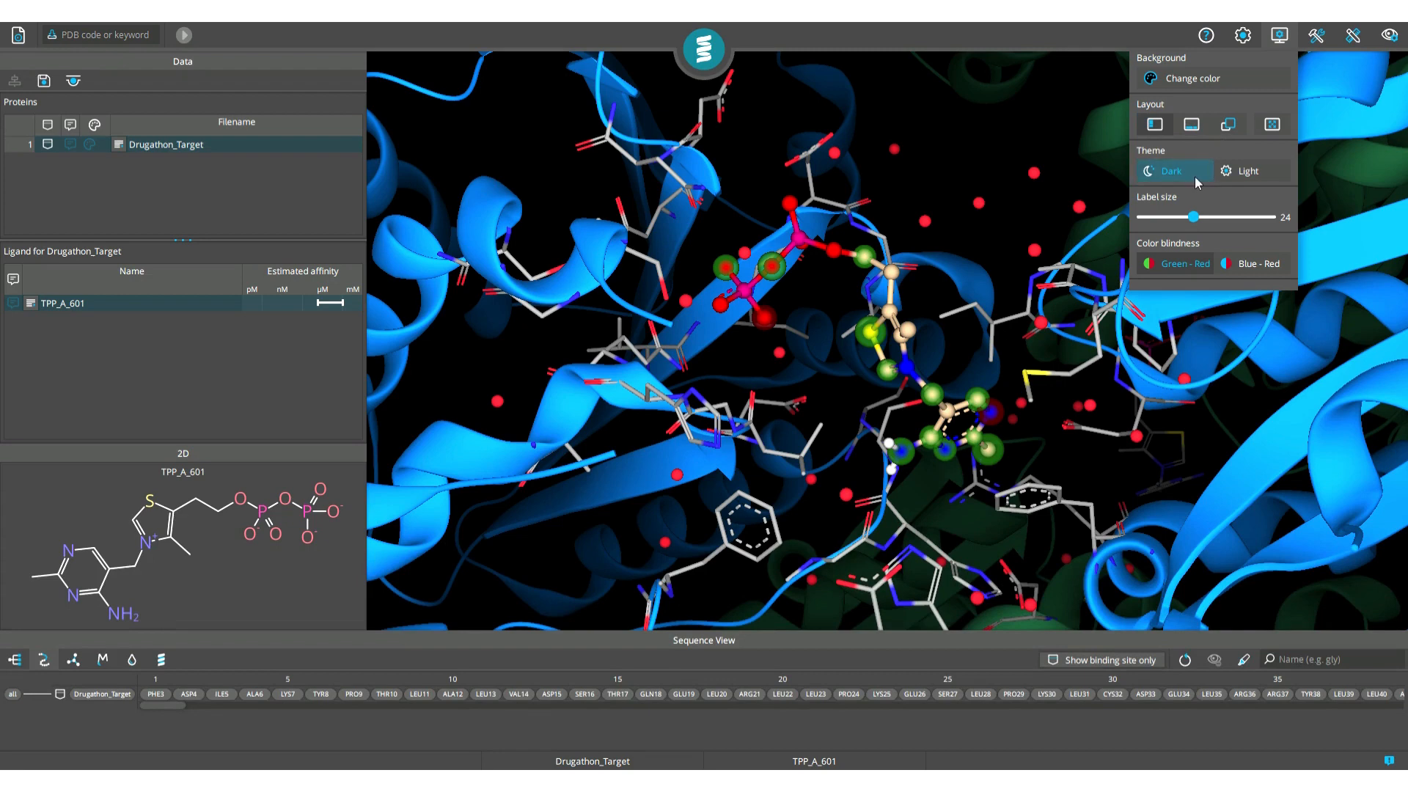
{"action": "left_click", "coordinate": [1248, 172]}
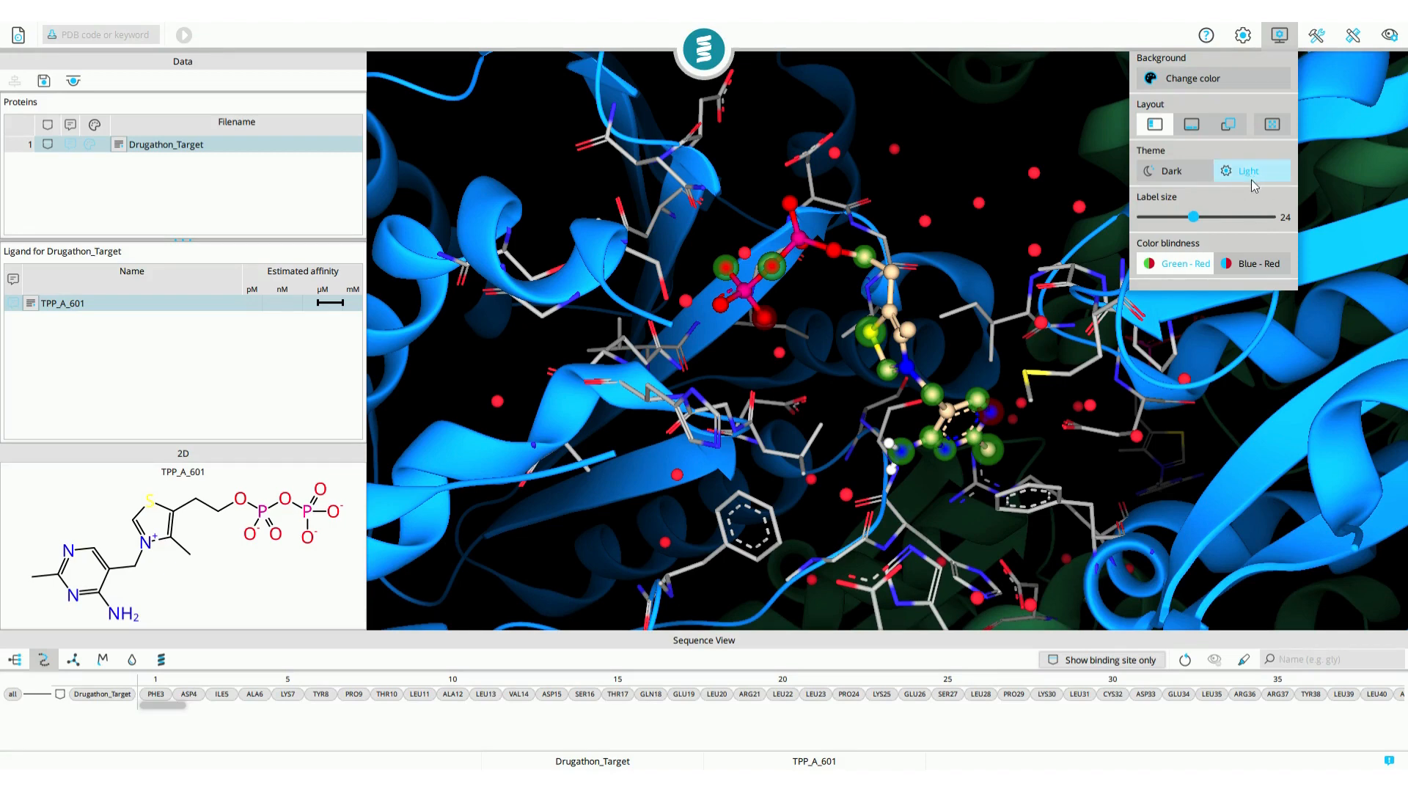
{"action": "left_click", "coordinate": [1197, 173]}
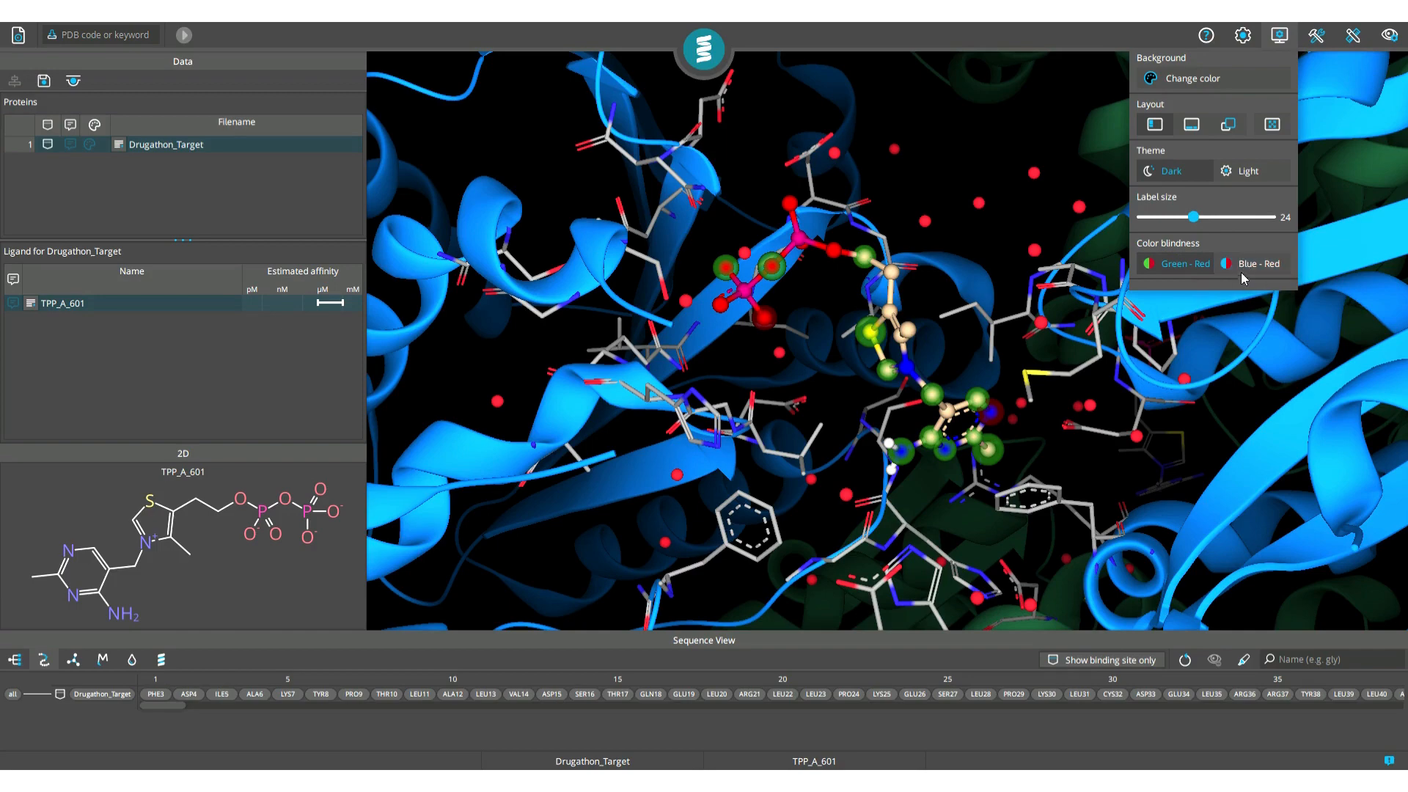
Step: Try the Blue - Red color blindness scheme on the ligand and return to Green - Red
{"action": "left_click_drag", "start_coordinate": [991, 362], "coordinate": [990, 346]}
{"action": "left_click", "coordinate": [1277, 268]}
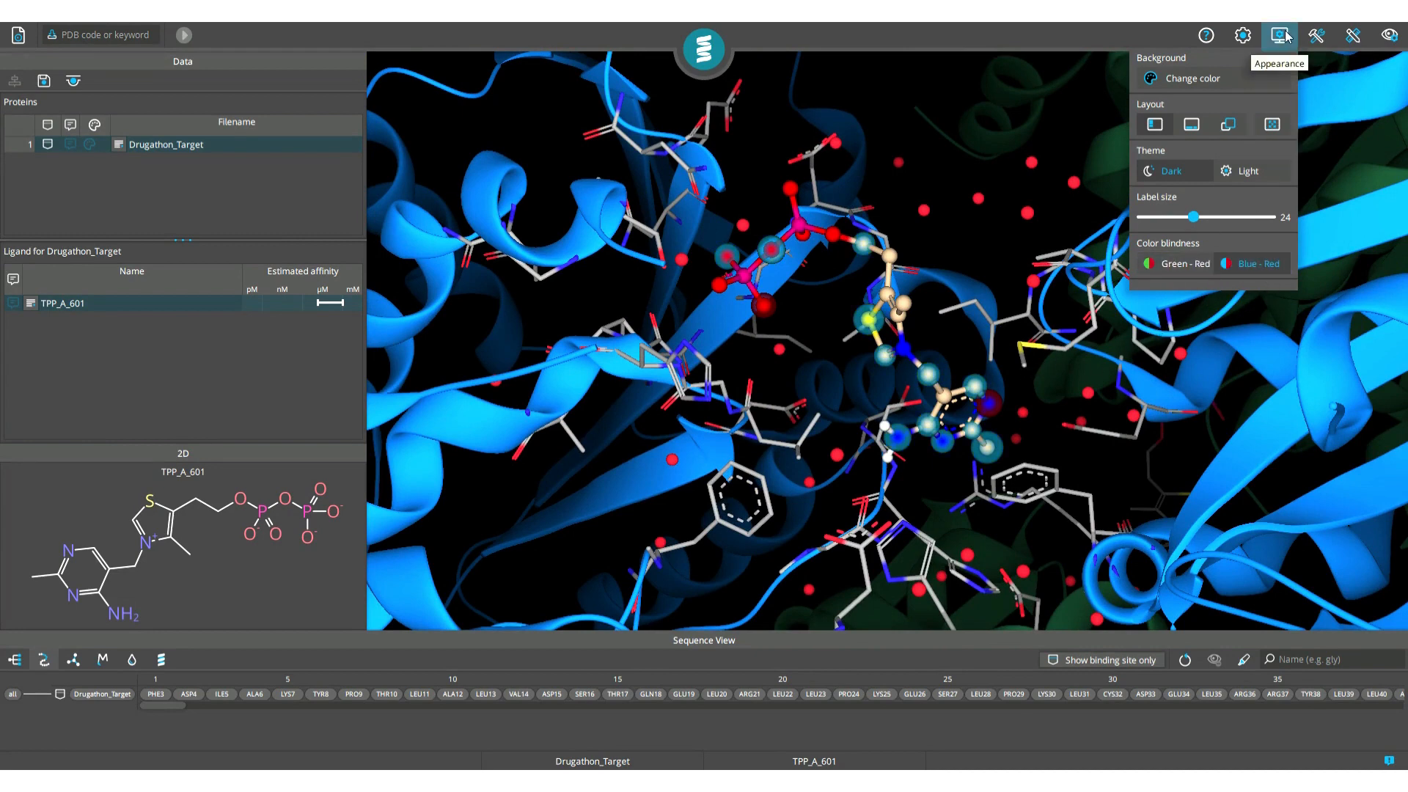
{"action": "left_click", "coordinate": [1186, 265]}
{"action": "left_click", "coordinate": [1280, 35]}
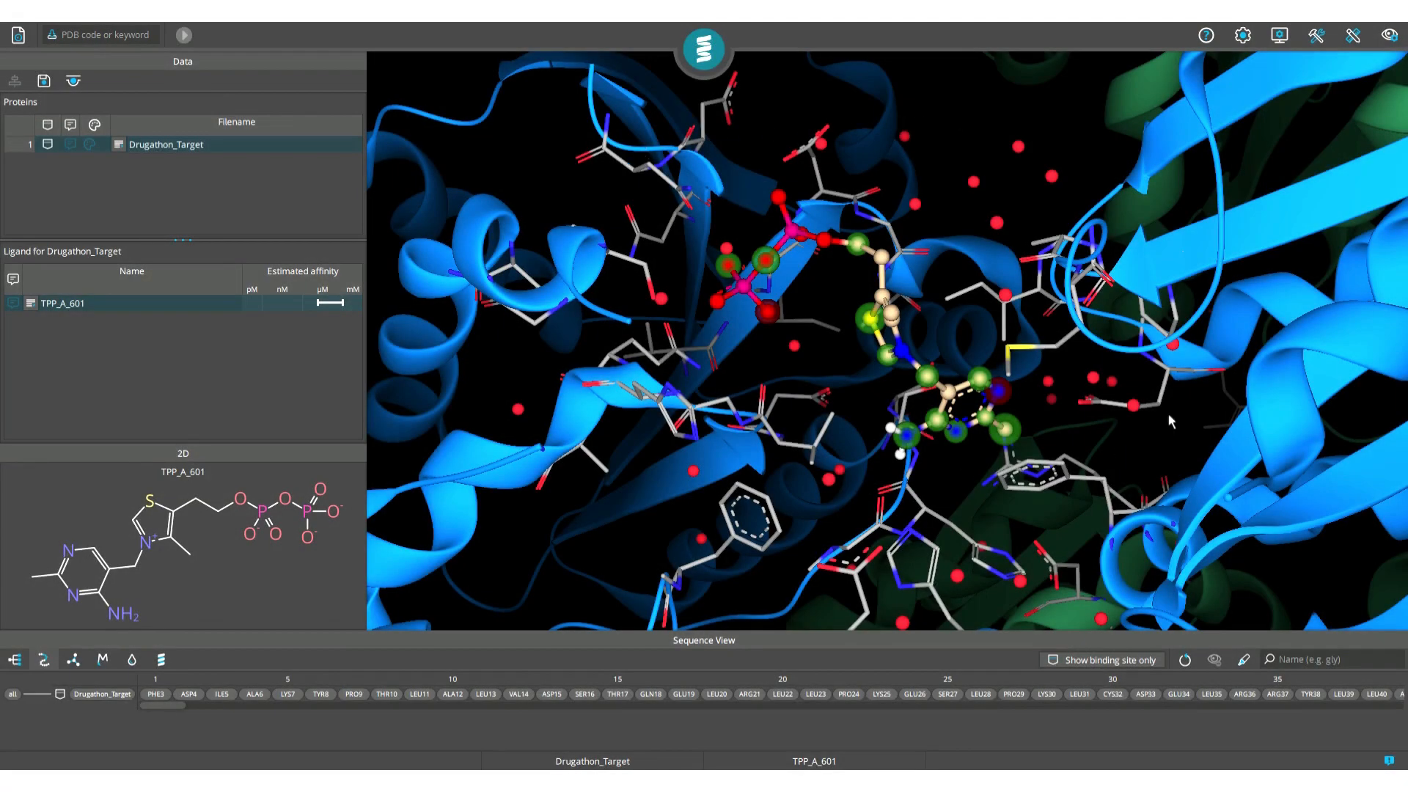
Step: Try the Hyde coloring, H-bonds, torsion coloring and molecular clashes displays, restoring each to its original setting
{"action": "left_click", "coordinate": [1382, 29]}
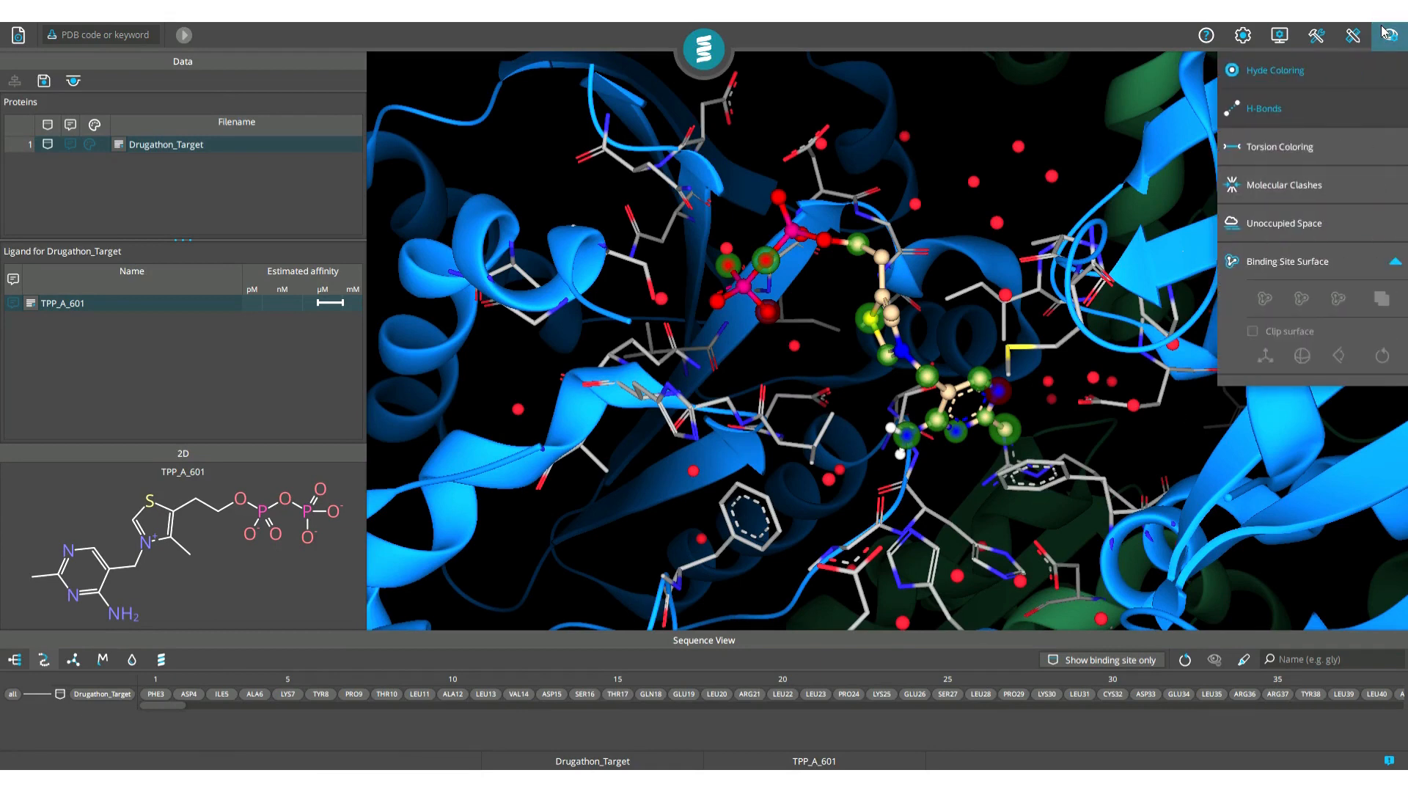
{"action": "left_click", "coordinate": [1387, 73]}
{"action": "left_click", "coordinate": [1387, 72]}
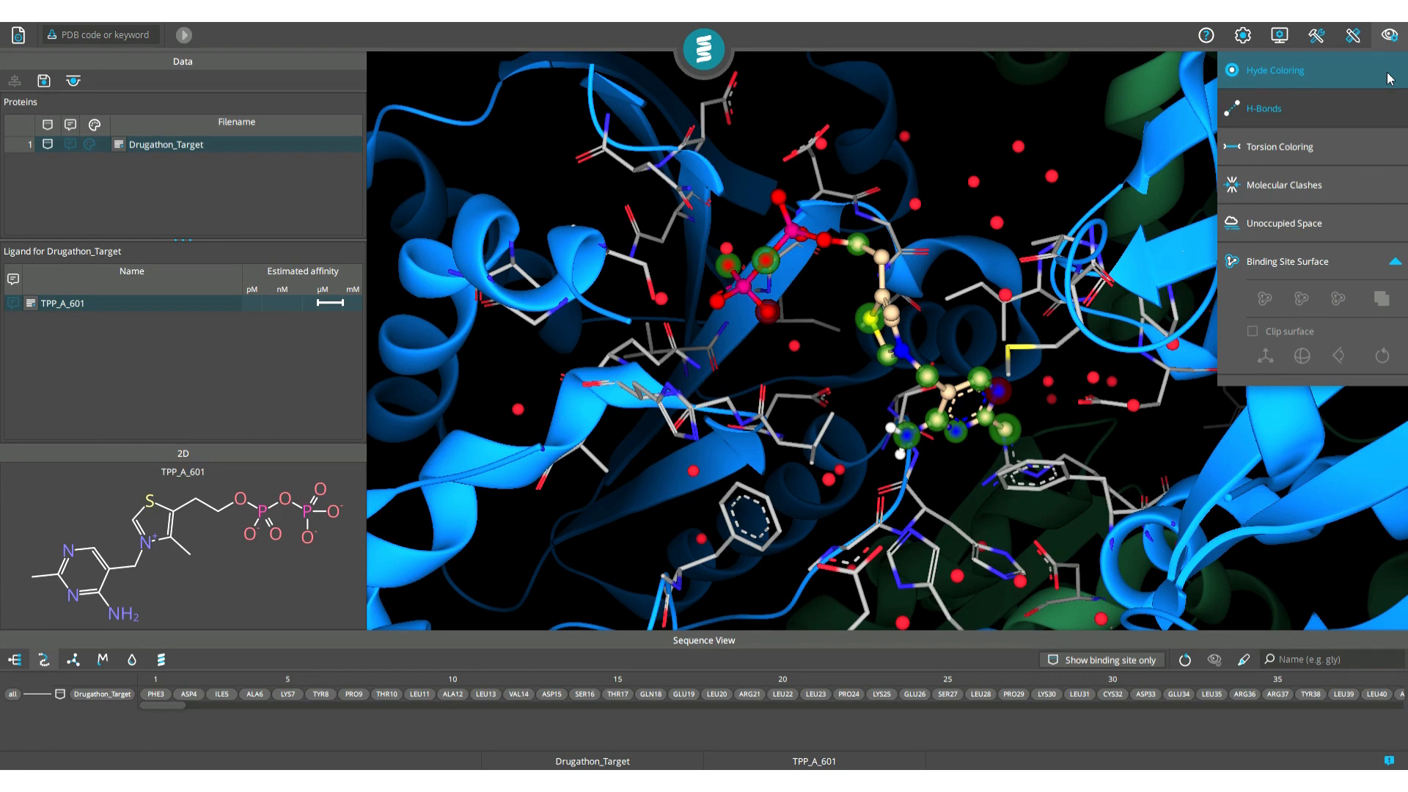
{"action": "left_click", "coordinate": [1400, 114]}
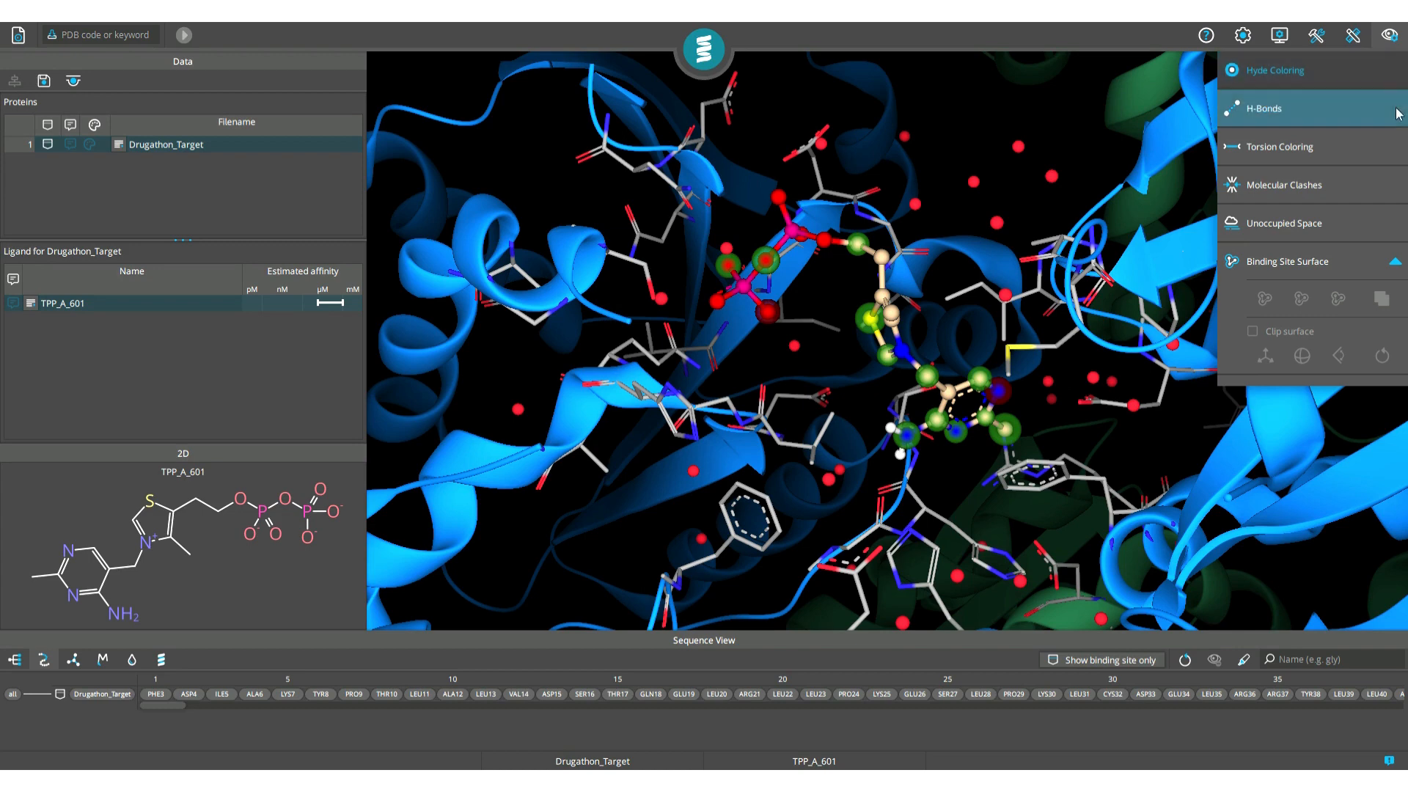
{"action": "left_click", "coordinate": [1380, 151]}
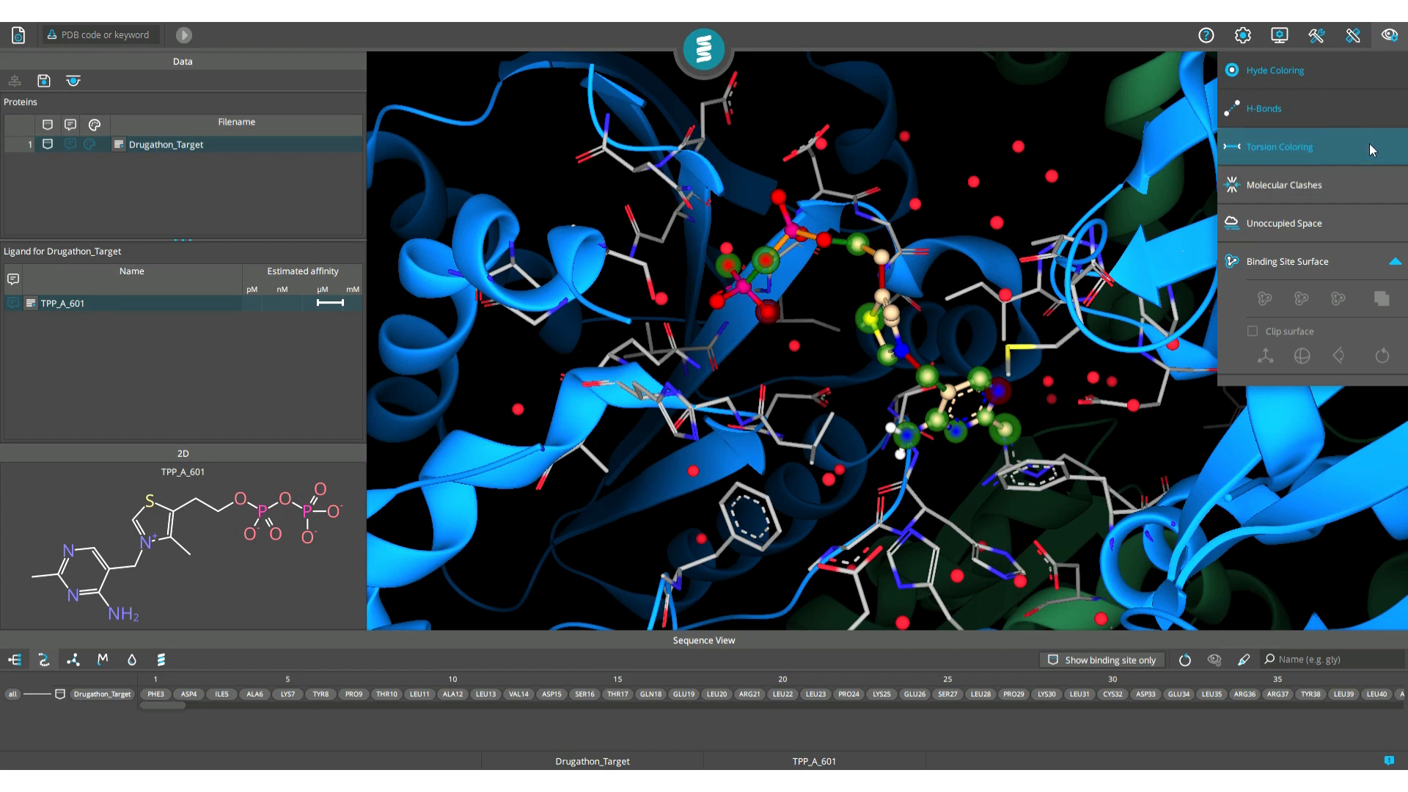
{"action": "left_click", "coordinate": [1370, 143]}
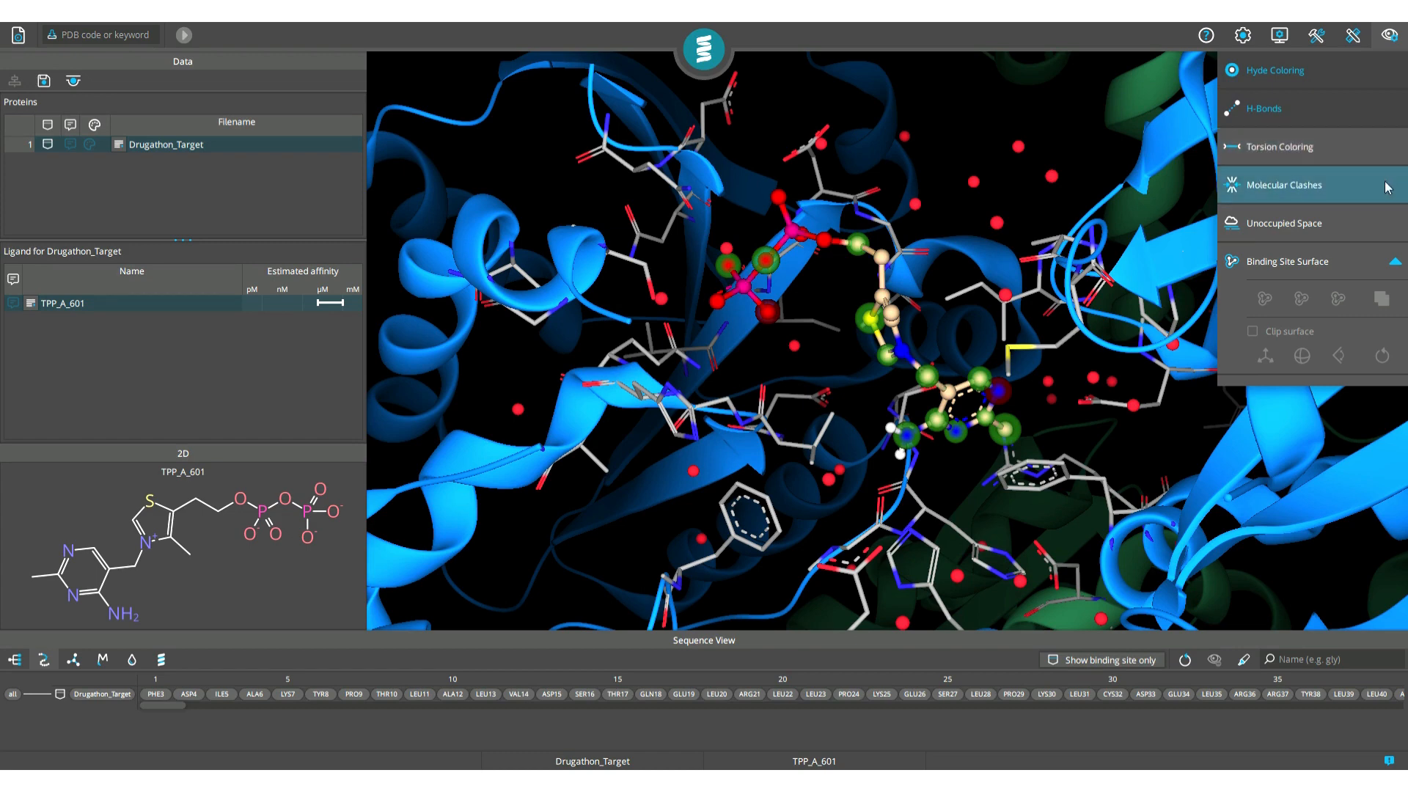
{"action": "left_click", "coordinate": [1388, 187]}
{"action": "left_click", "coordinate": [1387, 187]}
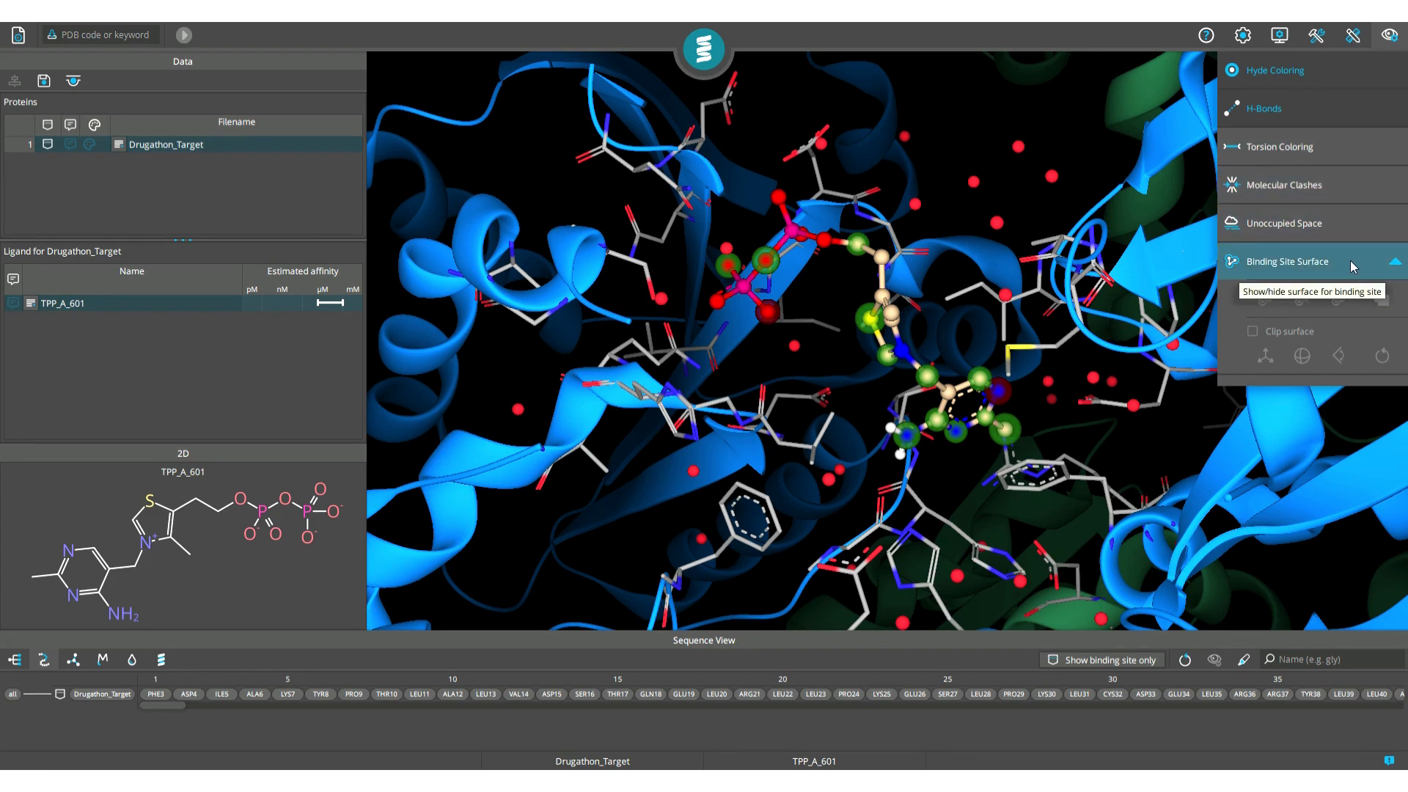
Step: Show the binding site surface with lipophilicity coloring (Hyde logP based) and make it opaque
{"action": "left_click", "coordinate": [1350, 261]}
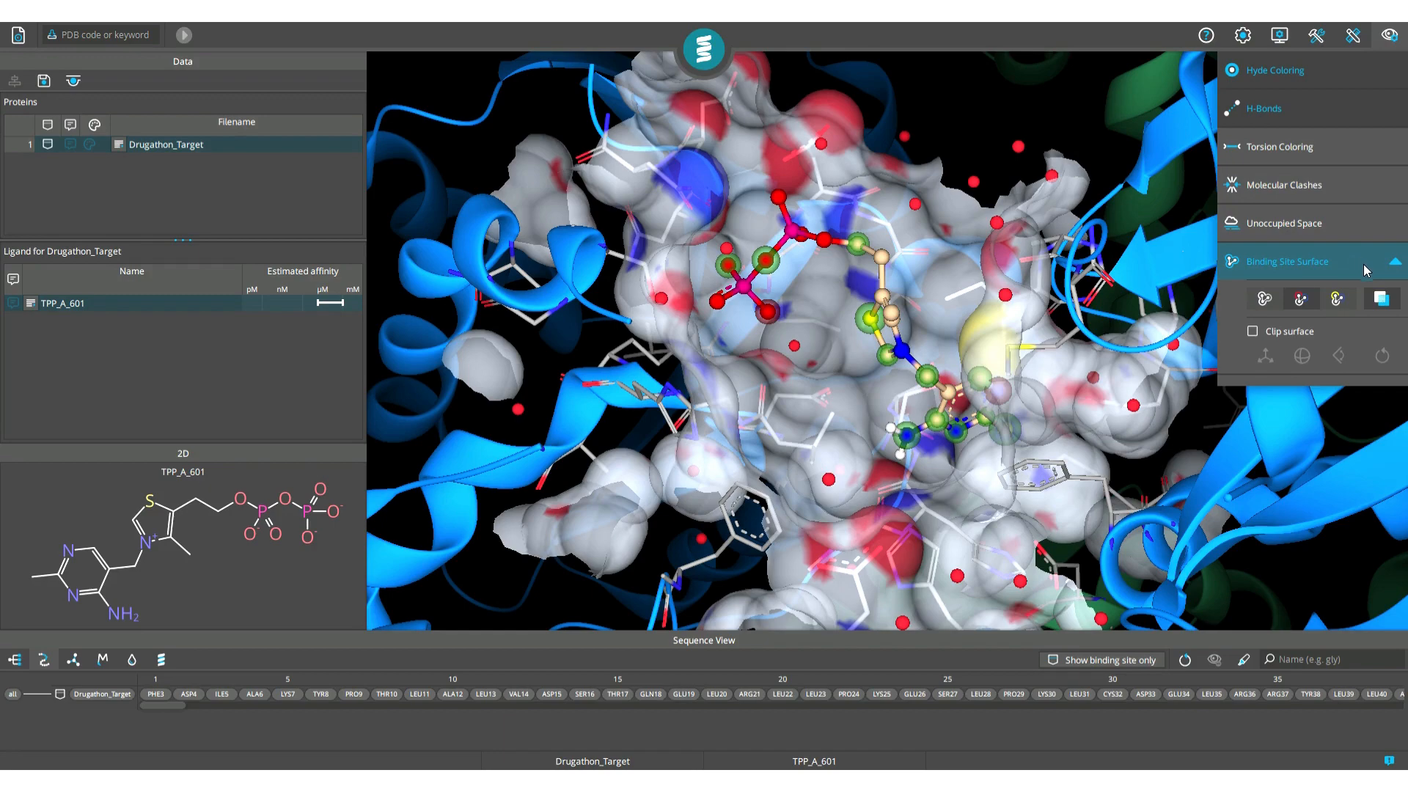
{"action": "left_click", "coordinate": [1300, 300]}
{"action": "left_click", "coordinate": [1298, 301]}
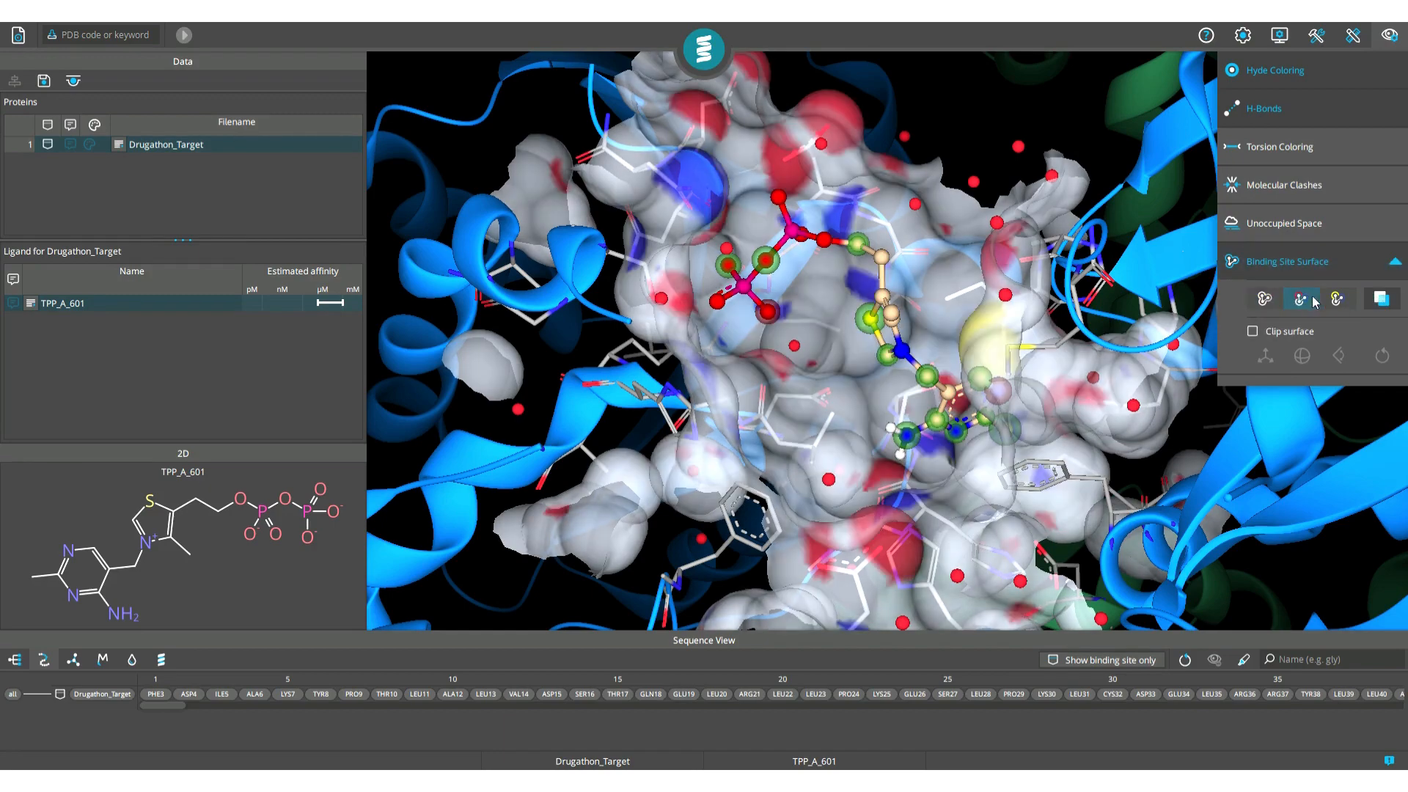
{"action": "left_click", "coordinate": [1337, 299]}
{"action": "left_click", "coordinate": [1271, 300]}
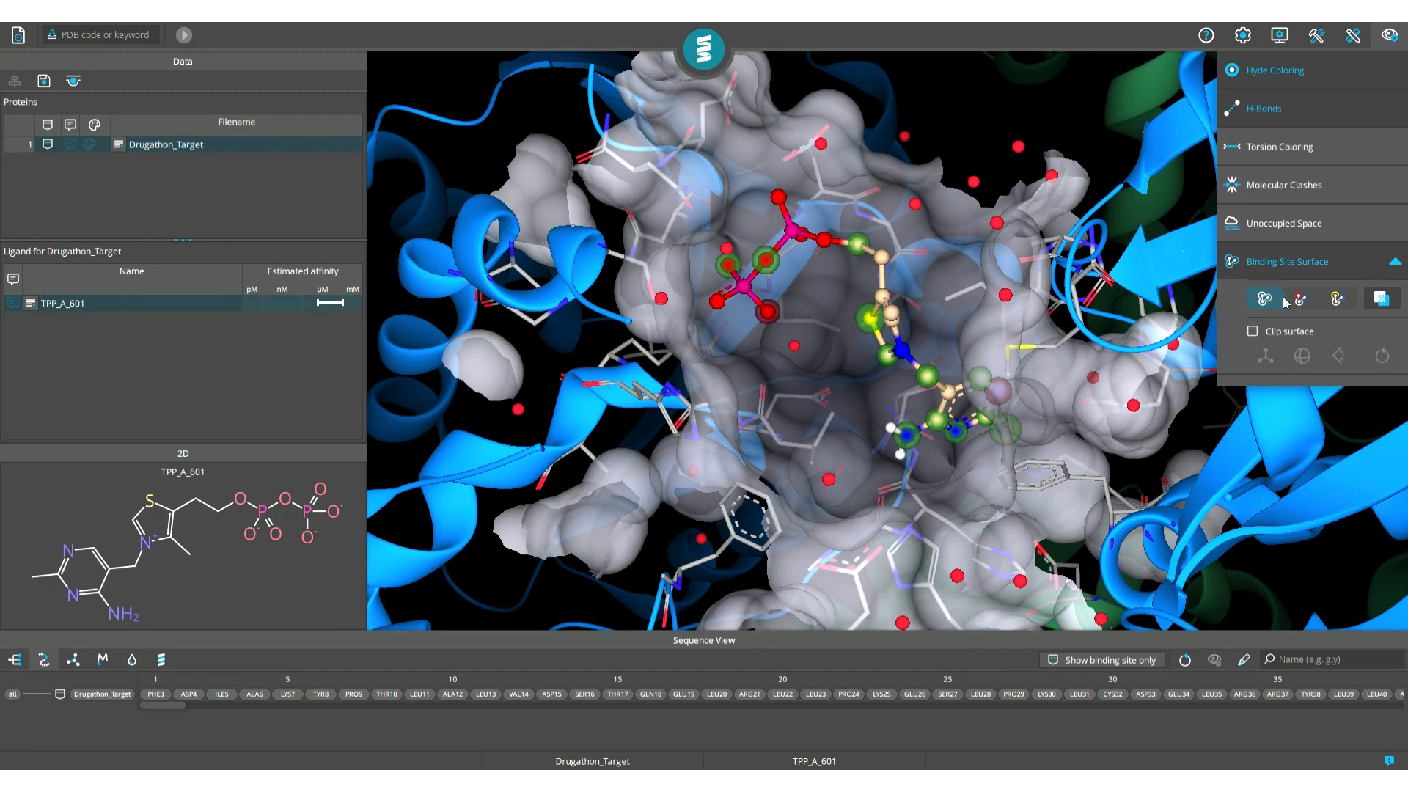
{"action": "left_click", "coordinate": [1300, 299]}
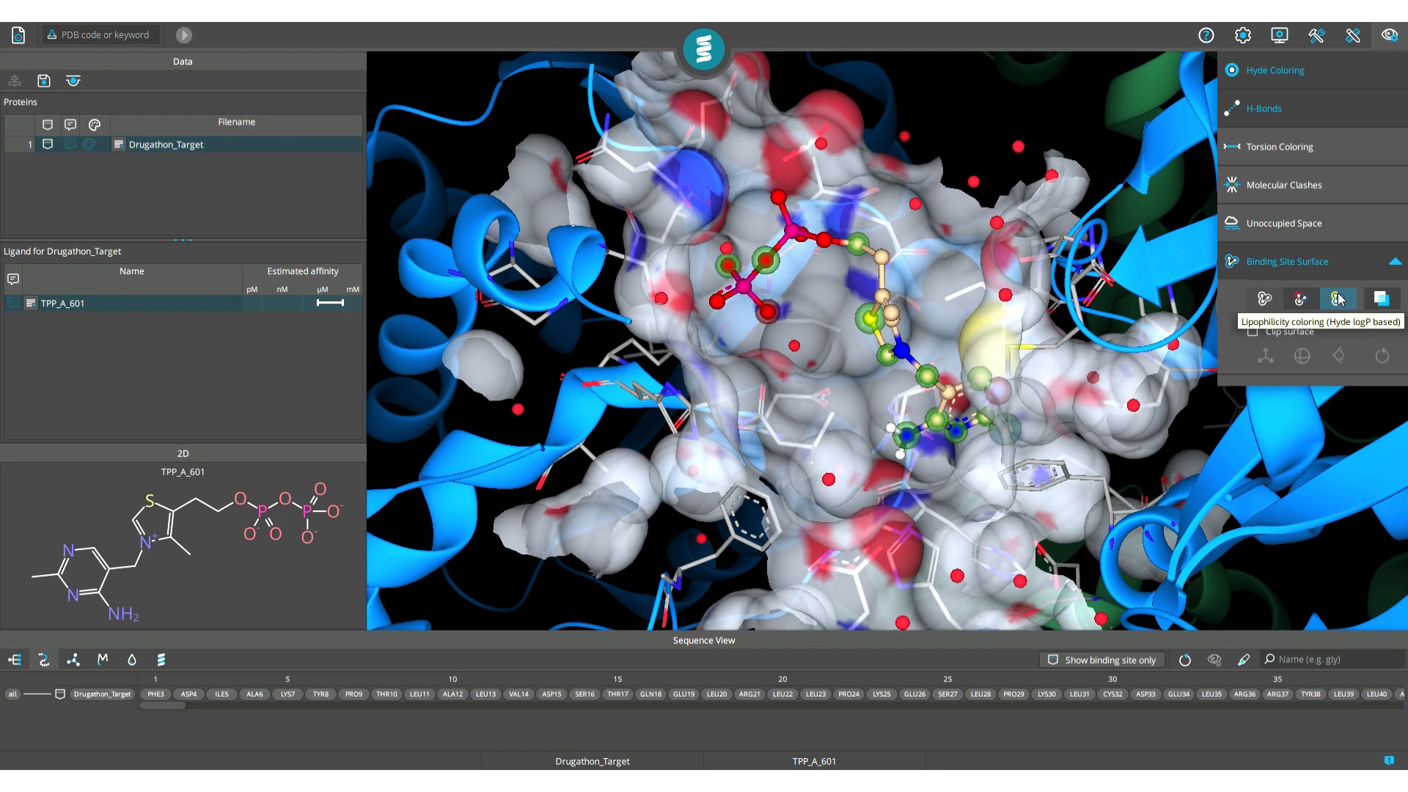
{"action": "left_click", "coordinate": [1337, 299]}
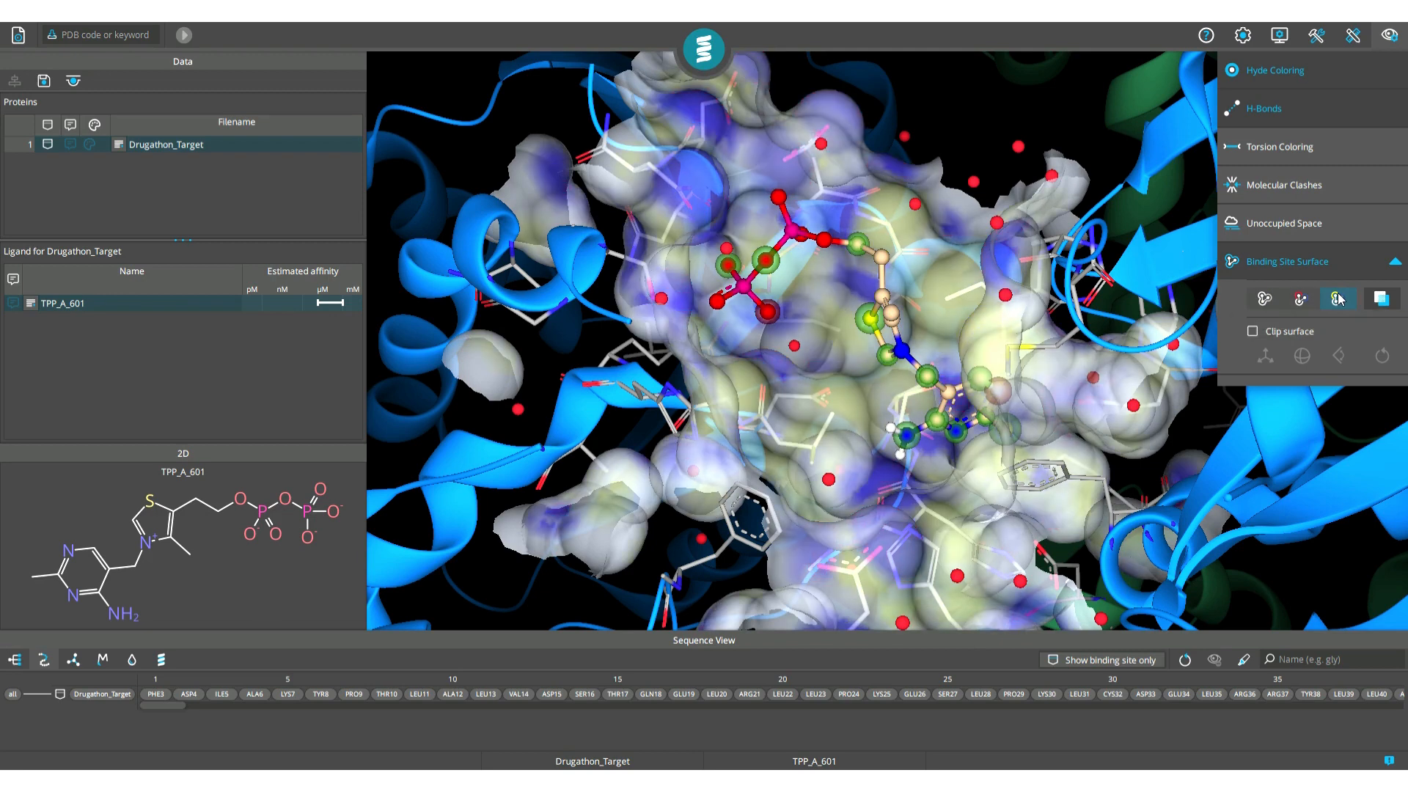
{"action": "left_click", "coordinate": [1382, 299]}
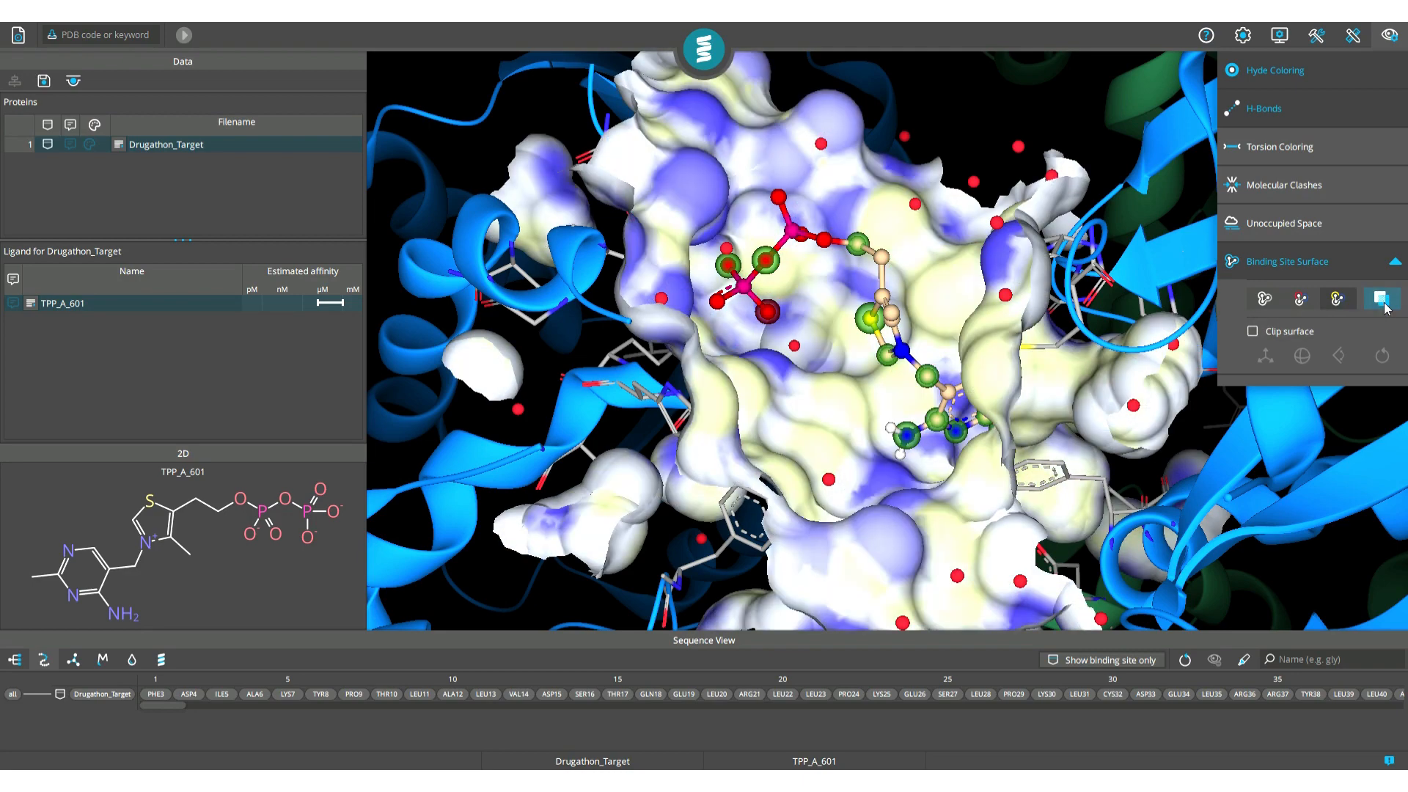
Step: Make the binding site surface transparent and recenter the view on the ligand in the pocket
{"action": "left_click", "coordinate": [1386, 305]}
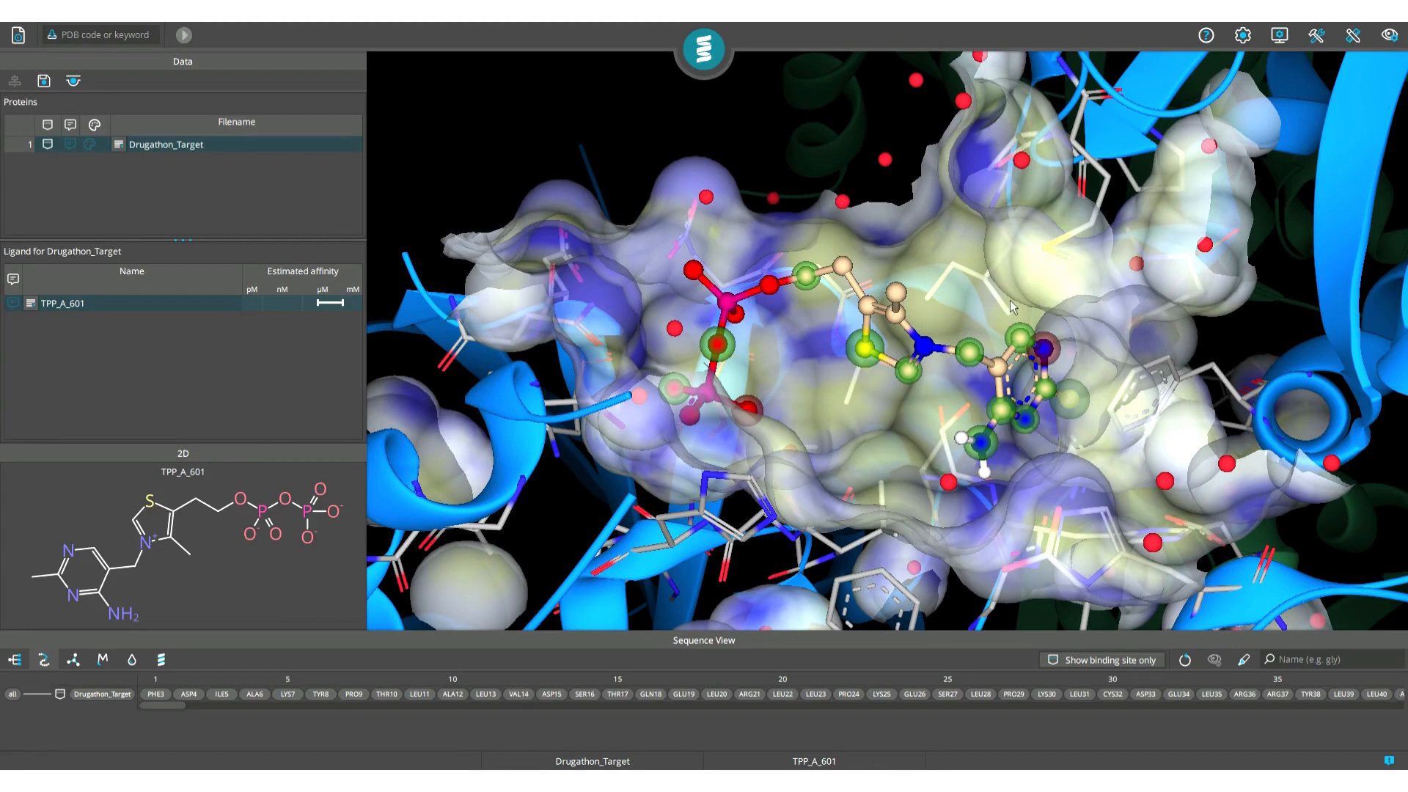
{"action": "scroll", "coordinate": [1012, 307], "scroll_direction": "down", "scroll_amount": 10}
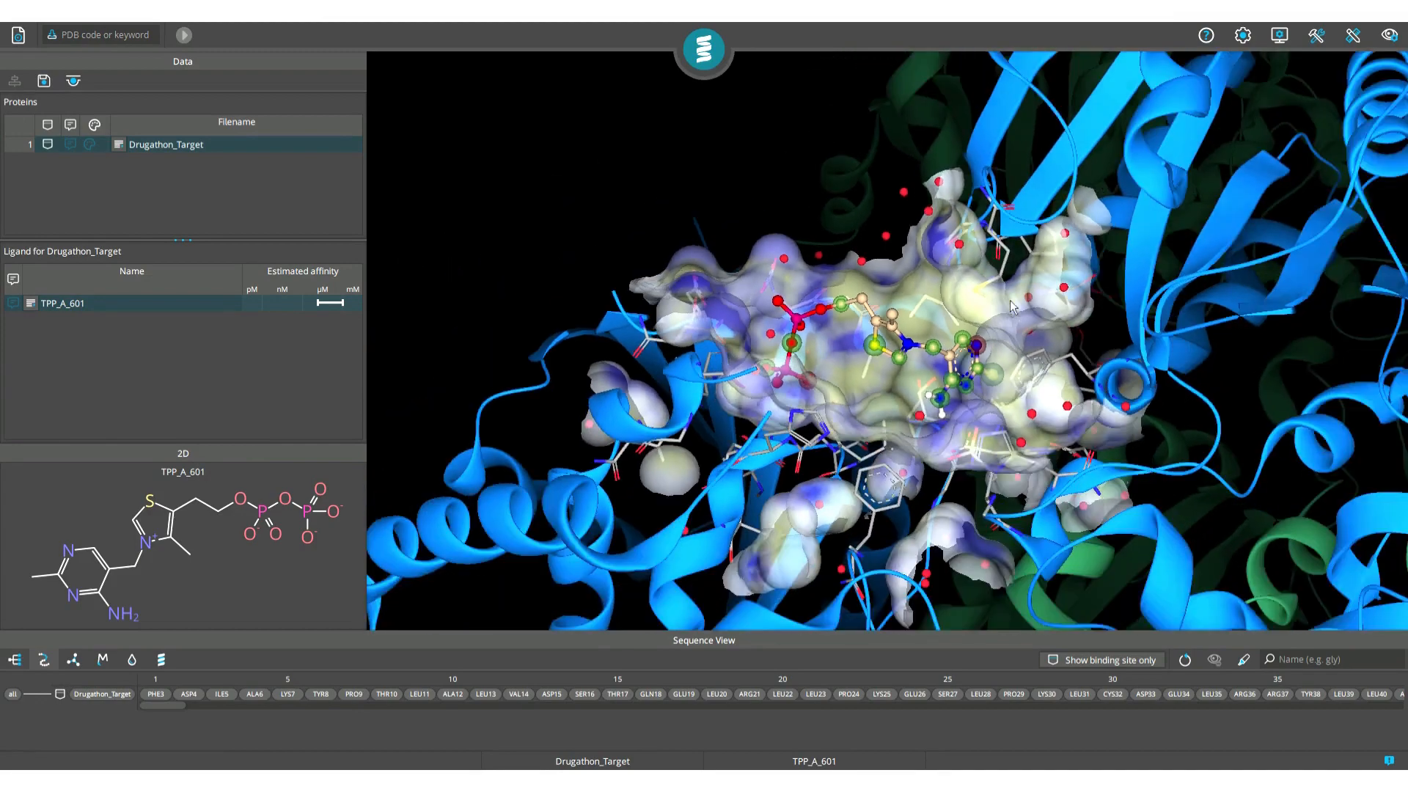
{"action": "scroll", "coordinate": [1019, 302], "scroll_direction": "down", "scroll_amount": 5}
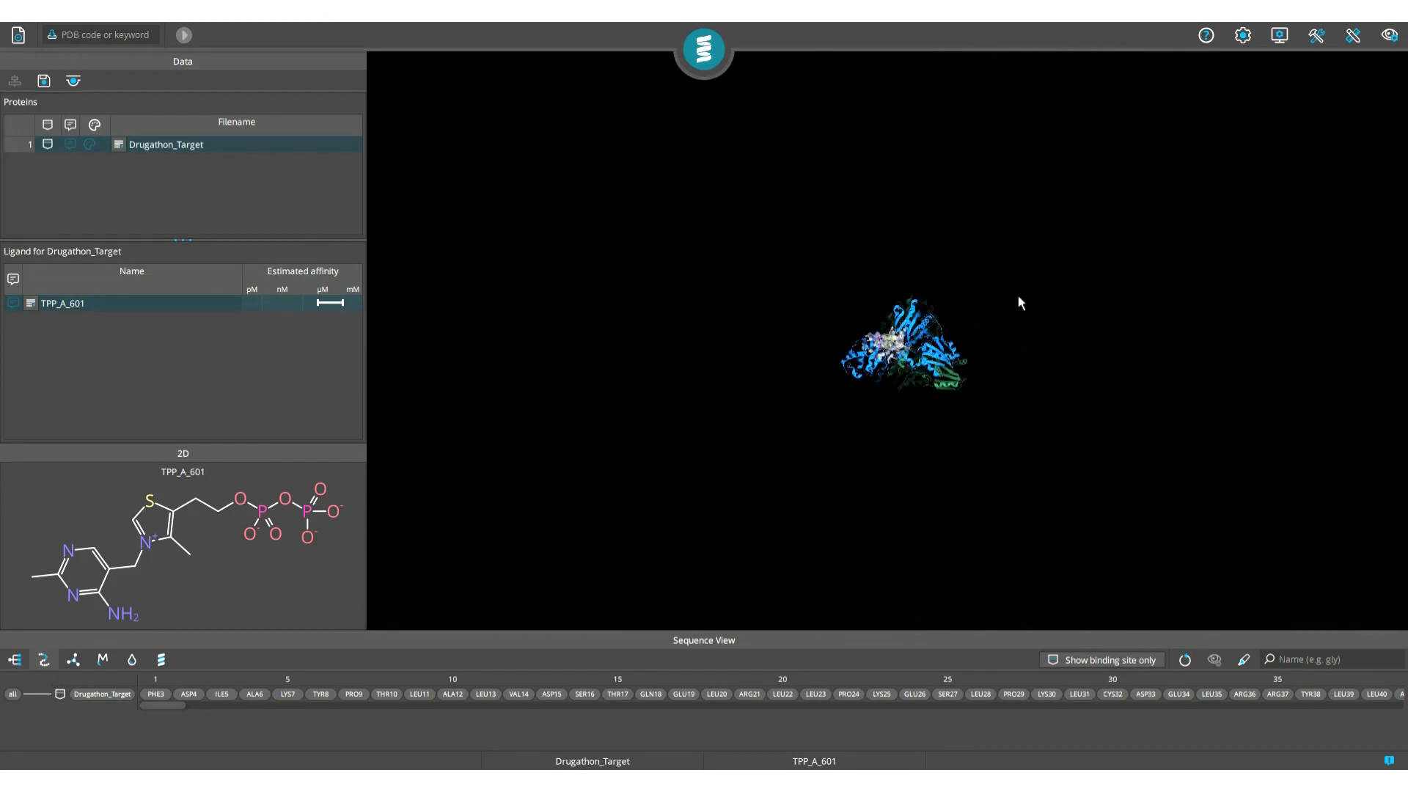
{"action": "scroll", "coordinate": [1022, 301], "scroll_direction": "up", "scroll_amount": 2}
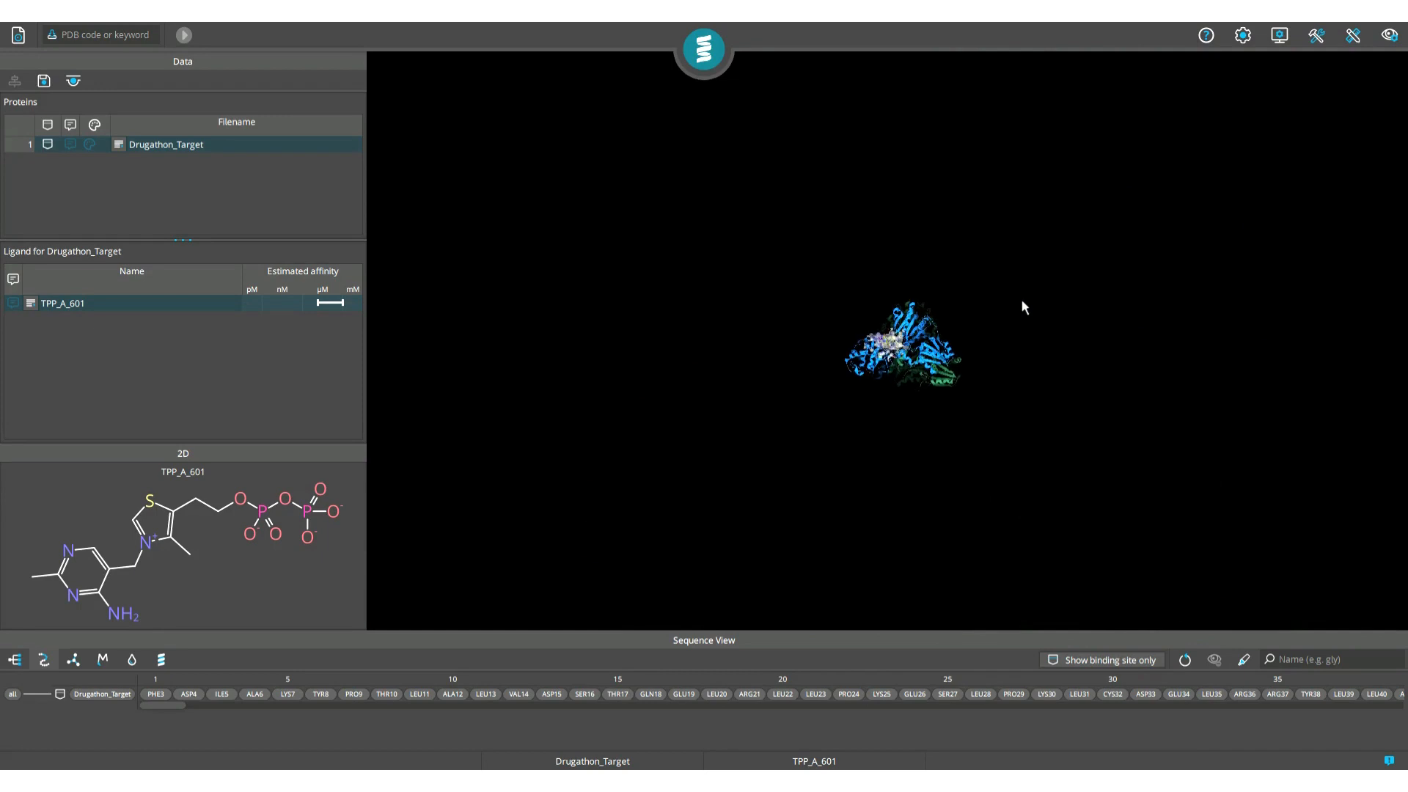
{"action": "left_click_drag", "start_coordinate": [904, 443], "coordinate": [1040, 369]}
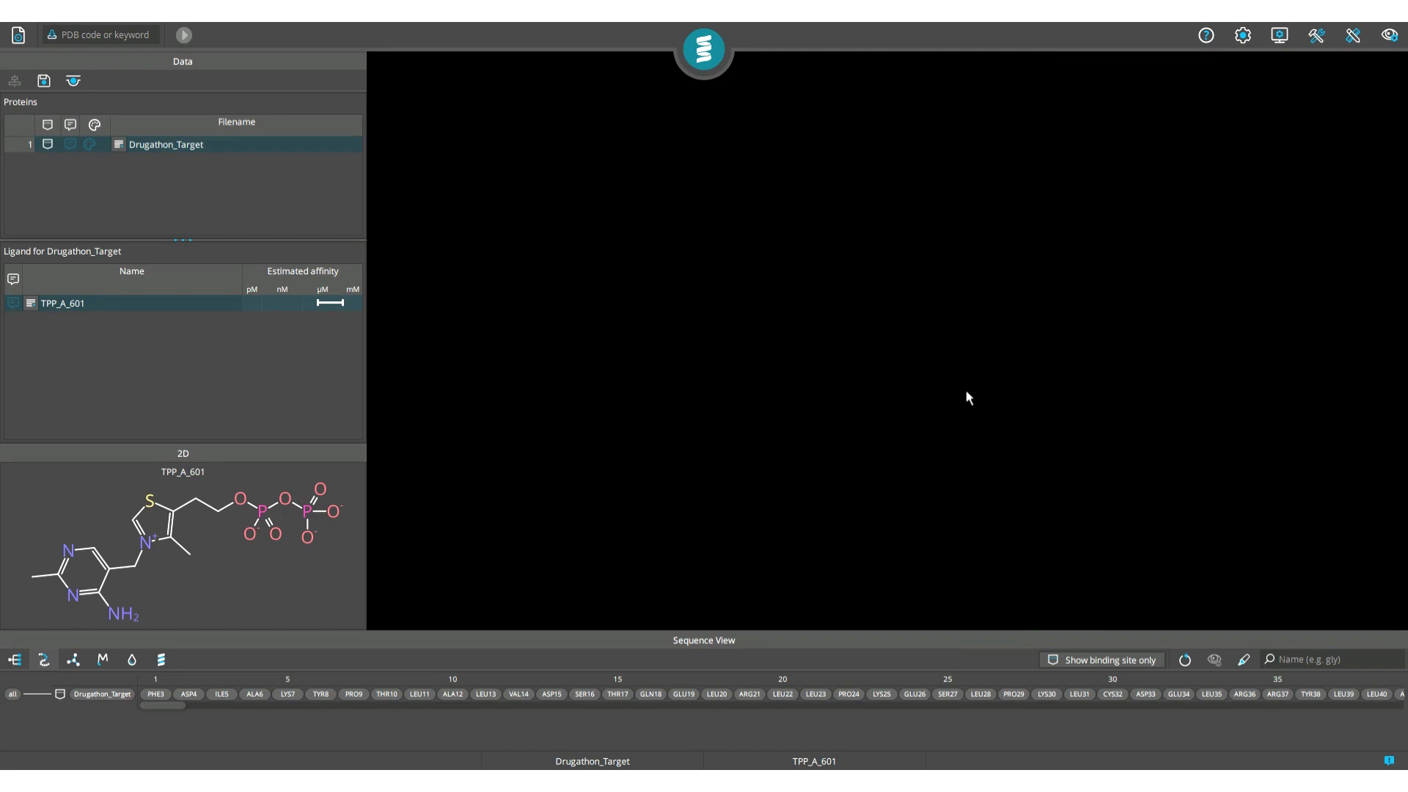
{"action": "key", "text": "space"}
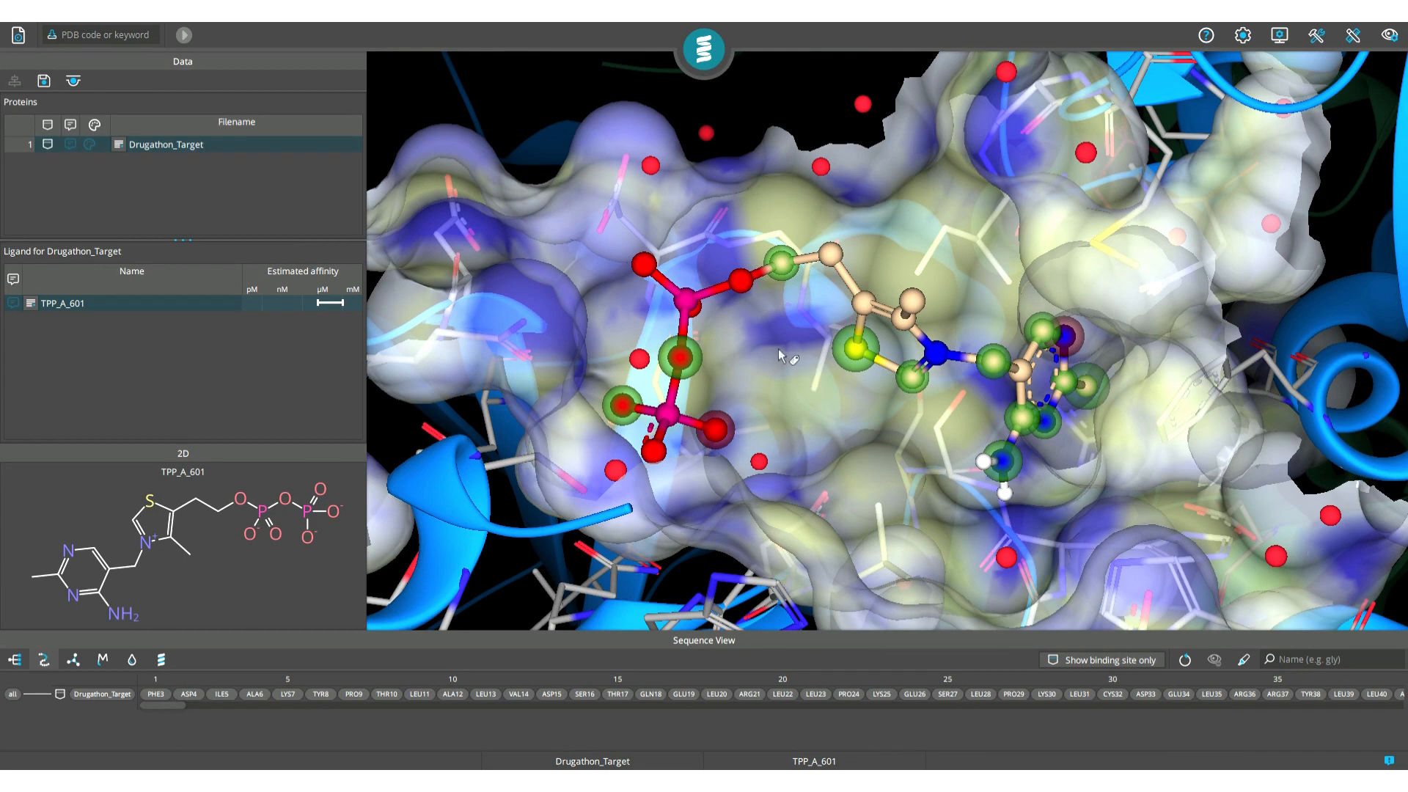
Step: Show Hyde labels for the ligand's sulfur atom S1 and its red-shaded ring nitrogen N1', and place both labels clear of the ligand's ring atoms
{"action": "left_click", "coordinate": [1351, 39]}
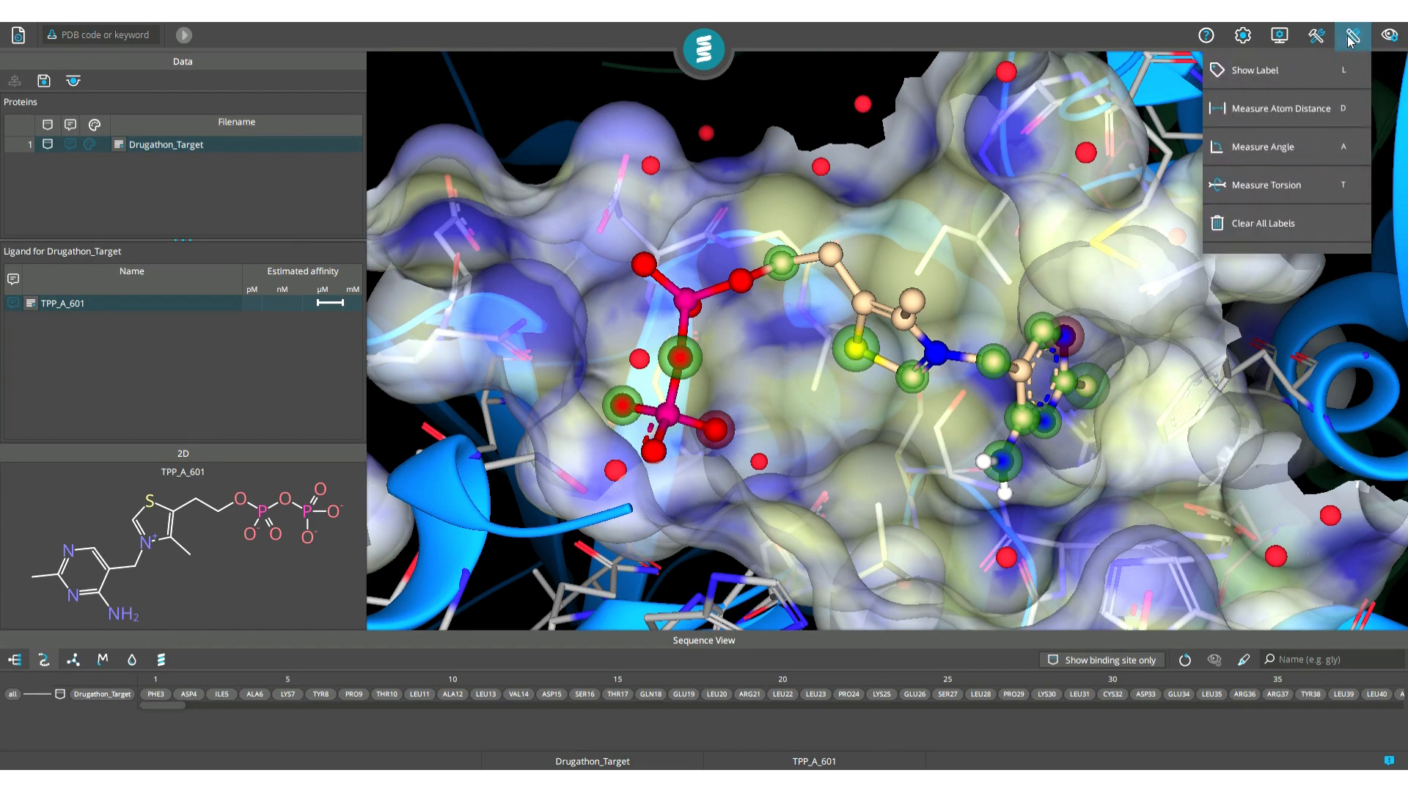
{"action": "left_click", "coordinate": [1303, 72]}
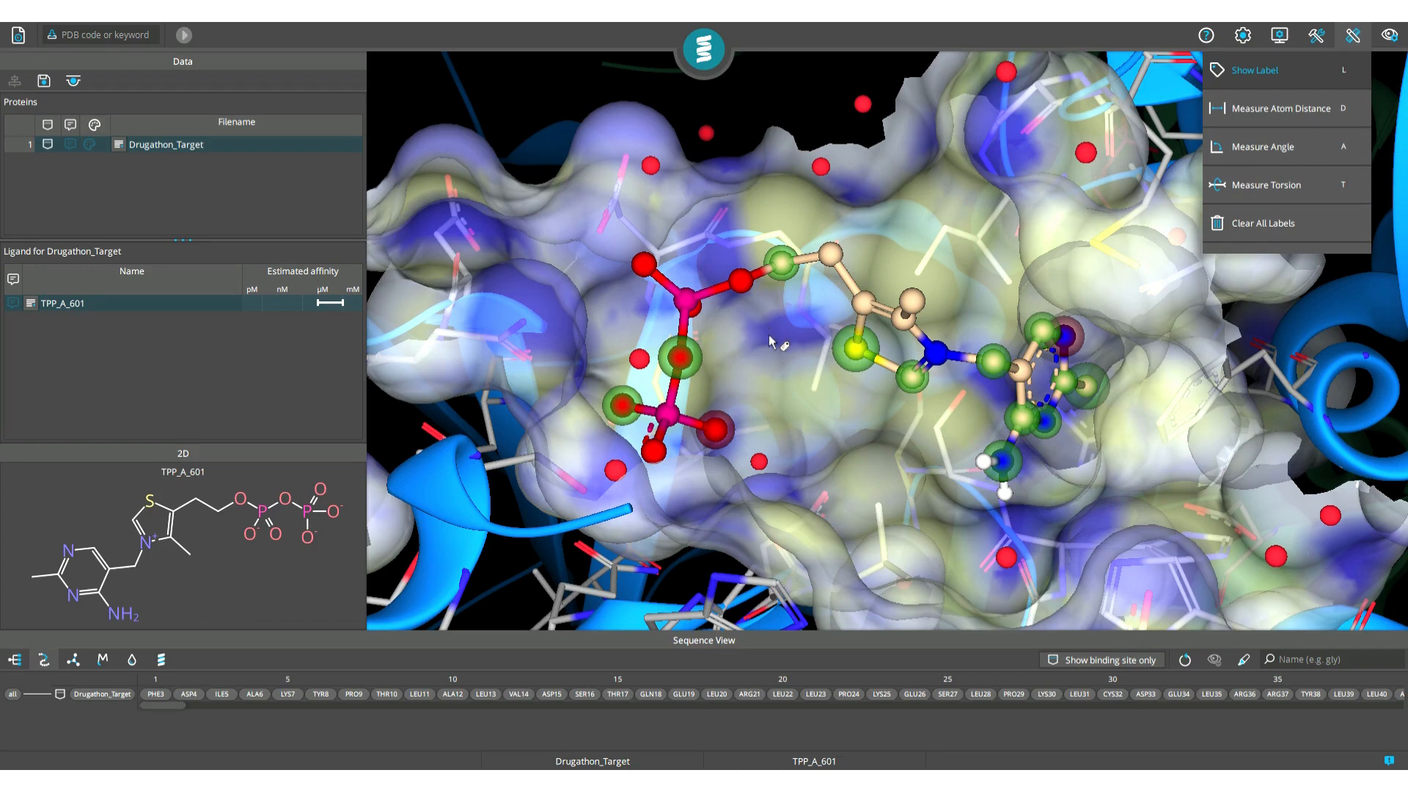
{"action": "left_click", "coordinate": [856, 353]}
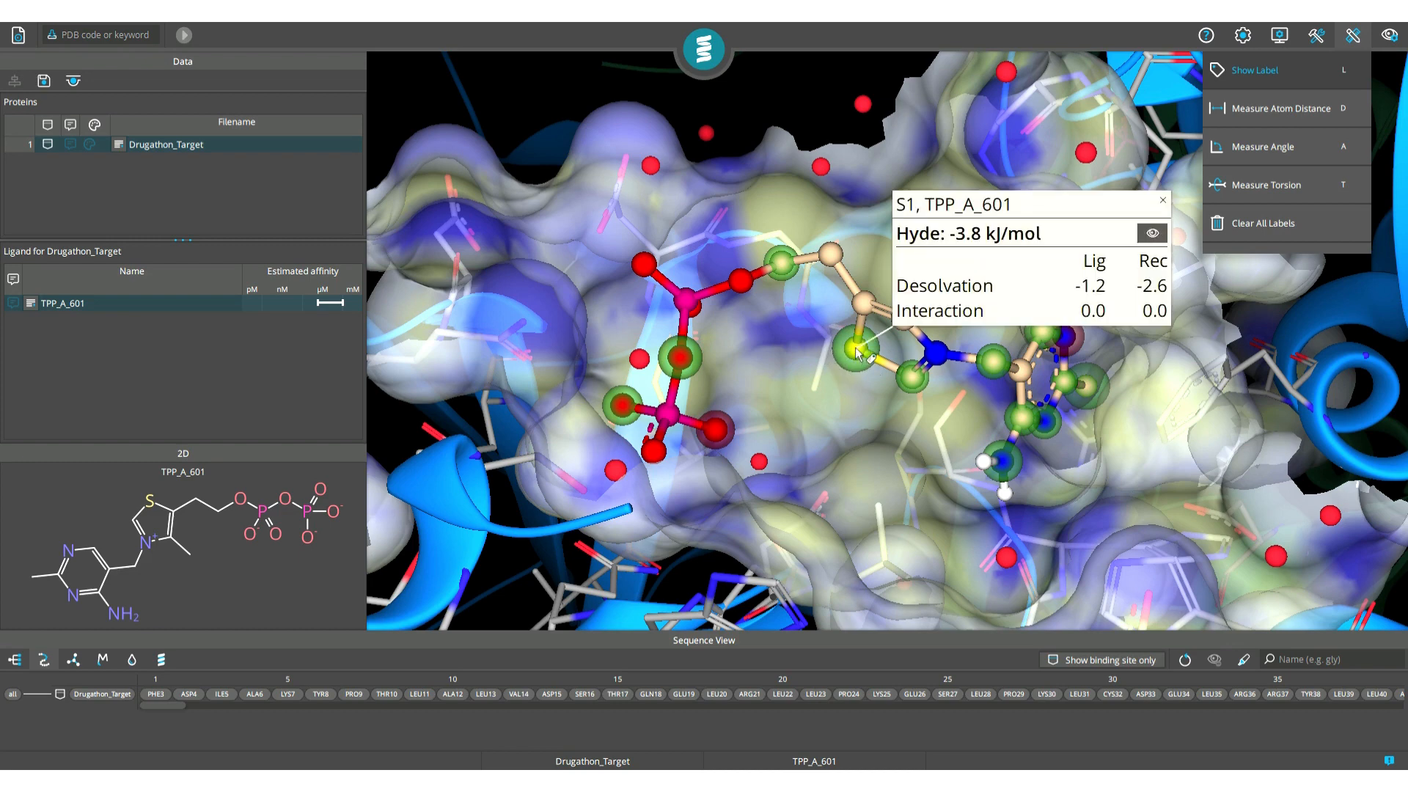
{"action": "left_click_drag", "start_coordinate": [1037, 214], "coordinate": [637, 191]}
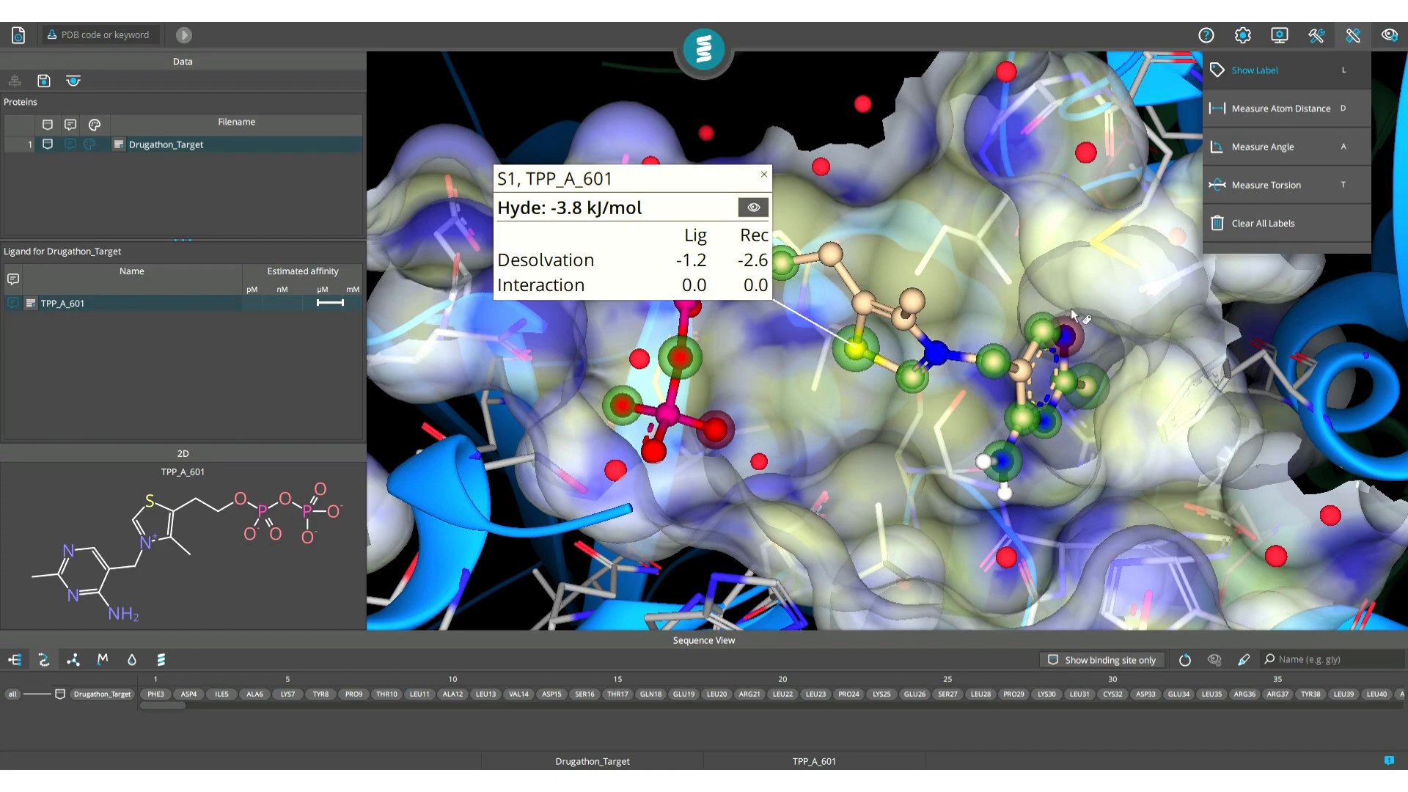
{"action": "right_click_drag", "start_coordinate": [1069, 332], "coordinate": [1067, 345]}
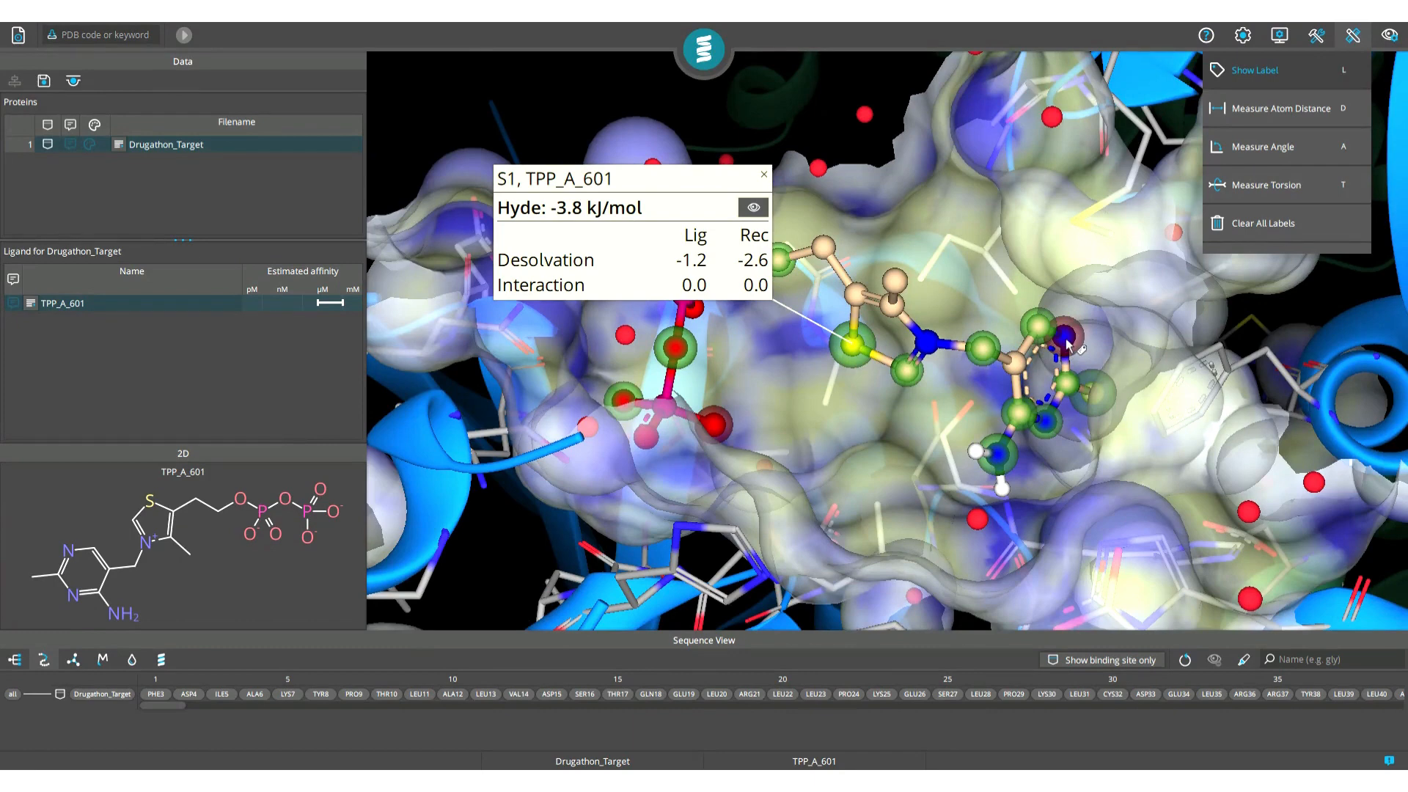
{"action": "left_click", "coordinate": [1068, 343]}
{"action": "left_click_drag", "start_coordinate": [1148, 346], "coordinate": [1152, 434]}
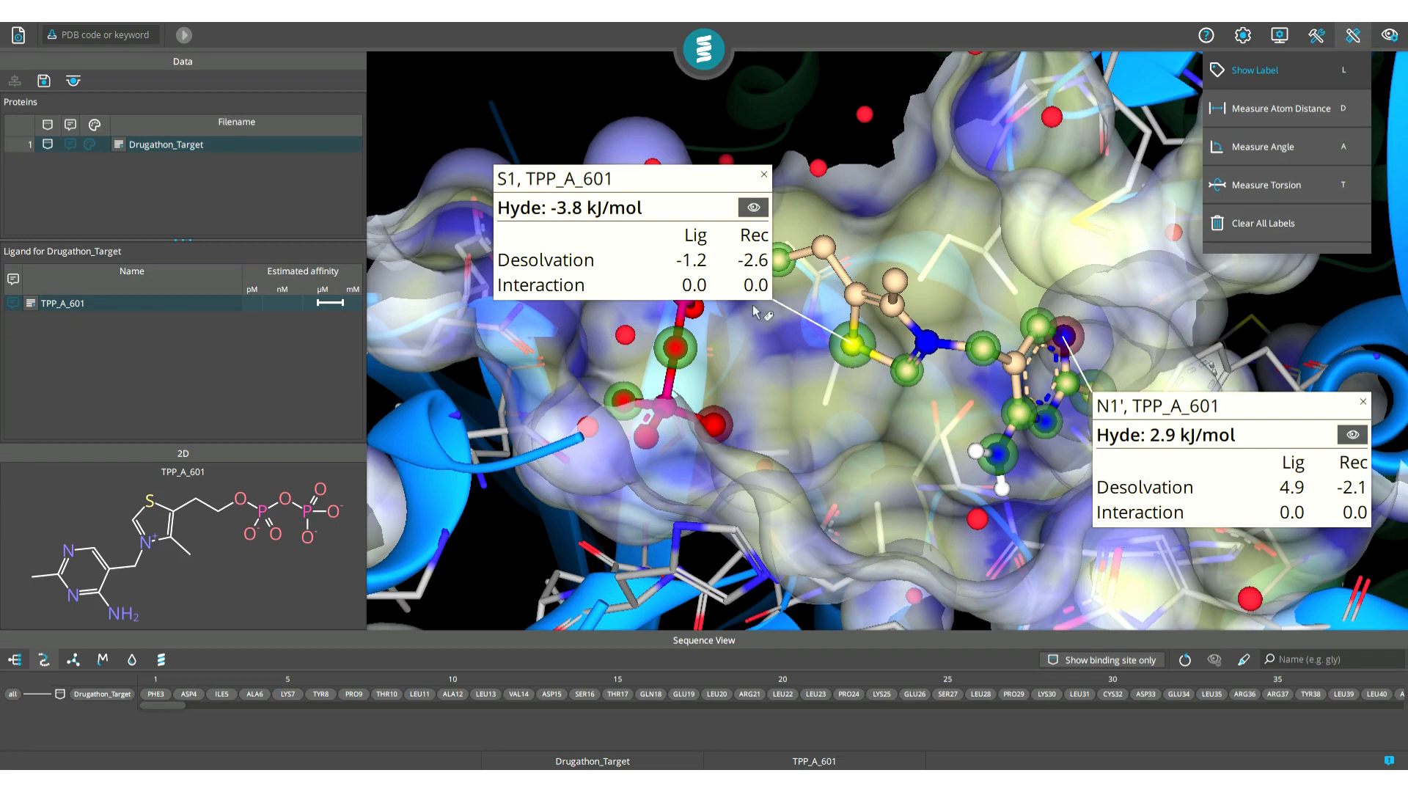
Step: Examine the surrounding atoms behind the Hyde values of S1 and of N1', and close the S1 label
{"action": "left_click", "coordinate": [754, 208]}
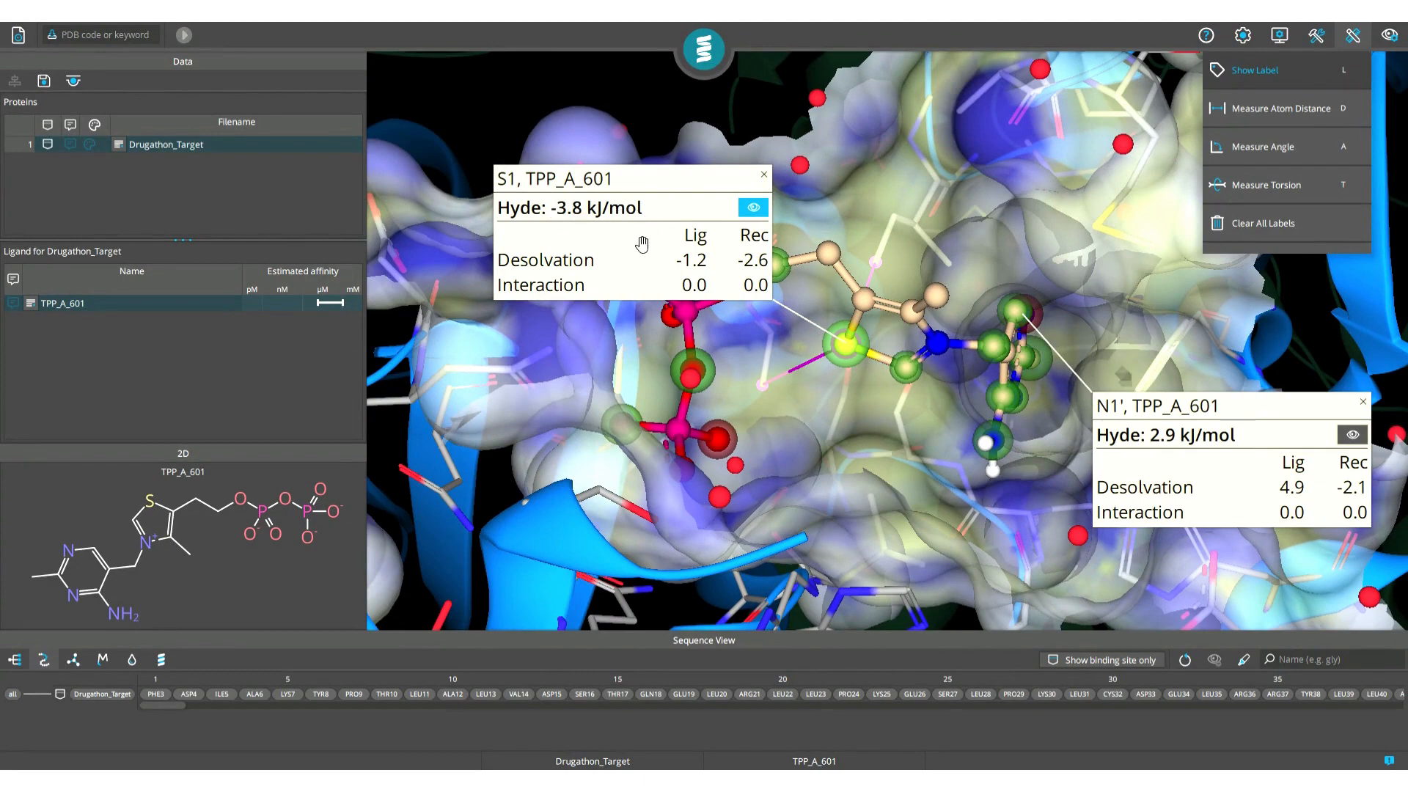
{"action": "left_click_drag", "start_coordinate": [997, 314], "coordinate": [957, 309]}
{"action": "left_click", "coordinate": [1354, 436]}
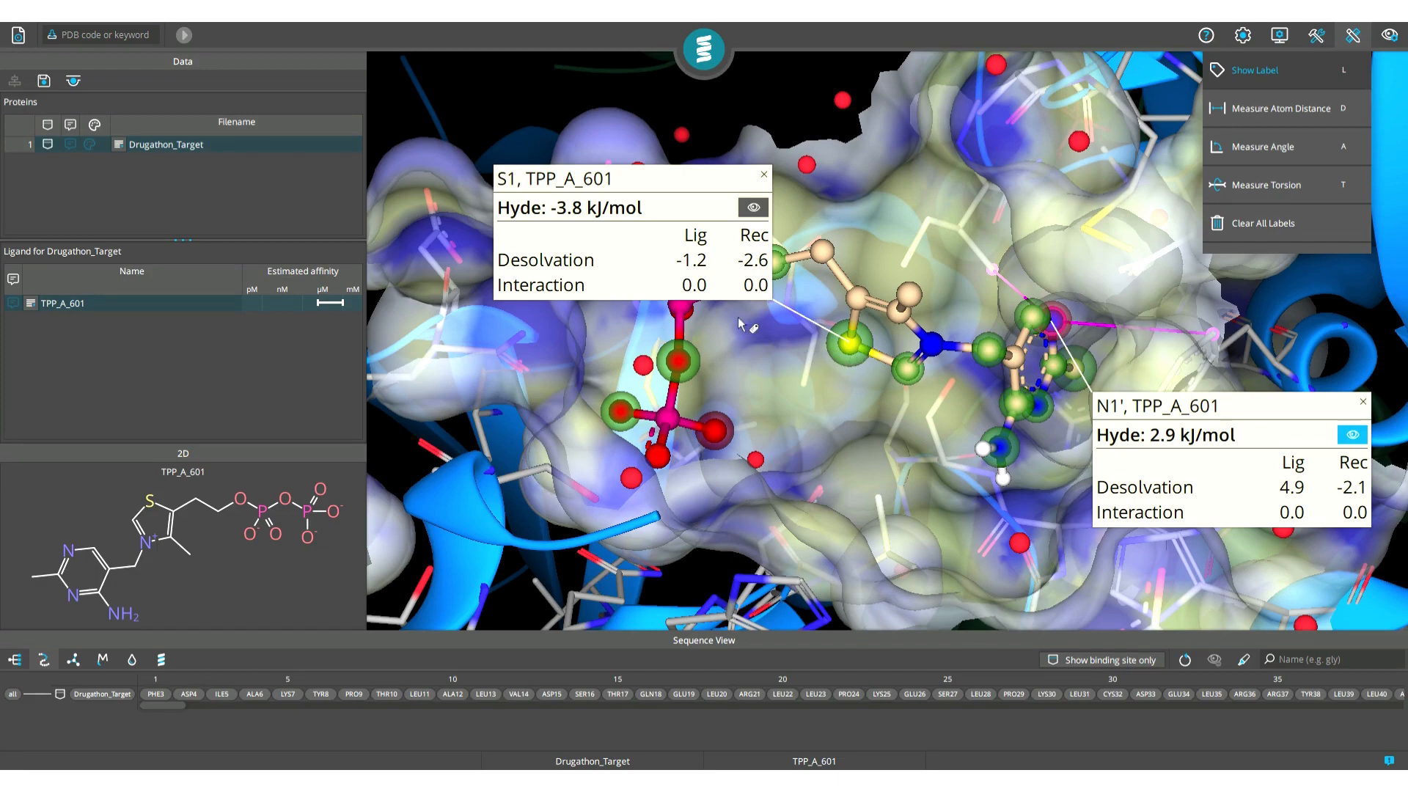
{"action": "mouse_move", "coordinate": [779, 358]}
{"action": "left_mouse_down"}
{"action": "mouse_move", "coordinate": [805, 339]}
{"action": "mouse_move", "coordinate": [796, 358]}
{"action": "left_mouse_up"}
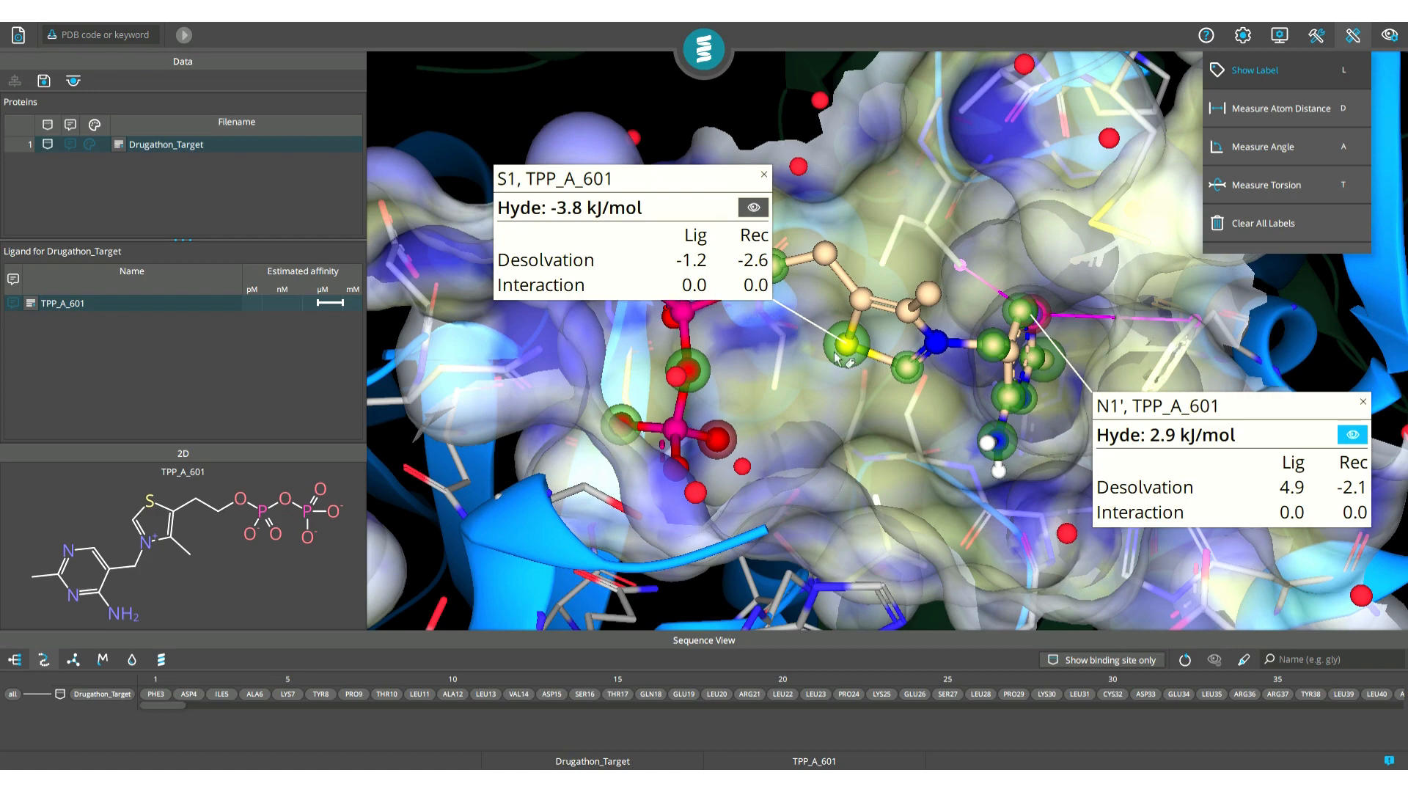
{"action": "right_click_drag", "start_coordinate": [912, 393], "coordinate": [899, 389]}
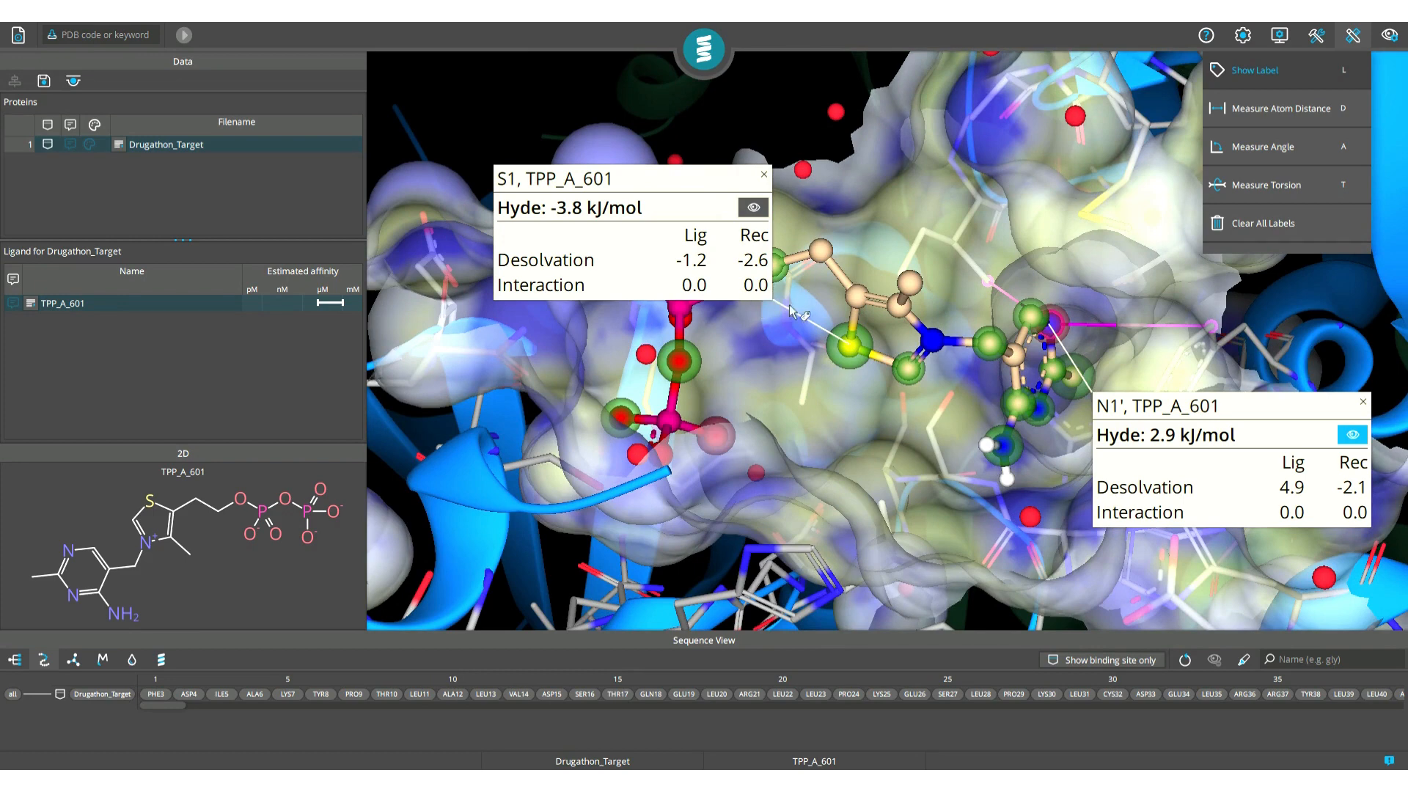
{"action": "left_click", "coordinate": [767, 175]}
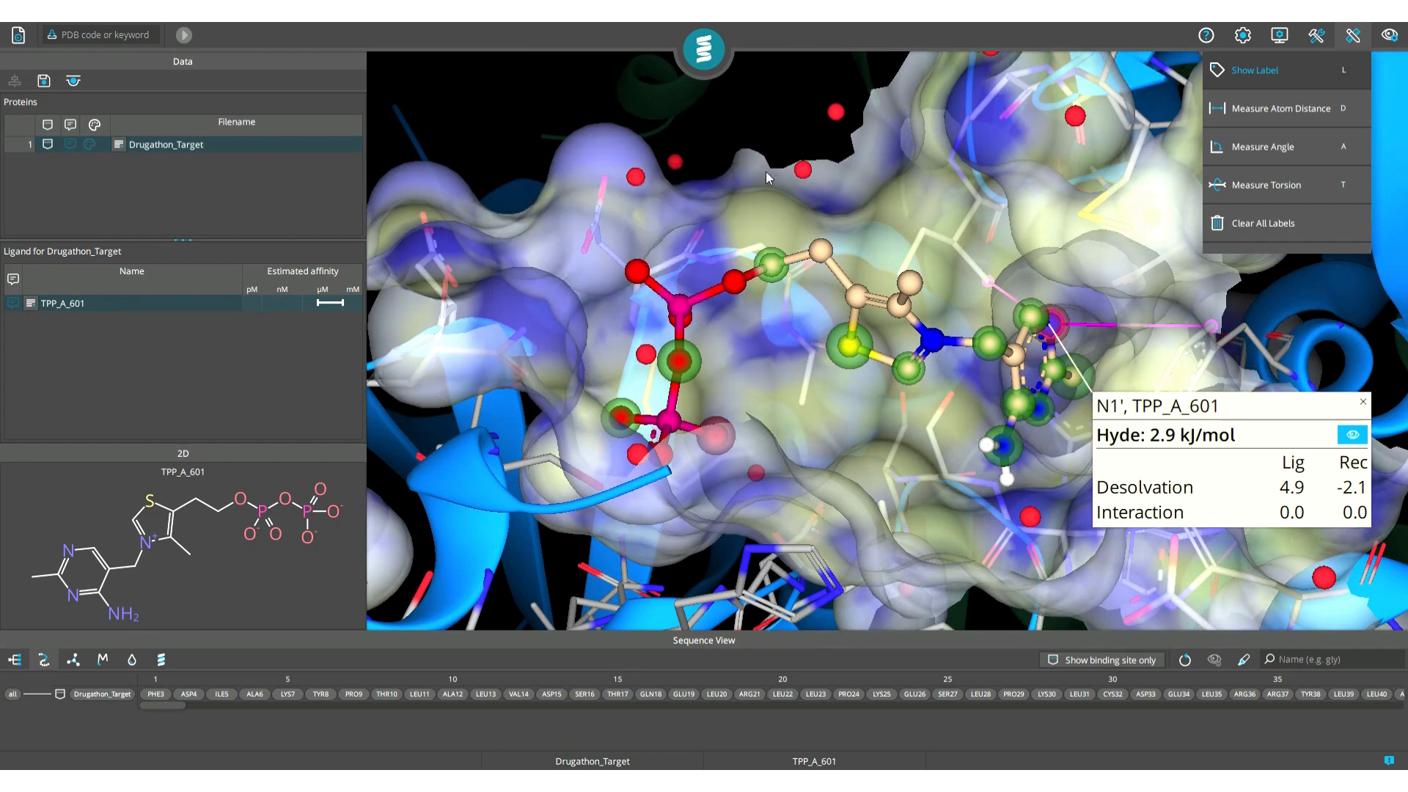
Step: Inspect the surroundings of N1' from other angles, hide its contributing atoms and close its label
{"action": "left_click_drag", "start_coordinate": [766, 172], "coordinate": [921, 399]}
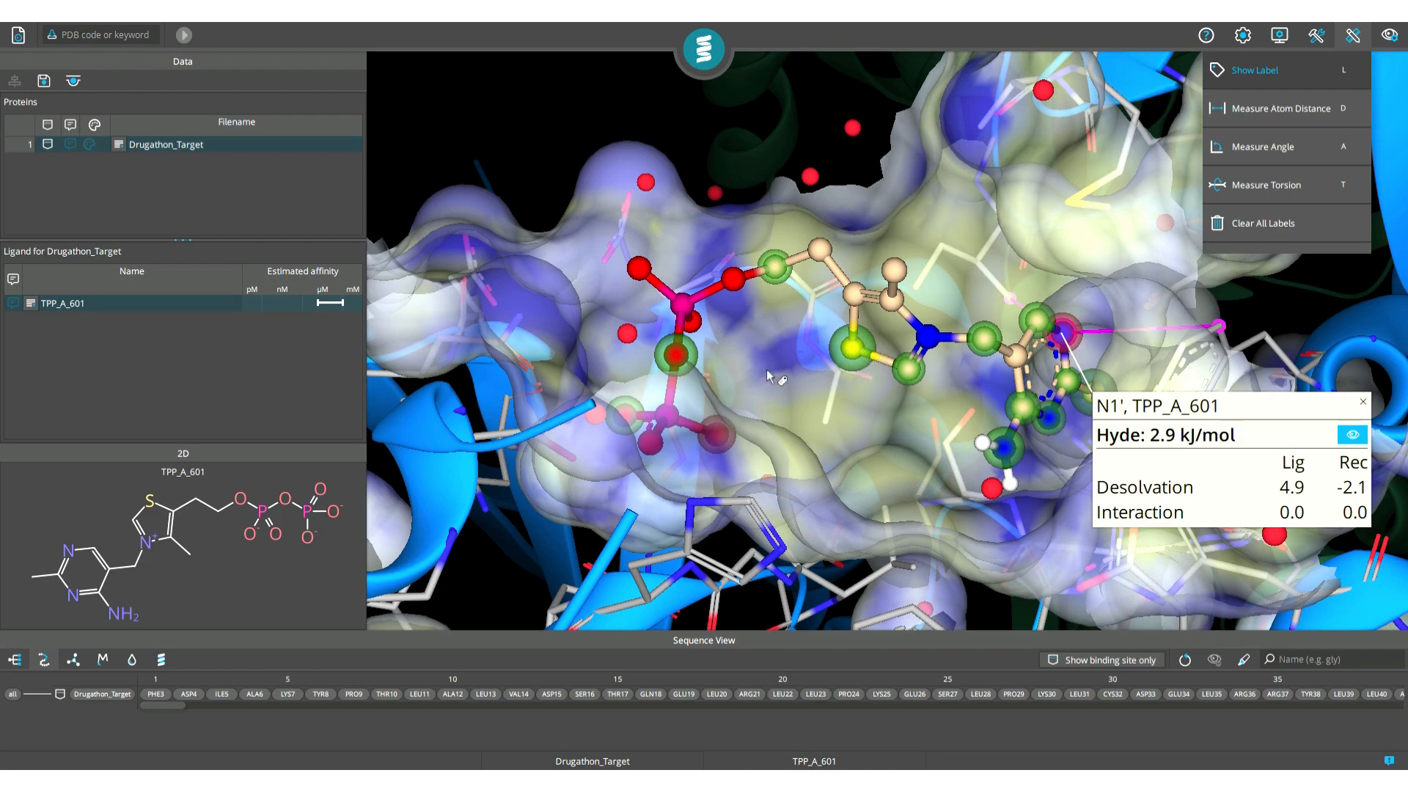
{"action": "left_click_drag", "start_coordinate": [773, 378], "coordinate": [1019, 363]}
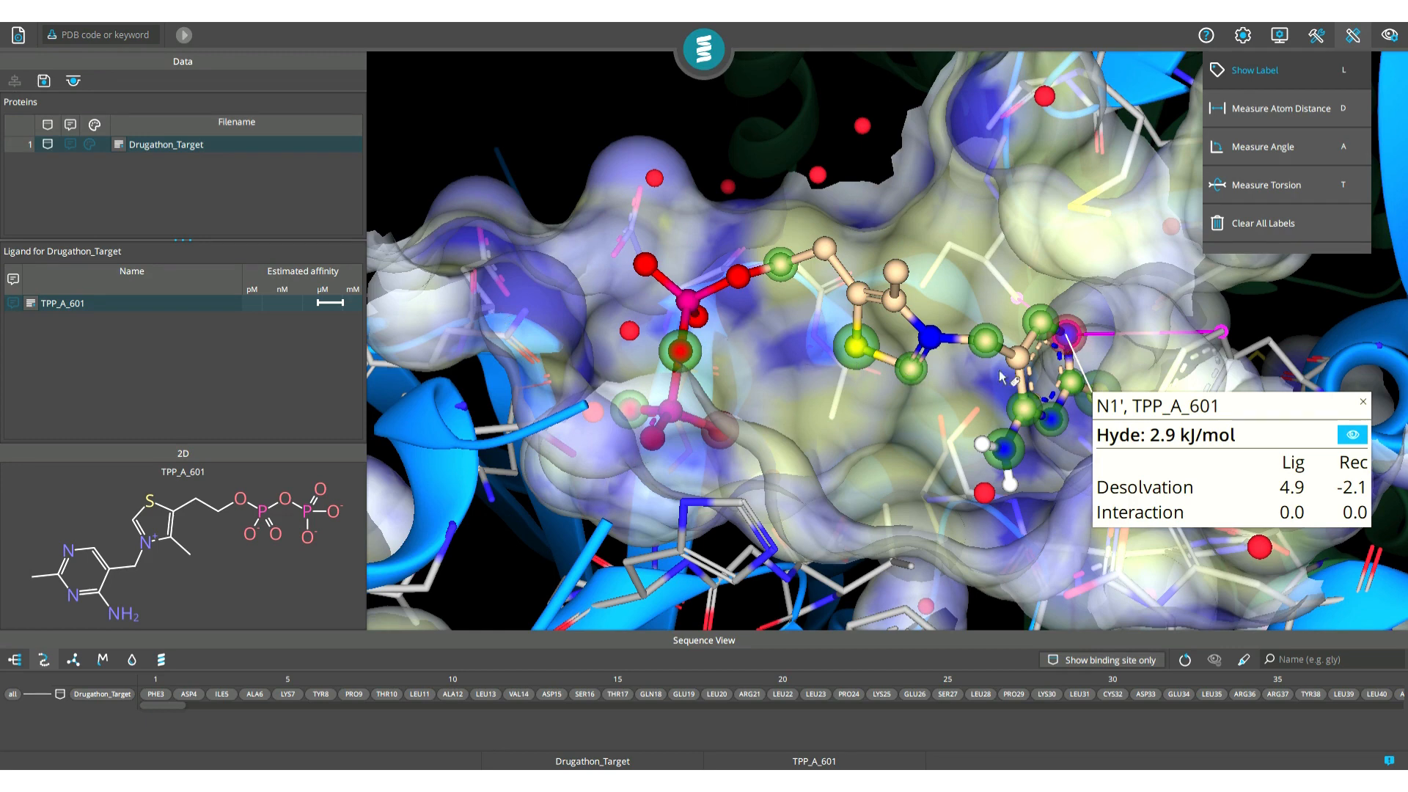
{"action": "left_click", "coordinate": [1355, 440]}
{"action": "left_click", "coordinate": [1355, 440]}
{"action": "left_click", "coordinate": [1355, 440]}
{"action": "left_click", "coordinate": [1365, 402]}
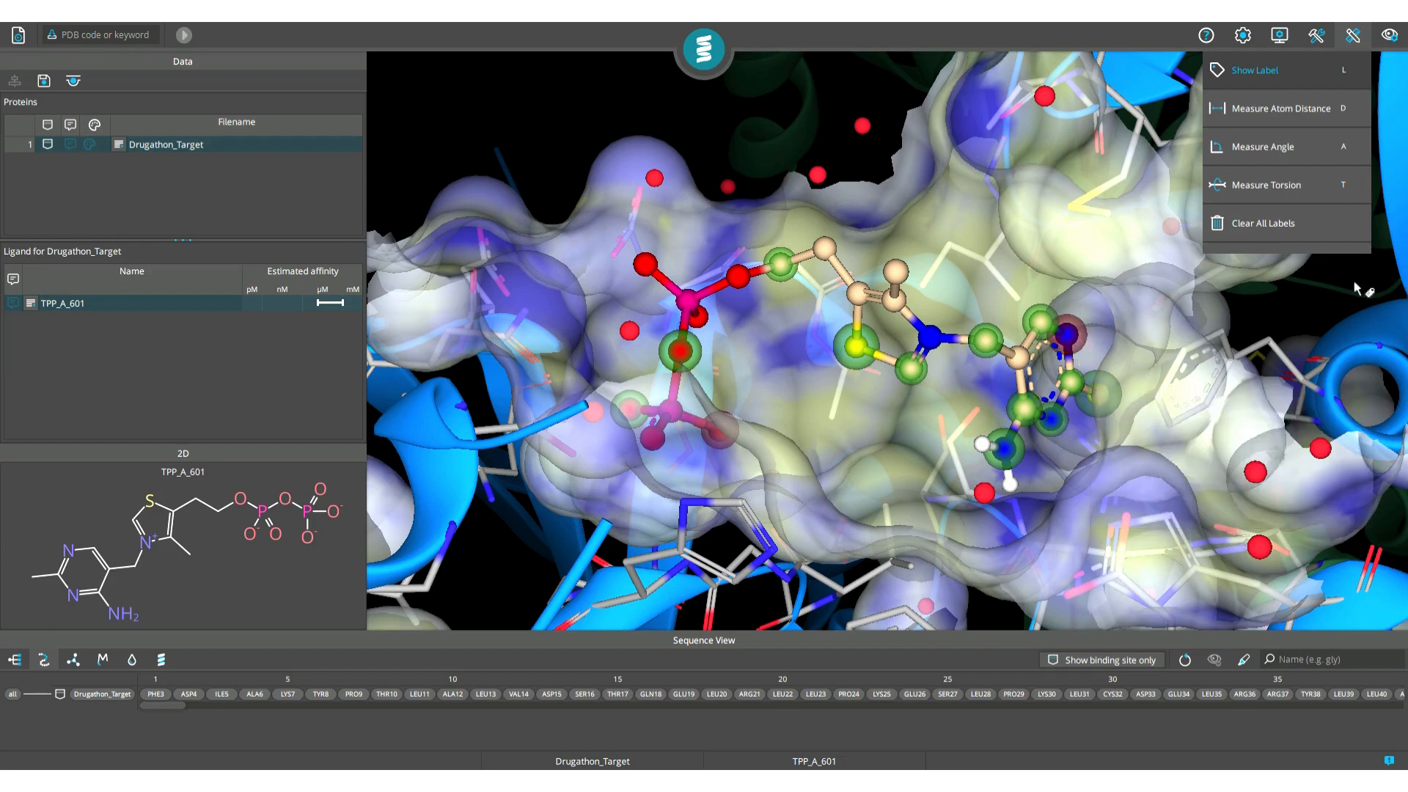
Step: Turn on torsion coloring, examine the torsion histogram of the green C7 - O7 bond and close its label
{"action": "left_click", "coordinate": [1390, 35]}
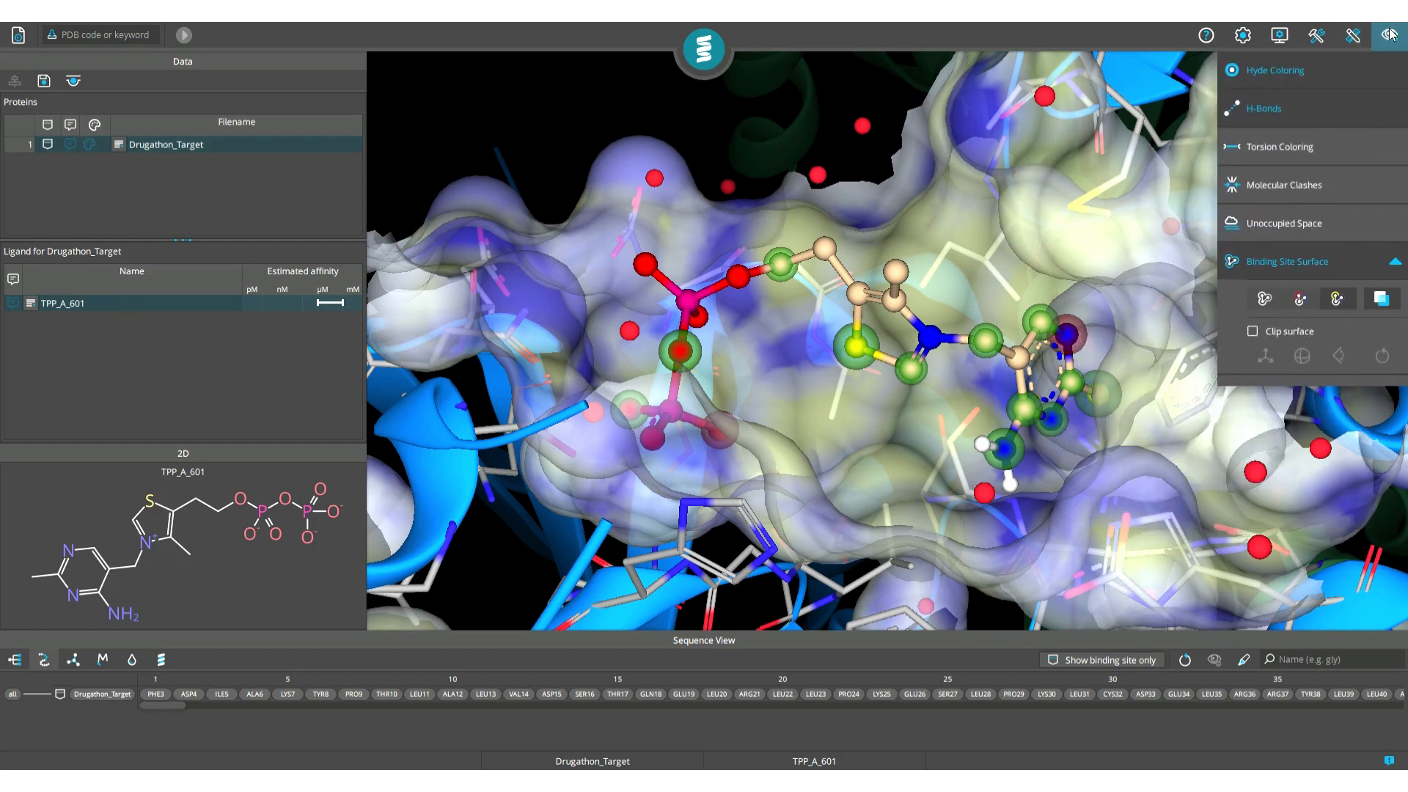
{"action": "left_click", "coordinate": [1355, 149]}
{"action": "left_click", "coordinate": [1329, 147]}
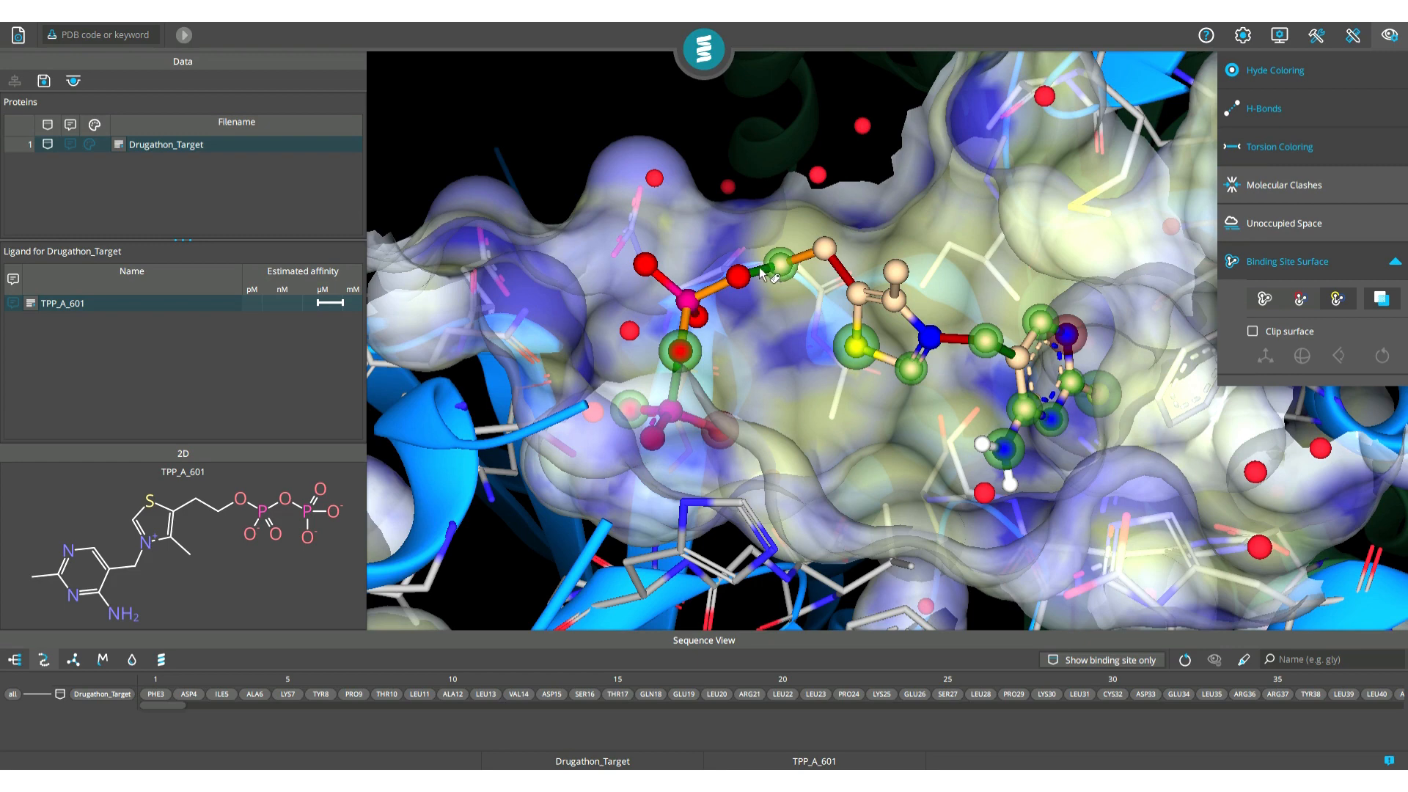
{"action": "mouse_move", "coordinate": [770, 261]}
{"action": "left_click_drag", "start_coordinate": [968, 64], "coordinate": [952, 444]}
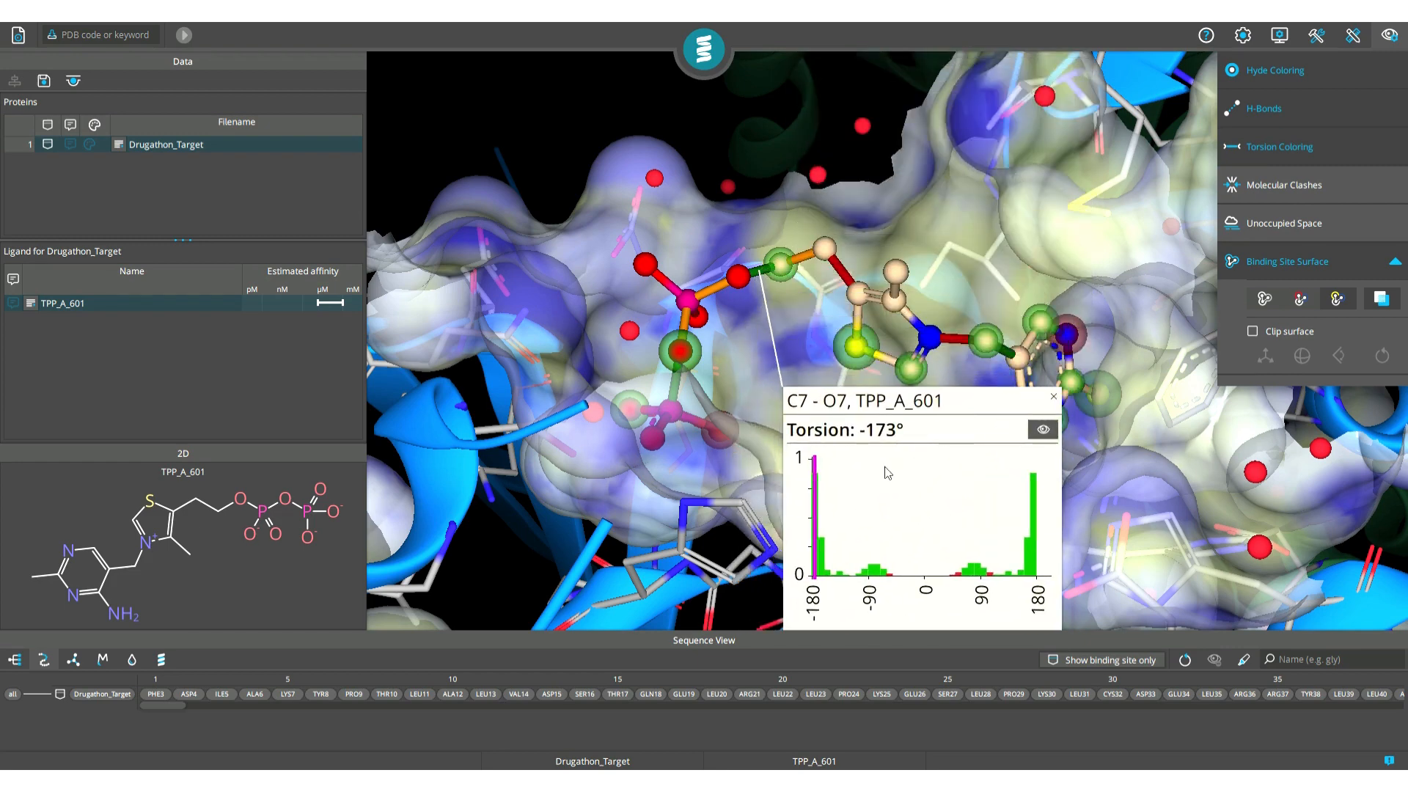
{"action": "mouse_move", "coordinate": [879, 572]}
{"action": "mouse_move", "coordinate": [1031, 477]}
{"action": "mouse_move", "coordinate": [1034, 512]}
{"action": "left_click_drag", "start_coordinate": [773, 276], "coordinate": [763, 284]}
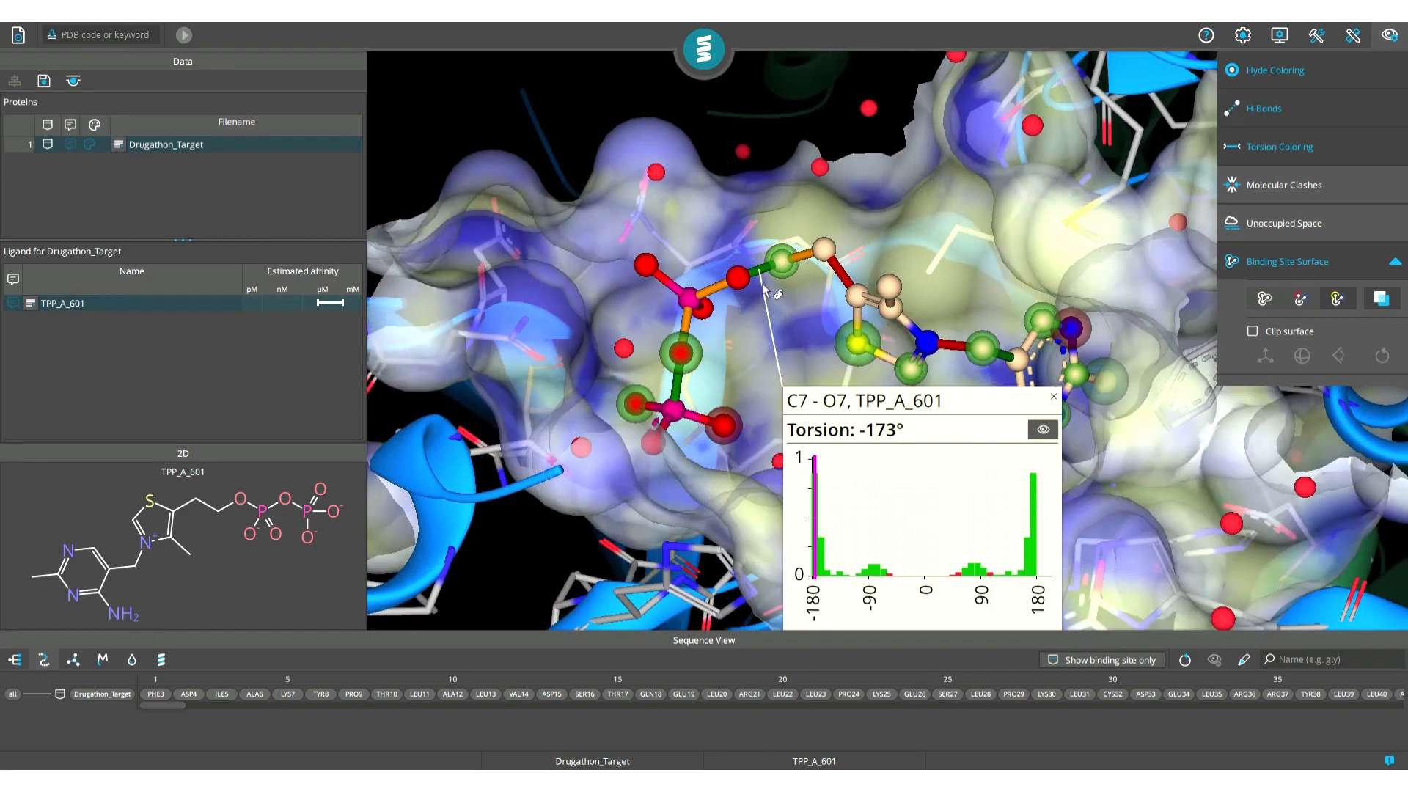
{"action": "left_click", "coordinate": [1055, 397]}
Step: Examine the torsion histogram of the red C5 - C6 bond, and remove its label and the torsion coloring
{"action": "left_click", "coordinate": [848, 277]}
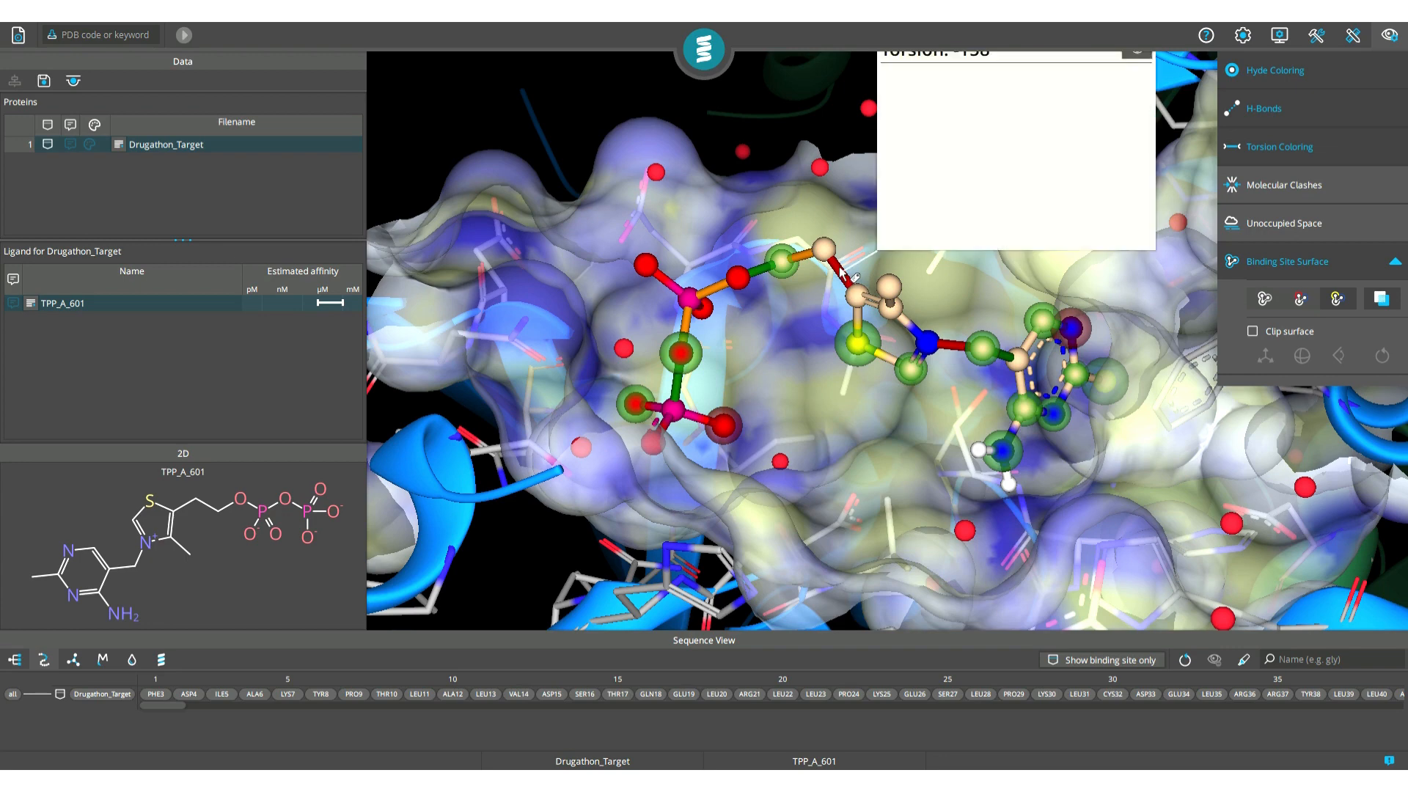
{"action": "left_click_drag", "start_coordinate": [1056, 58], "coordinate": [1083, 208]}
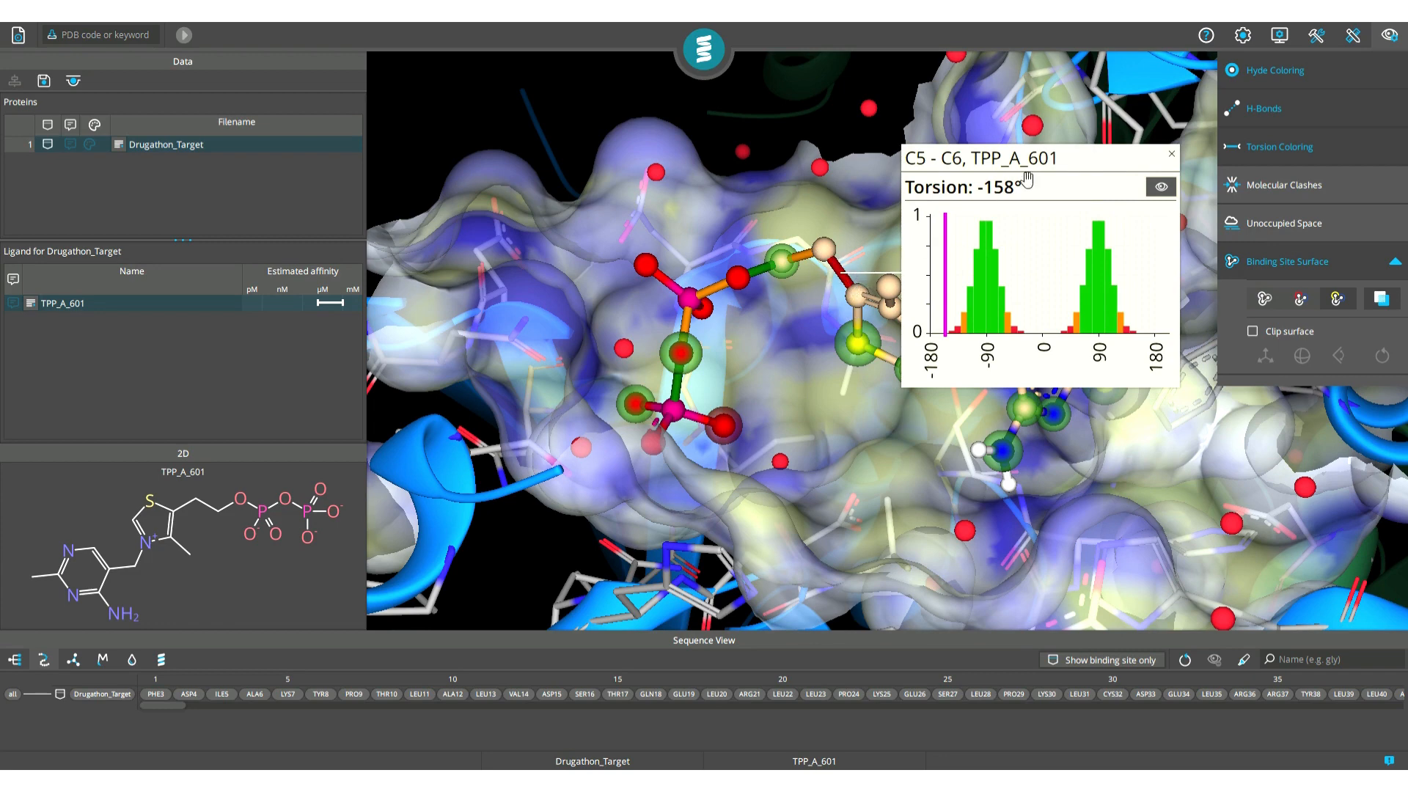
{"action": "left_click_drag", "start_coordinate": [1085, 165], "coordinate": [1099, 197]}
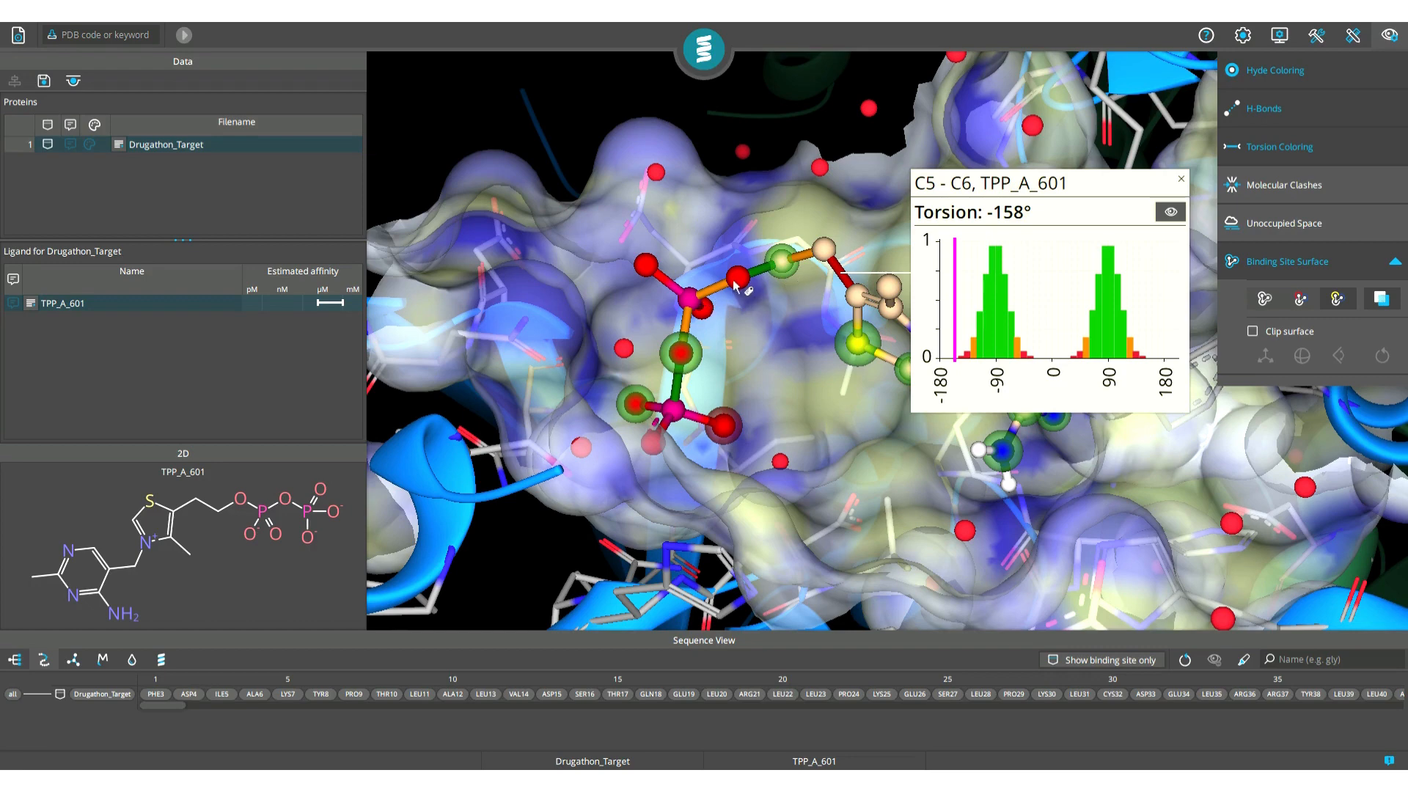
{"action": "left_click", "coordinate": [1181, 179]}
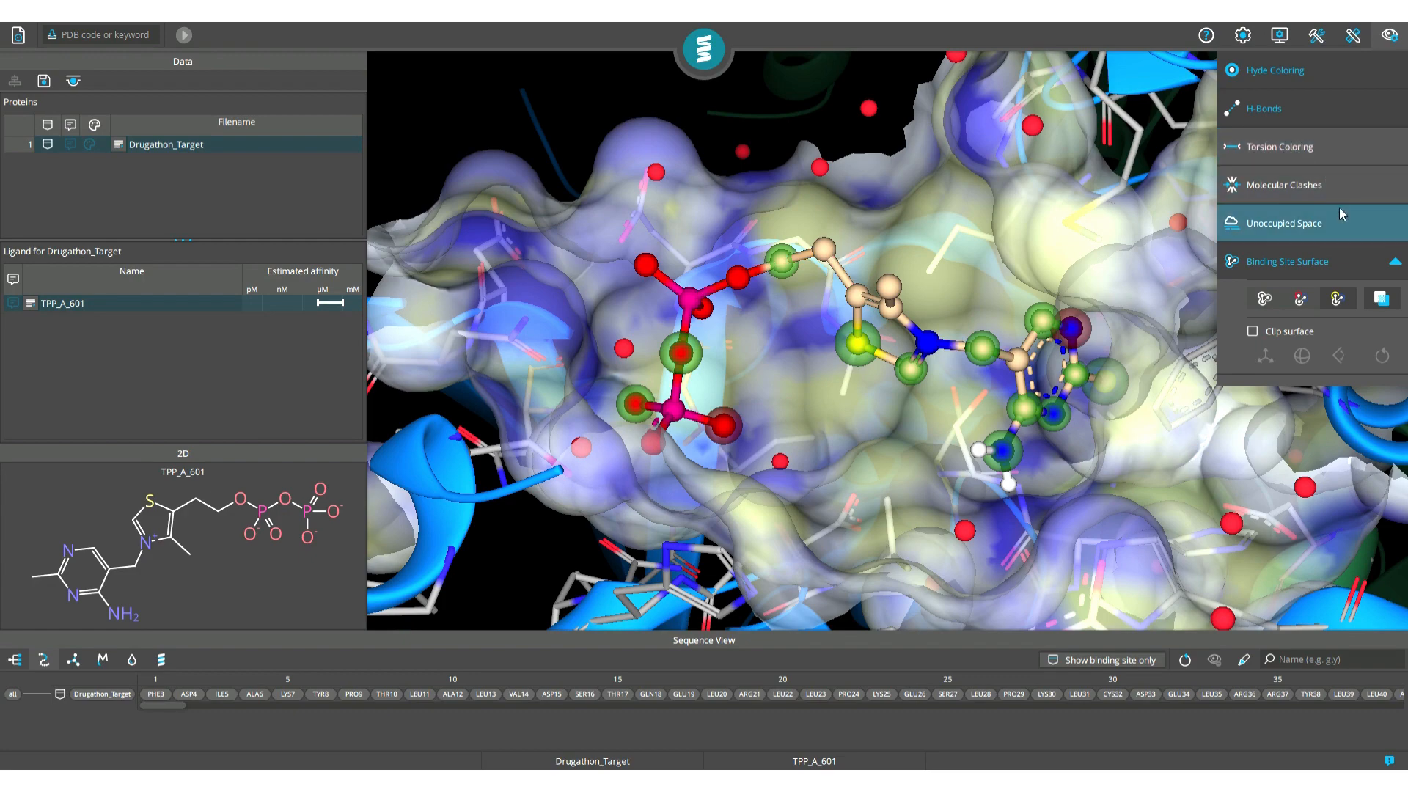
Step: Preview the ligand's molecular clashes and hide them again
{"action": "left_click", "coordinate": [1323, 191]}
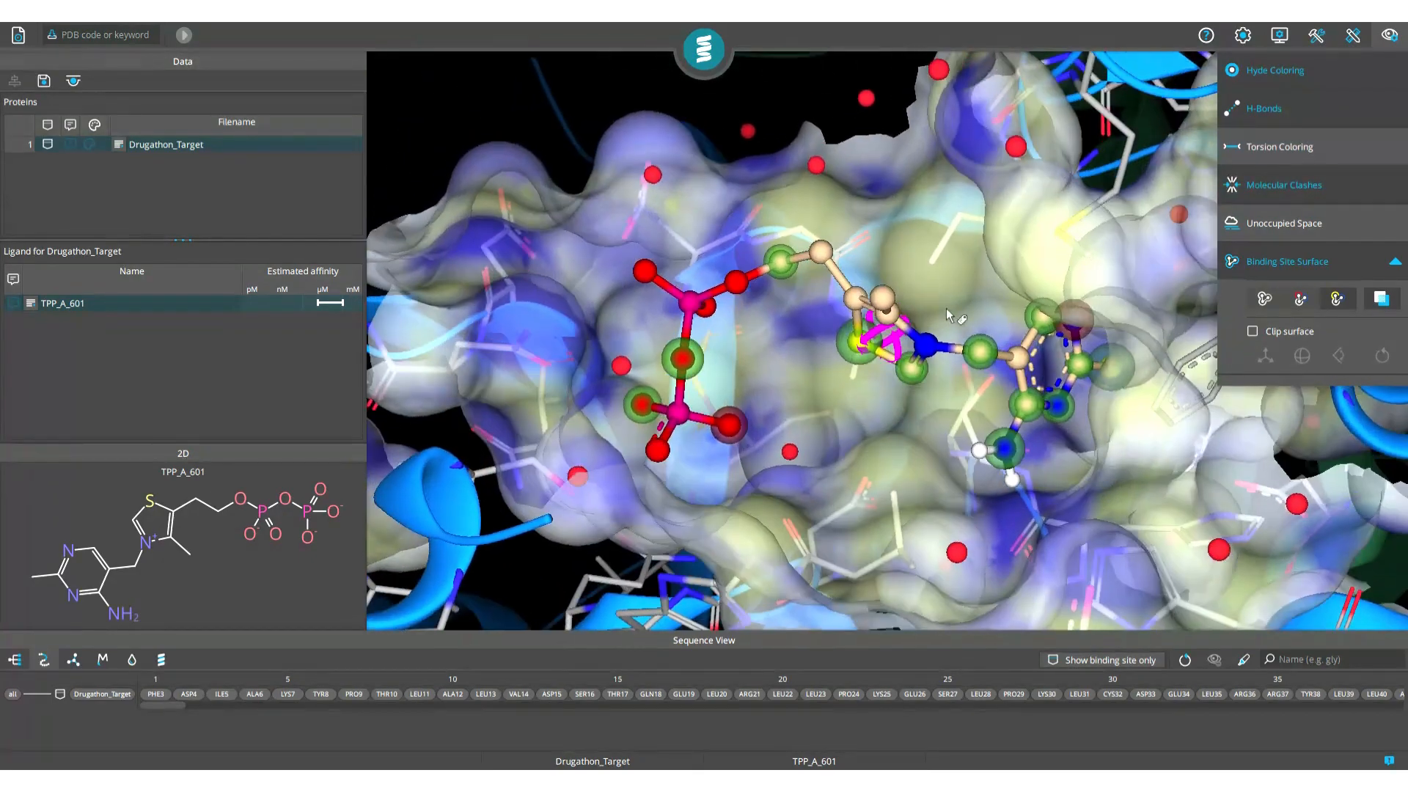
{"action": "left_click", "coordinate": [1315, 192]}
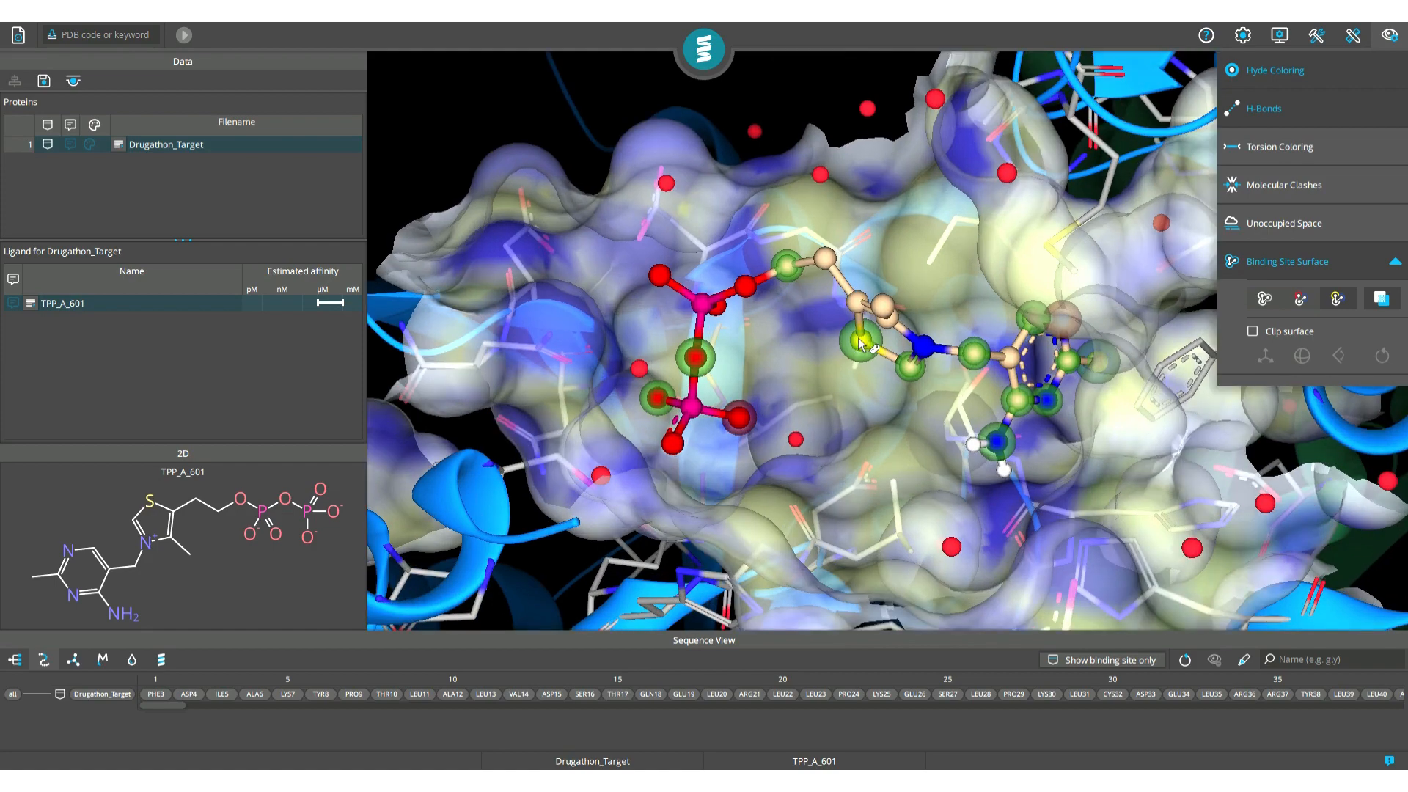
Step: Label the residue ILE_A_150 and the water molecule HOH_S_678 to identify them, and close both labels
{"action": "left_click", "coordinate": [798, 404]}
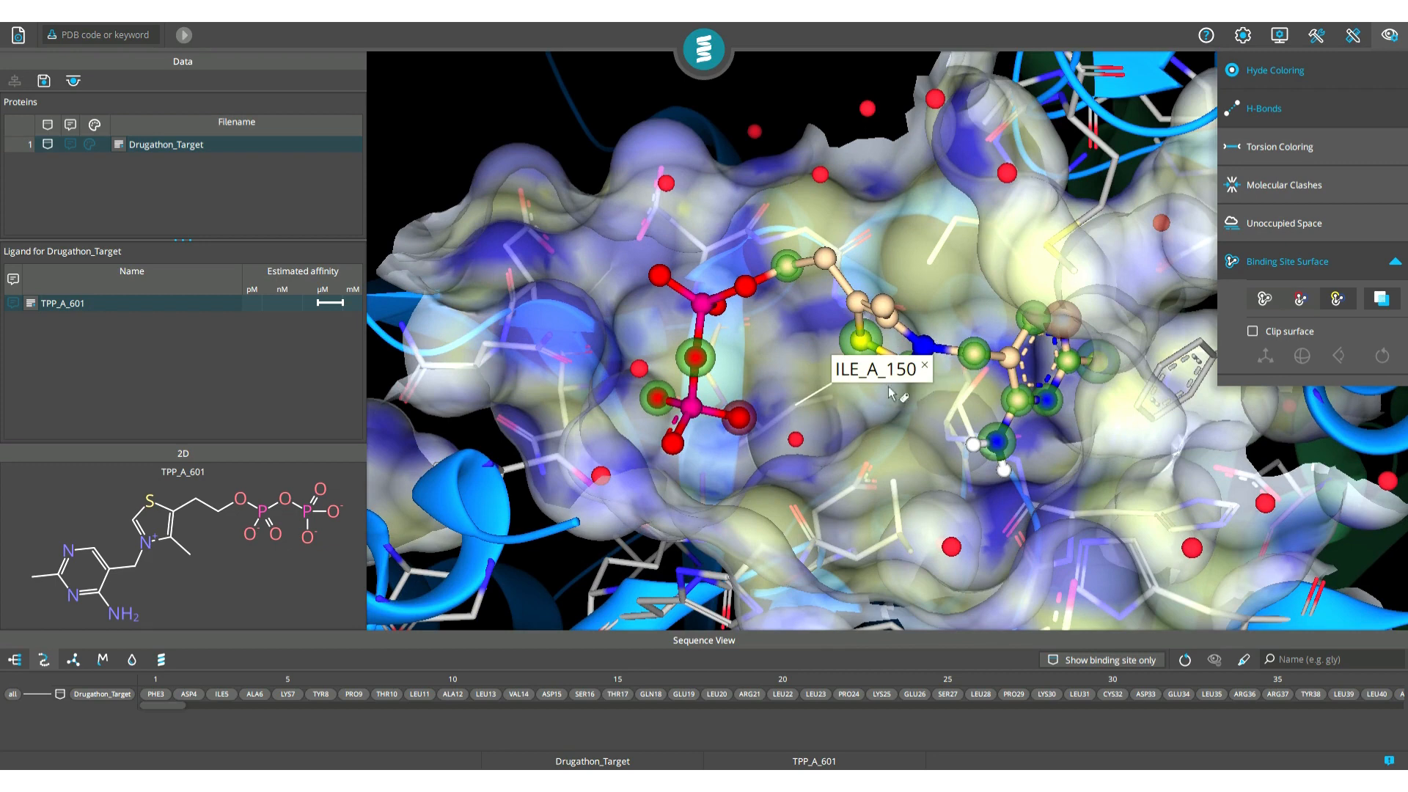
{"action": "left_click", "coordinate": [798, 440]}
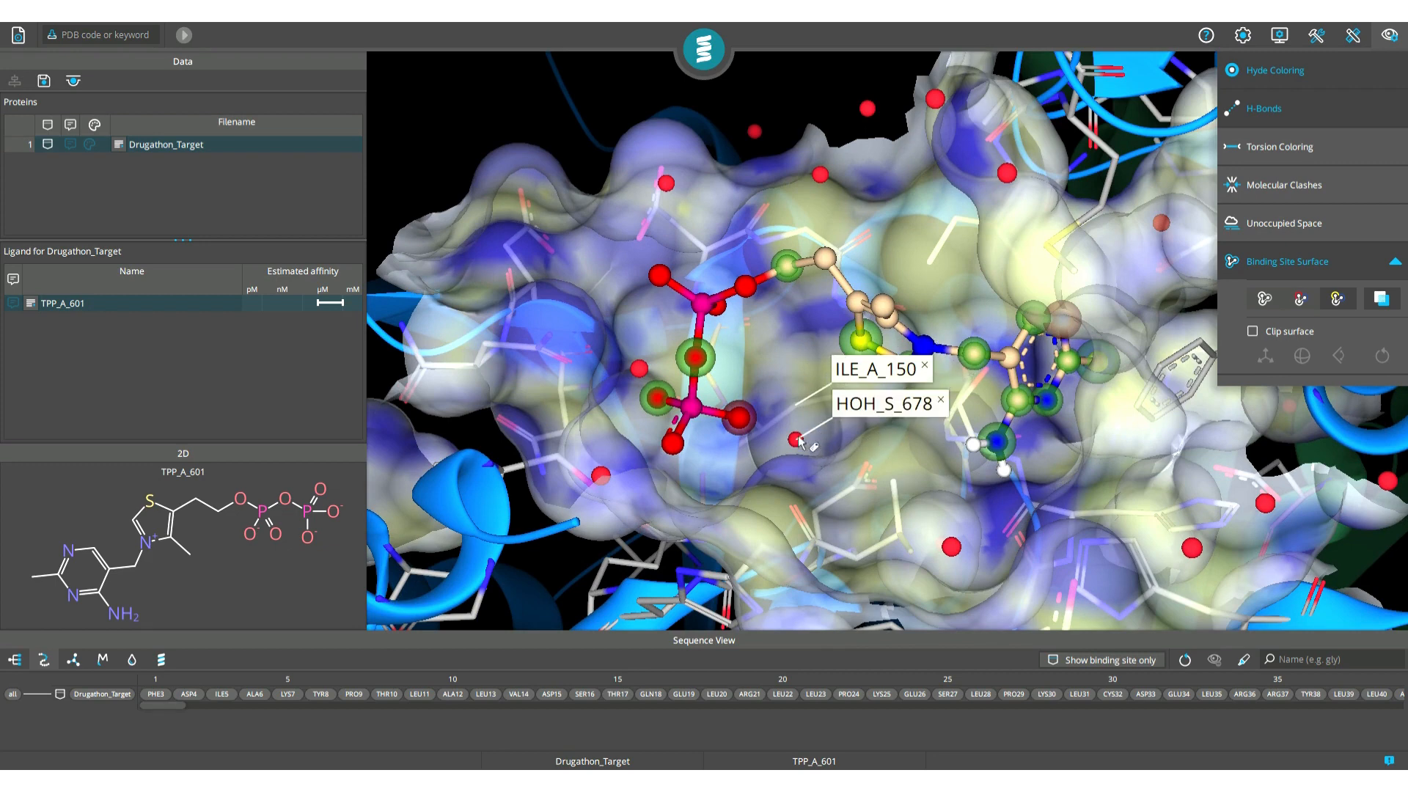
{"action": "left_click", "coordinate": [941, 400]}
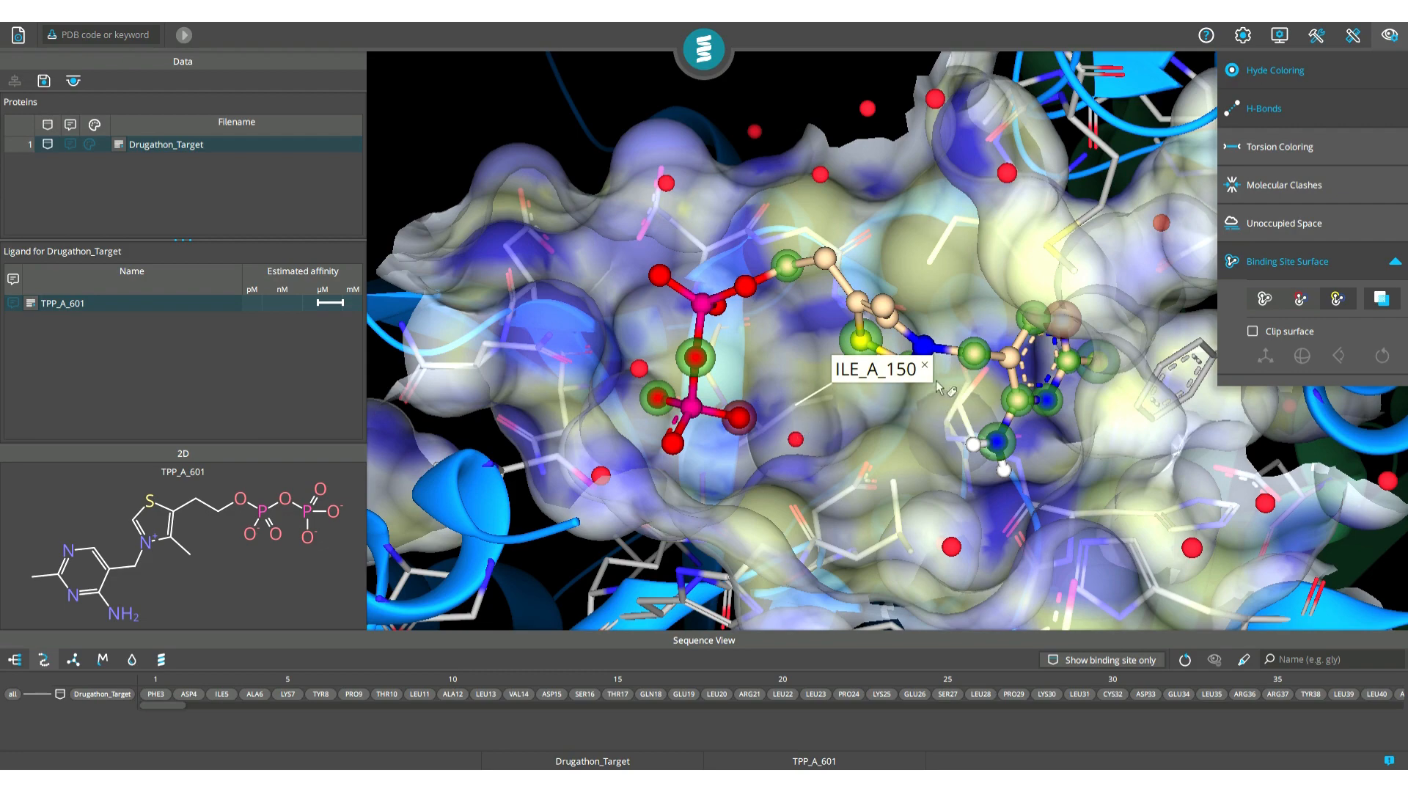
{"action": "left_click", "coordinate": [924, 366]}
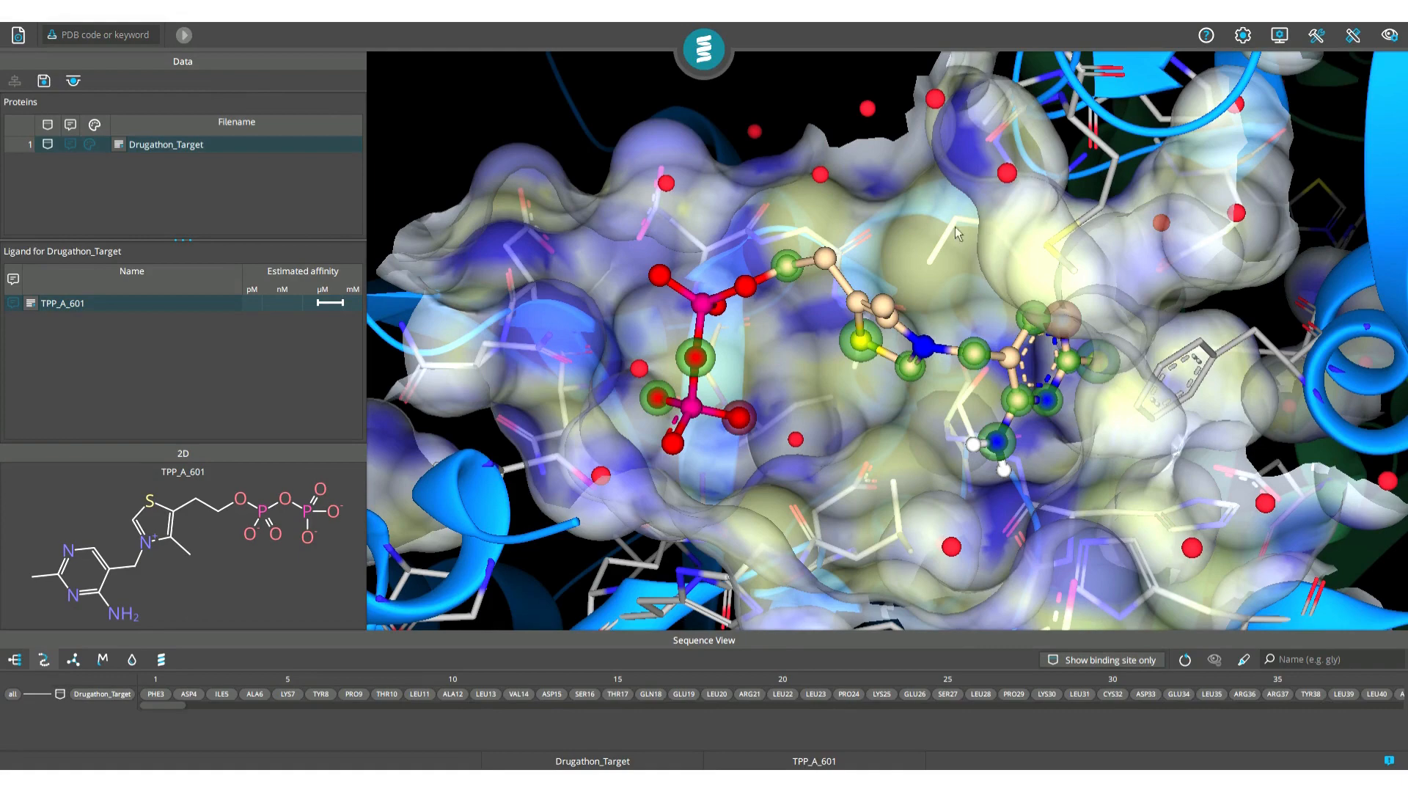
Step: Switch to the Binding Site mode for Drugathon_Target
{"action": "left_click", "coordinate": [707, 63]}
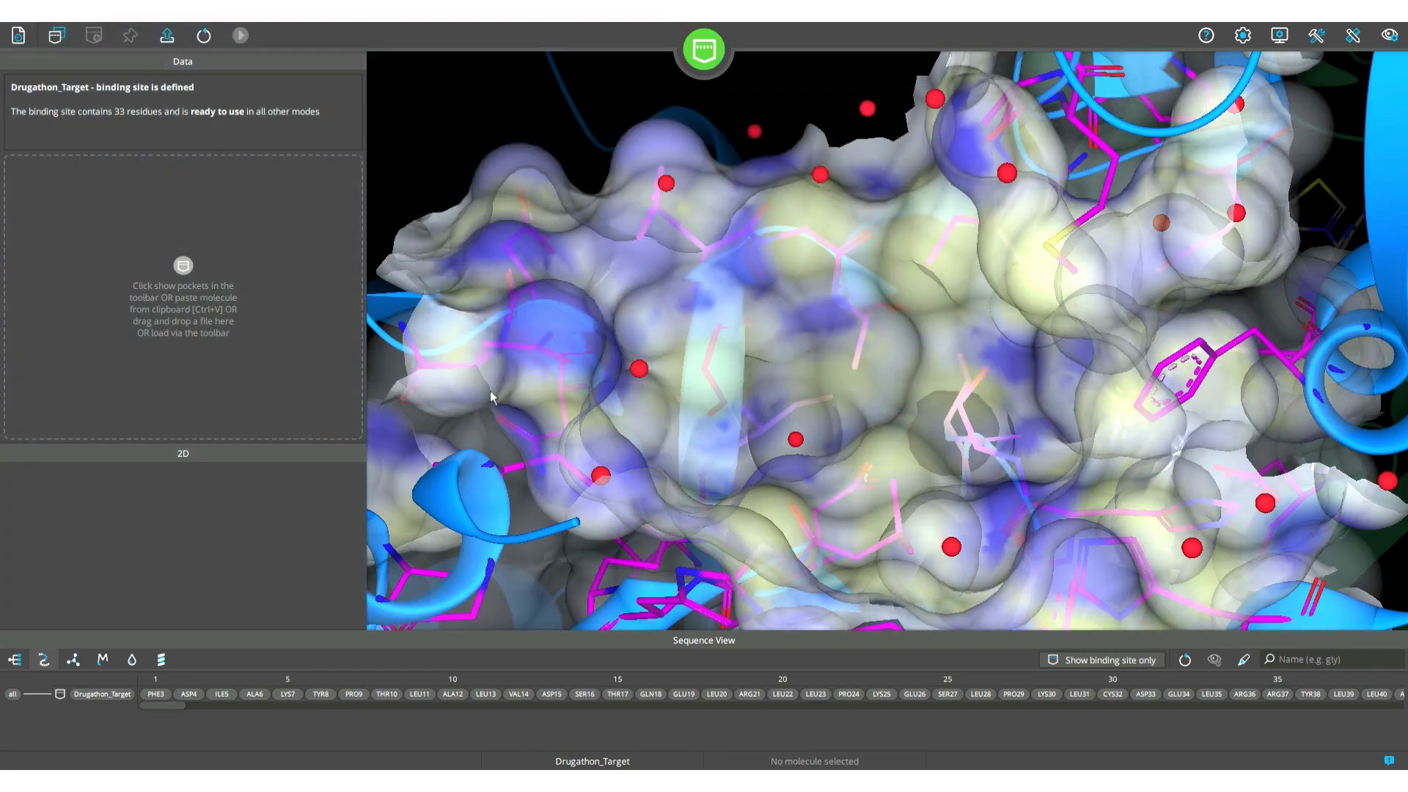
Step: Detect the unoccupied pockets of Drugathon_Target and look over their locations around the binding site
{"action": "scroll", "coordinate": [554, 395], "scroll_direction": "down", "scroll_amount": 5}
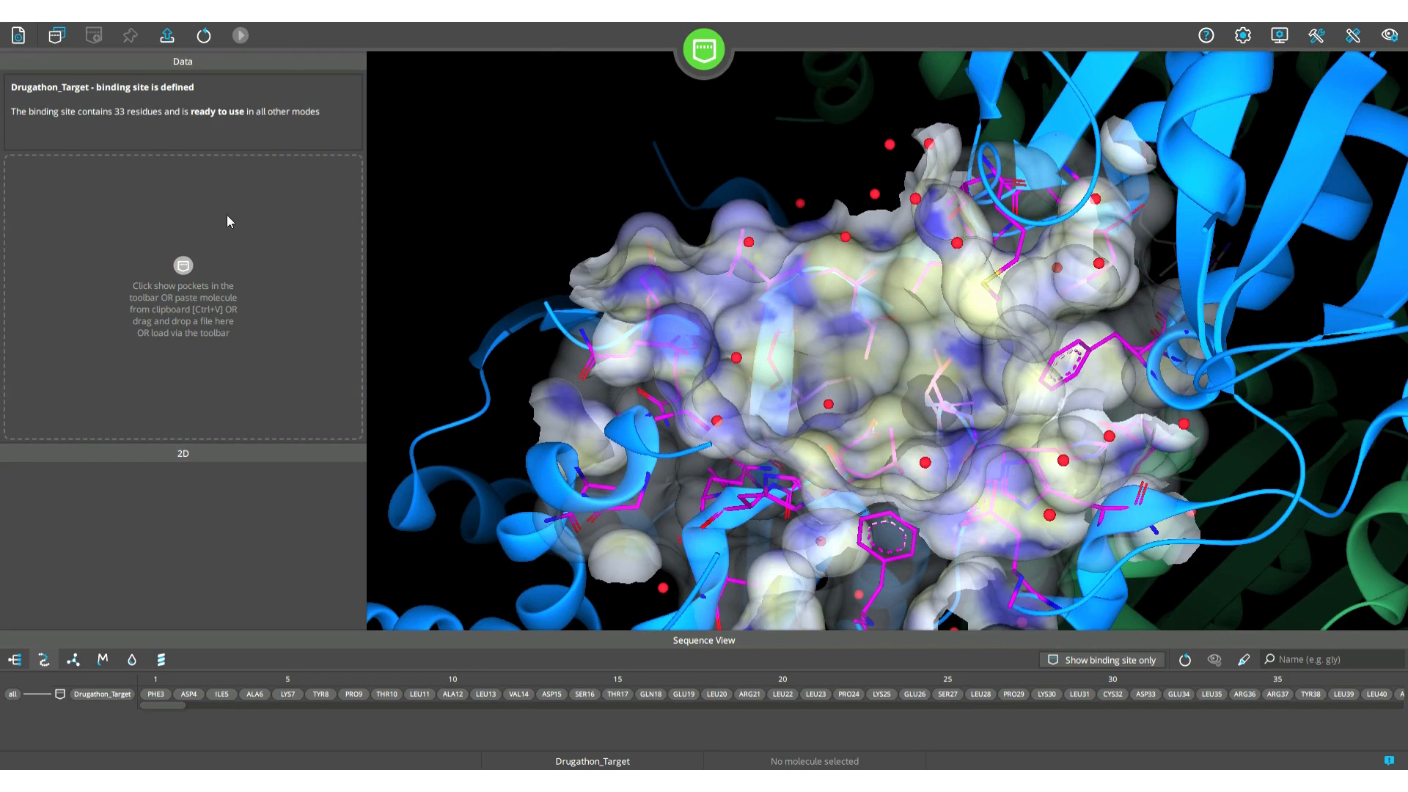
{"action": "left_click", "coordinate": [64, 38]}
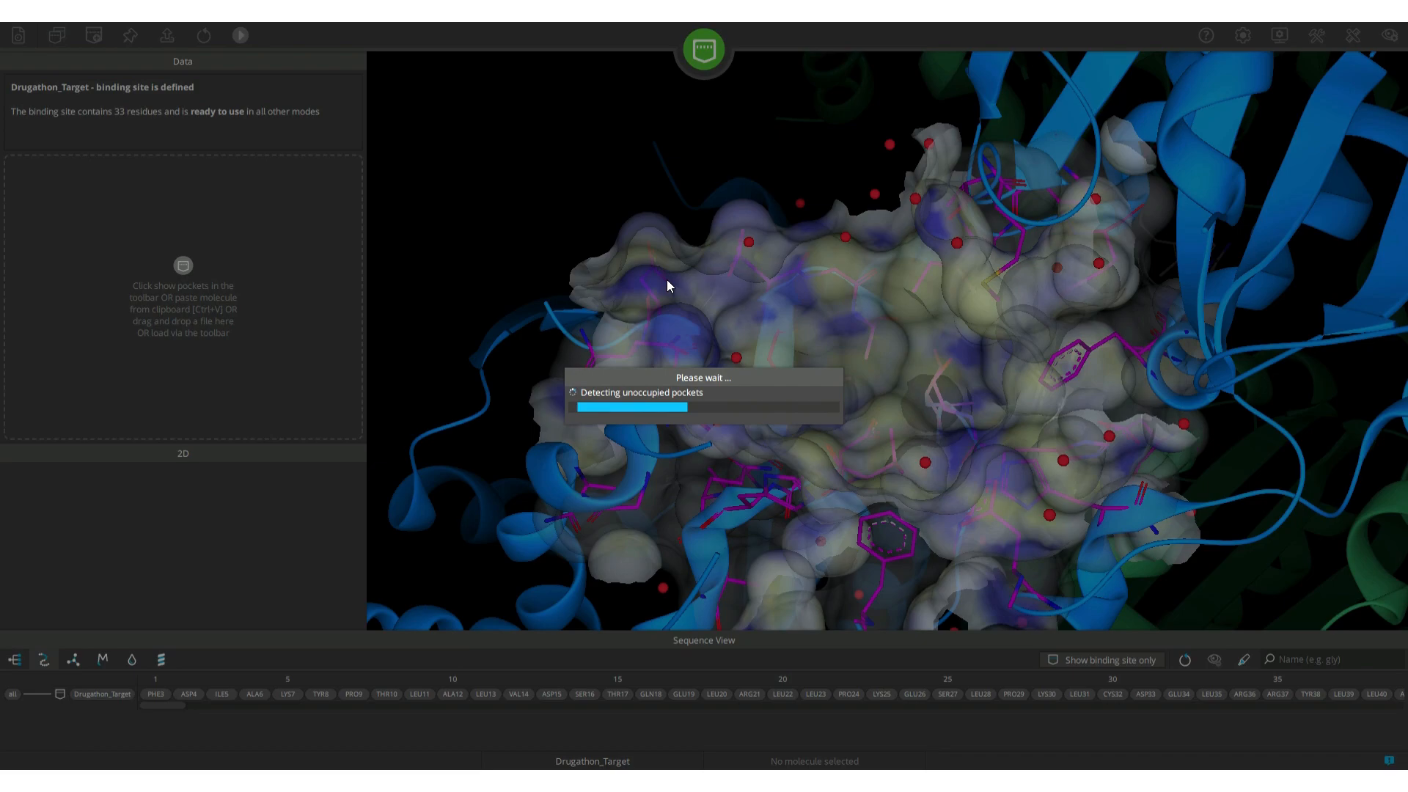
{"action": "scroll", "coordinate": [759, 291], "scroll_direction": "down", "scroll_amount": 3}
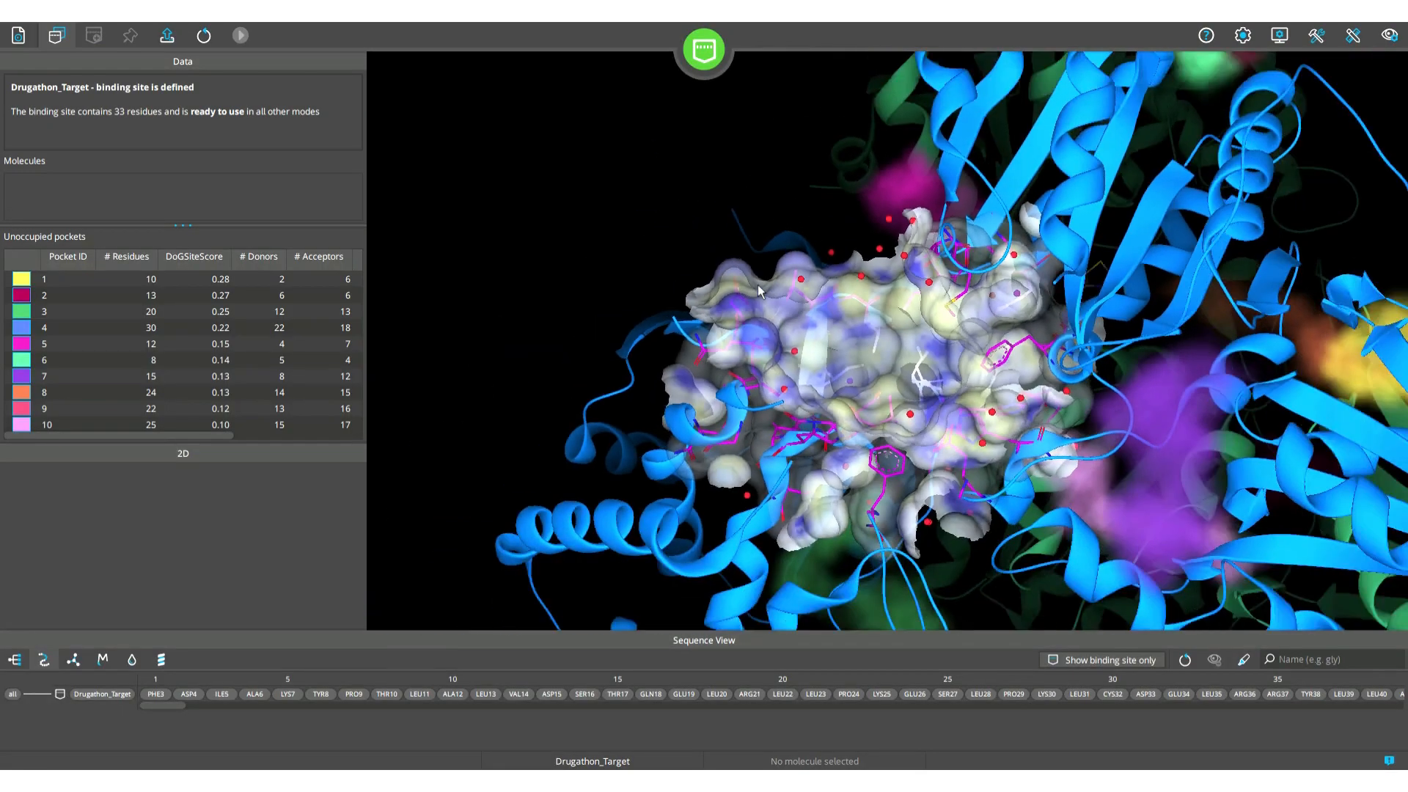
{"action": "mouse_move", "coordinate": [870, 331]}
{"action": "left_mouse_down"}
{"action": "mouse_move", "coordinate": [918, 325]}
{"action": "mouse_move", "coordinate": [904, 338]}
{"action": "mouse_move", "coordinate": [872, 318]}
{"action": "mouse_move", "coordinate": [899, 360]}
{"action": "mouse_move", "coordinate": [889, 344]}
{"action": "mouse_move", "coordinate": [867, 350]}
{"action": "left_mouse_up"}
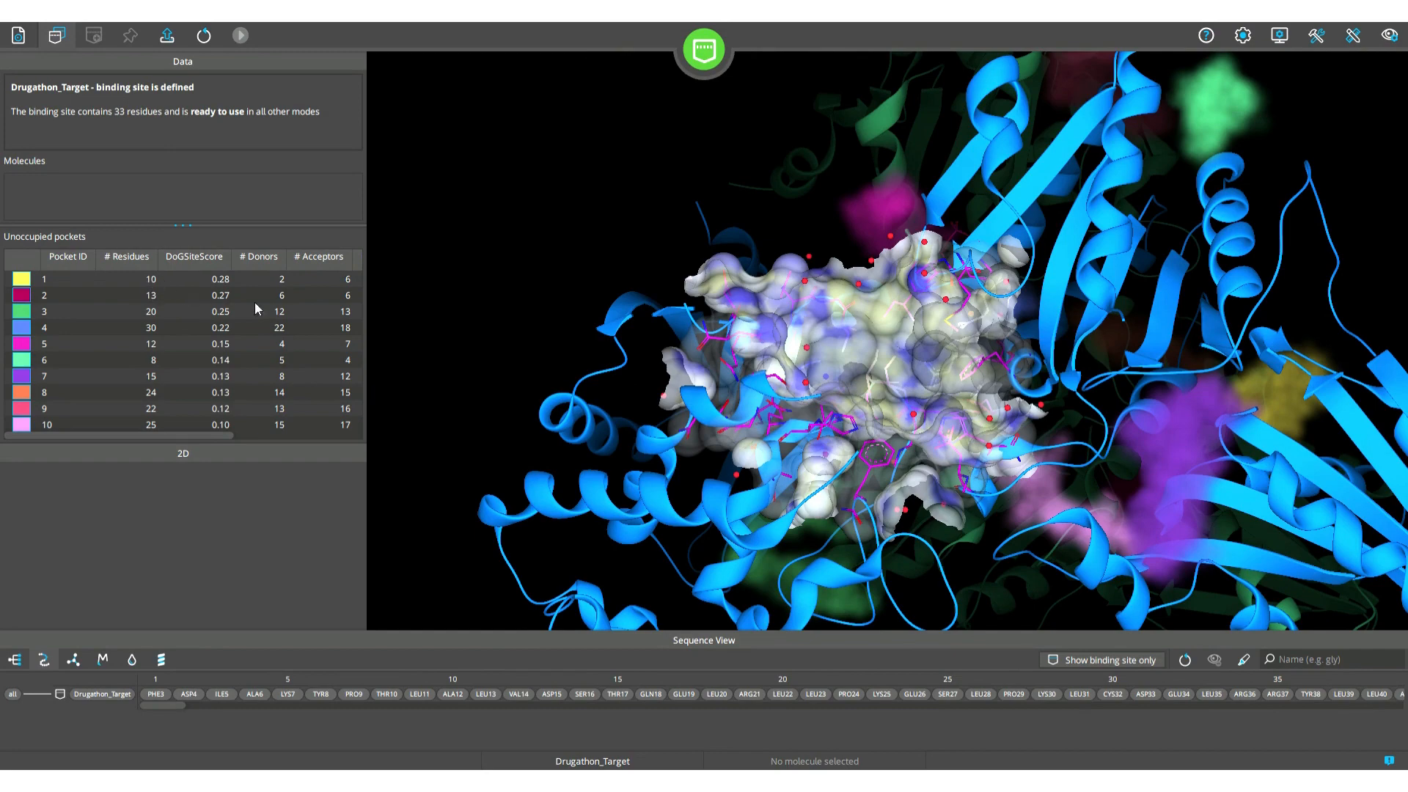
{"action": "left_click_drag", "start_coordinate": [746, 363], "coordinate": [825, 381]}
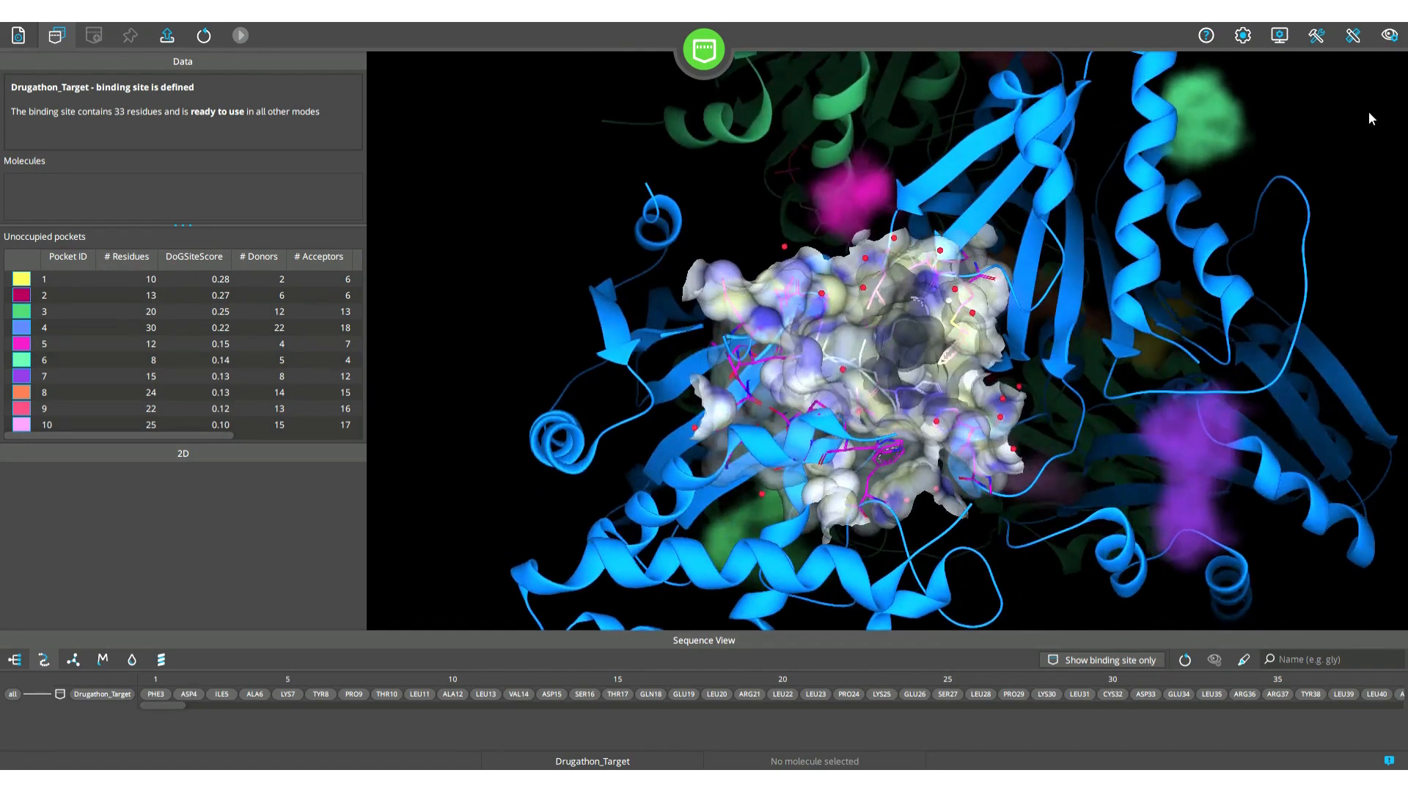
Step: Turn off the Binding Site Surface display for Drugathon_Target
{"action": "left_click", "coordinate": [1403, 42]}
{"action": "left_click", "coordinate": [1265, 299]}
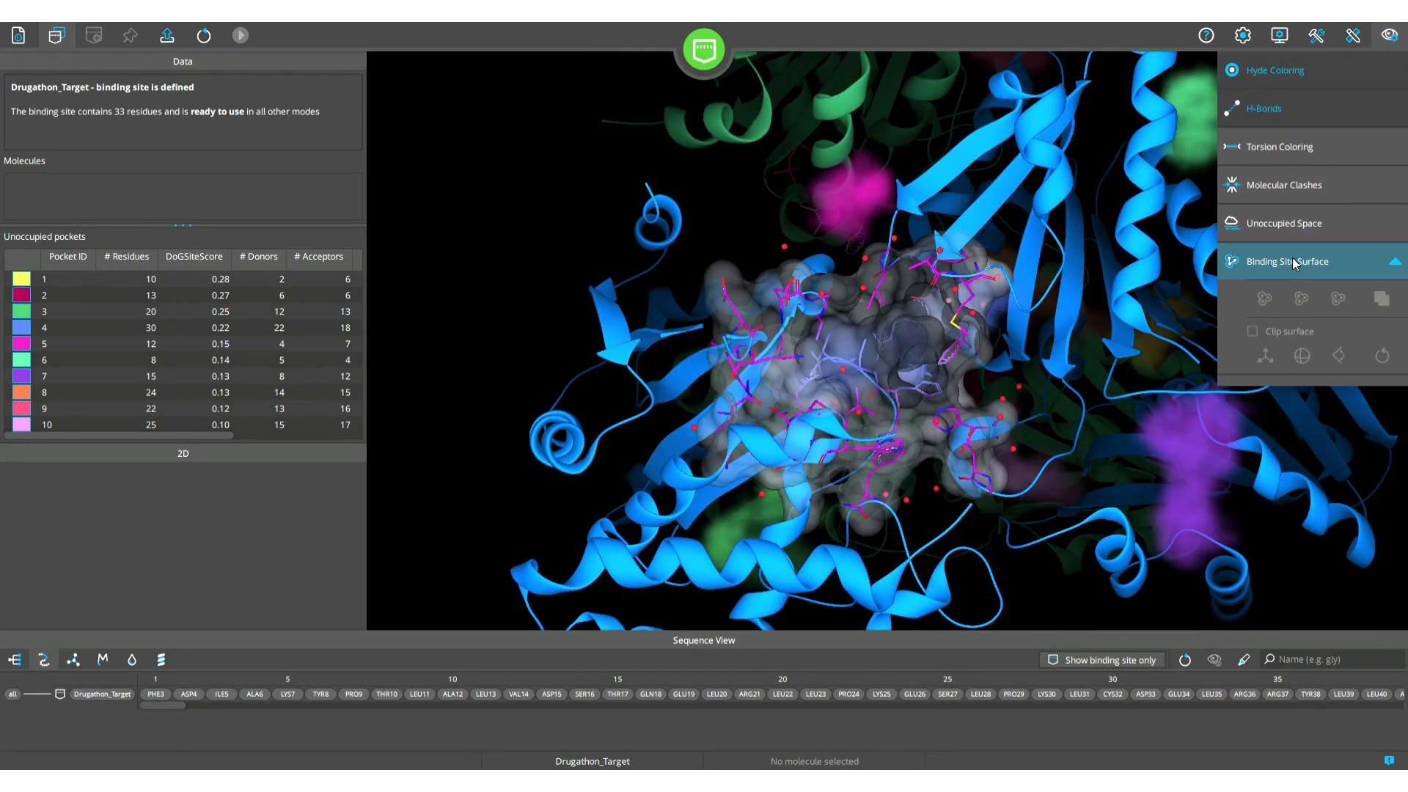
{"action": "left_click_drag", "start_coordinate": [916, 331], "coordinate": [840, 316]}
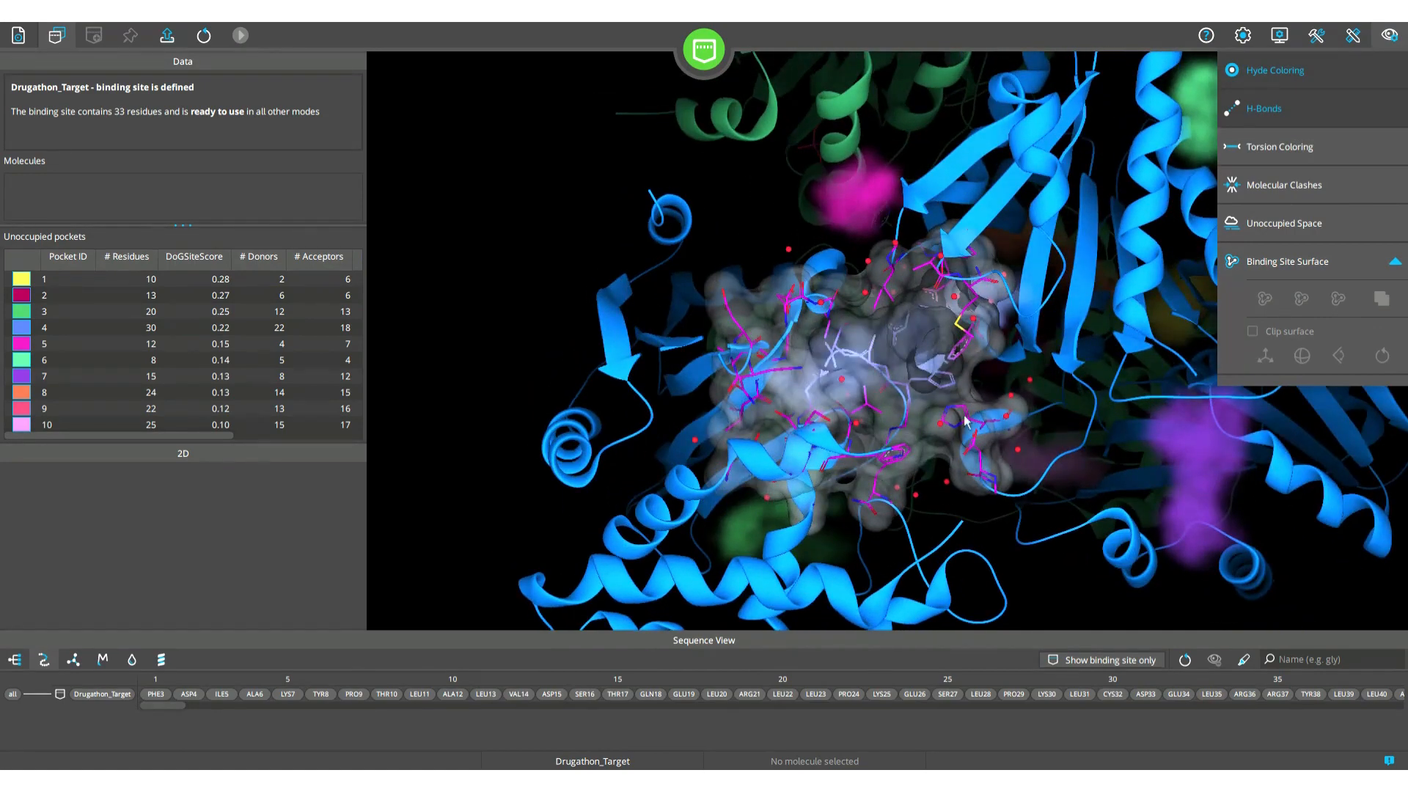
{"action": "scroll", "coordinate": [909, 359], "scroll_direction": "up", "scroll_amount": 3}
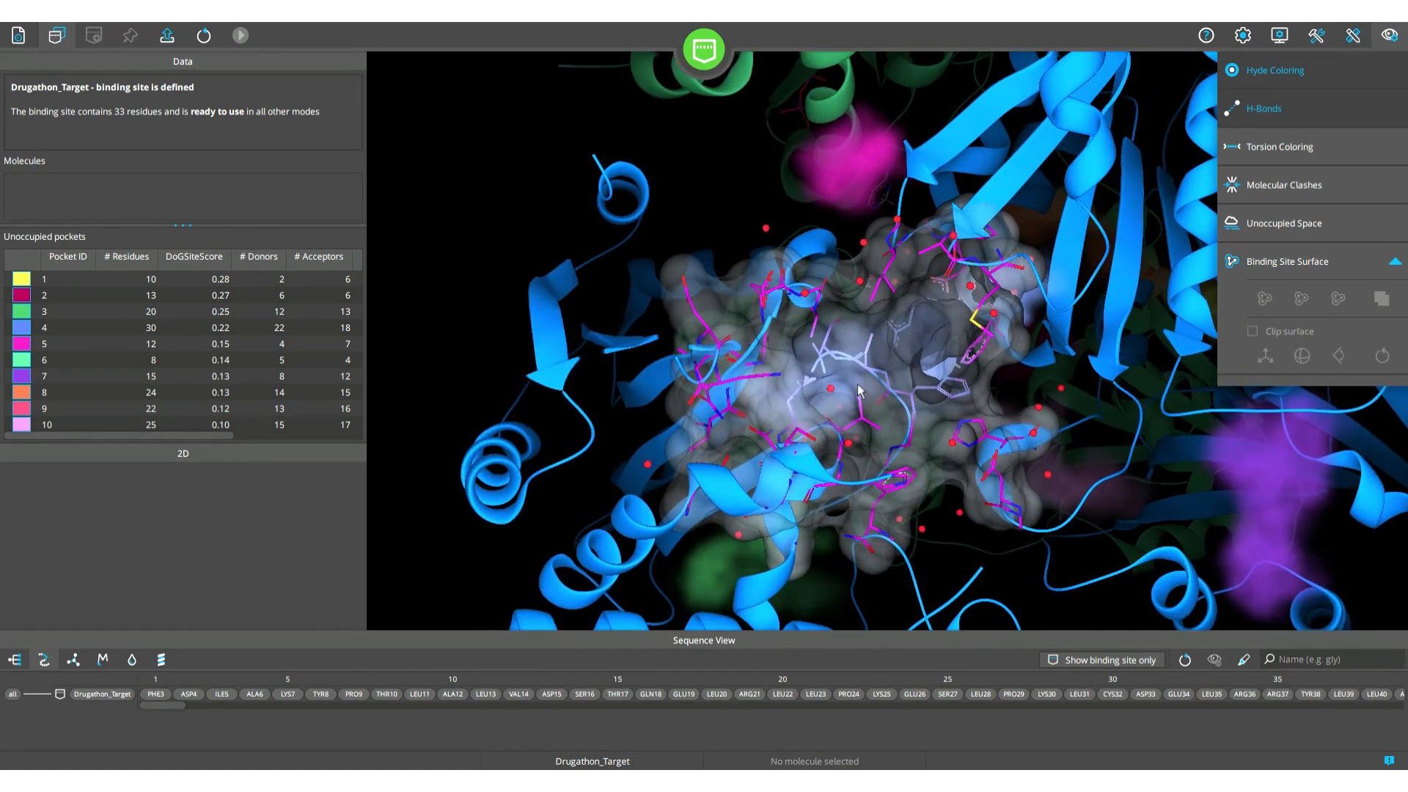
Step: Select unoccupied pocket 4 and review its descriptors, including hydrophobicity, surface and volume
{"action": "left_click", "coordinate": [147, 331]}
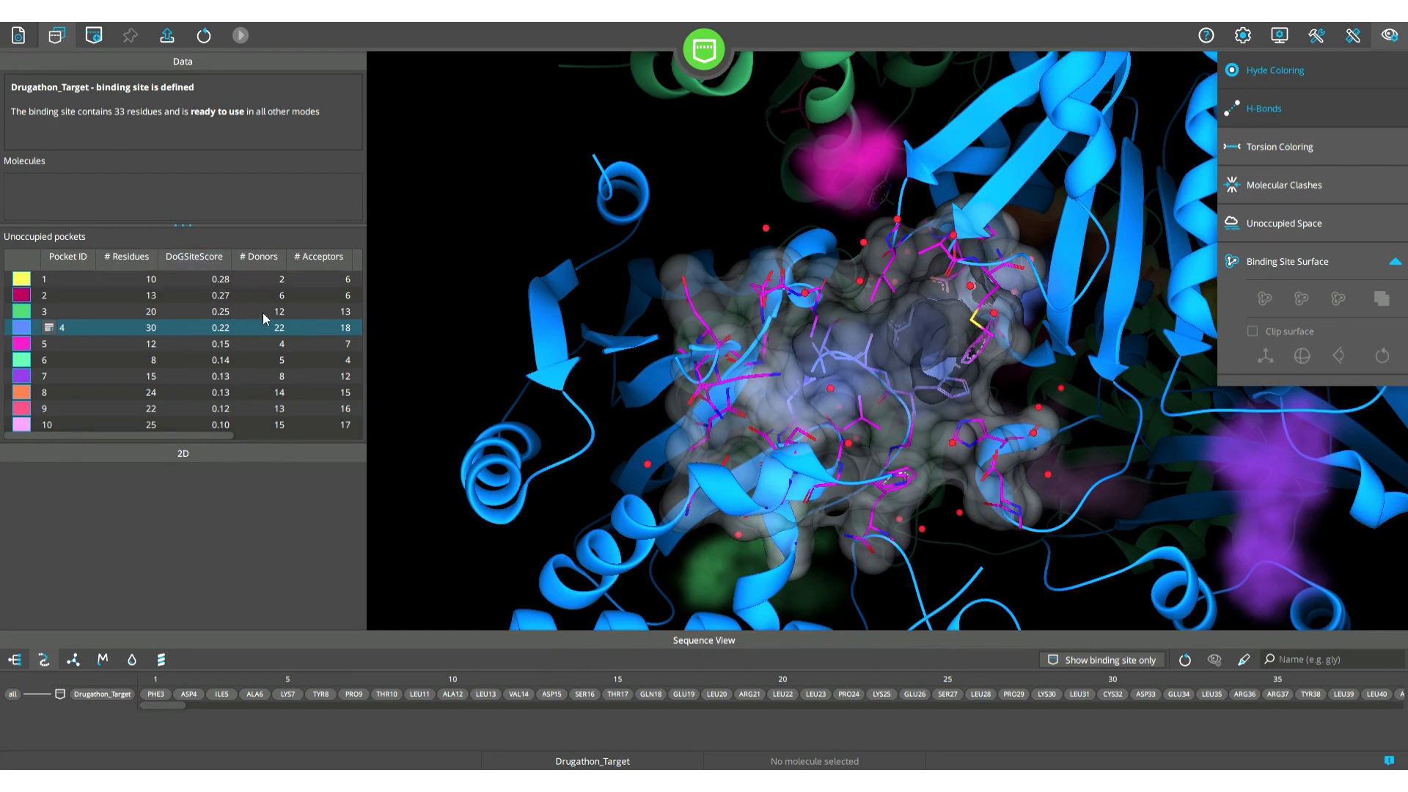
{"action": "left_click_drag", "start_coordinate": [213, 436], "coordinate": [352, 437]}
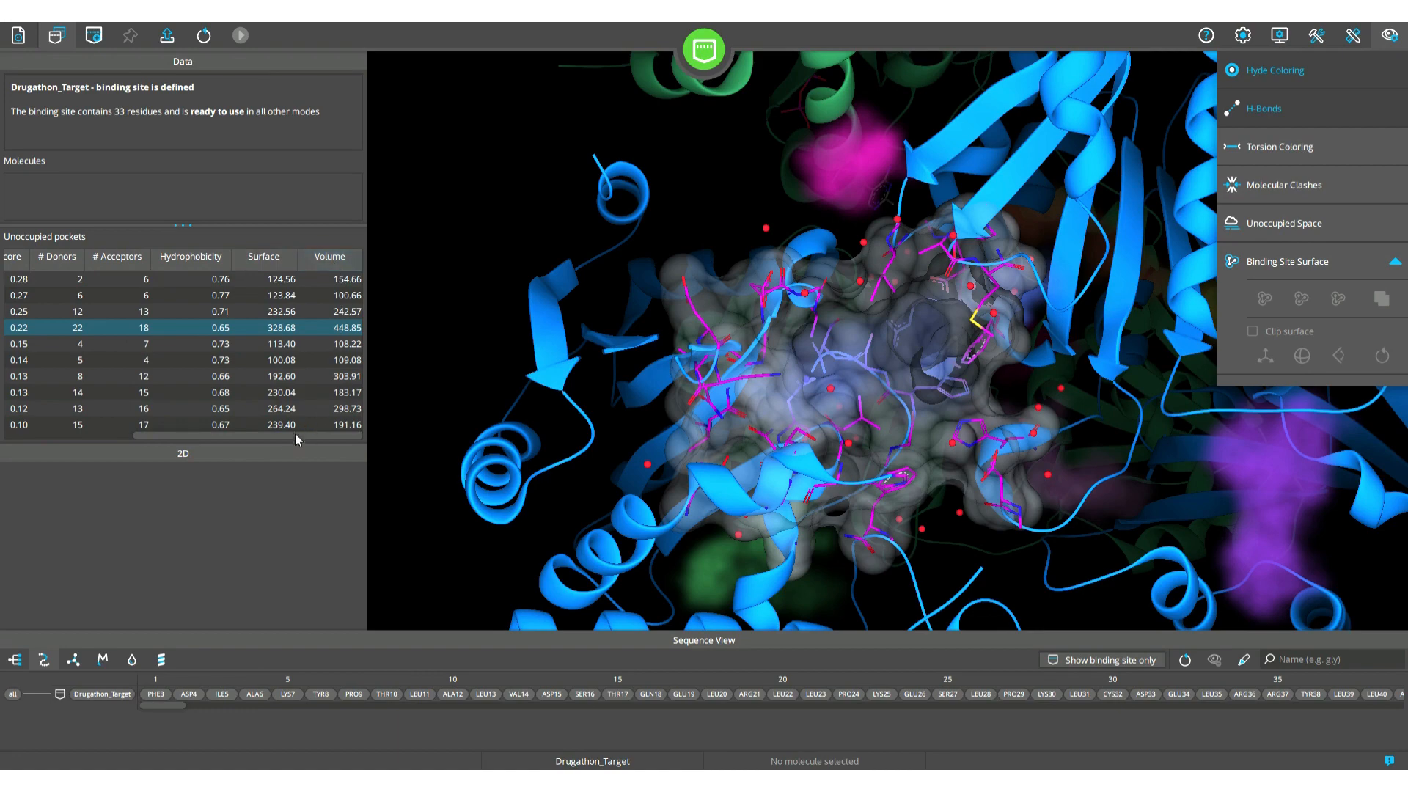
{"action": "left_click_drag", "start_coordinate": [295, 434], "coordinate": [146, 438]}
{"action": "scroll", "coordinate": [784, 371], "scroll_direction": "down", "scroll_amount": 3}
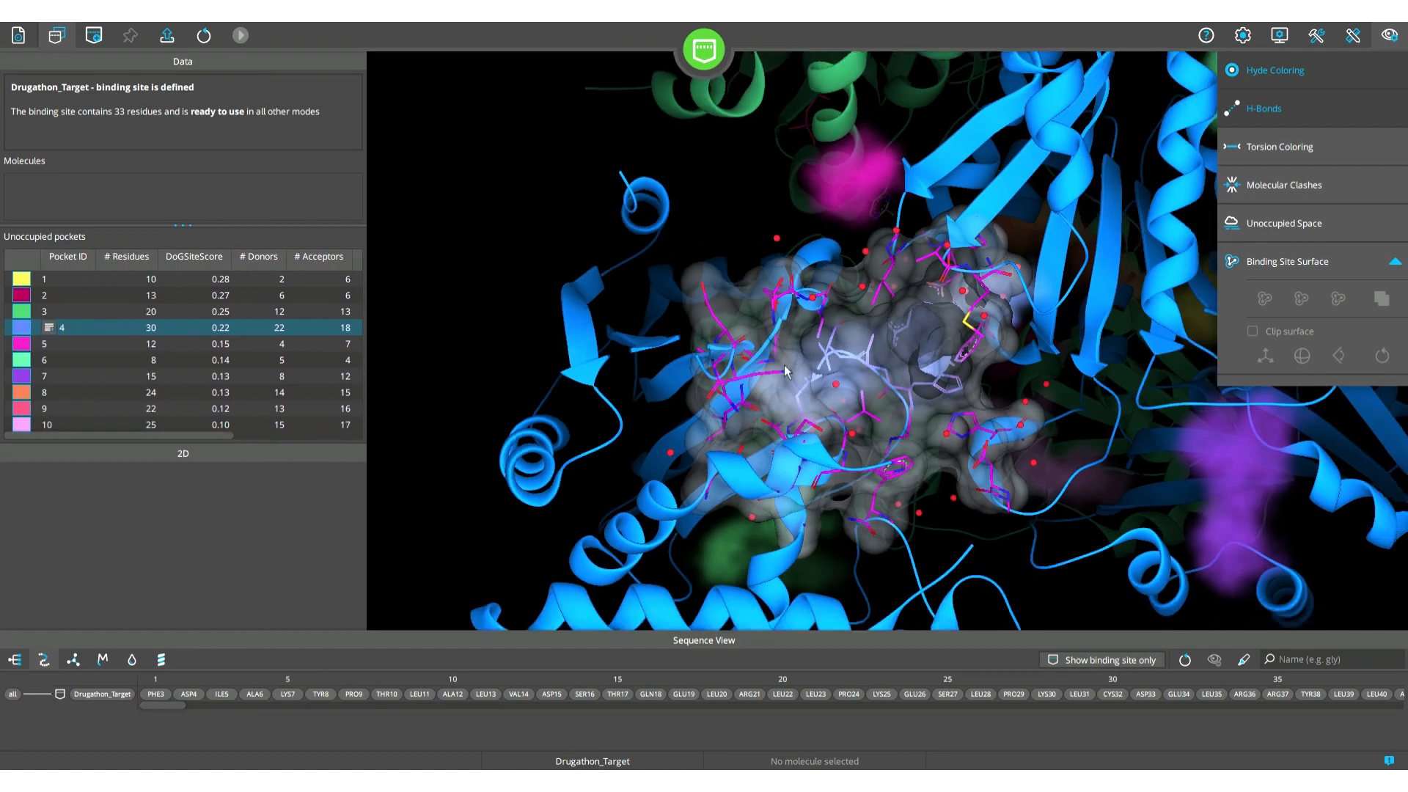
{"action": "left_click_drag", "start_coordinate": [900, 403], "coordinate": [867, 374]}
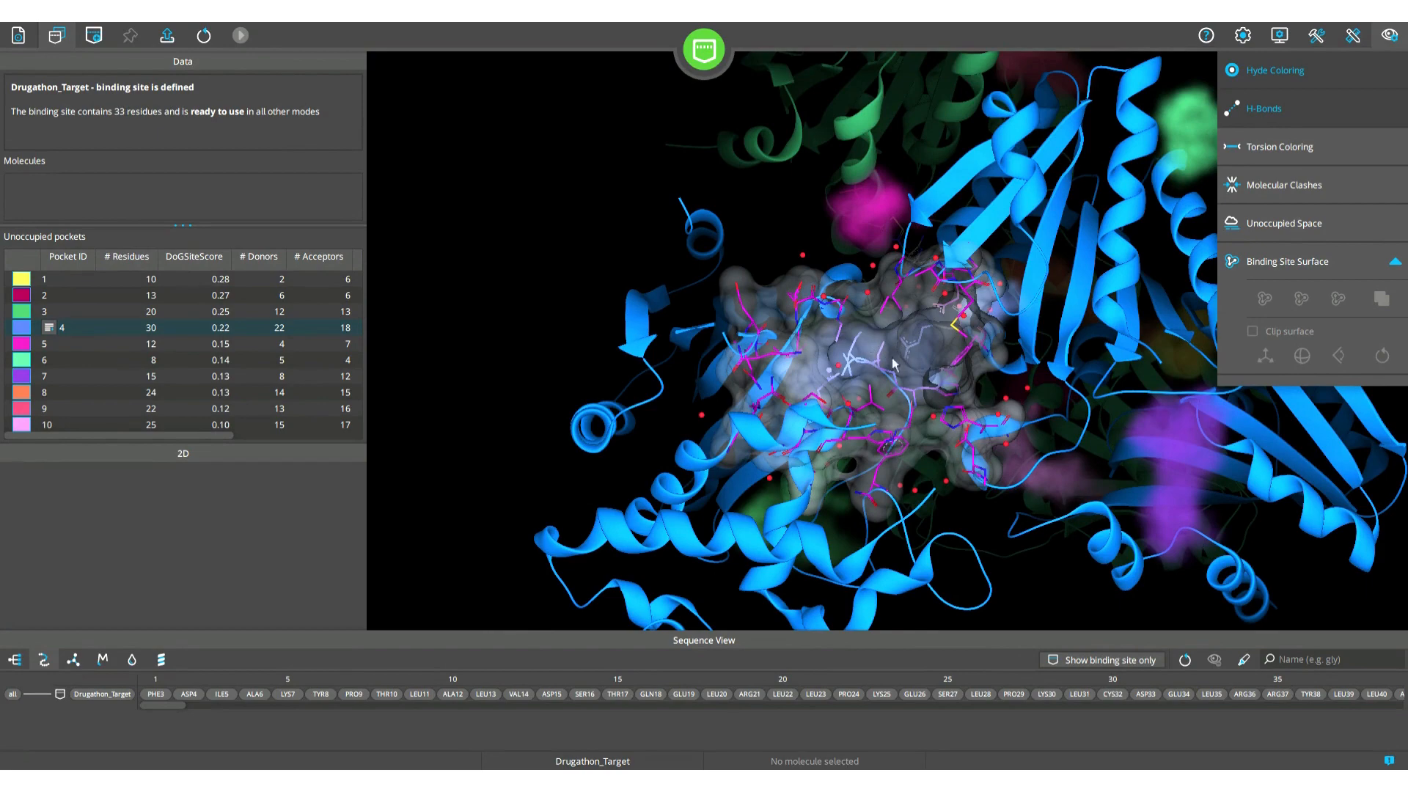
Step: Try adding the residues around the mint-green pocket 6 to the binding site
{"action": "mouse_move", "coordinate": [893, 363]}
{"action": "left_mouse_down"}
{"action": "mouse_move", "coordinate": [883, 377]}
{"action": "mouse_move", "coordinate": [891, 364]}
{"action": "mouse_move", "coordinate": [821, 261]}
{"action": "left_mouse_up"}
{"action": "mouse_move", "coordinate": [816, 400]}
{"action": "left_mouse_down"}
{"action": "mouse_move", "coordinate": [793, 339]}
{"action": "mouse_move", "coordinate": [704, 335]}
{"action": "mouse_move", "coordinate": [627, 404]}
{"action": "mouse_move", "coordinate": [660, 446]}
{"action": "mouse_move", "coordinate": [711, 430]}
{"action": "mouse_move", "coordinate": [692, 445]}
{"action": "mouse_move", "coordinate": [844, 378]}
{"action": "mouse_move", "coordinate": [828, 424]}
{"action": "mouse_move", "coordinate": [784, 415]}
{"action": "mouse_move", "coordinate": [741, 459]}
{"action": "mouse_move", "coordinate": [691, 437]}
{"action": "mouse_move", "coordinate": [755, 406]}
{"action": "mouse_move", "coordinate": [836, 281]}
{"action": "mouse_move", "coordinate": [836, 368]}
{"action": "mouse_move", "coordinate": [847, 344]}
{"action": "mouse_move", "coordinate": [1026, 460]}
{"action": "left_mouse_up"}
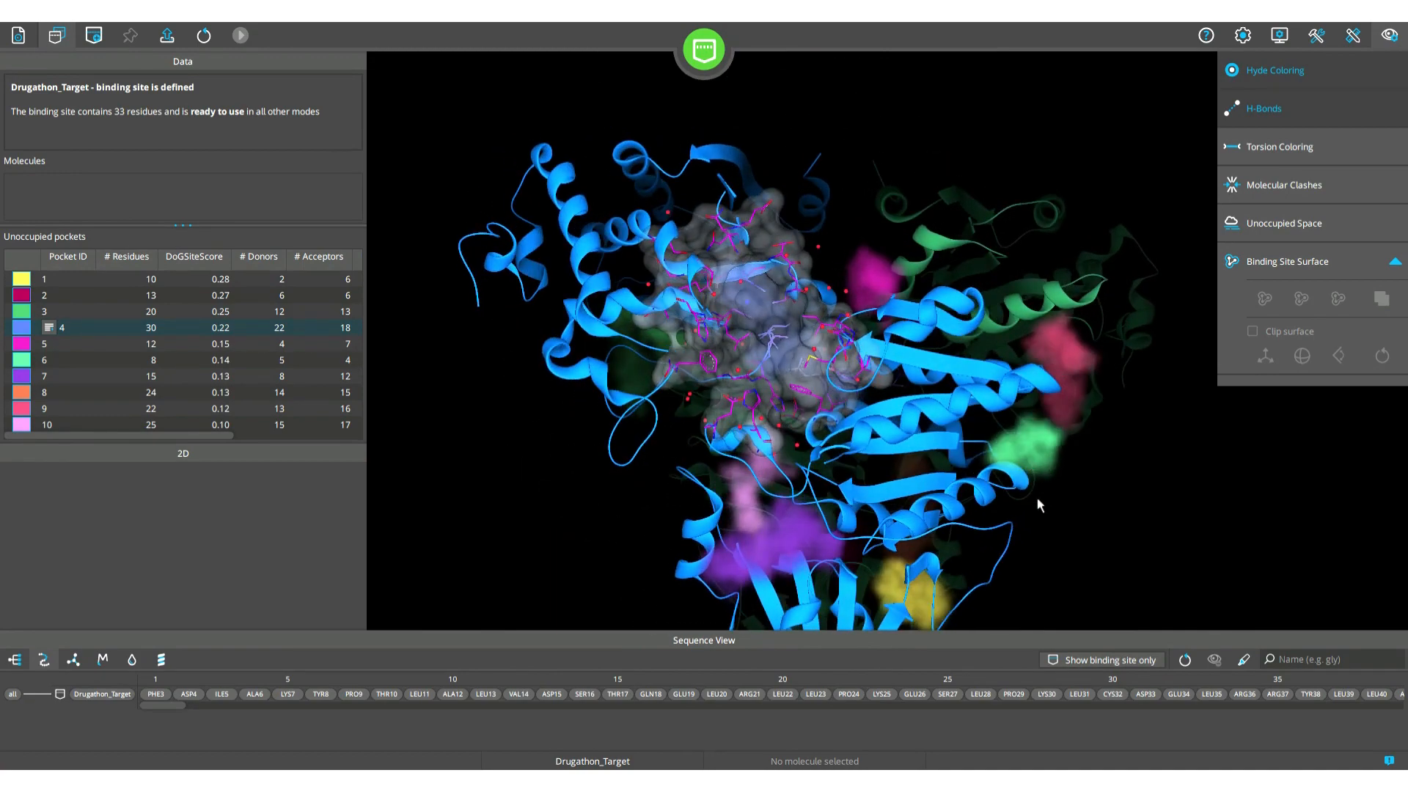
{"action": "middle_click_drag", "start_coordinate": [1003, 492], "coordinate": [914, 455]}
{"action": "left_click_drag", "start_coordinate": [916, 461], "coordinate": [579, 357]}
{"action": "left_click_drag", "start_coordinate": [612, 420], "coordinate": [713, 434]}
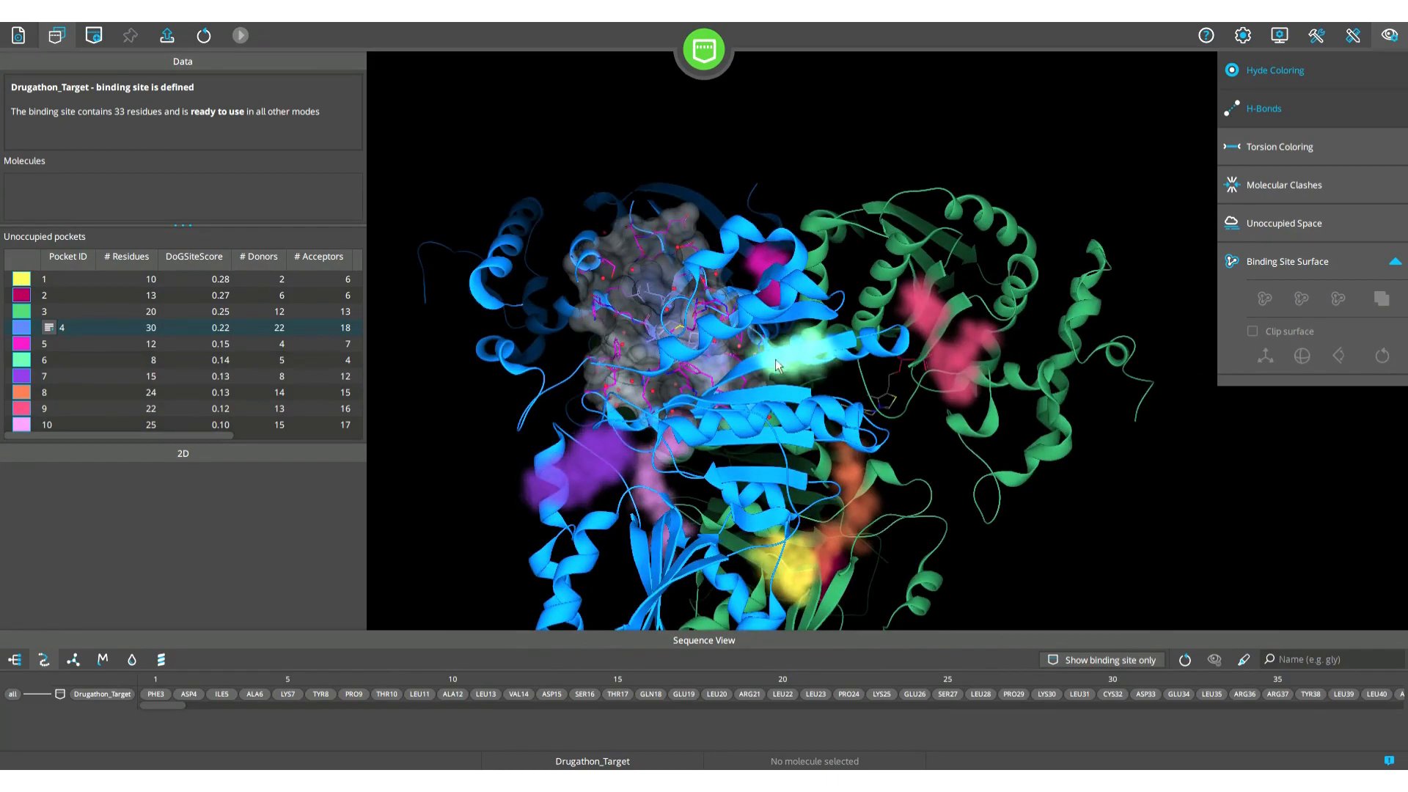
{"action": "left_click_drag", "start_coordinate": [668, 316], "coordinate": [792, 397]}
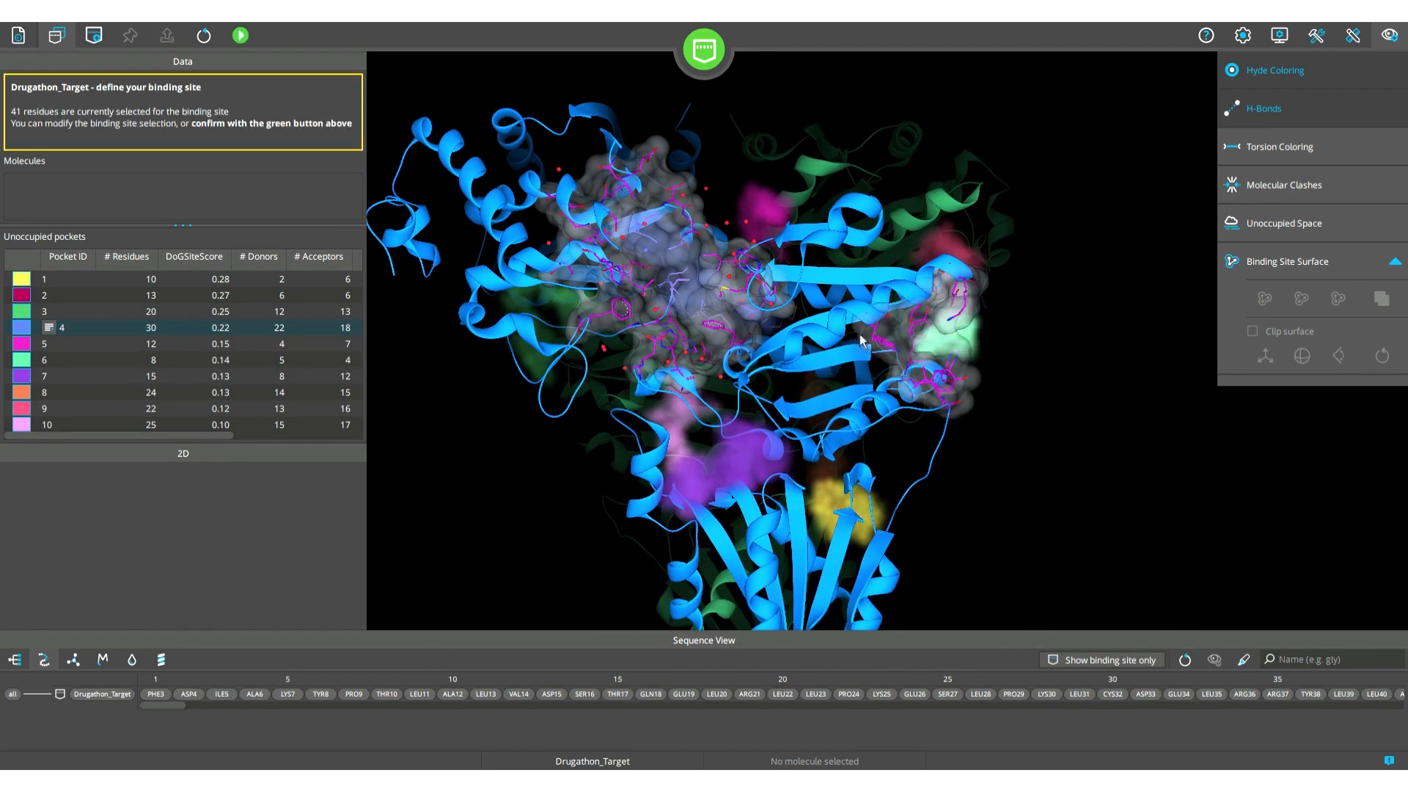
{"action": "left_click_drag", "start_coordinate": [998, 368], "coordinate": [971, 385]}
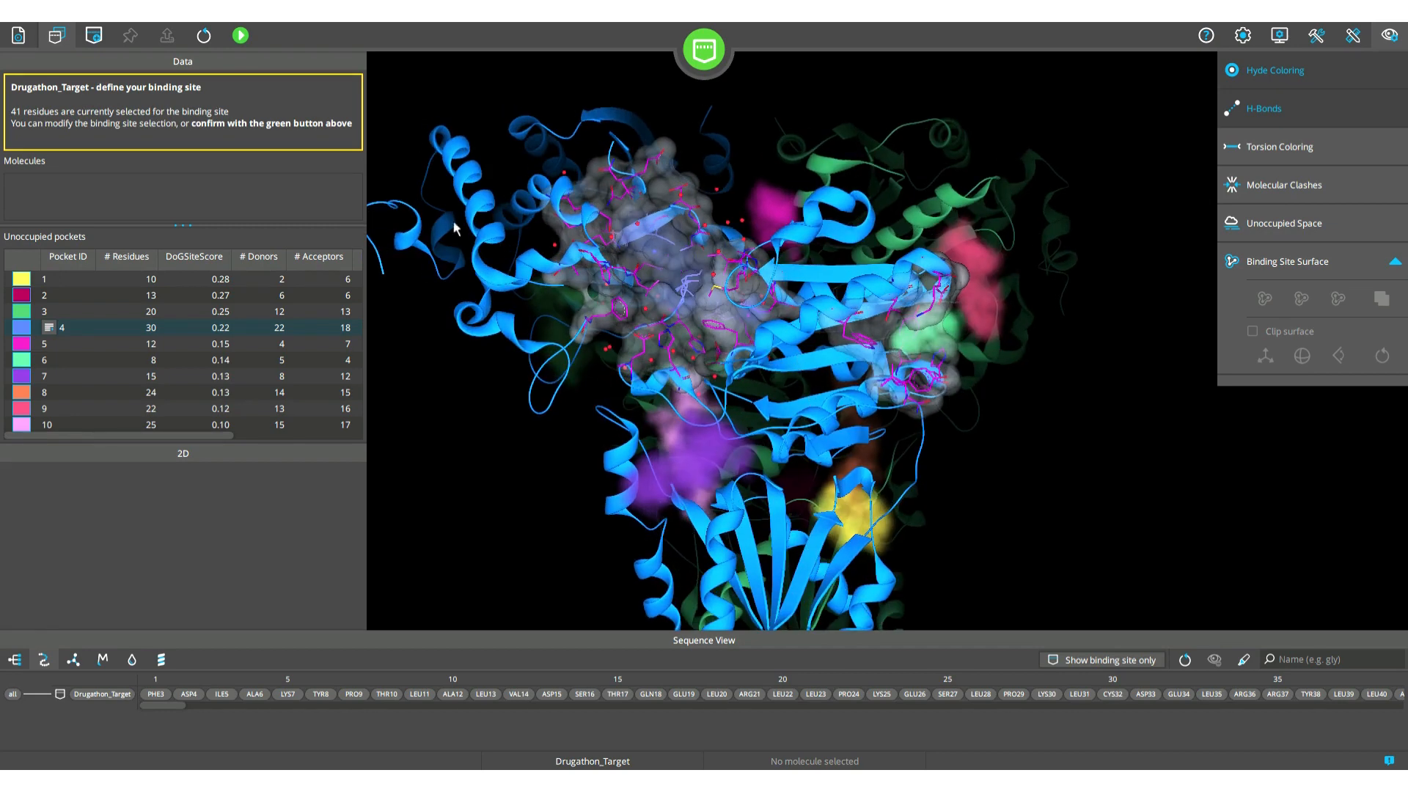
Step: Clear the binding site selection and redefine it with the residues around the blue pocket 4
{"action": "left_click", "coordinate": [201, 37]}
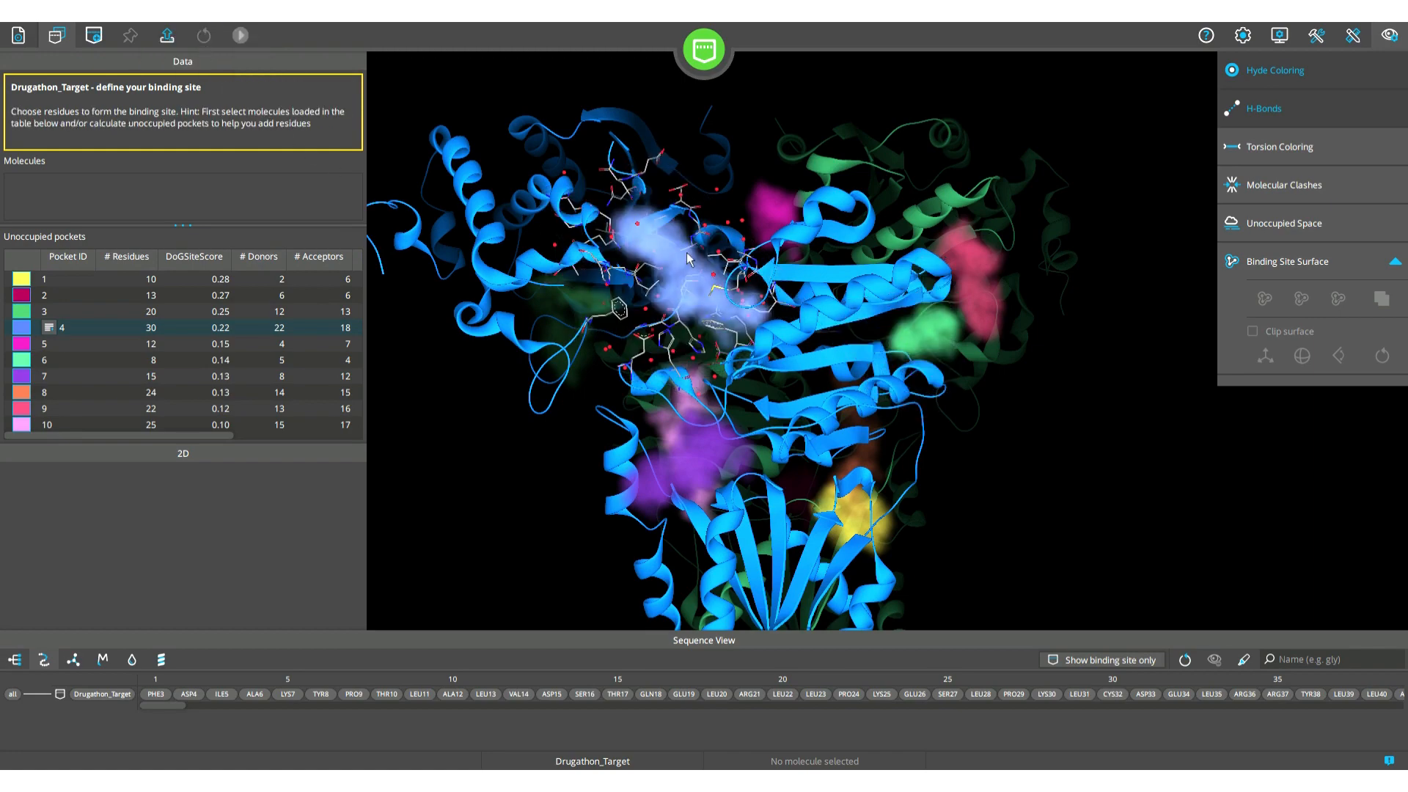
{"action": "left_click", "coordinate": [673, 273]}
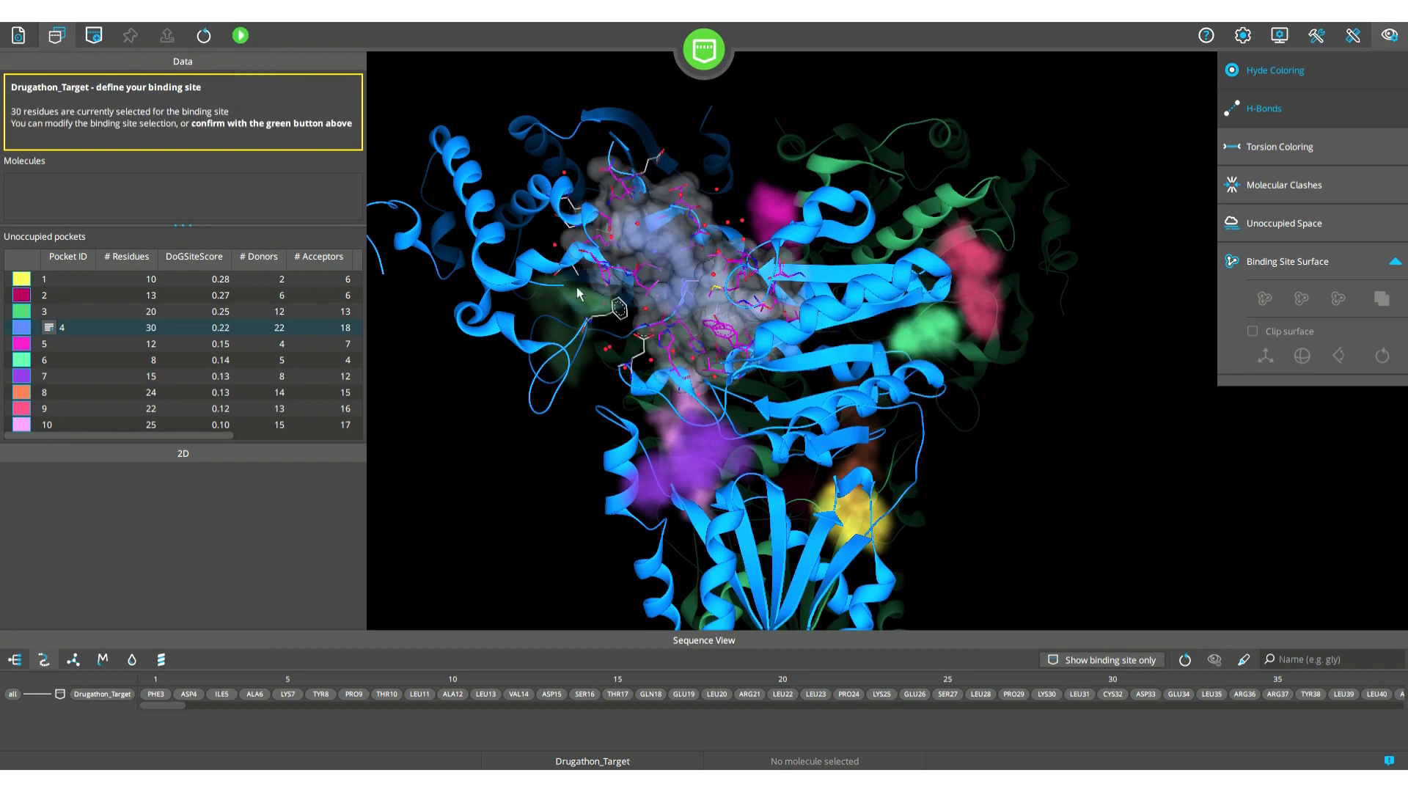
{"action": "left_click_drag", "start_coordinate": [574, 282], "coordinate": [602, 290]}
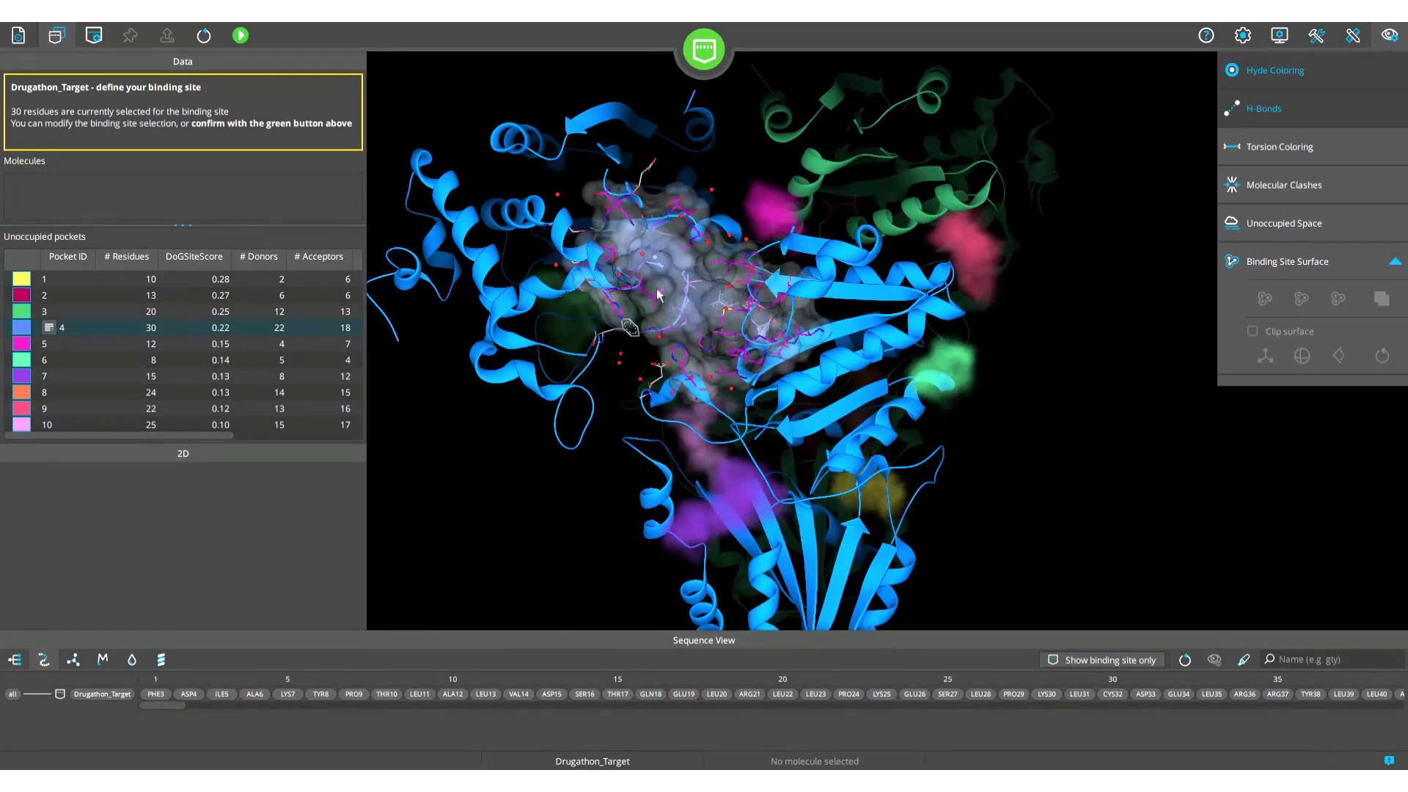
{"action": "left_click", "coordinate": [203, 37]}
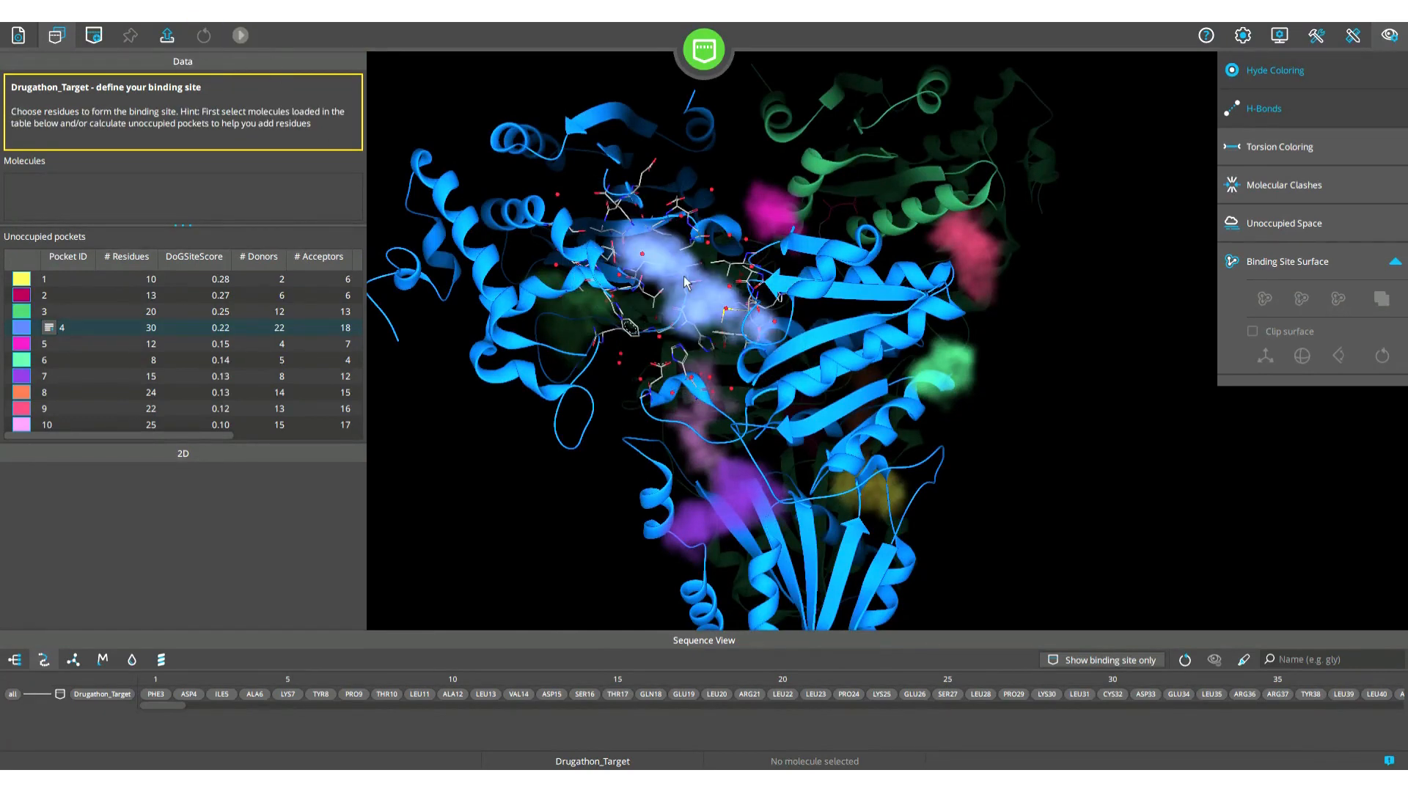
{"action": "left_click", "coordinate": [739, 374]}
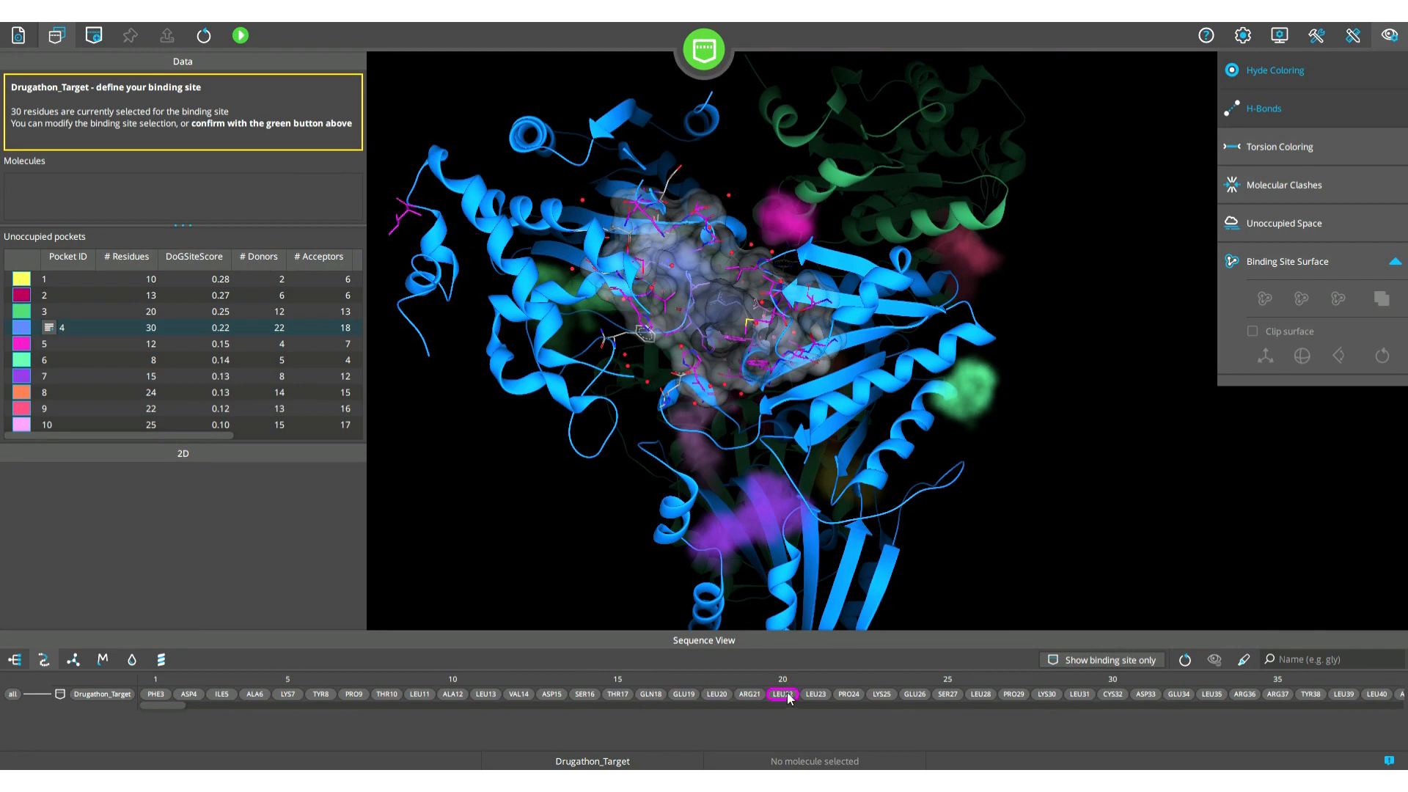
Step: Search the sequence for "pro", step through the matches, and check the options for residue PRO108 without choosing any
{"action": "left_click", "coordinate": [1298, 661]}
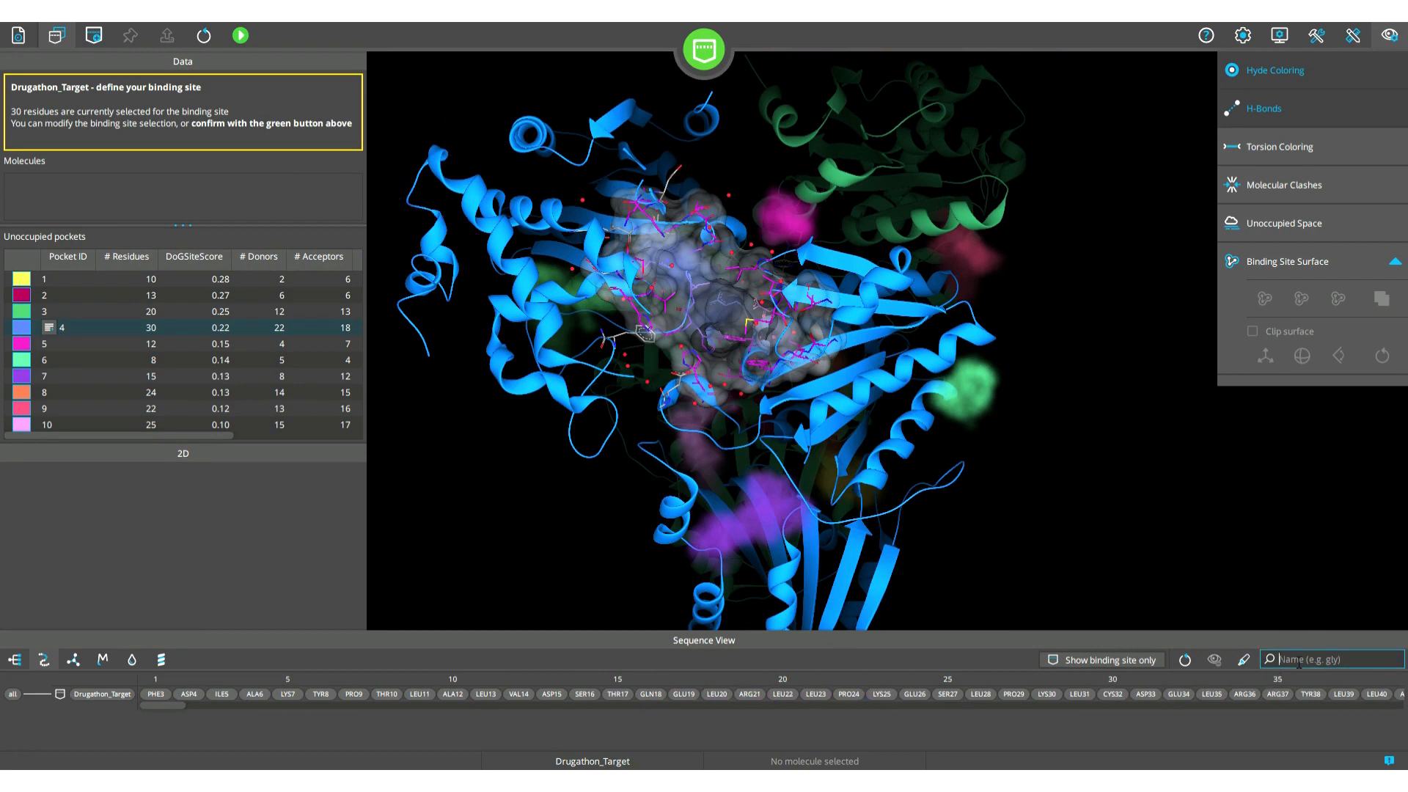
{"action": "type", "text": "pro"}
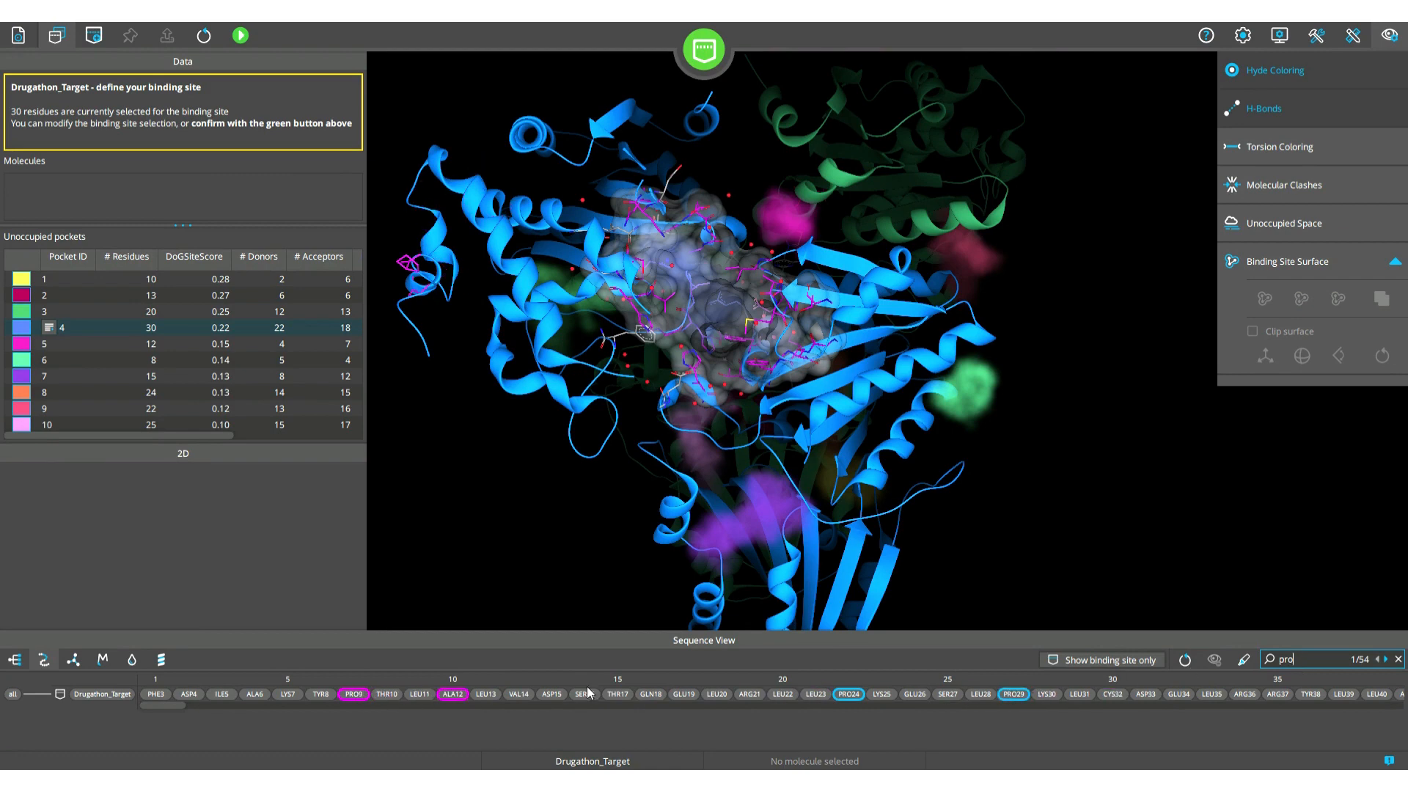
{"action": "left_click", "coordinate": [1387, 659]}
{"action": "left_click", "coordinate": [1386, 659]}
{"action": "left_click", "coordinate": [1386, 659]}
{"action": "left_click", "coordinate": [1387, 659]}
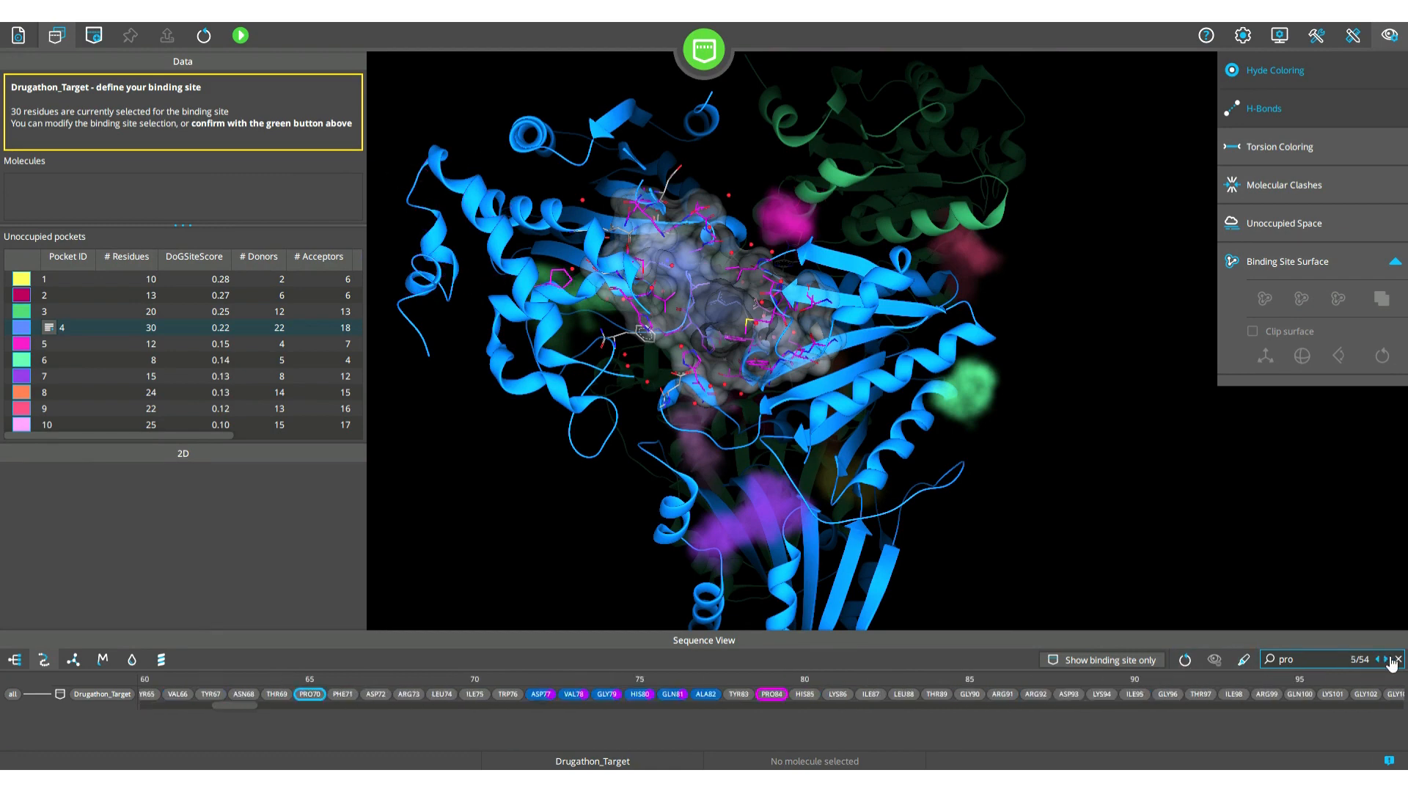
{"action": "left_click", "coordinate": [1389, 659]}
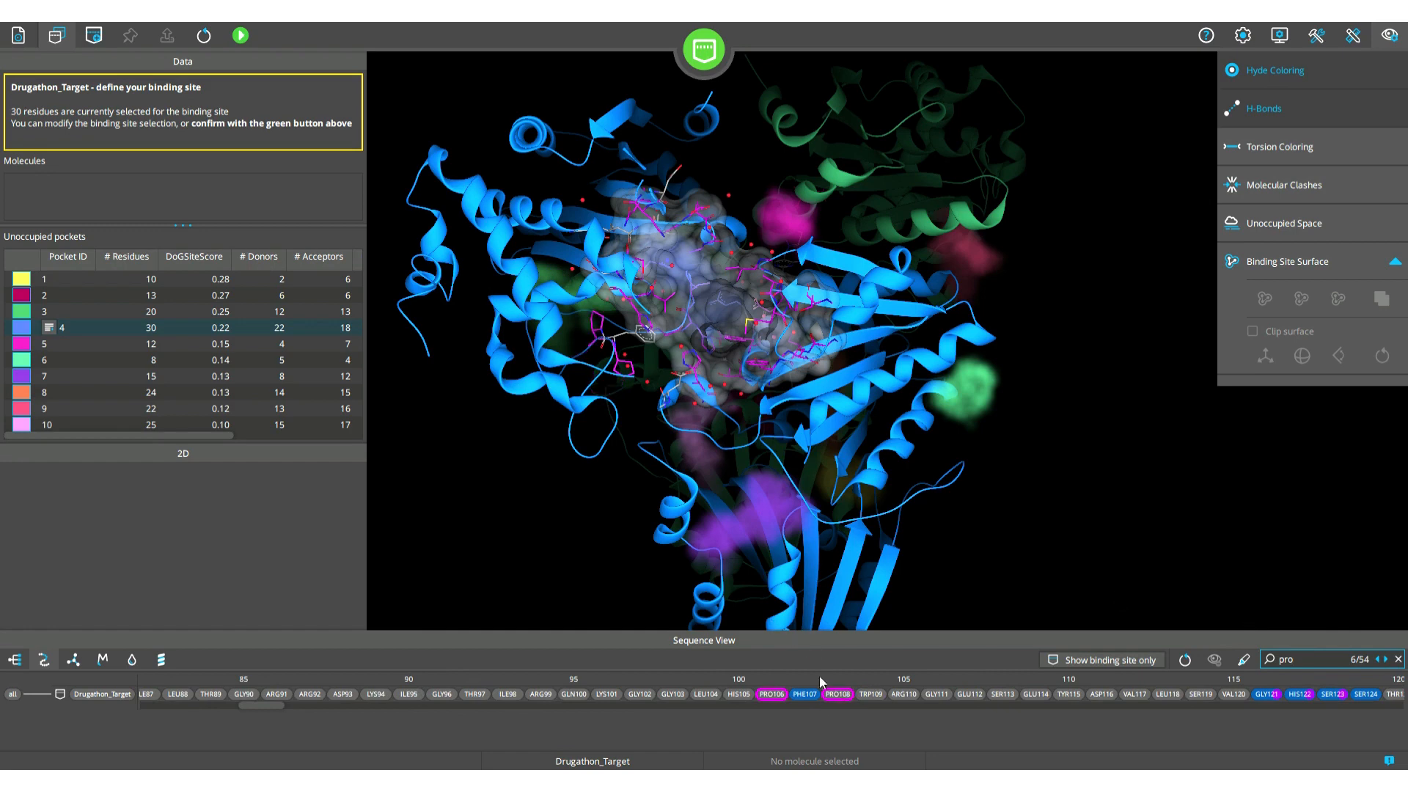
{"action": "right_click", "coordinate": [836, 696]}
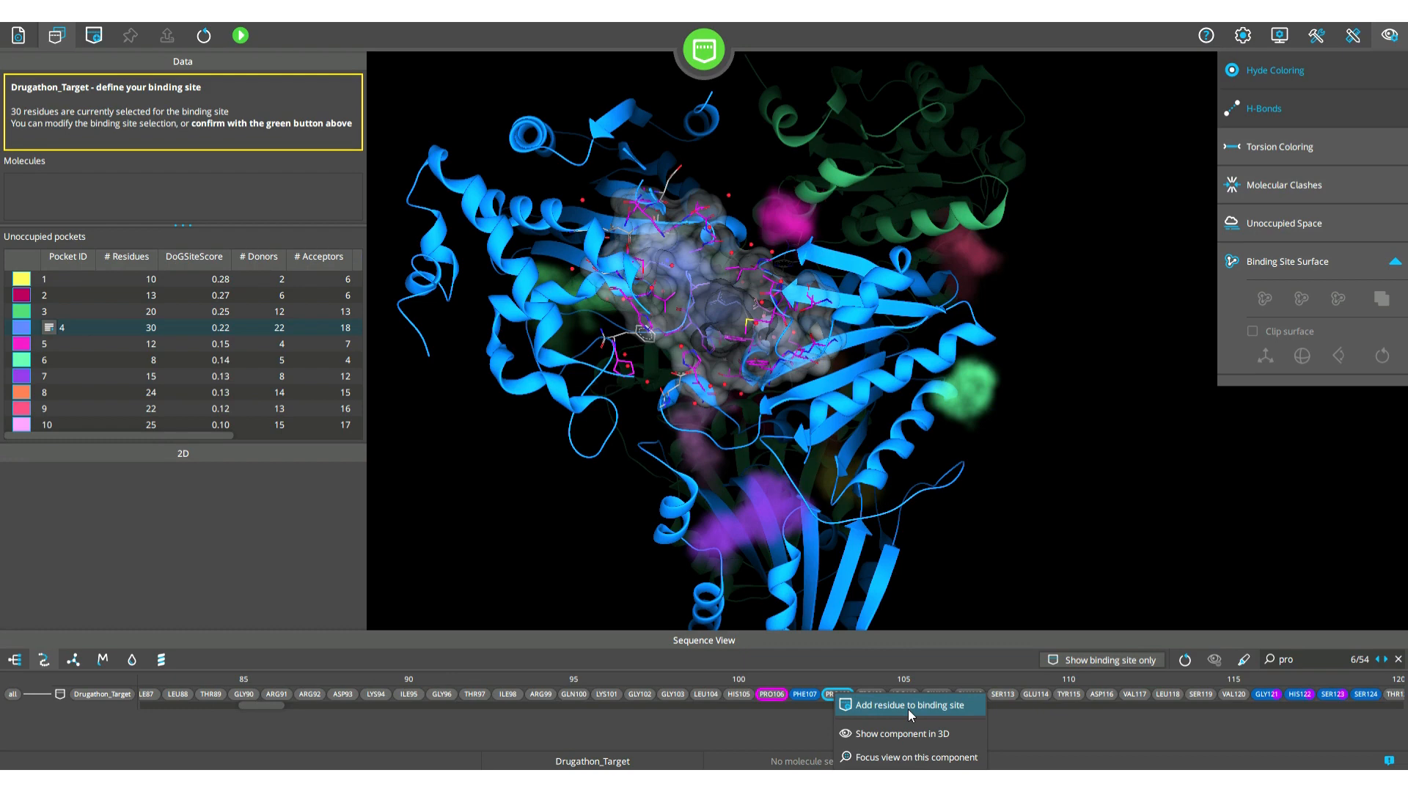
{"action": "left_click", "coordinate": [930, 661]}
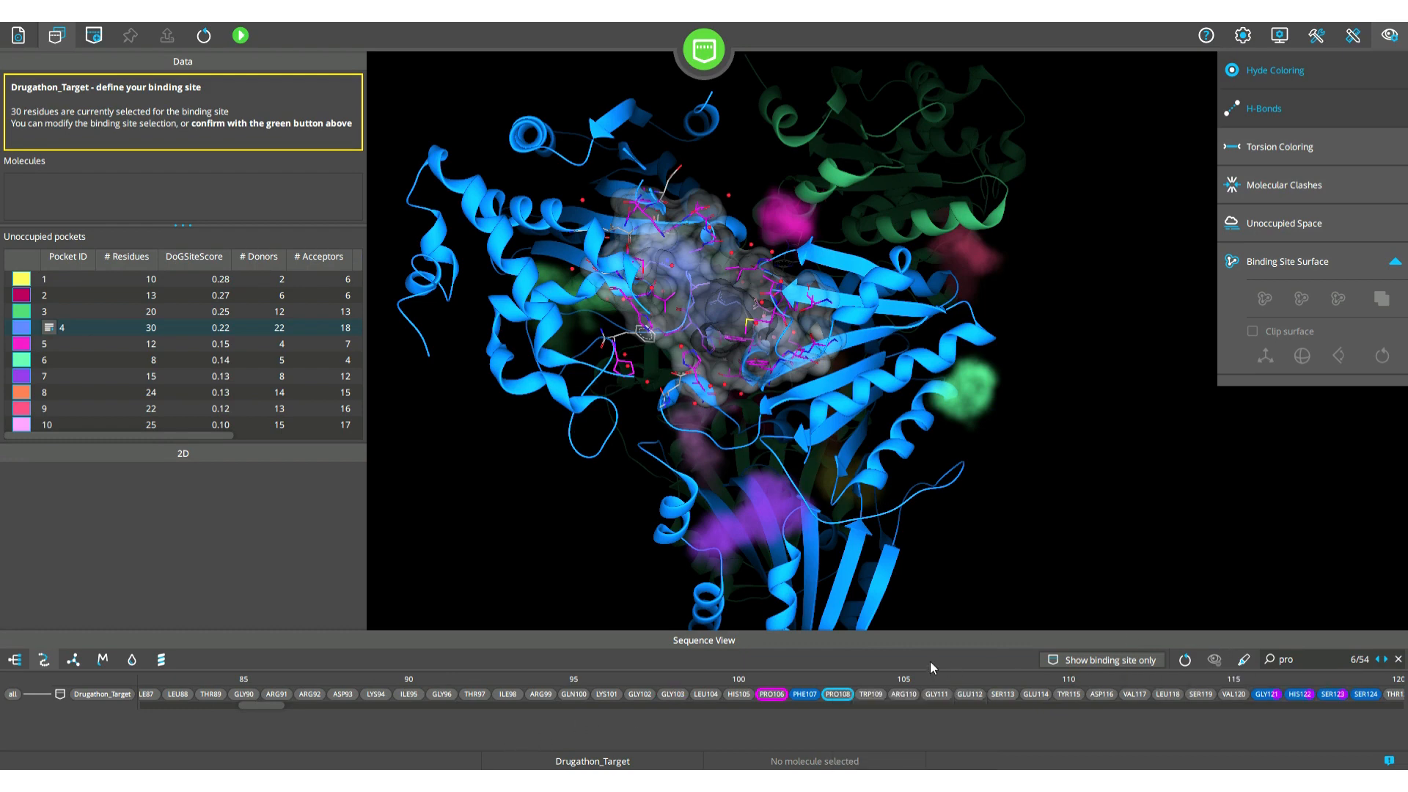
Step: Confirm the pocket 4 residues as the binding site and switch to the Proteins mode
{"action": "left_click_drag", "start_coordinate": [759, 526], "coordinate": [715, 531]}
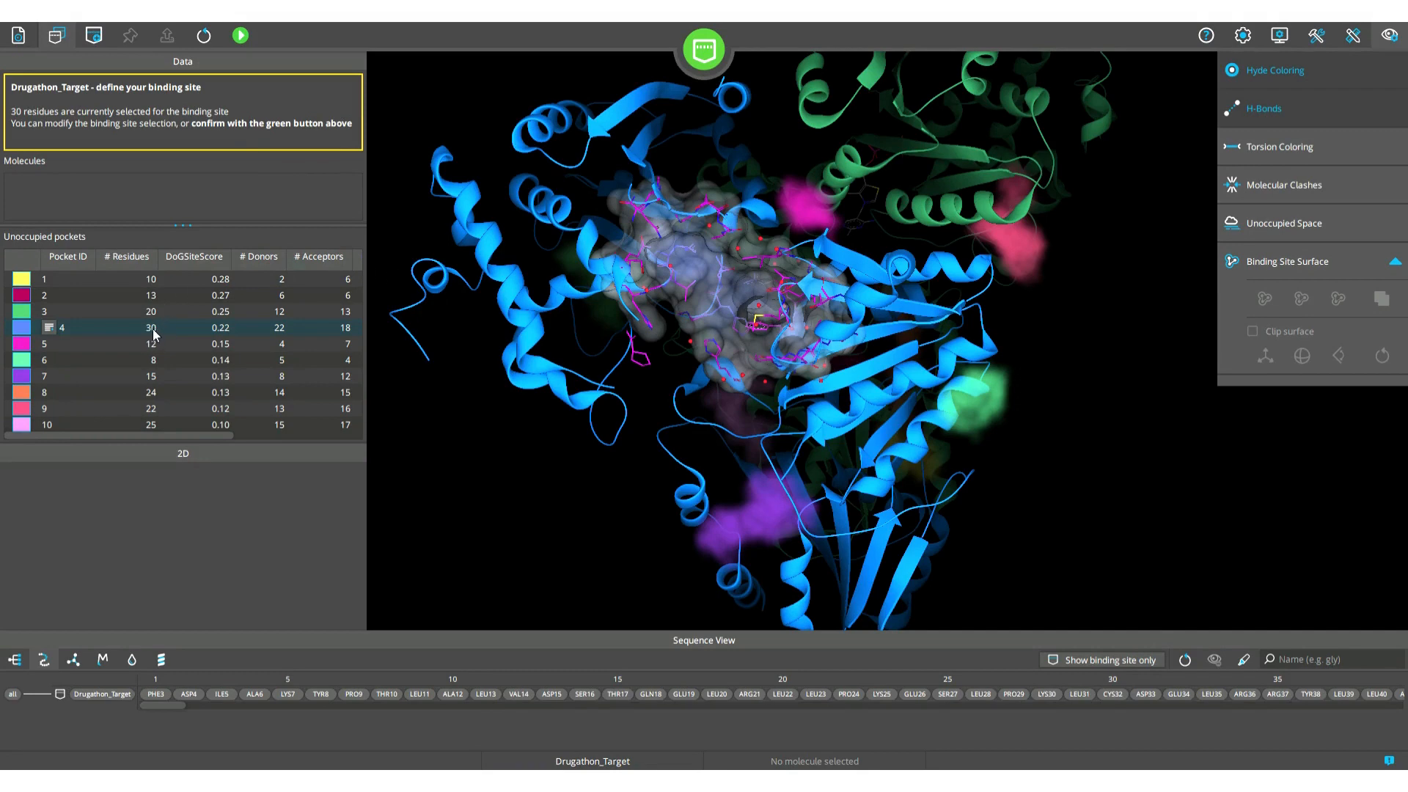
{"action": "left_click", "coordinate": [253, 38]}
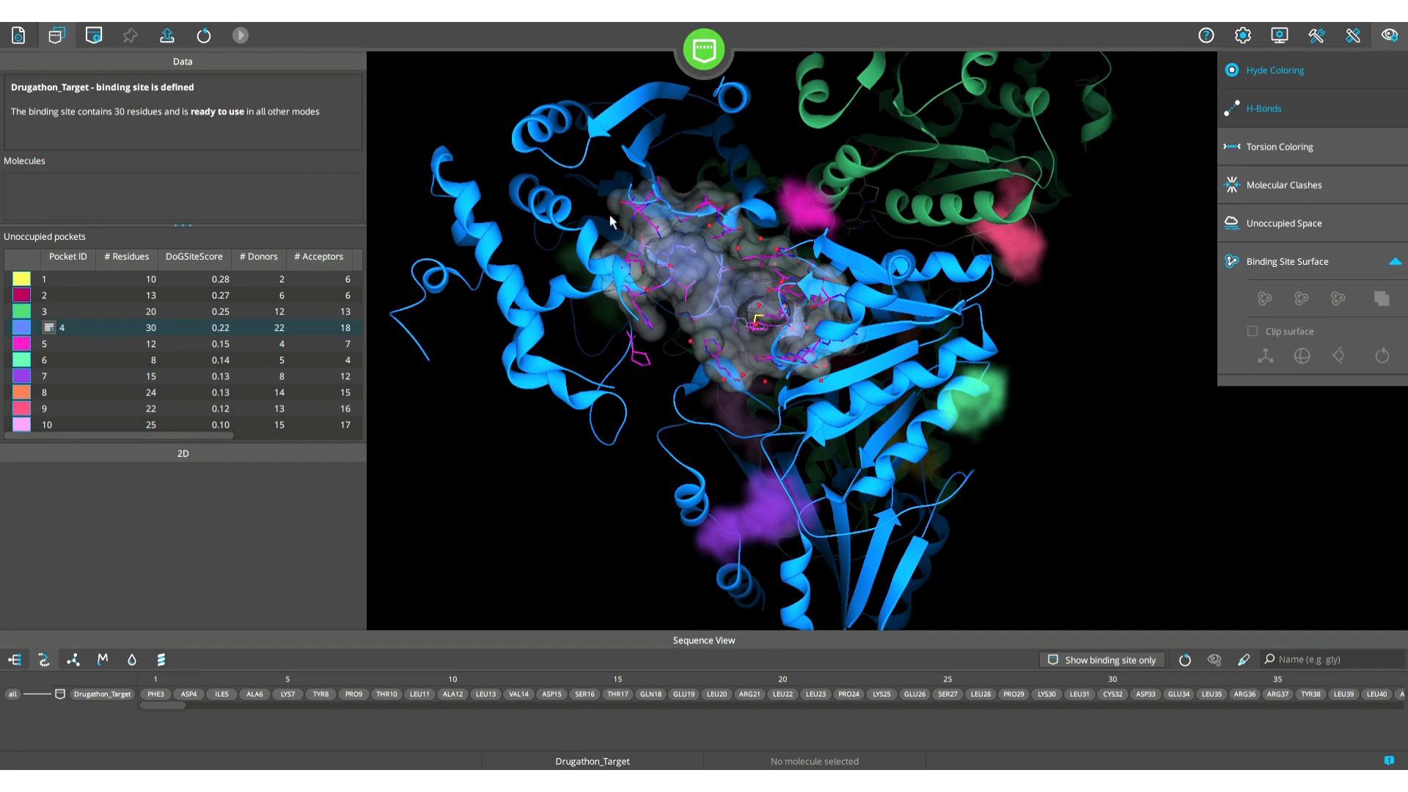
{"action": "left_click", "coordinate": [704, 49]}
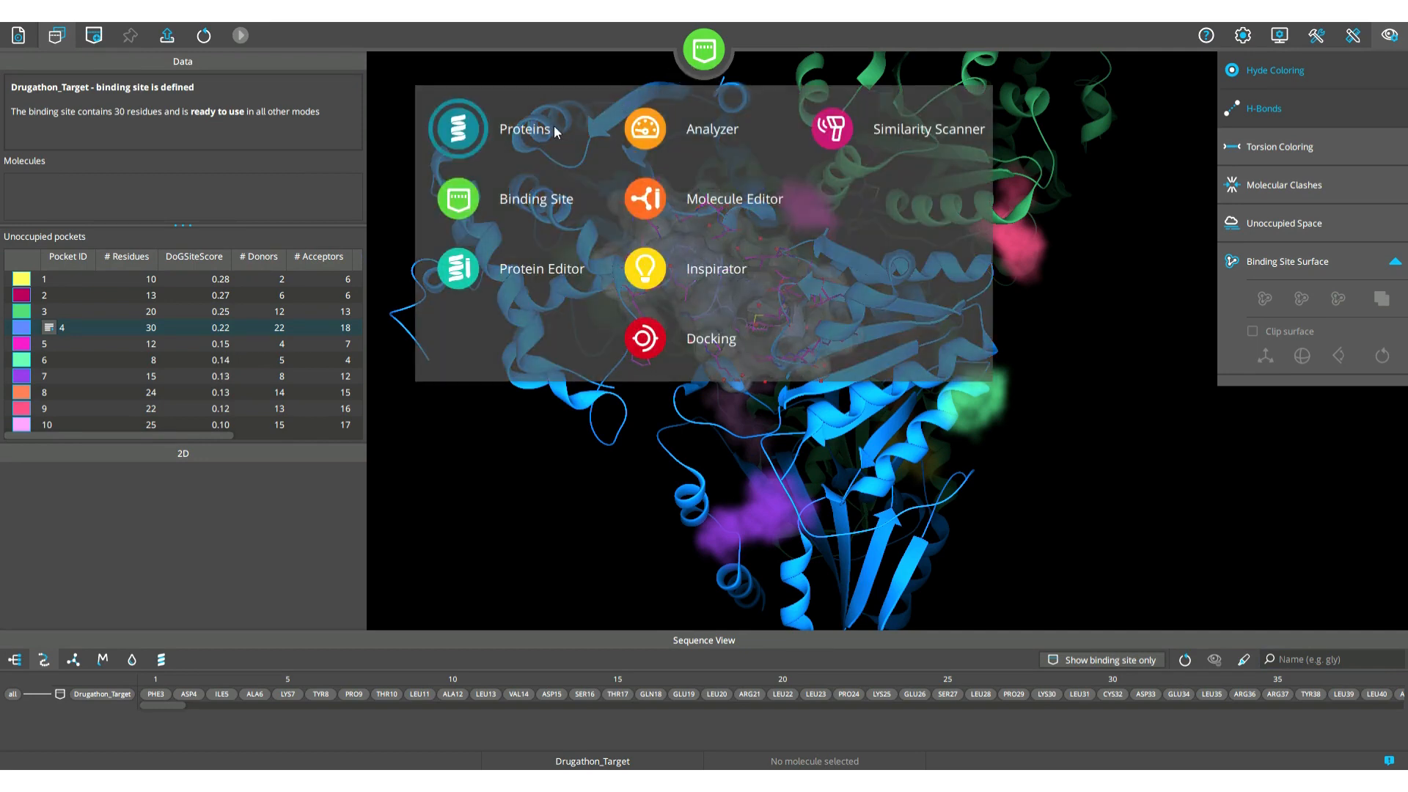
{"action": "left_click", "coordinate": [554, 130]}
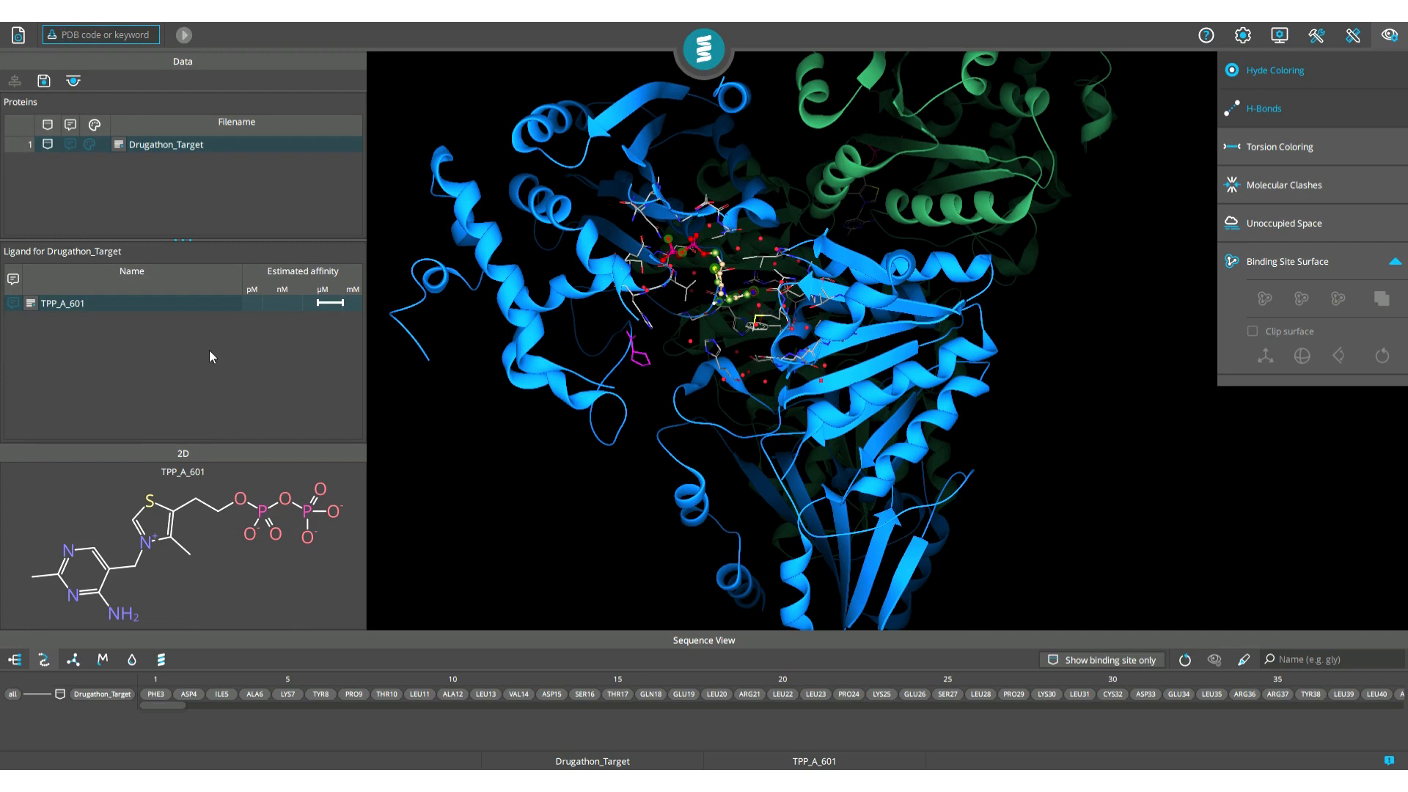
Step: Add the ligand TPP_A_601 to the Molecule Editor and bring it into close view in that mode
{"action": "right_click", "coordinate": [161, 303]}
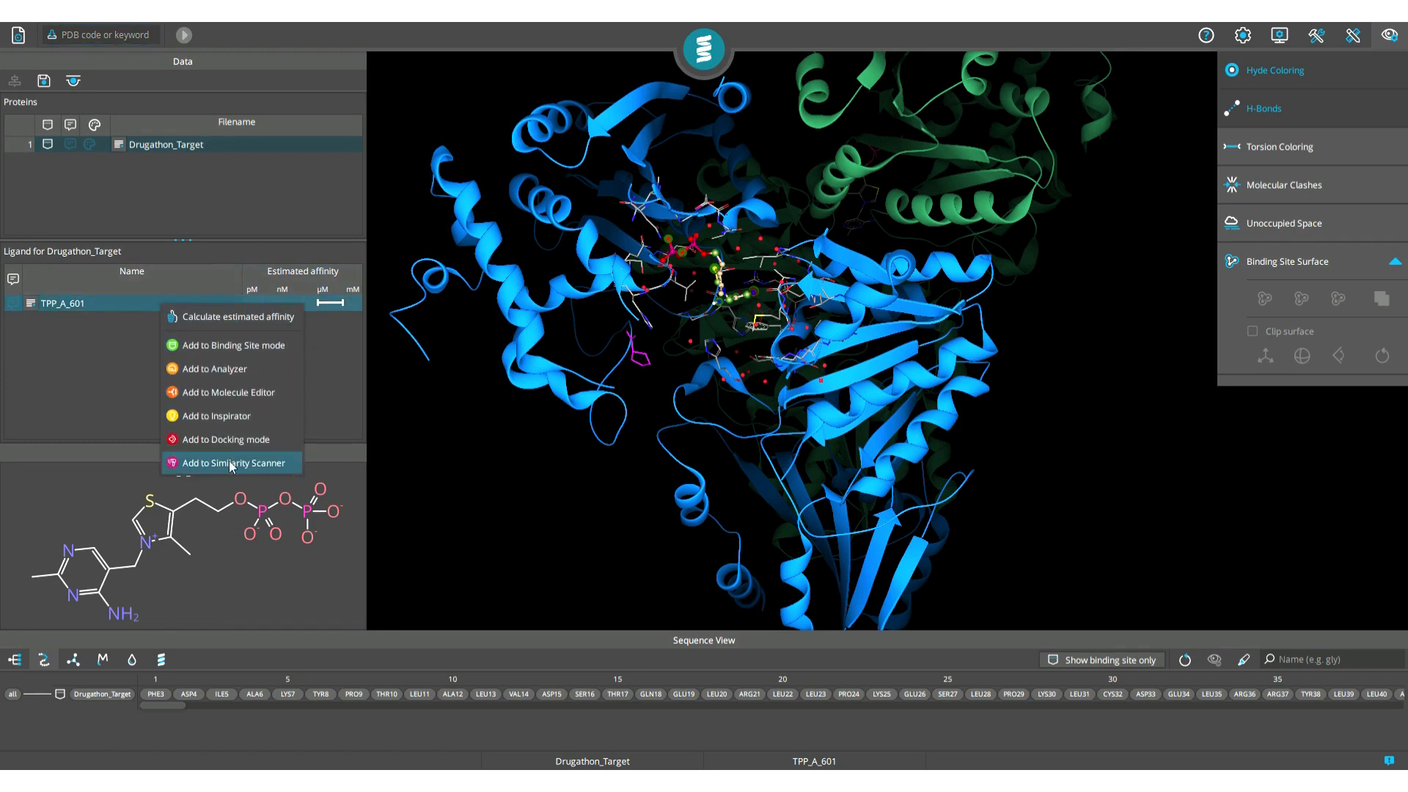
{"action": "left_click", "coordinate": [289, 399]}
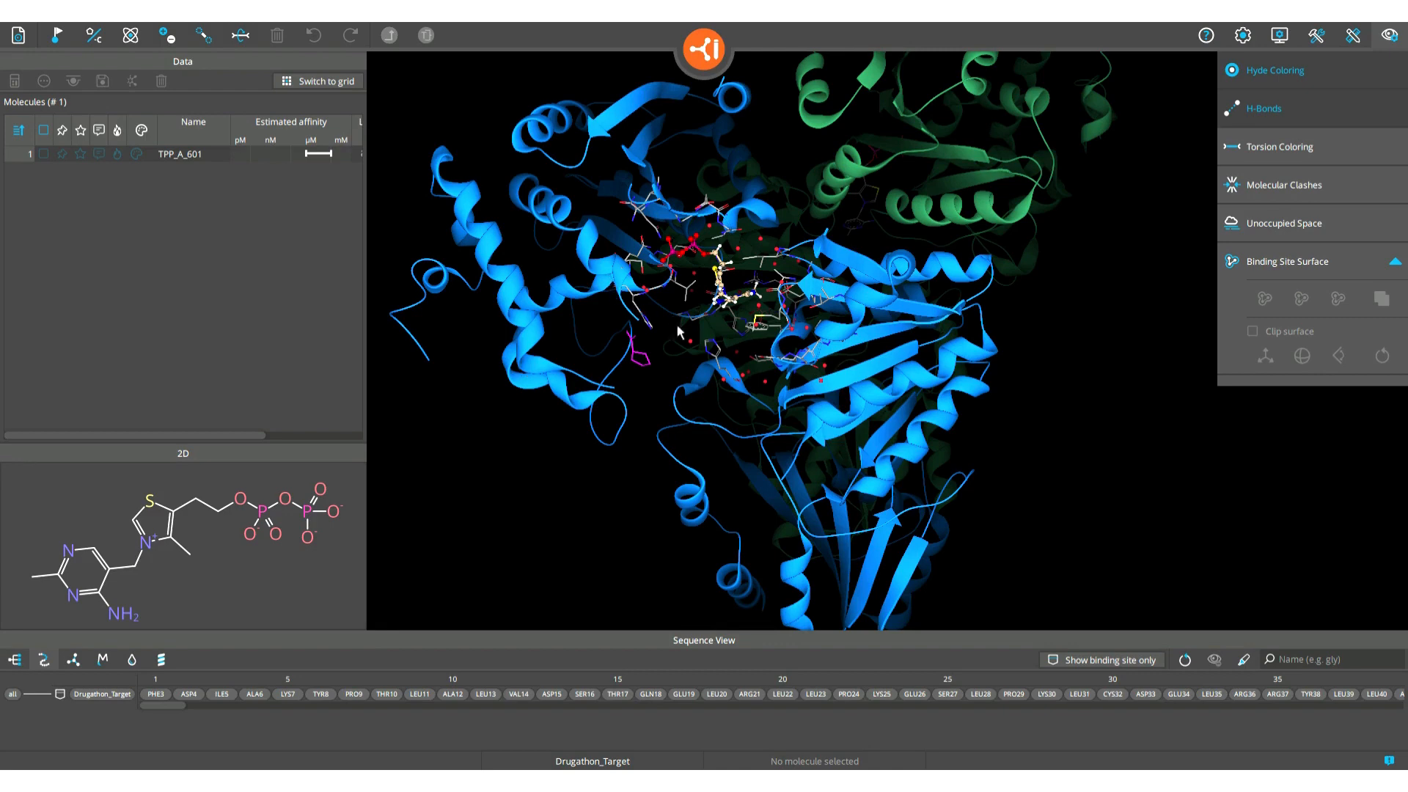
{"action": "left_click_drag", "start_coordinate": [678, 331], "coordinate": [708, 332]}
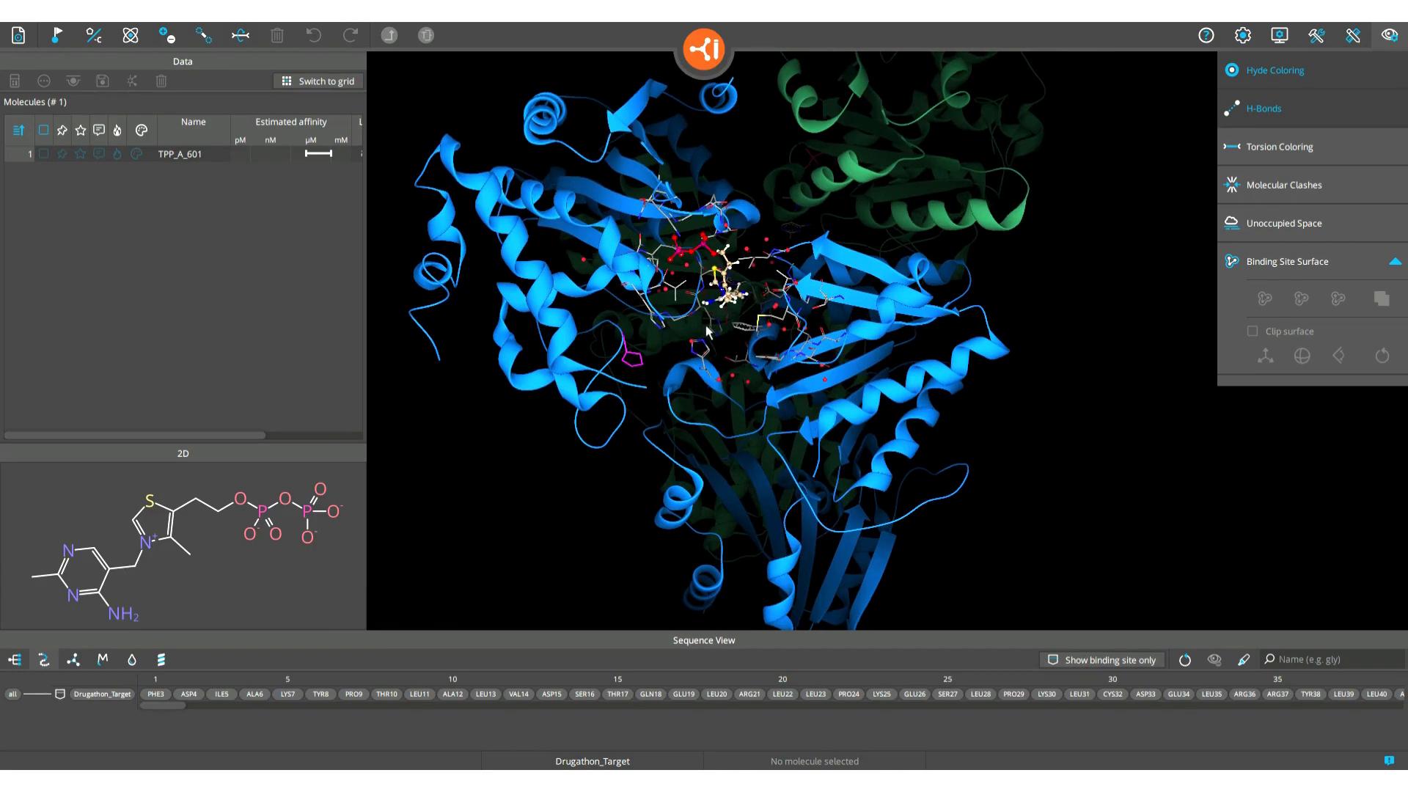
{"action": "scroll", "coordinate": [709, 332], "scroll_direction": "up", "scroll_amount": 5}
{"action": "left_click_drag", "start_coordinate": [814, 413], "coordinate": [997, 467]}
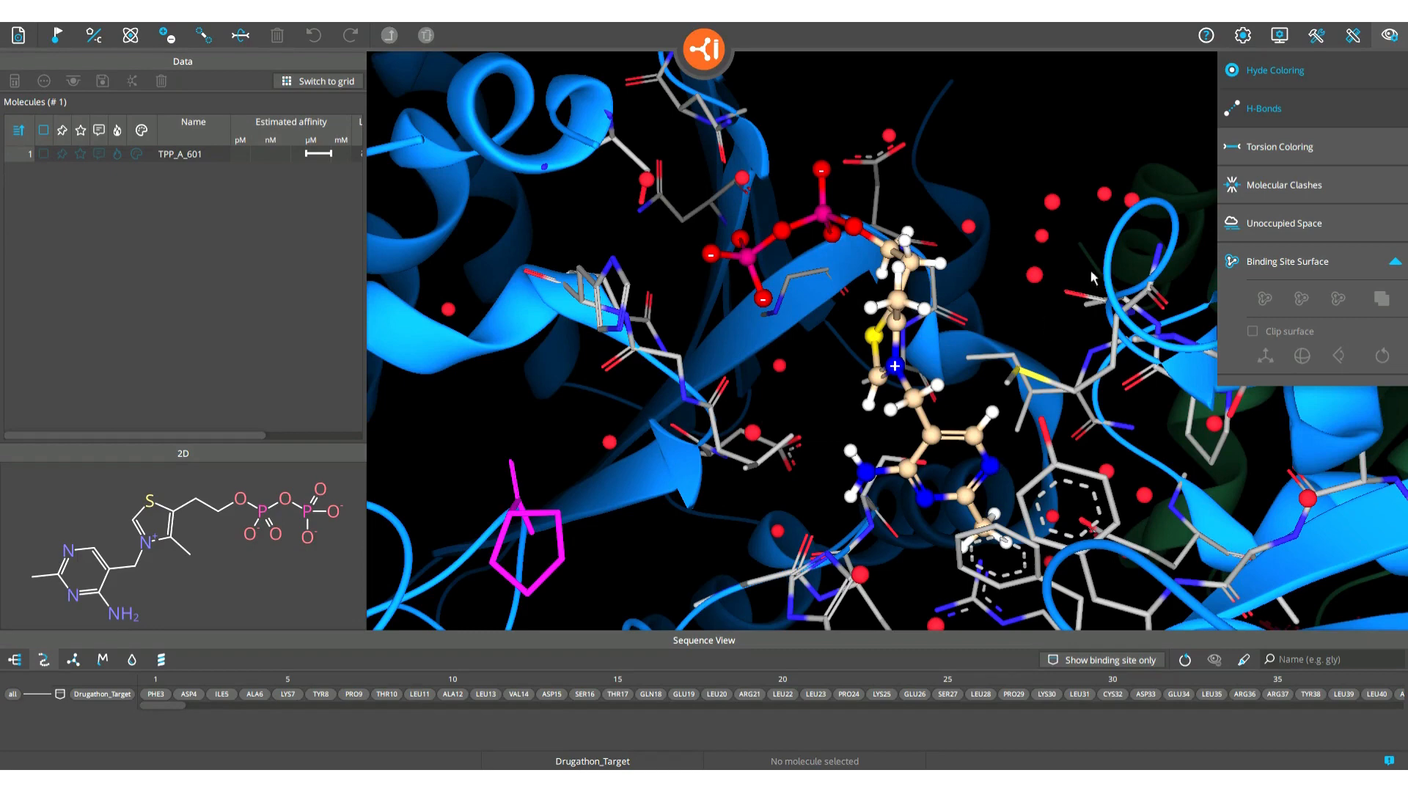
Step: Try replacing the pyrimidine ring nitrogen opposite the amino group with carbon, and change it back to nitrogen
{"action": "left_click", "coordinate": [991, 468]}
{"action": "left_click", "coordinate": [990, 465]}
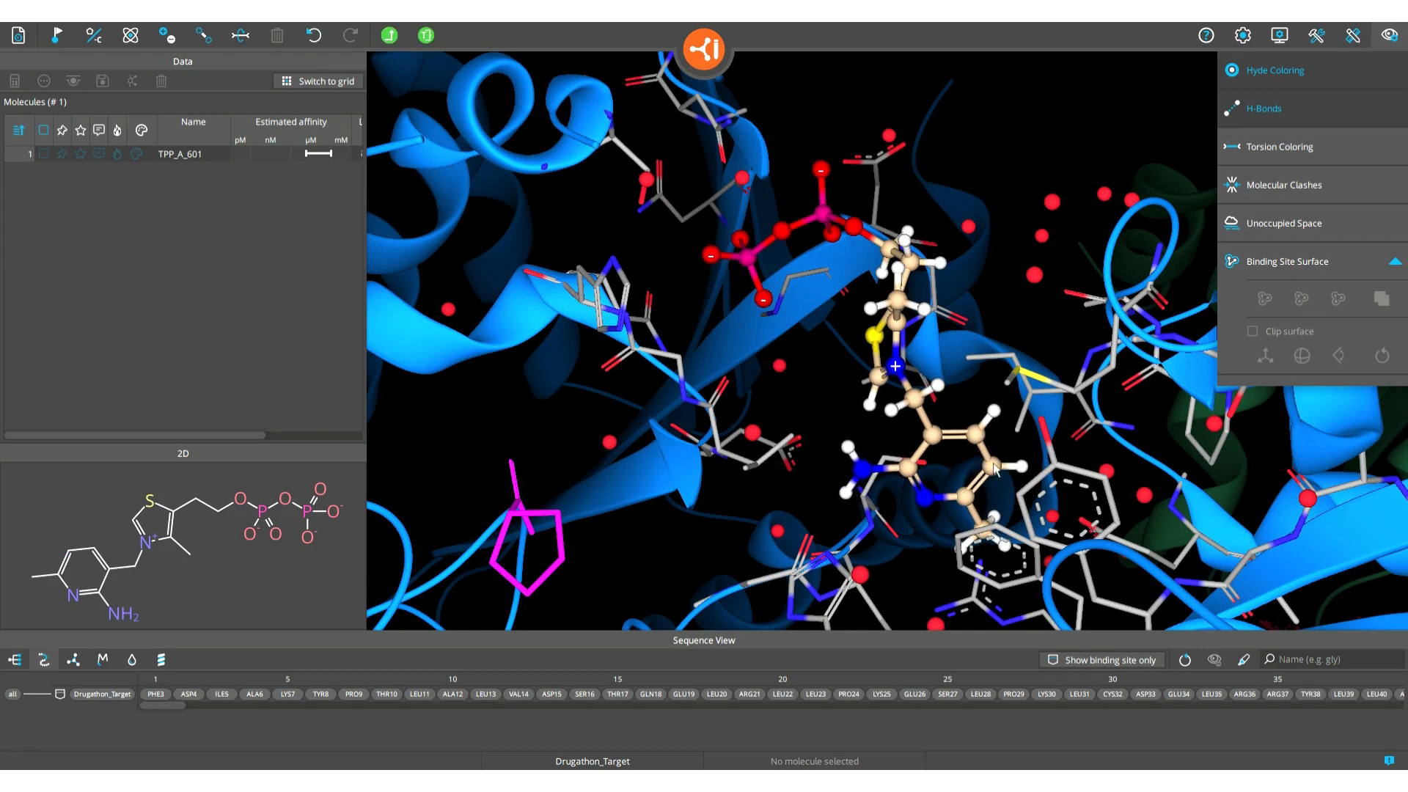
{"action": "left_click", "coordinate": [993, 467]}
Step: Replace the pyrimidine ring nitrogen opposite the amino group with carbon and add the edited ligand to the molecule table
{"action": "left_click", "coordinate": [992, 468]}
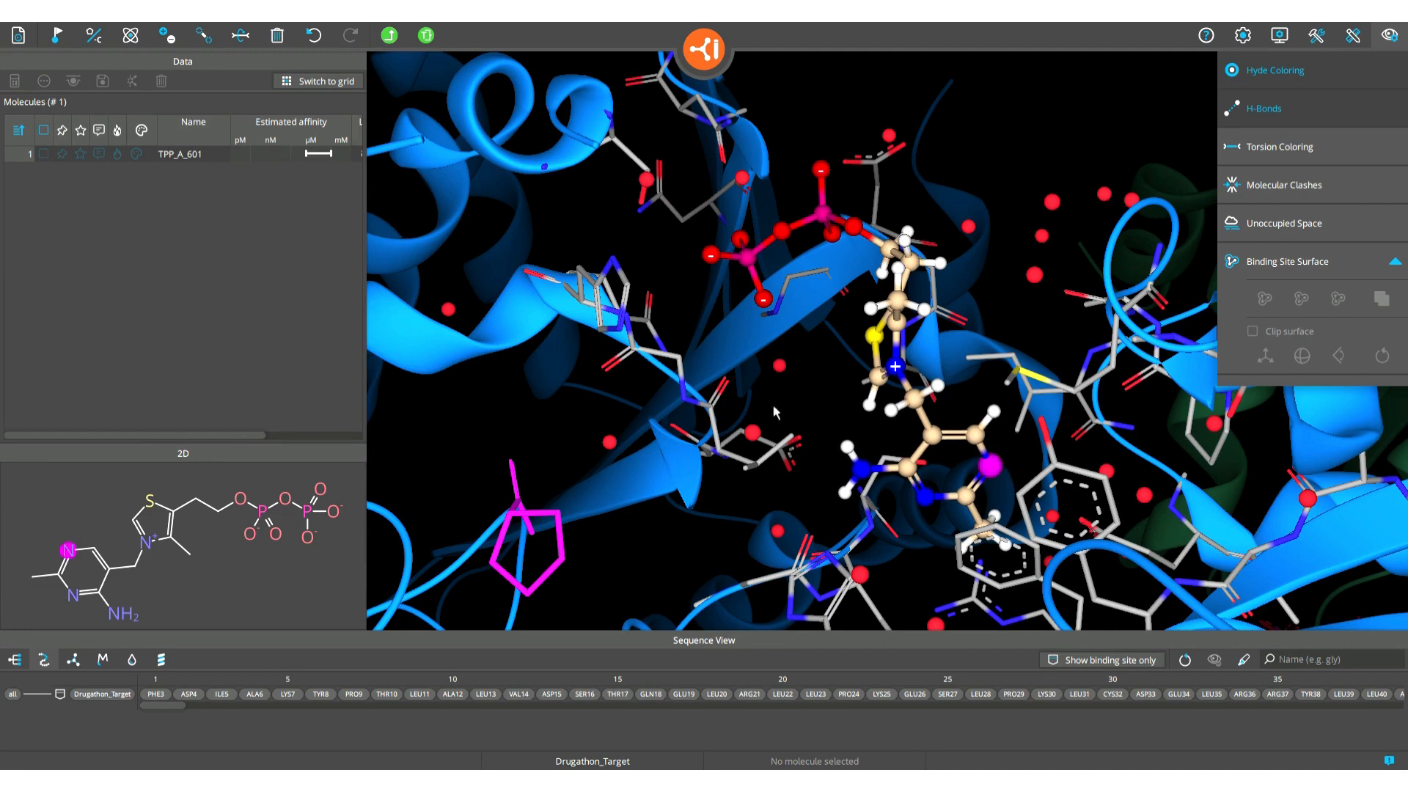
{"action": "left_click", "coordinate": [126, 40]}
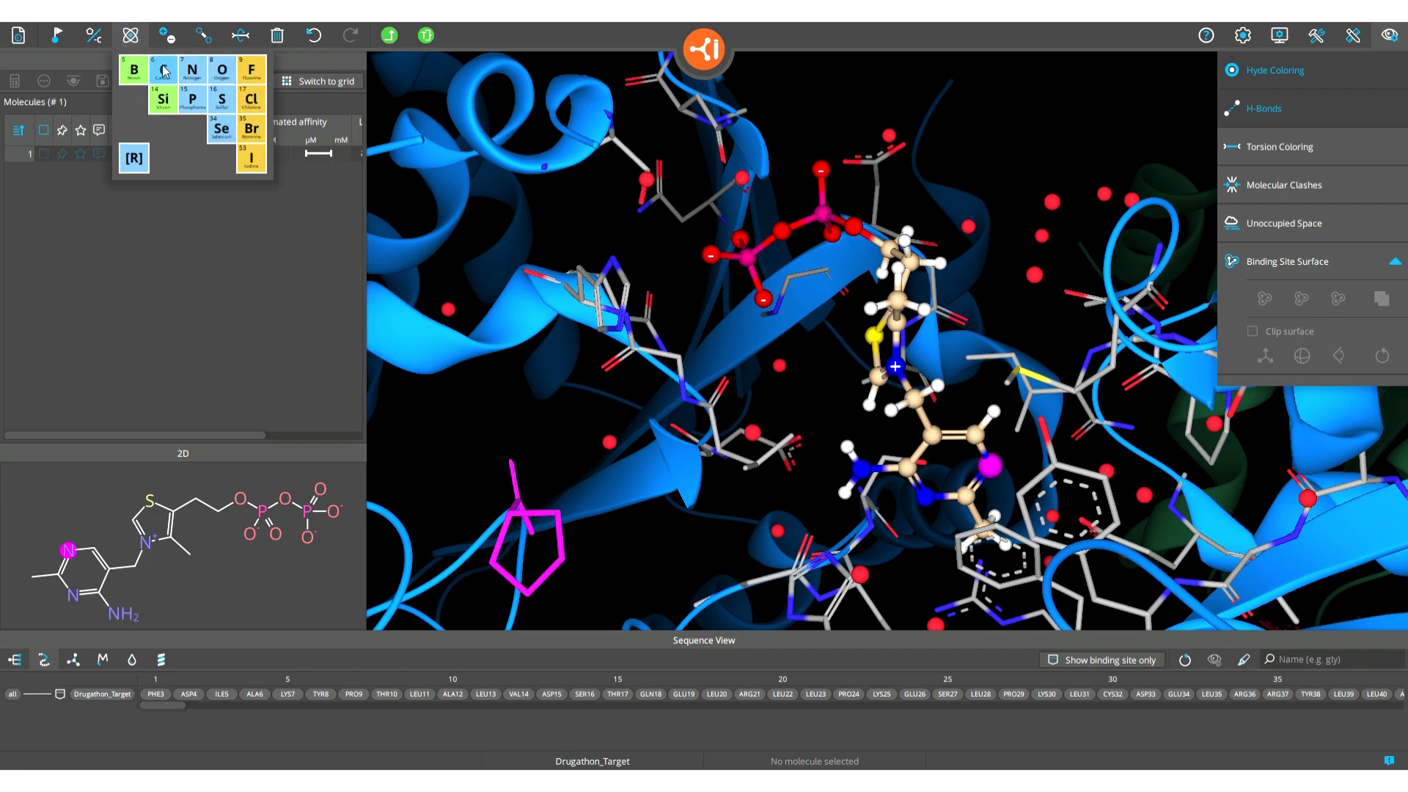
{"action": "left_click", "coordinate": [132, 40]}
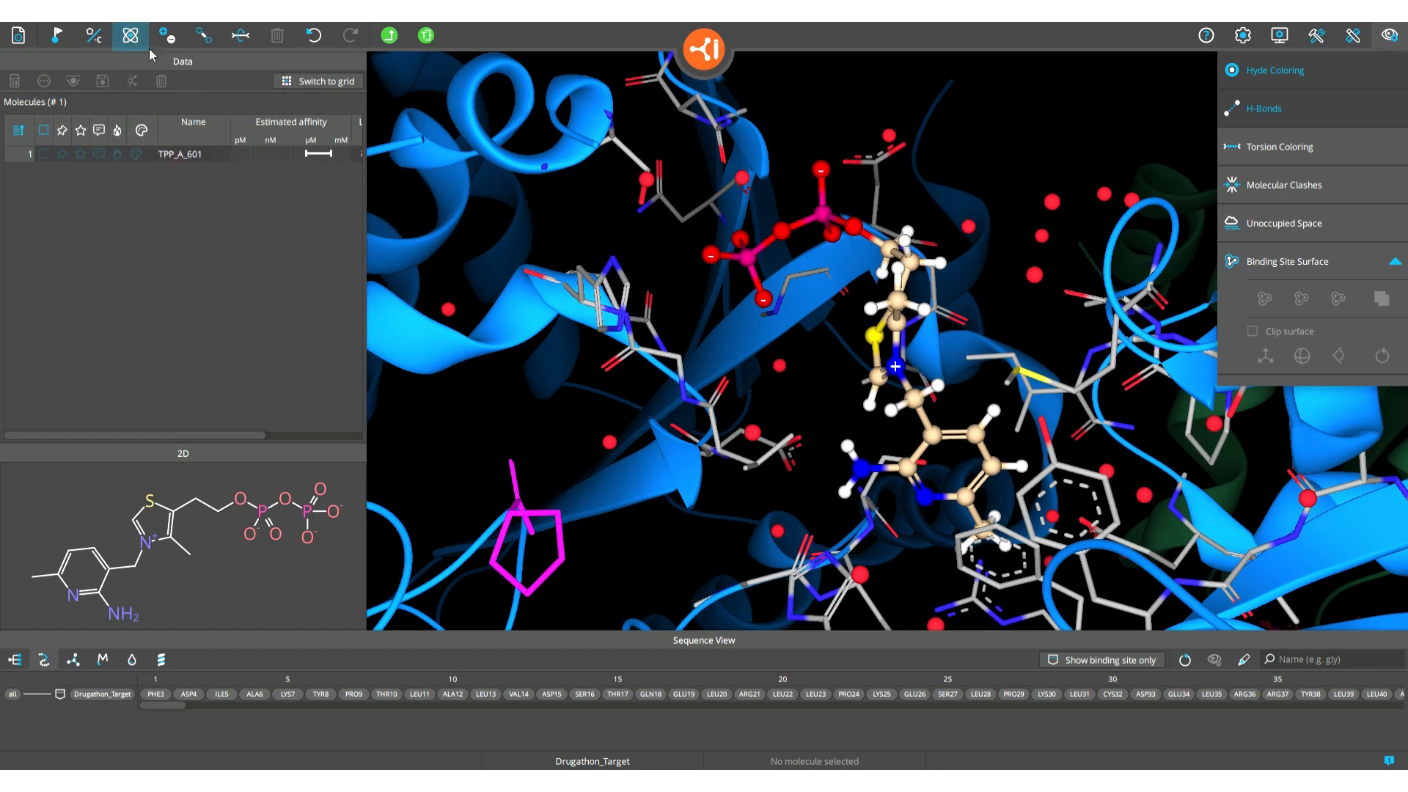
{"action": "left_click", "coordinate": [391, 39]}
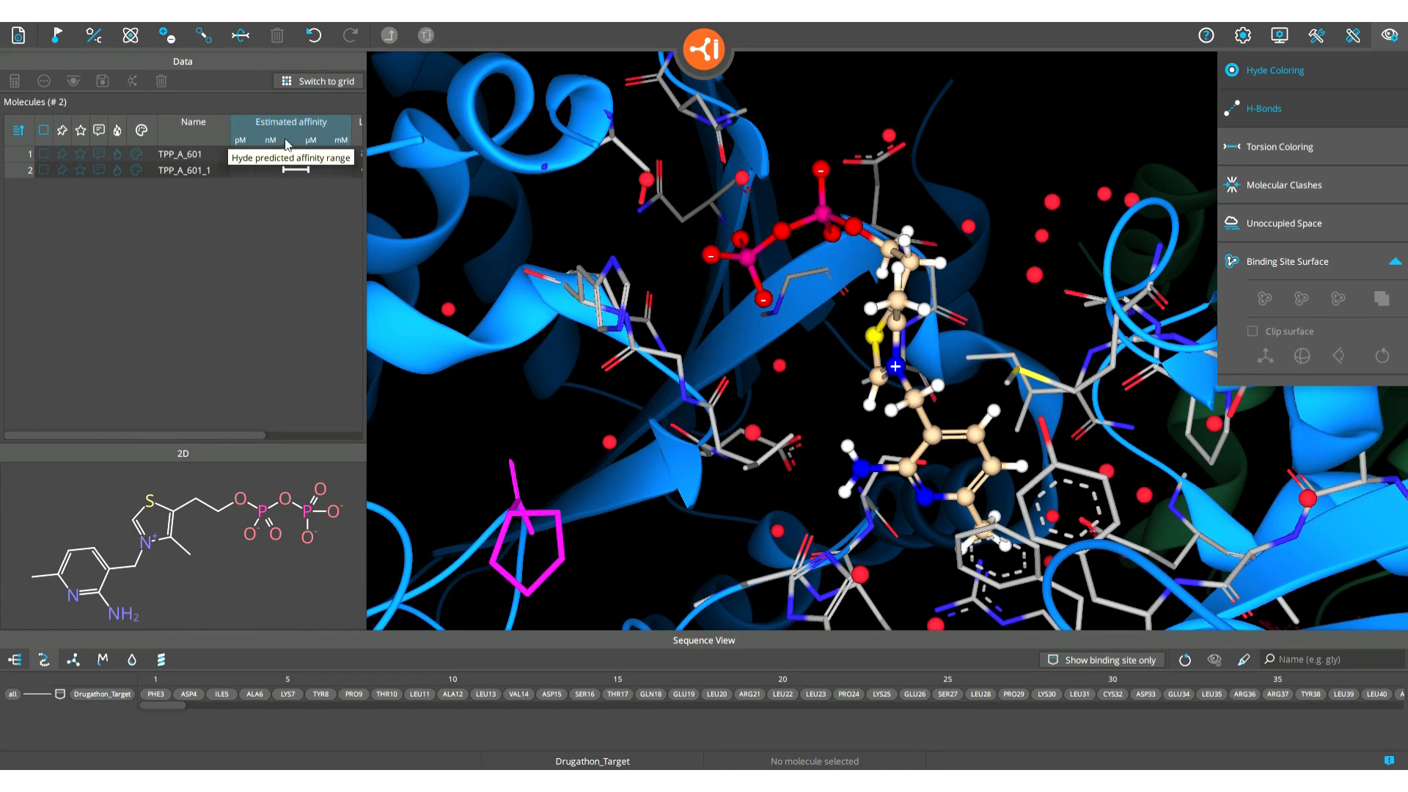
Step: Examine TPP_A_601_1 in the binding site with its Hyde coloring, switching the H-bonds off and on again
{"action": "left_click", "coordinate": [205, 171]}
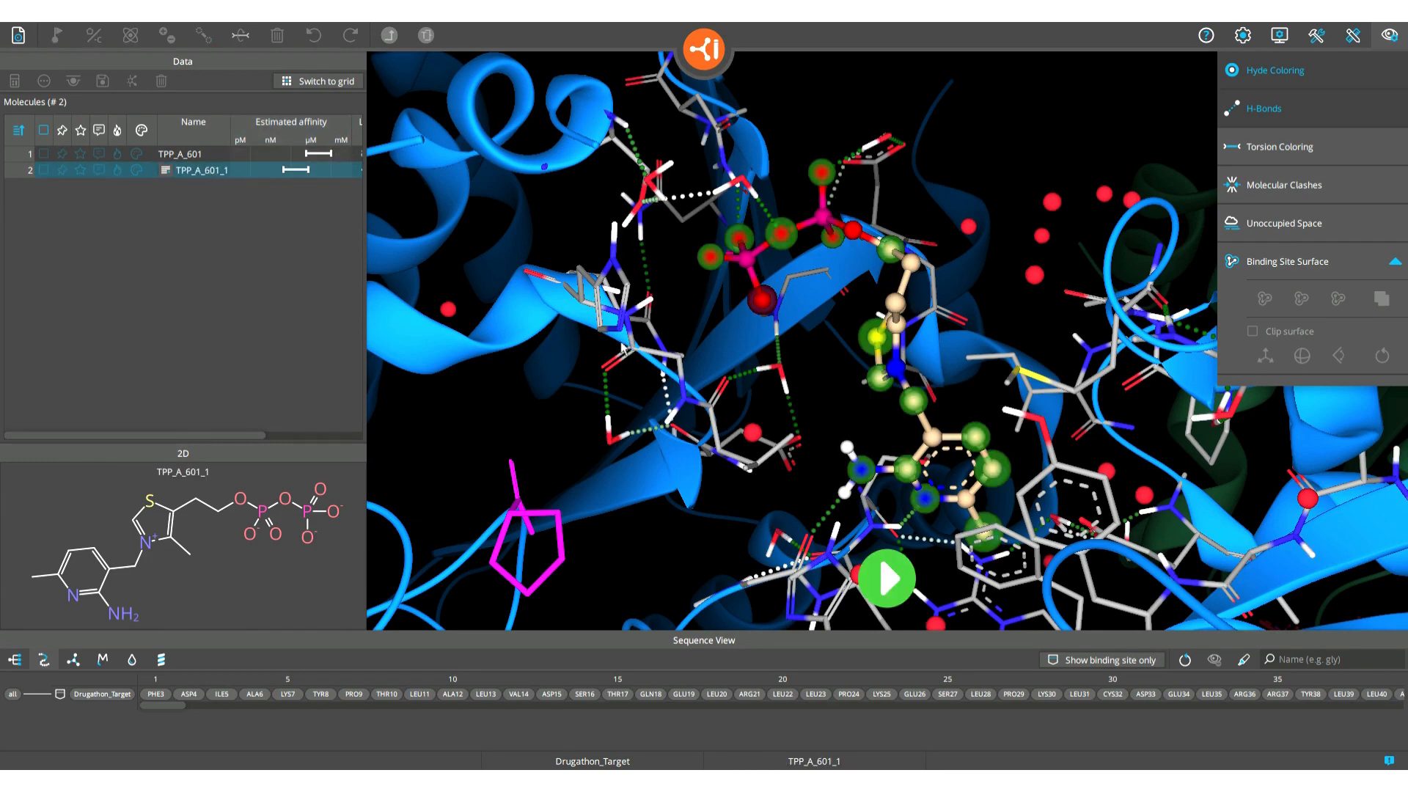
{"action": "scroll", "coordinate": [811, 451], "scroll_direction": "down", "scroll_amount": 2}
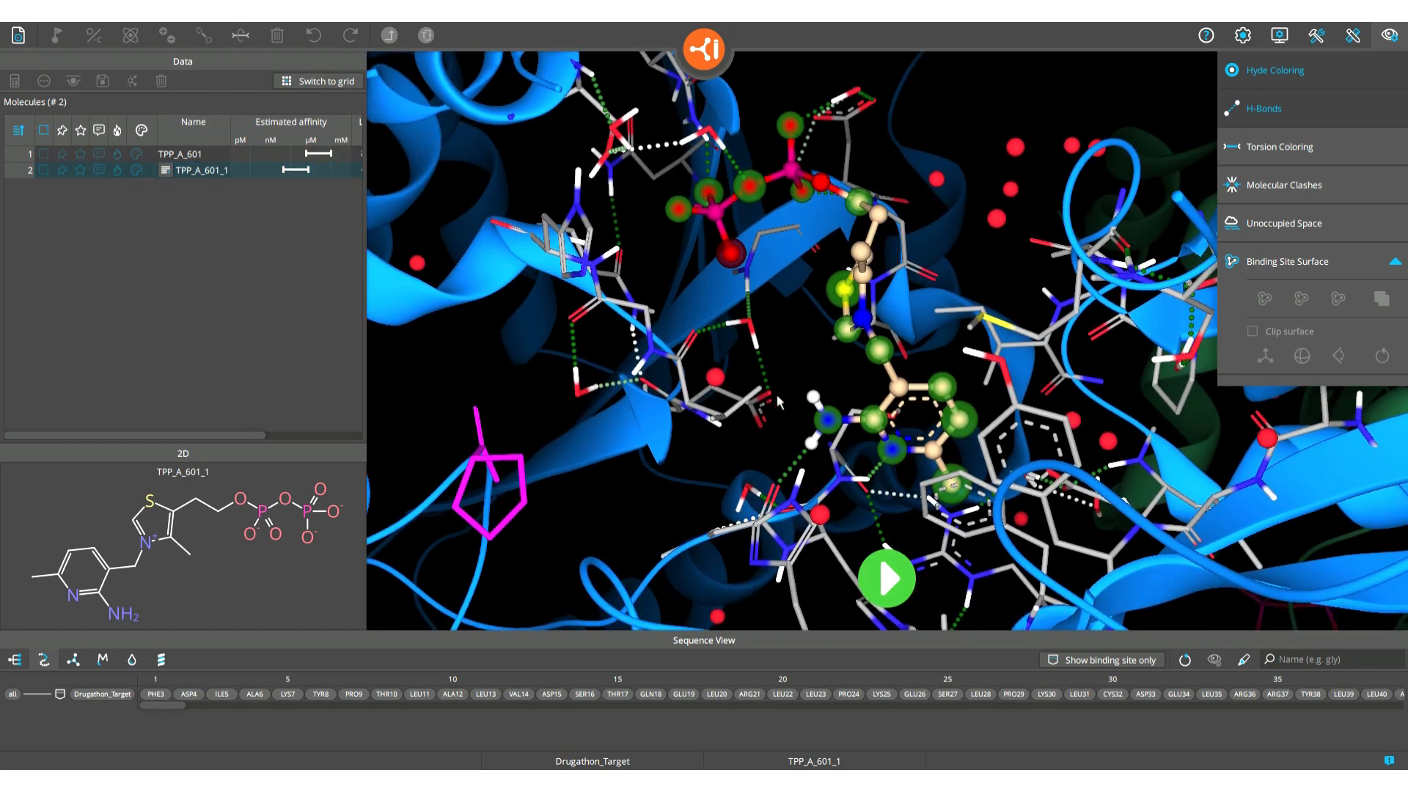
{"action": "scroll", "coordinate": [872, 431], "scroll_direction": "up", "scroll_amount": 3}
{"action": "mouse_move", "coordinate": [888, 453]}
{"action": "left_mouse_down"}
{"action": "mouse_move", "coordinate": [948, 438]}
{"action": "mouse_move", "coordinate": [925, 441]}
{"action": "mouse_move", "coordinate": [910, 480]}
{"action": "mouse_move", "coordinate": [943, 473]}
{"action": "mouse_move", "coordinate": [911, 478]}
{"action": "mouse_move", "coordinate": [1037, 348]}
{"action": "left_mouse_up"}
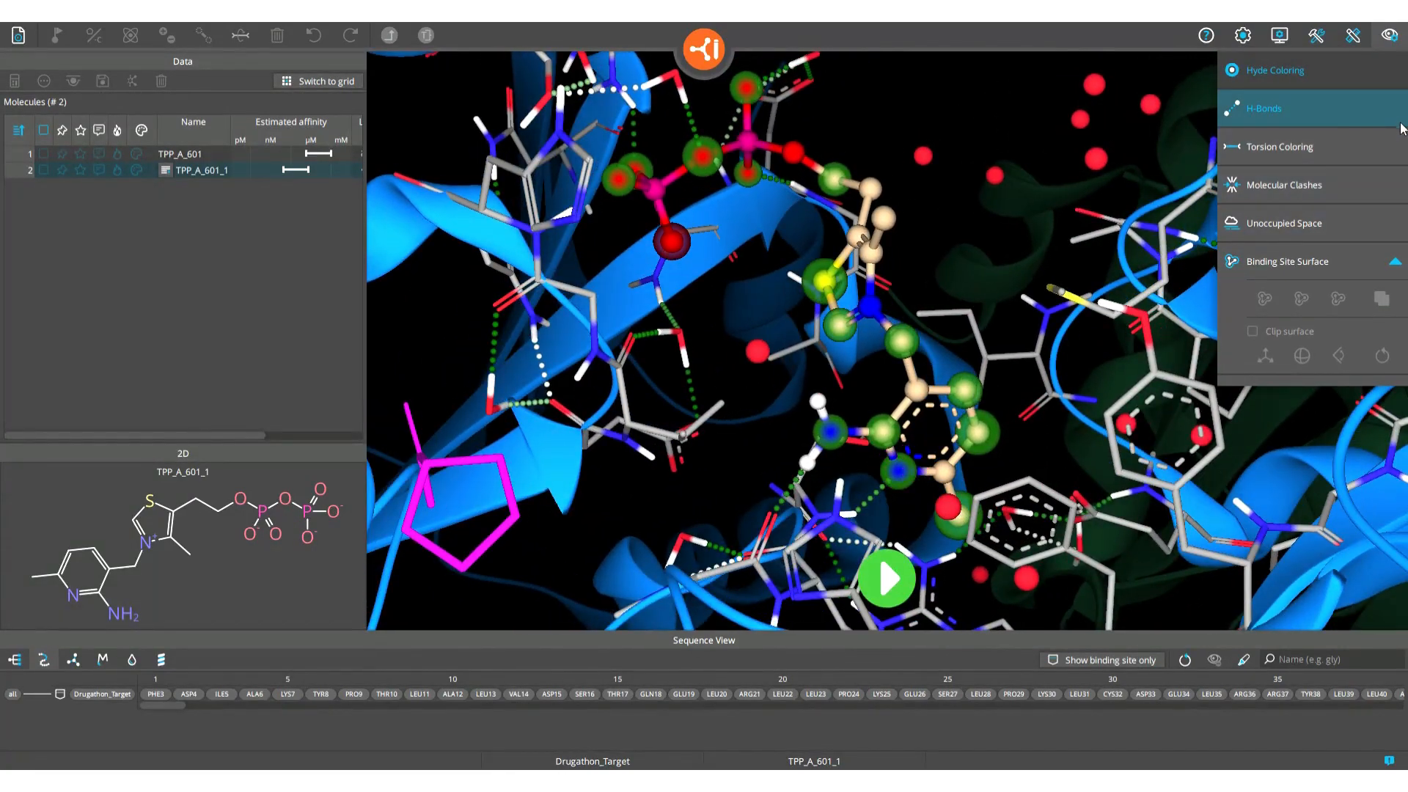
{"action": "left_click", "coordinate": [1400, 121]}
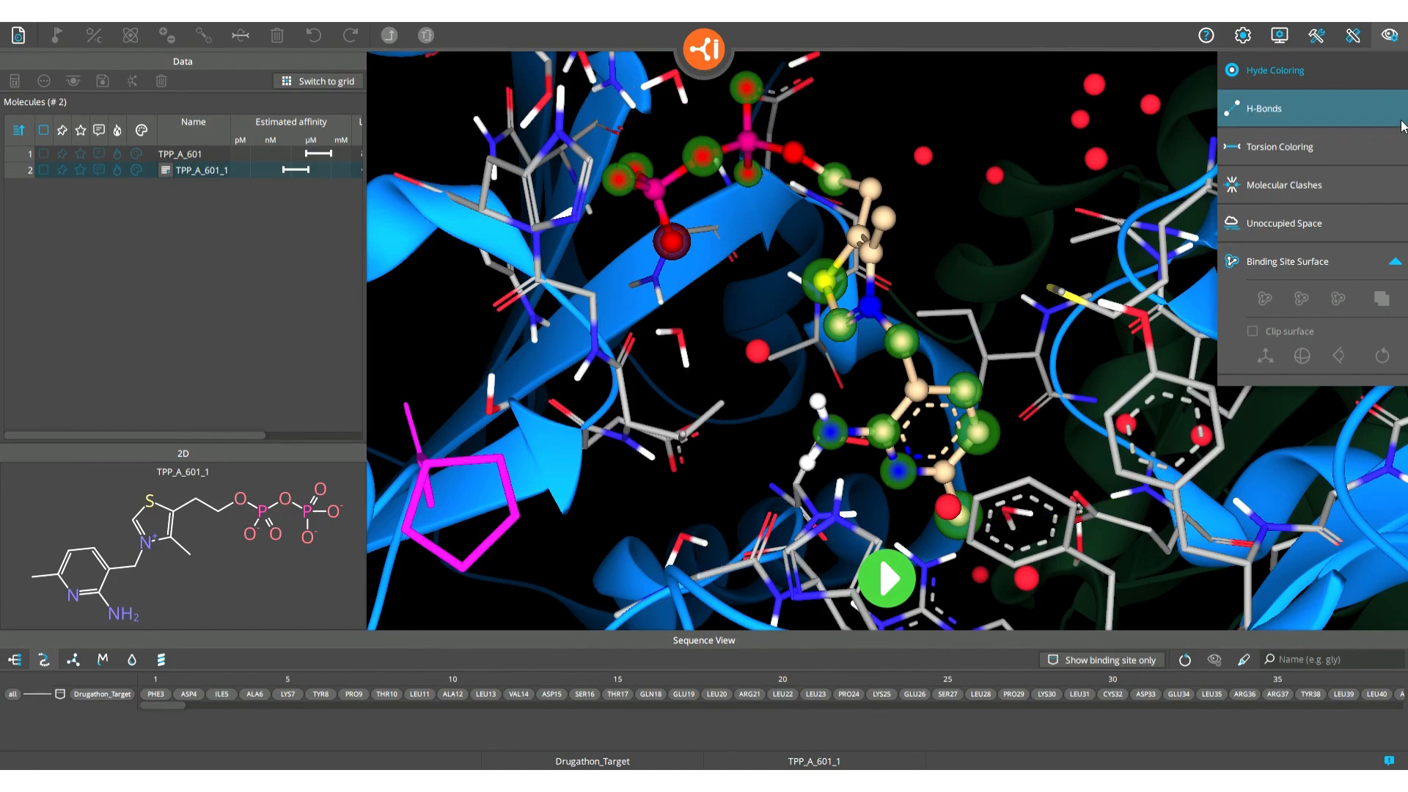
{"action": "left_click", "coordinate": [1401, 120]}
{"action": "mouse_move", "coordinate": [836, 454]}
{"action": "left_mouse_down"}
{"action": "mouse_move", "coordinate": [854, 492]}
{"action": "mouse_move", "coordinate": [806, 490]}
{"action": "mouse_move", "coordinate": [827, 508]}
{"action": "mouse_move", "coordinate": [818, 458]}
{"action": "mouse_move", "coordinate": [802, 474]}
{"action": "mouse_move", "coordinate": [803, 456]}
{"action": "left_mouse_up"}
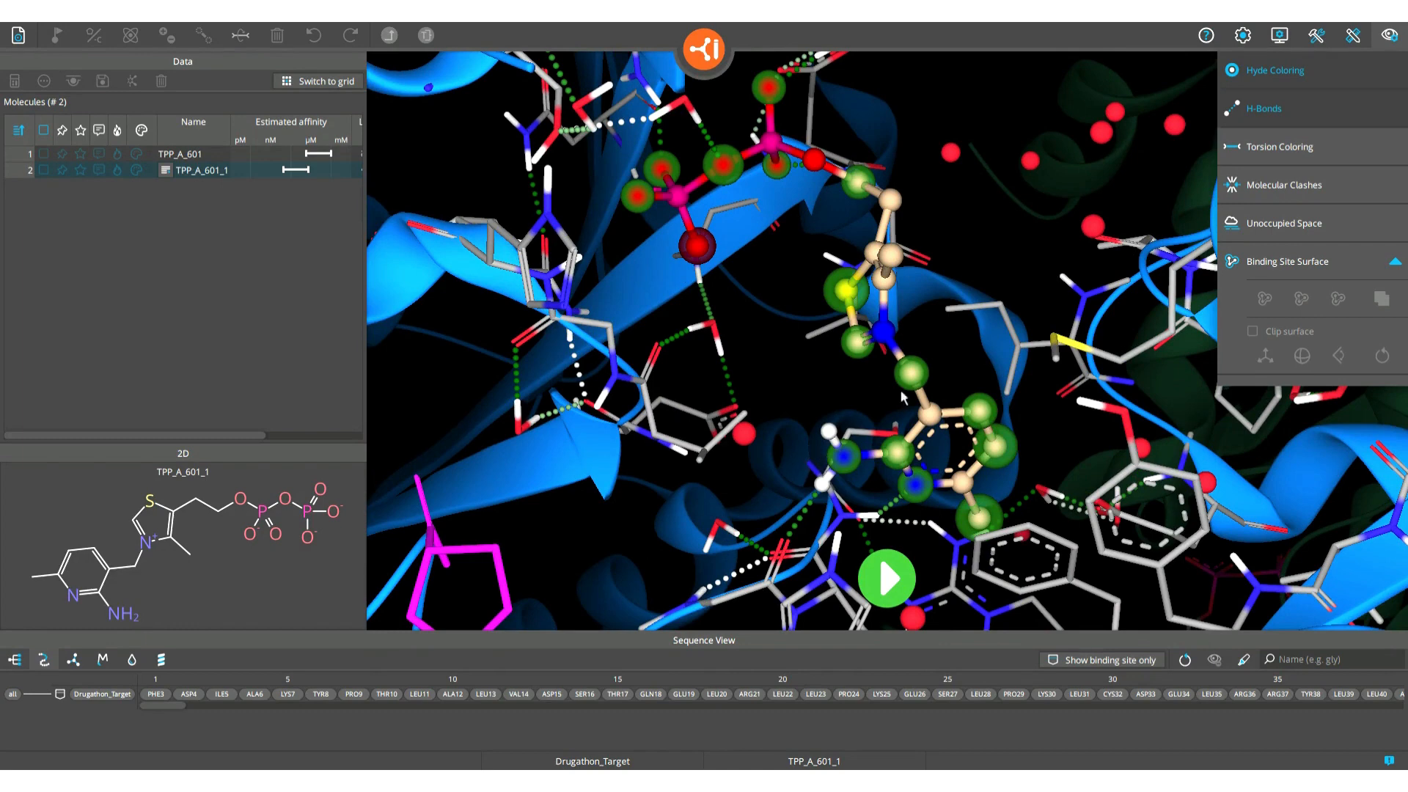
Step: Edit TPP_A_601_1 by adding a cyclopropane ring at the methyl carbon of the thiazolium ring and add the result to the molecule table
{"action": "left_click", "coordinate": [896, 583]}
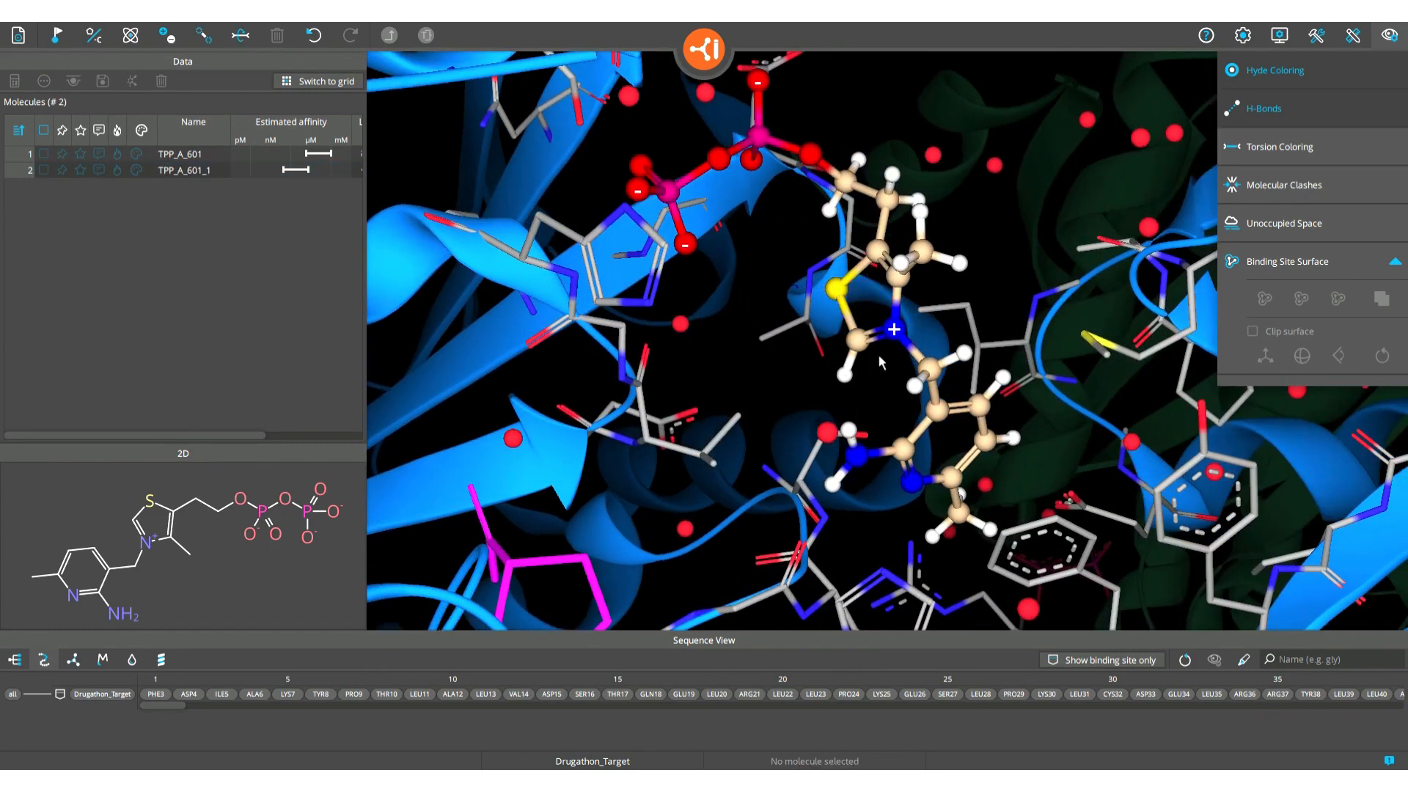
{"action": "left_click", "coordinate": [924, 254]}
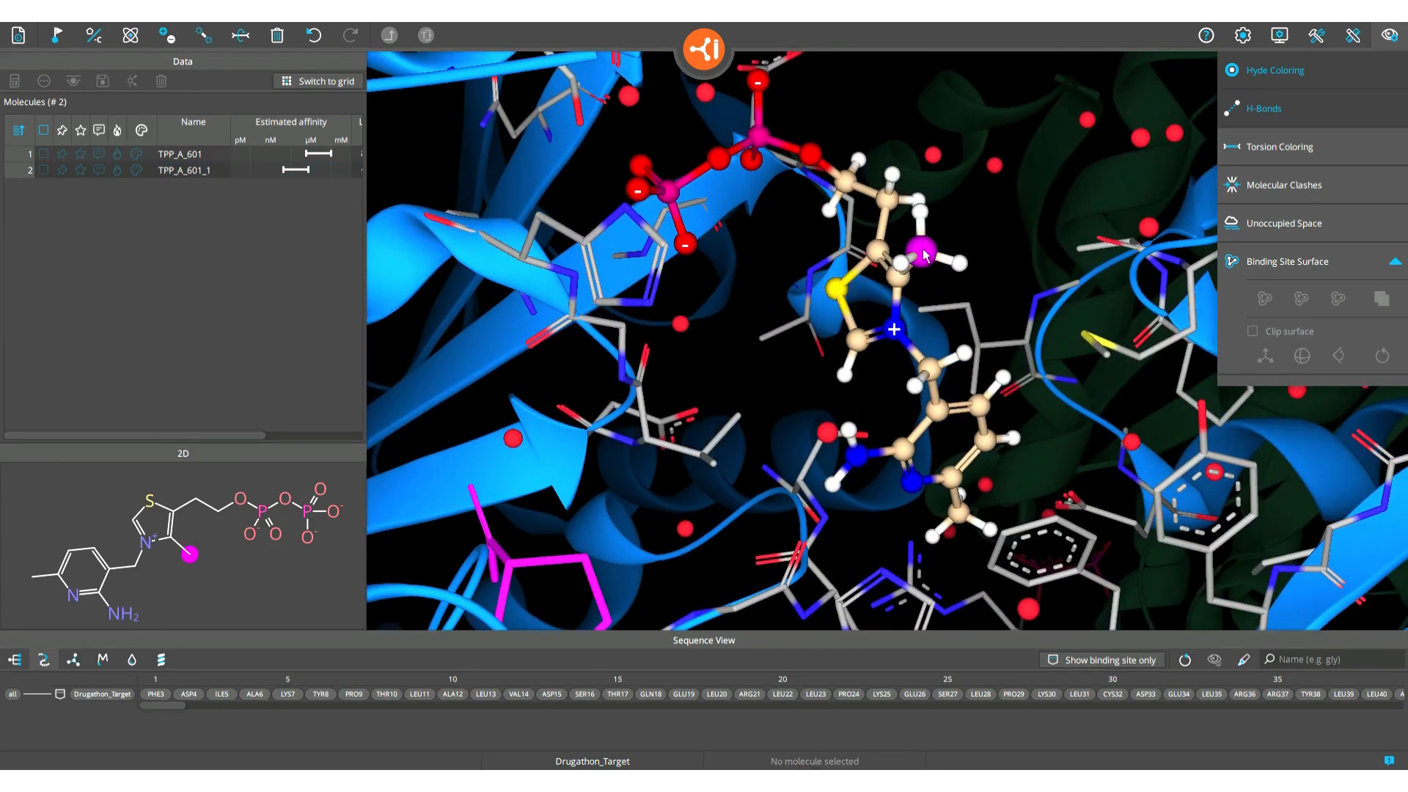
{"action": "right_click", "coordinate": [923, 255]}
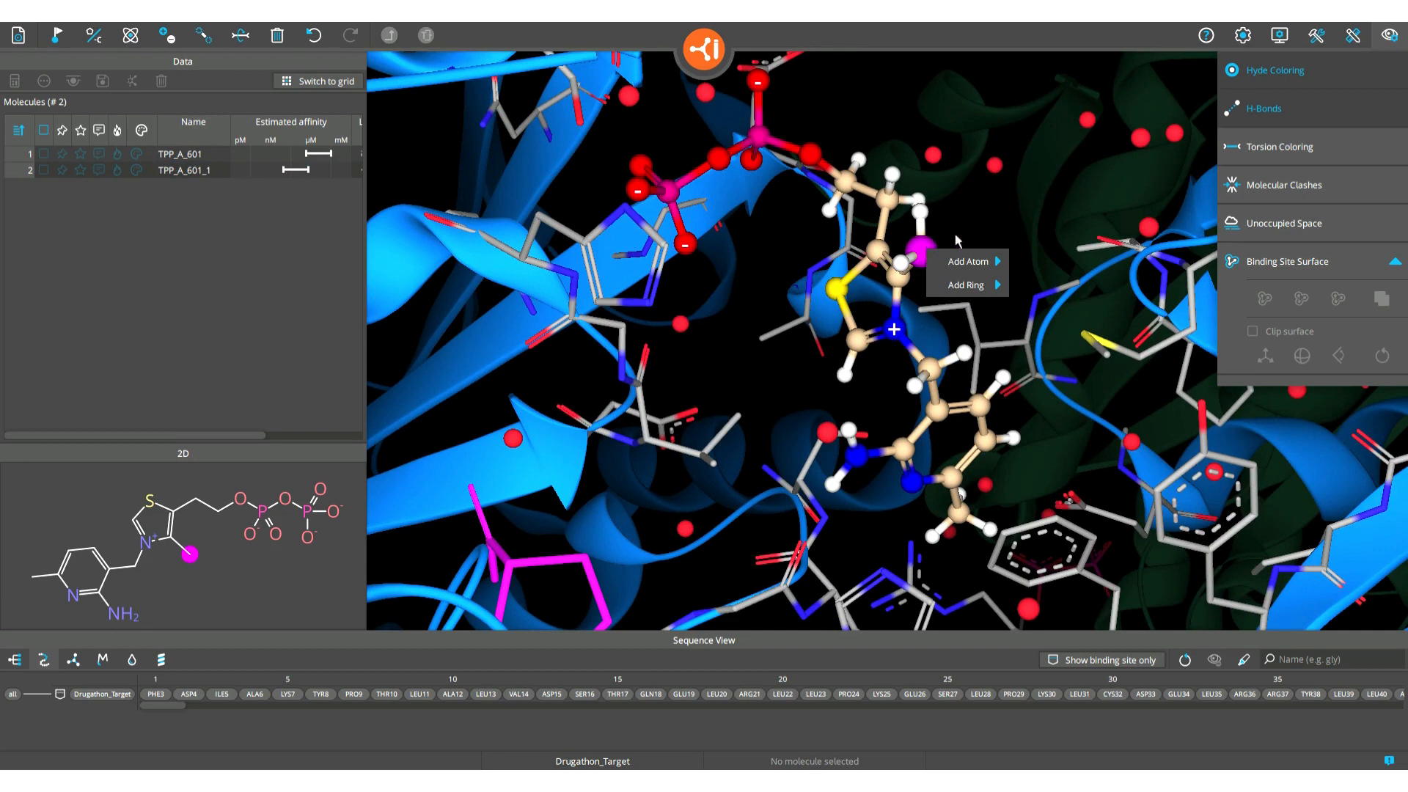
{"action": "mouse_move", "coordinate": [983, 285]}
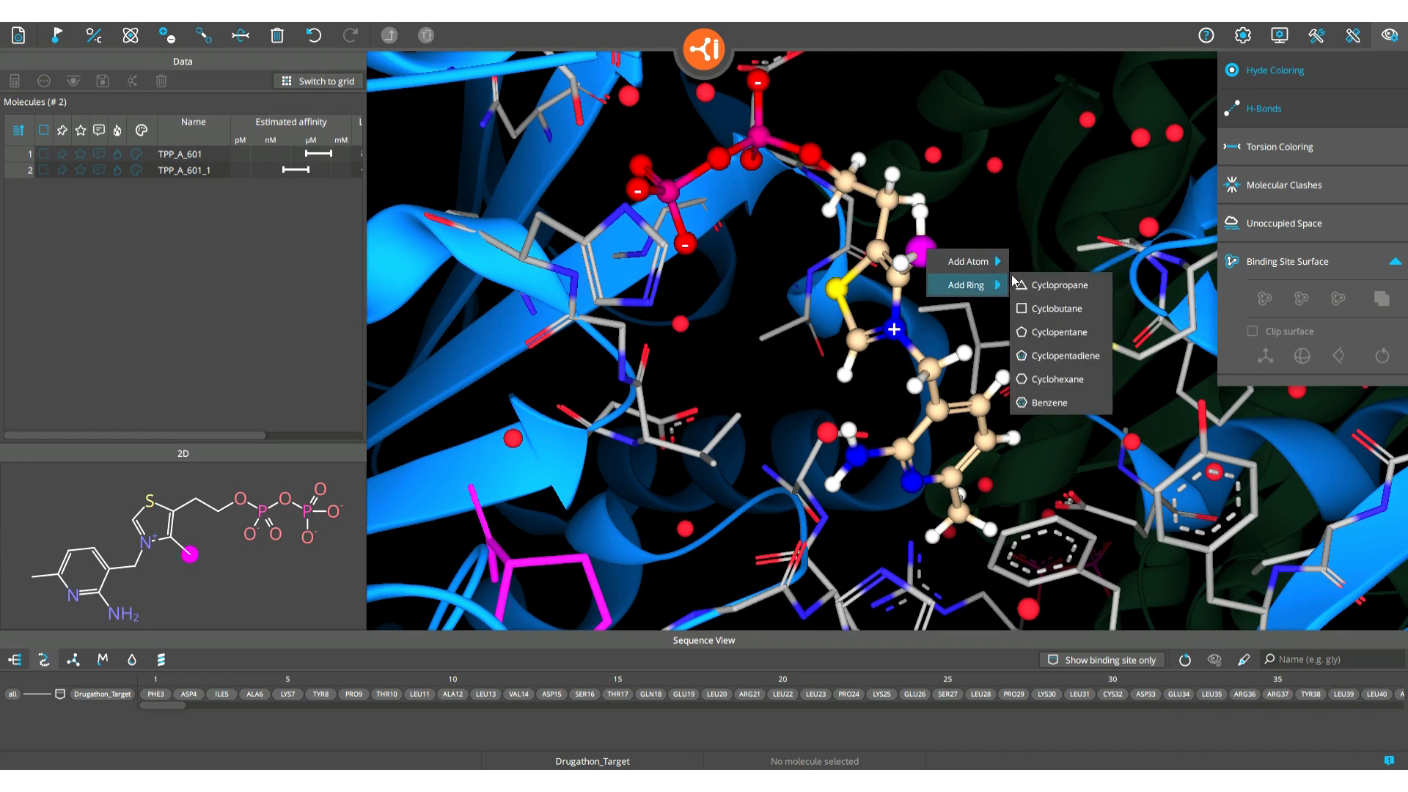
{"action": "left_click", "coordinate": [1053, 287]}
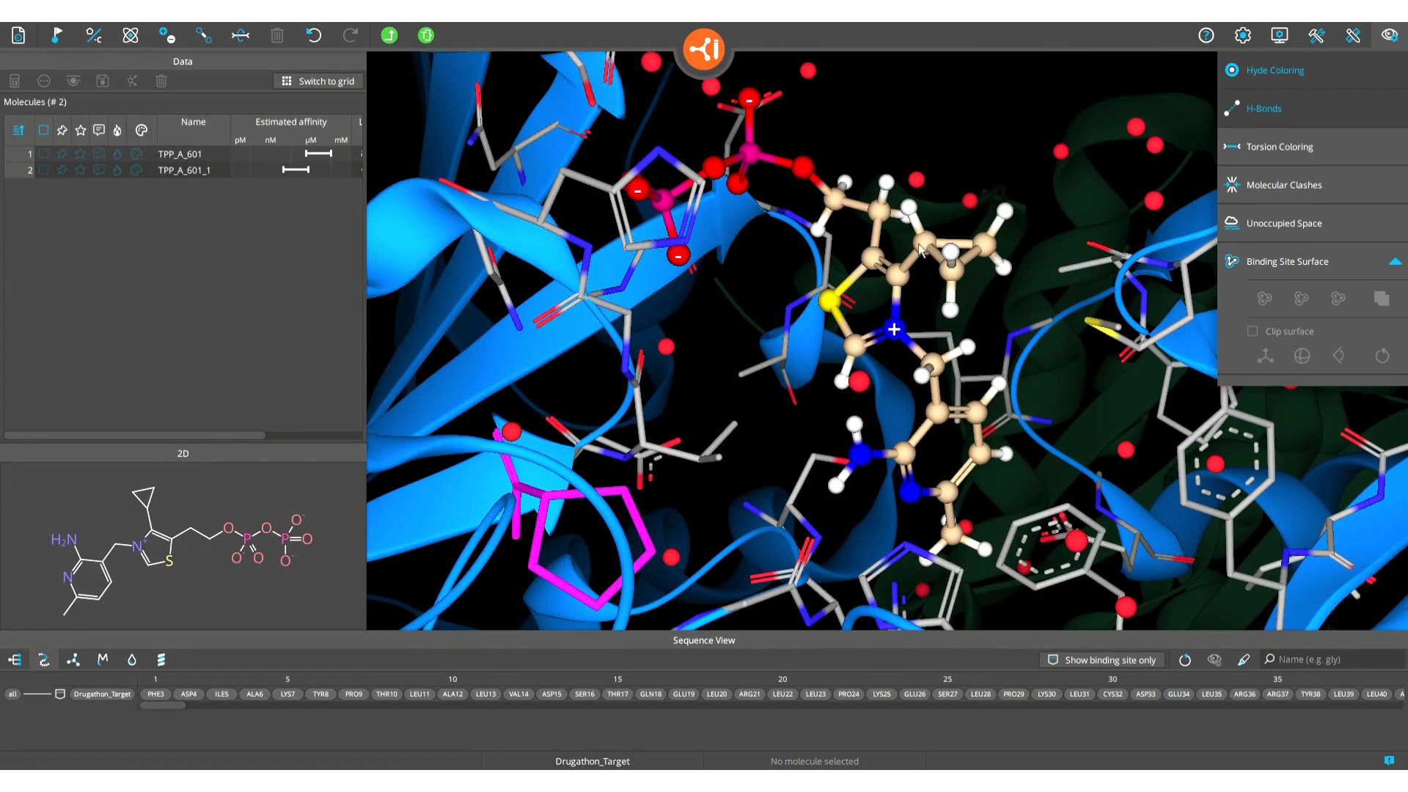
{"action": "left_click", "coordinate": [391, 37]}
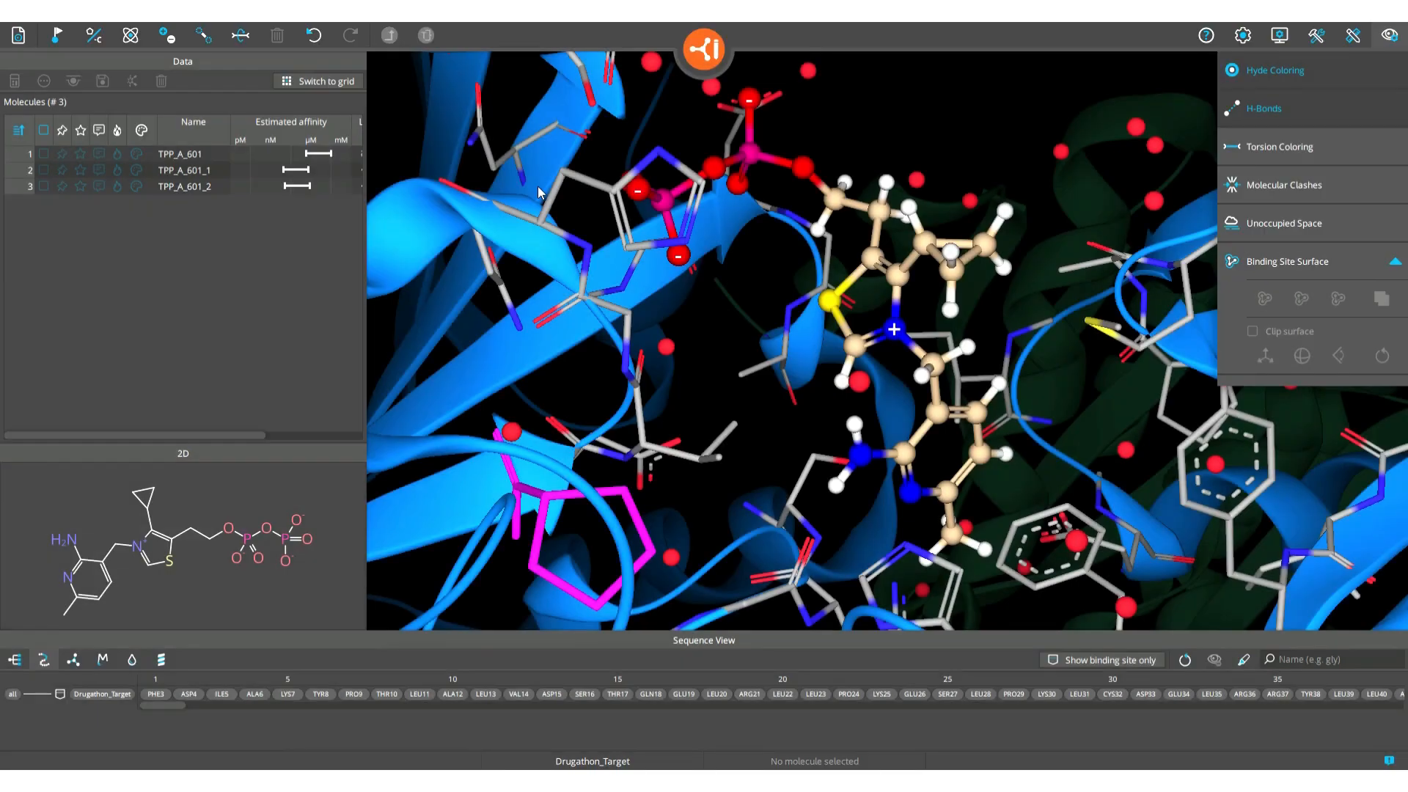
Step: Examine TPP_A_601_2 with its Hyde coloring and H-bonds in the binding site, and load it for editing
{"action": "left_click", "coordinate": [217, 185]}
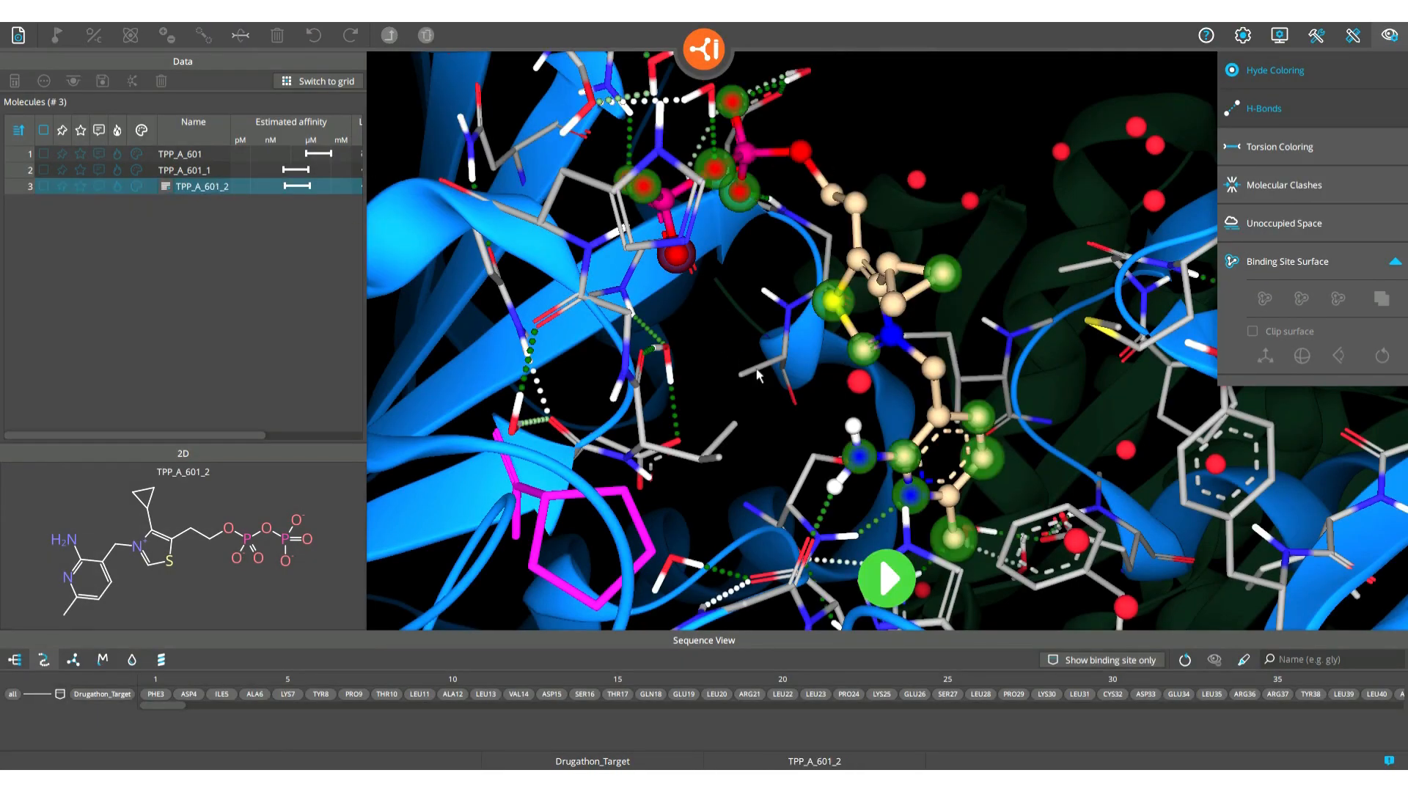
{"action": "right_click_drag", "start_coordinate": [634, 371], "coordinate": [690, 363]}
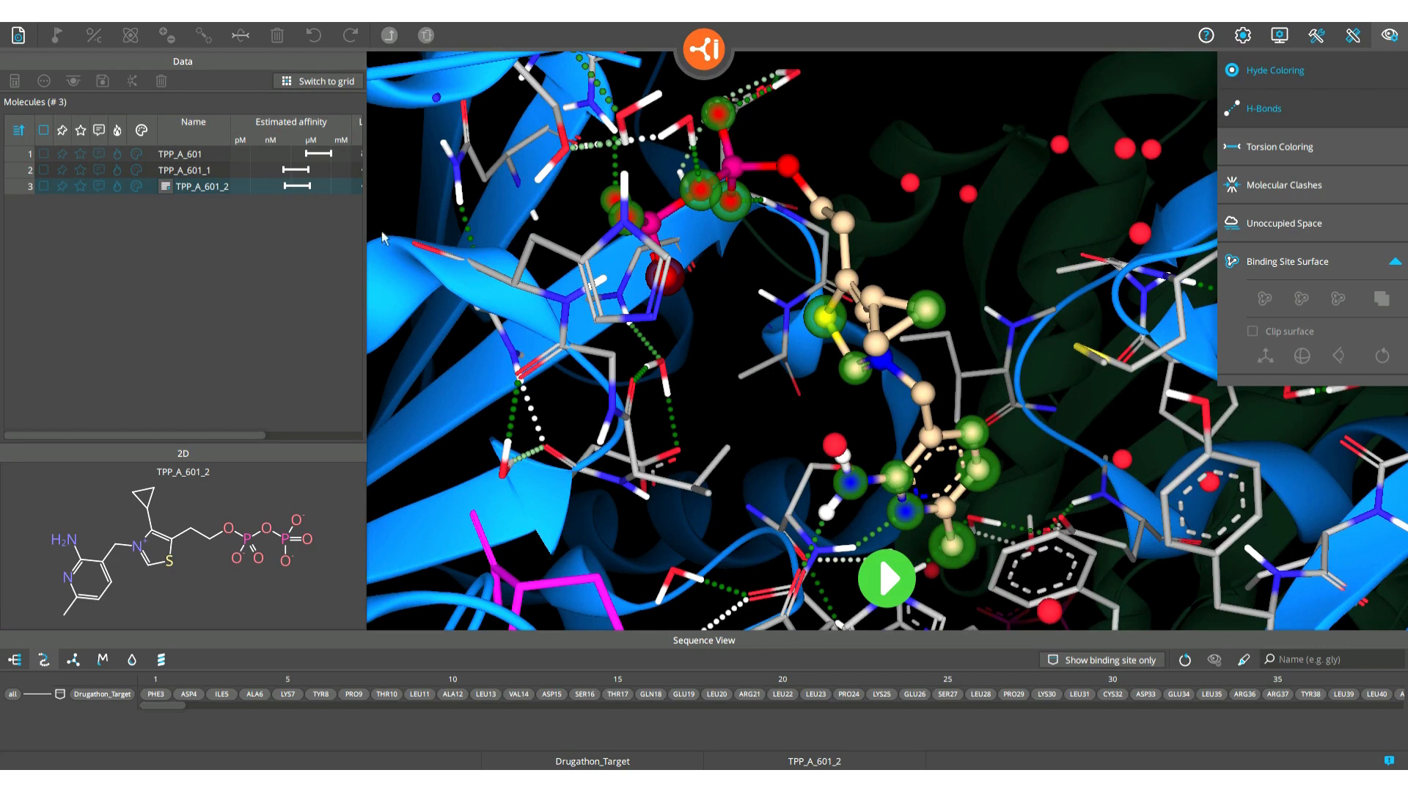
{"action": "left_click", "coordinate": [880, 571]}
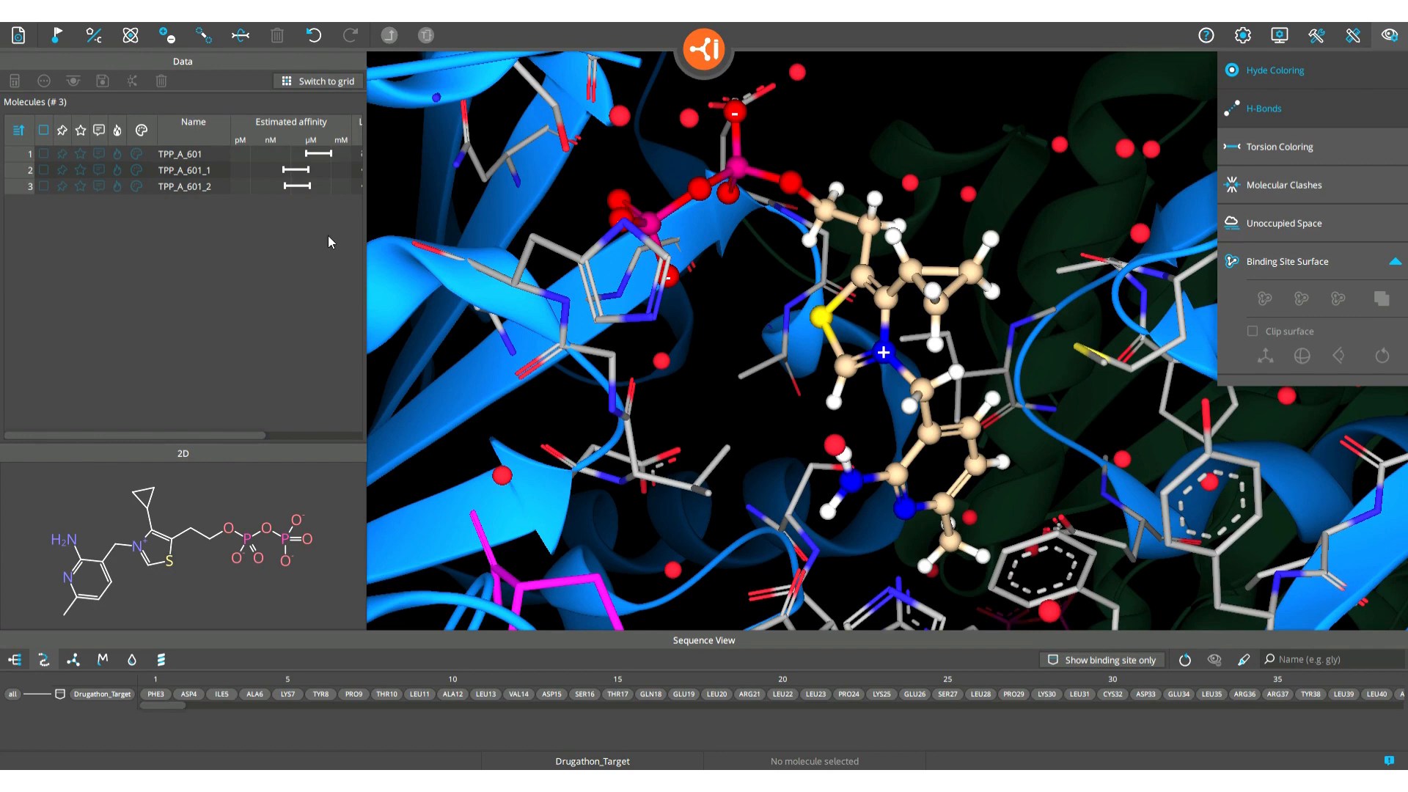
Step: Create a new molecule from a single chlorine atom and center the view on it
{"action": "left_click", "coordinate": [57, 37]}
{"action": "mouse_move", "coordinate": [90, 70]}
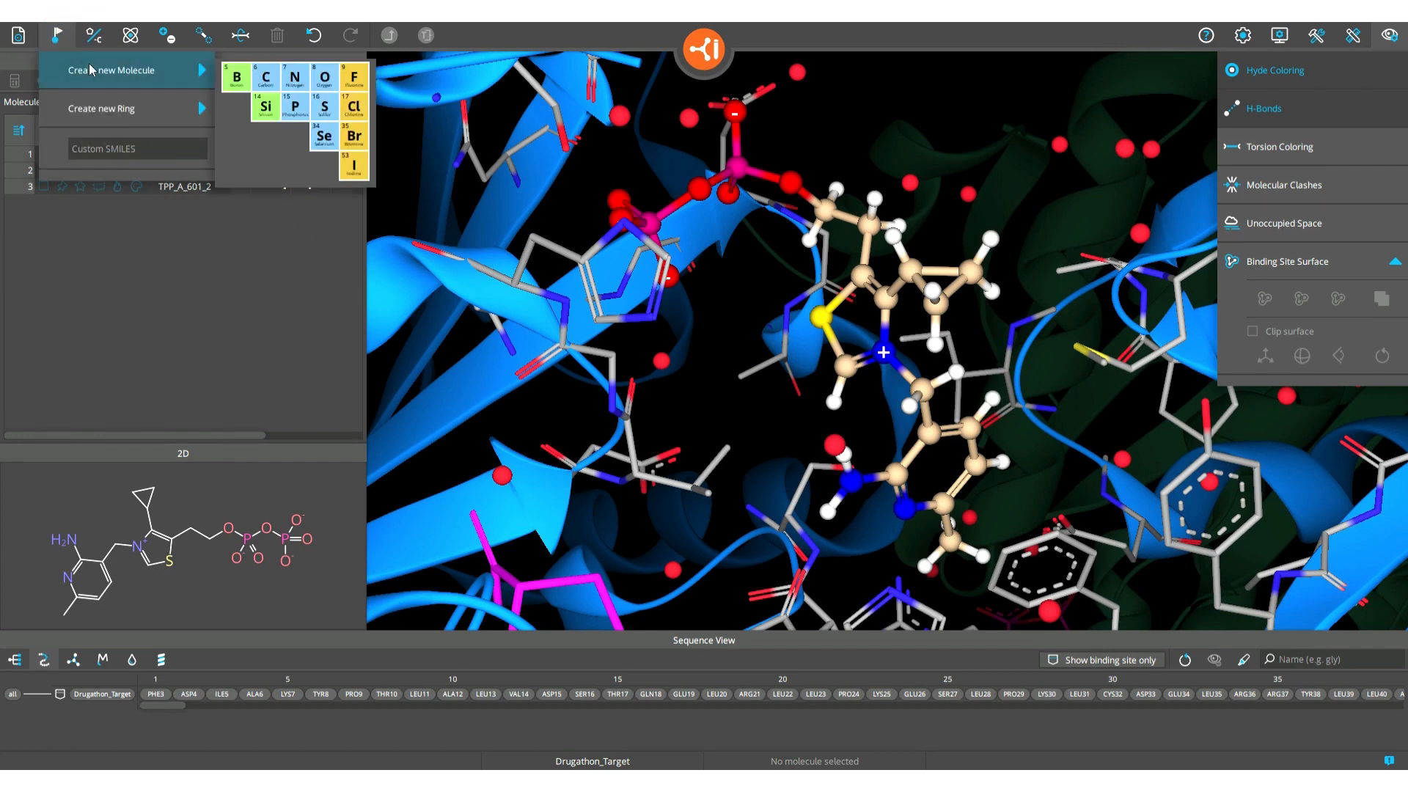
{"action": "left_click", "coordinate": [352, 110]}
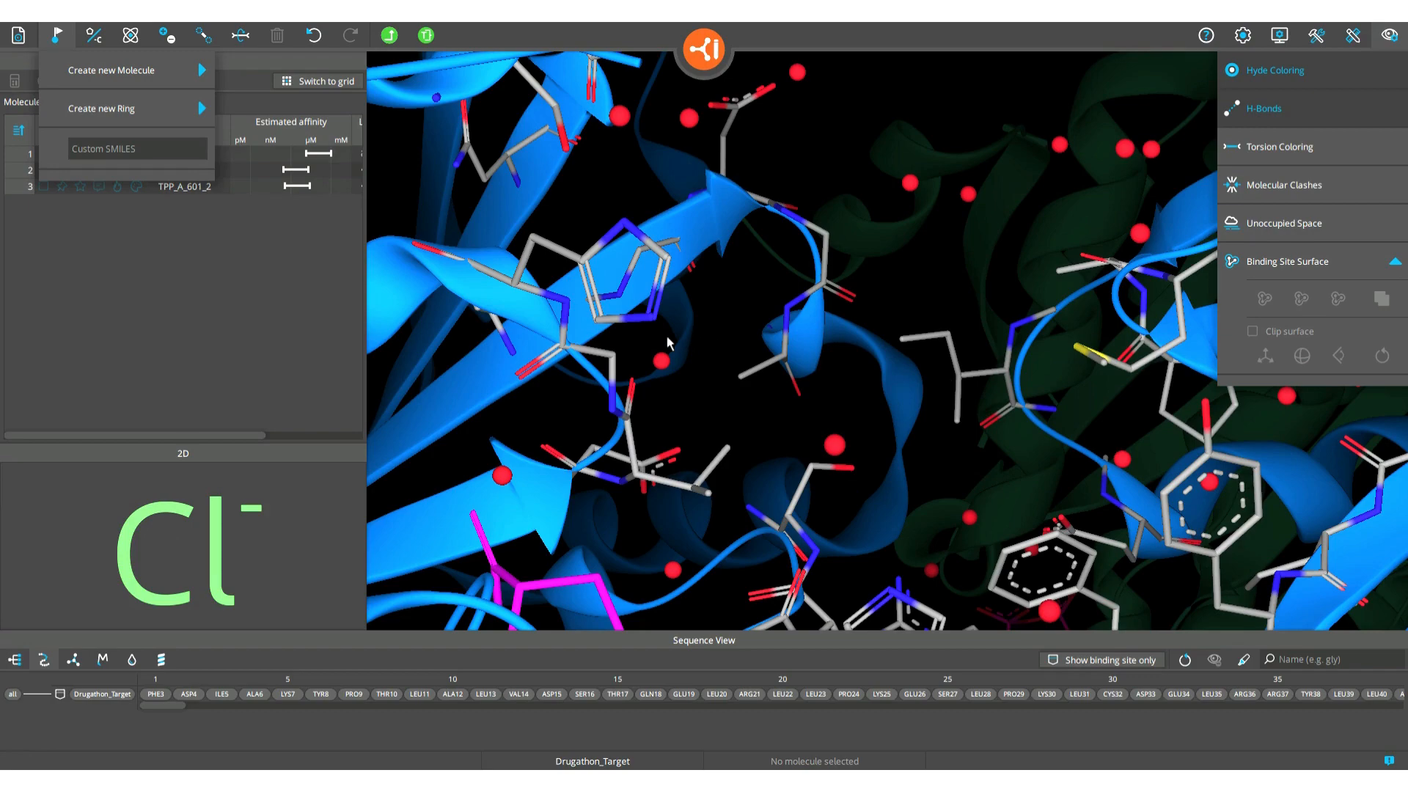
{"action": "key", "text": "space"}
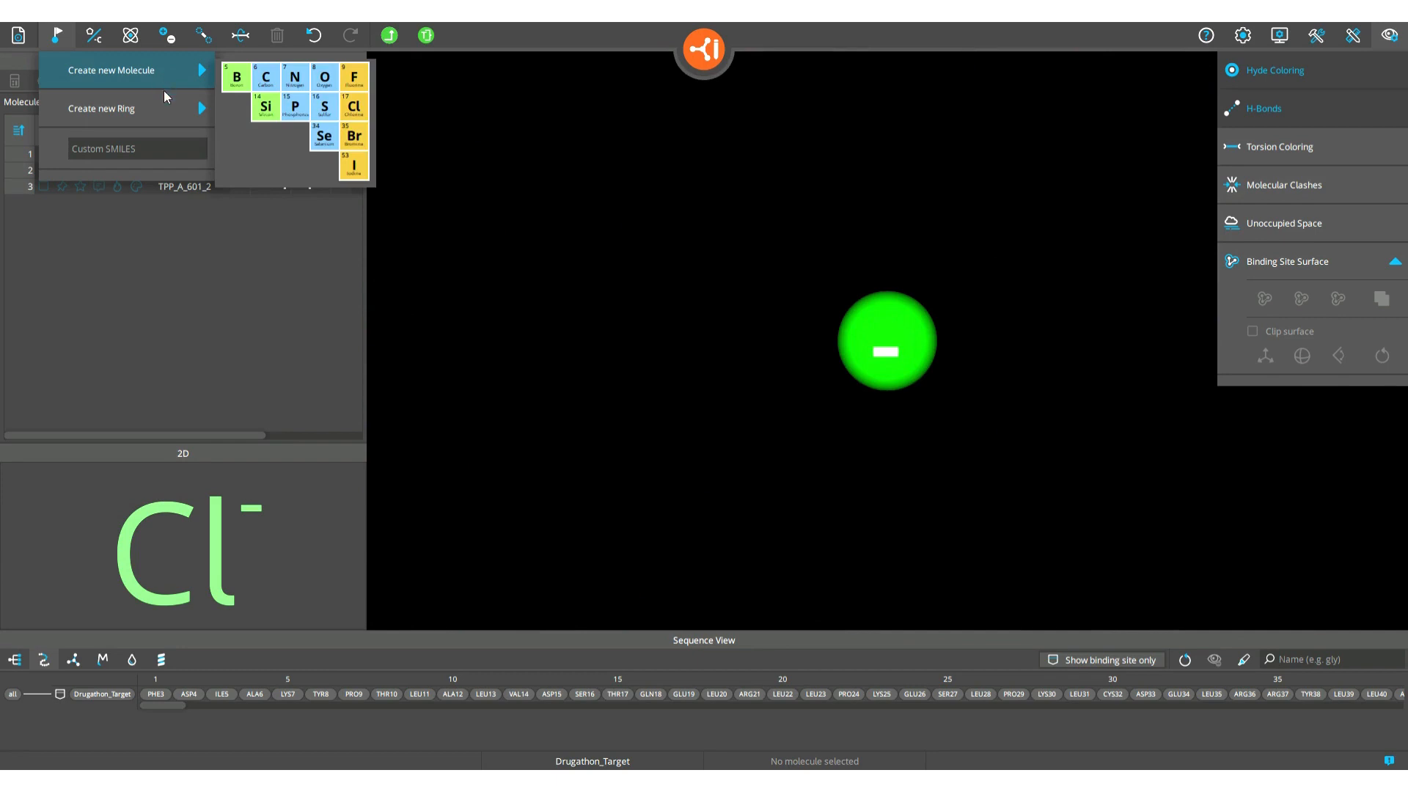
Step: Create a new benzene ring as the starting molecule and position it in the middle of the 3D view
{"action": "mouse_move", "coordinate": [169, 108]}
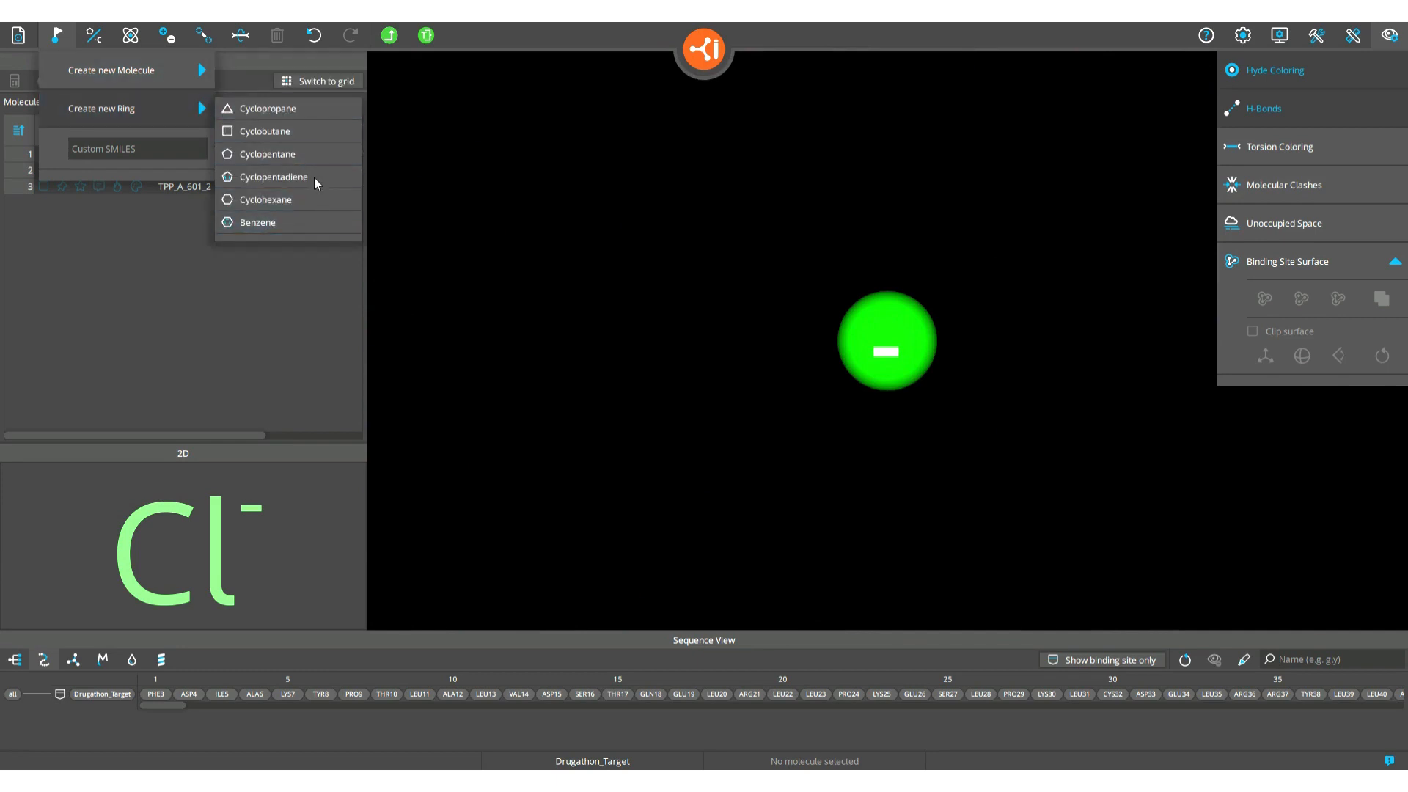
{"action": "left_click", "coordinate": [298, 218]}
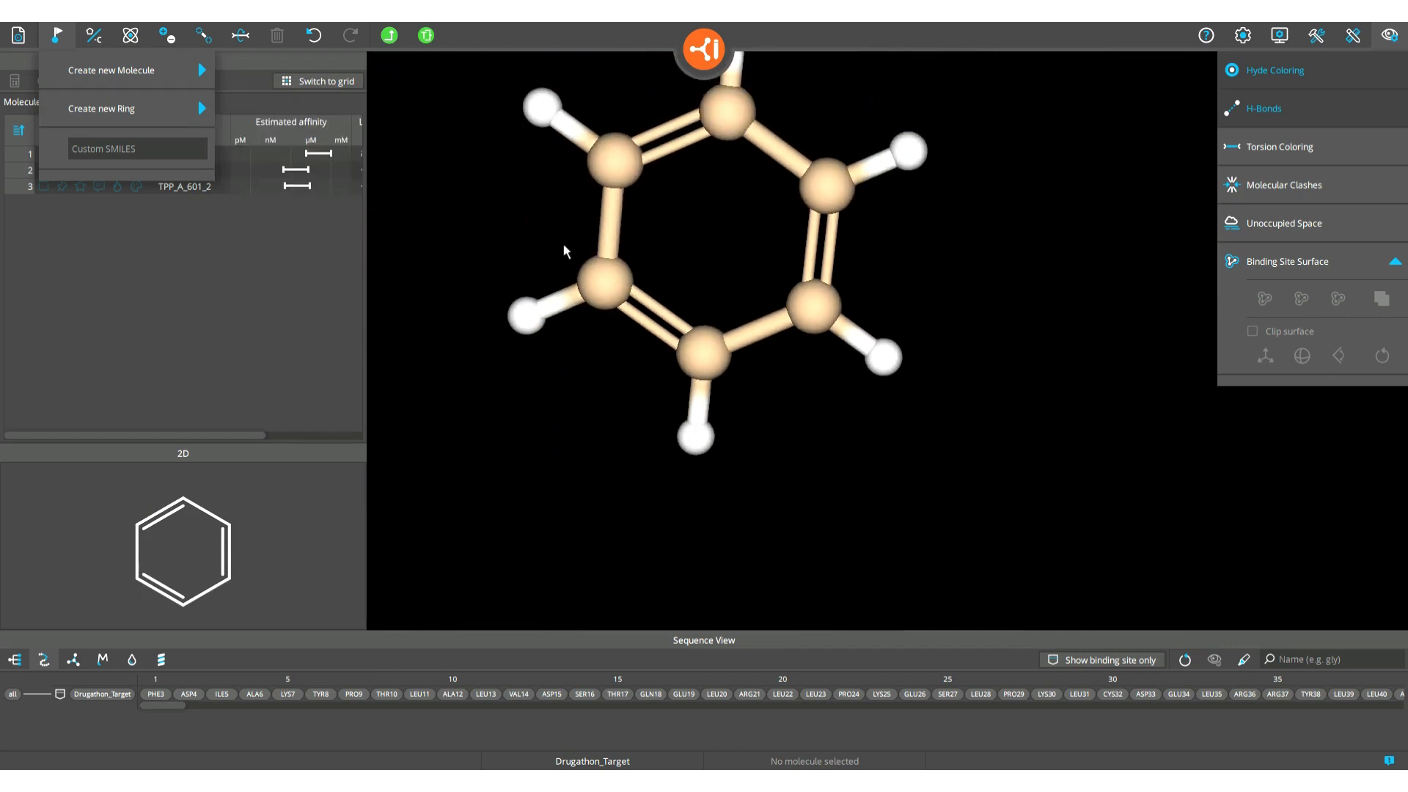
{"action": "middle_click_drag", "start_coordinate": [566, 219], "coordinate": [607, 294]}
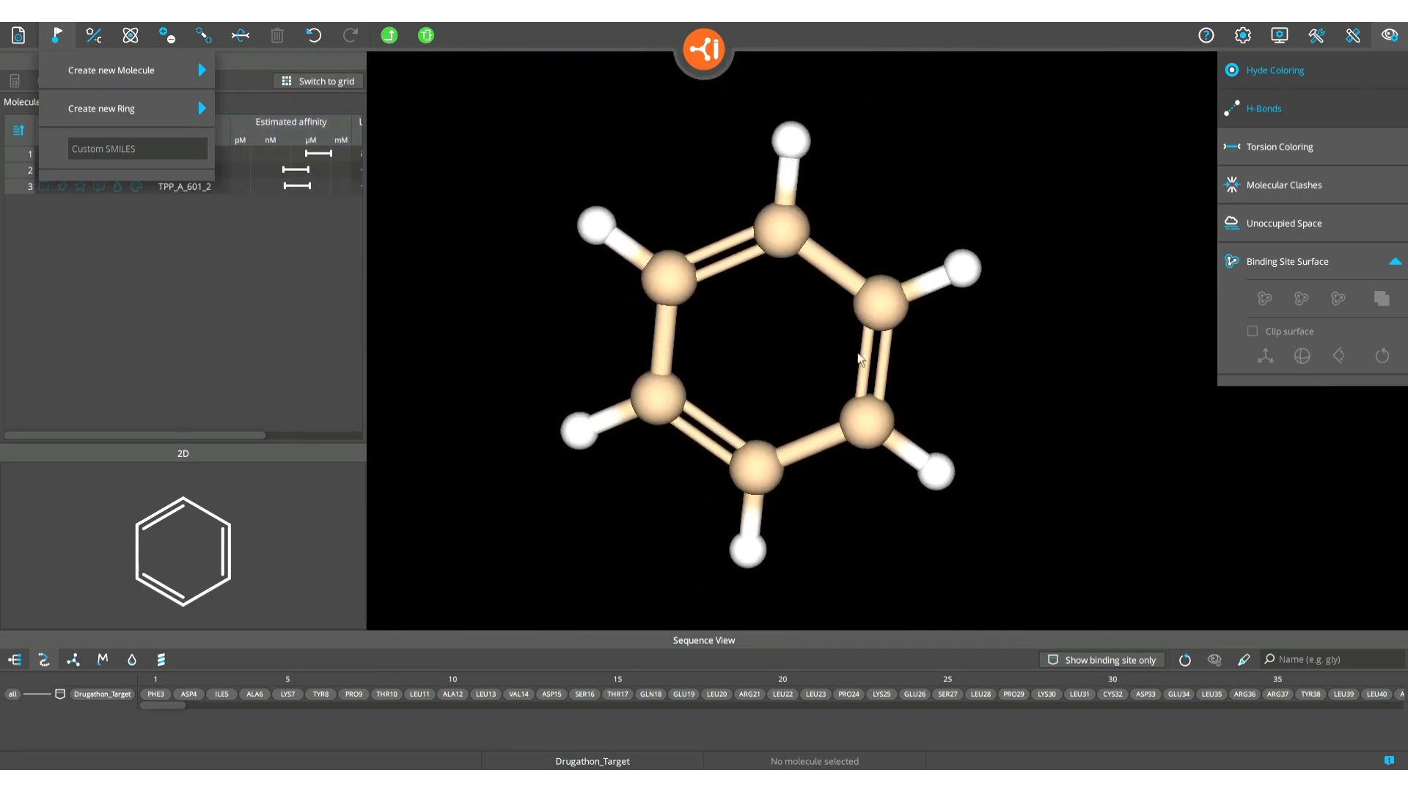
Step: Fuse a cyclopentane ring onto one of the benzene ring's double bonds
{"action": "left_click", "coordinate": [882, 360]}
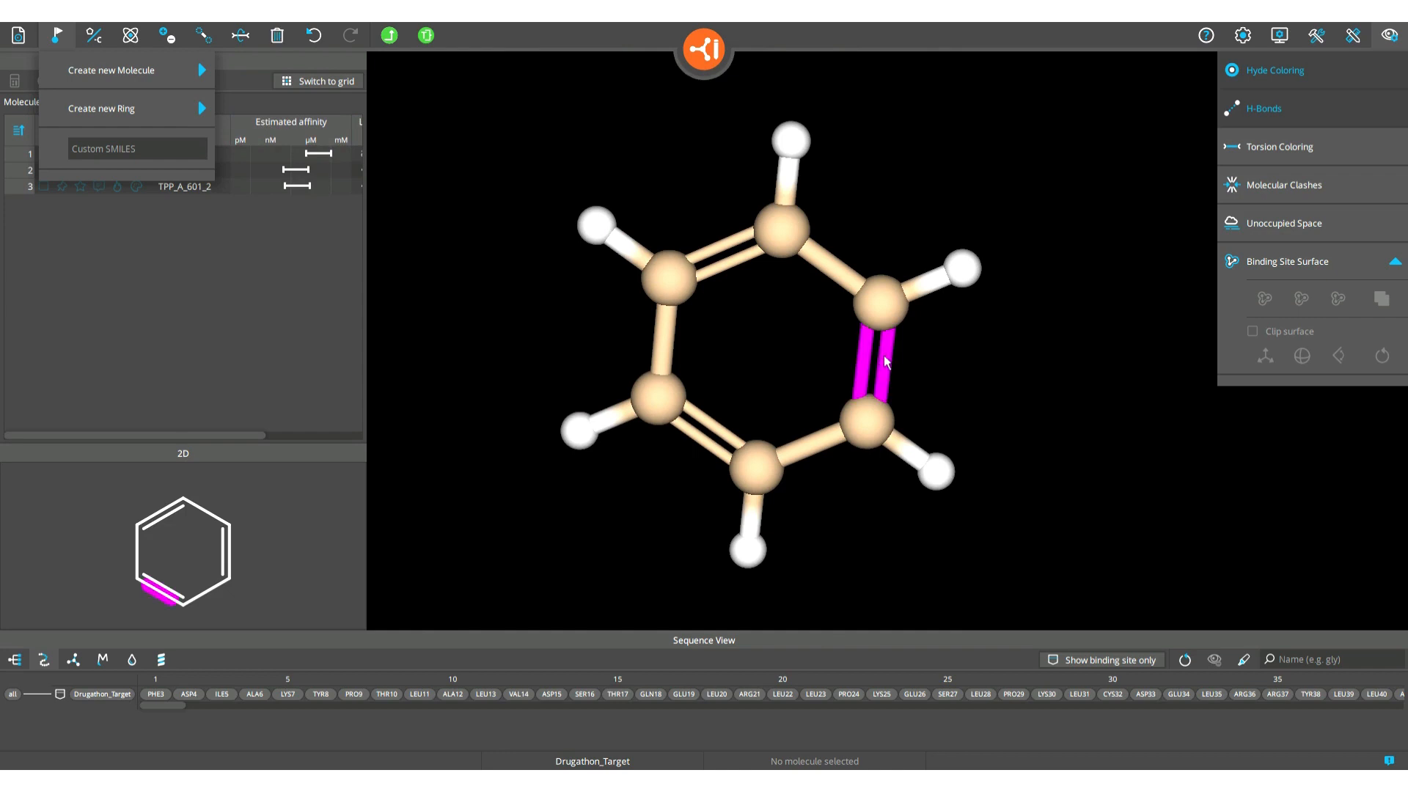
{"action": "right_click", "coordinate": [884, 357]}
{"action": "left_click", "coordinate": [59, 35]}
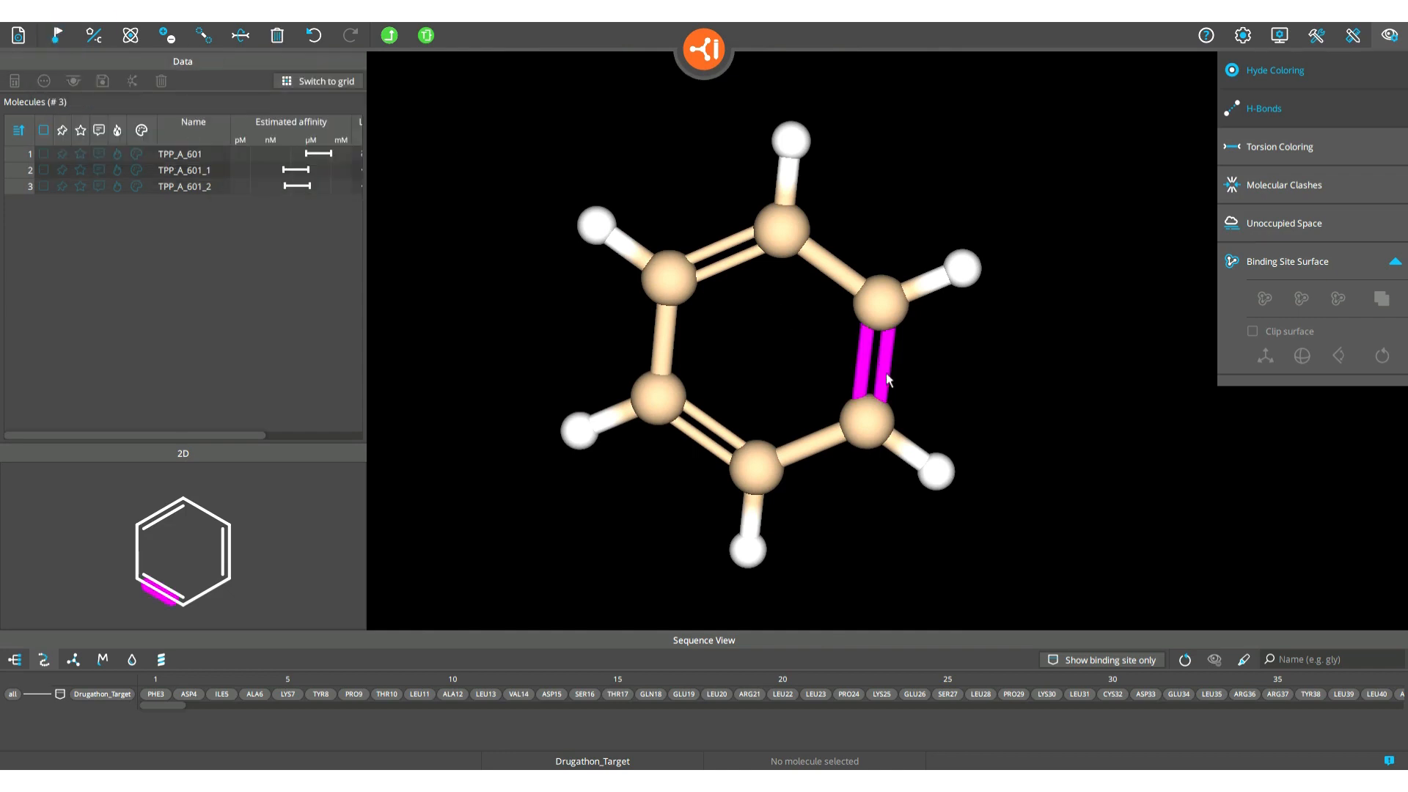
{"action": "right_click", "coordinate": [884, 348]}
{"action": "mouse_move", "coordinate": [952, 358]}
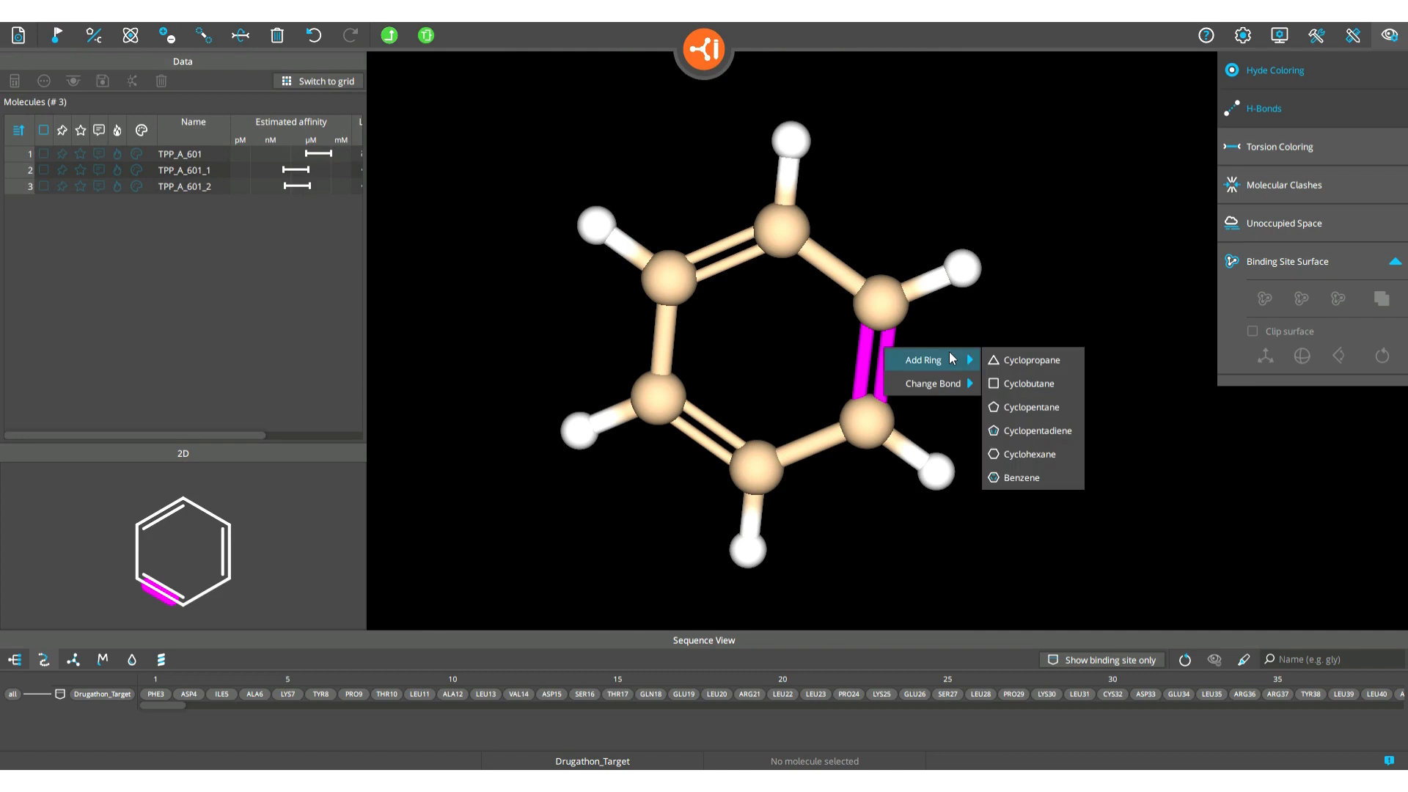
{"action": "left_click", "coordinate": [1028, 409]}
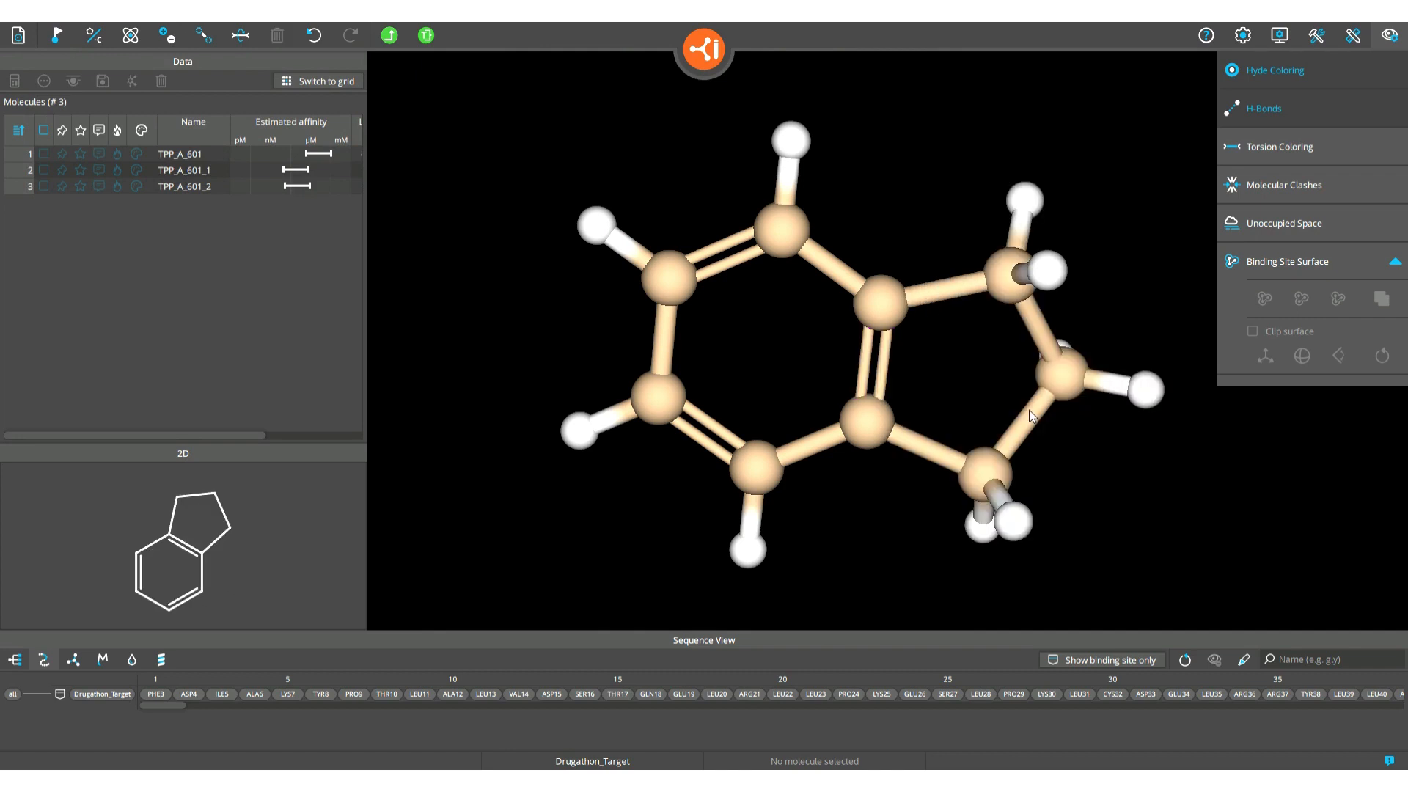
Step: Add a double-bonded oxygen to the five-membered ring carbon next to the ring fusion
{"action": "right_click", "coordinate": [984, 284]}
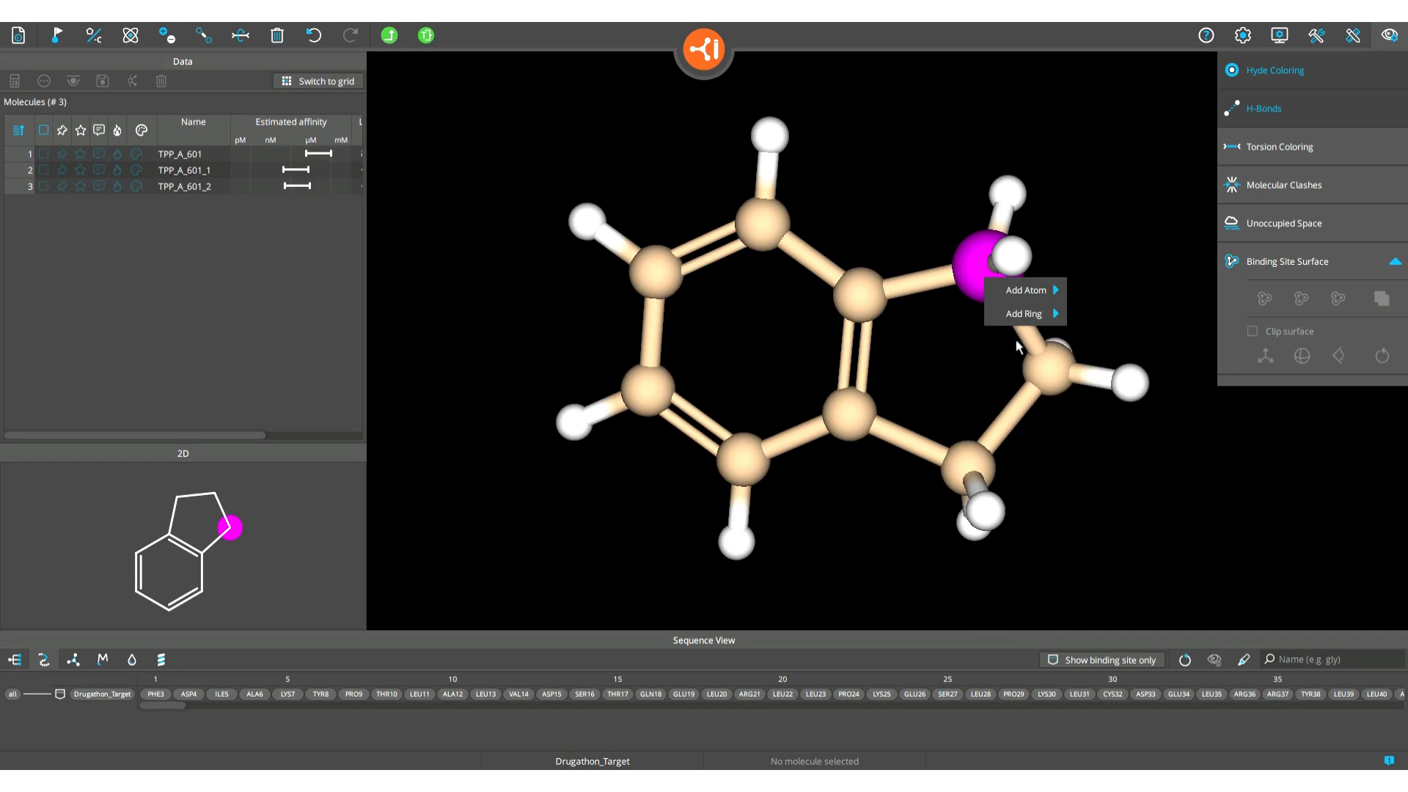
{"action": "mouse_move", "coordinate": [1034, 300]}
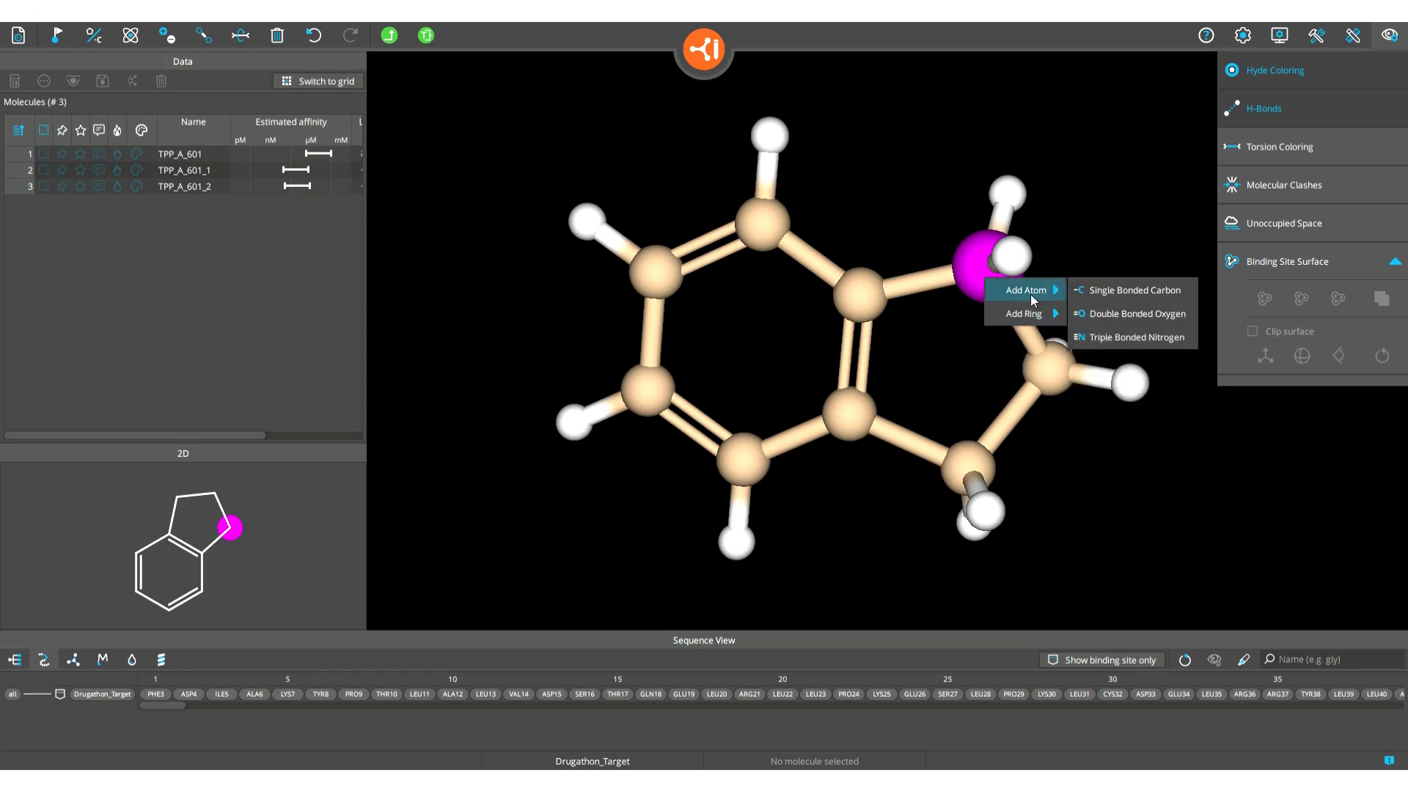
{"action": "left_click", "coordinate": [1121, 314]}
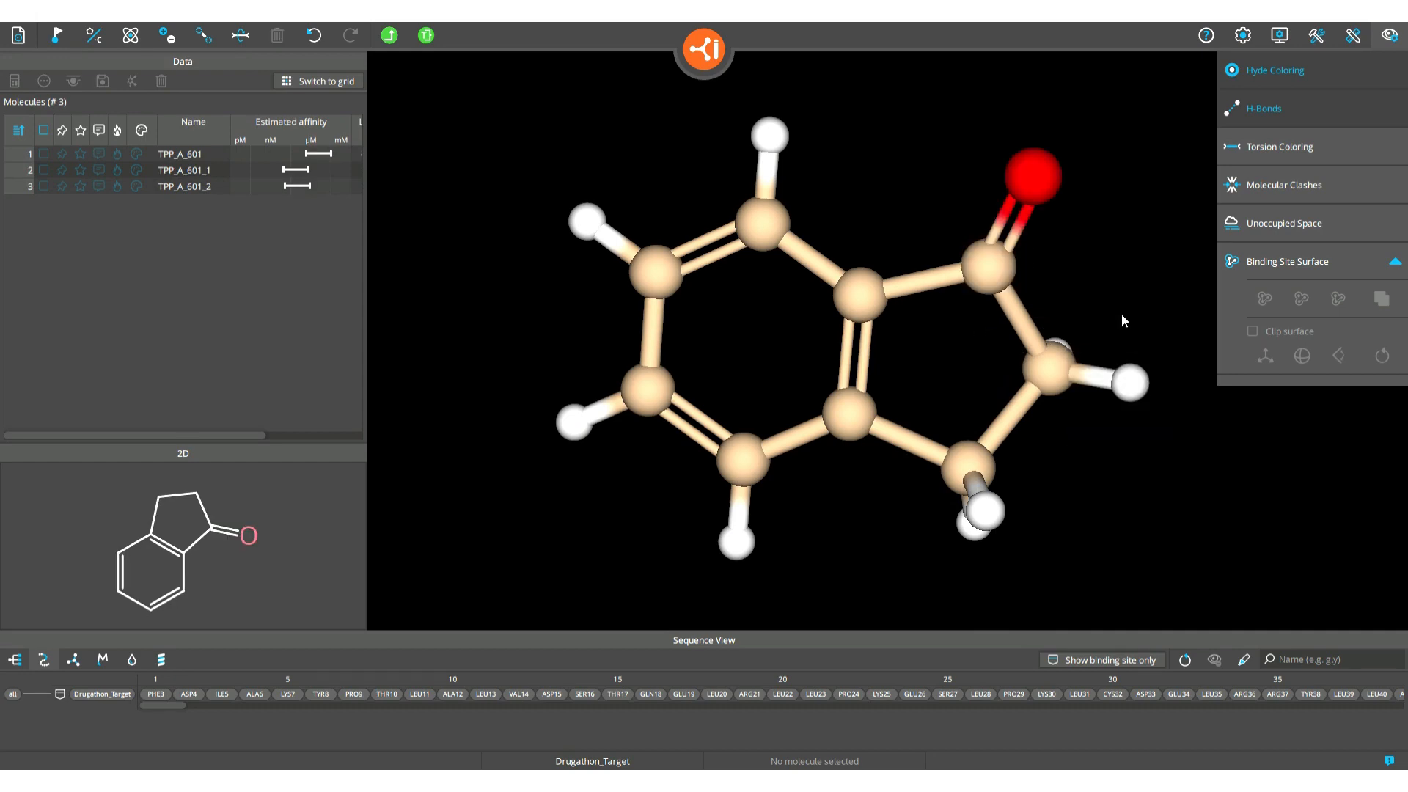
Step: Change the bond between the two remaining CH2 carbons of the five-membered ring to a double bond
{"action": "left_click", "coordinate": [1018, 415]}
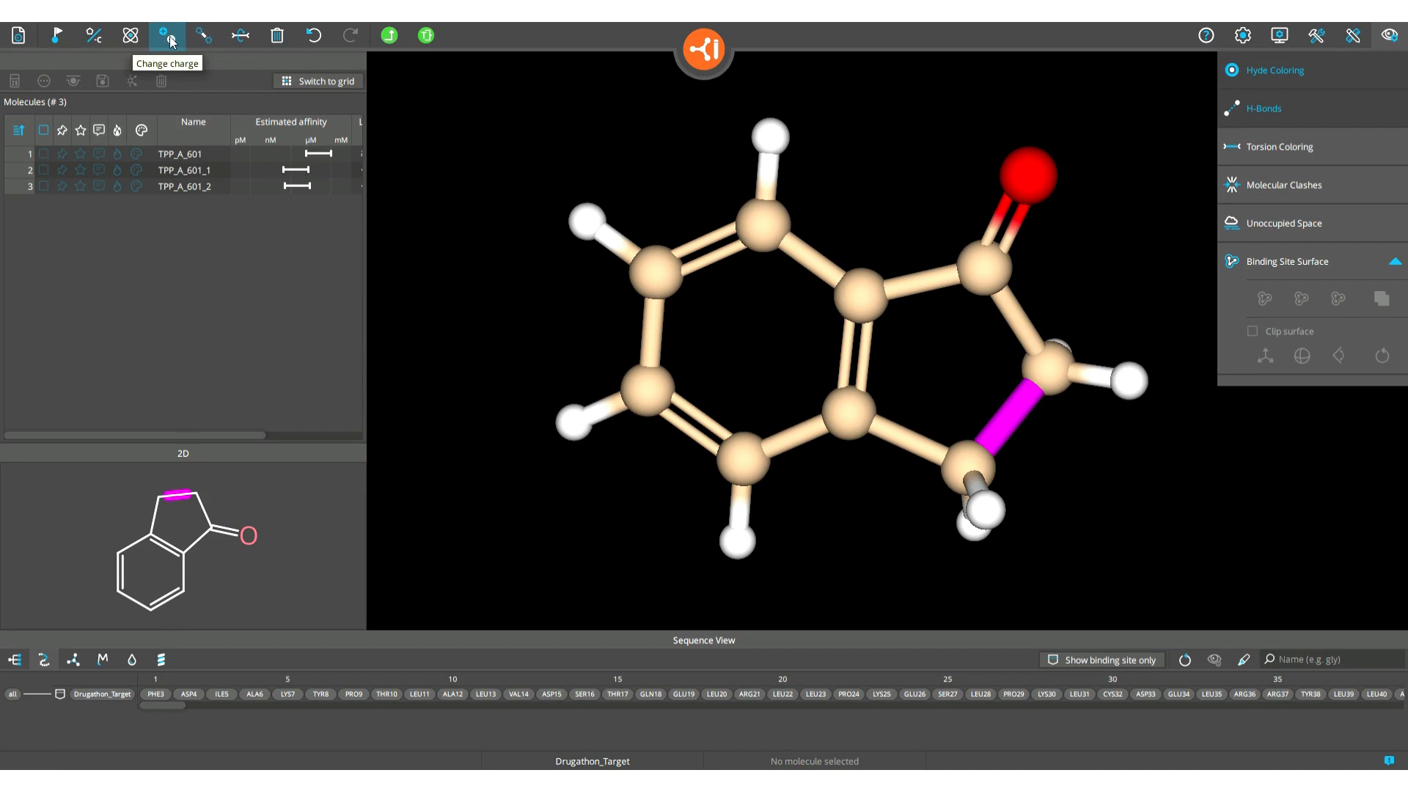
{"action": "left_click", "coordinate": [200, 38]}
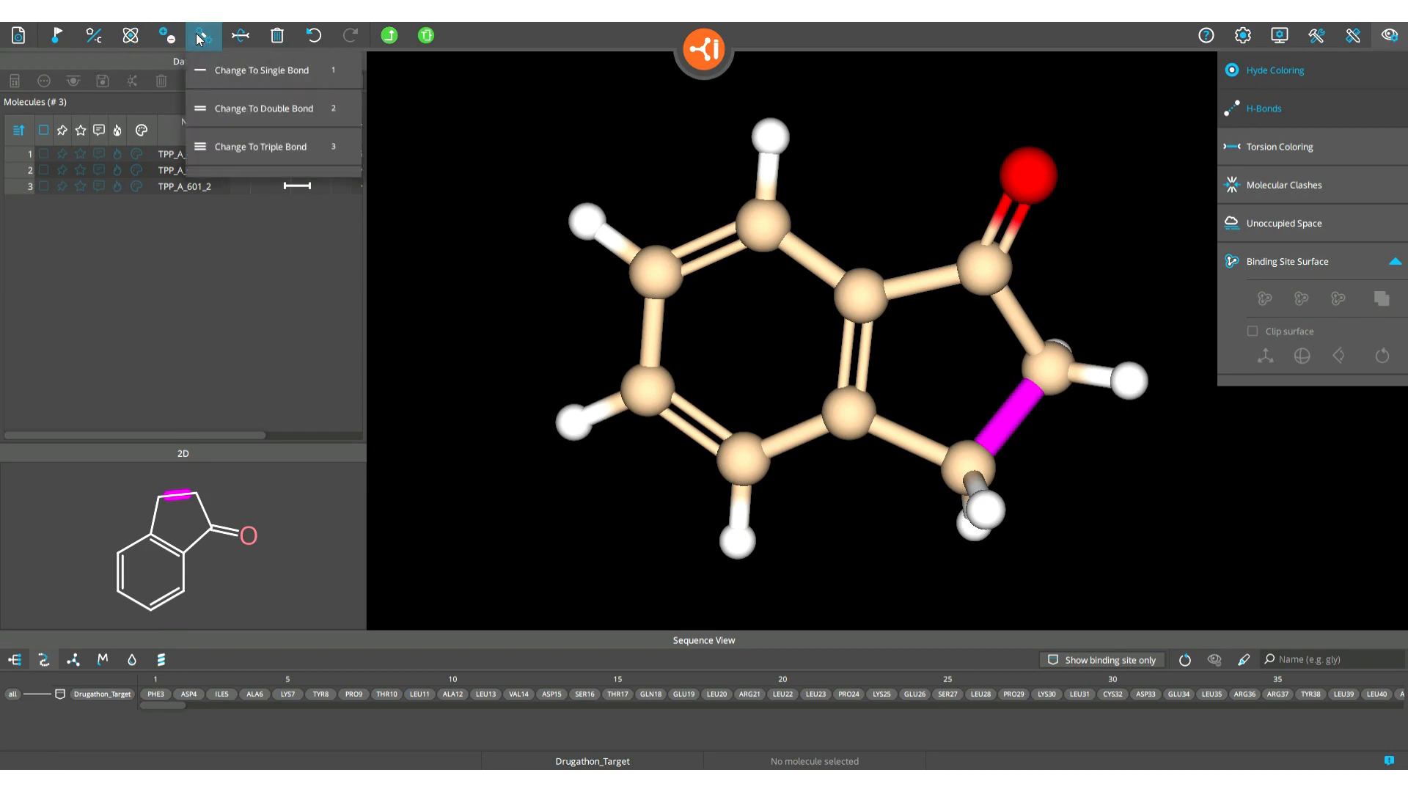
{"action": "left_click", "coordinate": [314, 118]}
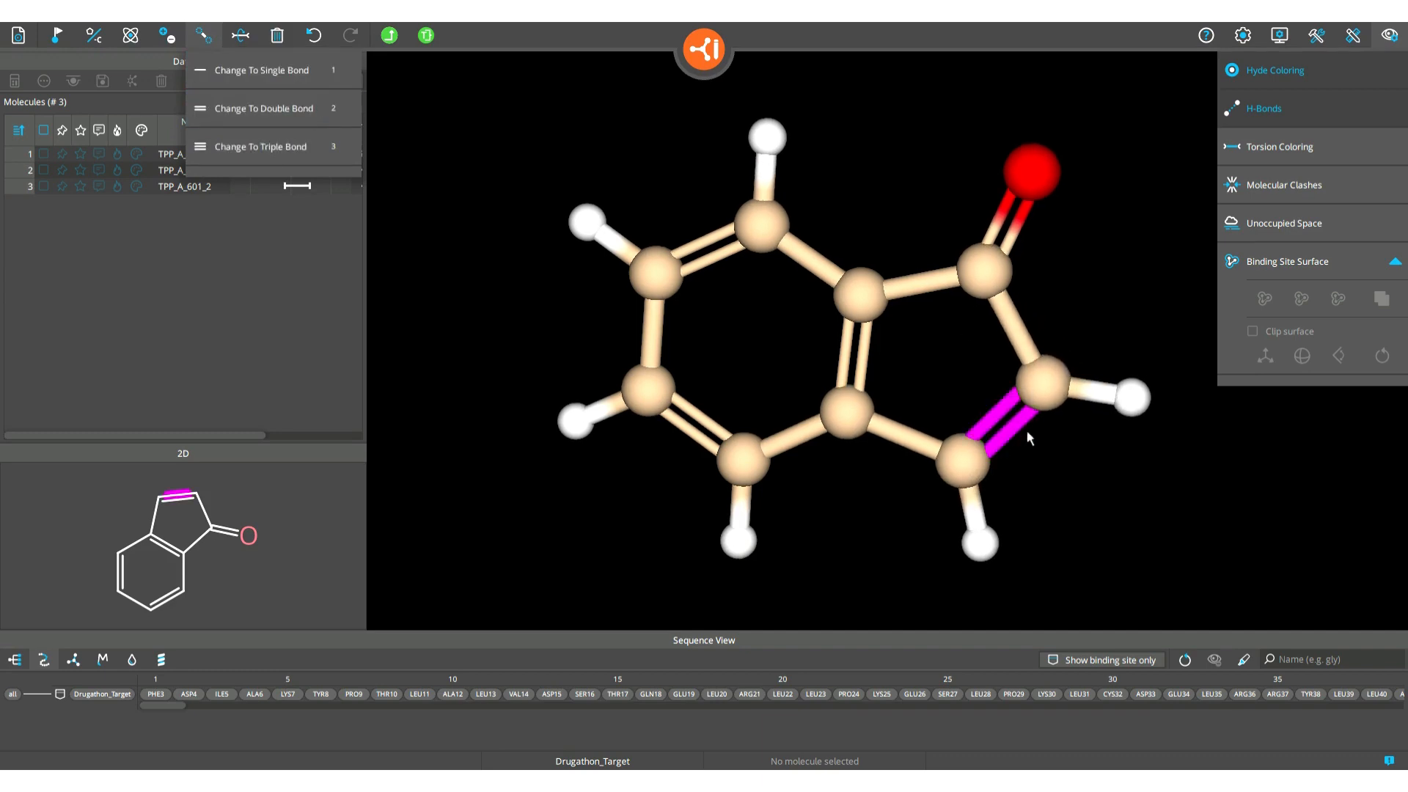
Step: Try different bond orders up to triple on the five-membered ring's carbon–carbon double bond and return it to double
{"action": "key", "text": "1"}
{"action": "left_click", "coordinate": [999, 434]}
{"action": "key", "text": "2"}
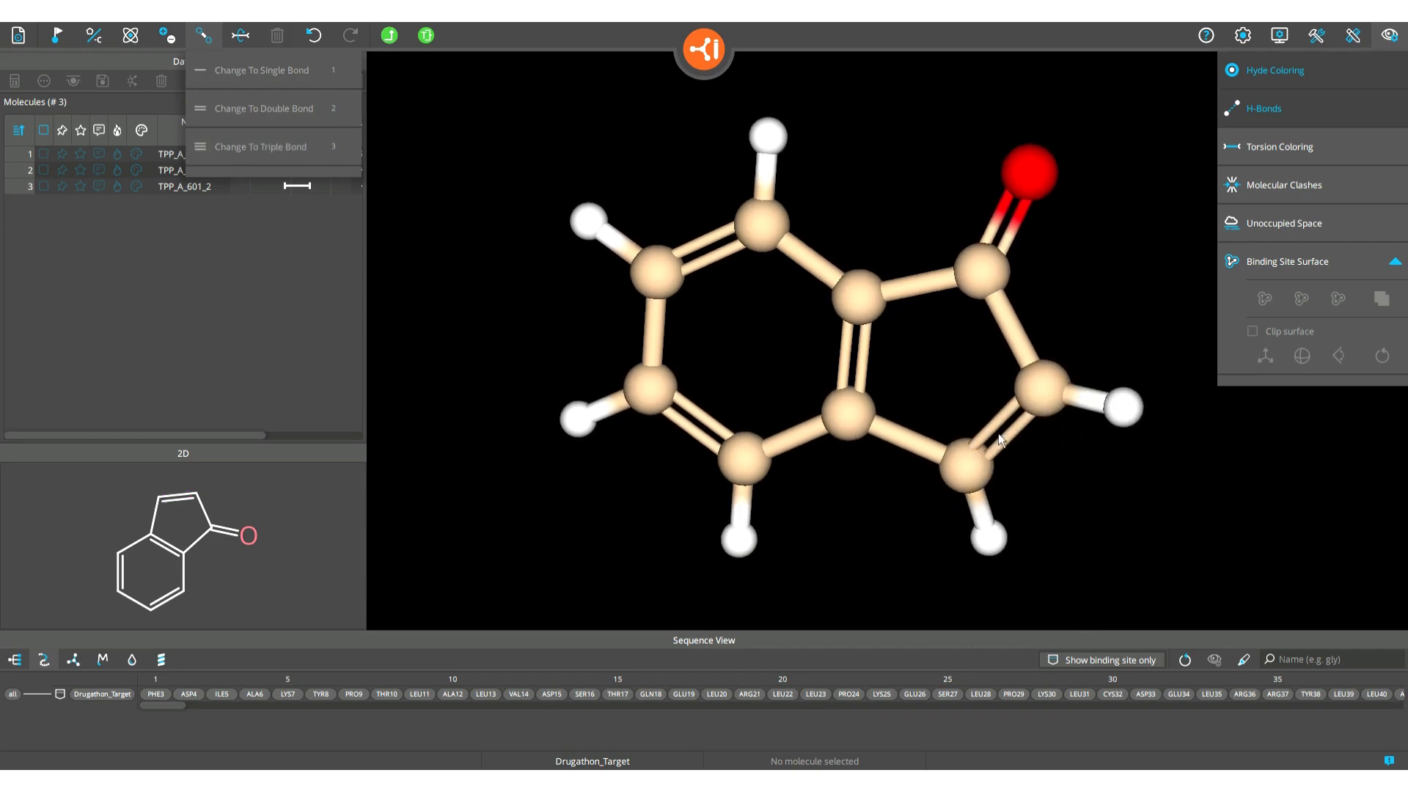
{"action": "left_click", "coordinate": [999, 438]}
{"action": "key", "text": "3"}
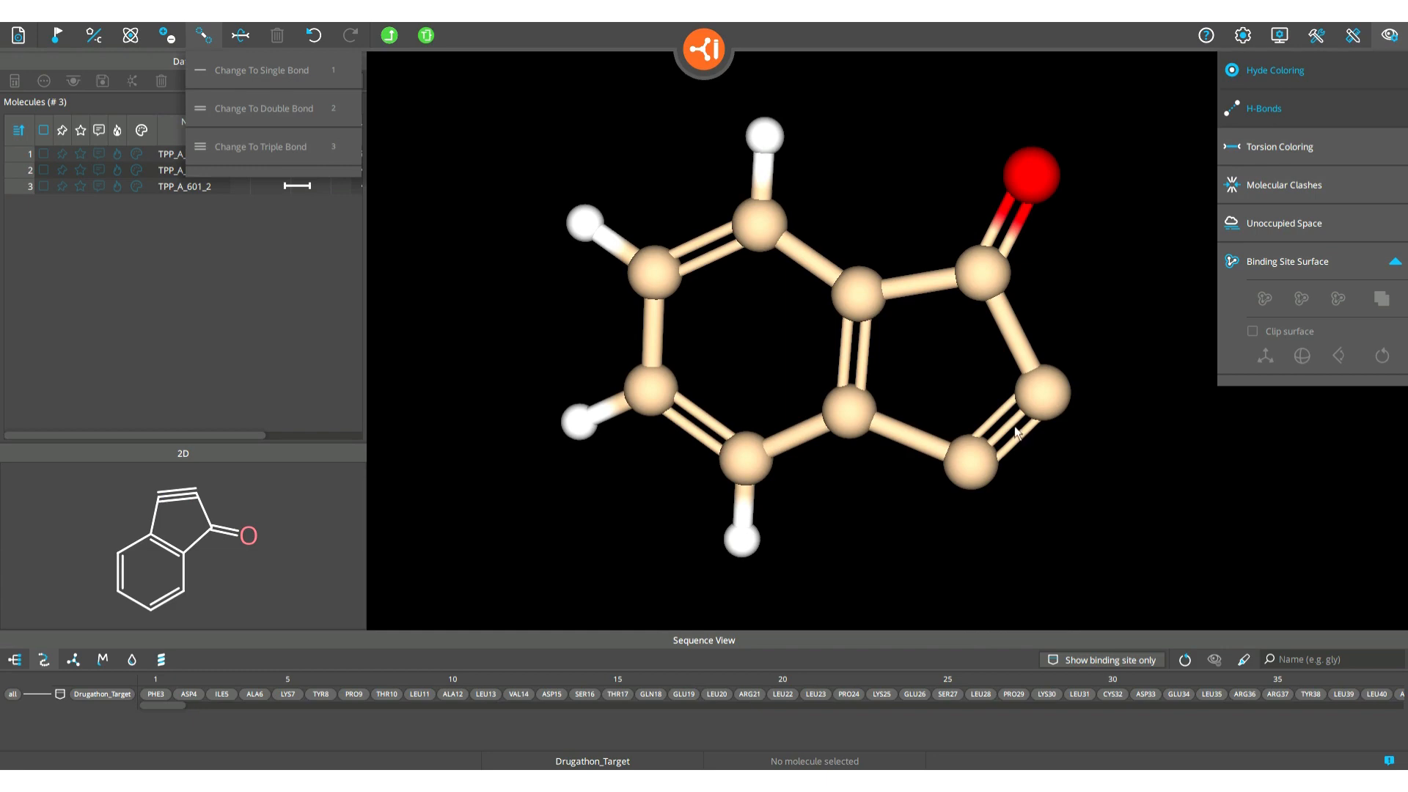
{"action": "left_click", "coordinate": [1017, 433]}
{"action": "key", "text": "2"}
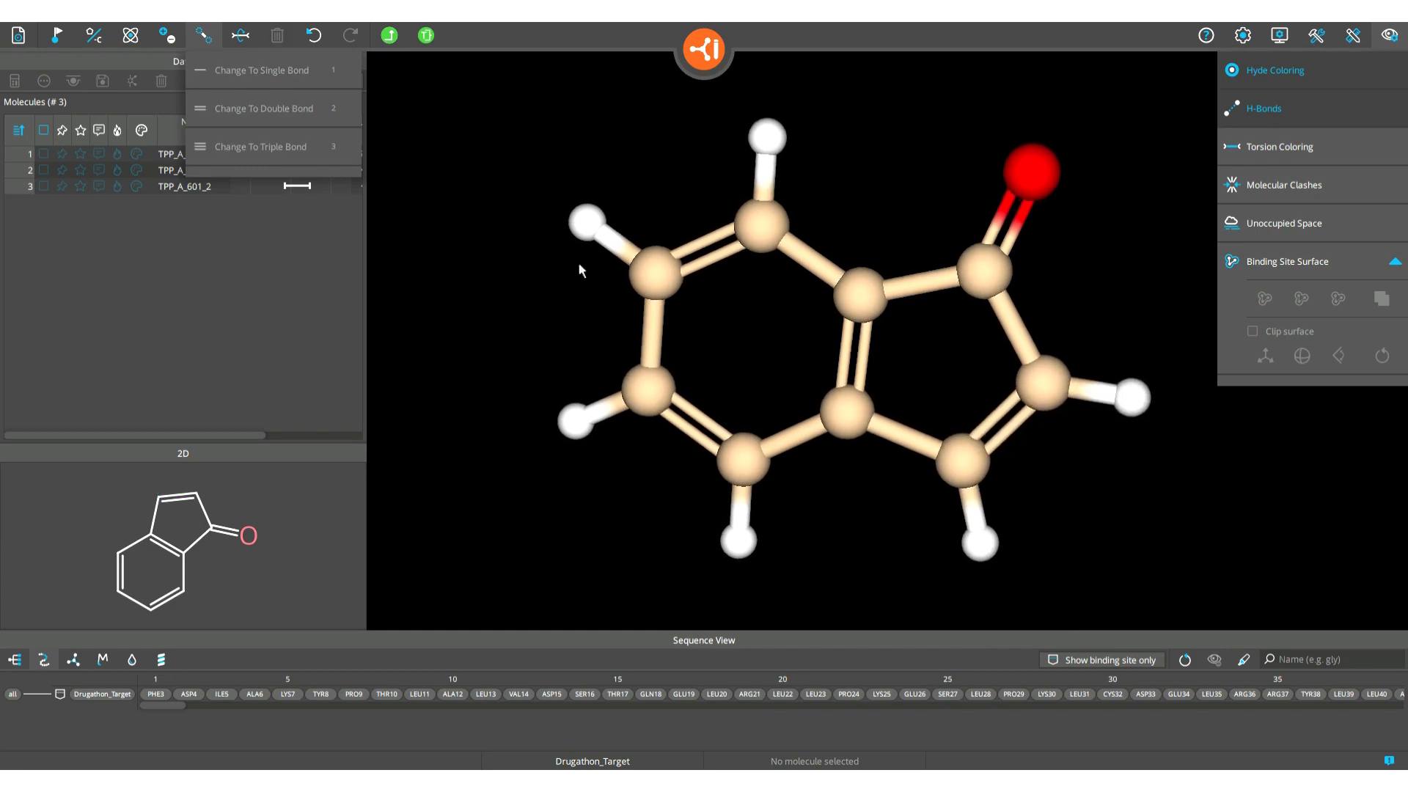
Step: Add the finished bicyclic ketone to the molecules table and view its placement relative to the protein
{"action": "left_click", "coordinate": [391, 39]}
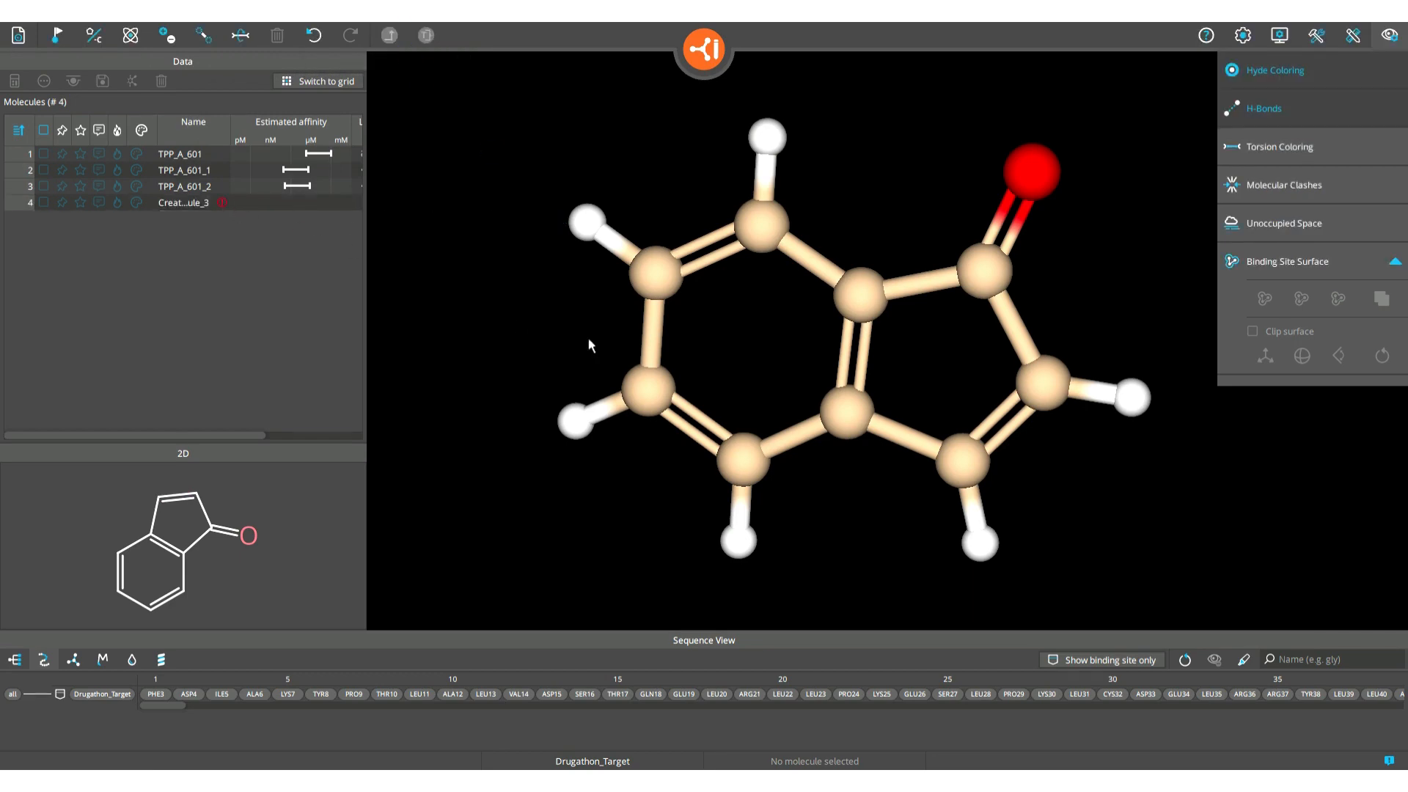
{"action": "scroll", "coordinate": [588, 337], "scroll_direction": "down", "scroll_amount": 5}
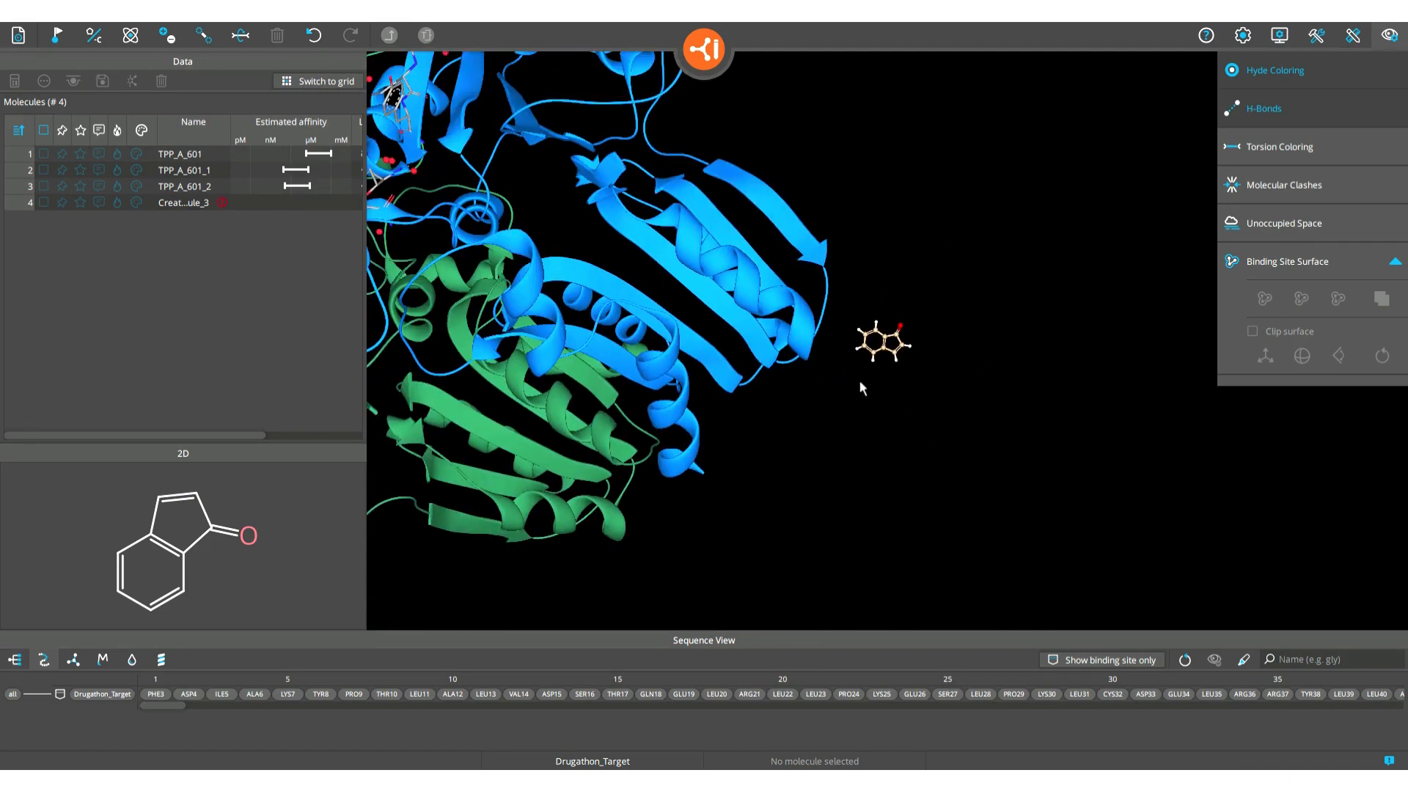
{"action": "mouse_move", "coordinate": [861, 382]}
{"action": "left_mouse_down"}
{"action": "mouse_move", "coordinate": [846, 376]}
{"action": "mouse_move", "coordinate": [866, 388]}
{"action": "mouse_move", "coordinate": [872, 375]}
{"action": "left_mouse_up"}
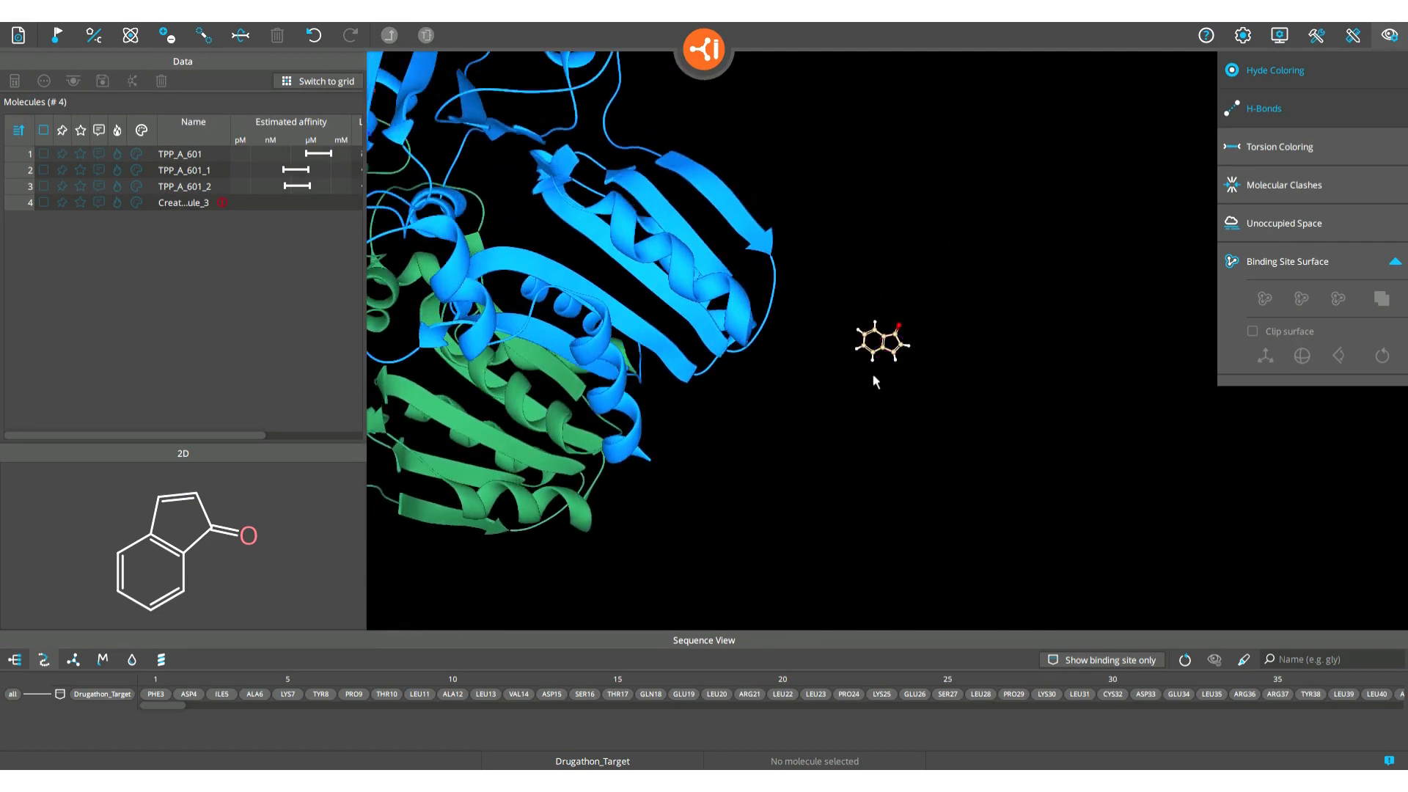
{"action": "scroll", "coordinate": [873, 367], "scroll_direction": "up", "scroll_amount": 4}
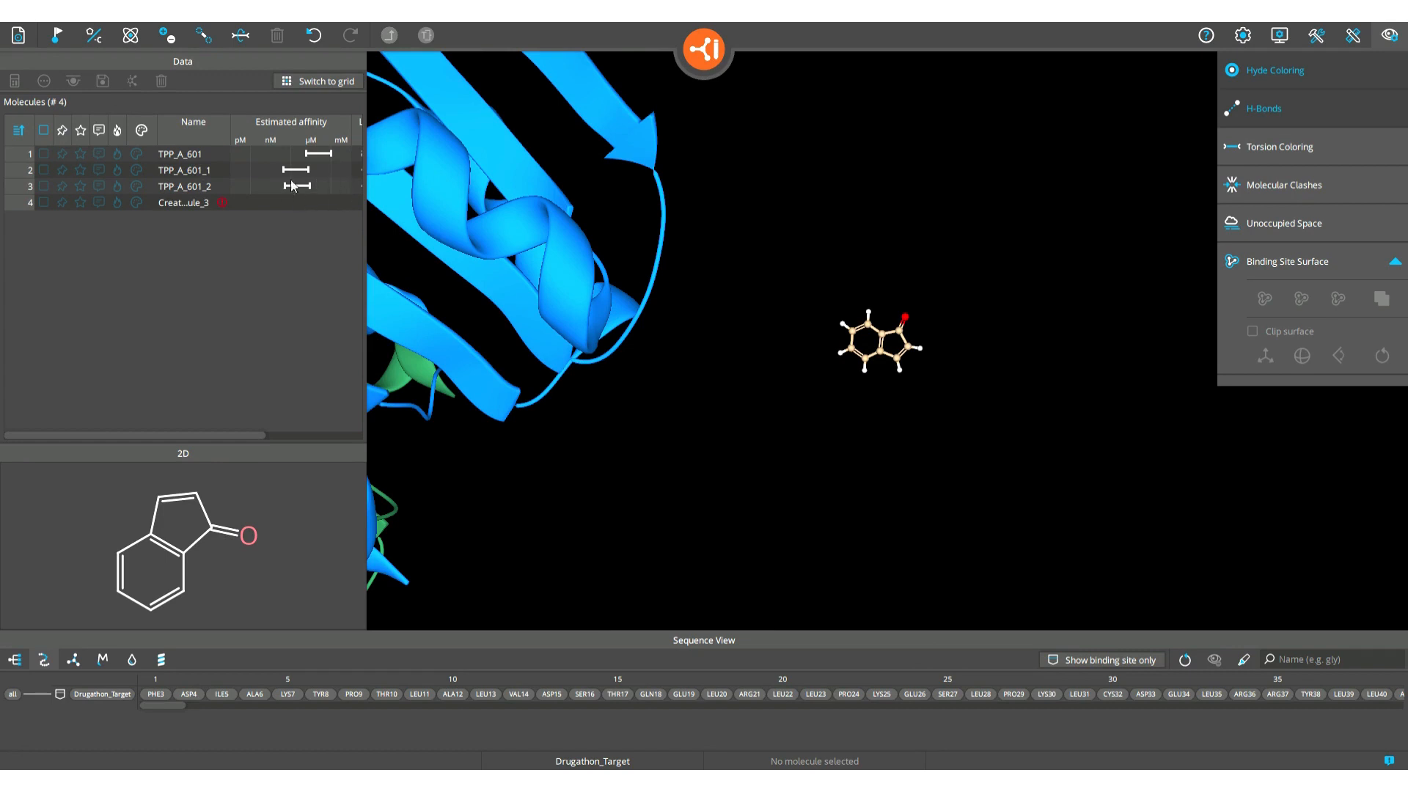
{"action": "scroll", "coordinate": [876, 391], "scroll_direction": "up", "scroll_amount": 5}
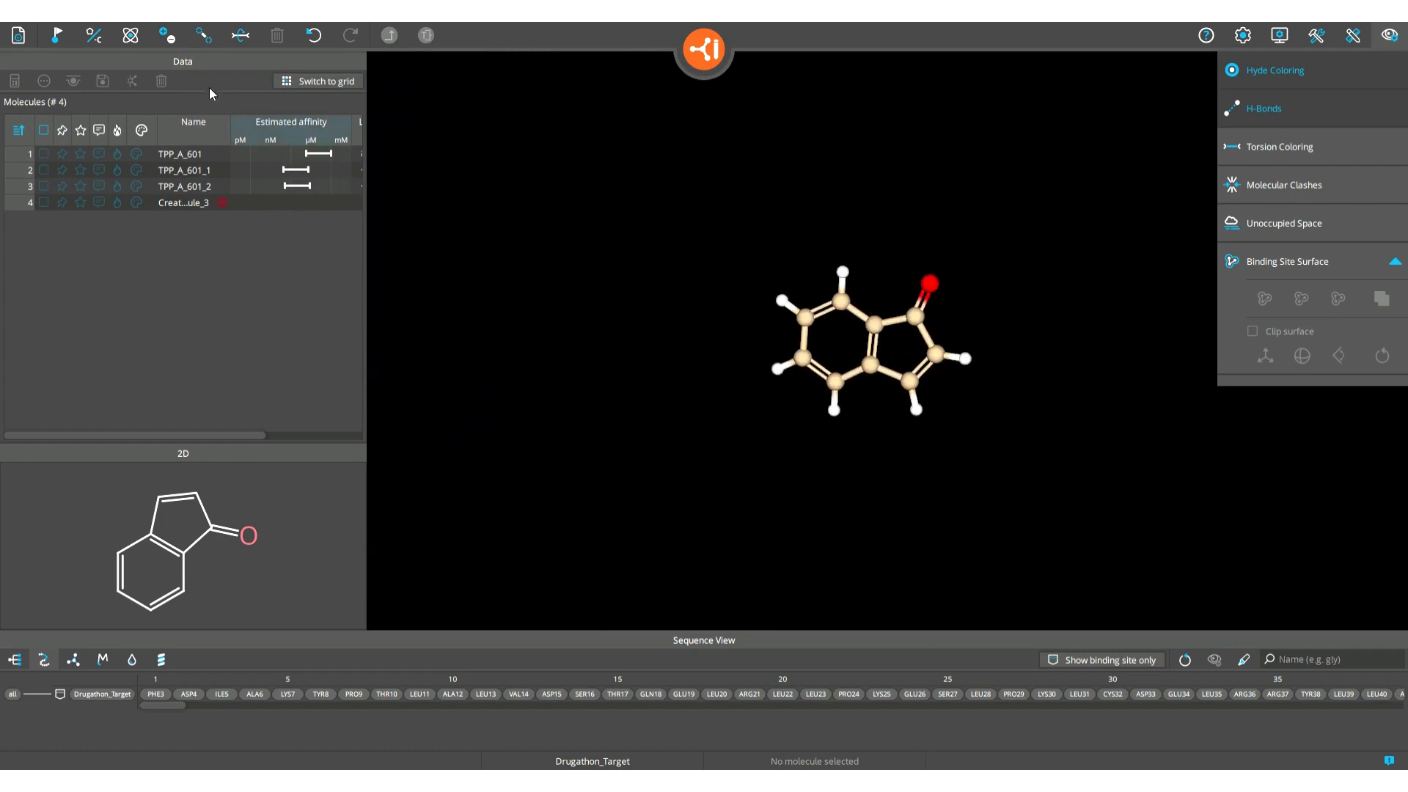
Step: Transfer the TPP_A_601 ligand to the Inspirator
{"action": "left_click", "coordinate": [143, 42]}
{"action": "left_click", "coordinate": [208, 157]}
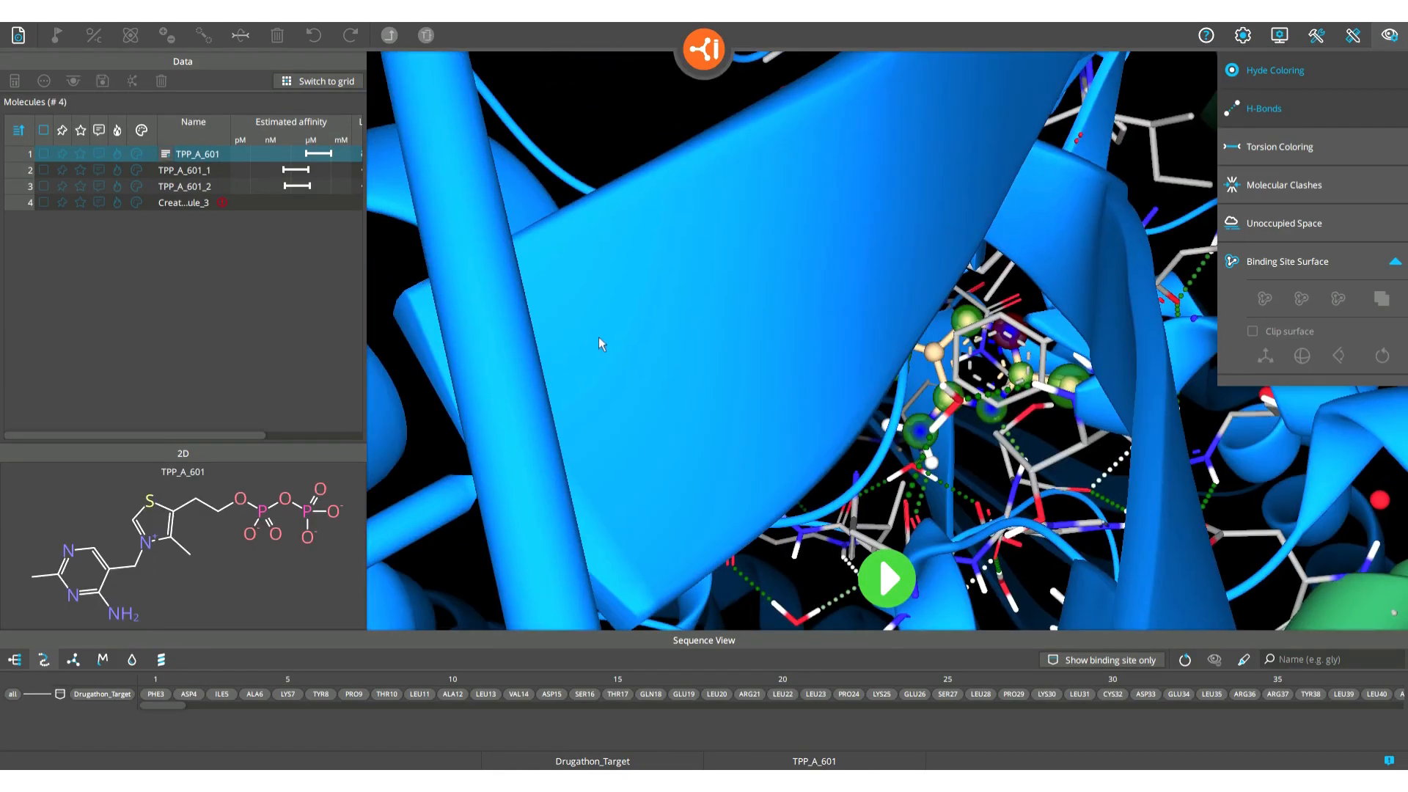
{"action": "left_click_drag", "start_coordinate": [600, 338], "coordinate": [633, 332]}
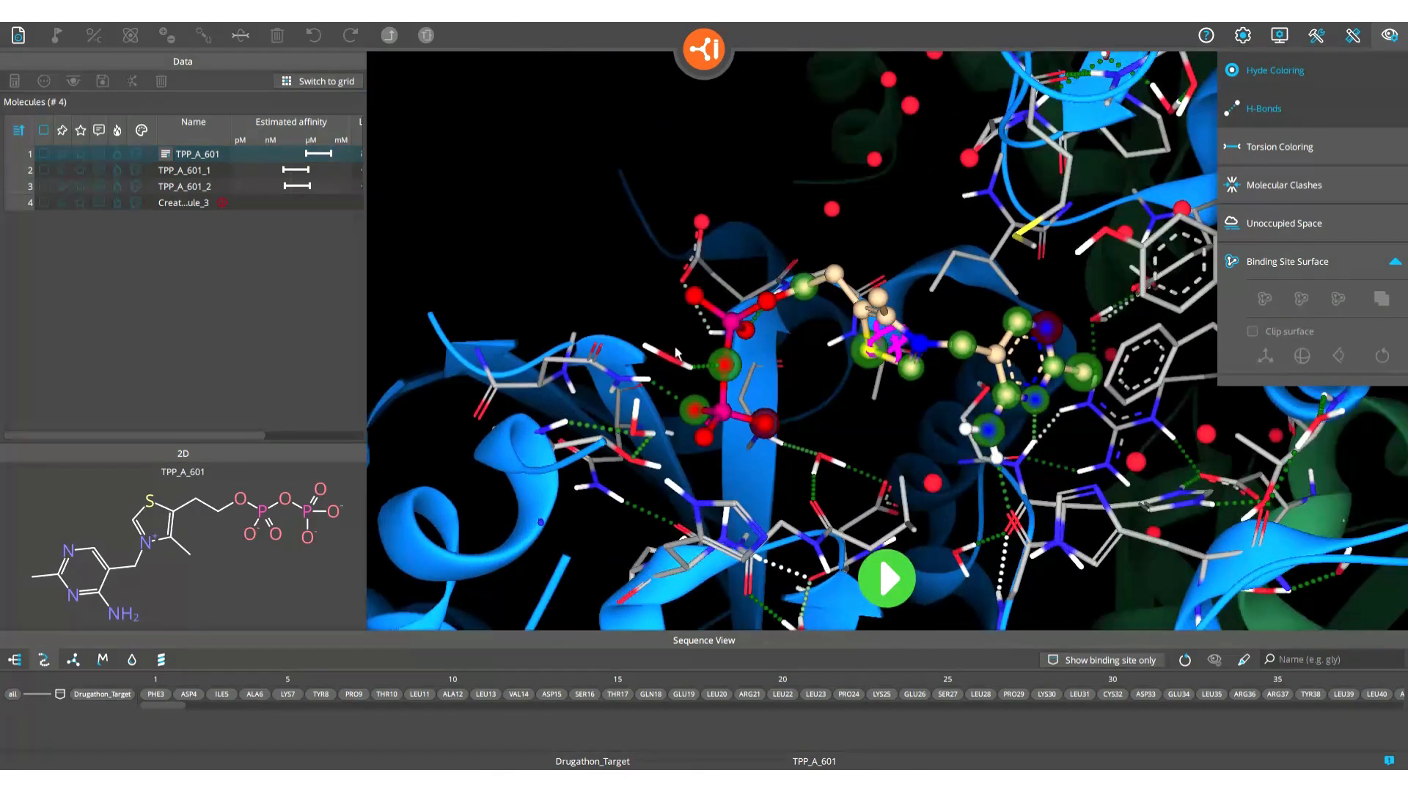
{"action": "right_click", "coordinate": [205, 159]}
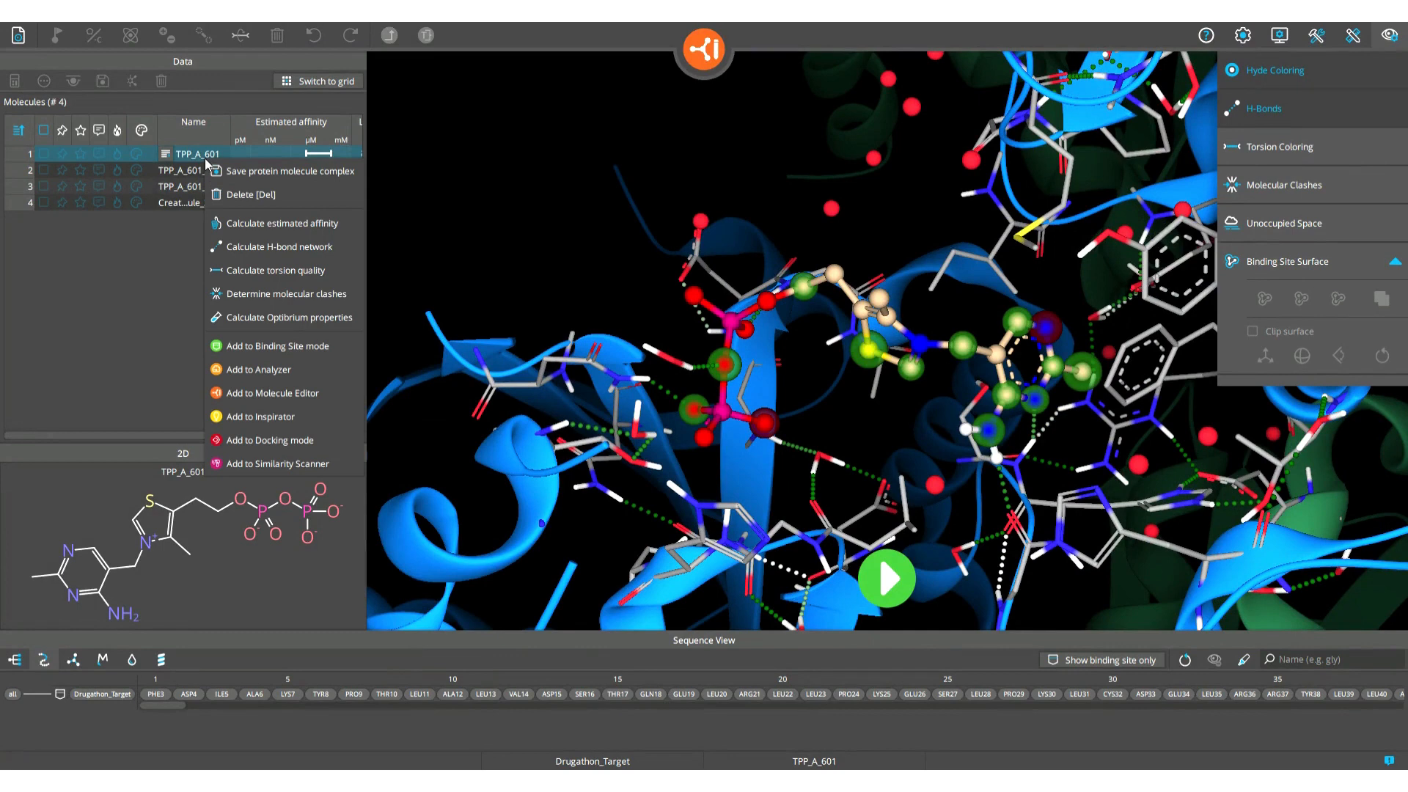
{"action": "left_click", "coordinate": [301, 417]}
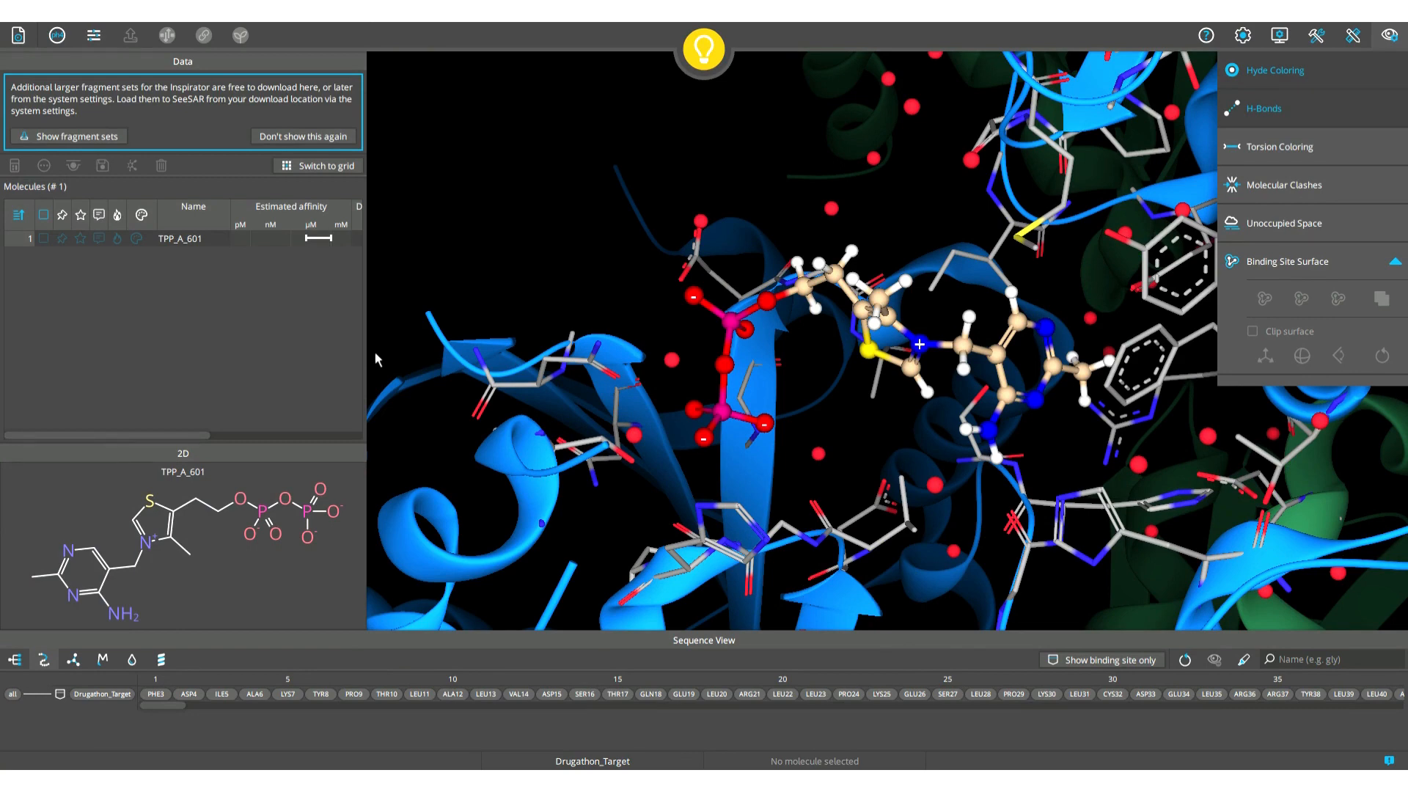
{"action": "left_click", "coordinate": [704, 49]}
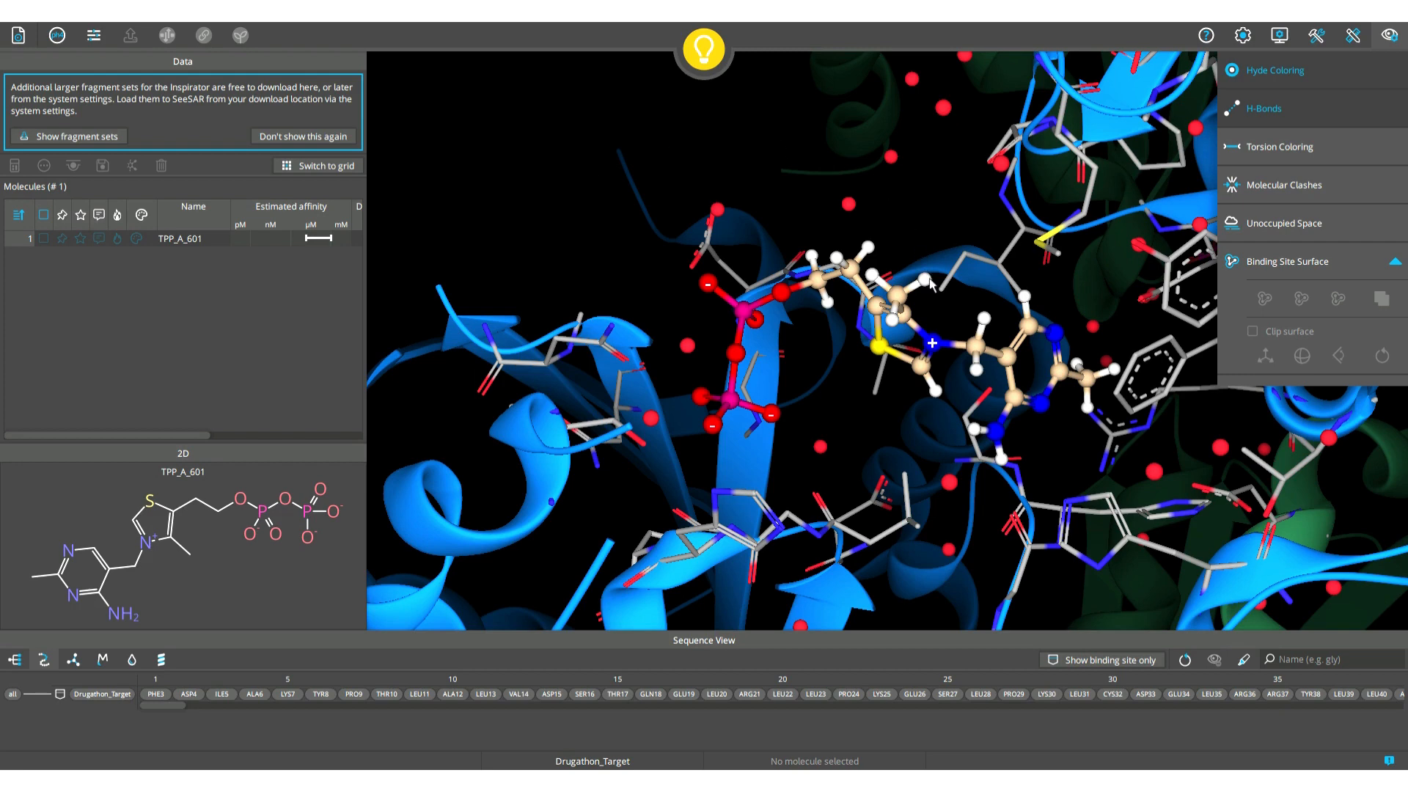
Step: Cut the bond between the thiazolium nitrogen and the CH2 linker, keeping the diphosphate side and discarding the aminopyrimidine side
{"action": "left_click", "coordinate": [955, 348]}
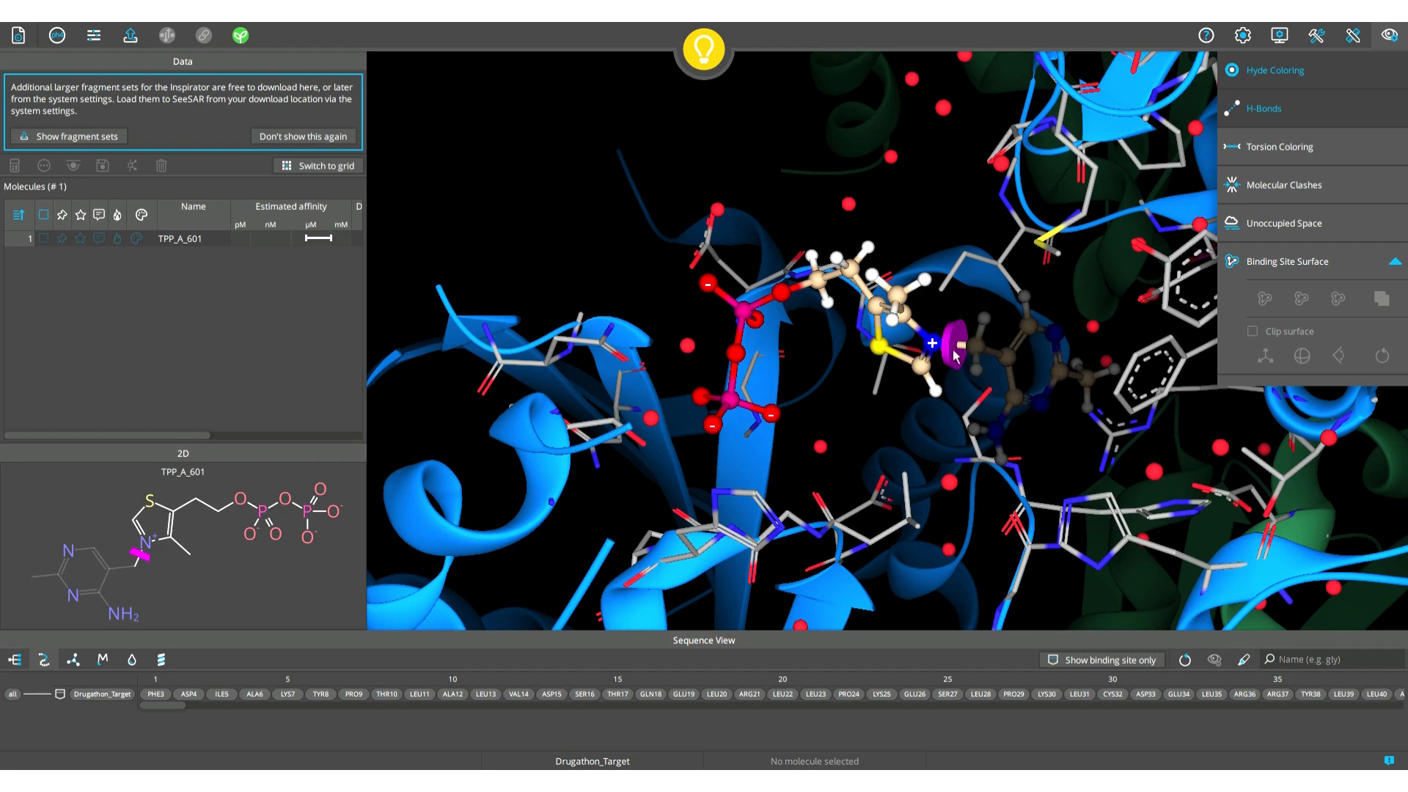
{"action": "left_click", "coordinate": [954, 346]}
{"action": "left_click", "coordinate": [954, 345]}
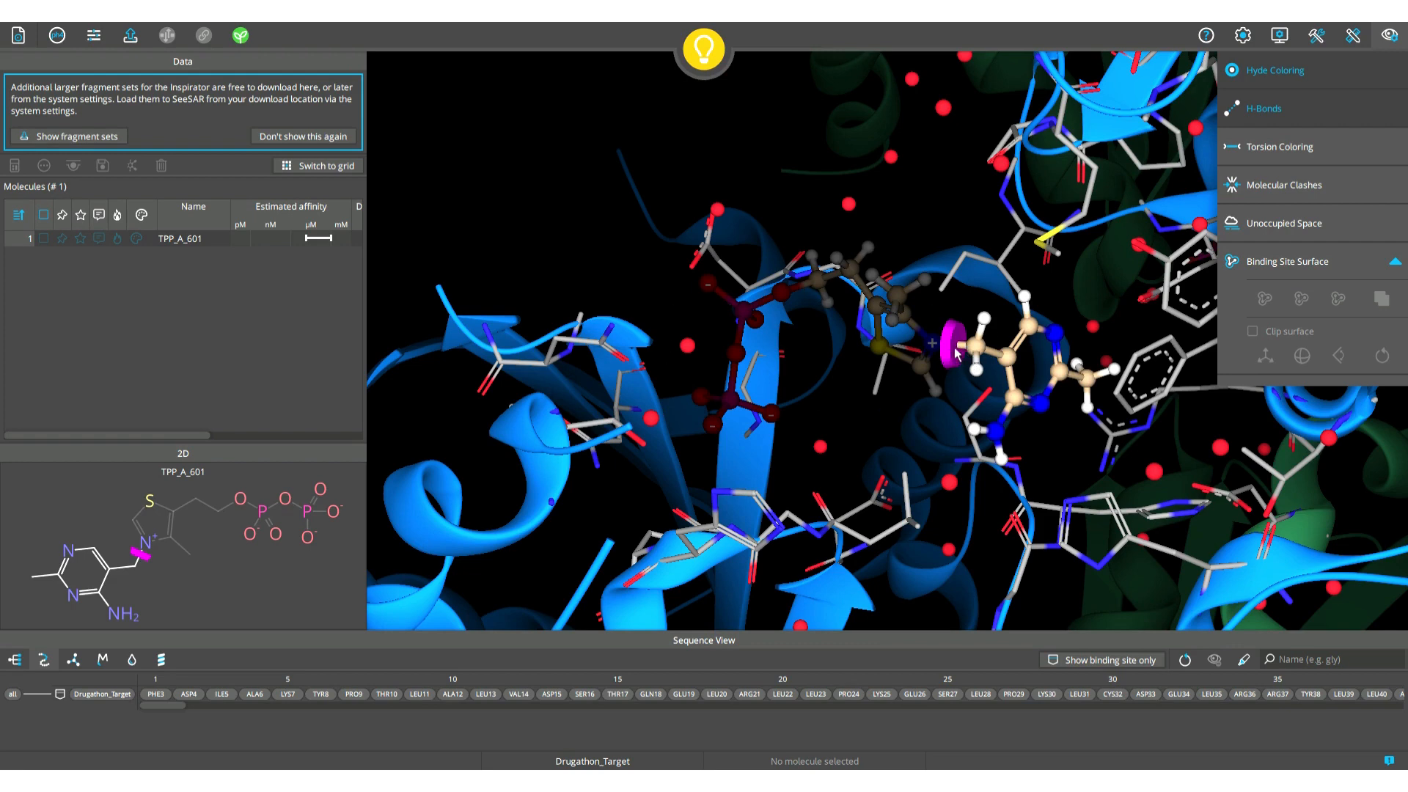
{"action": "left_click", "coordinate": [956, 352]}
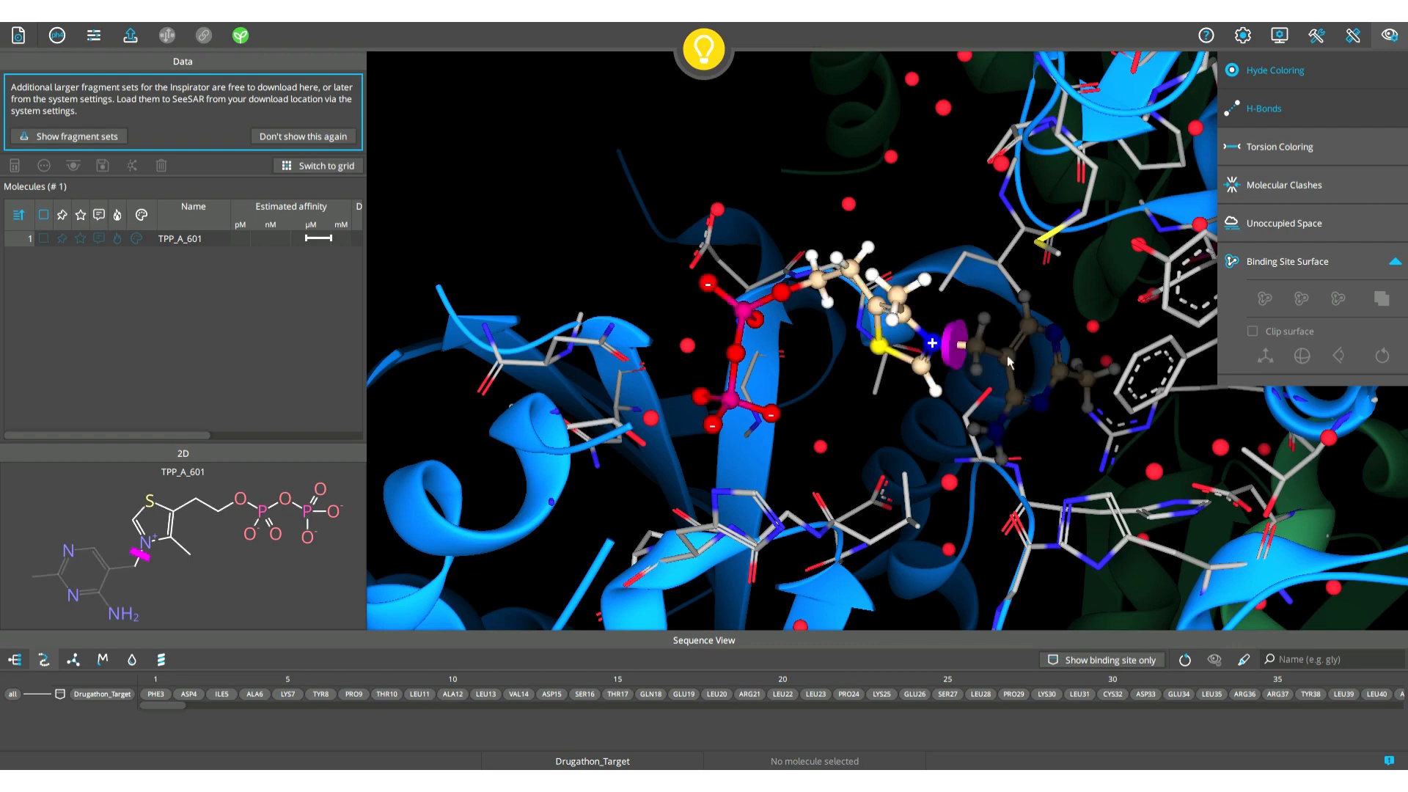
Step: Display the binding site surface around the ligand and grow new fragments from the cut bond into the pocket
{"action": "mouse_move", "coordinate": [1018, 372]}
{"action": "left_mouse_down"}
{"action": "mouse_move", "coordinate": [1006, 371]}
{"action": "mouse_move", "coordinate": [1027, 378]}
{"action": "left_mouse_up"}
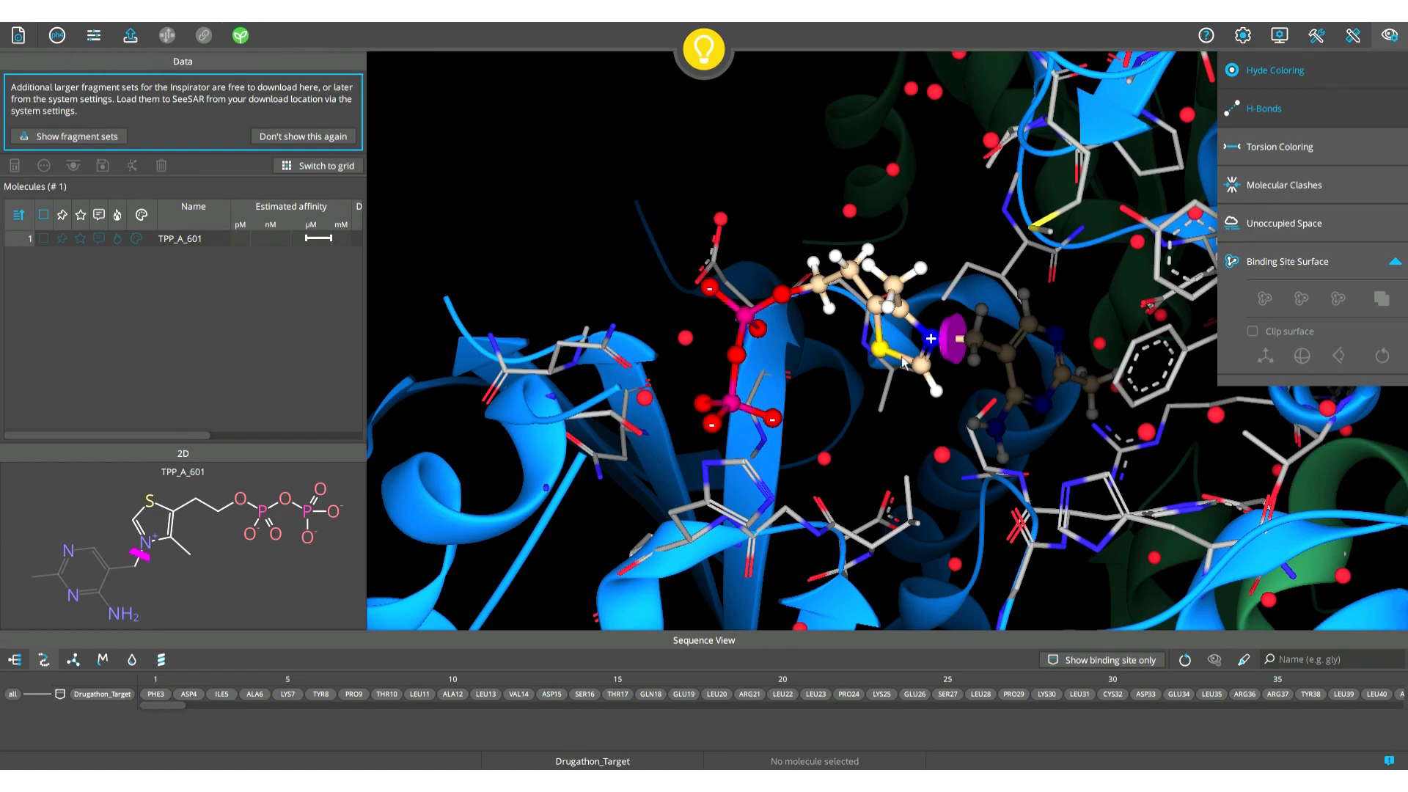
{"action": "right_click_drag", "start_coordinate": [920, 366], "coordinate": [928, 372]}
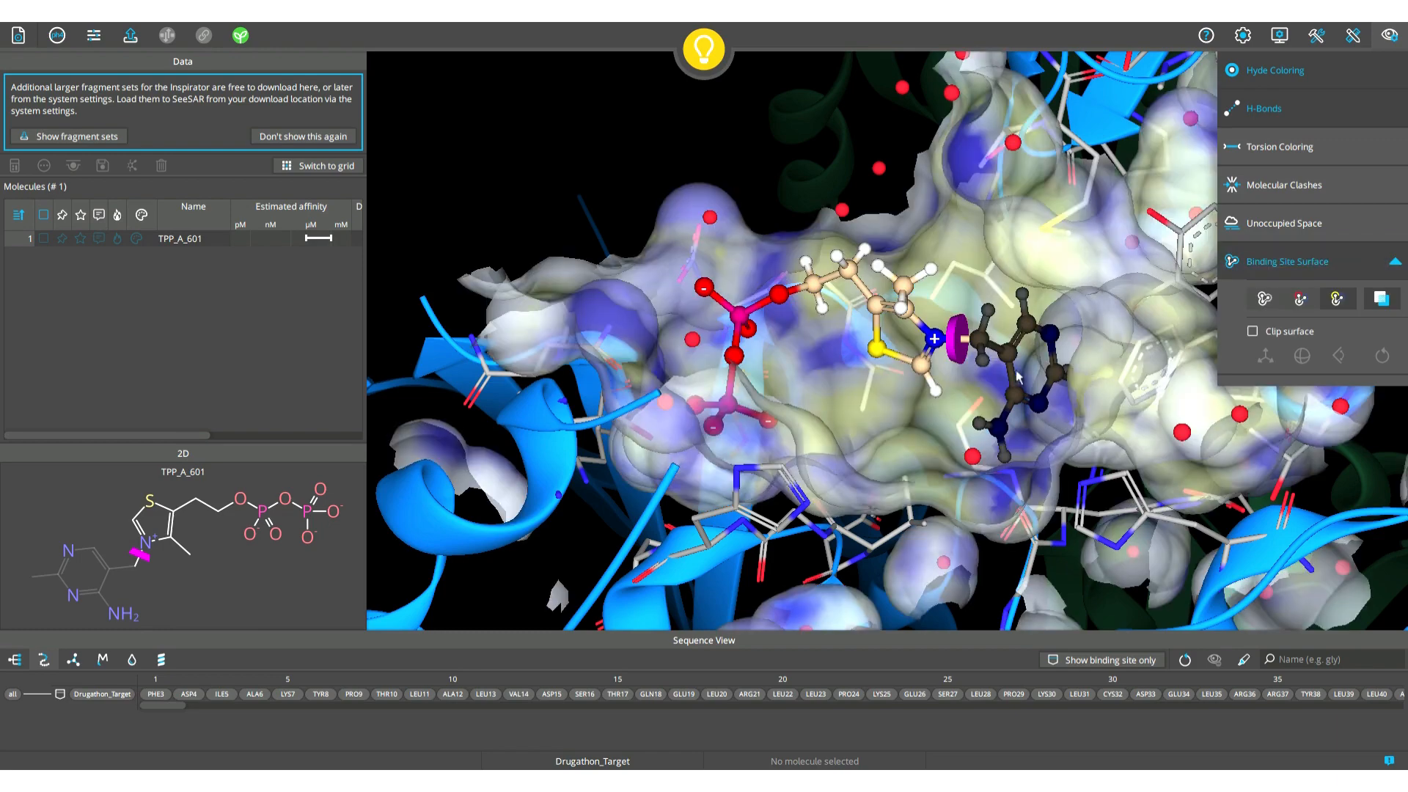
{"action": "mouse_move", "coordinate": [1015, 373]}
{"action": "right_mouse_down"}
{"action": "mouse_move", "coordinate": [1054, 375]}
{"action": "mouse_move", "coordinate": [1027, 326]}
{"action": "right_mouse_up"}
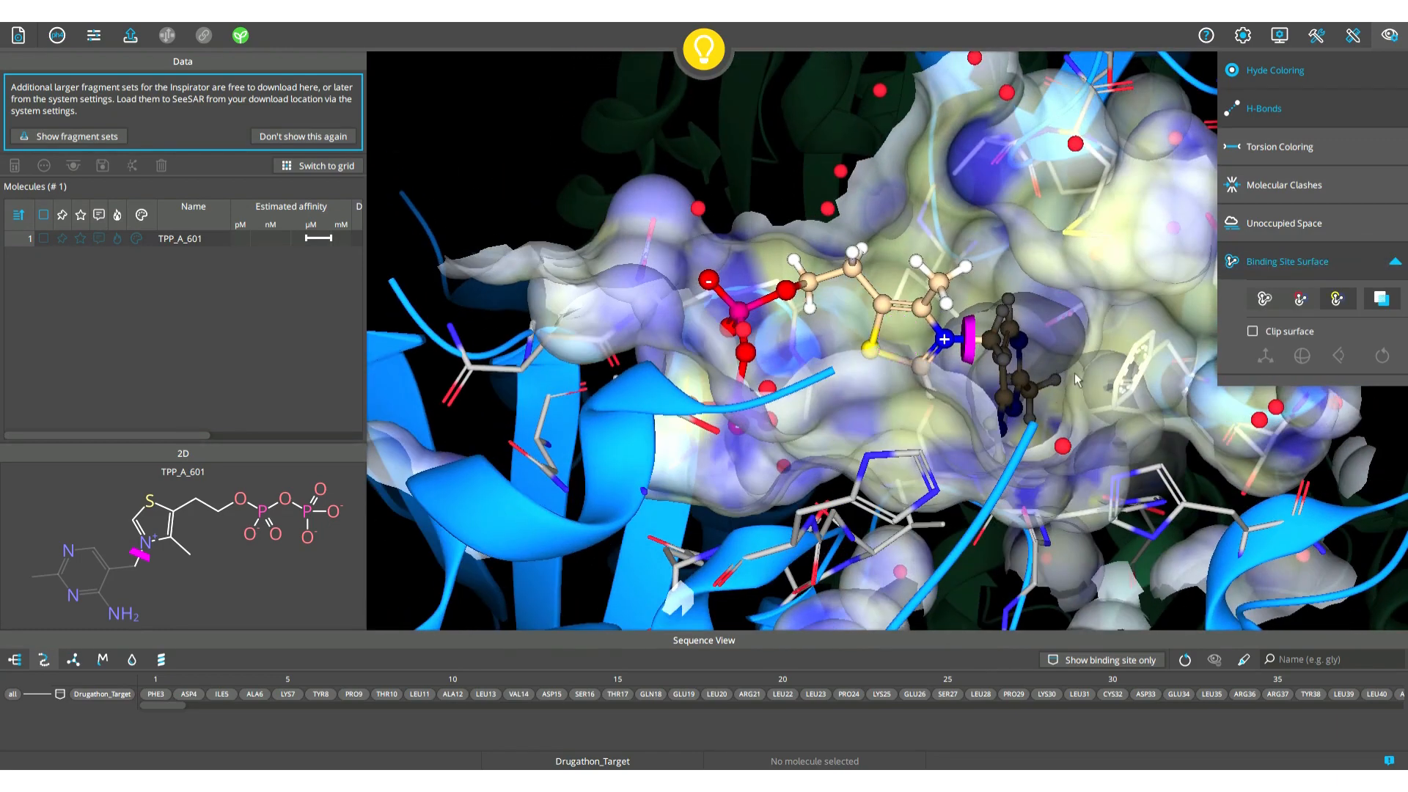
{"action": "right_click_drag", "start_coordinate": [1052, 367], "coordinate": [1039, 374]}
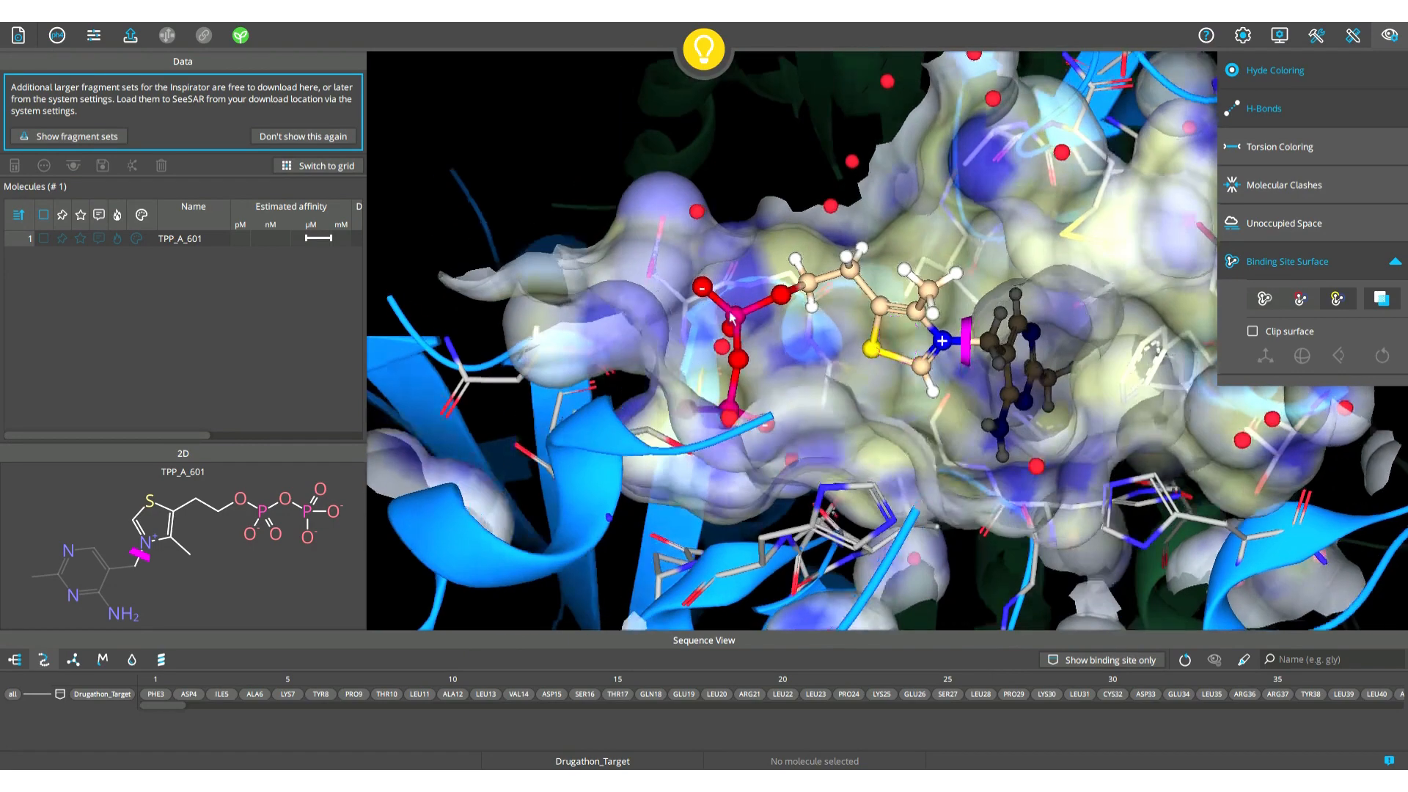
{"action": "left_click", "coordinate": [239, 37]}
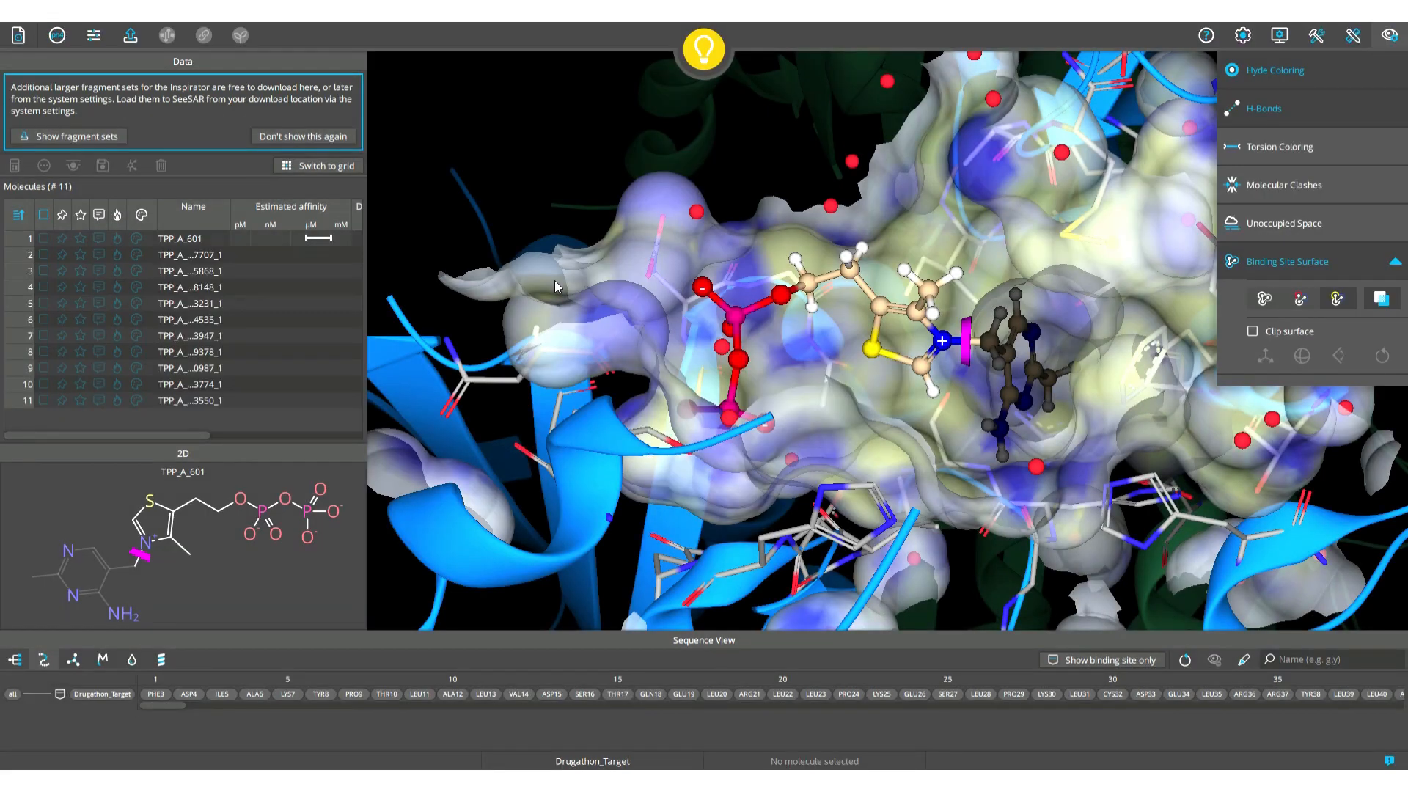
Step: Look through the first five grown molecules and examine how their new fragments fit the pocket
{"action": "left_click", "coordinate": [196, 256]}
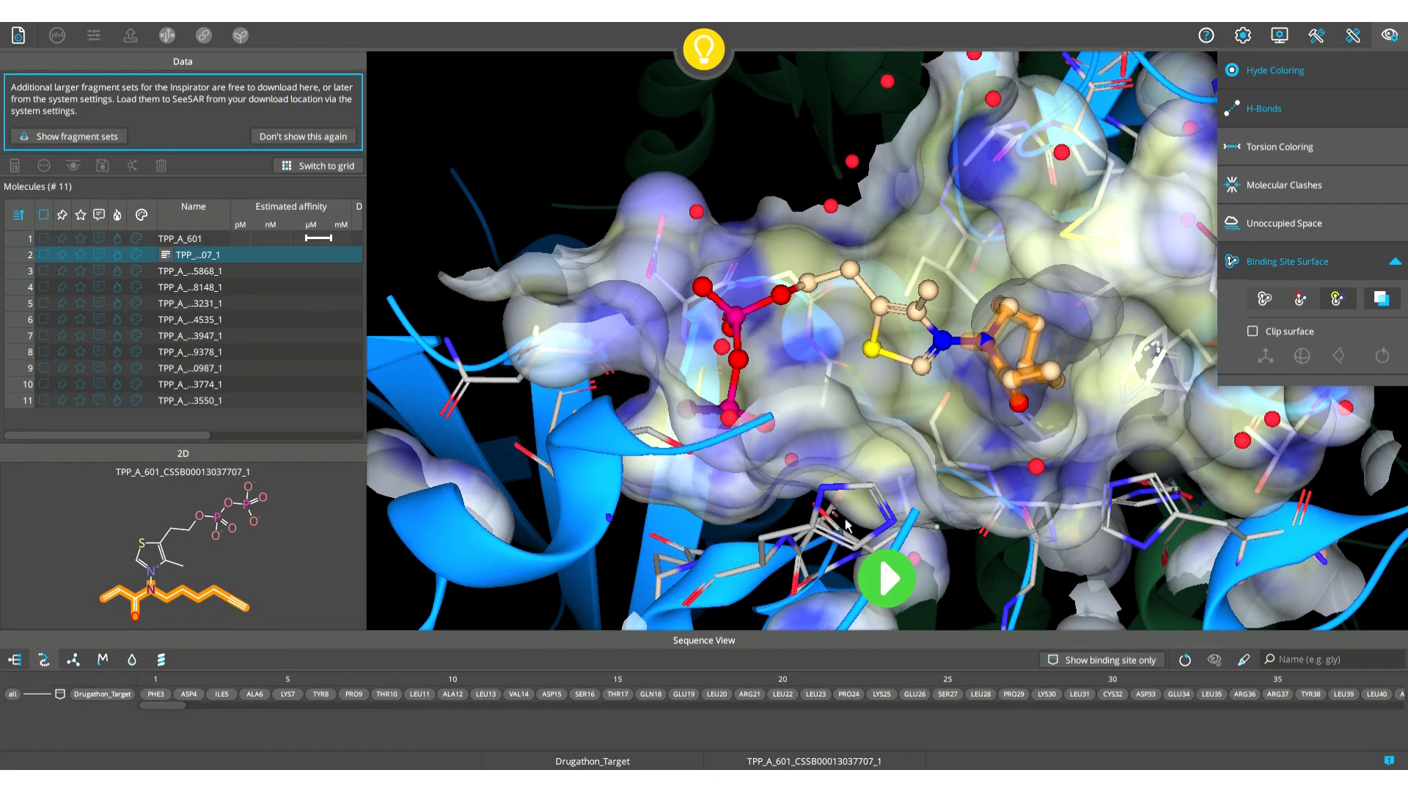
{"action": "mouse_move", "coordinate": [846, 521]}
{"action": "left_mouse_down"}
{"action": "mouse_move", "coordinate": [851, 544]}
{"action": "mouse_move", "coordinate": [814, 525]}
{"action": "mouse_move", "coordinate": [826, 534]}
{"action": "left_mouse_up"}
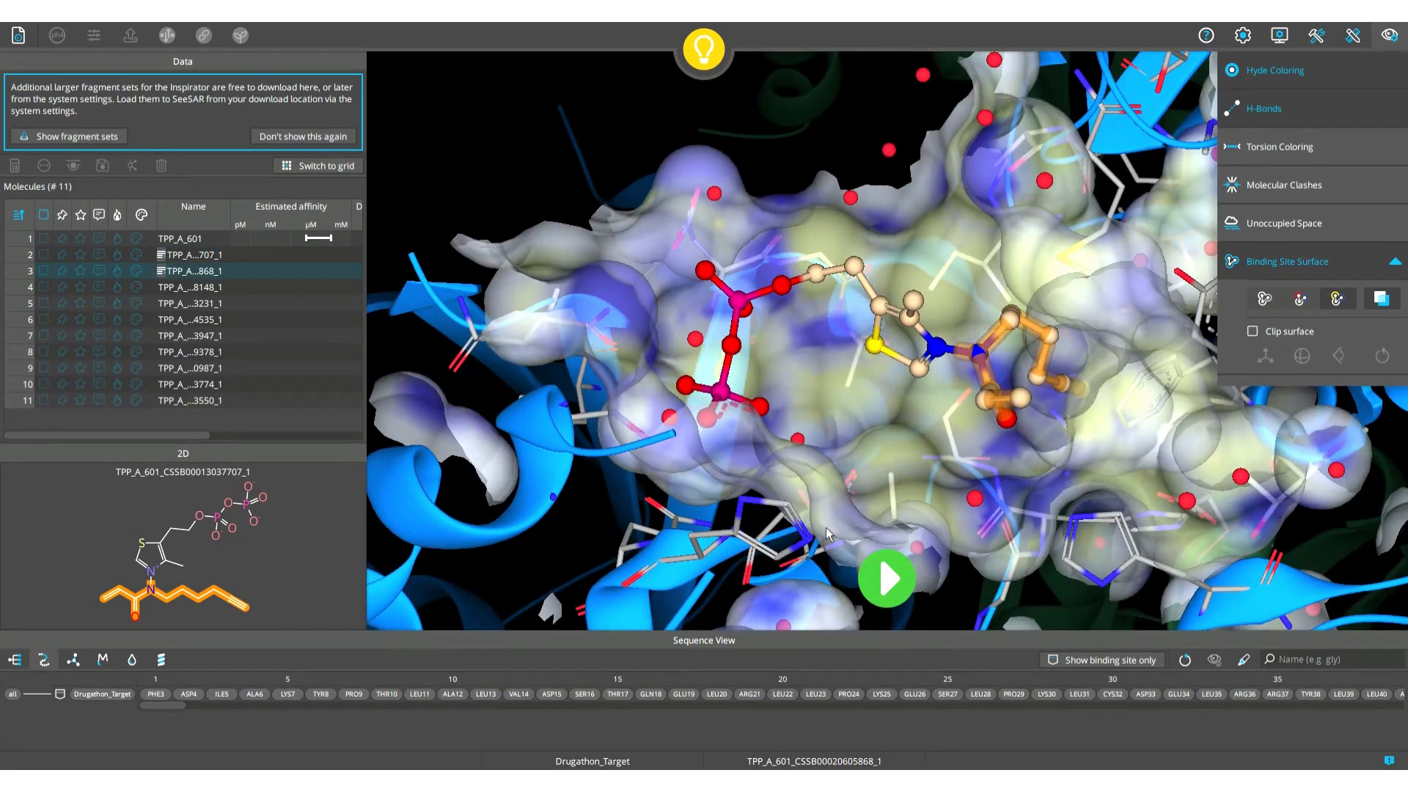
{"action": "key", "text": "Down"}
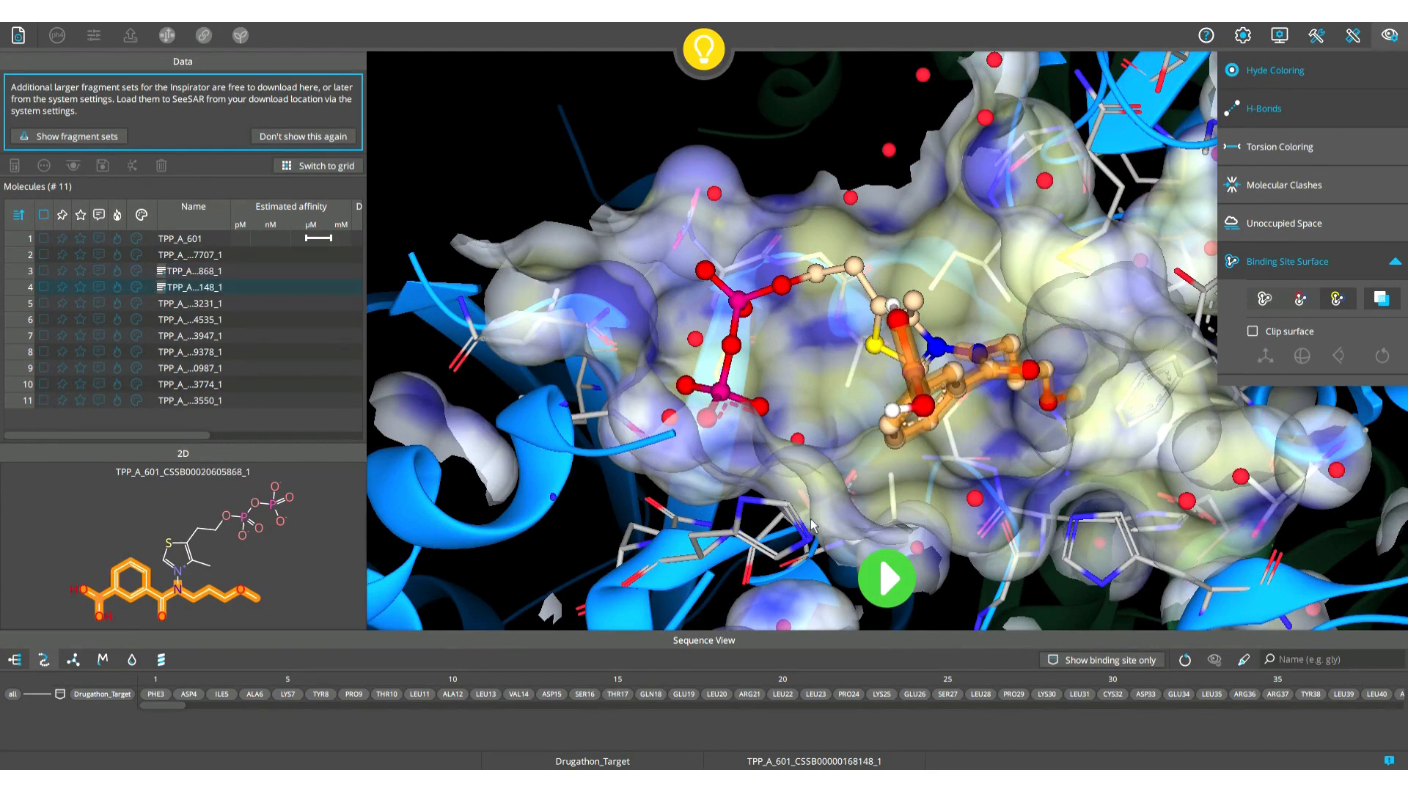
{"action": "key", "text": "Down"}
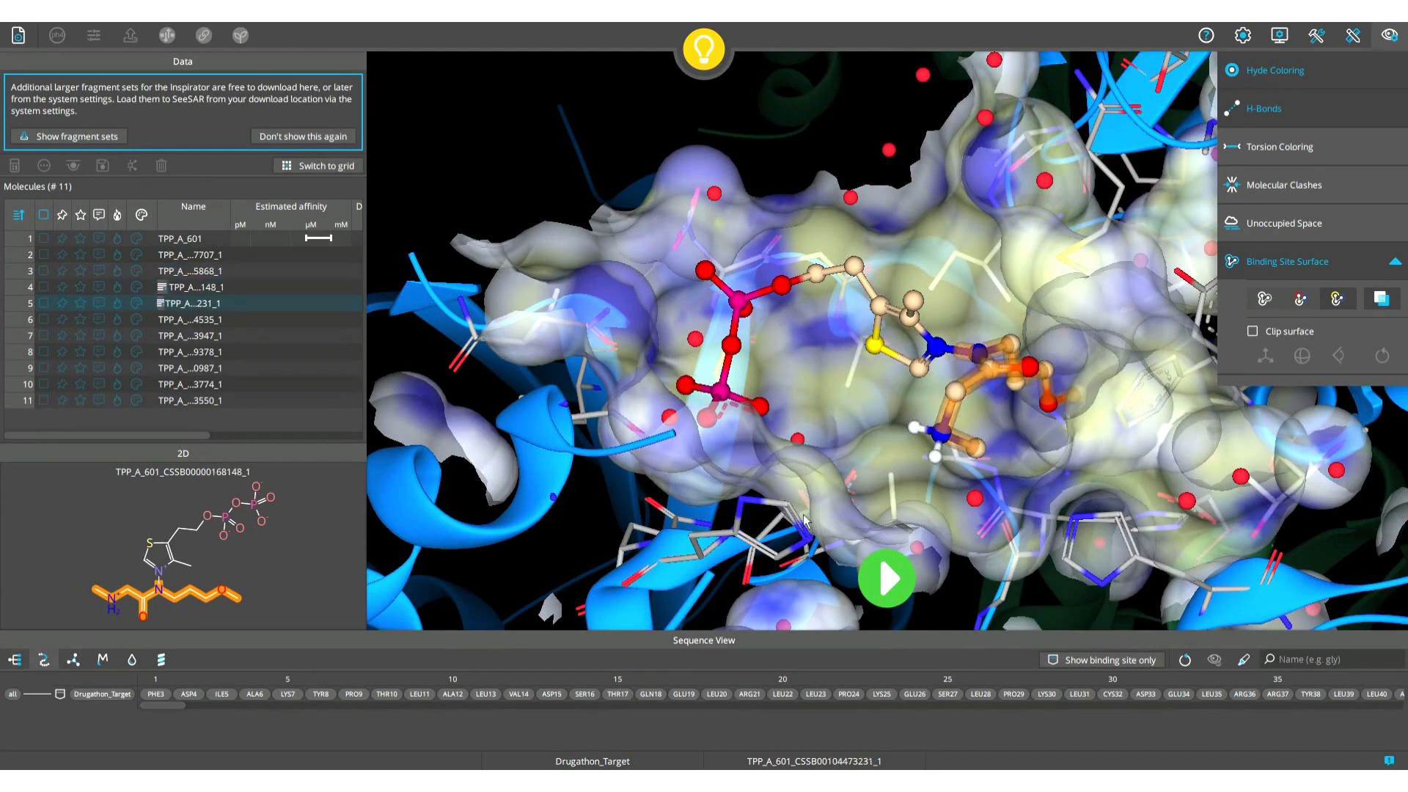
{"action": "key", "text": "Down"}
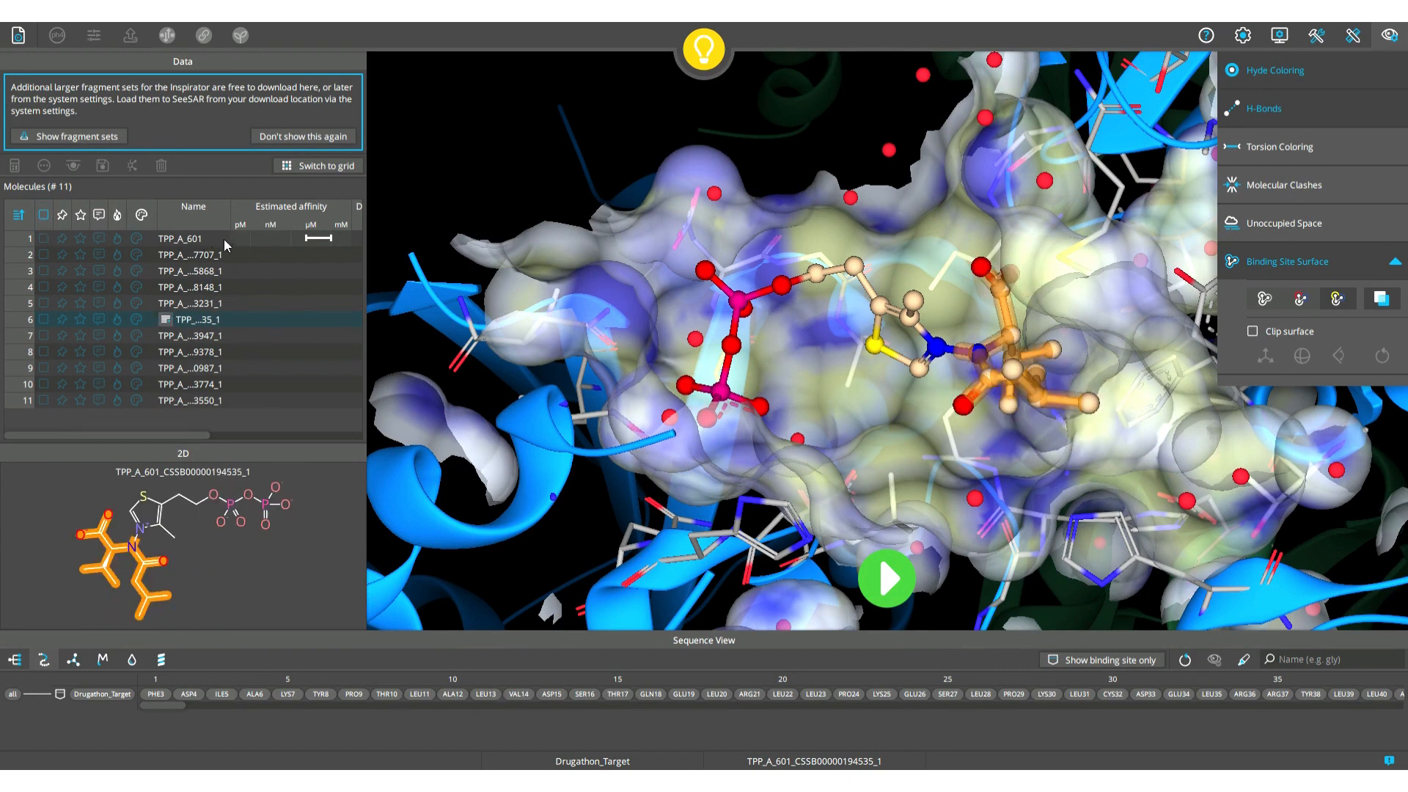
Step: Check all molecules in the table and calculate their estimated affinity
{"action": "left_click", "coordinate": [45, 220]}
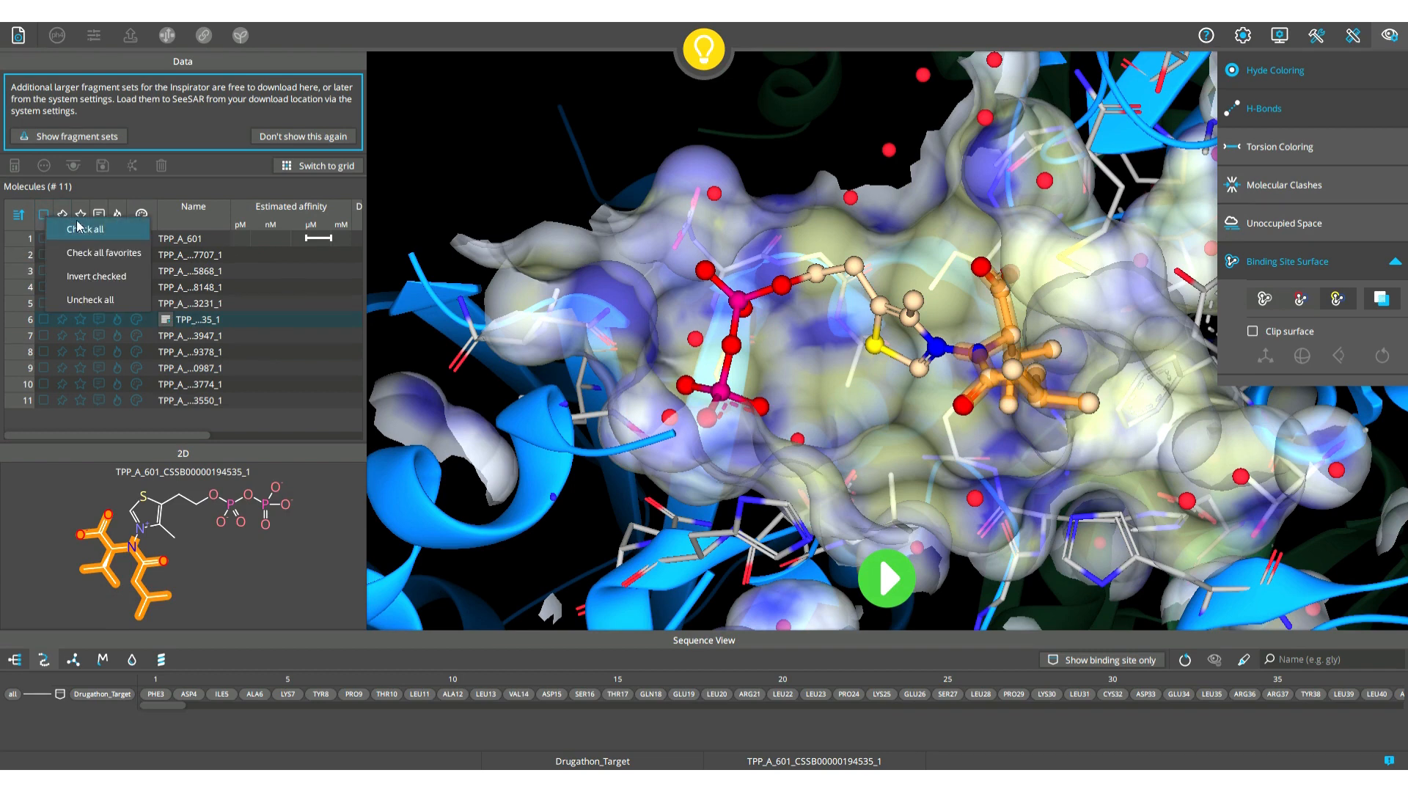
{"action": "left_click", "coordinate": [85, 188]}
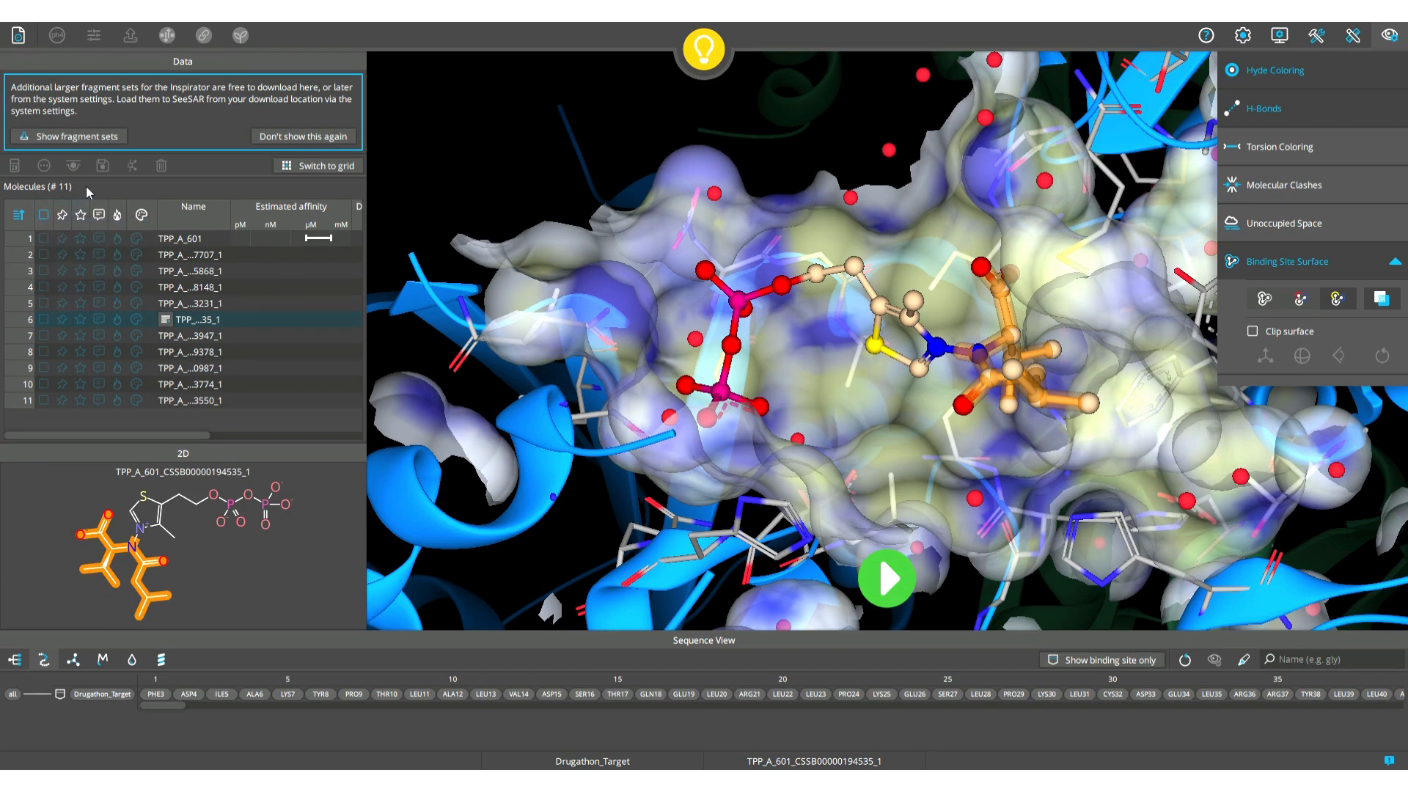
{"action": "left_click", "coordinate": [46, 220]}
{"action": "left_click", "coordinate": [89, 229]}
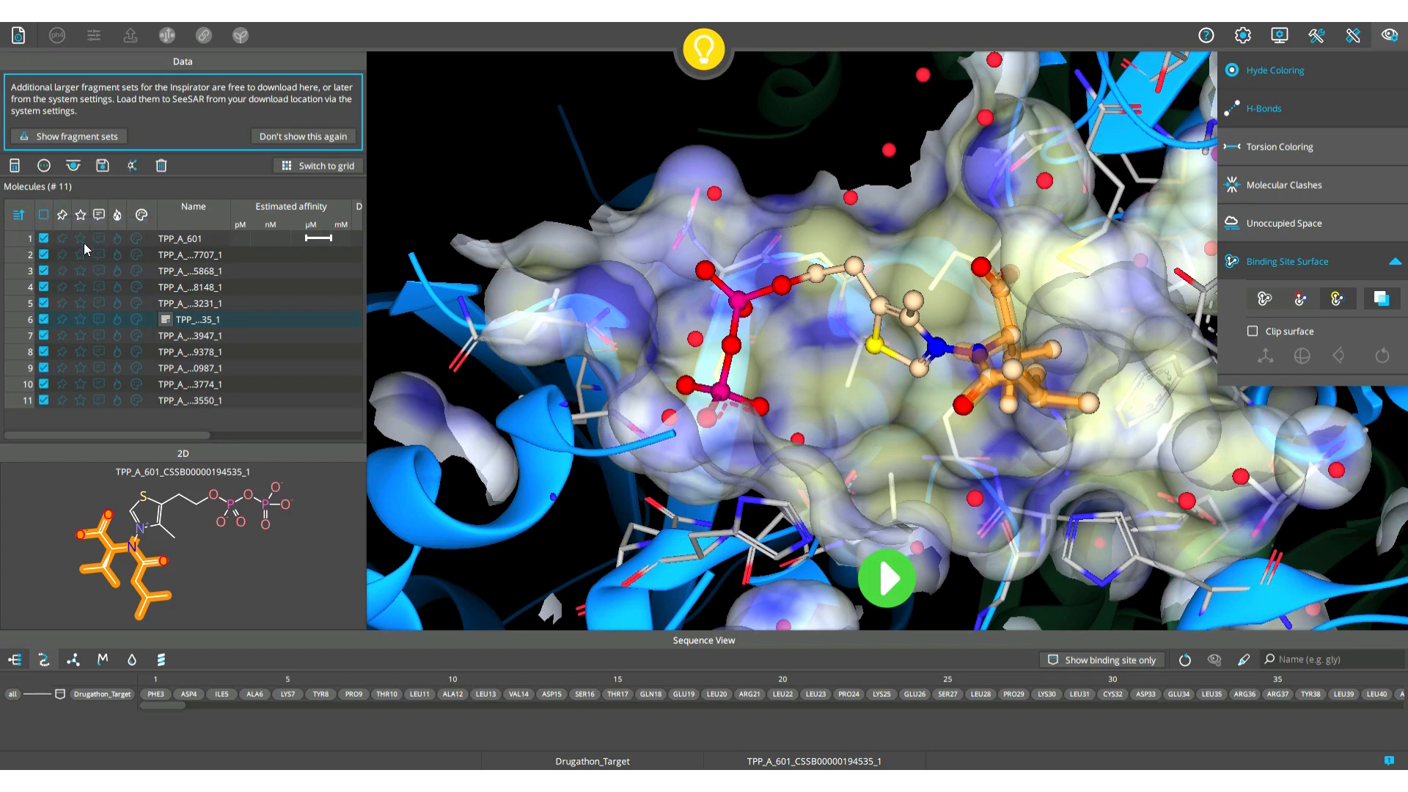
{"action": "left_click", "coordinate": [13, 169]}
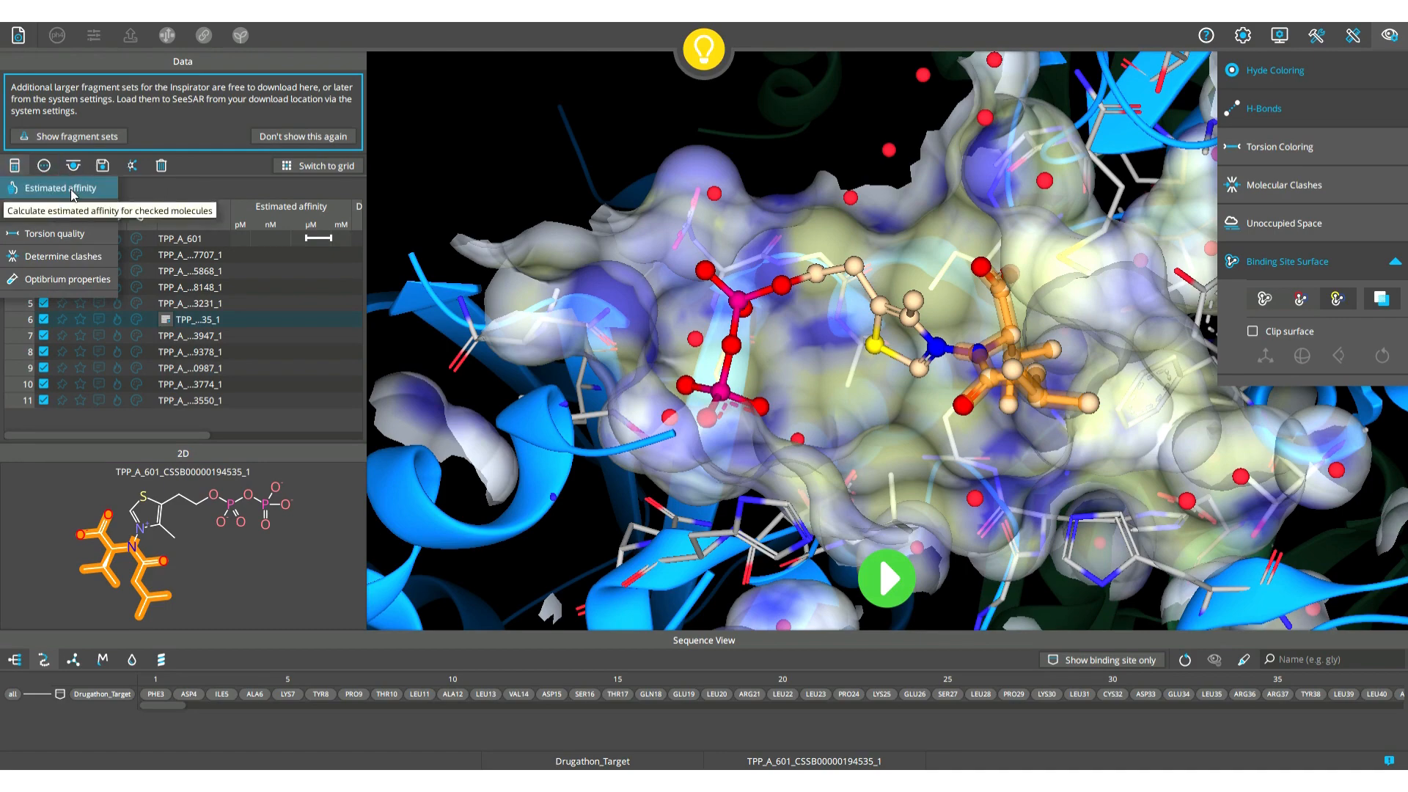
{"action": "left_click", "coordinate": [70, 189]}
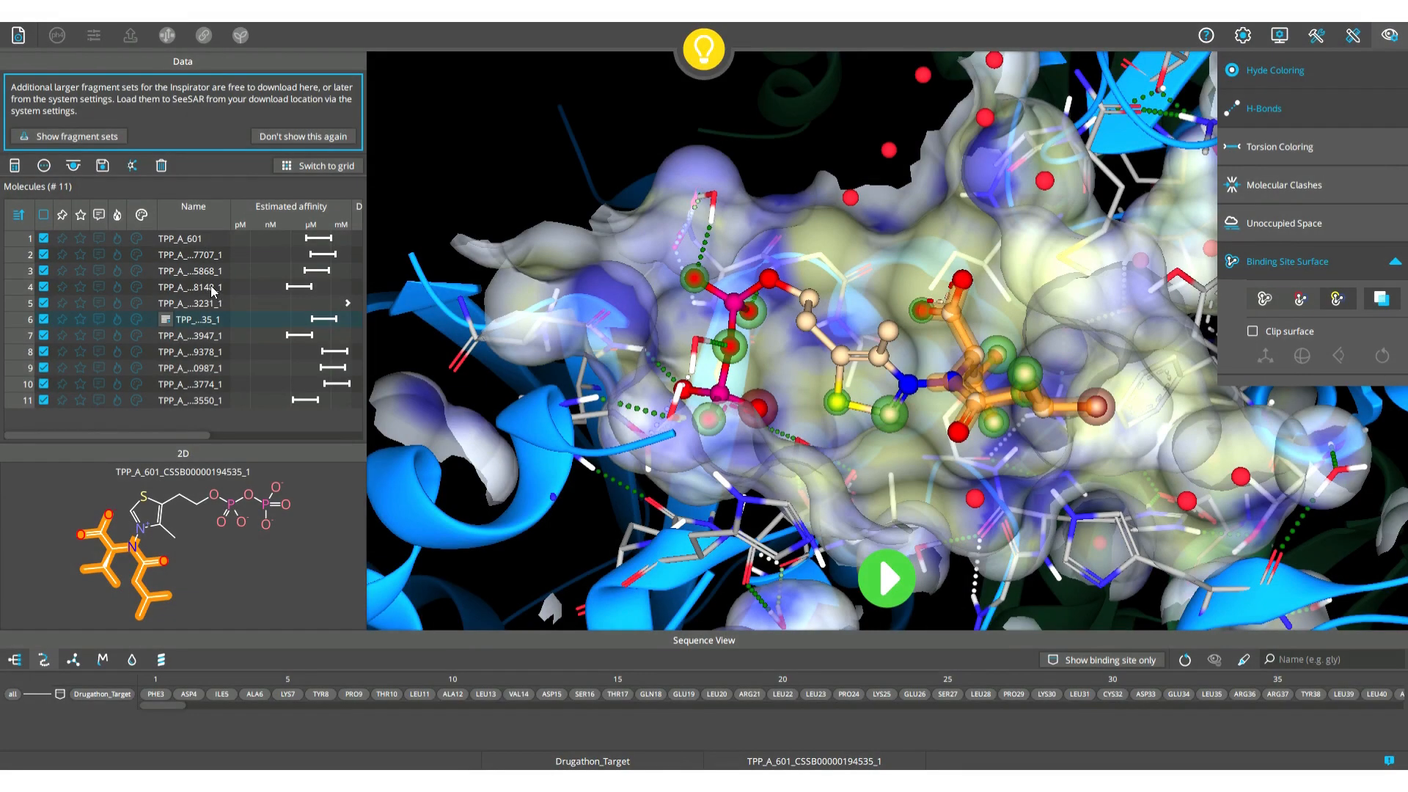
Step: Inspect the binding poses and per-atom affinity coloring of the grown molecules in rows 4, 7 and 11
{"action": "left_click", "coordinate": [212, 288]}
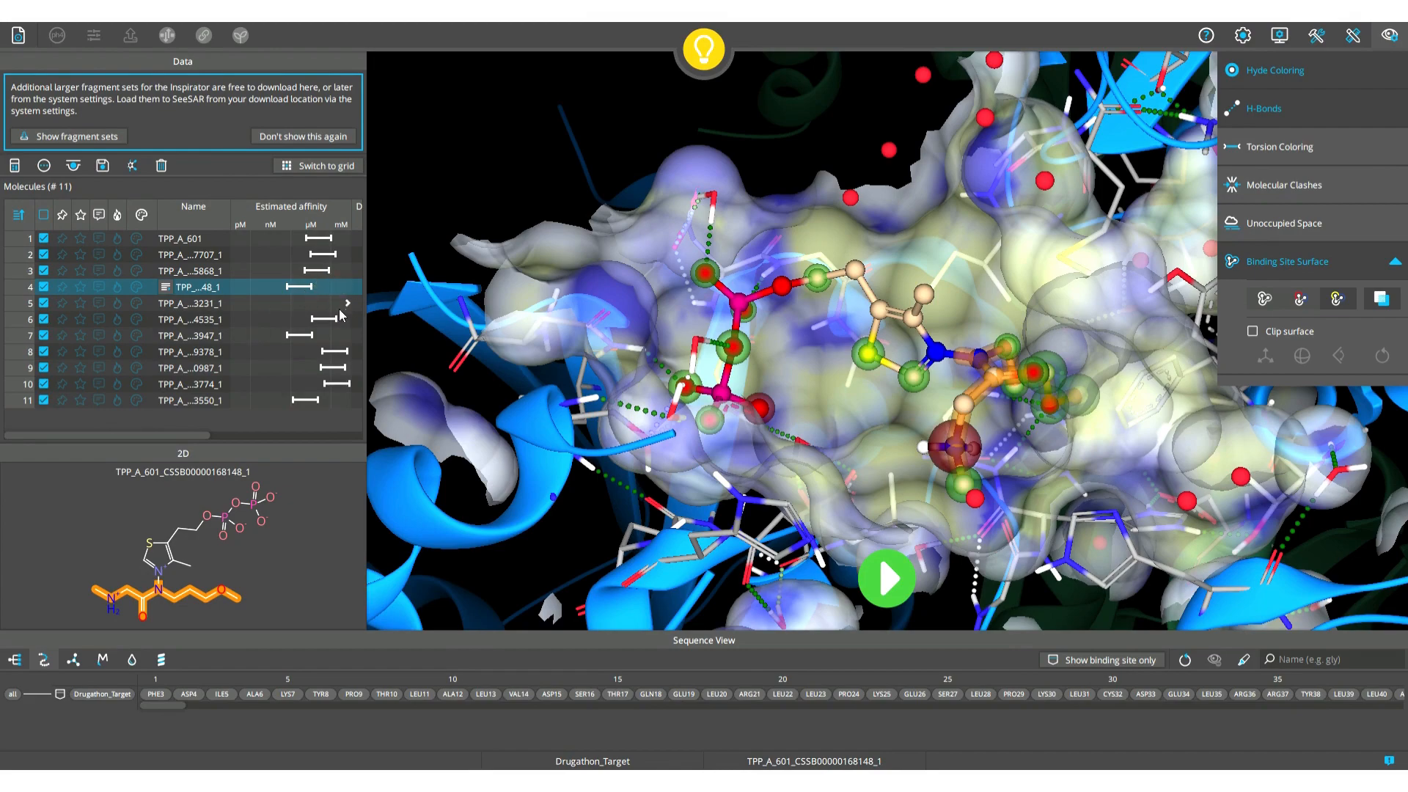
{"action": "mouse_move", "coordinate": [844, 410]}
{"action": "left_mouse_down"}
{"action": "mouse_move", "coordinate": [777, 411]}
{"action": "mouse_move", "coordinate": [825, 425]}
{"action": "mouse_move", "coordinate": [820, 409]}
{"action": "mouse_move", "coordinate": [792, 414]}
{"action": "mouse_move", "coordinate": [854, 411]}
{"action": "mouse_move", "coordinate": [835, 404]}
{"action": "left_mouse_up"}
{"action": "left_click_drag", "start_coordinate": [999, 451], "coordinate": [984, 460]}
{"action": "left_click", "coordinate": [184, 335]}
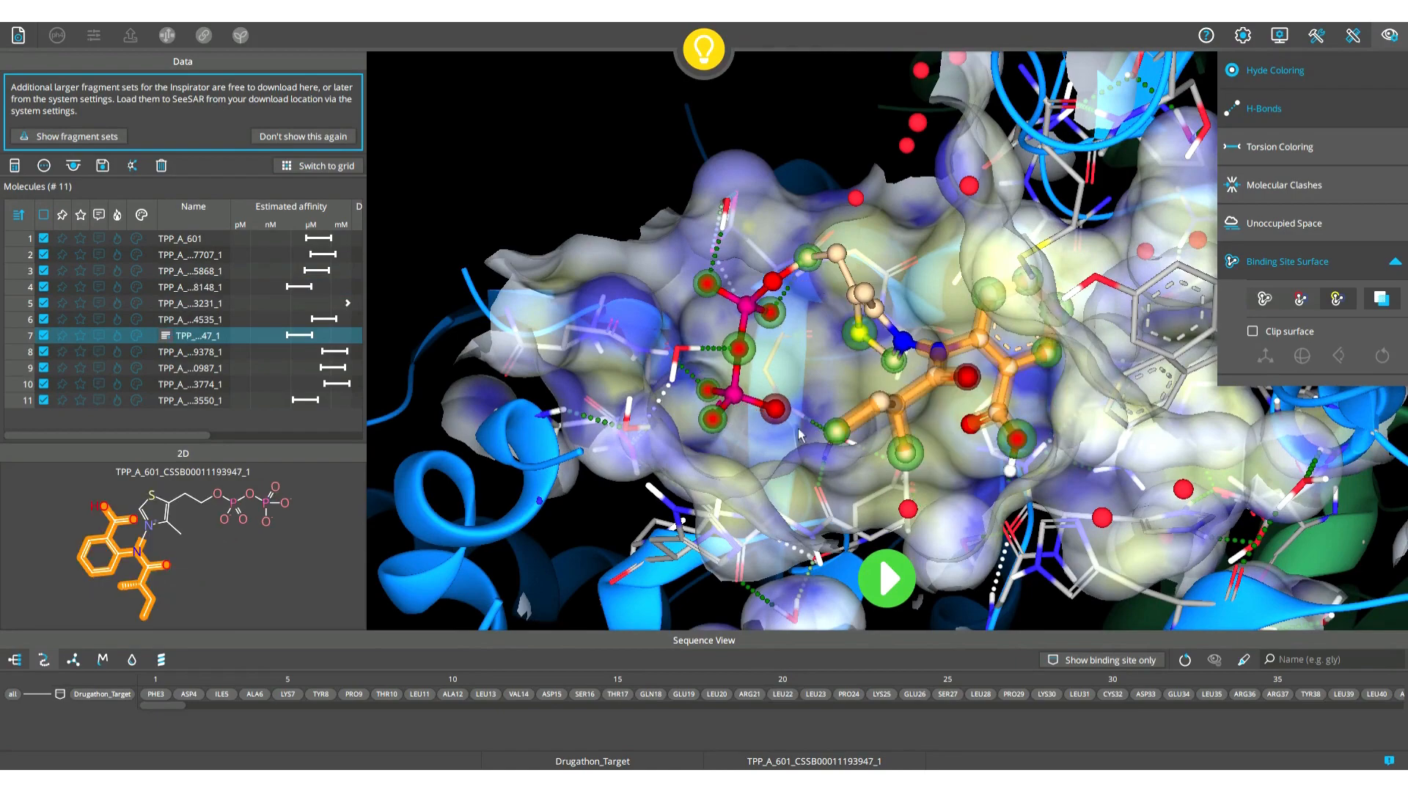
{"action": "mouse_move", "coordinate": [757, 441]}
{"action": "left_mouse_down"}
{"action": "mouse_move", "coordinate": [815, 461]}
{"action": "mouse_move", "coordinate": [1016, 462]}
{"action": "left_mouse_up"}
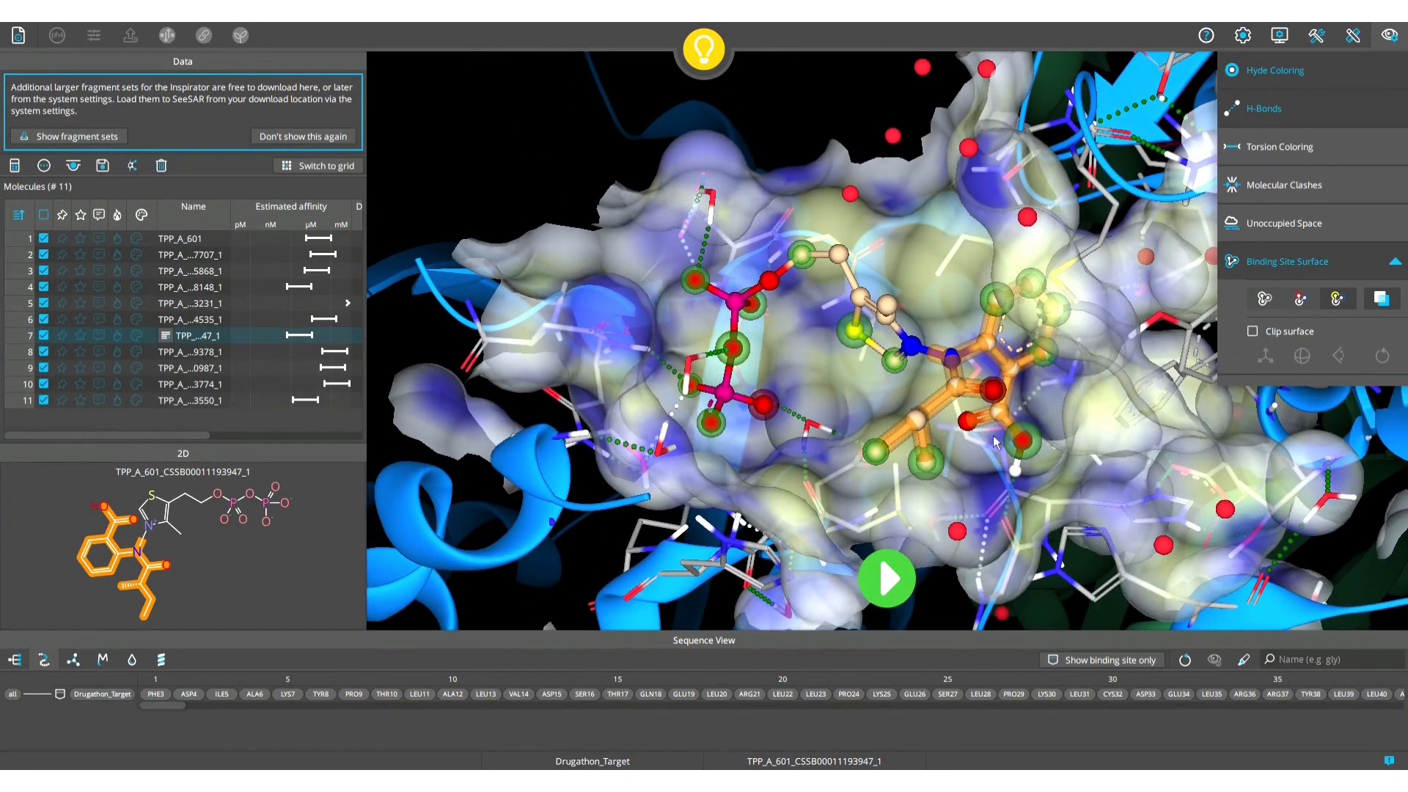
{"action": "left_click", "coordinate": [178, 402]}
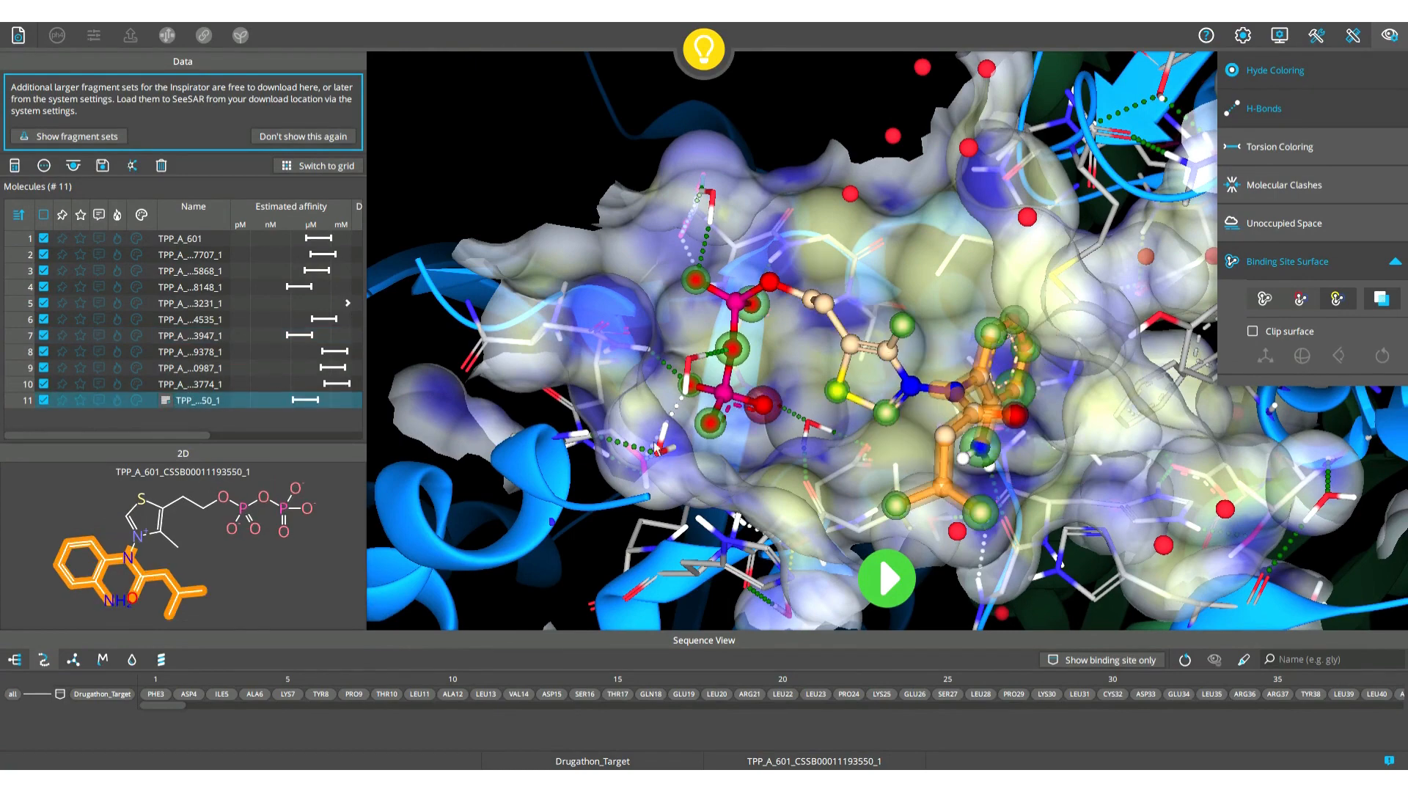
Step: Resume editing TPP_A_601 at the cut bond and set the maximum number of solutions to 50
{"action": "mouse_move", "coordinate": [896, 500]}
{"action": "left_mouse_down"}
{"action": "mouse_move", "coordinate": [868, 475]}
{"action": "mouse_move", "coordinate": [871, 494]}
{"action": "mouse_move", "coordinate": [919, 501]}
{"action": "mouse_move", "coordinate": [850, 500]}
{"action": "left_mouse_up"}
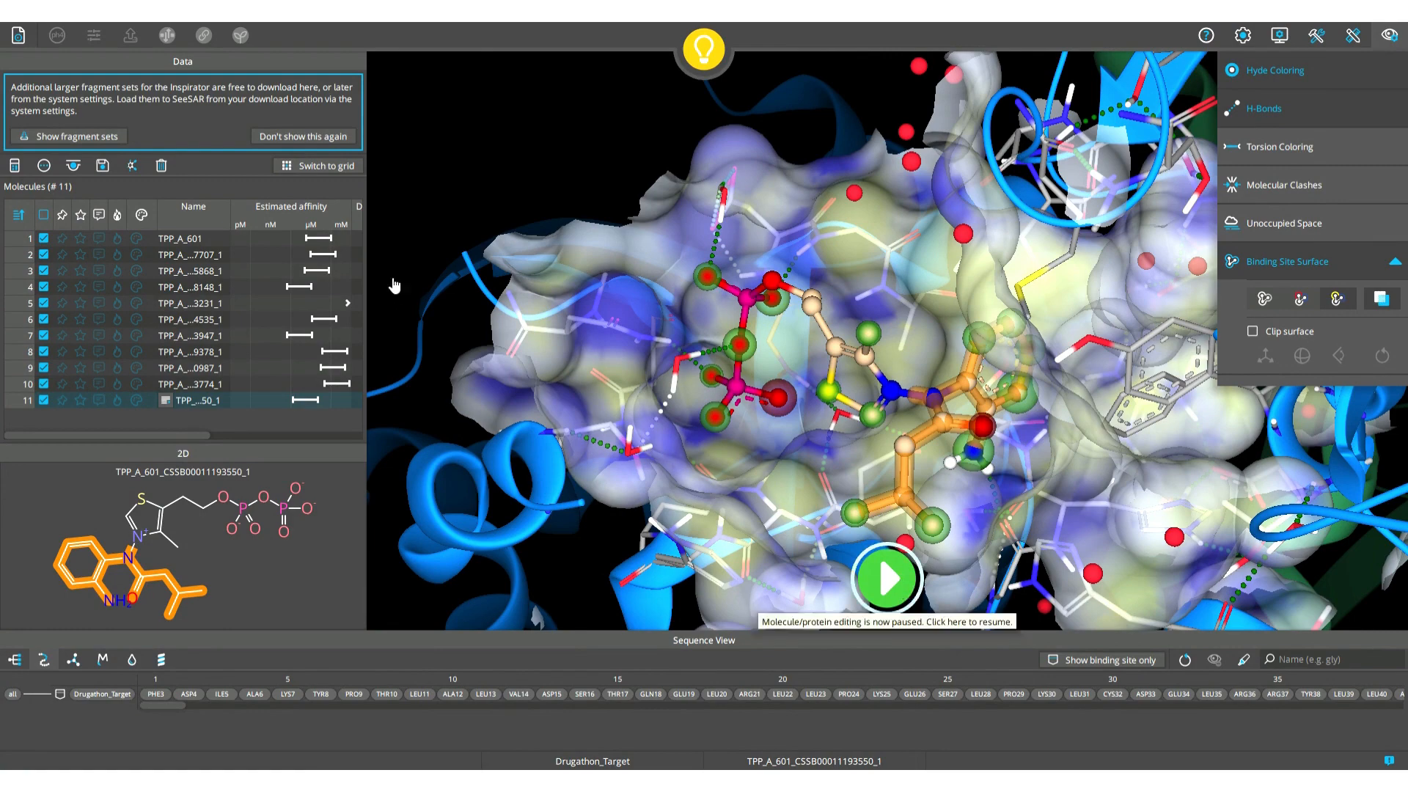
{"action": "left_click", "coordinate": [151, 71]}
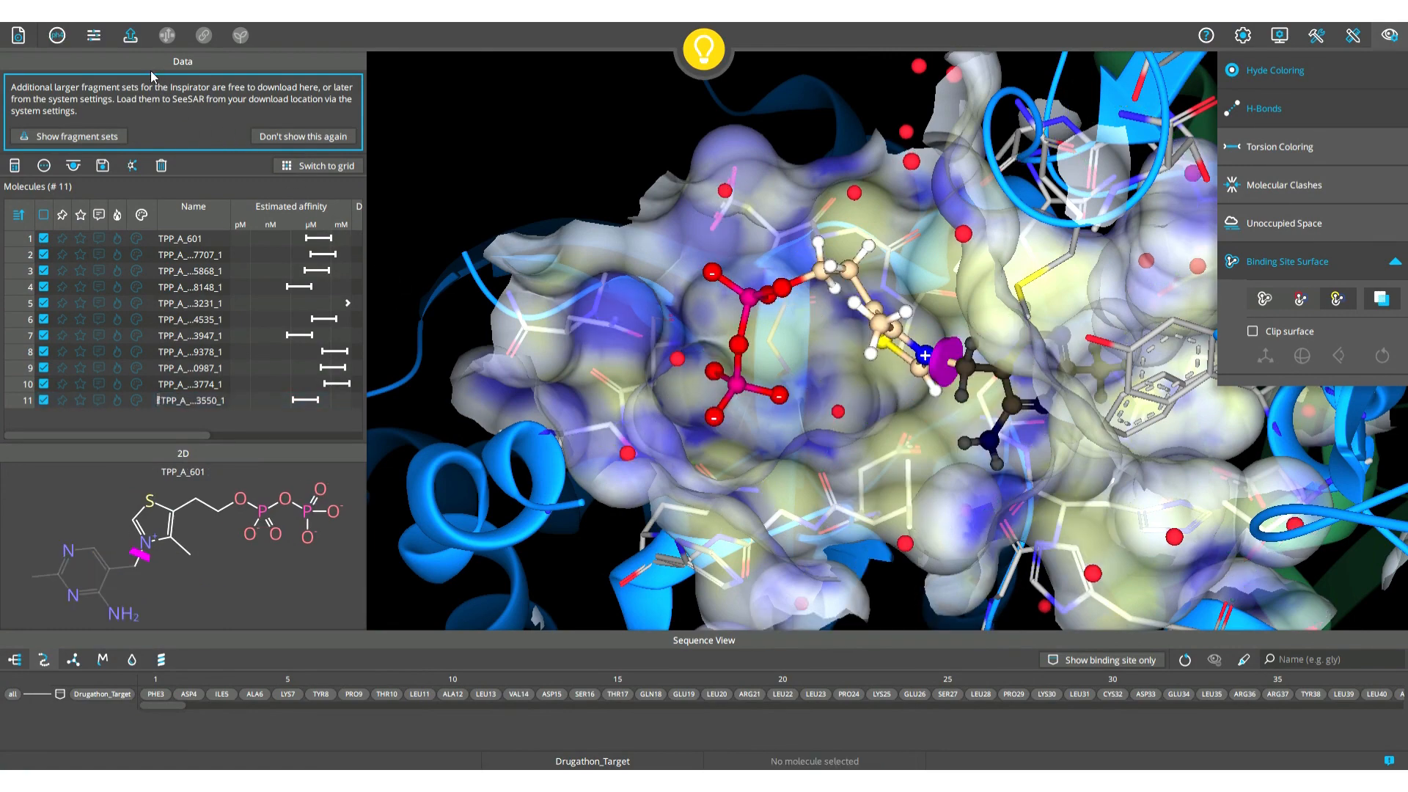
{"action": "left_click", "coordinate": [90, 37]}
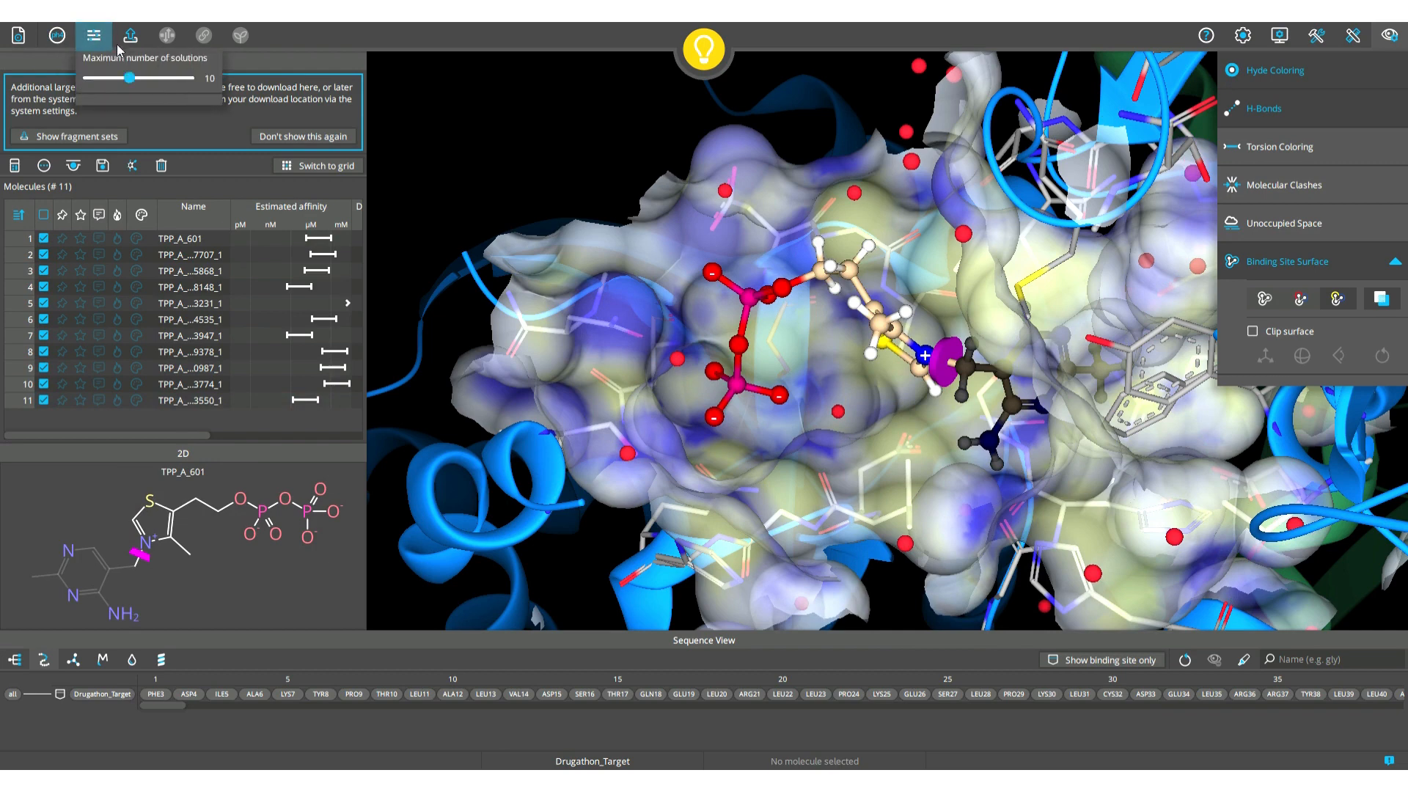
{"action": "mouse_move", "coordinate": [129, 78]}
{"action": "left_mouse_down"}
{"action": "mouse_move", "coordinate": [161, 84]}
{"action": "mouse_move", "coordinate": [148, 86]}
{"action": "left_mouse_up"}
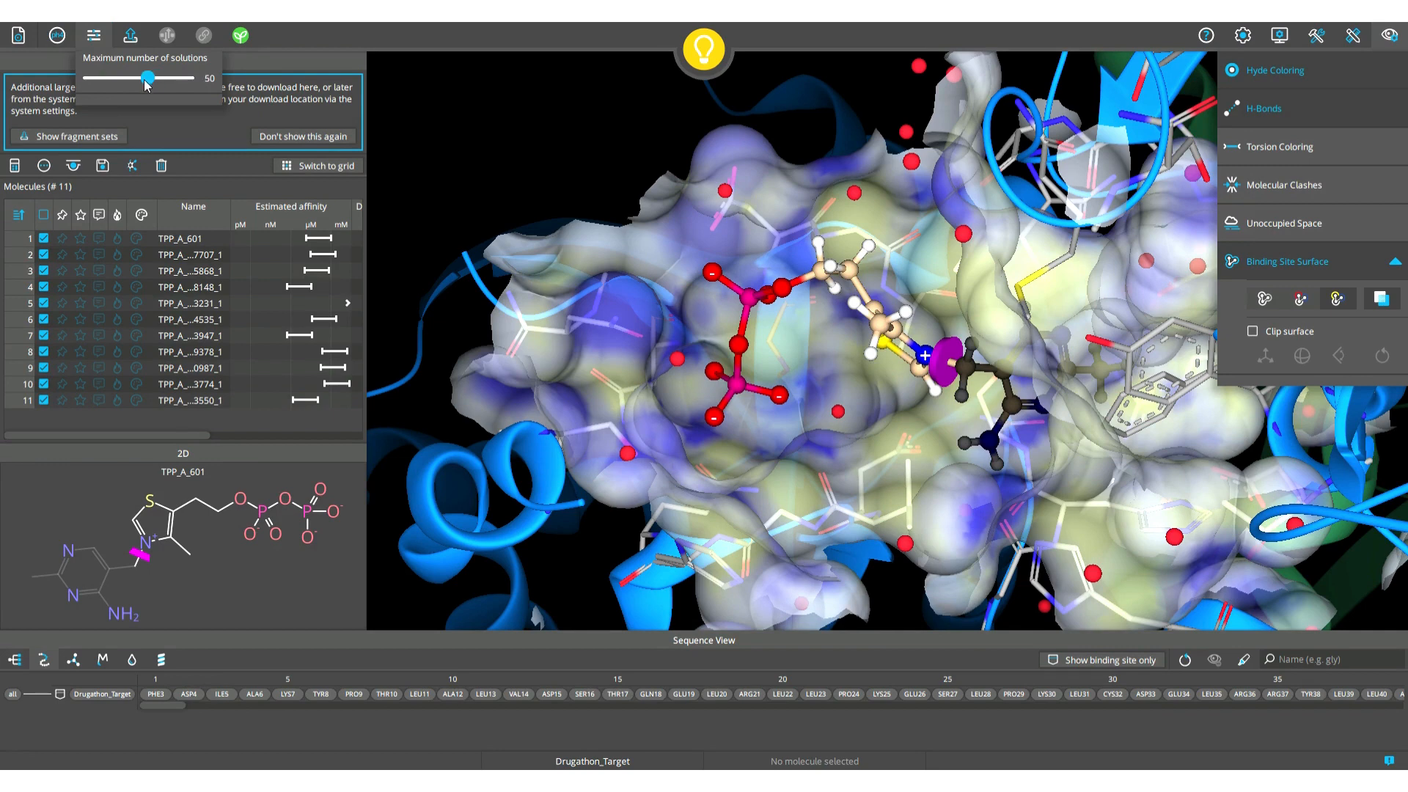
{"action": "left_click", "coordinate": [97, 38]}
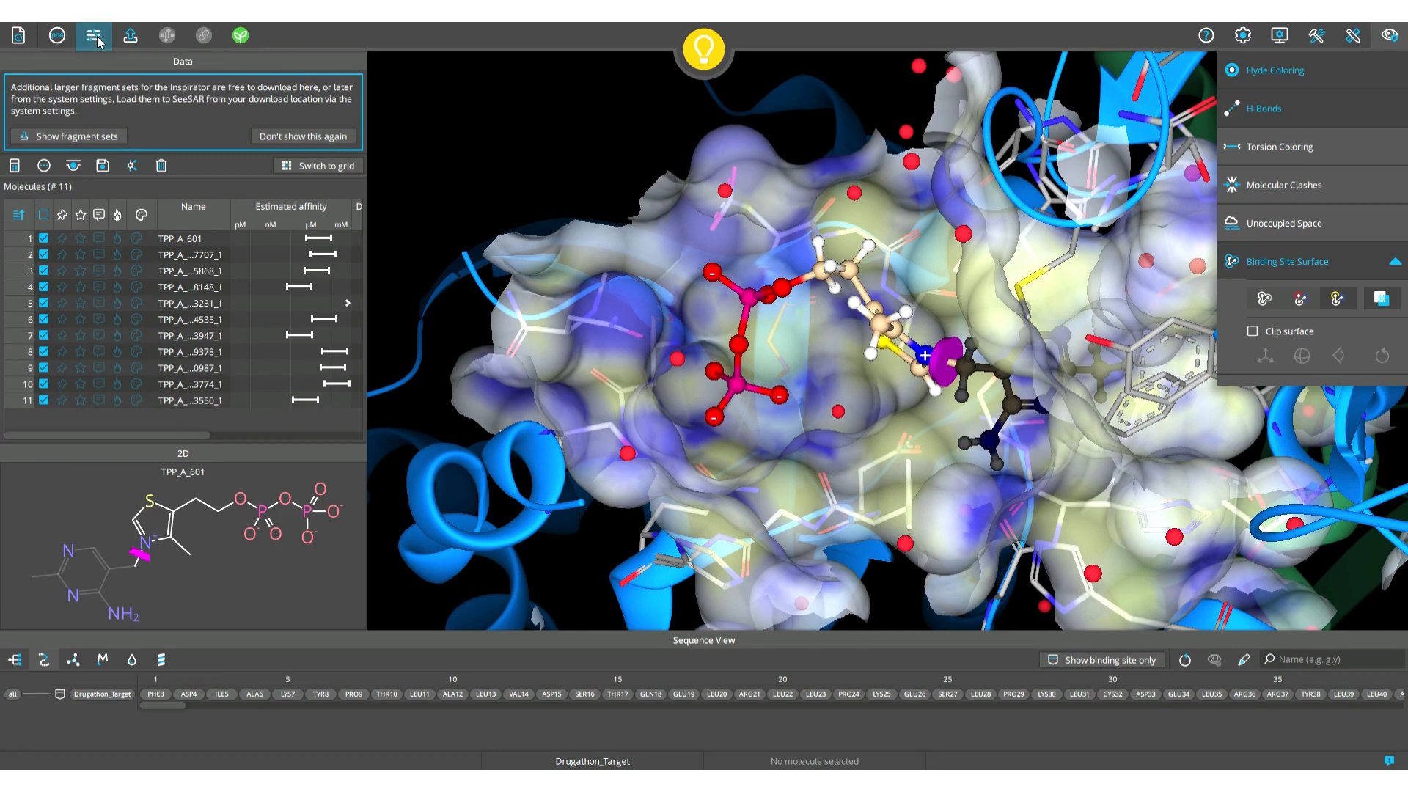
Step: Start a new pharmacophore constraint and center its sphere between two selected atoms of the ligand's pyrimidine ring
{"action": "left_click", "coordinate": [51, 37]}
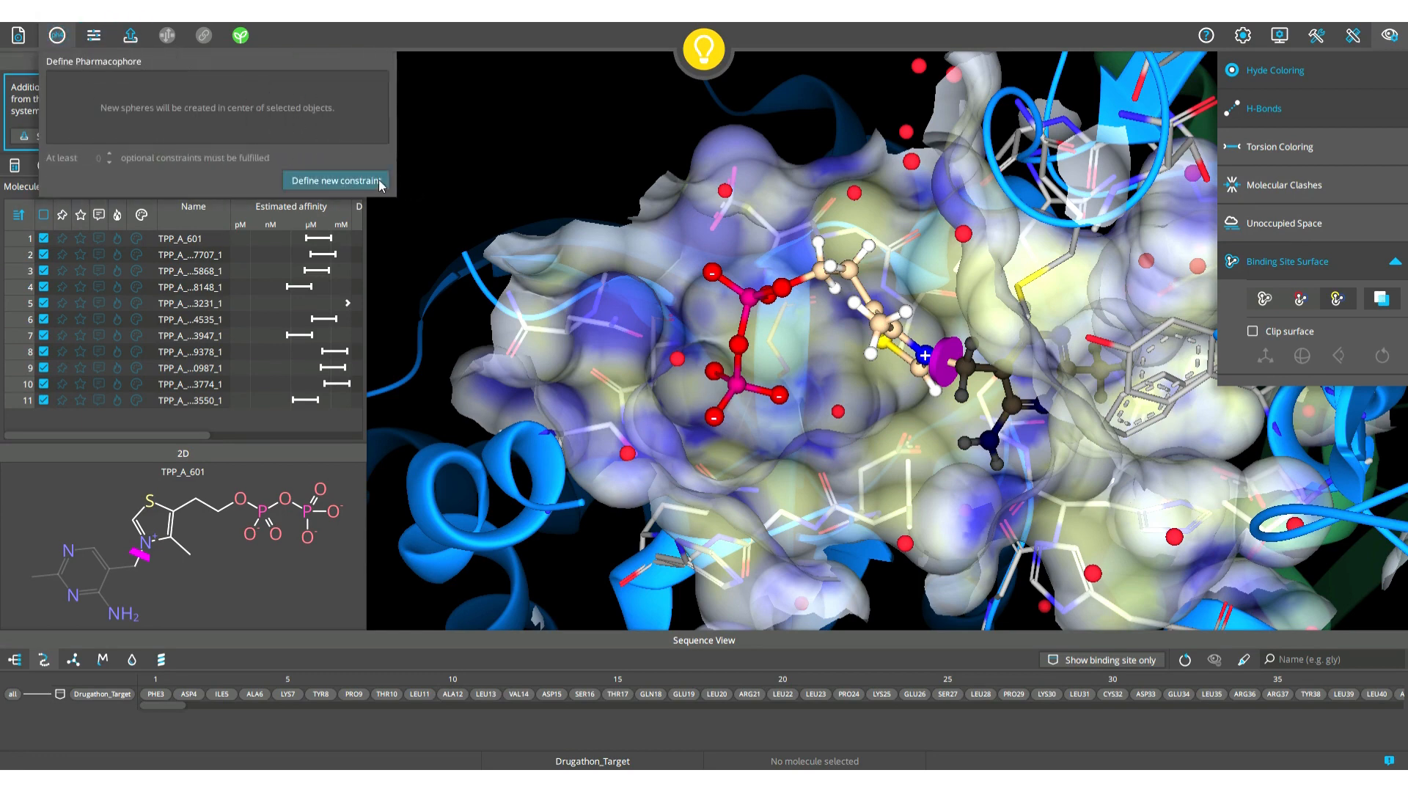
{"action": "left_click", "coordinate": [380, 183]}
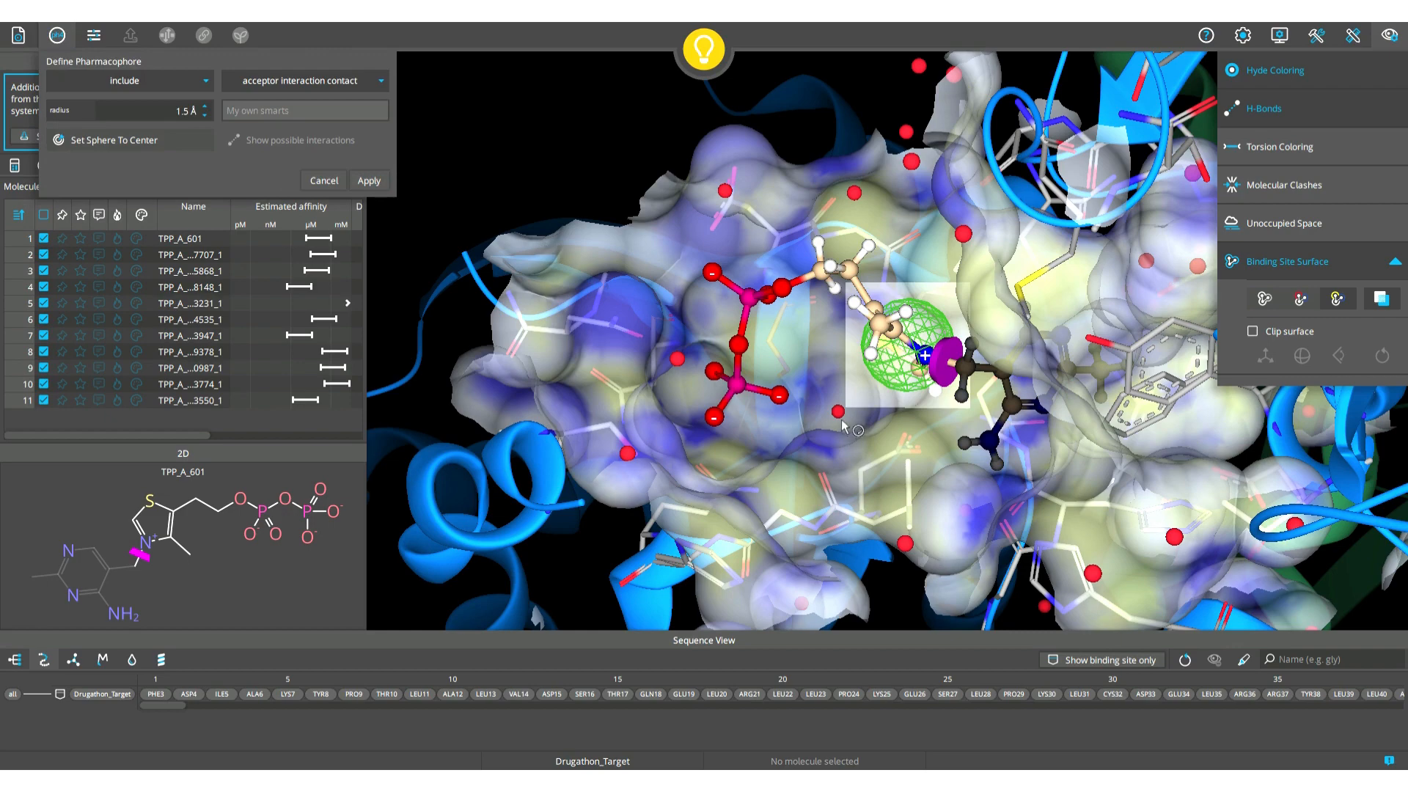
{"action": "middle_click_drag", "start_coordinate": [872, 424], "coordinate": [824, 420]}
{"action": "right_click_drag", "start_coordinate": [854, 424], "coordinate": [855, 372]}
{"action": "left_click_drag", "start_coordinate": [857, 316], "coordinate": [1019, 352]}
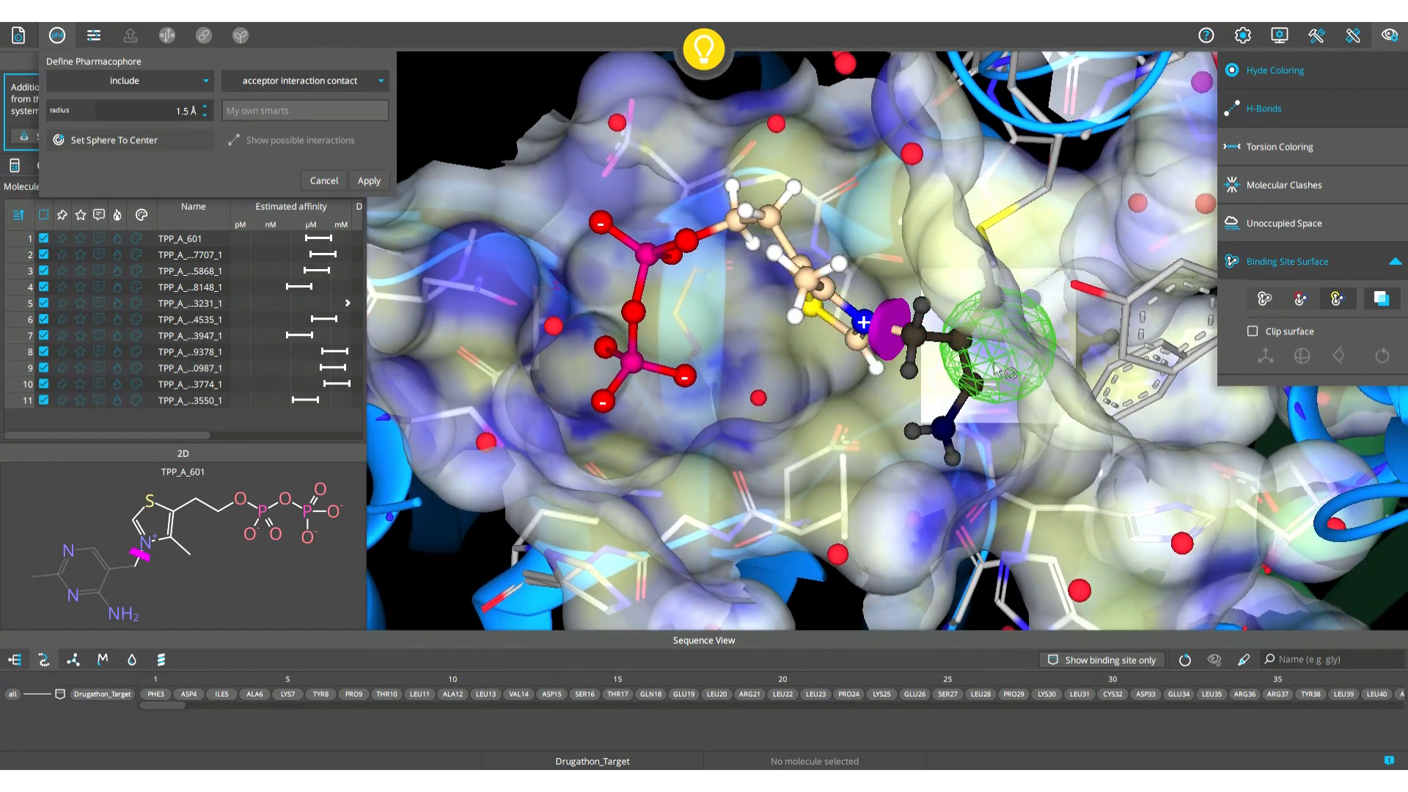
{"action": "right_click_drag", "start_coordinate": [1015, 355], "coordinate": [994, 333]}
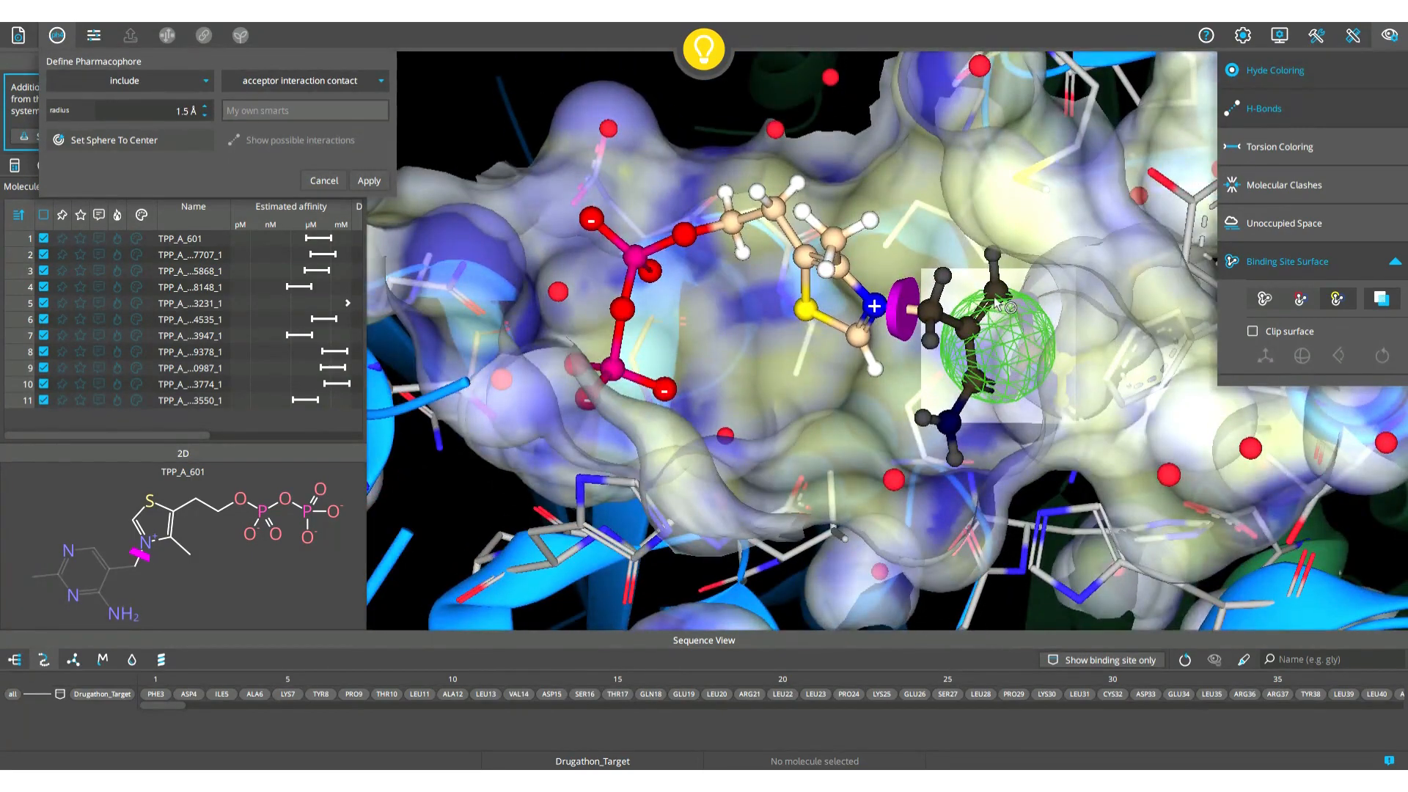
{"action": "left_click_drag", "start_coordinate": [994, 346], "coordinate": [823, 207]}
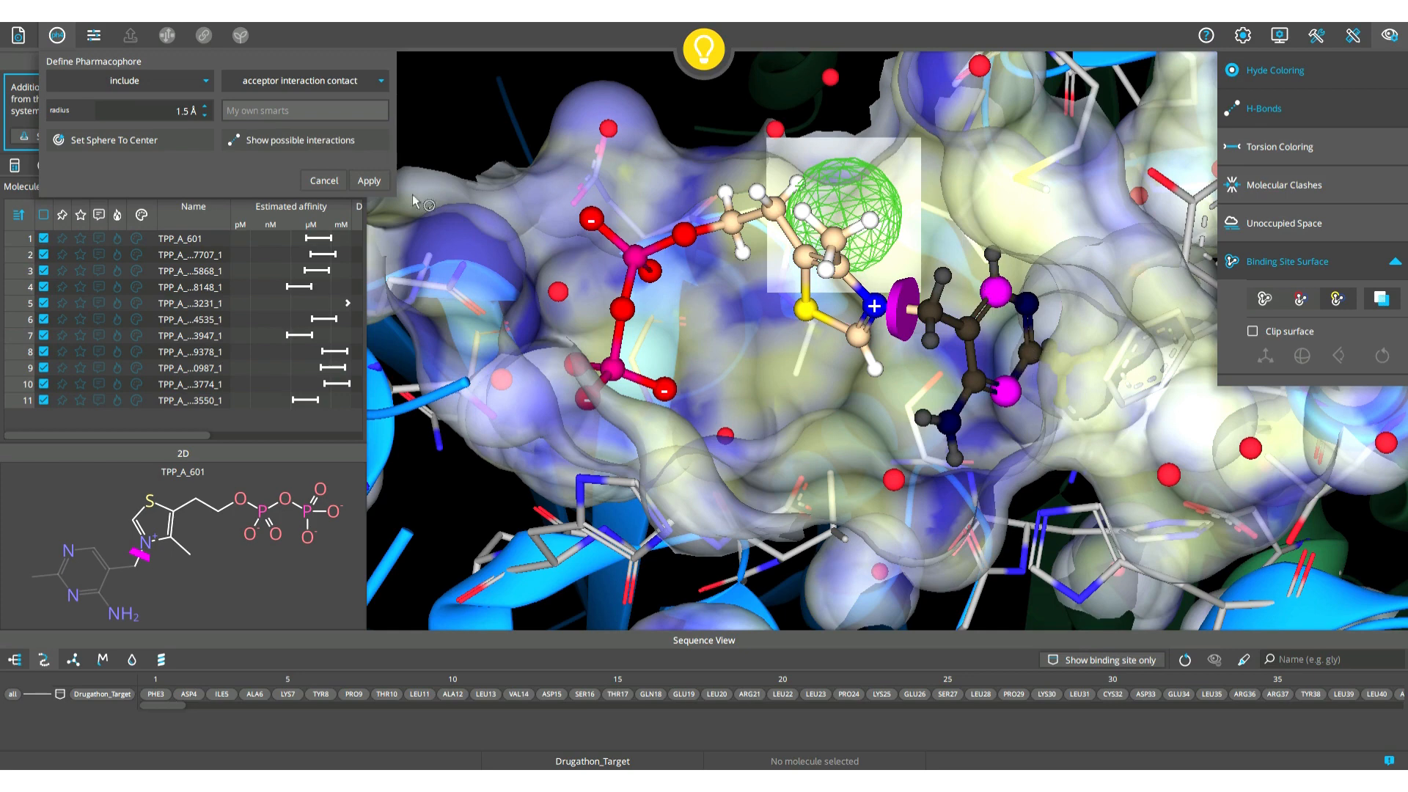
{"action": "left_click", "coordinate": [157, 145]}
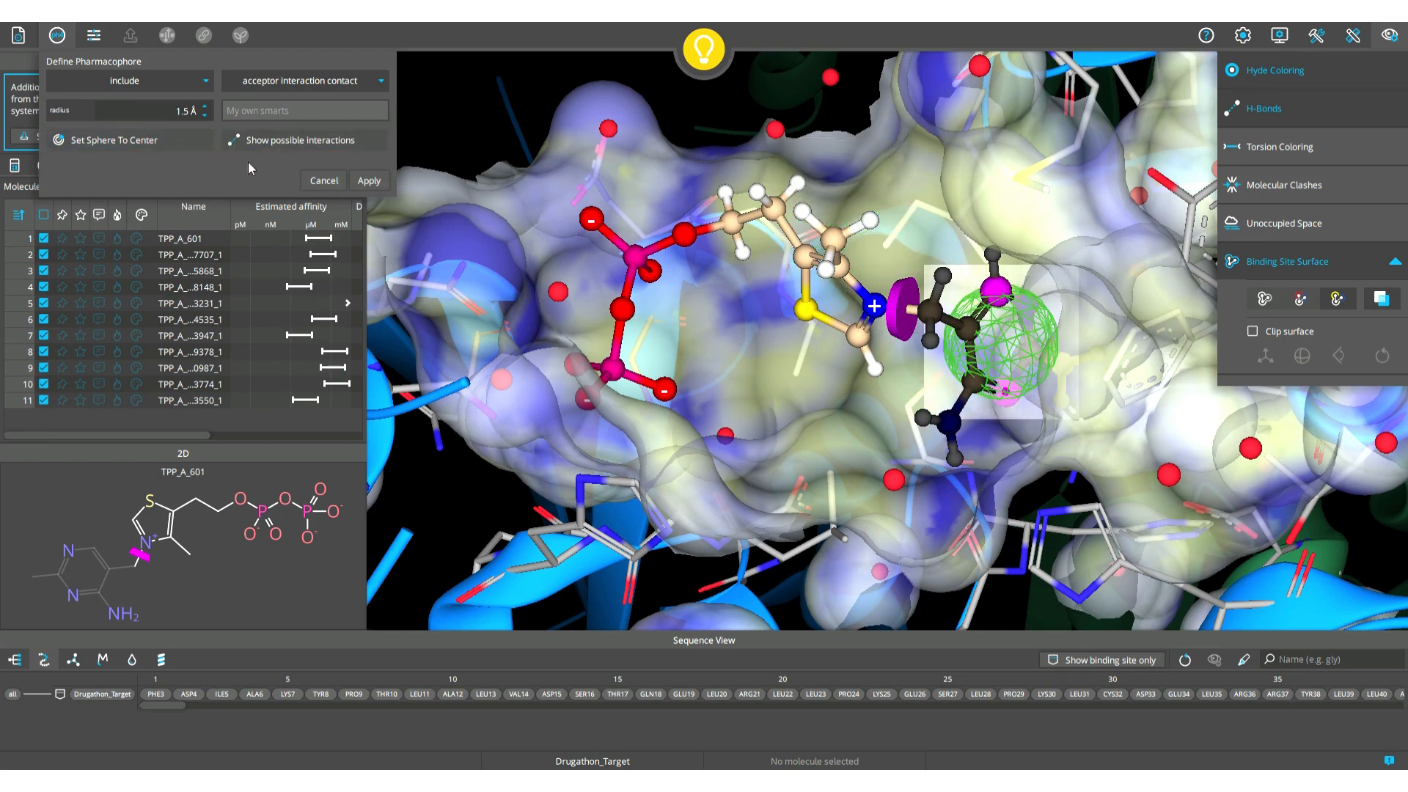
Step: Set the constraint sphere's radius to 1.7 Å and its type to aromatic
{"action": "left_click", "coordinate": [205, 107]}
{"action": "left_click", "coordinate": [205, 107]}
{"action": "left_click", "coordinate": [204, 107]}
{"action": "left_click", "coordinate": [205, 107]}
{"action": "left_click", "coordinate": [204, 107]}
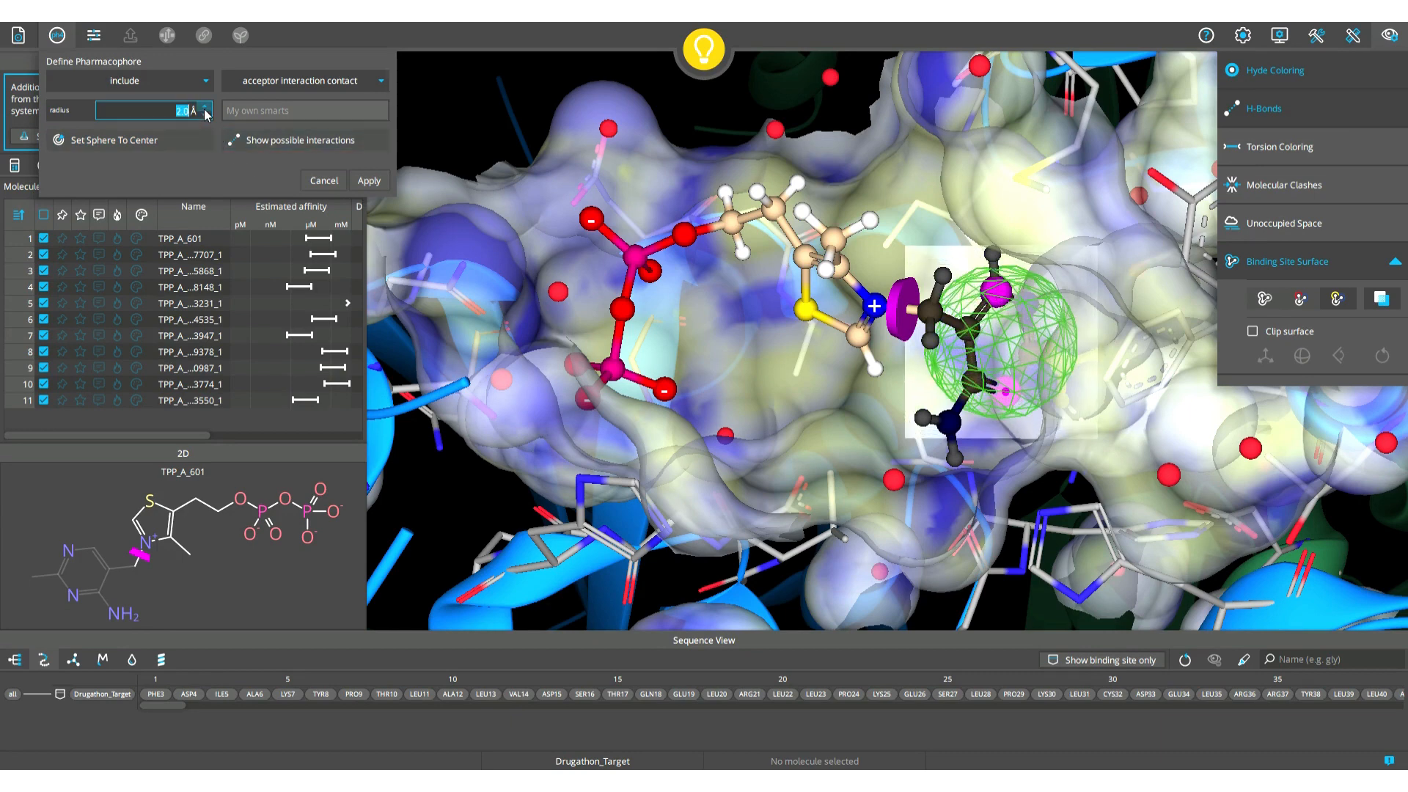
{"action": "left_click", "coordinate": [205, 116]}
{"action": "left_click", "coordinate": [205, 117]}
{"action": "left_click", "coordinate": [205, 117]}
{"action": "left_click", "coordinate": [297, 78]}
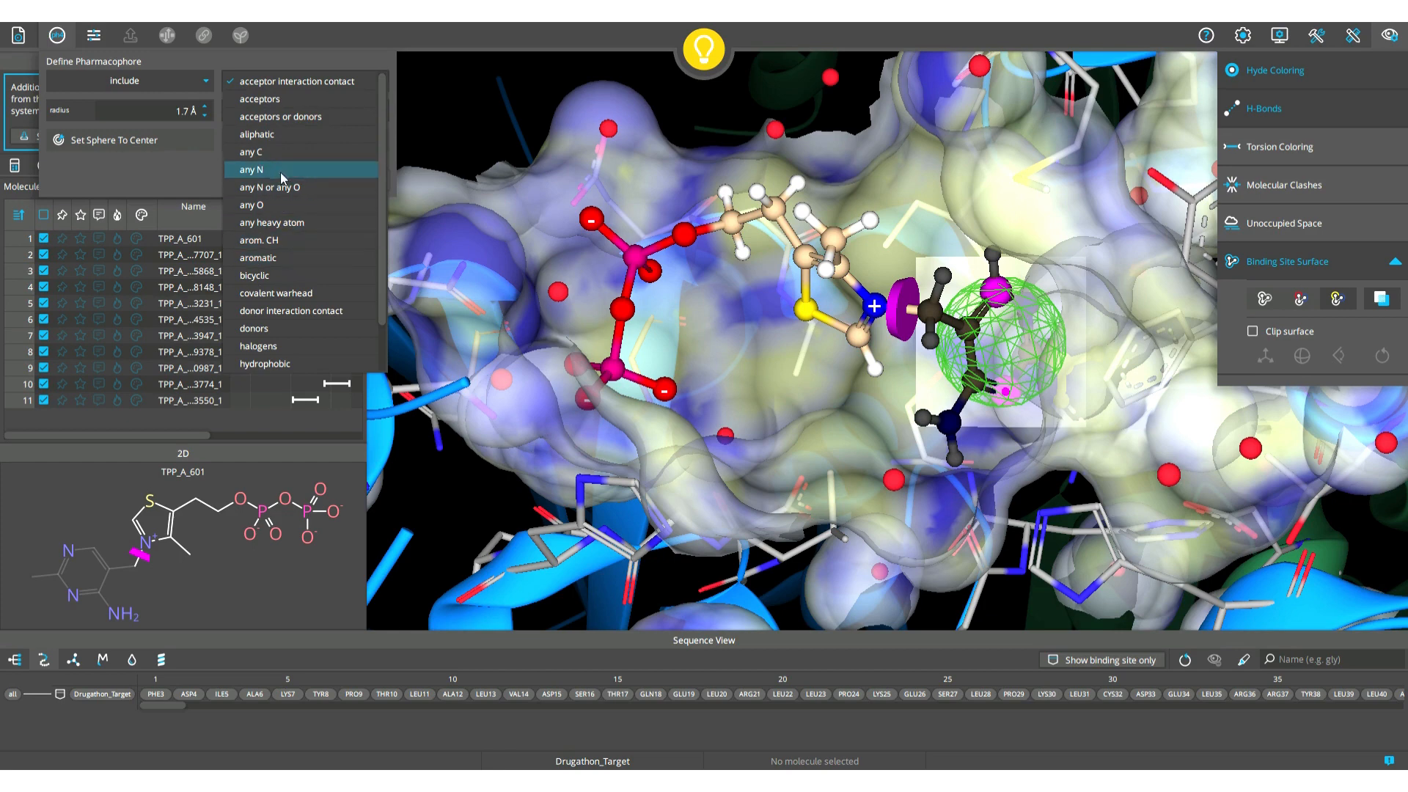
{"action": "left_click", "coordinate": [318, 256]}
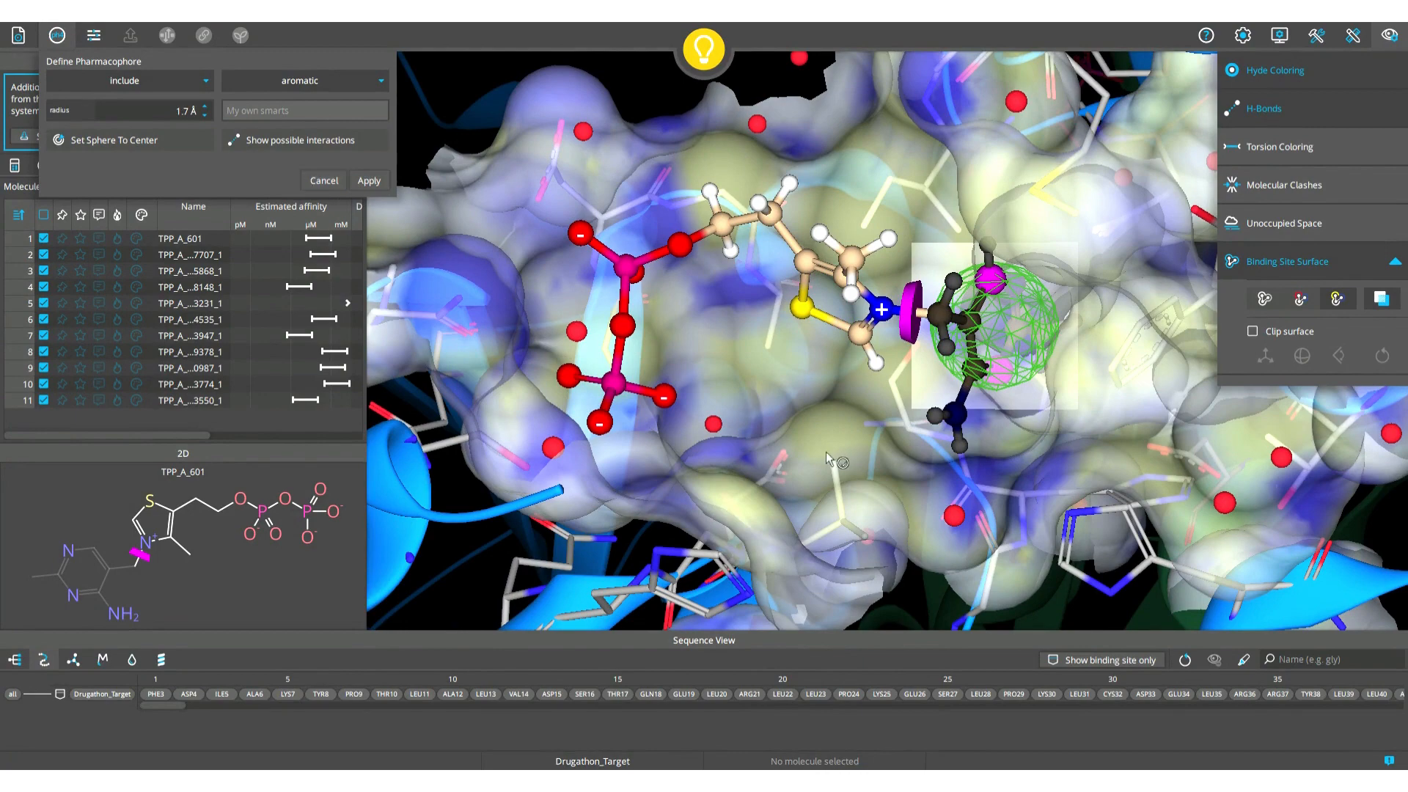
Step: Select the protein oxygen atom below the ligand's amino group and show its possible interactions
{"action": "right_click_drag", "start_coordinate": [826, 452], "coordinate": [810, 446]}
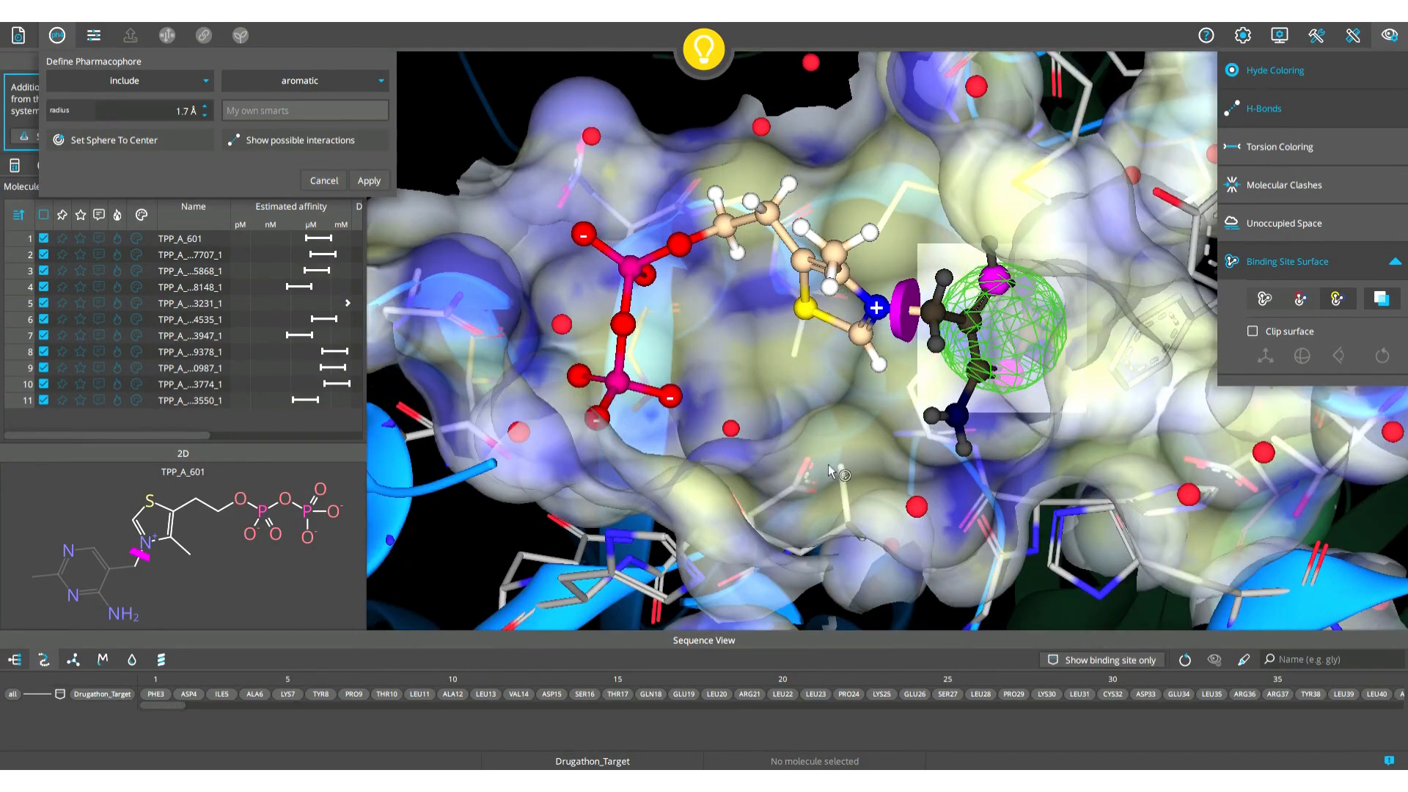
{"action": "middle_click_drag", "start_coordinate": [941, 476], "coordinate": [912, 455]}
{"action": "mouse_move", "coordinate": [913, 456]}
{"action": "right_mouse_down"}
{"action": "mouse_move", "coordinate": [926, 455]}
{"action": "mouse_move", "coordinate": [919, 473]}
{"action": "right_mouse_up"}
{"action": "left_click", "coordinate": [953, 506]}
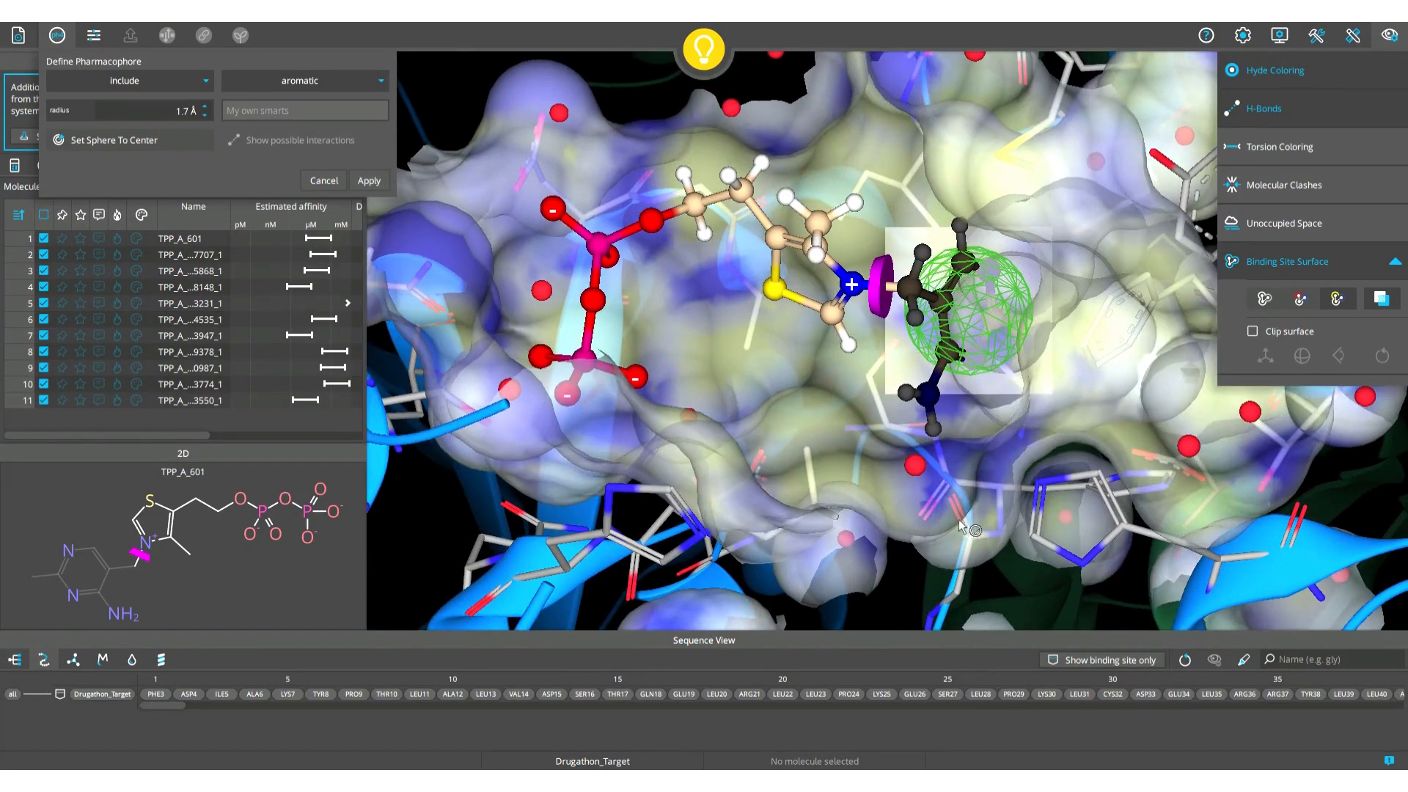
{"action": "scroll", "coordinate": [913, 451], "scroll_direction": "up", "scroll_amount": 5}
{"action": "middle_click_drag", "start_coordinate": [910, 458], "coordinate": [900, 424]}
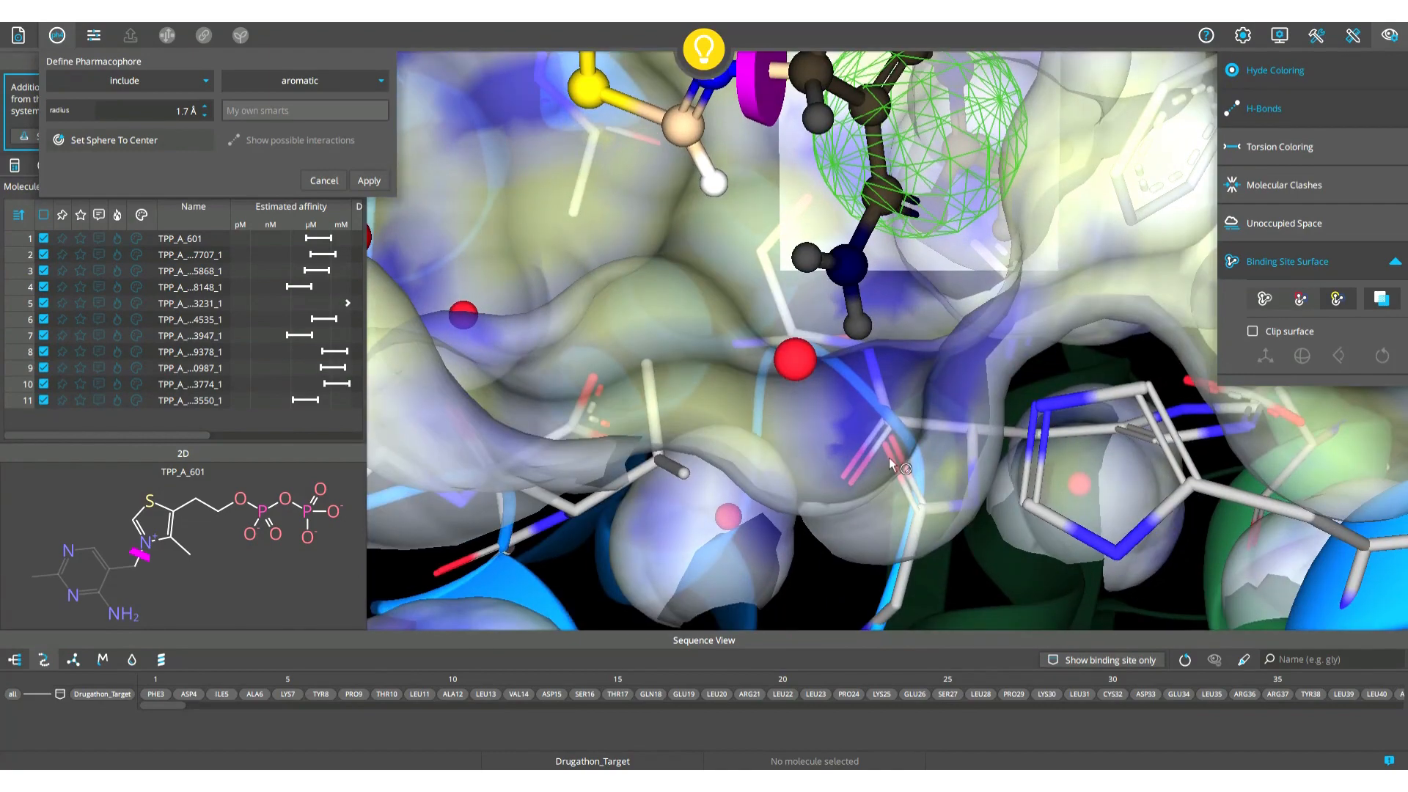
{"action": "left_click", "coordinate": [891, 436]}
{"action": "right_click_drag", "start_coordinate": [889, 455], "coordinate": [899, 469]}
{"action": "left_click", "coordinate": [888, 451]}
{"action": "left_click", "coordinate": [891, 447]}
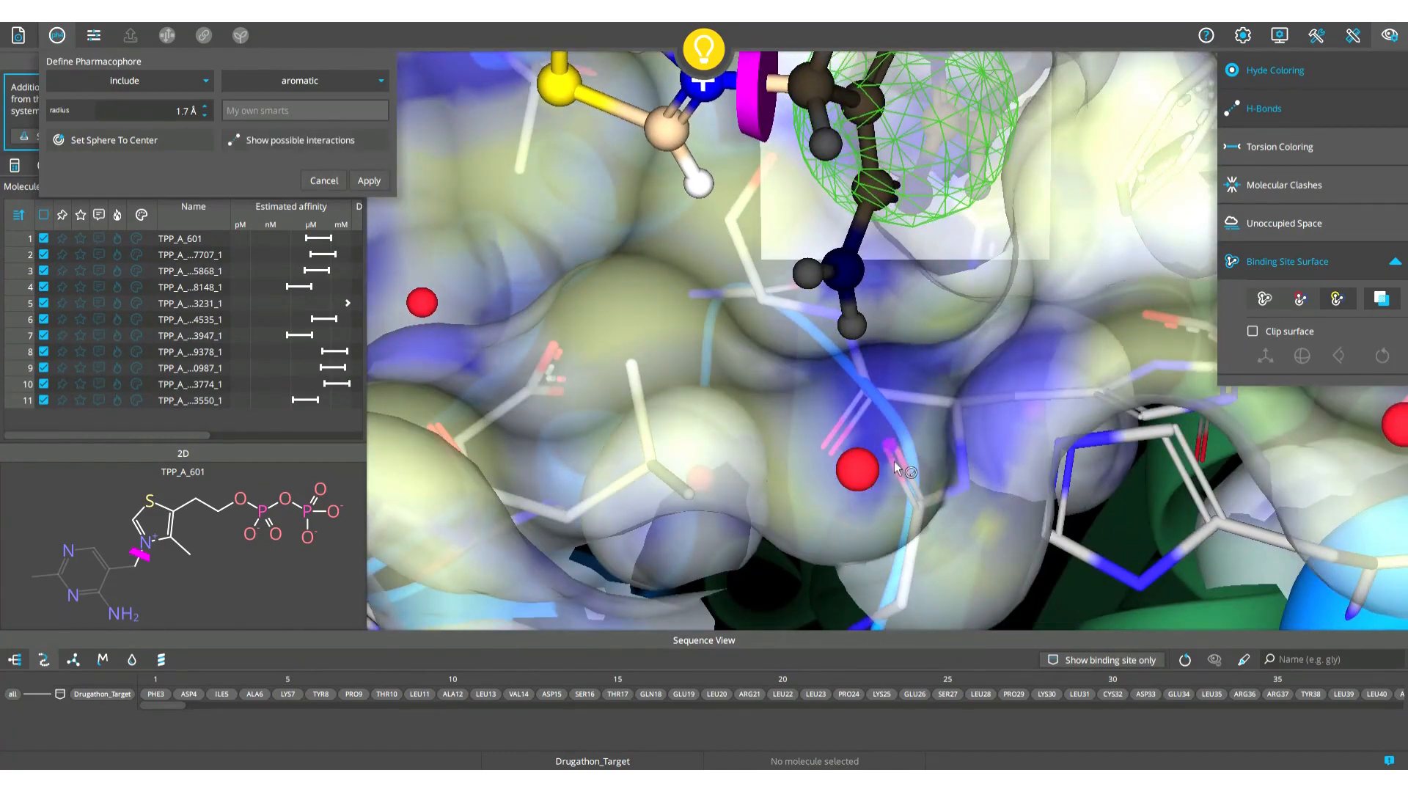
{"action": "left_click", "coordinate": [891, 456]}
{"action": "left_click", "coordinate": [890, 444]}
{"action": "left_click", "coordinate": [311, 140]}
{"action": "left_click", "coordinate": [309, 140]}
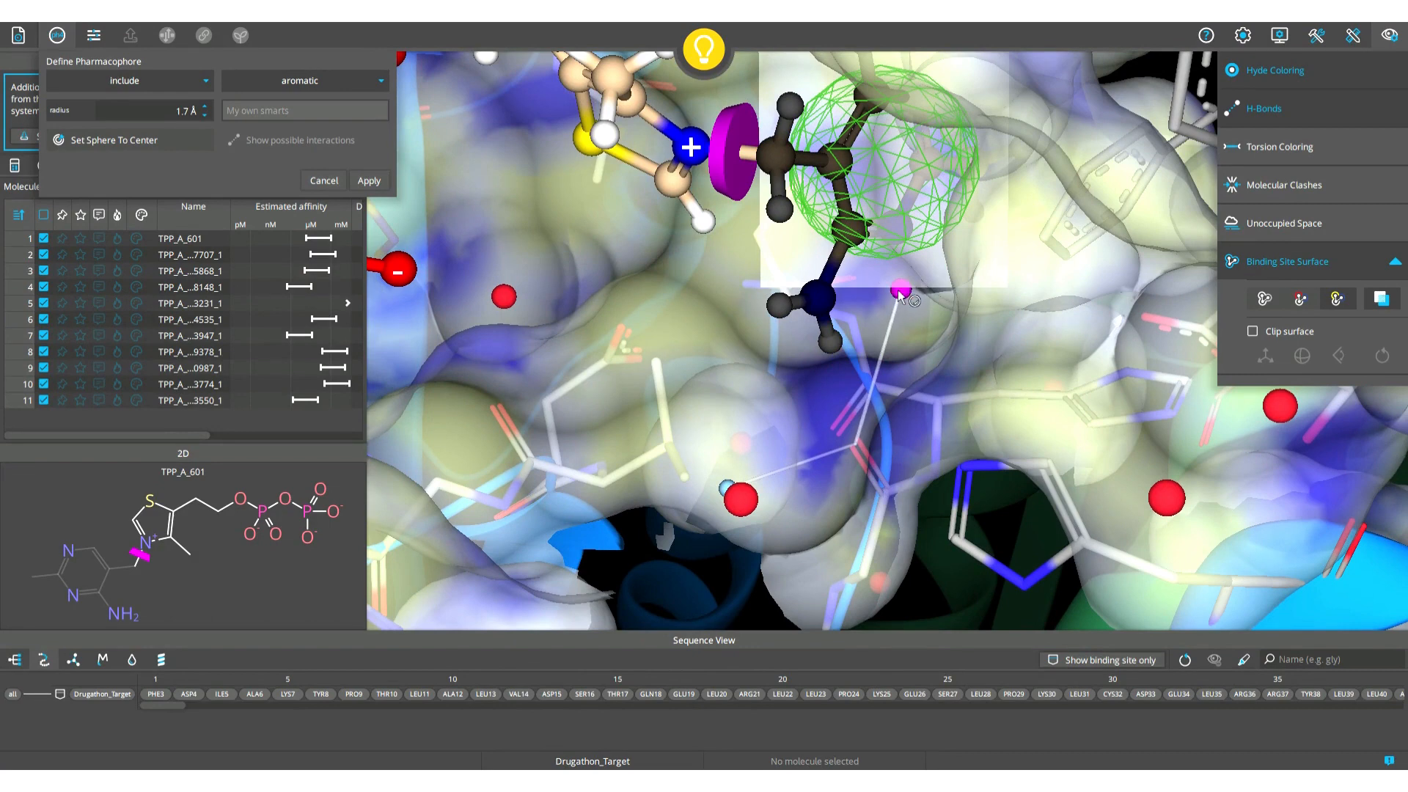
Step: Center the sphere on the oxygen's interaction point farther from the ligand and apply it as an include constraint for donors
{"action": "left_click", "coordinate": [723, 489]}
{"action": "left_click_drag", "start_coordinate": [723, 490], "coordinate": [759, 478]}
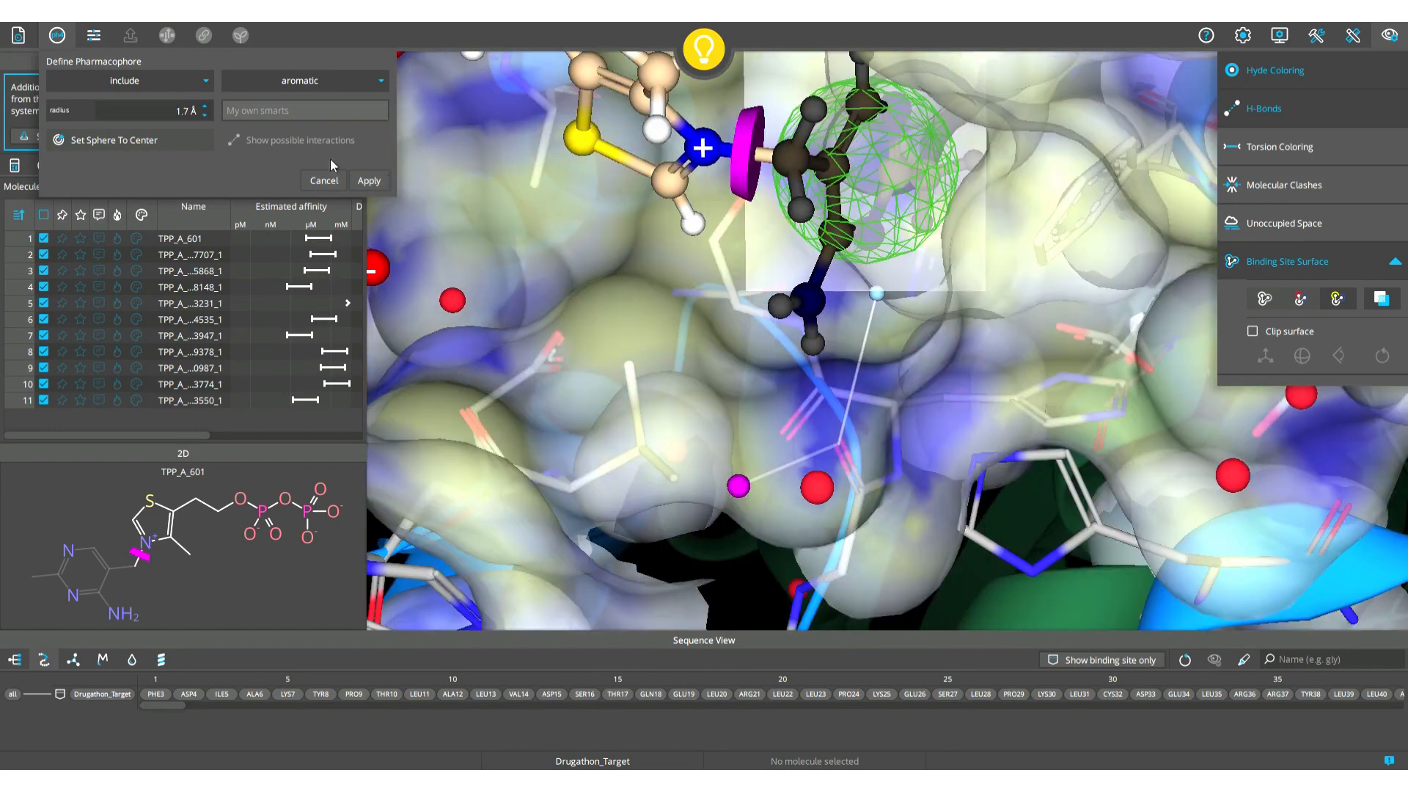
{"action": "left_click", "coordinate": [163, 141]}
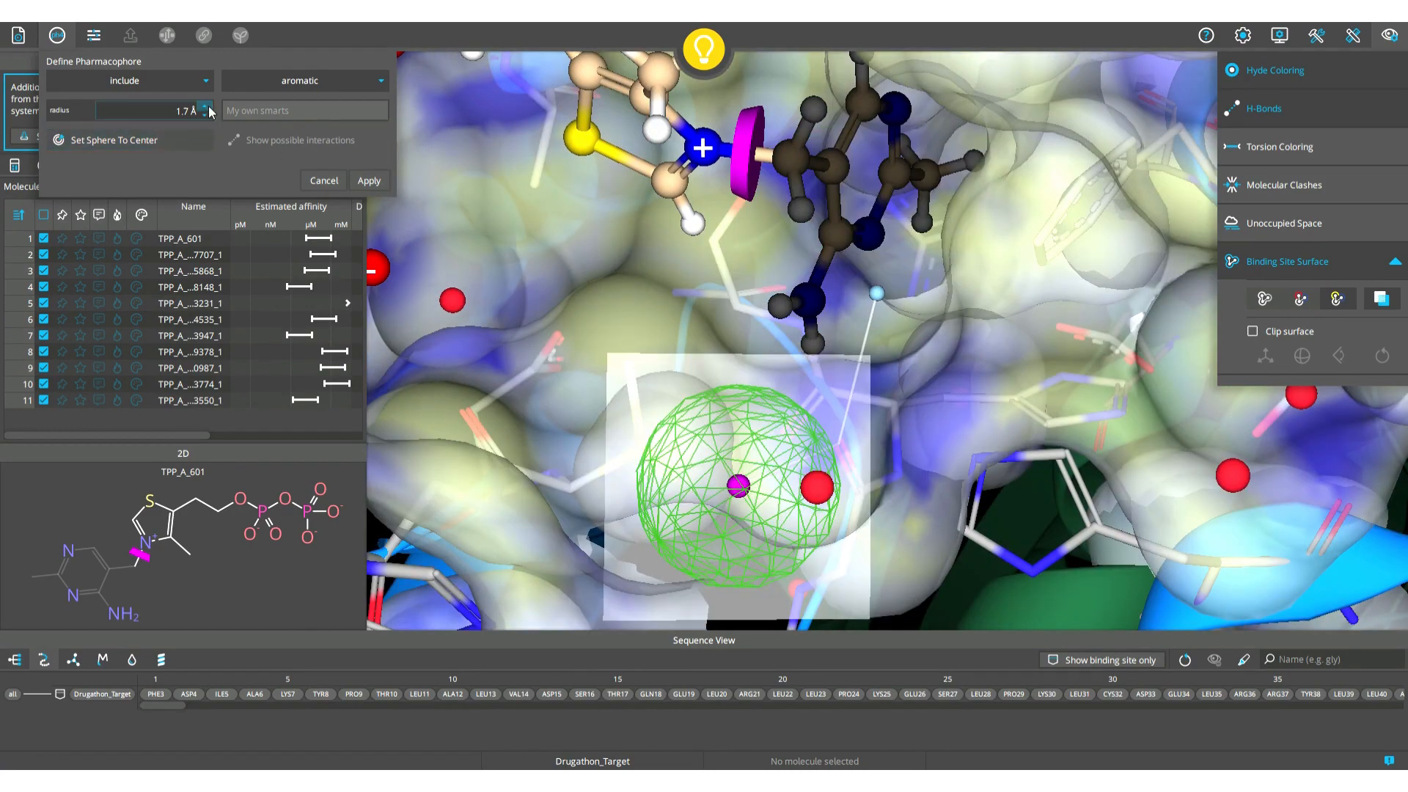
{"action": "left_click", "coordinate": [353, 81]}
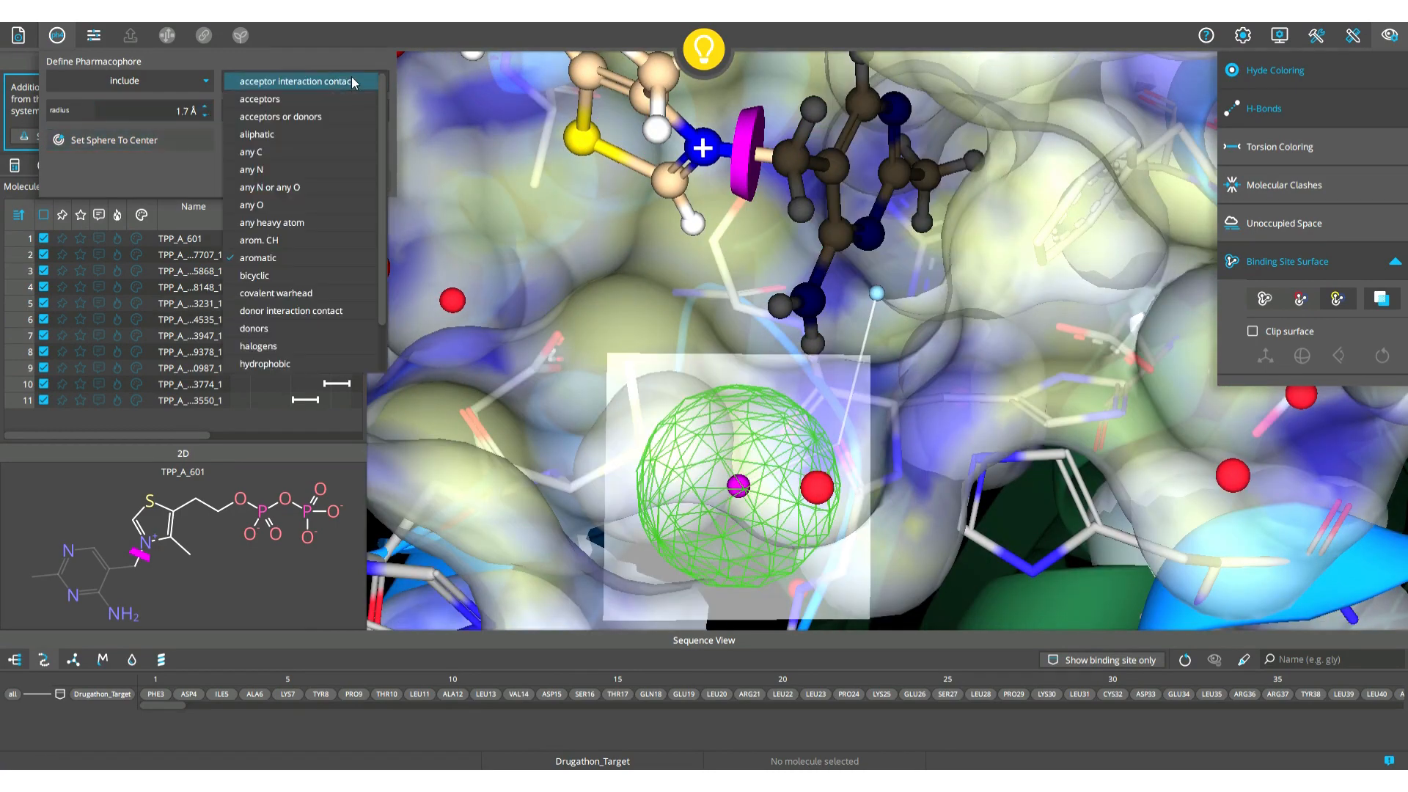
{"action": "scroll", "coordinate": [337, 191], "scroll_direction": "down", "scroll_amount": 1}
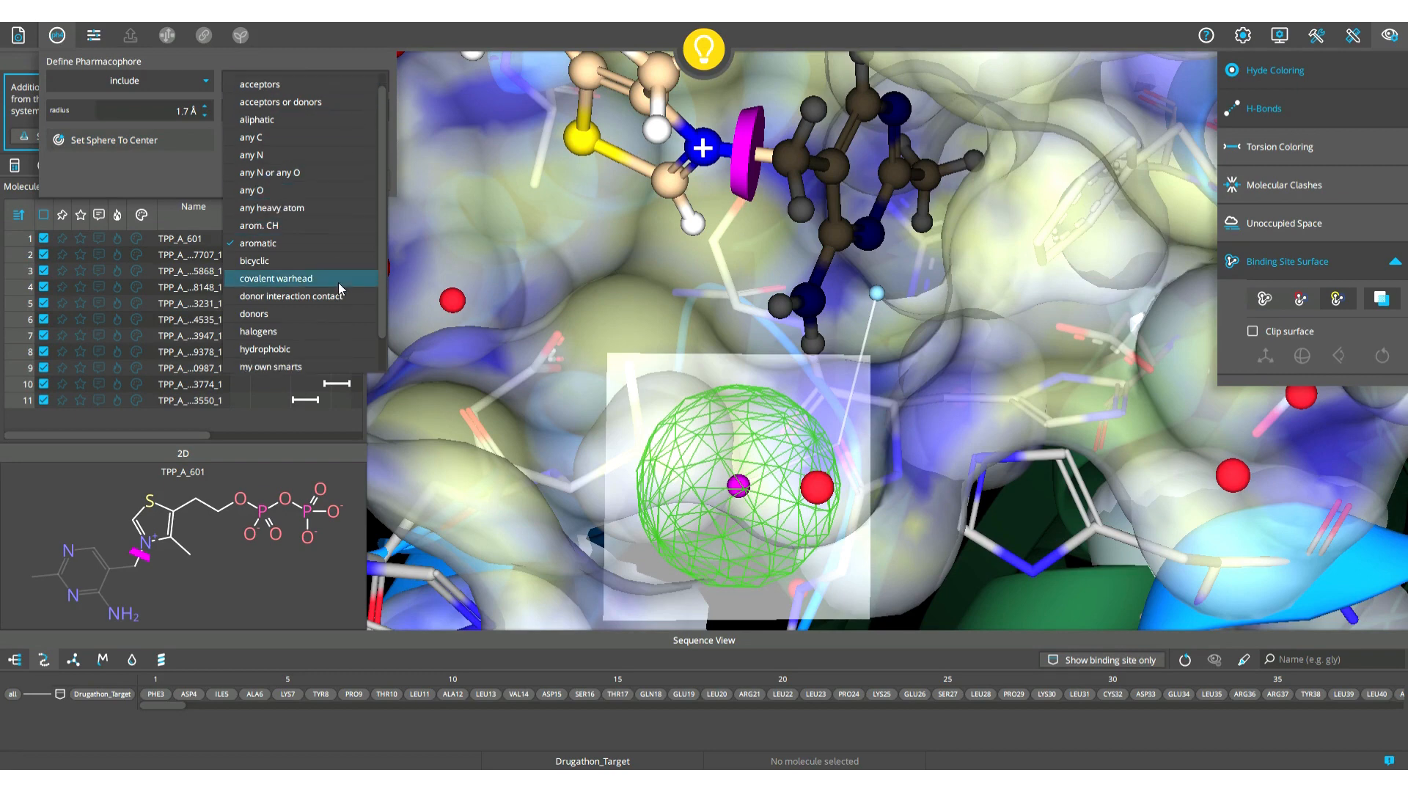
{"action": "left_click", "coordinate": [326, 313]}
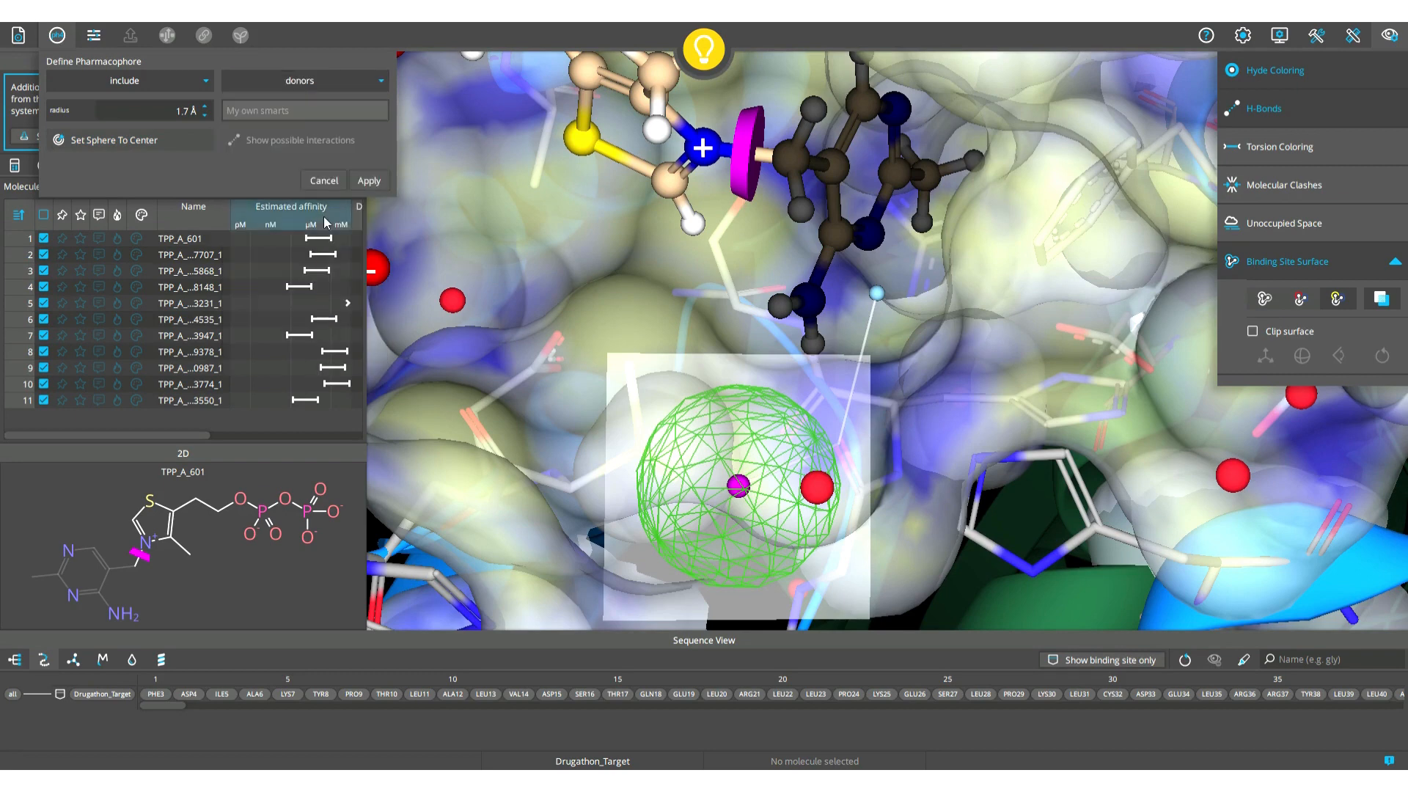
{"action": "left_click", "coordinate": [378, 180]}
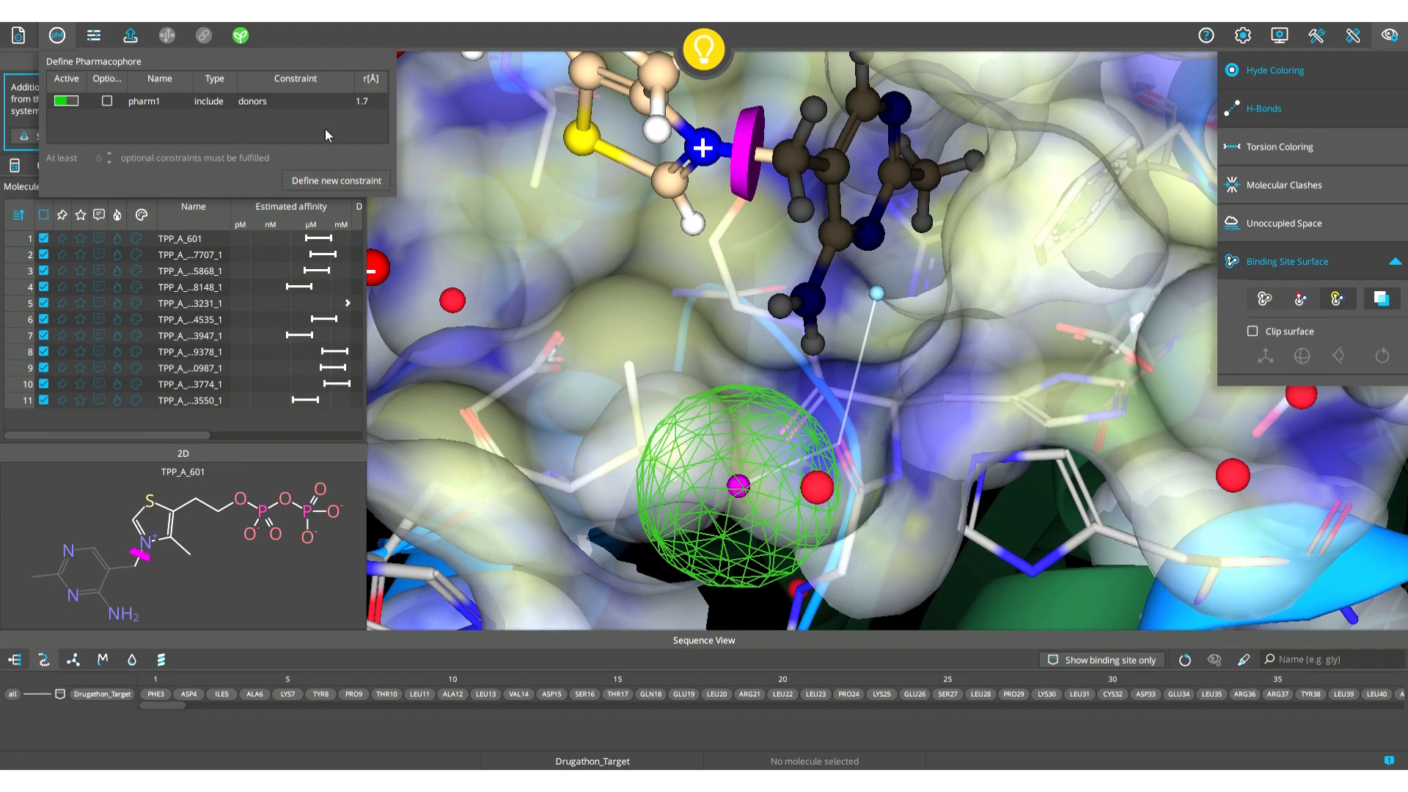
Step: Grow fragments under the donor constraint and look through the new molecules in rows 12 to 20 inside the pocket
{"action": "left_click", "coordinate": [241, 36]}
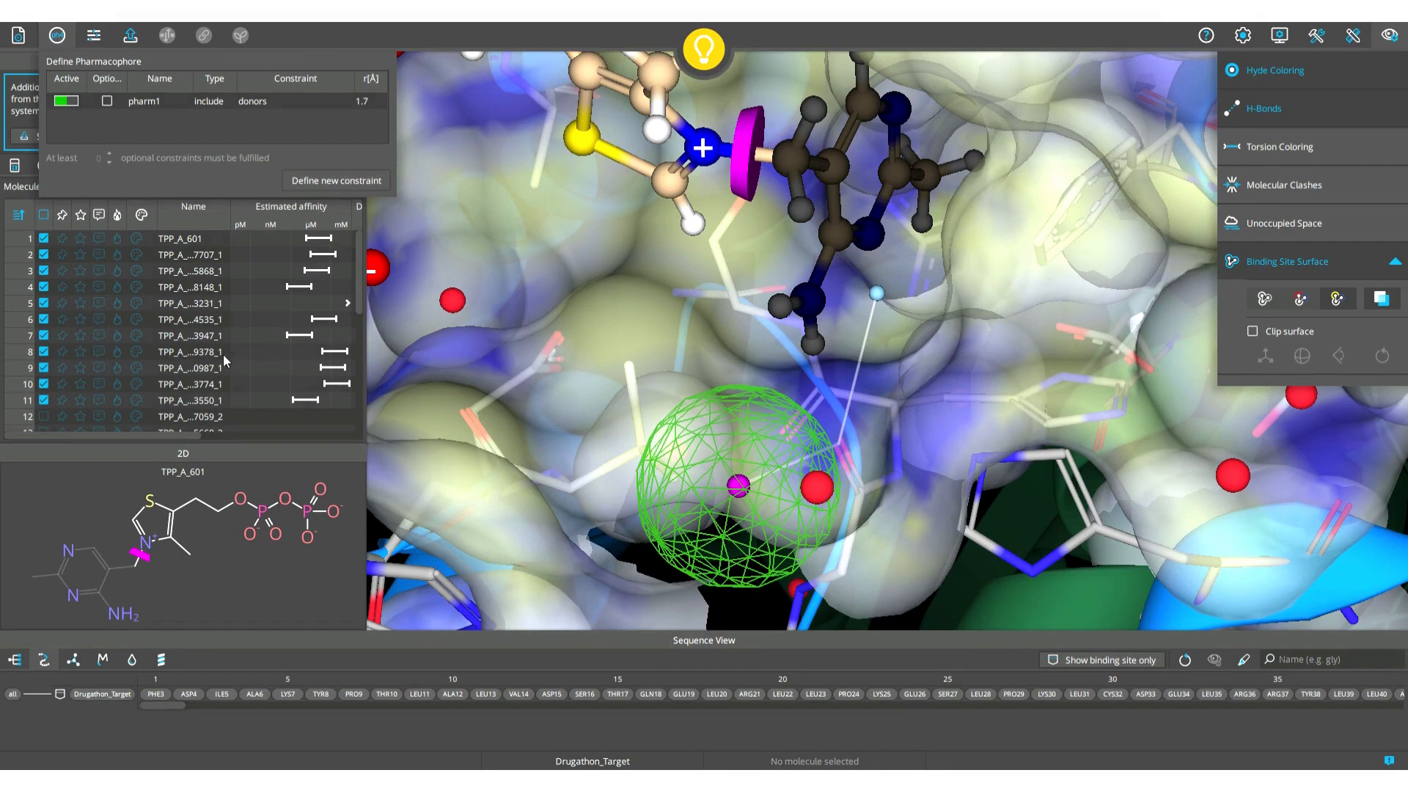
{"action": "scroll", "coordinate": [223, 354], "scroll_direction": "down", "scroll_amount": 5}
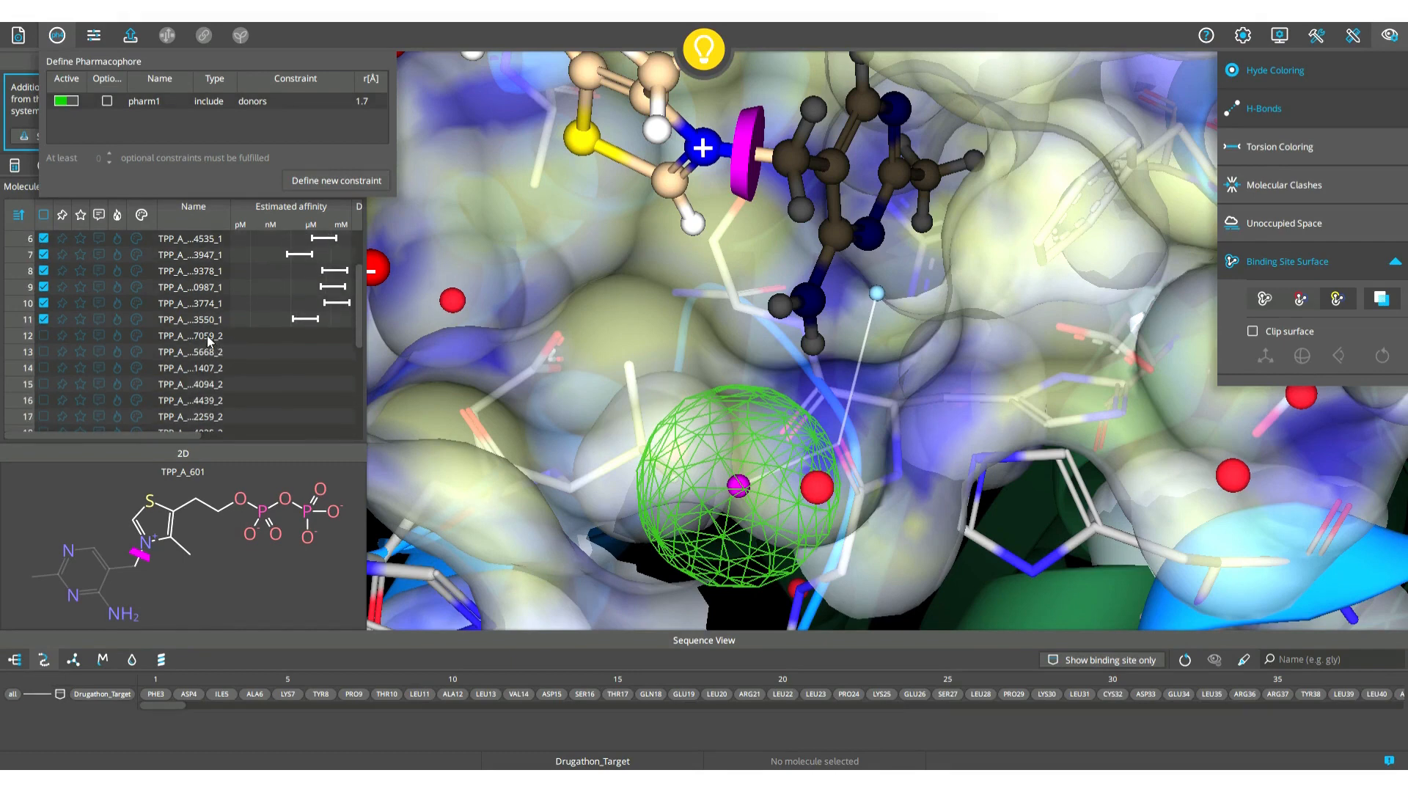
{"action": "left_click", "coordinate": [208, 337]}
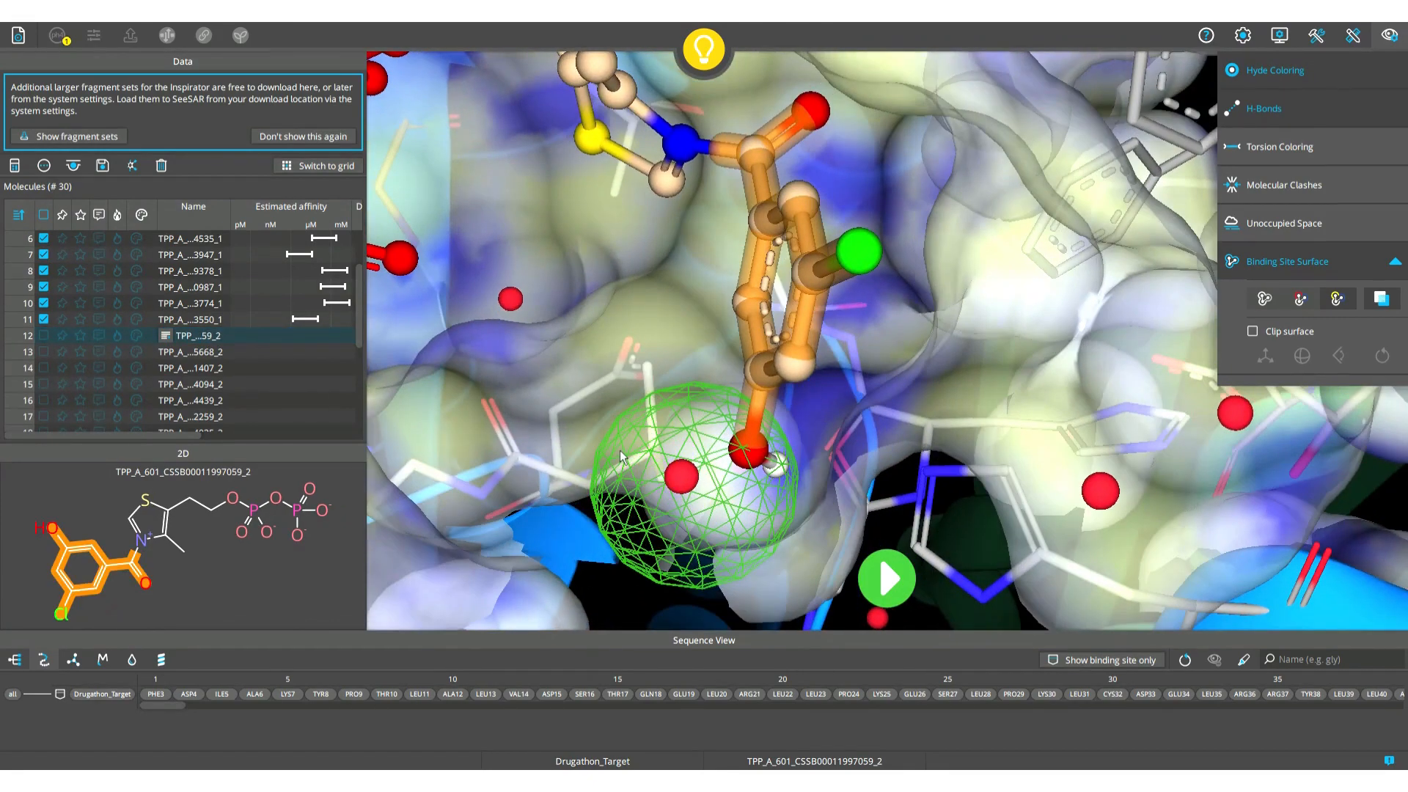
{"action": "key", "text": "Down"}
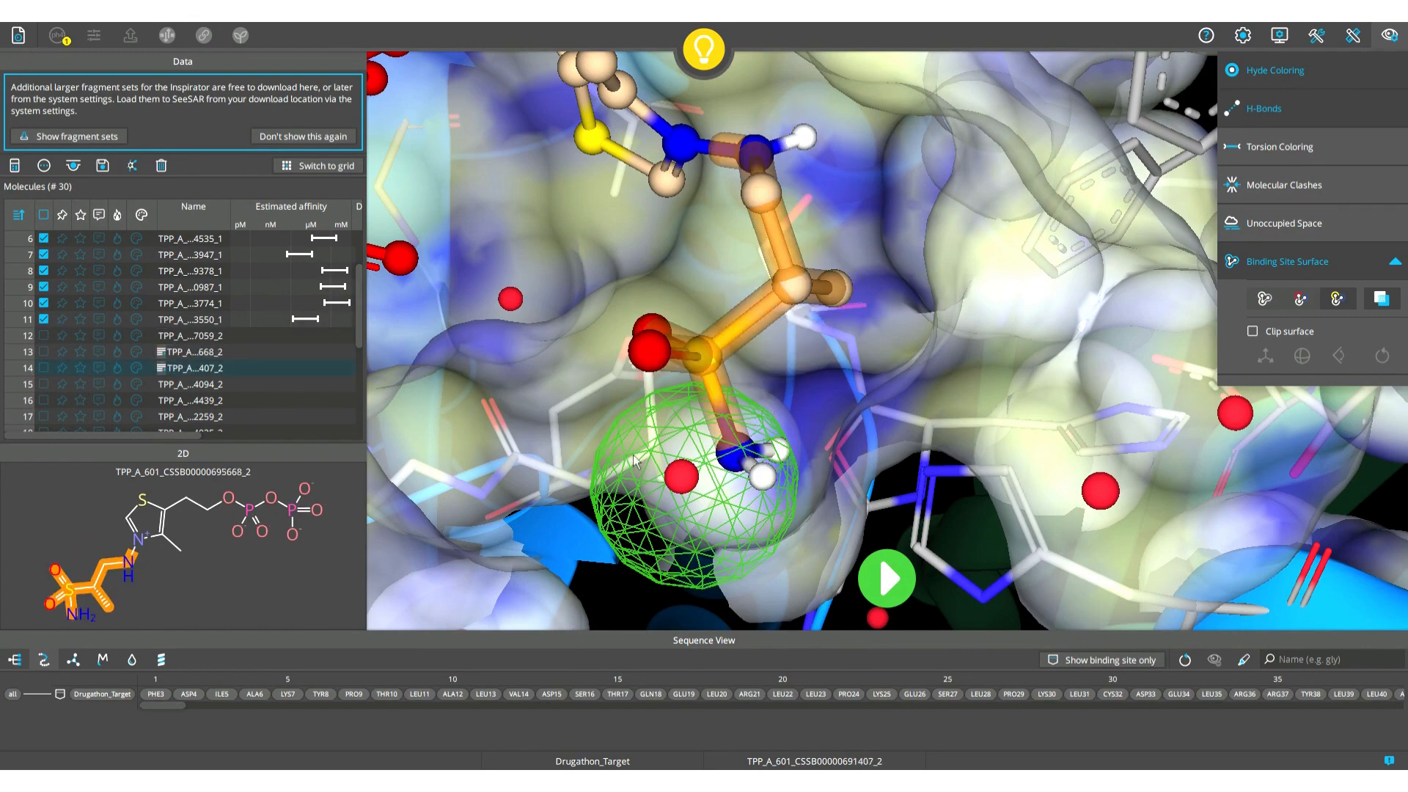
{"action": "key", "text": "Down"}
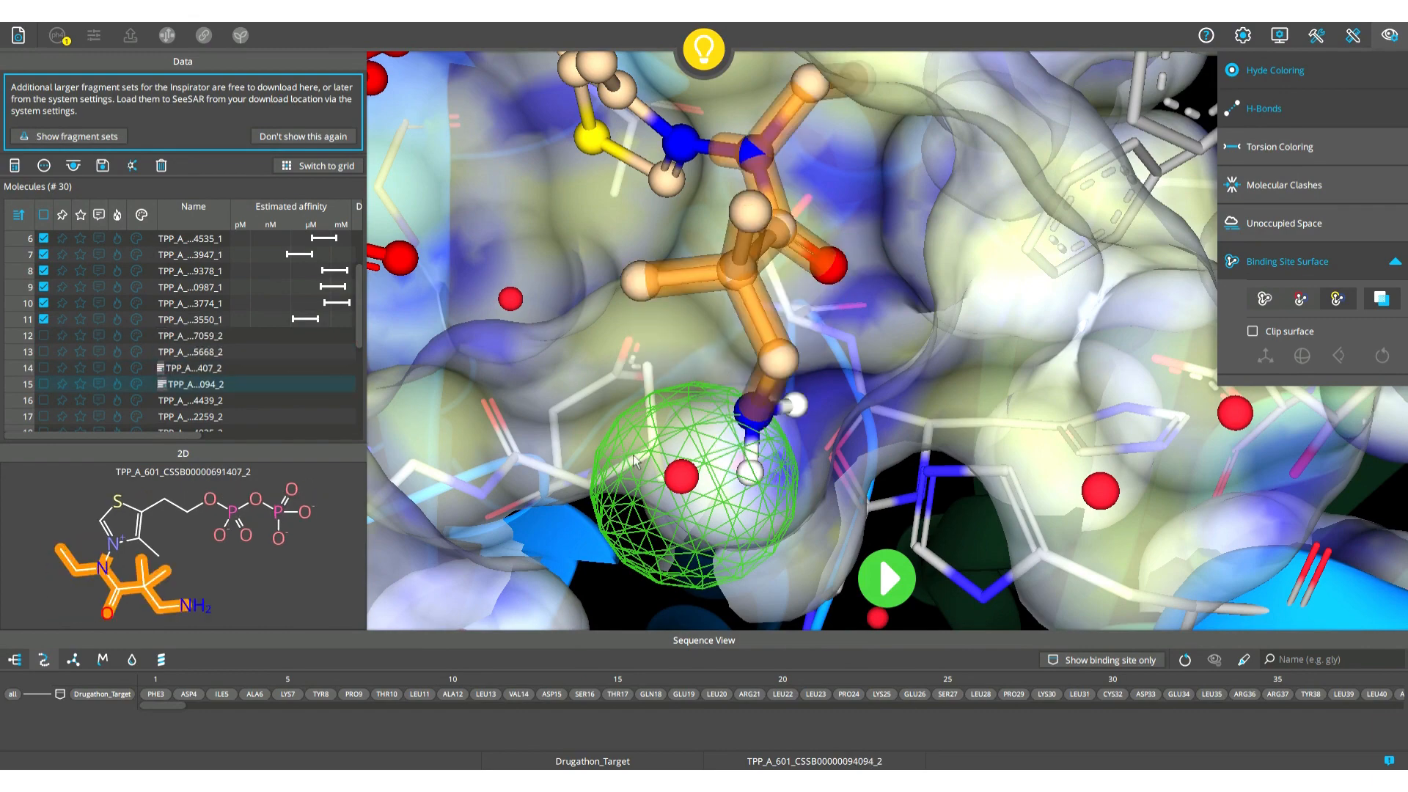
{"action": "key", "text": "Down"}
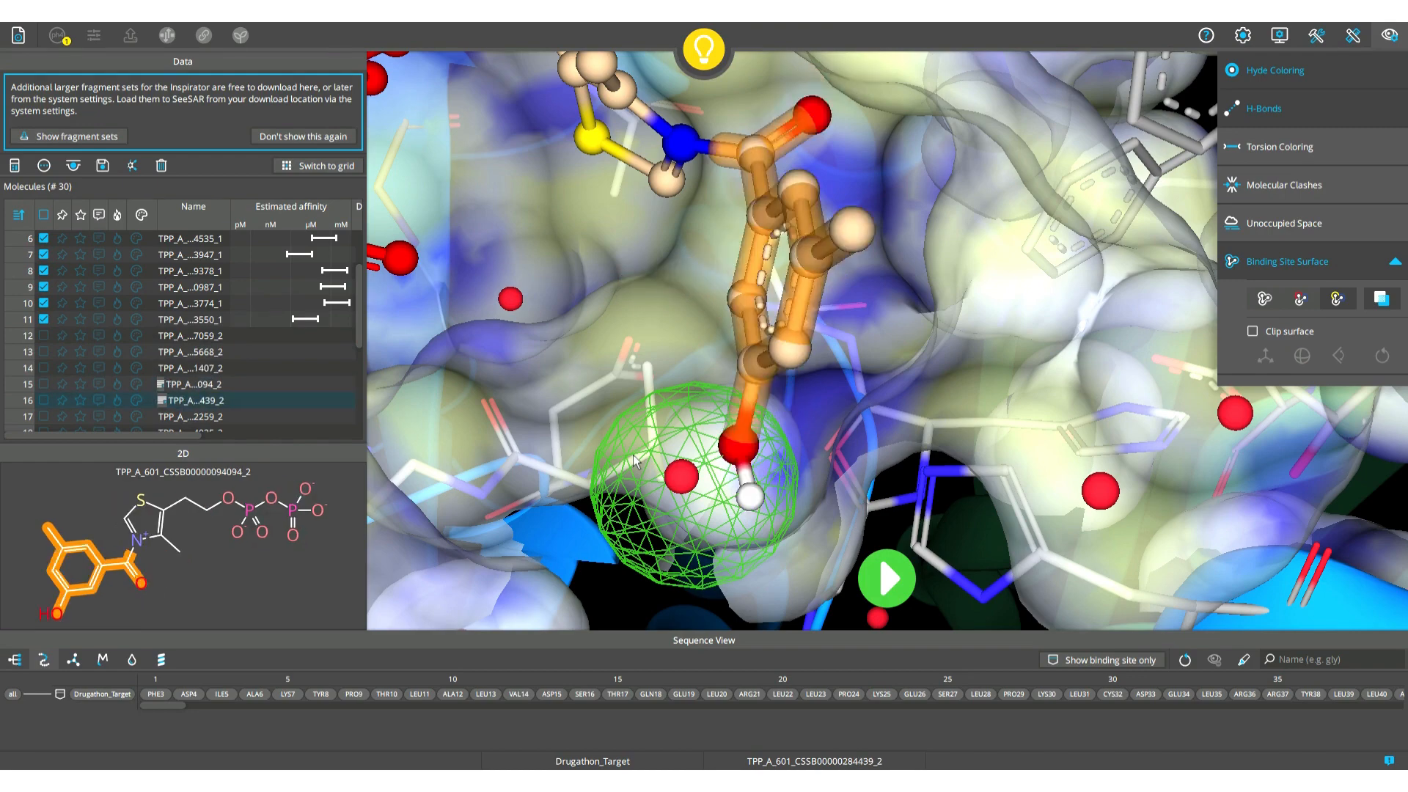
{"action": "key", "text": "Down"}
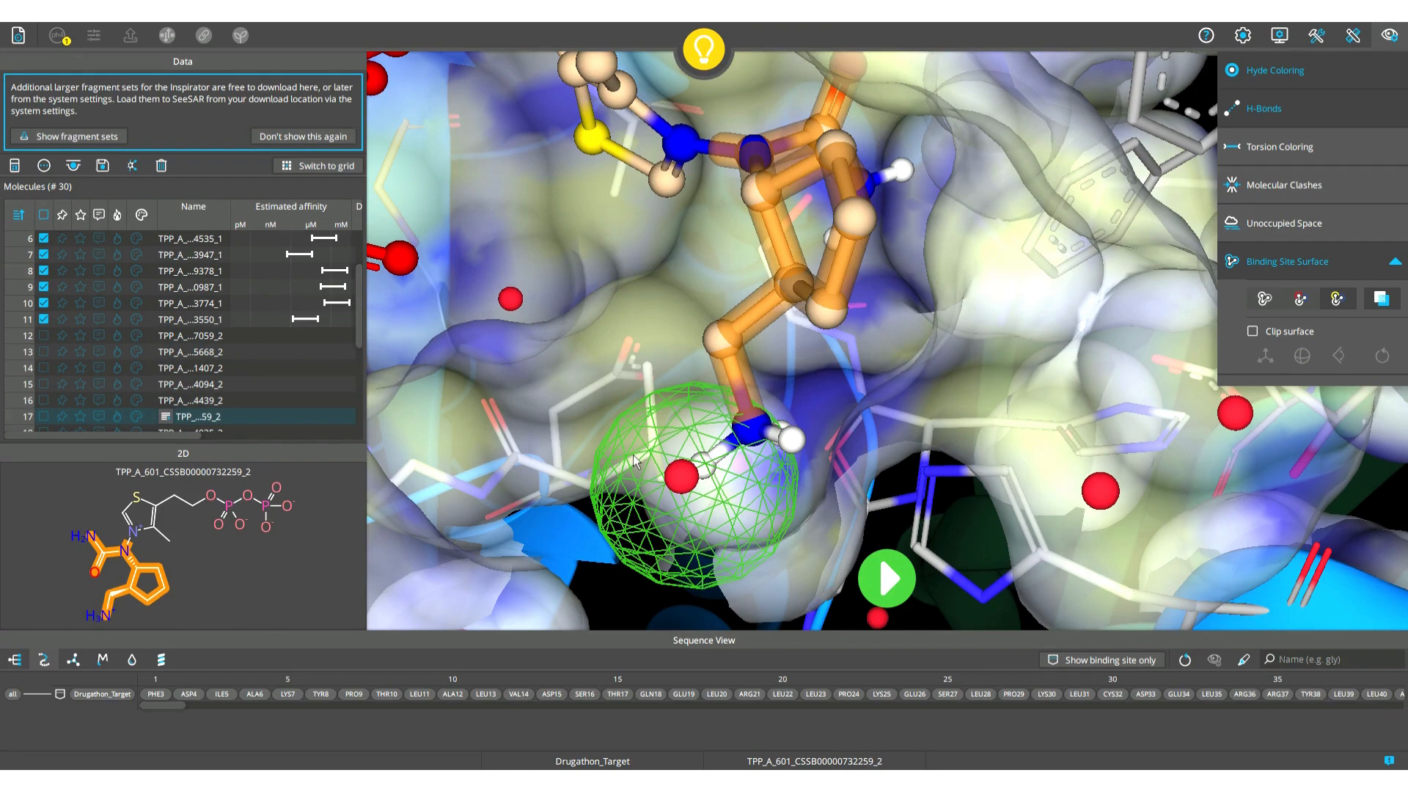
{"action": "key", "text": "Down"}
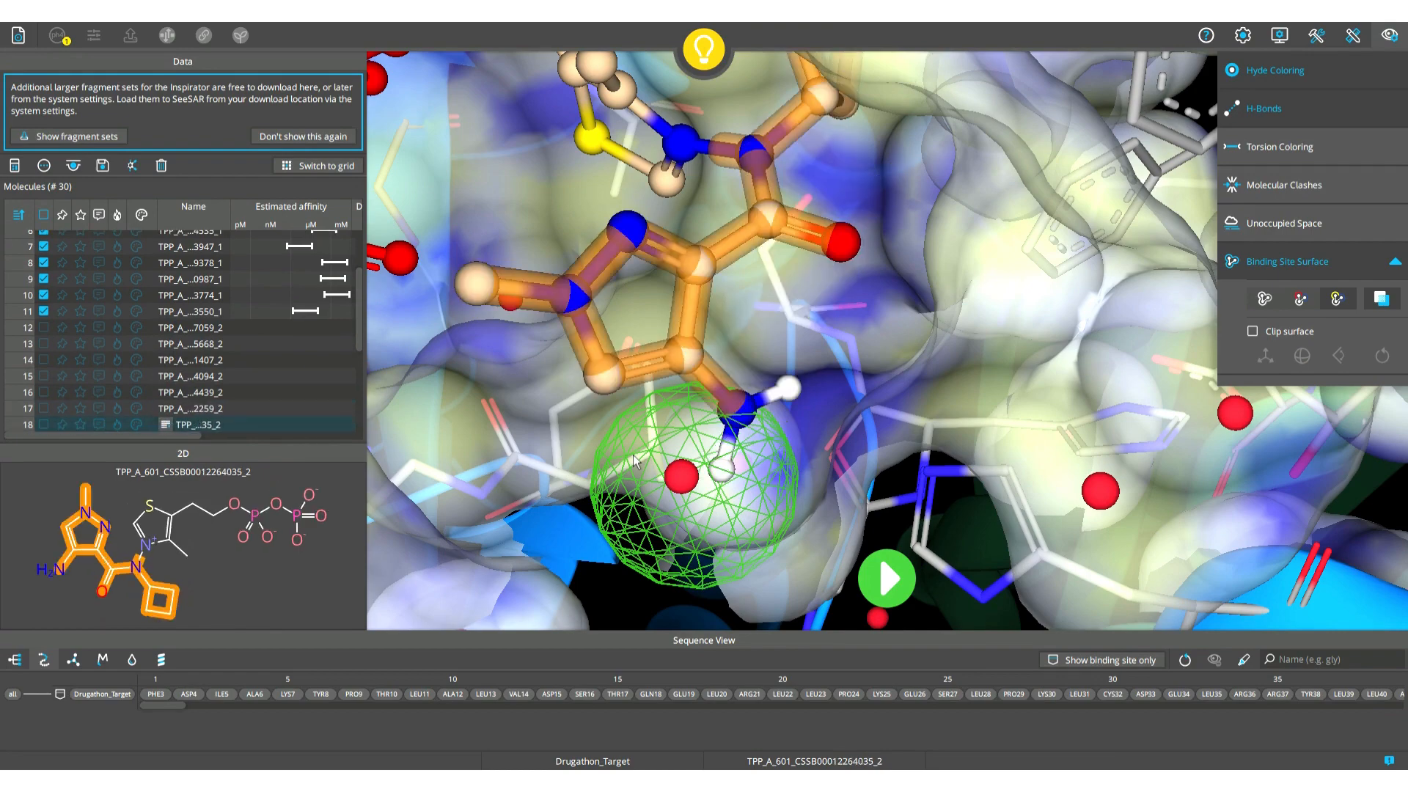
{"action": "key", "text": "Down"}
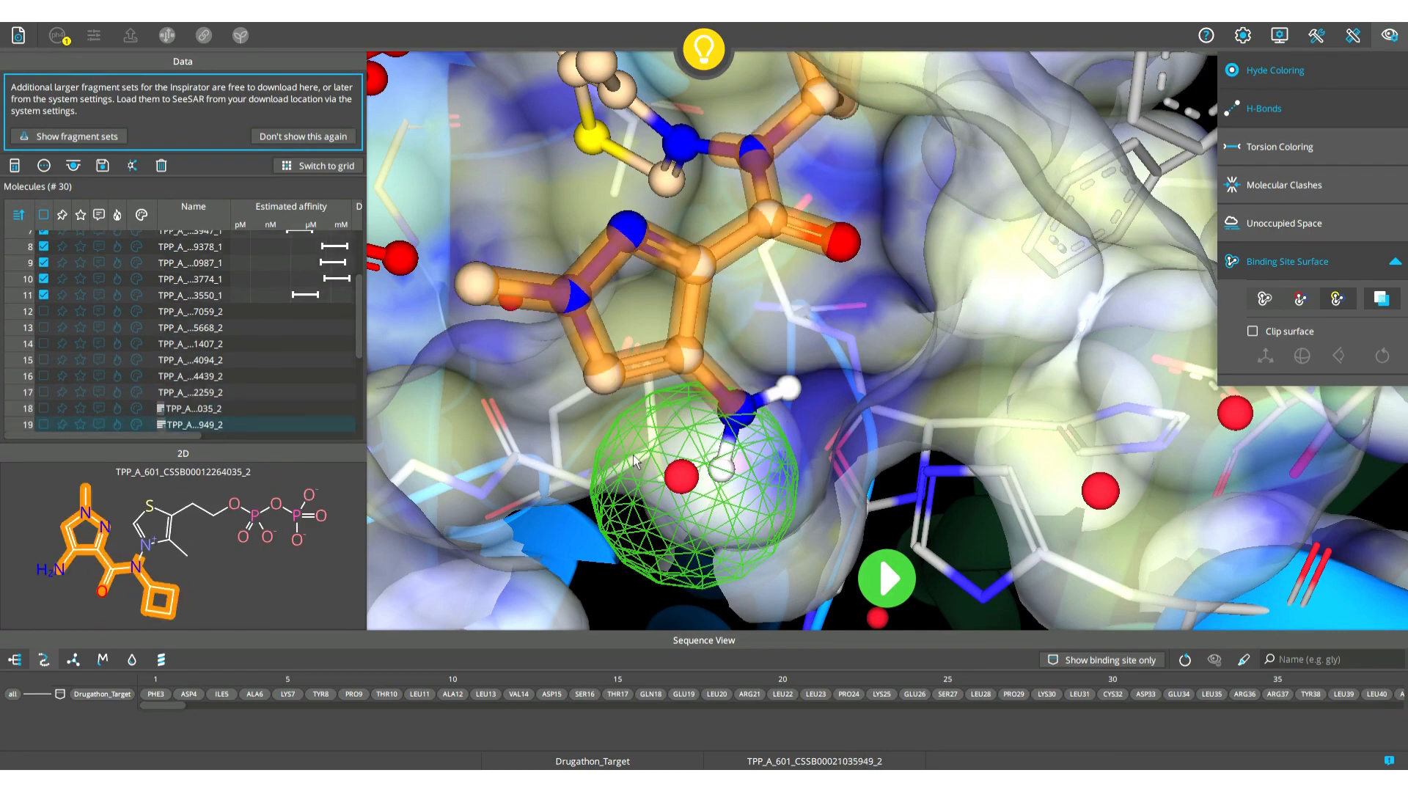
{"action": "key", "text": "Down"}
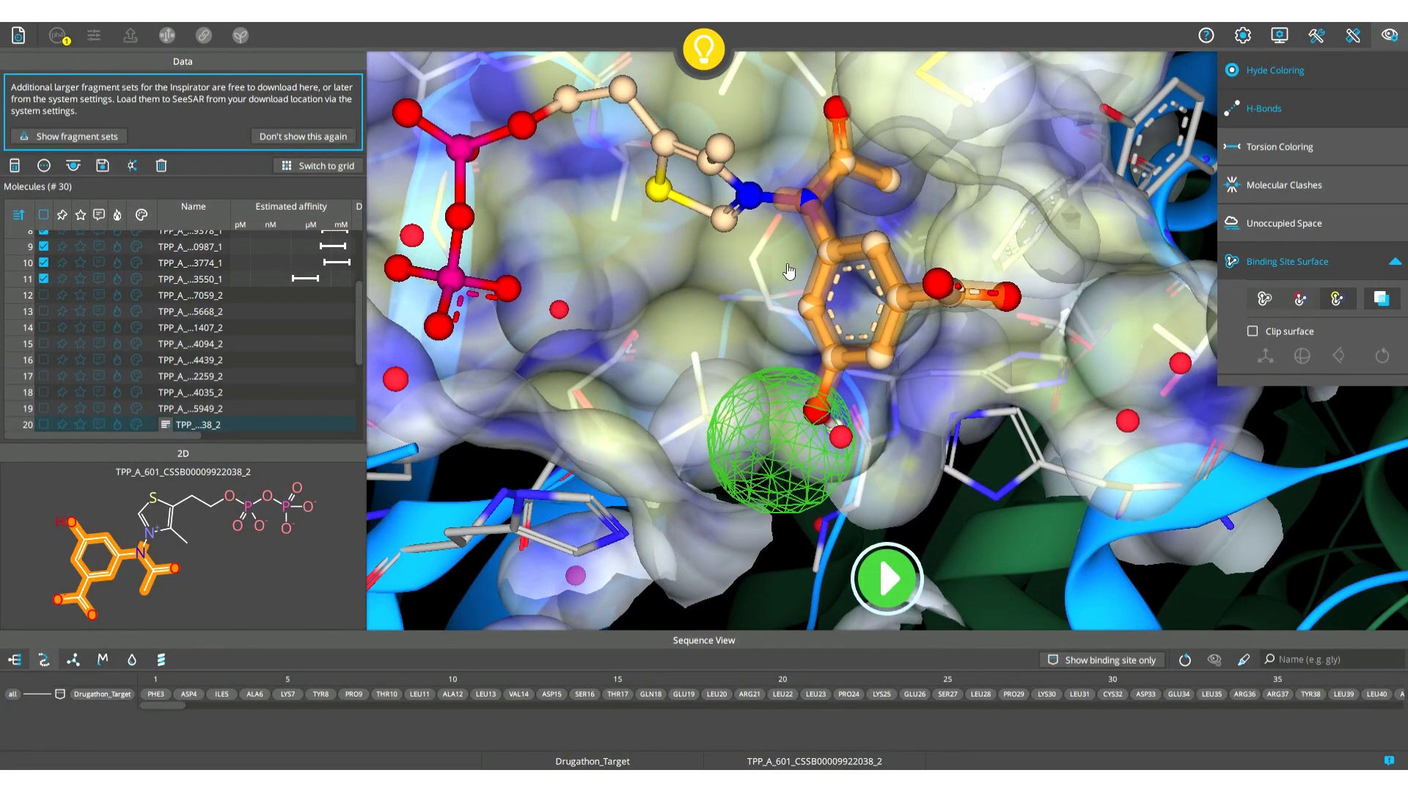
Step: Return to the original TPP_A_601 ligand and cut its carbon–oxygen bond before the diphosphate group to mark that group for replacement
{"action": "left_click", "coordinate": [783, 206]}
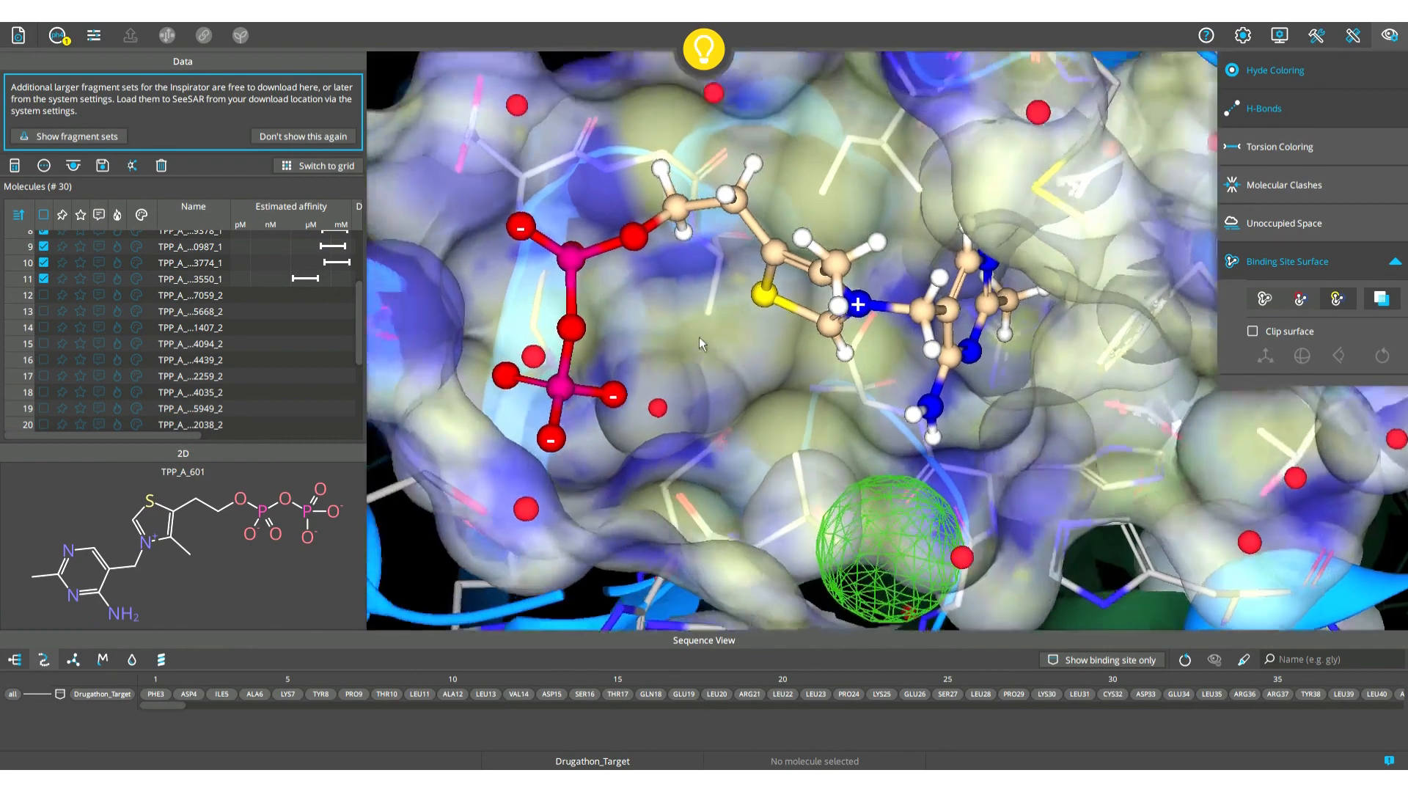
{"action": "left_click", "coordinate": [657, 225]}
{"action": "left_click_drag", "start_coordinate": [712, 302], "coordinate": [735, 281]}
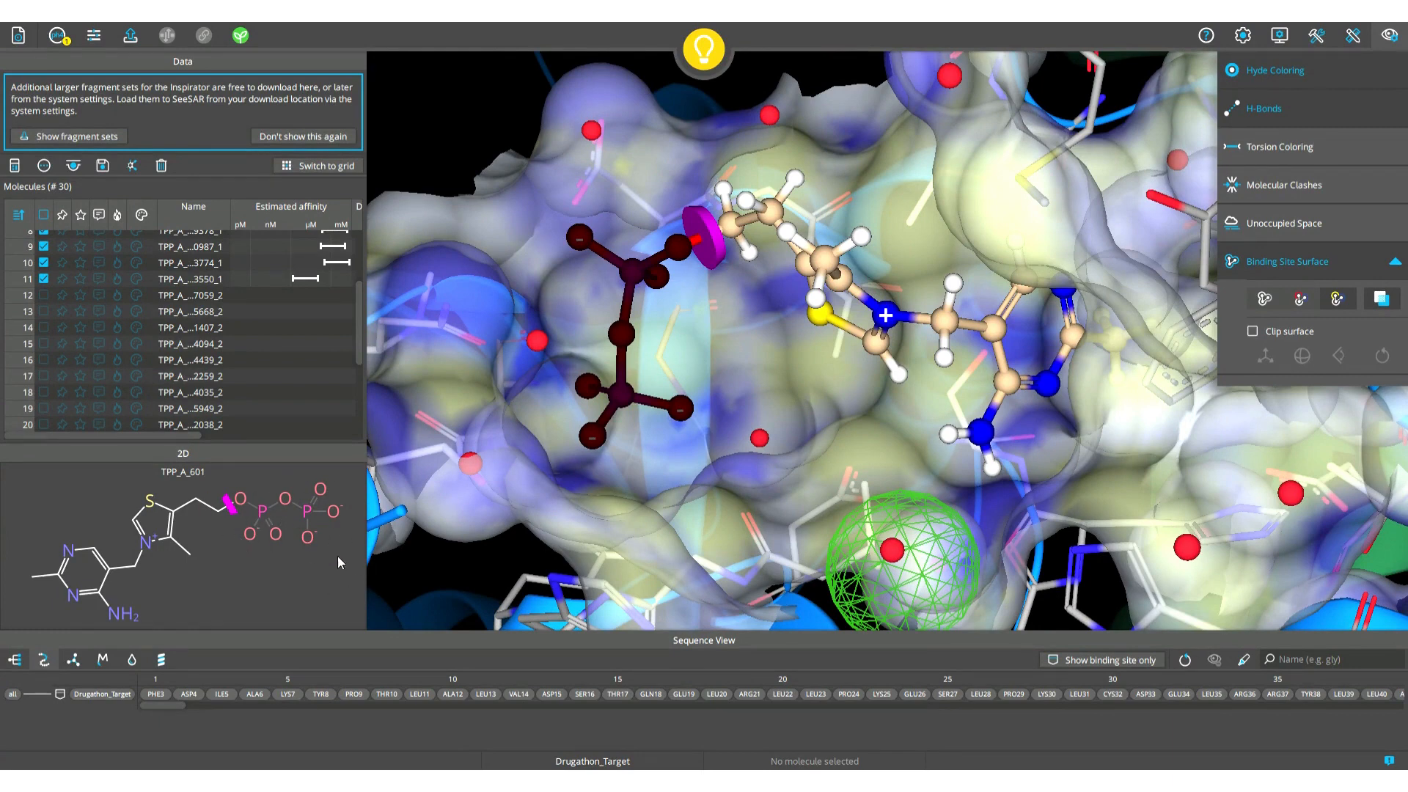
{"action": "left_click", "coordinate": [273, 505]}
Step: Check every molecule in the table except TPP_A_601 and delete the checked molecules
{"action": "left_click", "coordinate": [44, 215]}
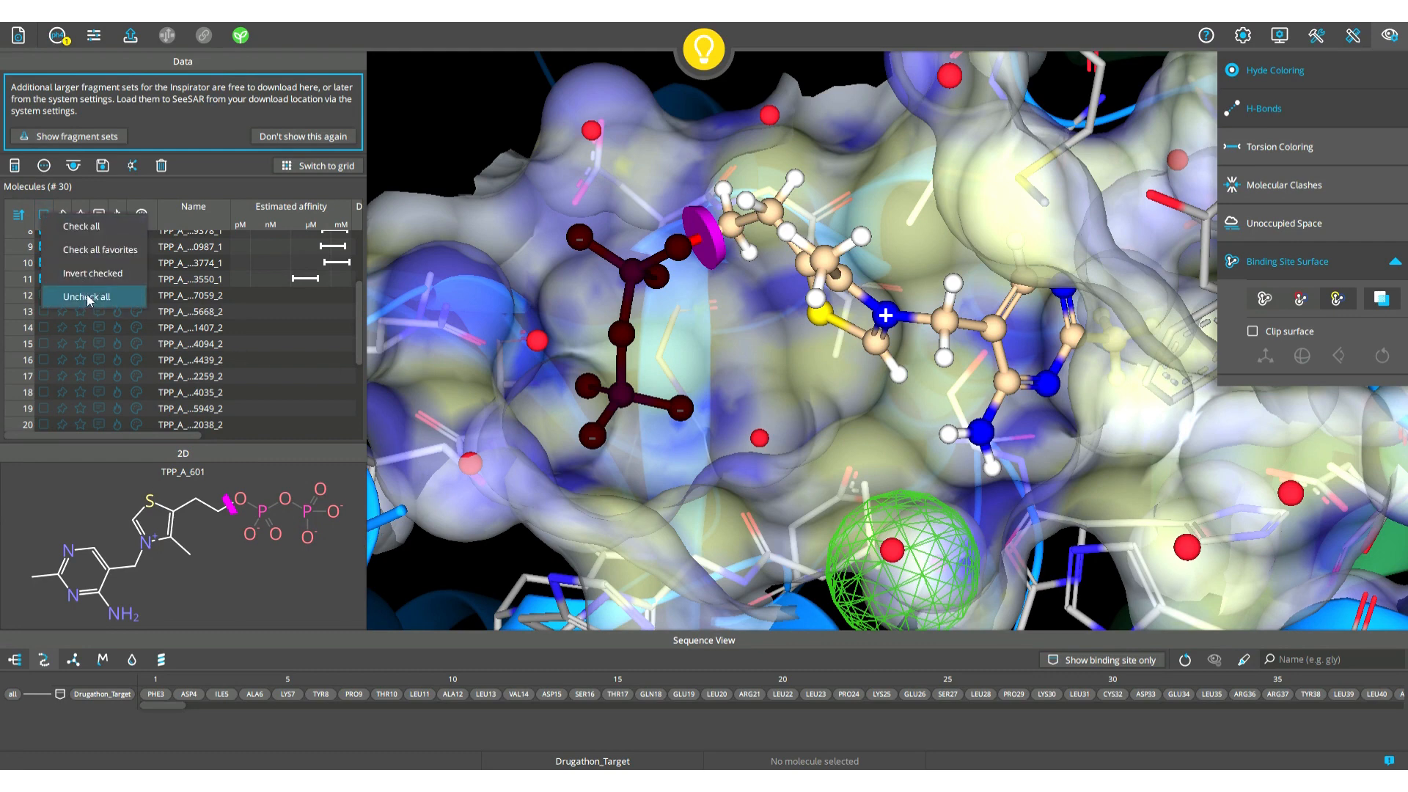
{"action": "left_click", "coordinate": [87, 296]}
{"action": "left_click", "coordinate": [42, 215]}
{"action": "left_click", "coordinate": [53, 224]}
{"action": "scroll", "coordinate": [72, 255], "scroll_direction": "up", "scroll_amount": 1}
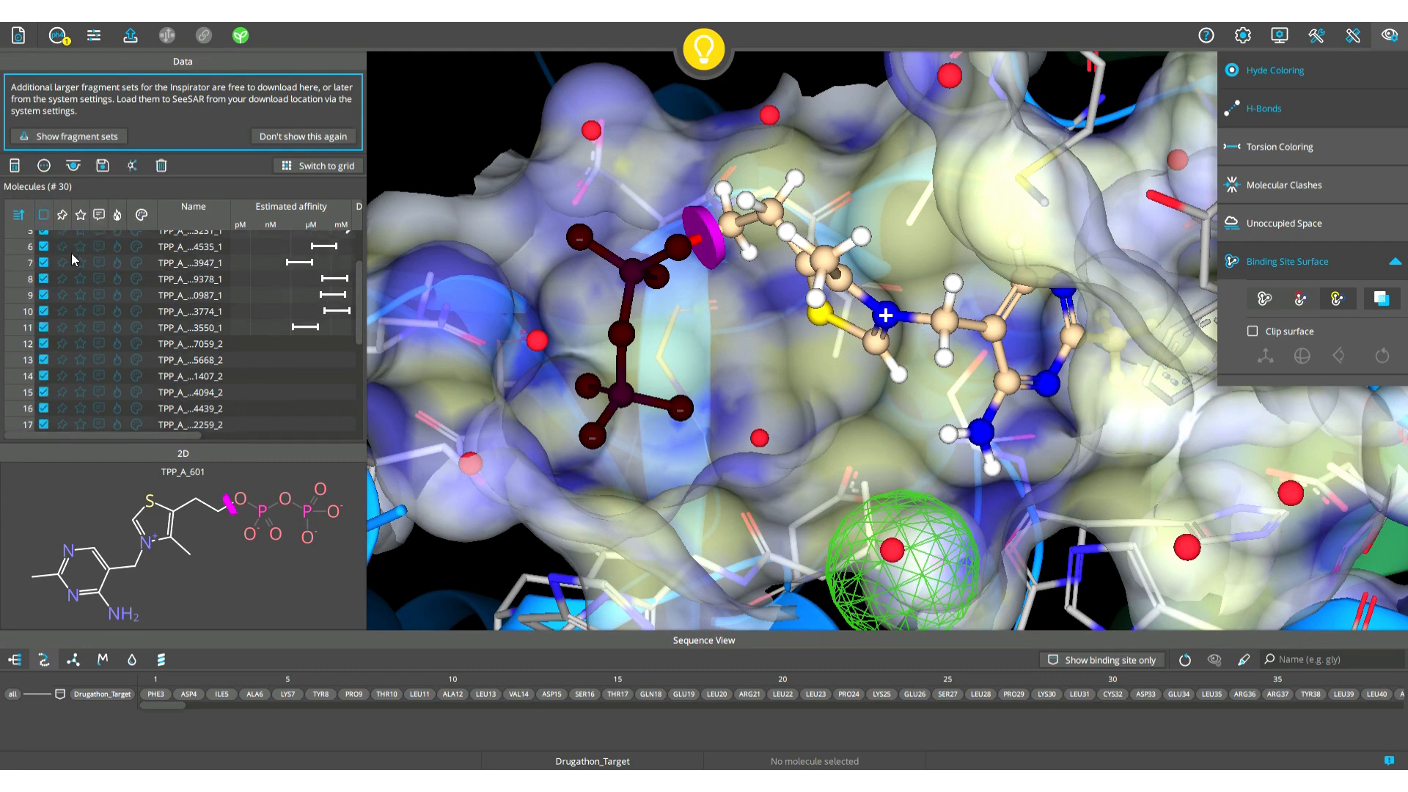
{"action": "scroll", "coordinate": [73, 259], "scroll_direction": "up", "scroll_amount": 2}
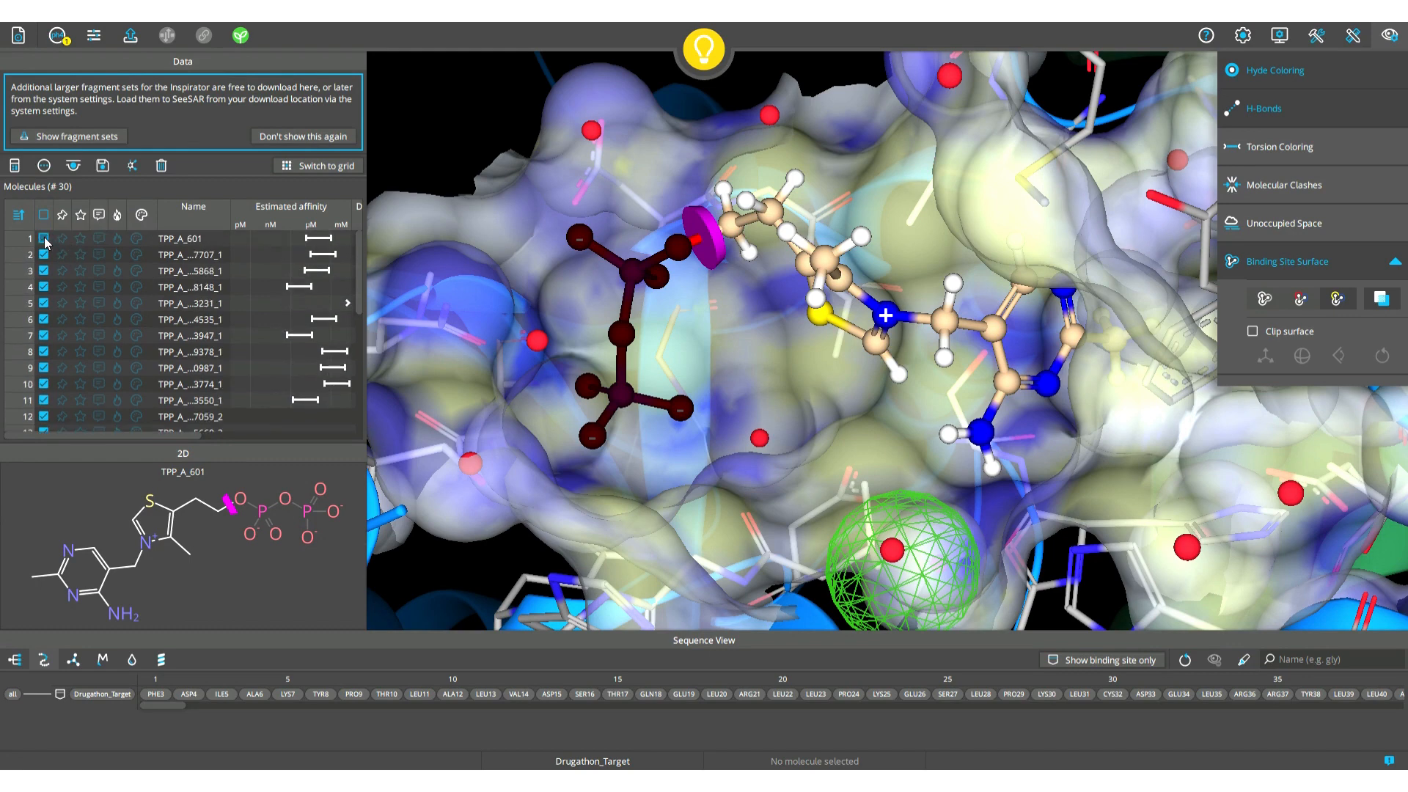
{"action": "left_click", "coordinate": [44, 240]}
{"action": "left_click", "coordinate": [162, 165]}
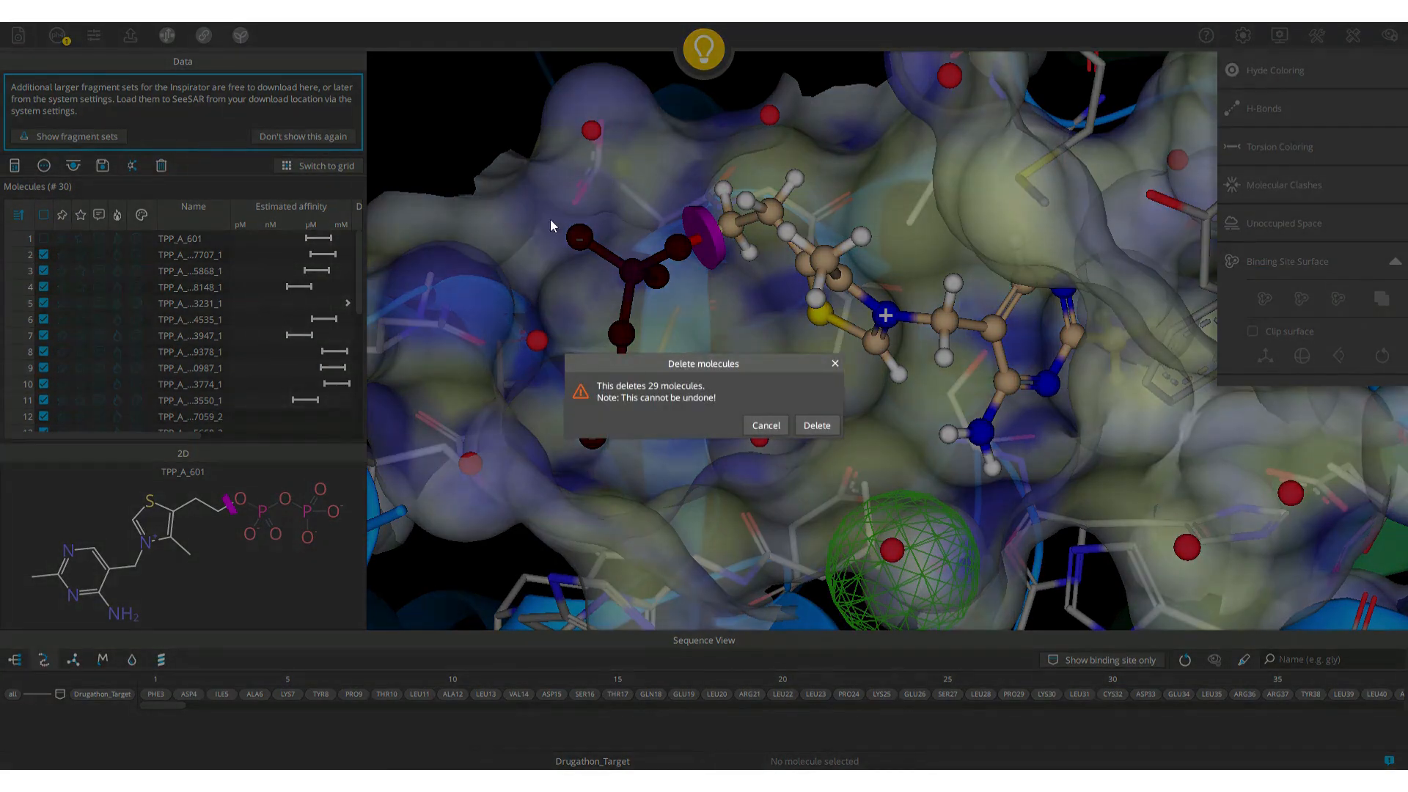
{"action": "left_click", "coordinate": [817, 426]}
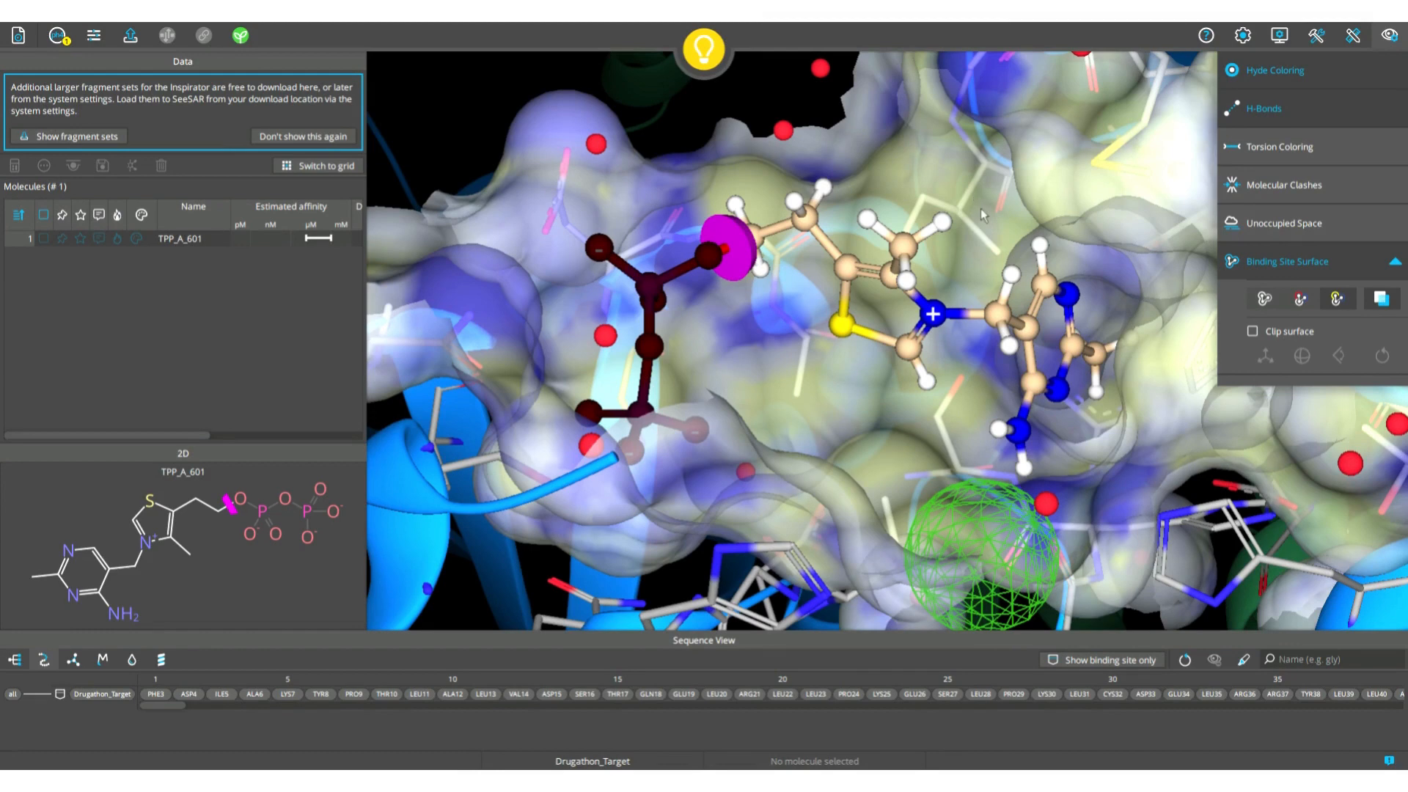
Step: Hide the visualization options and delete the donor include constraint pharm1 from the pharmacophore
{"action": "left_click", "coordinate": [1389, 36]}
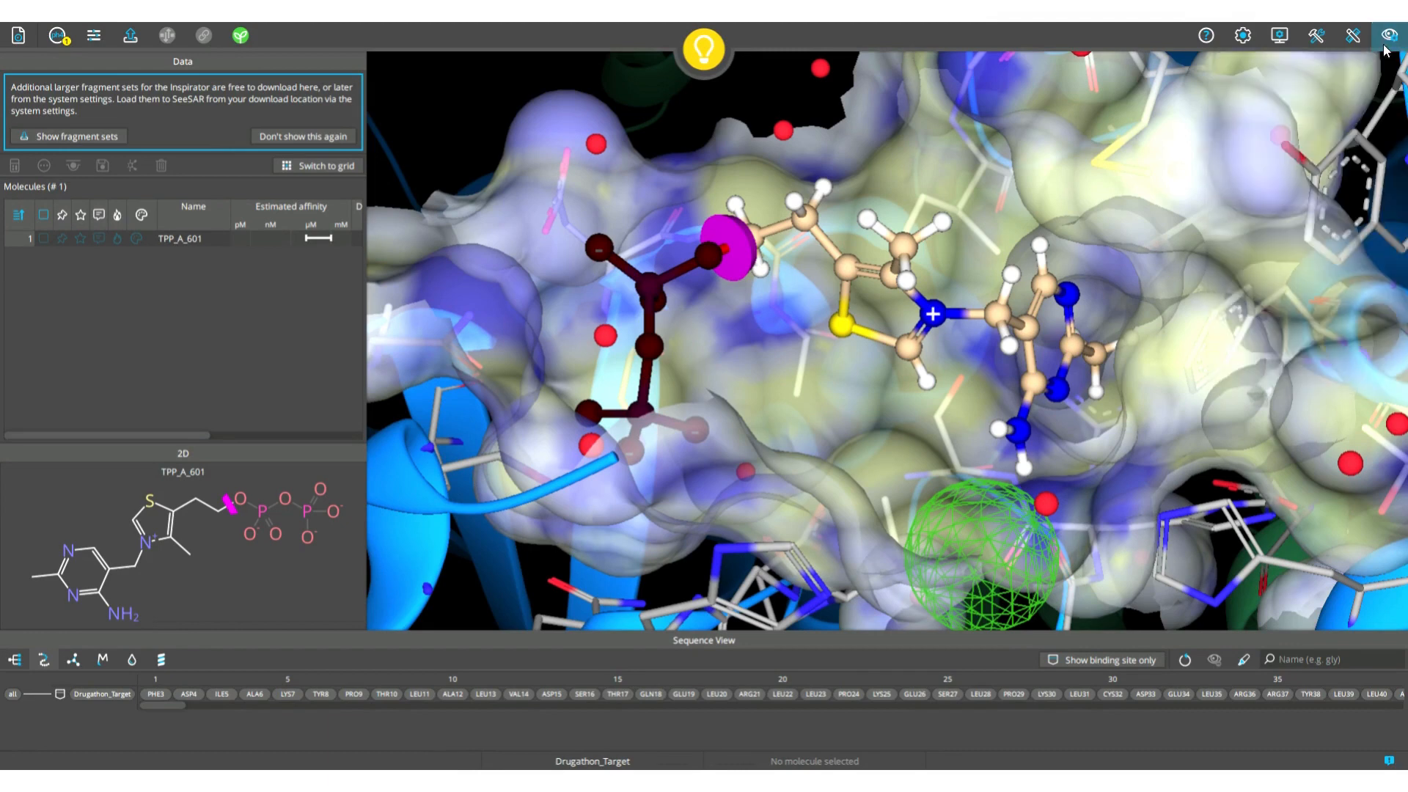
{"action": "left_click", "coordinate": [63, 36]}
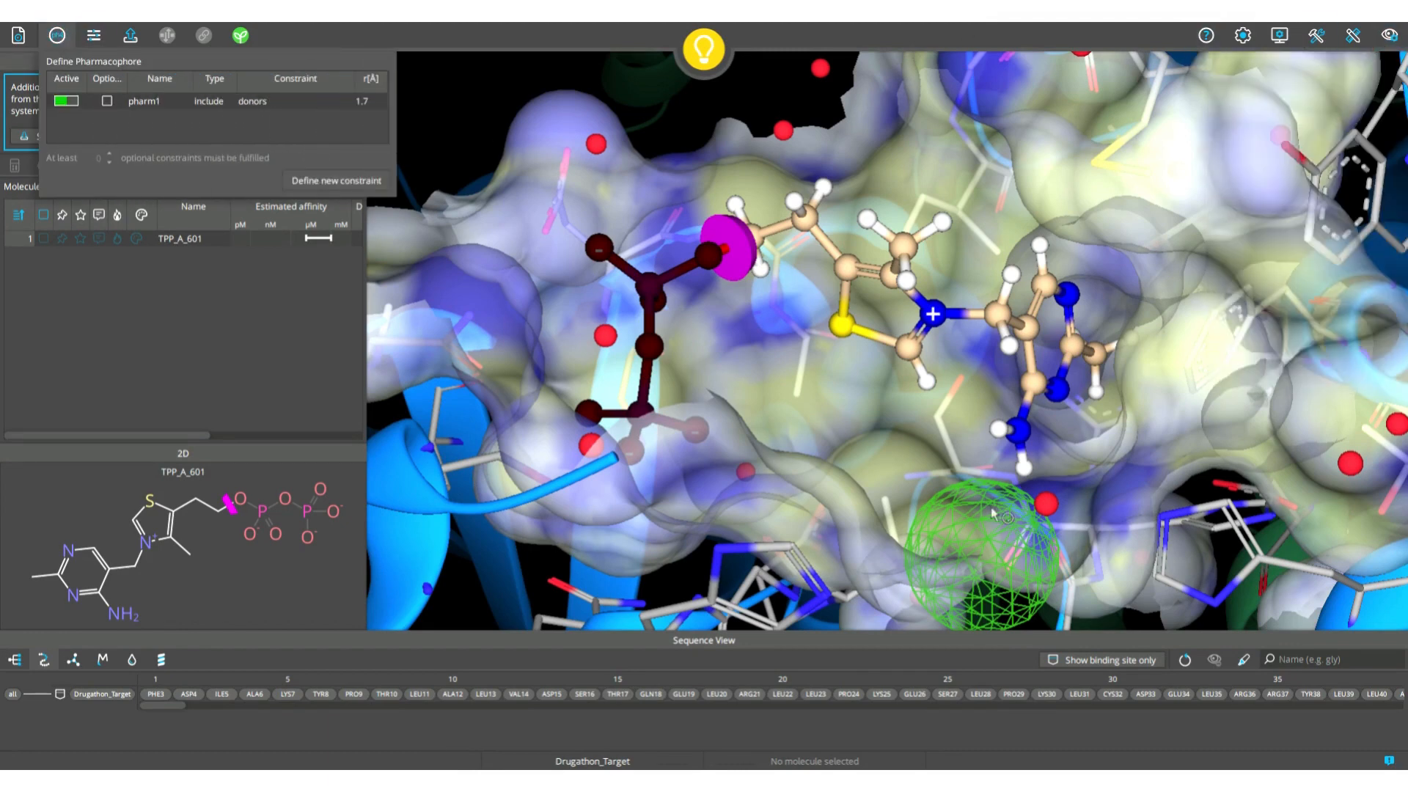
{"action": "left_click", "coordinate": [188, 99]}
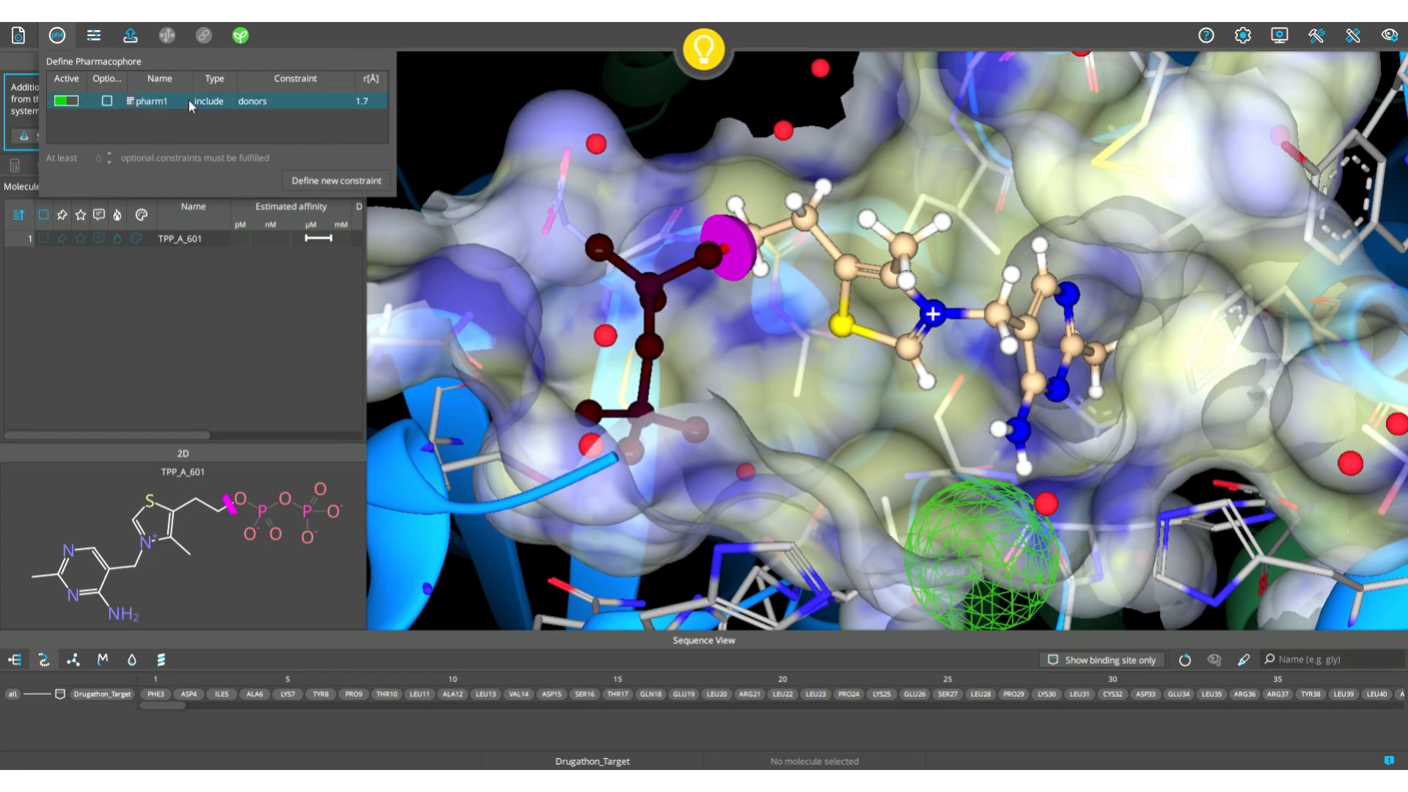
{"action": "right_click", "coordinate": [188, 99]}
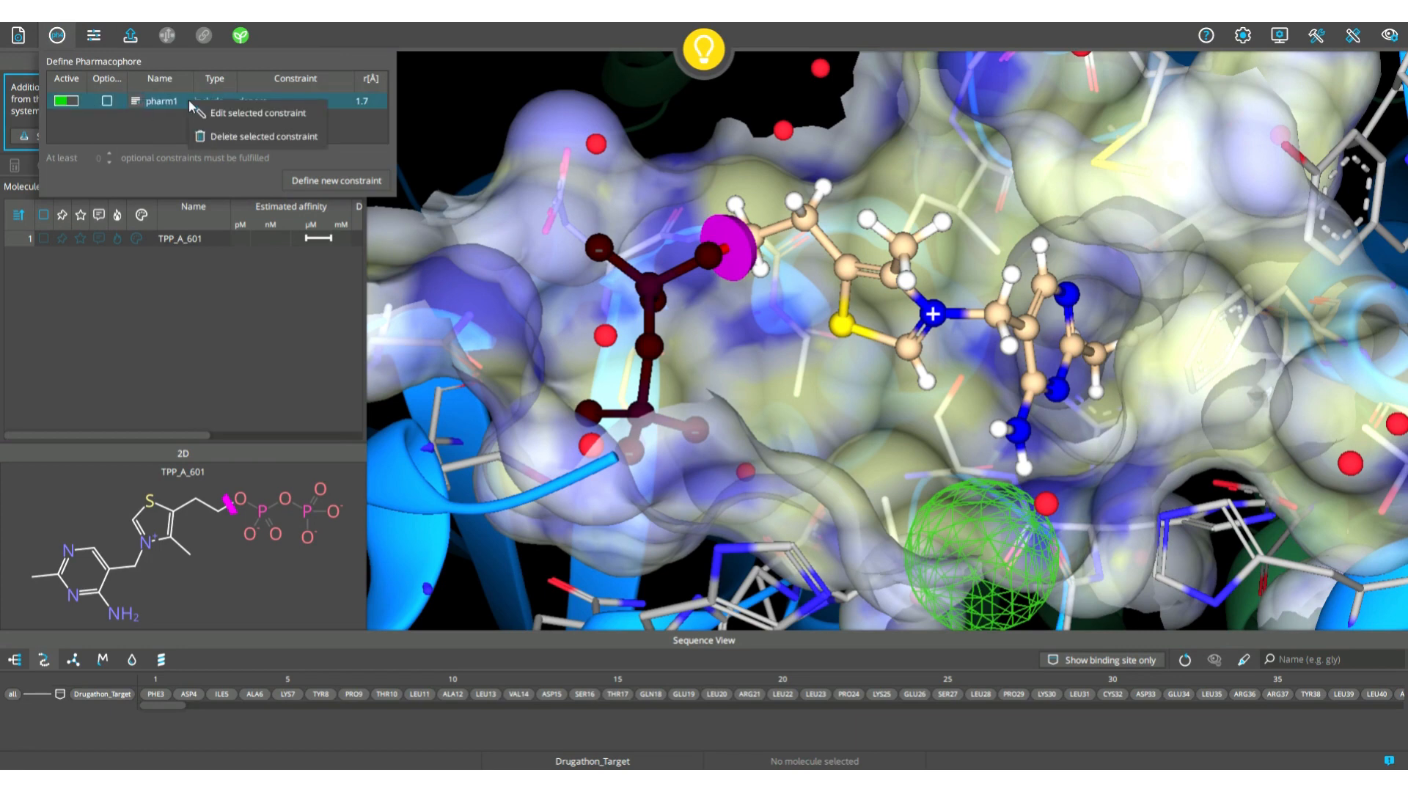
{"action": "left_click", "coordinate": [263, 133]}
{"action": "left_click", "coordinate": [64, 39]}
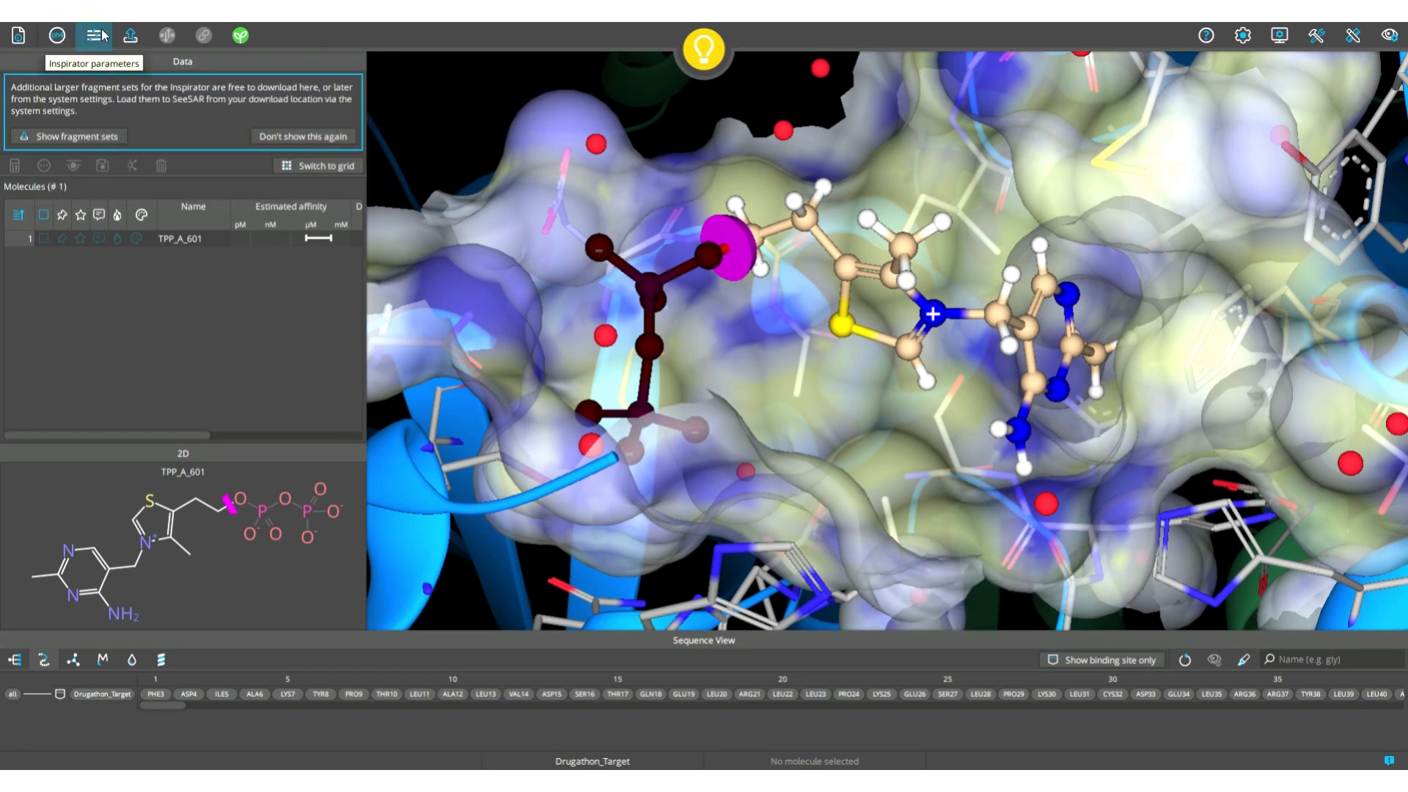
Step: Remove the cut at the diphosphate and cut both linker bonds of the five-membered thiazolium ring to mark it as the replaceable core
{"action": "left_click", "coordinate": [746, 262]}
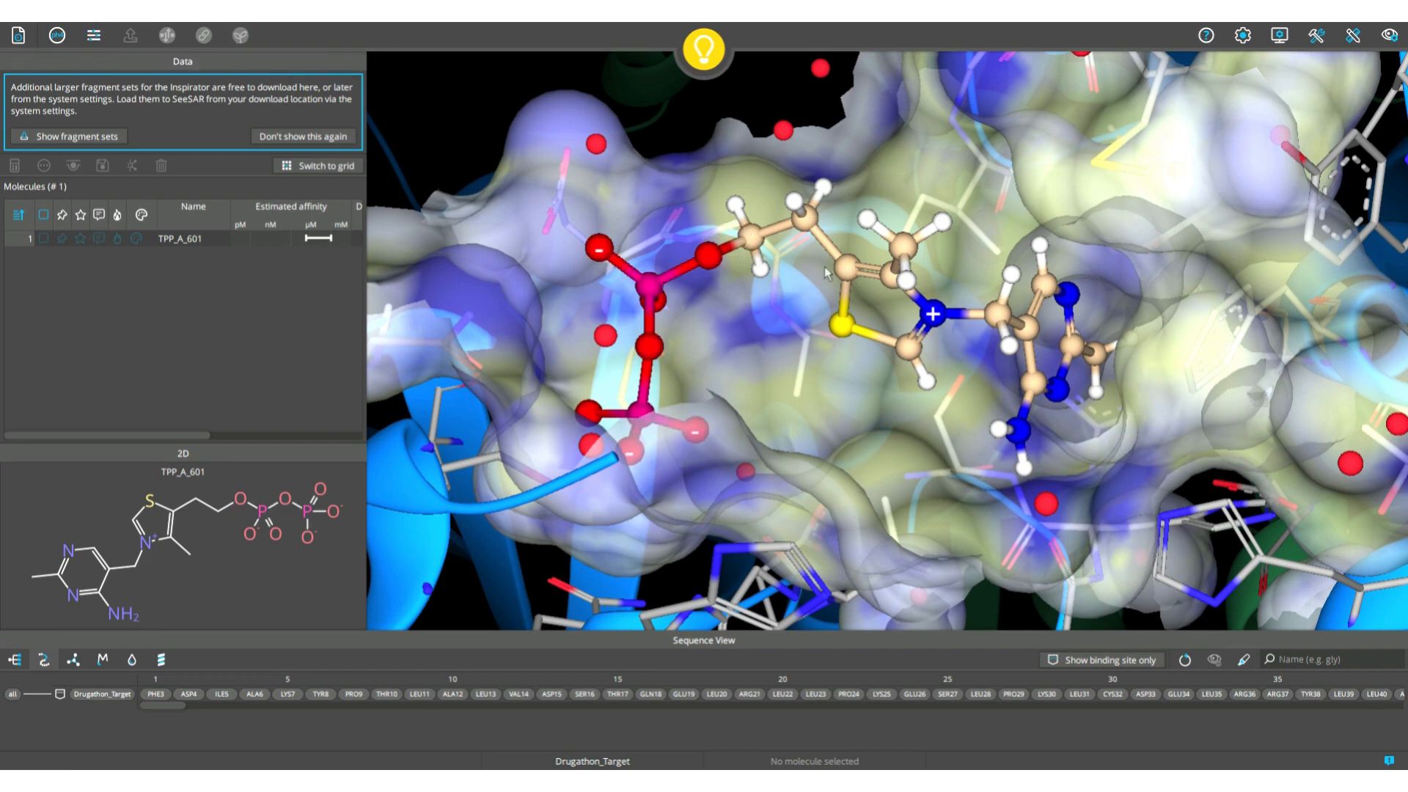
{"action": "left_click", "coordinate": [143, 555]}
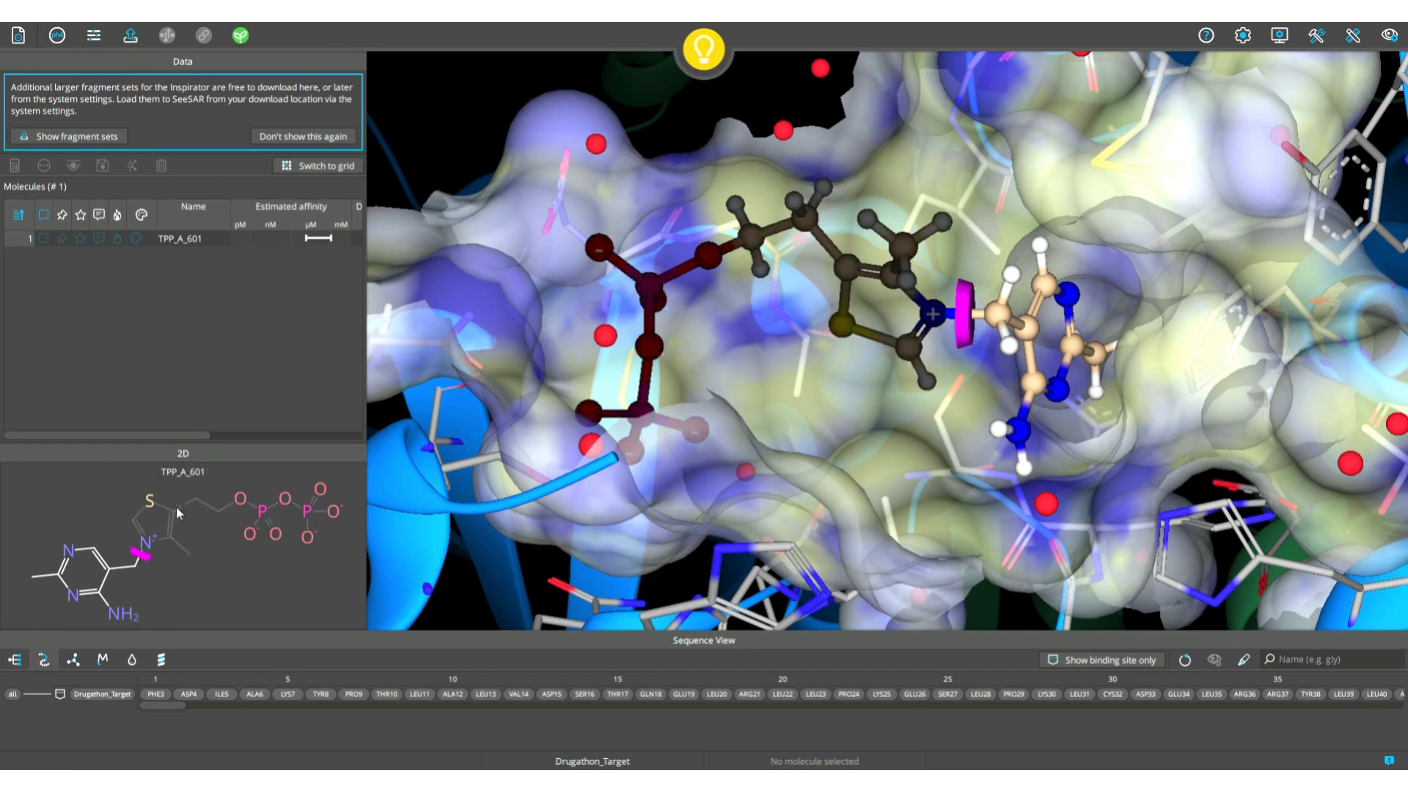
{"action": "left_click", "coordinate": [183, 505]}
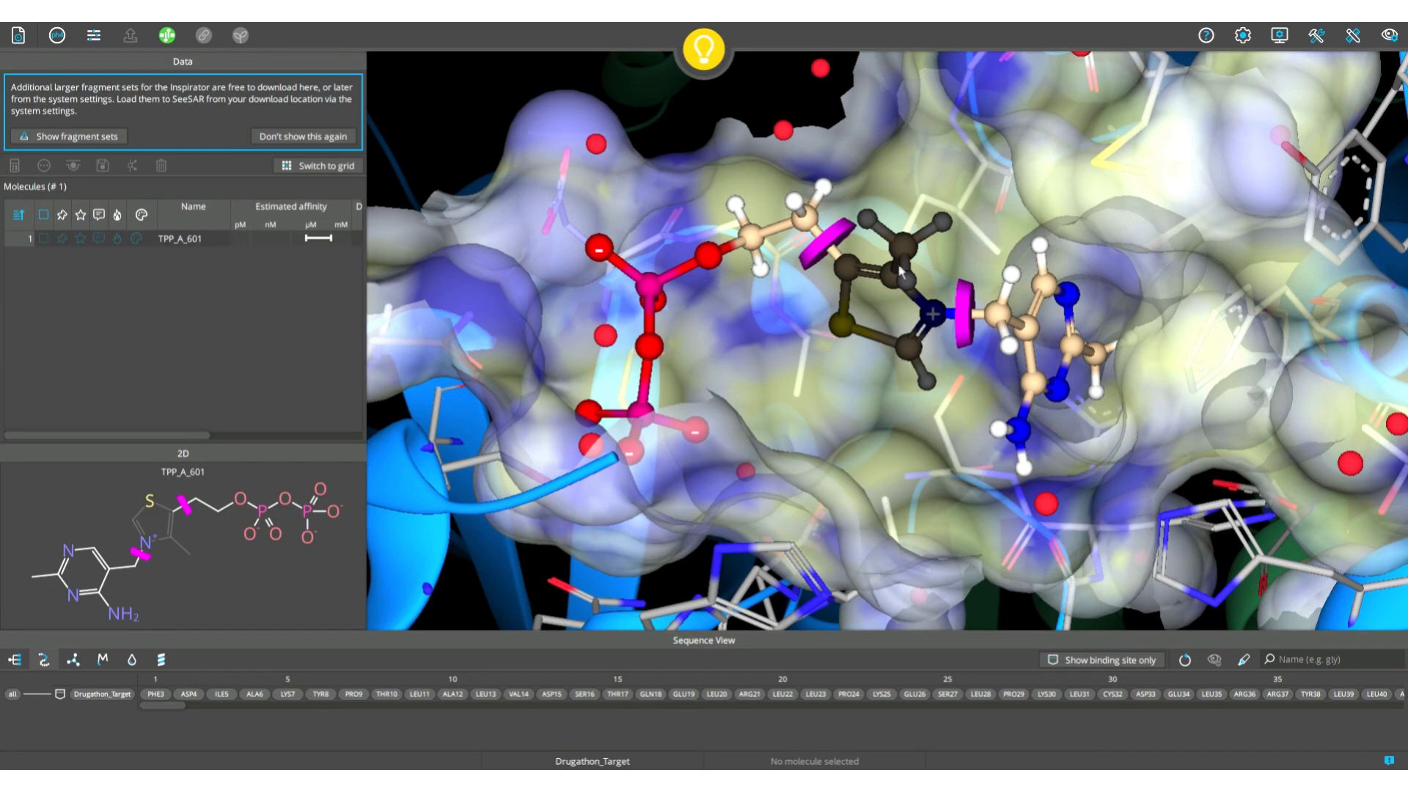
{"action": "left_click_drag", "start_coordinate": [886, 300], "coordinate": [878, 303]}
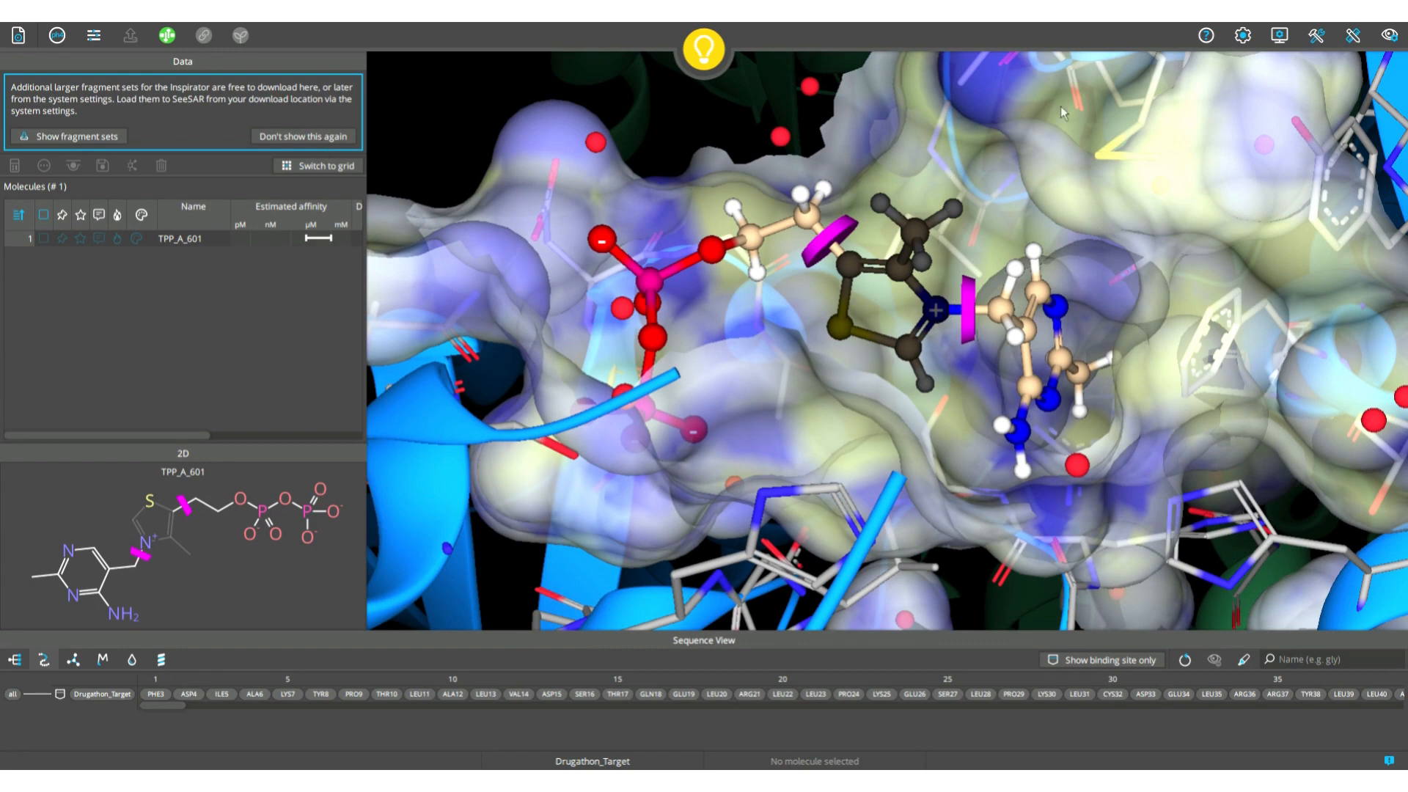
Step: Review the Inspirator's ReCore indices and fragment growing files in the system settings
{"action": "left_click", "coordinate": [1246, 34]}
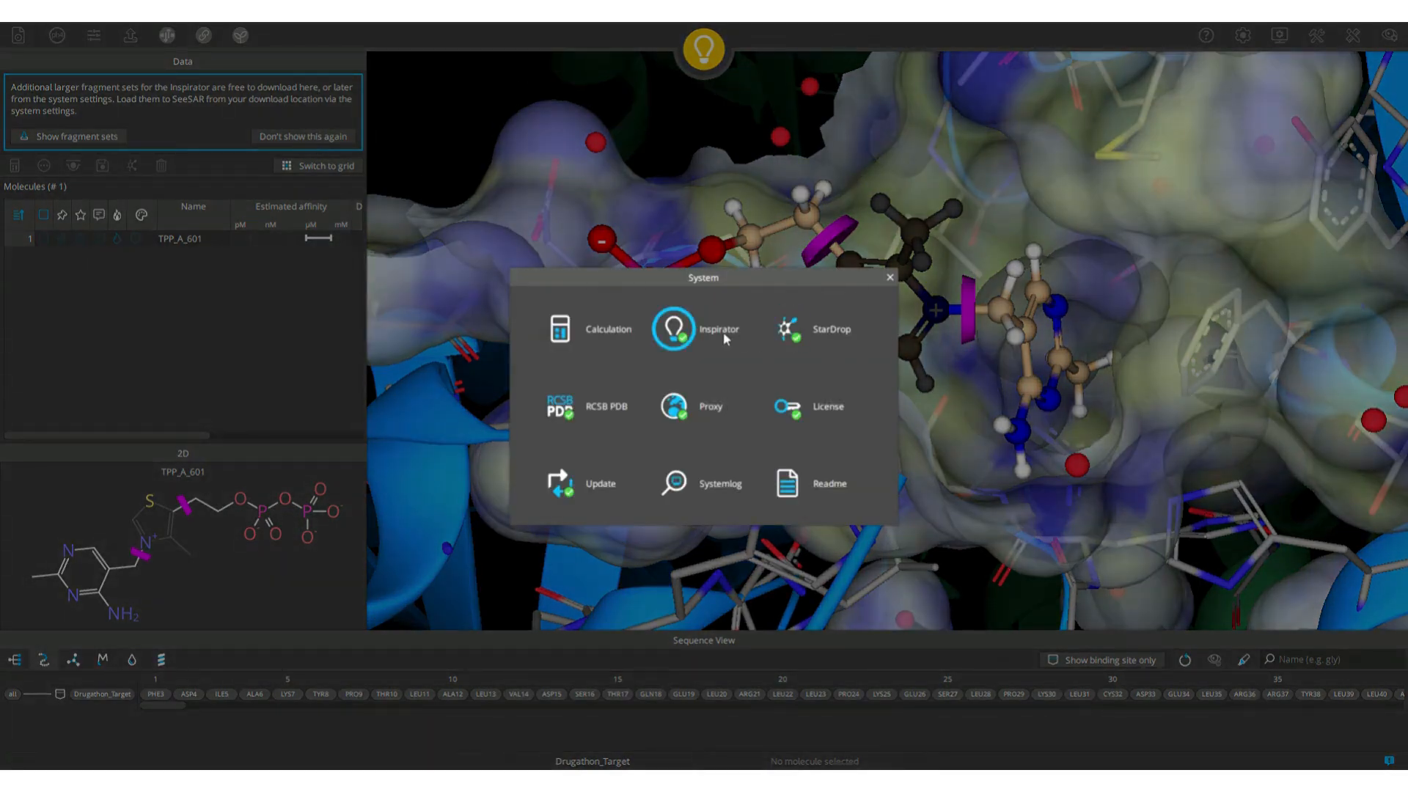
{"action": "left_click", "coordinate": [725, 338]}
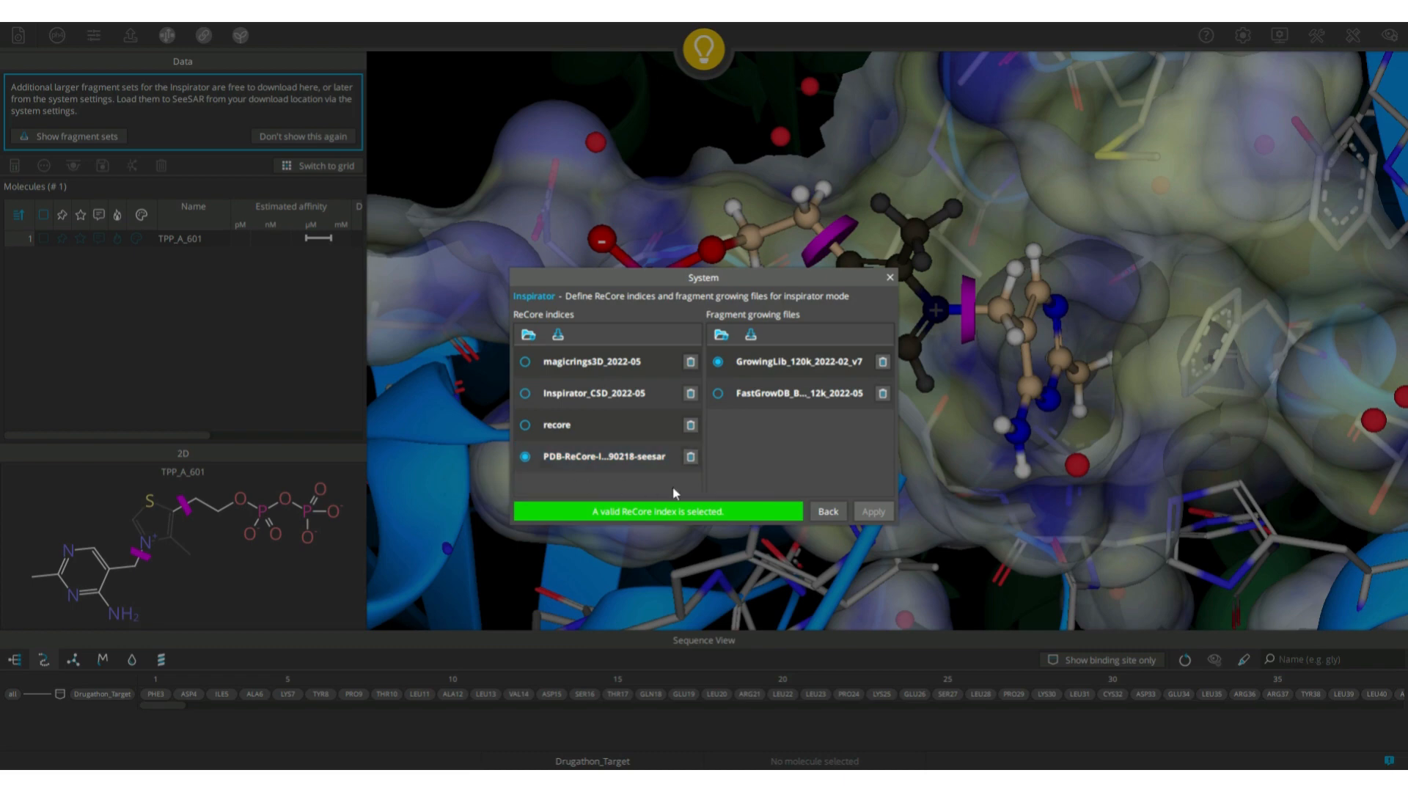
{"action": "left_click", "coordinate": [827, 511]}
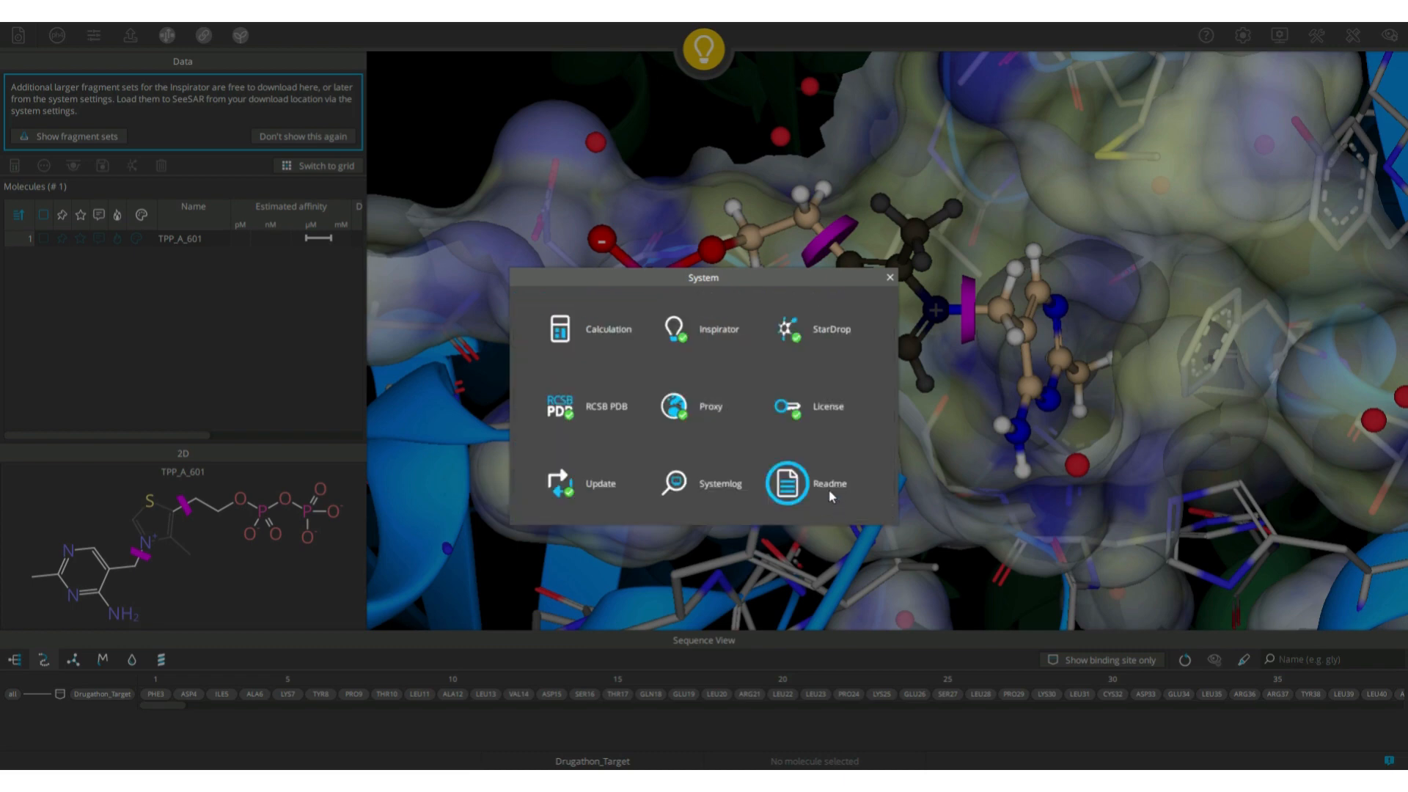
{"action": "left_click", "coordinate": [893, 285]}
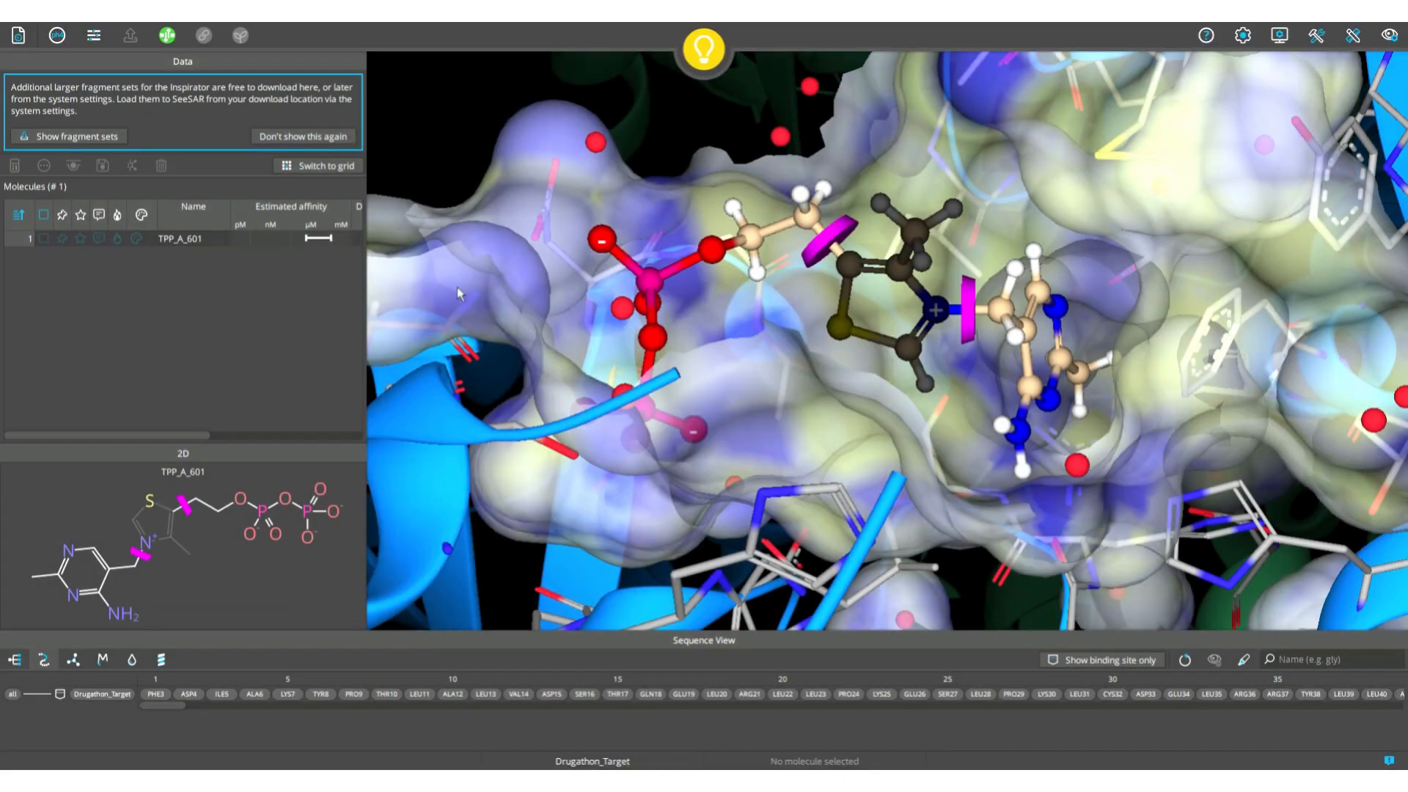
Step: Replace the marked thiazolium core using ReCore and request more solutions
{"action": "left_click", "coordinate": [99, 36]}
{"action": "left_click_drag", "start_coordinate": [894, 308], "coordinate": [889, 317]}
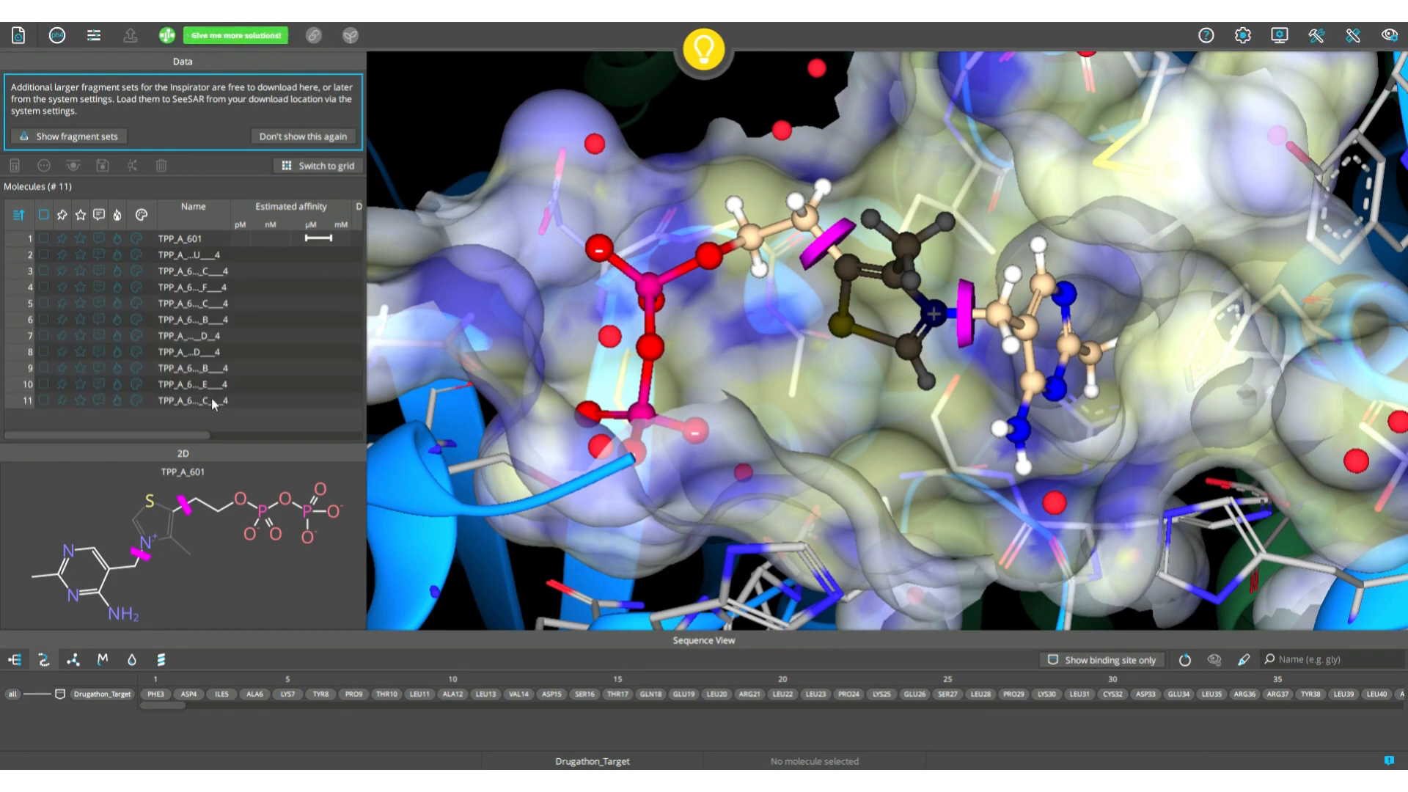
{"action": "left_click", "coordinate": [235, 37]}
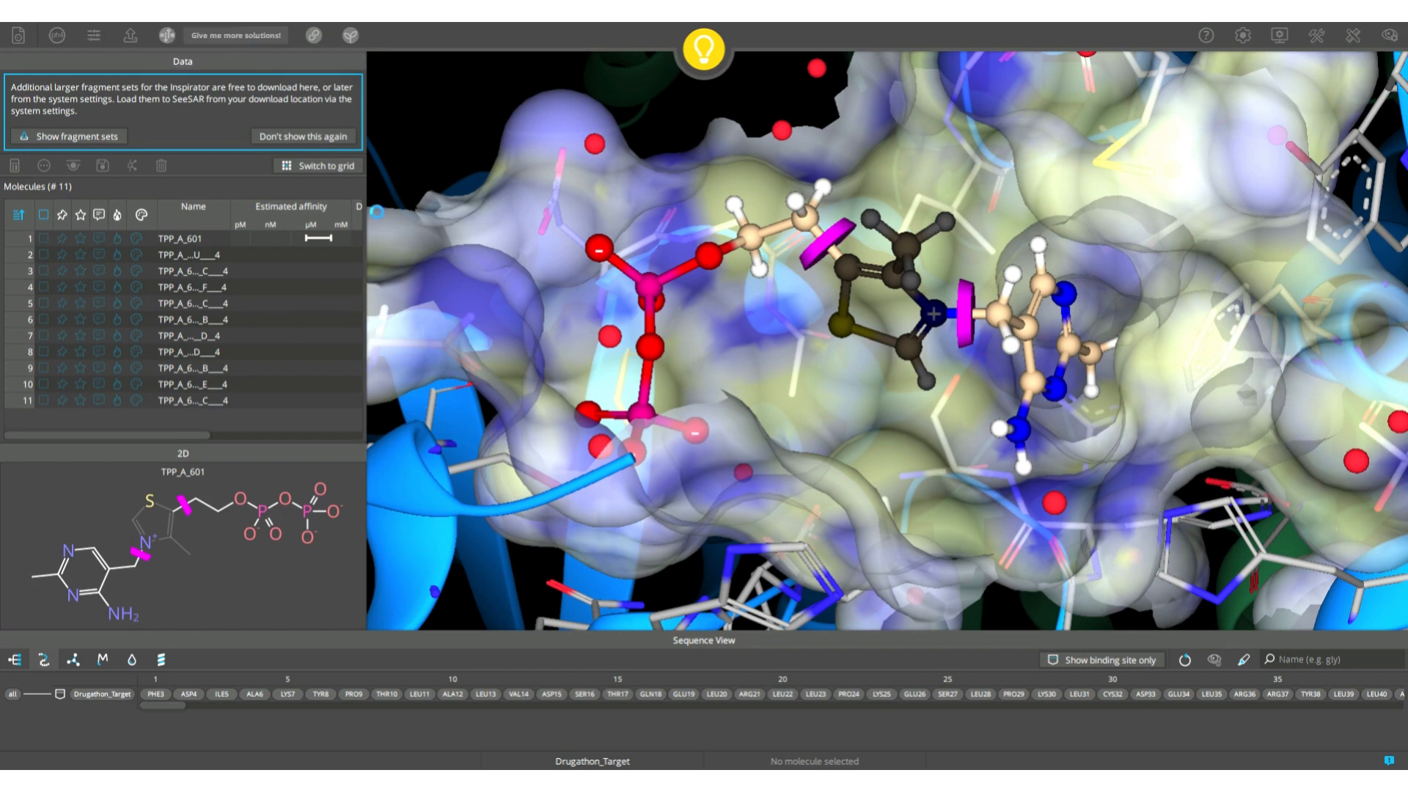
Step: Look through the core replacements in rows 2 to 8 inside the pocket and compare them with TPP_A_601
{"action": "left_click", "coordinate": [196, 258]}
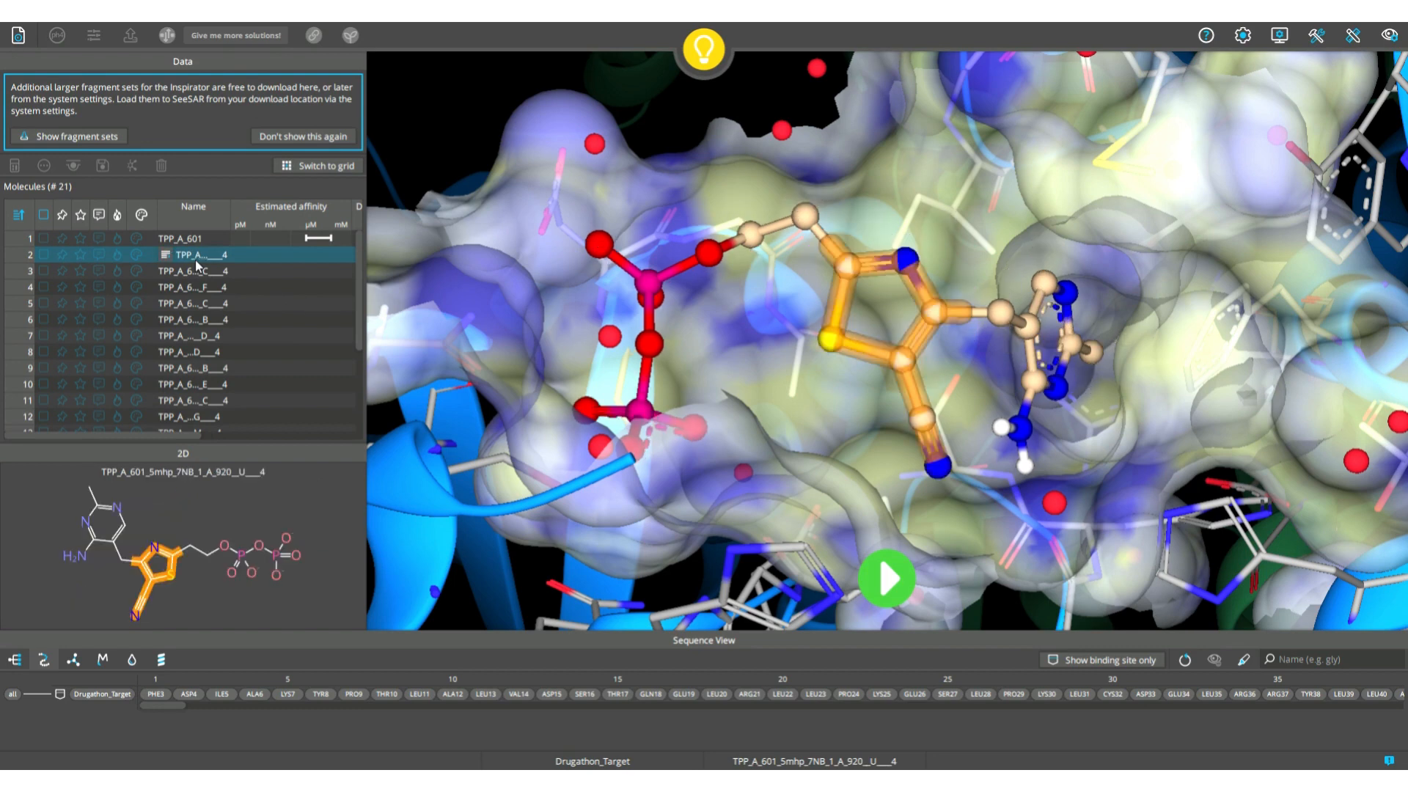
{"action": "key", "text": "Up"}
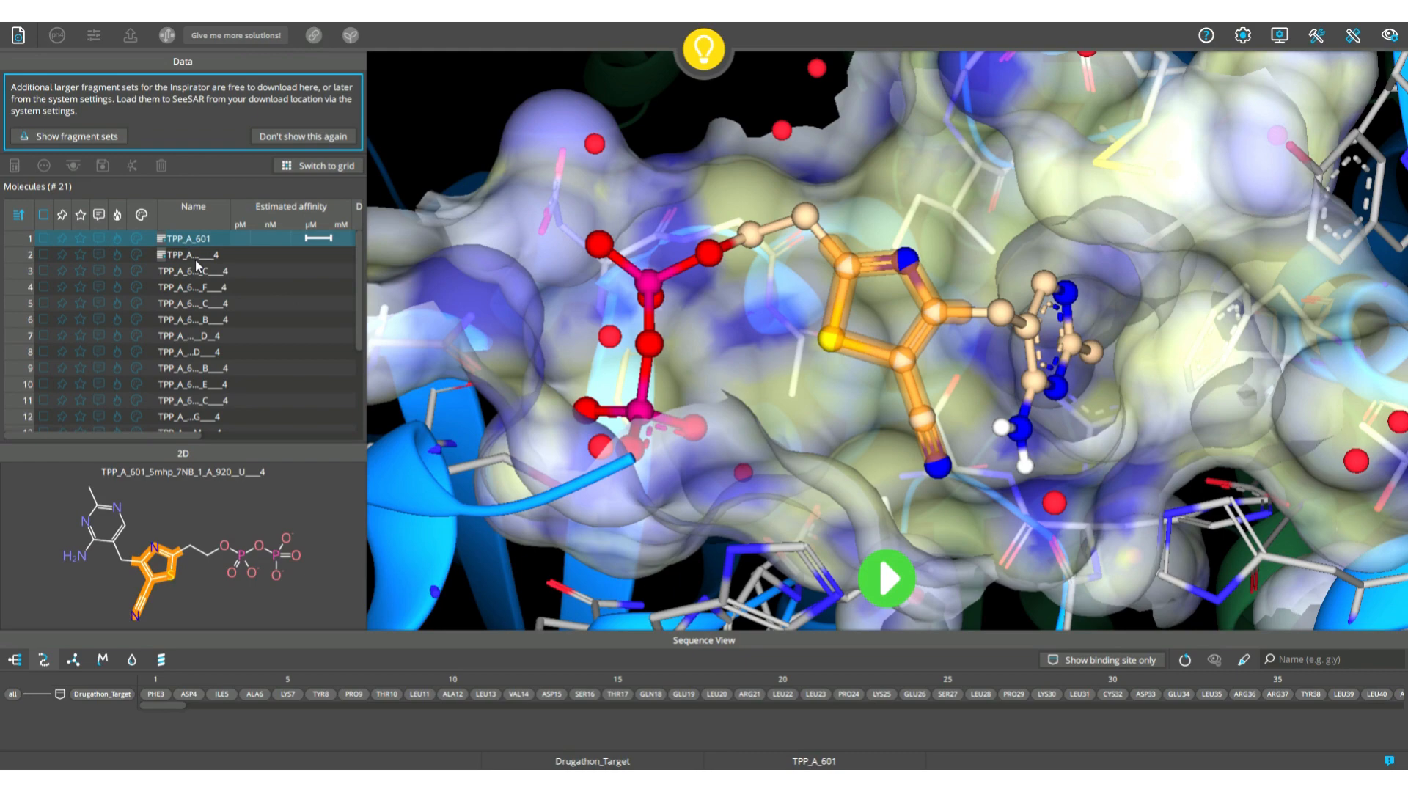
{"action": "key", "text": "Down"}
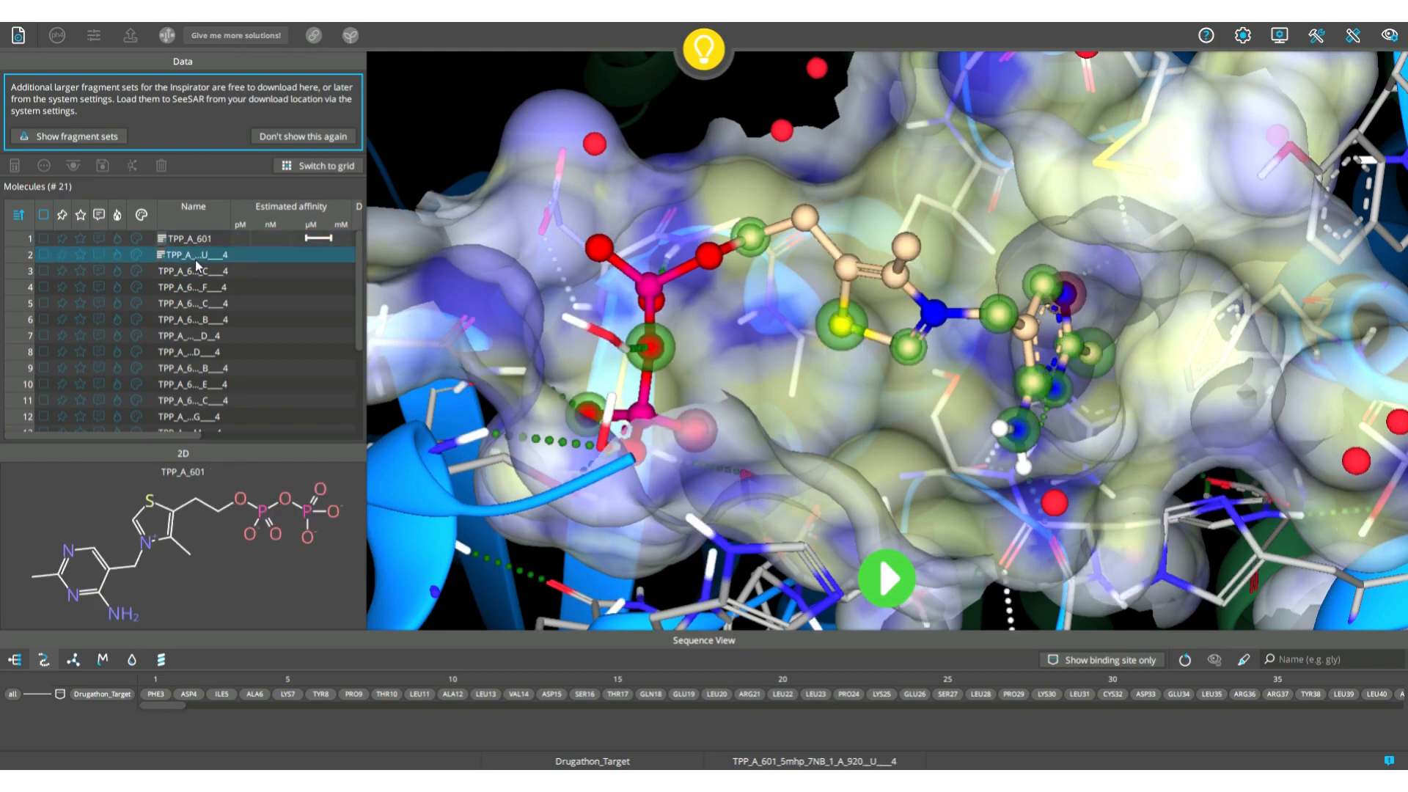
{"action": "key", "text": "Down"}
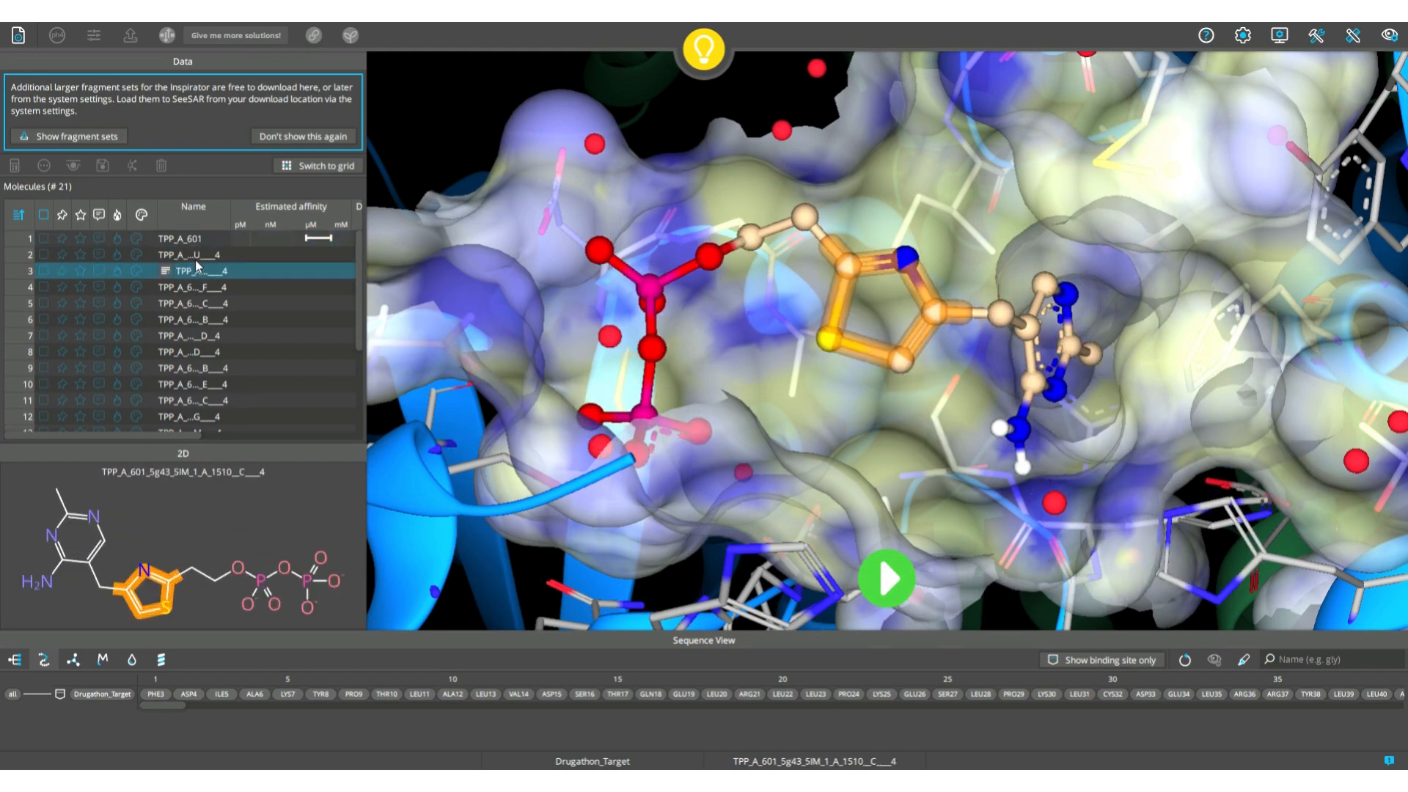
{"action": "key", "text": "Down"}
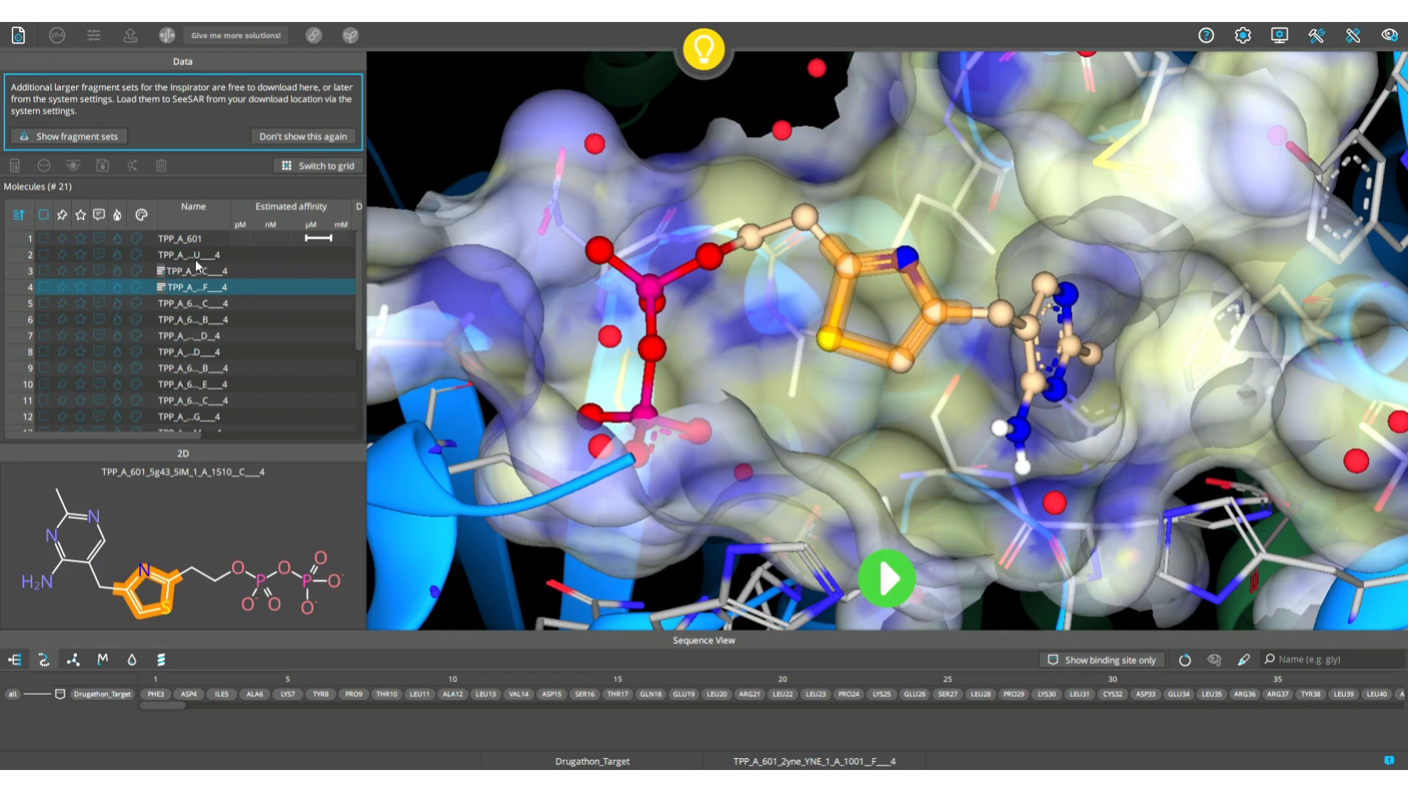
{"action": "key", "text": "Down"}
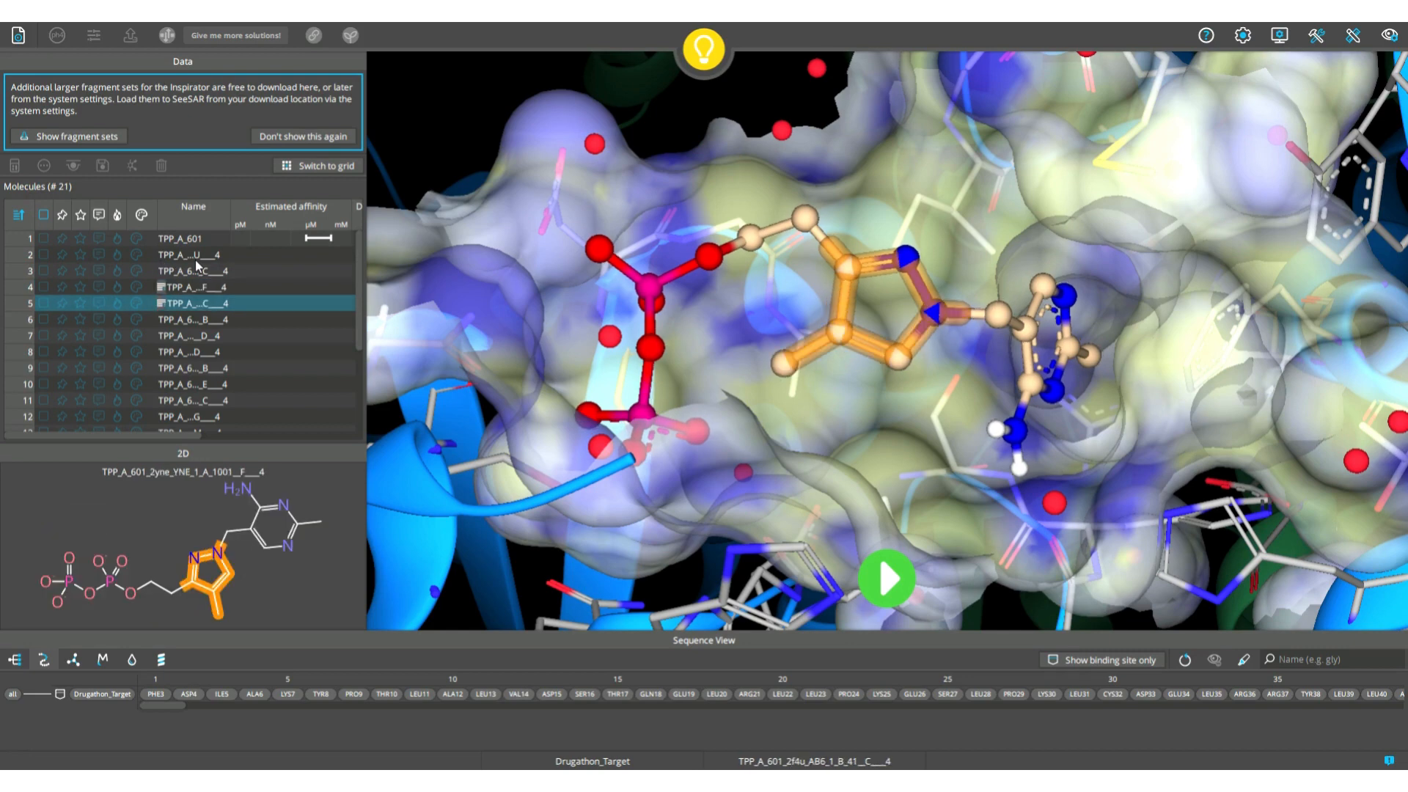
{"action": "key", "text": "Down"}
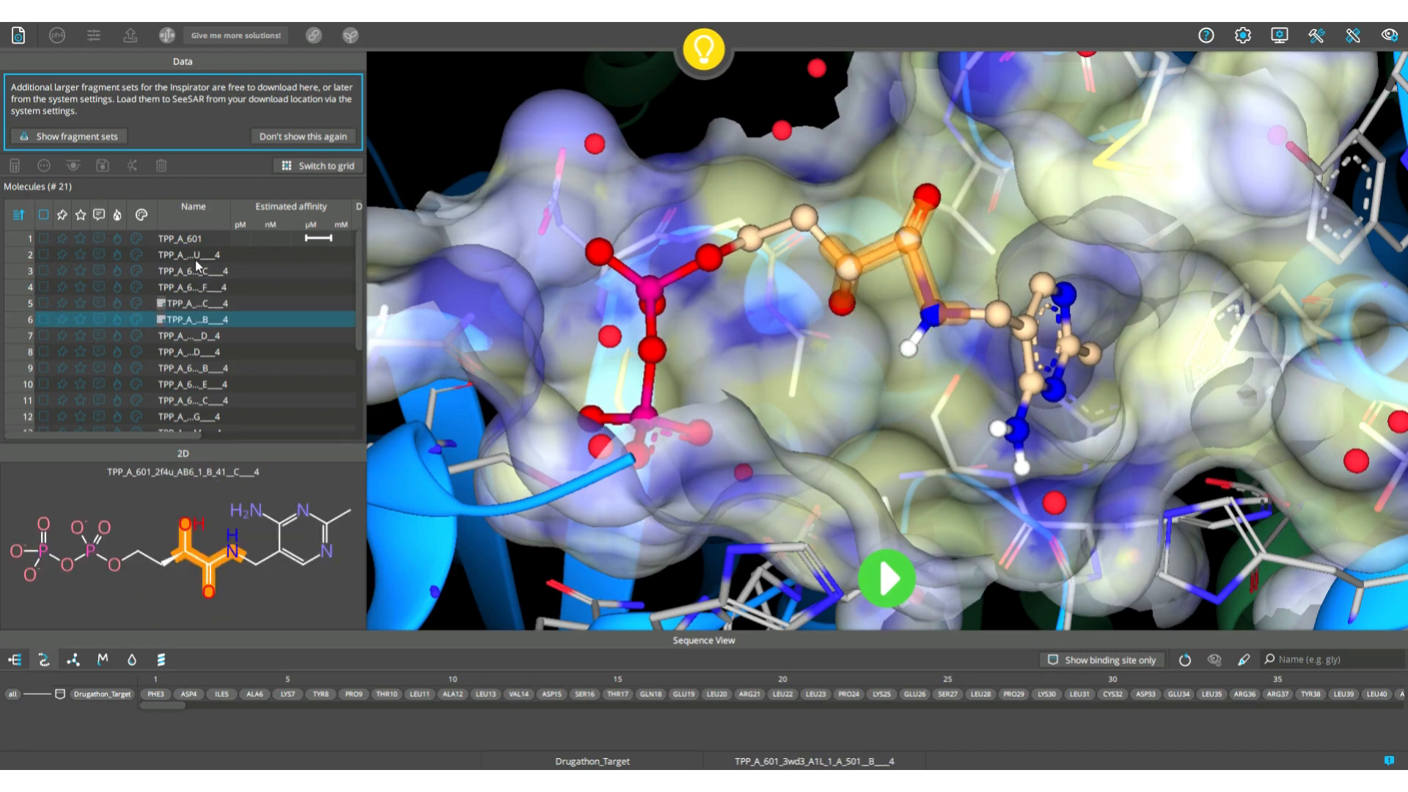
{"action": "key", "text": "Down"}
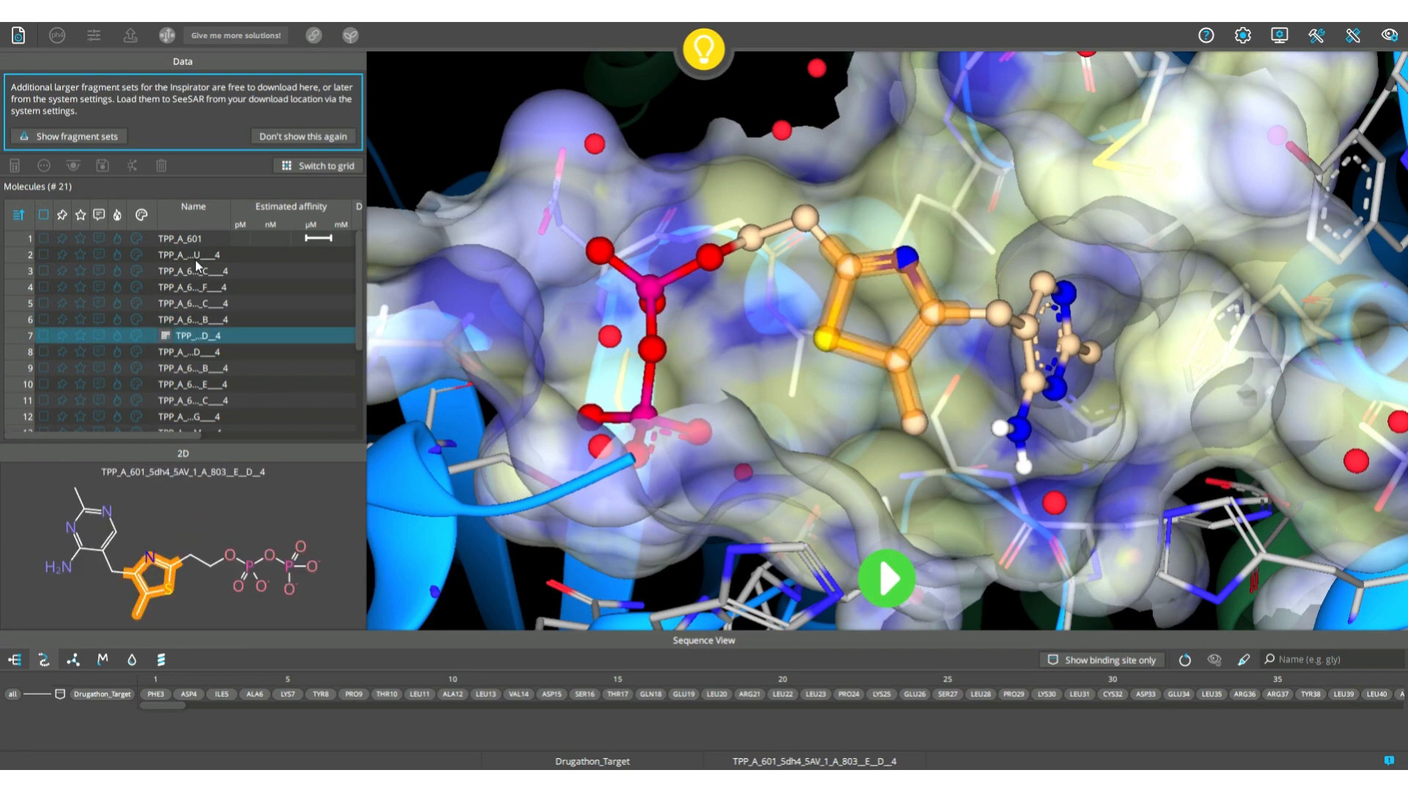
{"action": "key", "text": "Down"}
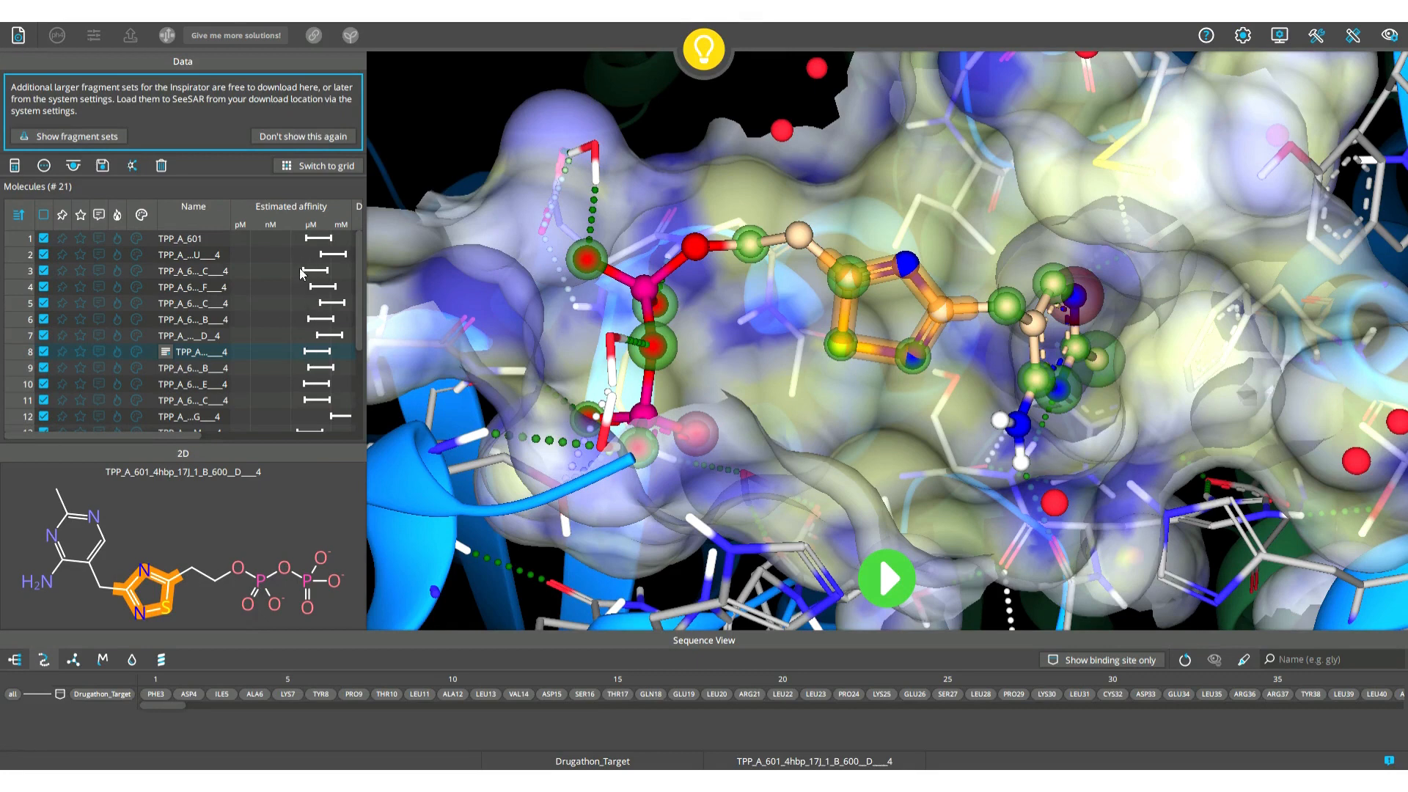
Step: Sort the molecules by estimated affinity with the strongest first and display the top-ranked core replacement in the pocket
{"action": "scroll", "coordinate": [307, 288], "scroll_direction": "down", "scroll_amount": 3}
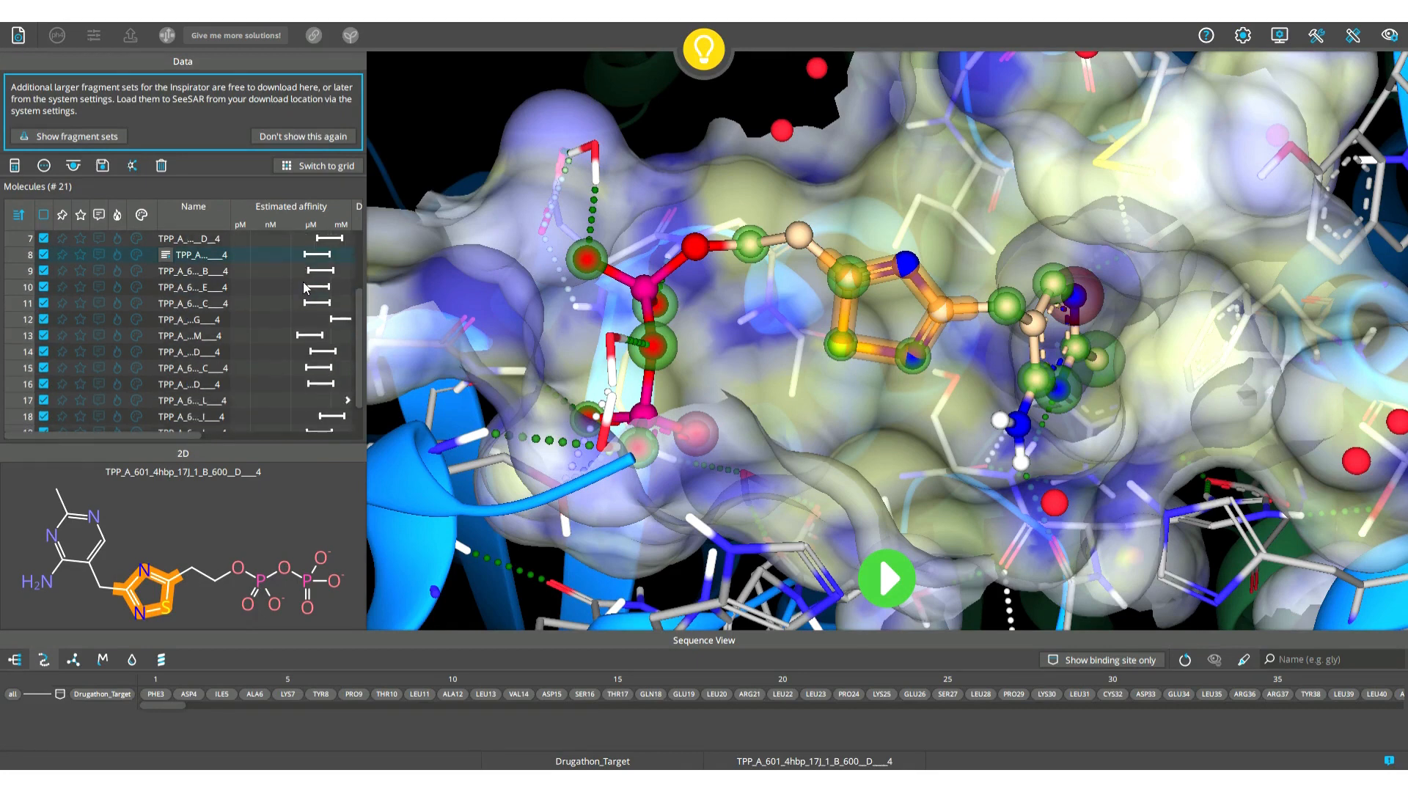
{"action": "scroll", "coordinate": [307, 288], "scroll_direction": "up", "scroll_amount": 3}
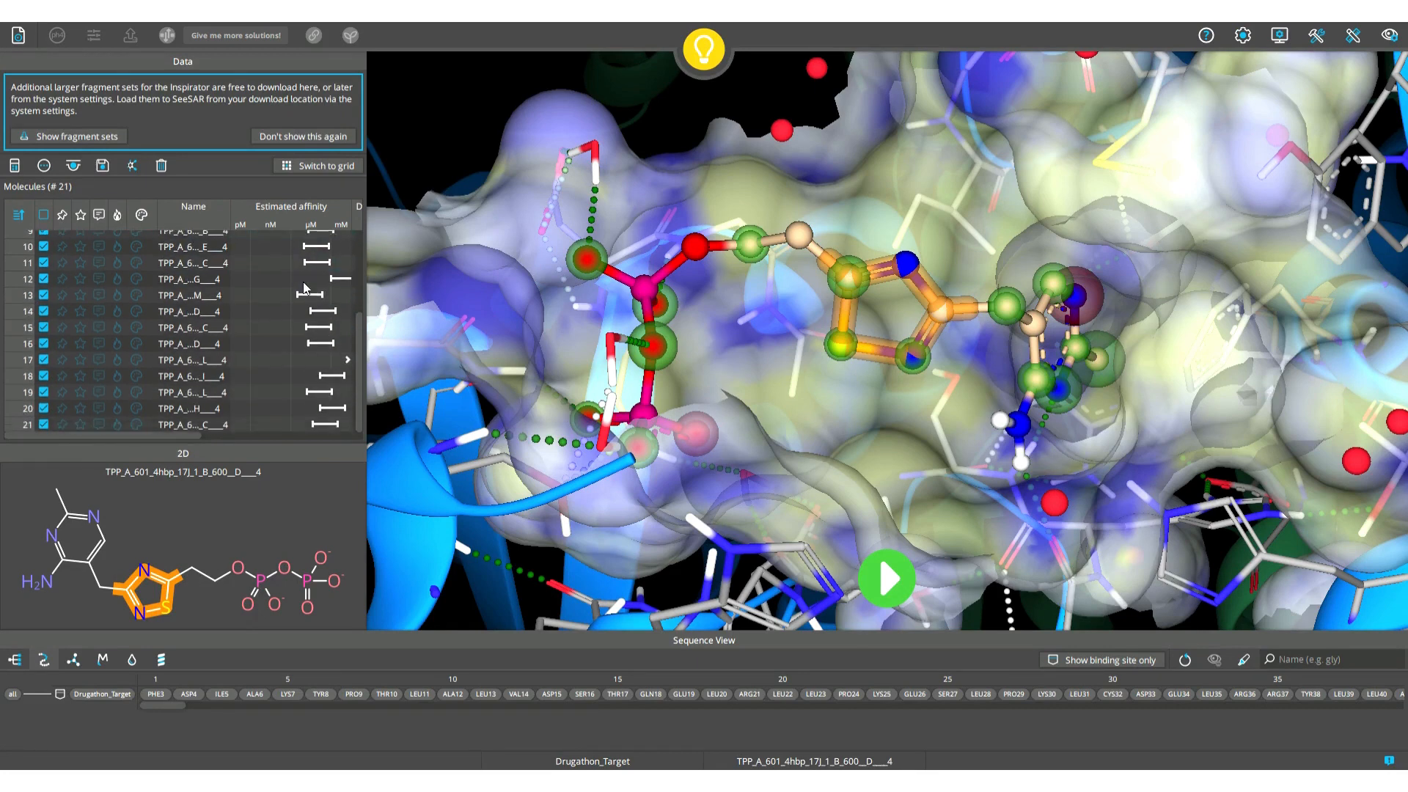
{"action": "left_click", "coordinate": [302, 221]}
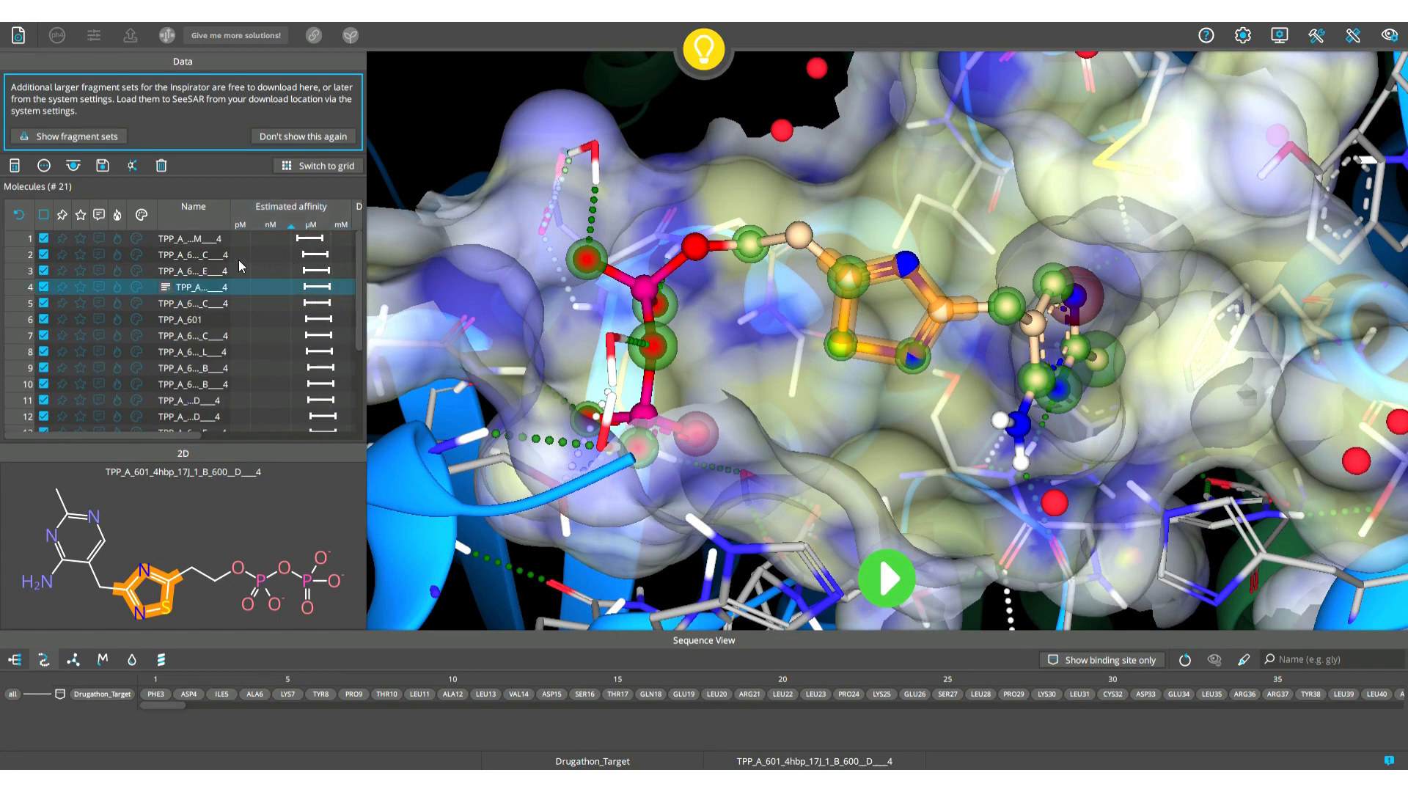
{"action": "left_click", "coordinate": [212, 242]}
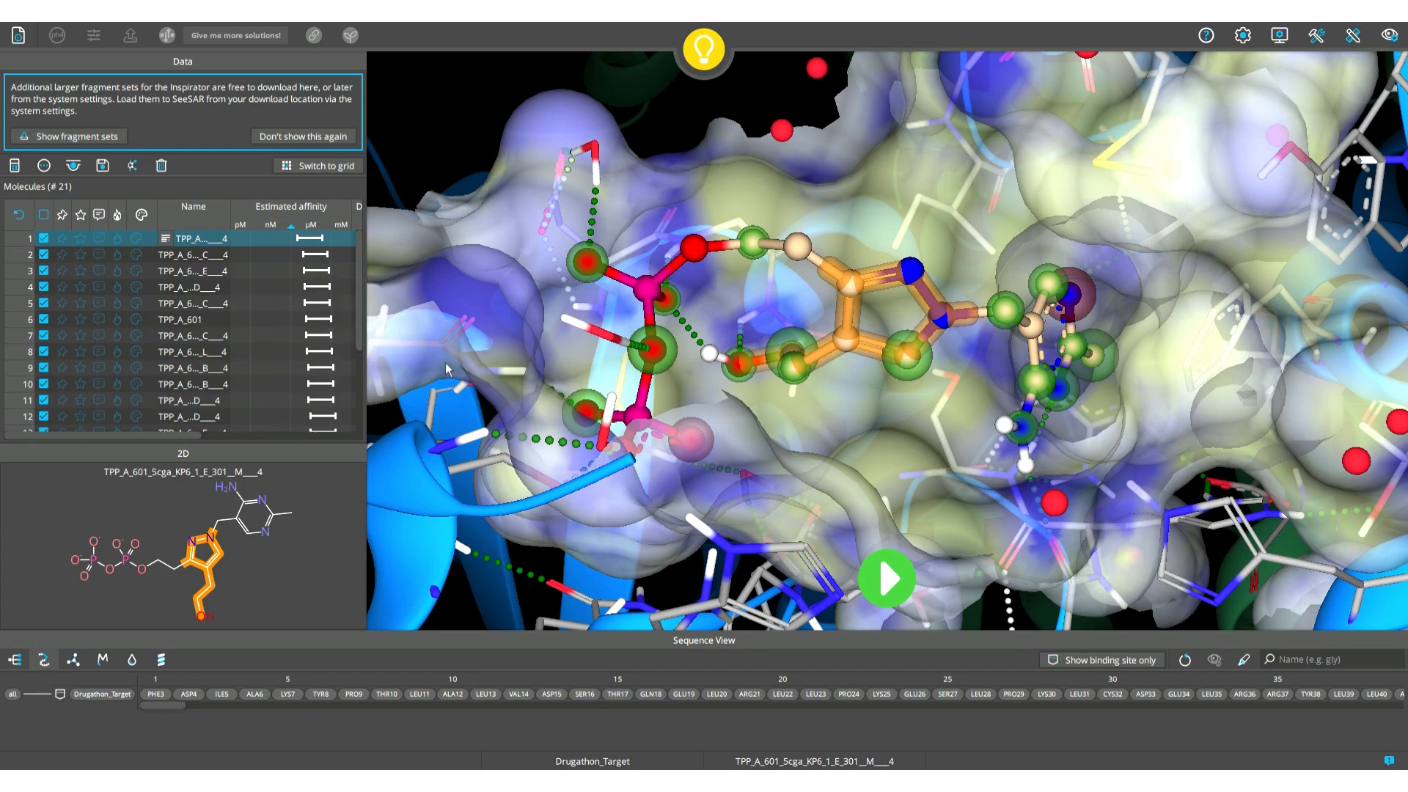
Step: Keep TPP_A_601 displayed as a green reference and compare the second-ranked core replacement with it in the pocket
{"action": "mouse_move", "coordinate": [572, 423]}
{"action": "left_mouse_down"}
{"action": "mouse_move", "coordinate": [575, 399]}
{"action": "mouse_move", "coordinate": [579, 468]}
{"action": "mouse_move", "coordinate": [566, 473]}
{"action": "mouse_move", "coordinate": [566, 439]}
{"action": "left_mouse_up"}
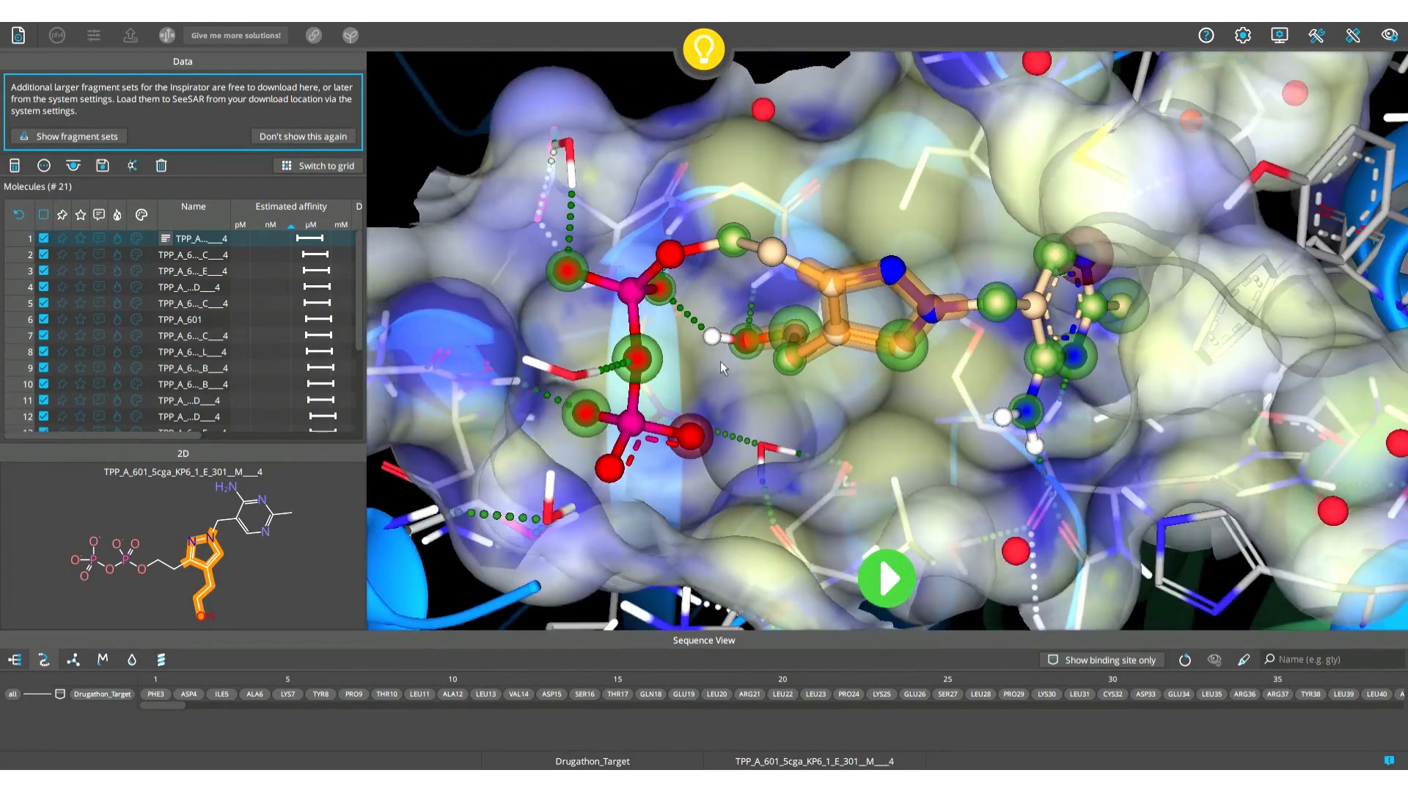
{"action": "mouse_move", "coordinate": [720, 361]}
{"action": "left_mouse_down"}
{"action": "mouse_move", "coordinate": [720, 346]}
{"action": "mouse_move", "coordinate": [719, 363]}
{"action": "left_mouse_up"}
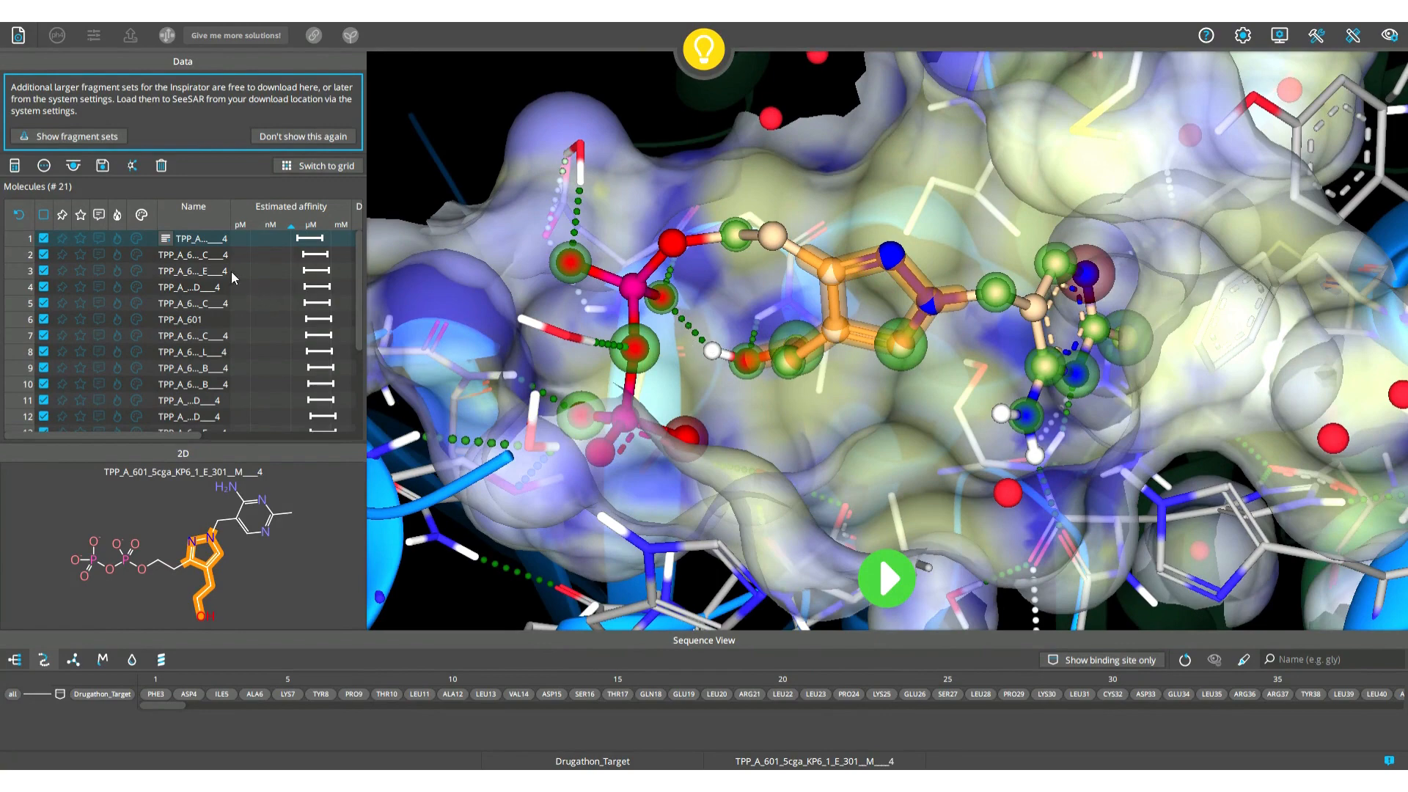
{"action": "left_click", "coordinate": [208, 260]}
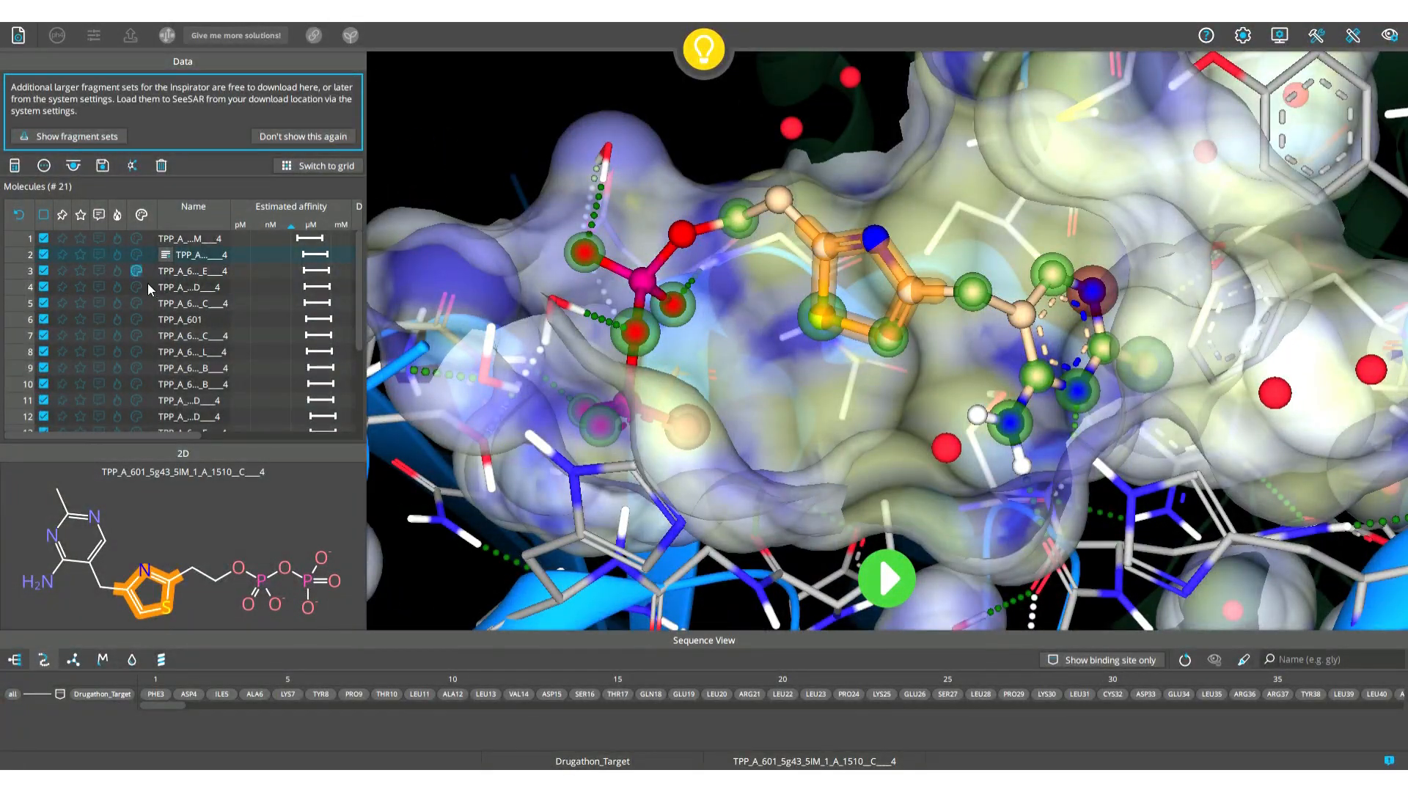
{"action": "left_click", "coordinate": [62, 320]}
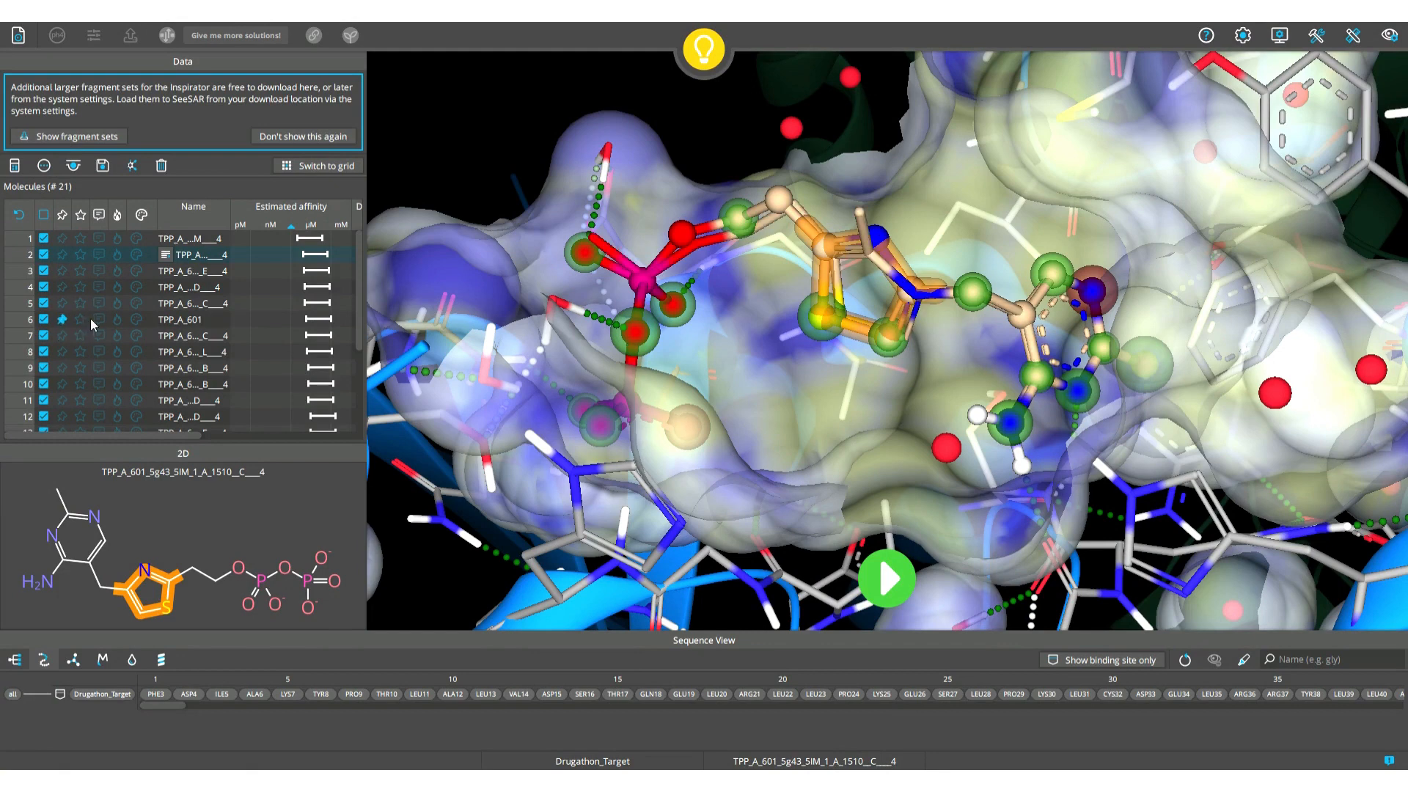
{"action": "left_click", "coordinate": [137, 321]}
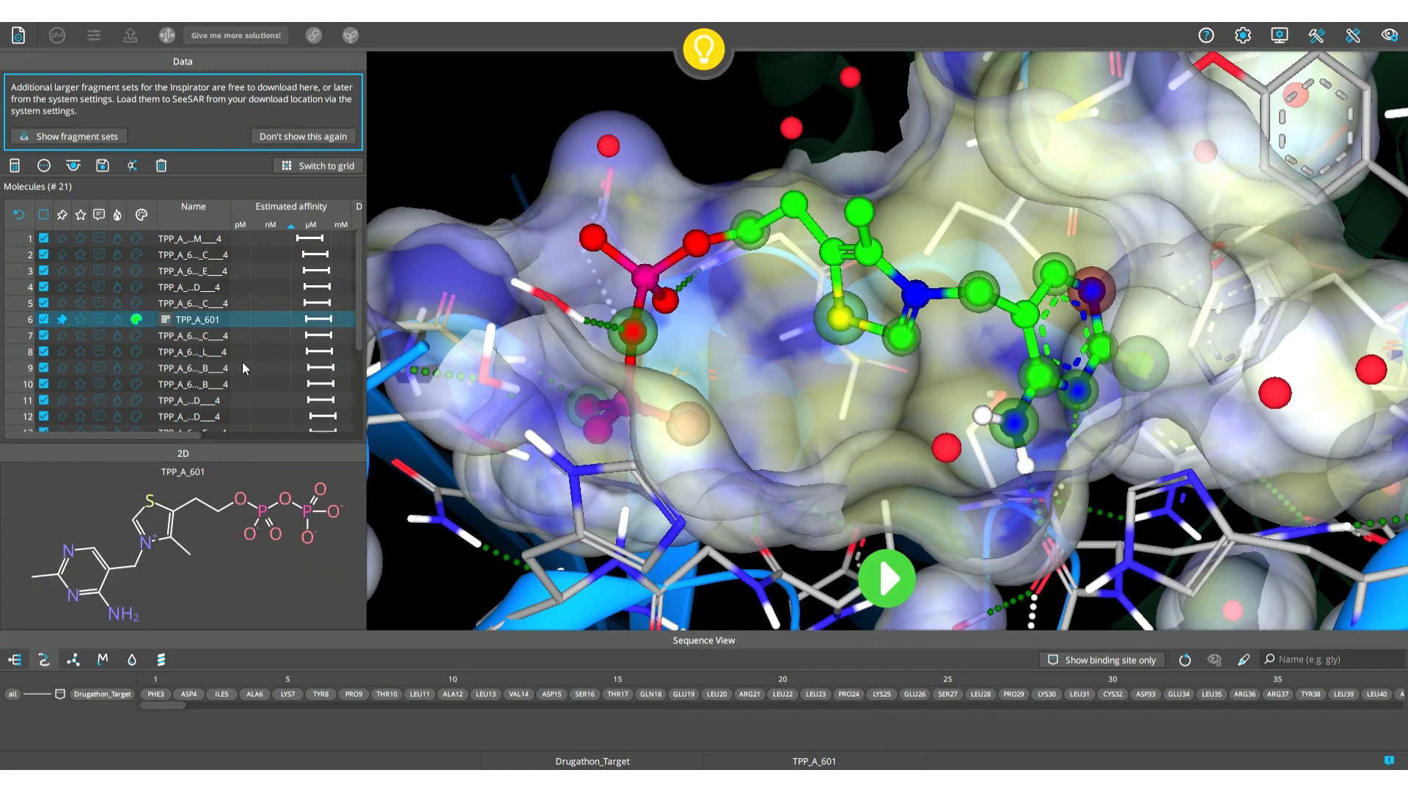
{"action": "left_click", "coordinate": [205, 264]}
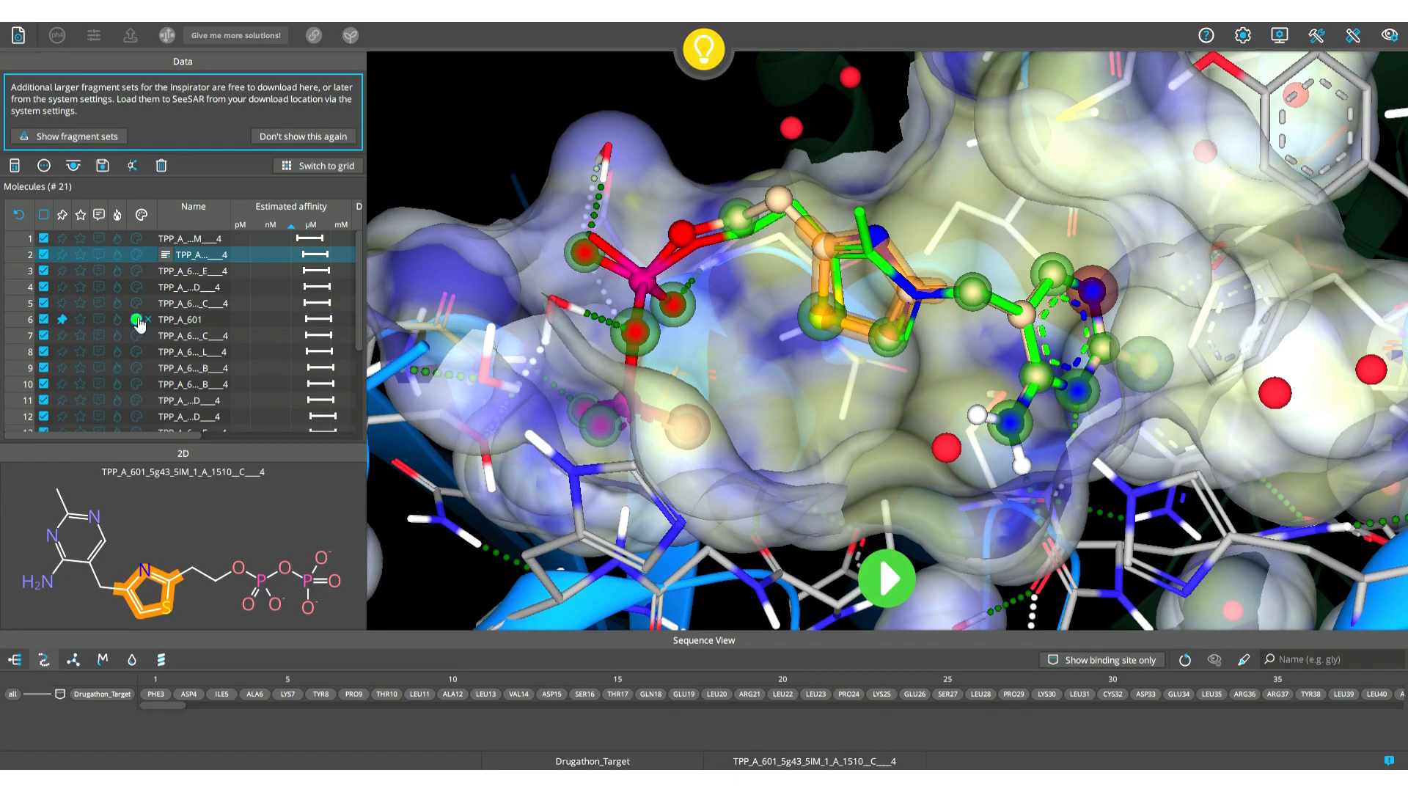
{"action": "left_click_drag", "start_coordinate": [960, 408], "coordinate": [964, 440]}
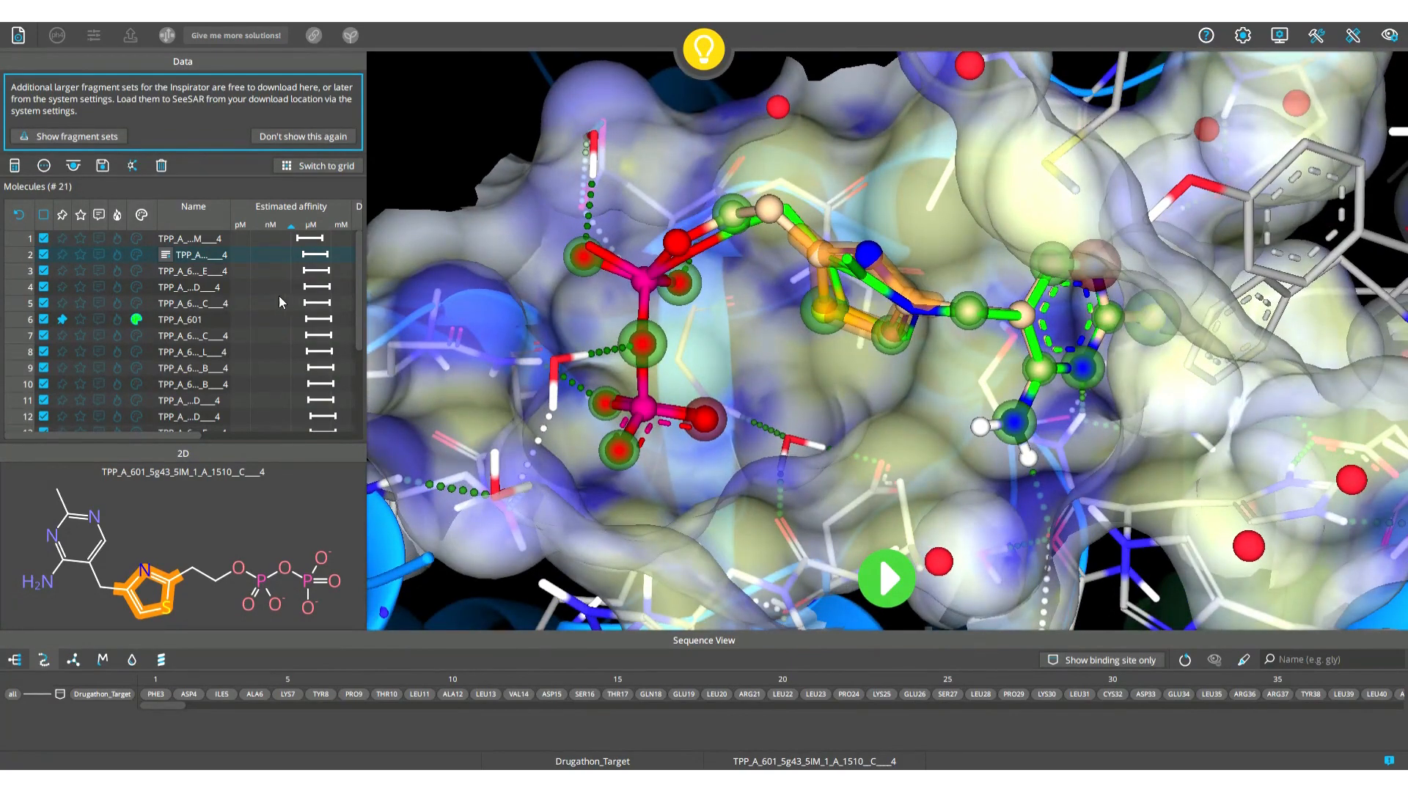
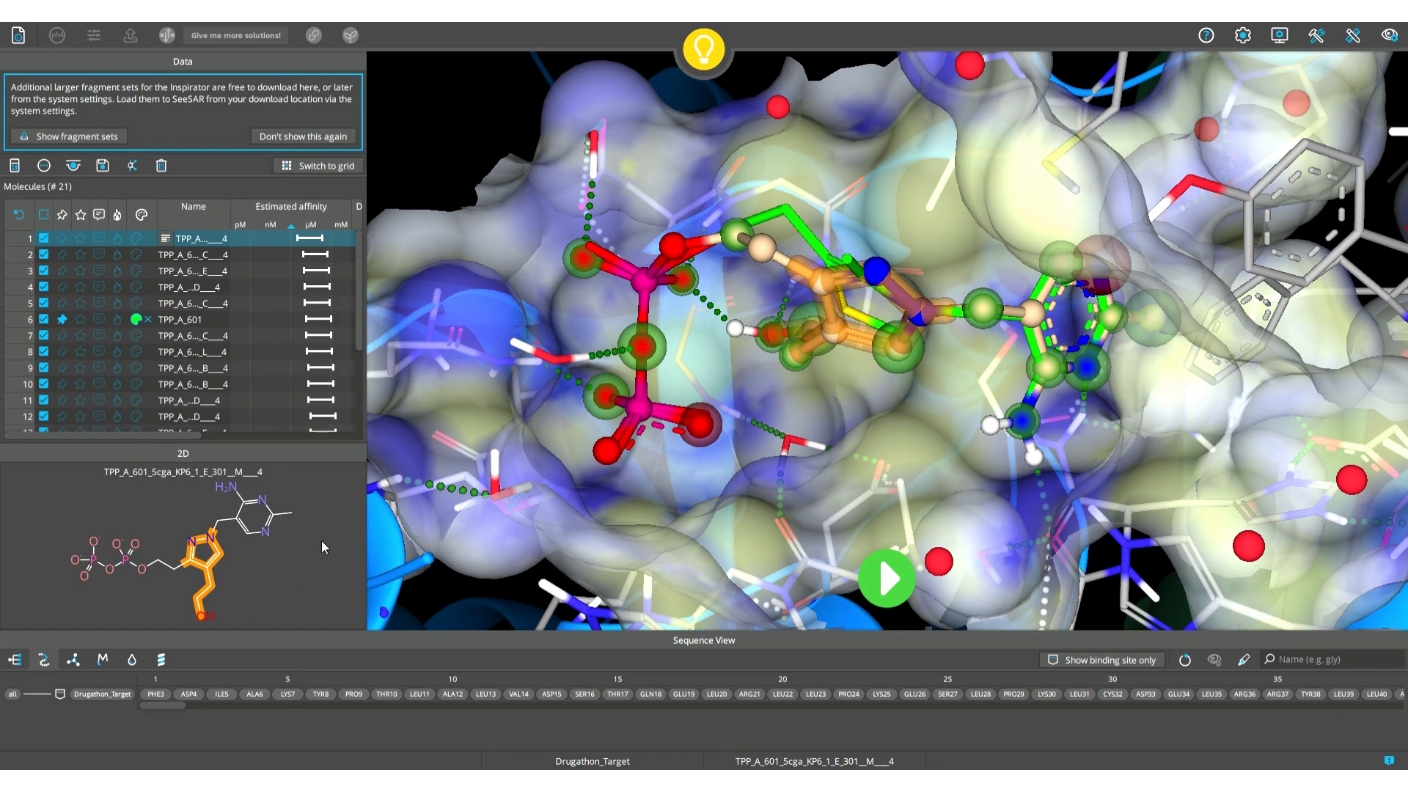
Step: Copy the 2D structure of the top-ranked core replacement to the clipboard and switch to infiniSee
{"action": "right_click", "coordinate": [306, 495]}
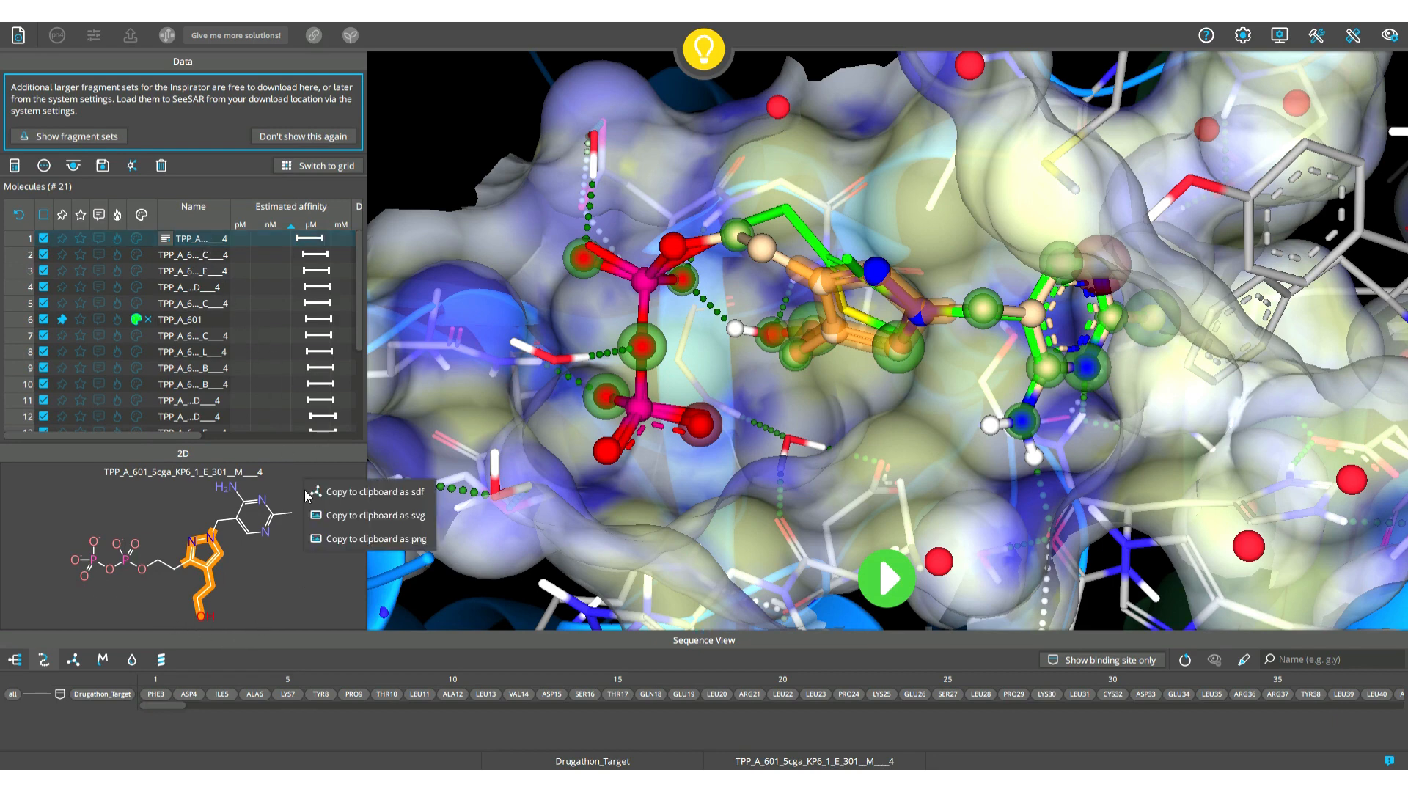
{"action": "left_click", "coordinate": [281, 488]}
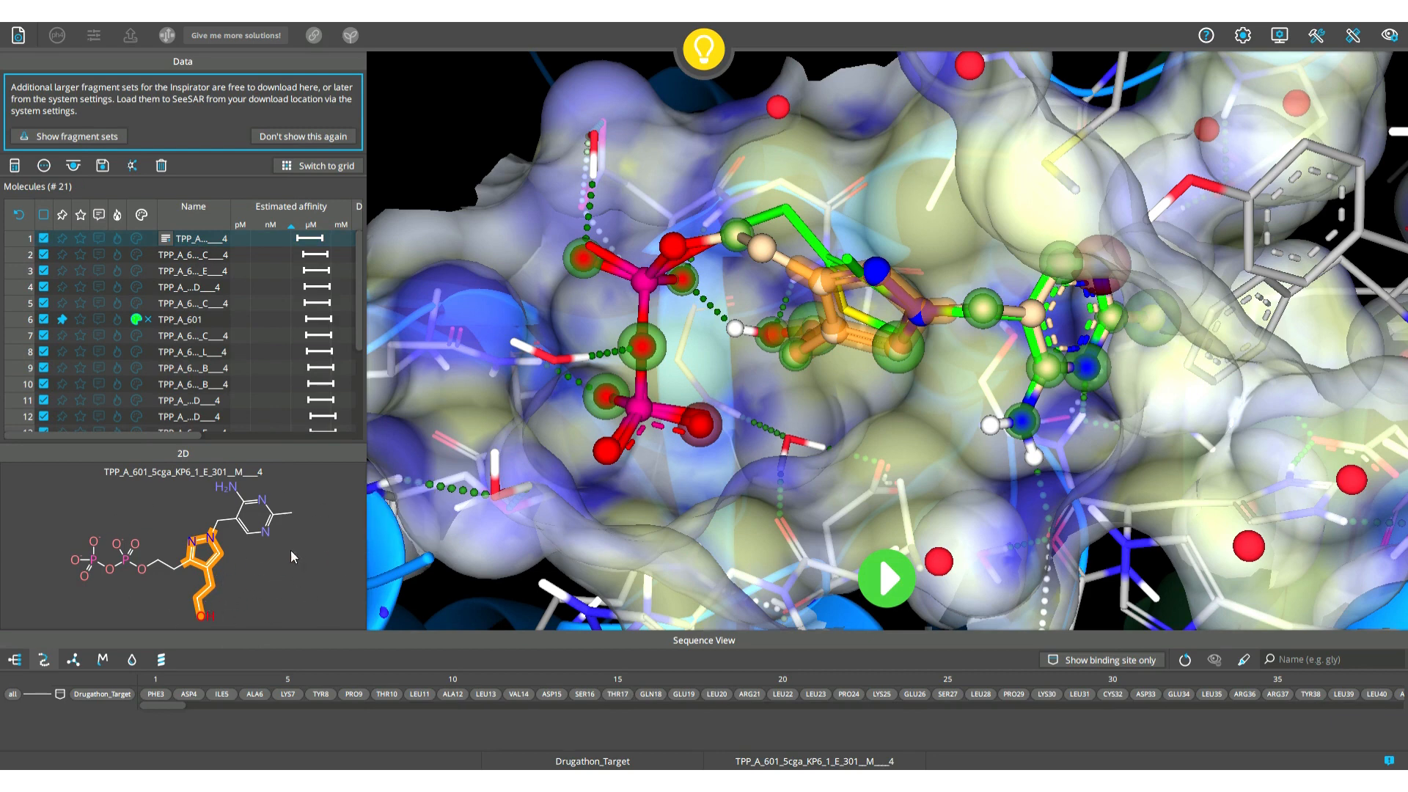
{"action": "right_click", "coordinate": [309, 539]}
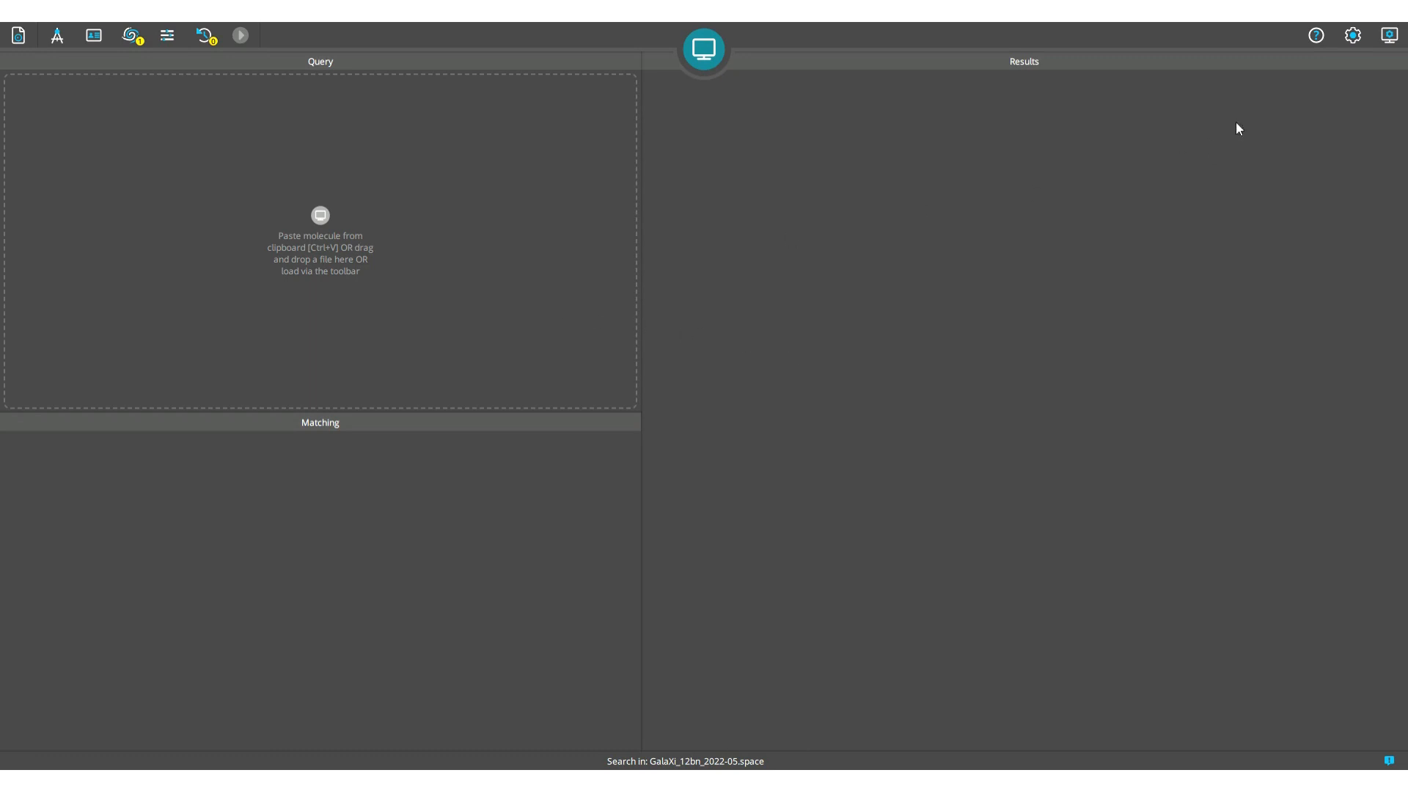
Step: Try the light interface theme and return to the dark one
{"action": "left_click", "coordinate": [1389, 38]}
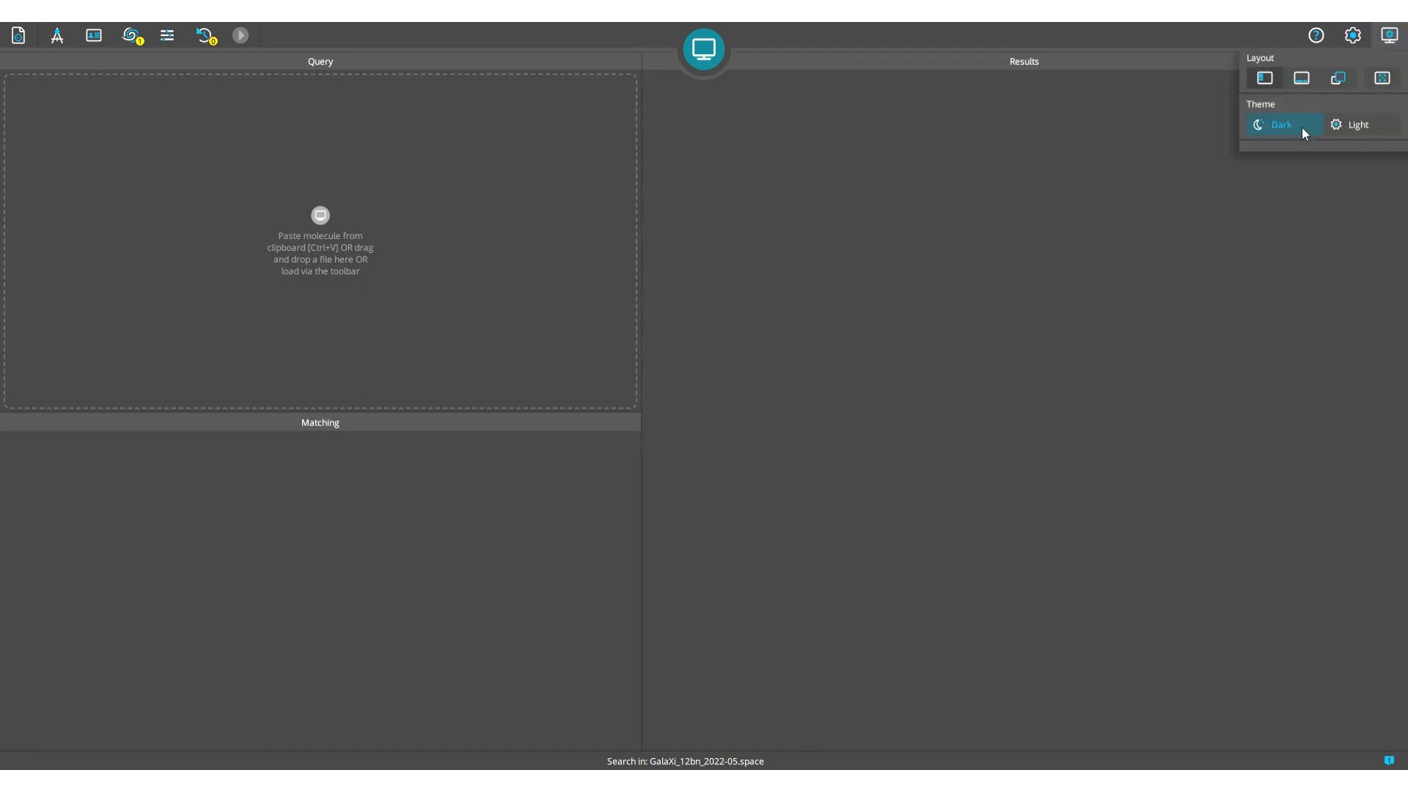
{"action": "left_click", "coordinate": [1349, 126]}
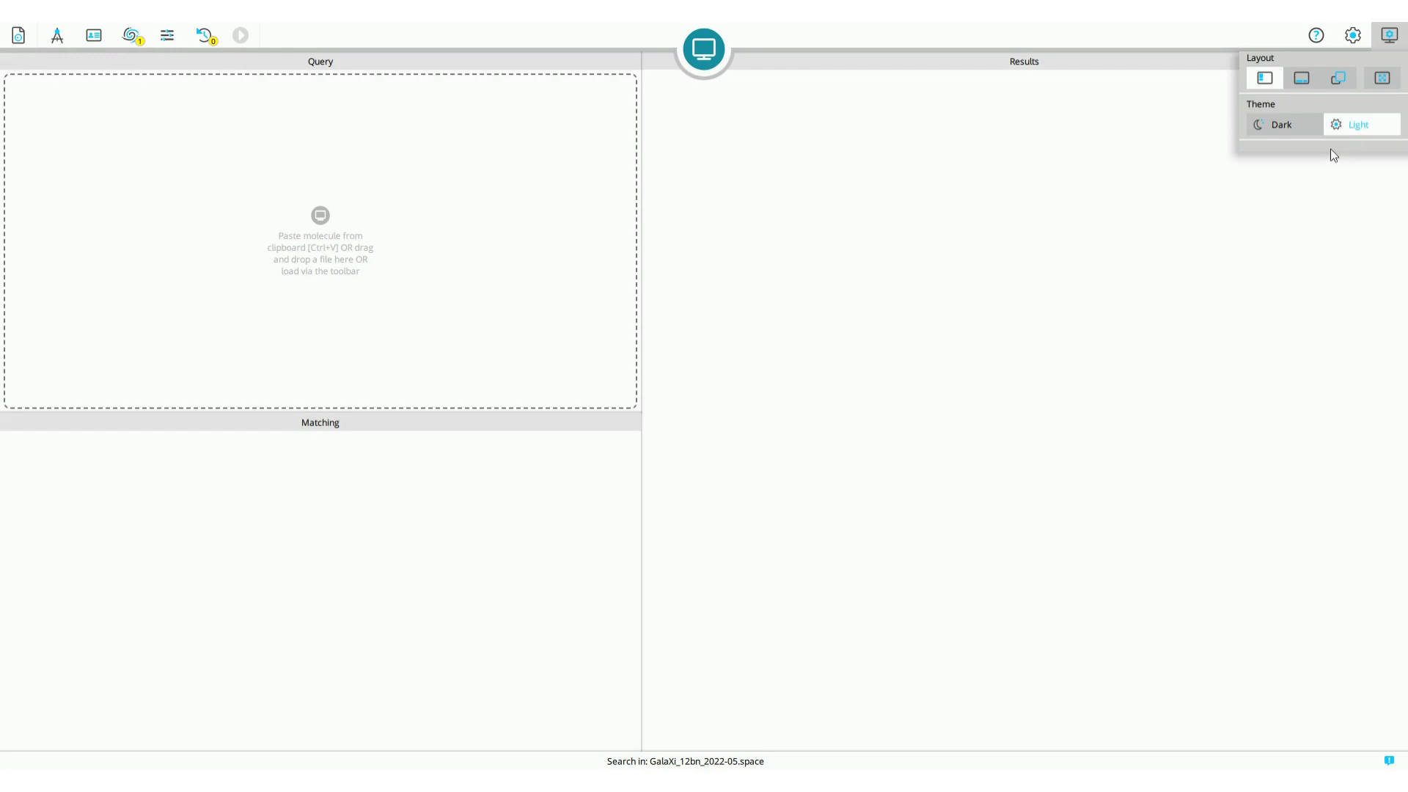
{"action": "left_click", "coordinate": [1278, 128]}
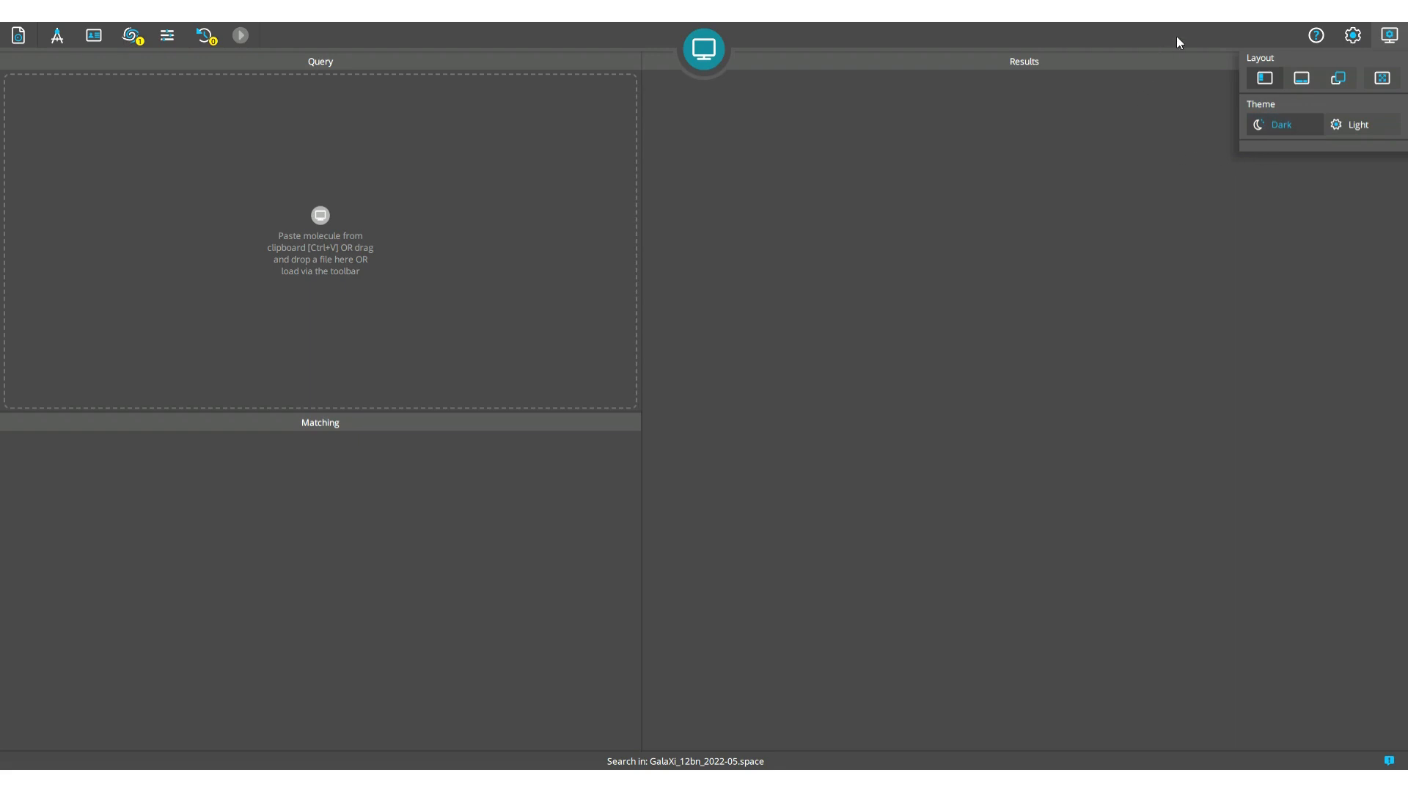
{"action": "left_click", "coordinate": [1367, 34]}
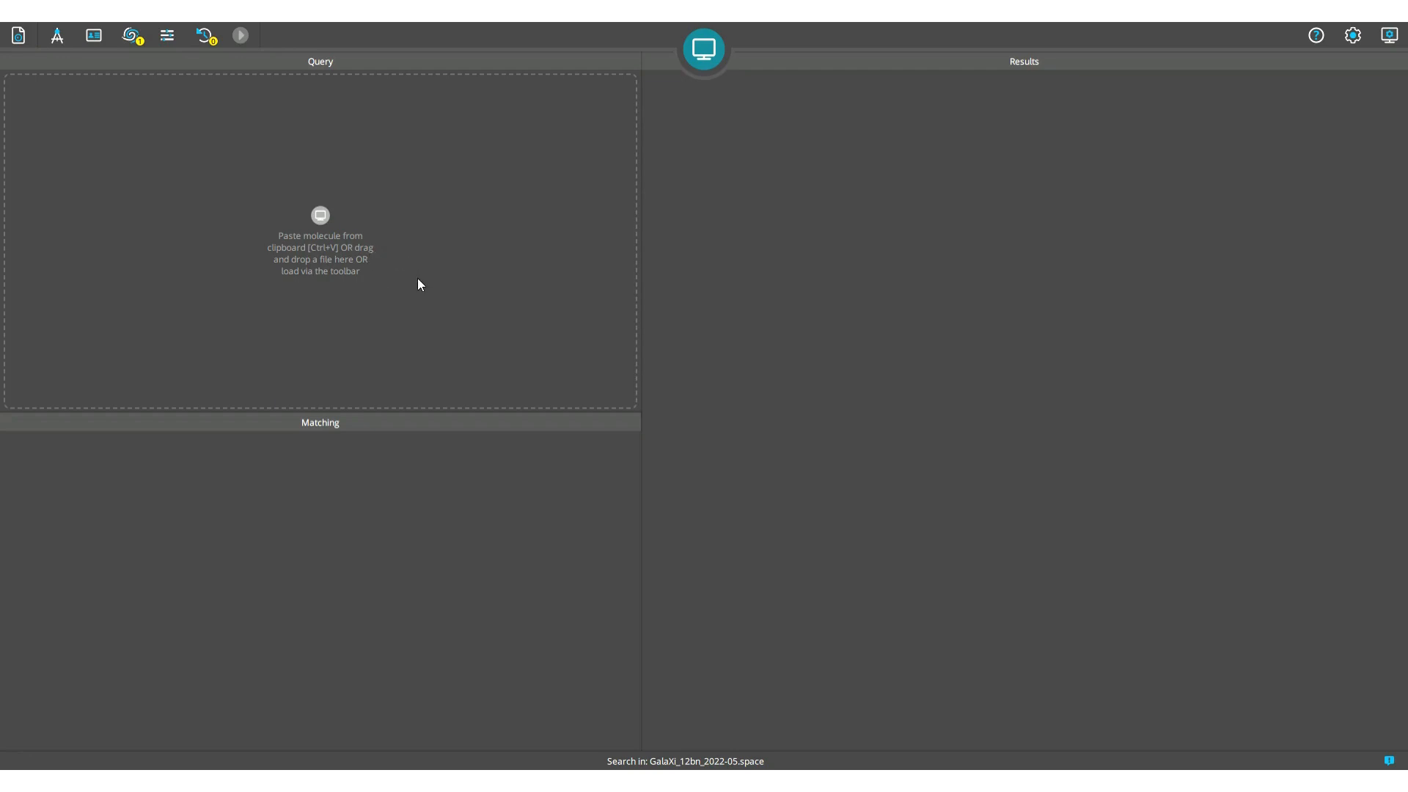
Step: Paste the copied molecule as the query and erase its terminal phosphate group in the sketcher, using the trimmed monophosphate as query
{"action": "key", "text": "ctrl+v"}
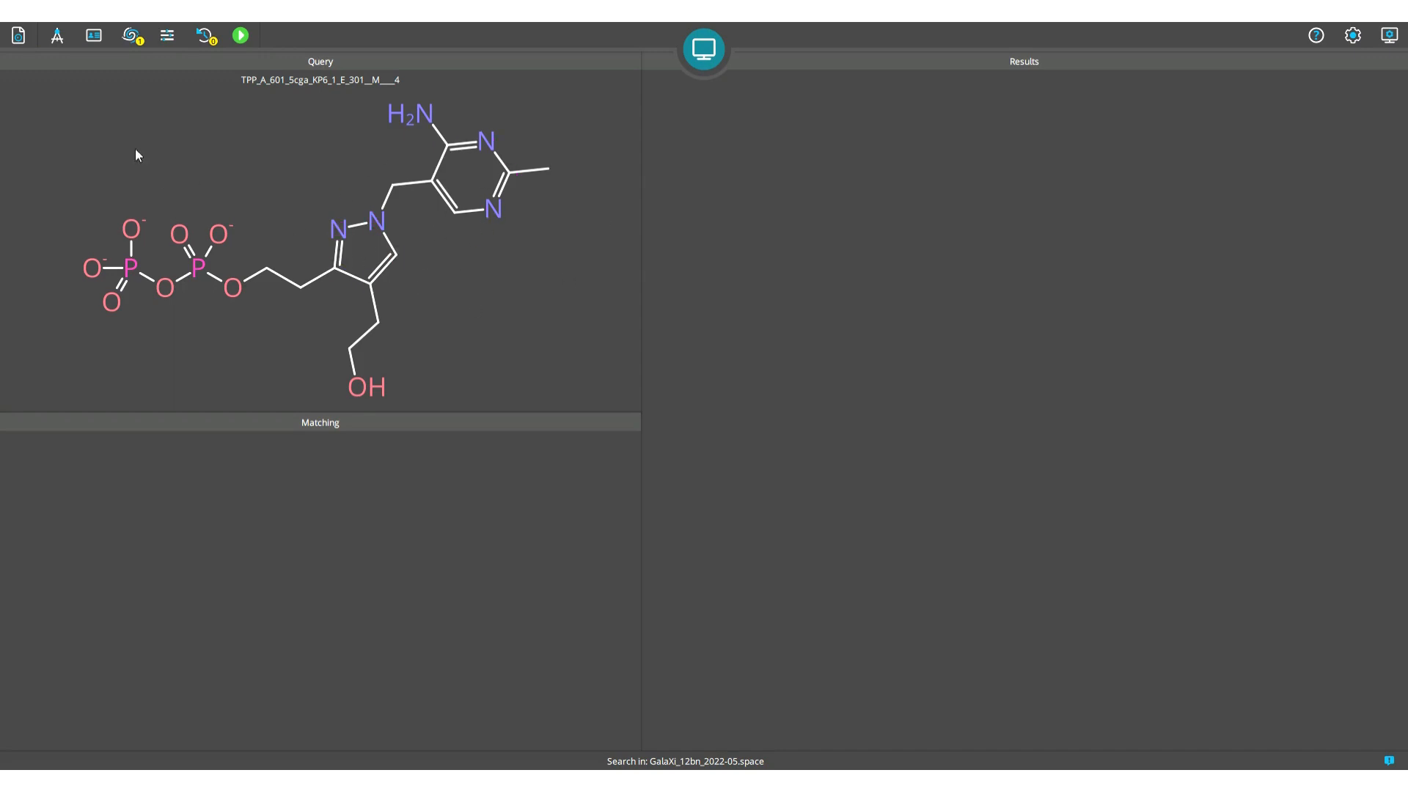
{"action": "left_click", "coordinate": [56, 35]}
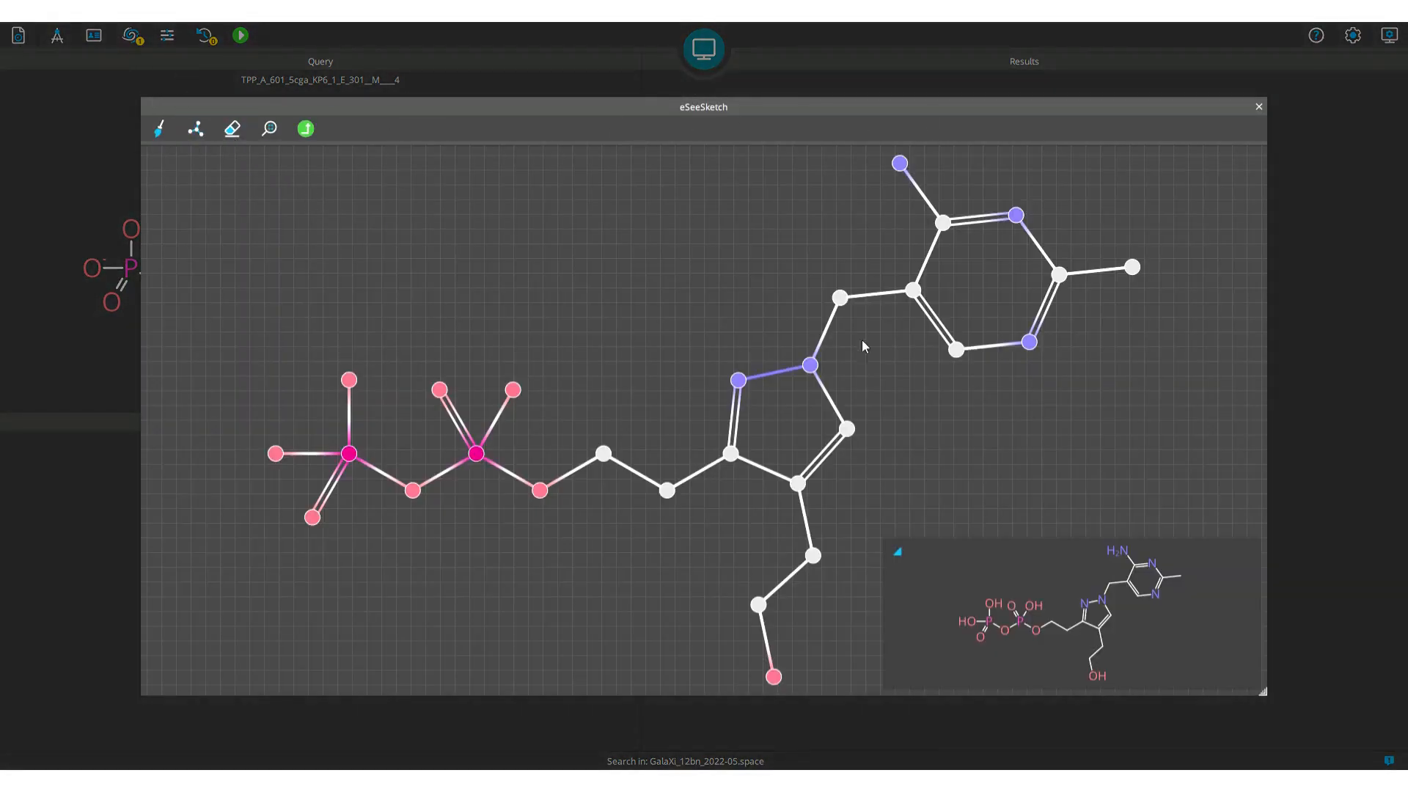
{"action": "left_click", "coordinate": [232, 130]}
{"action": "left_click", "coordinate": [350, 380]}
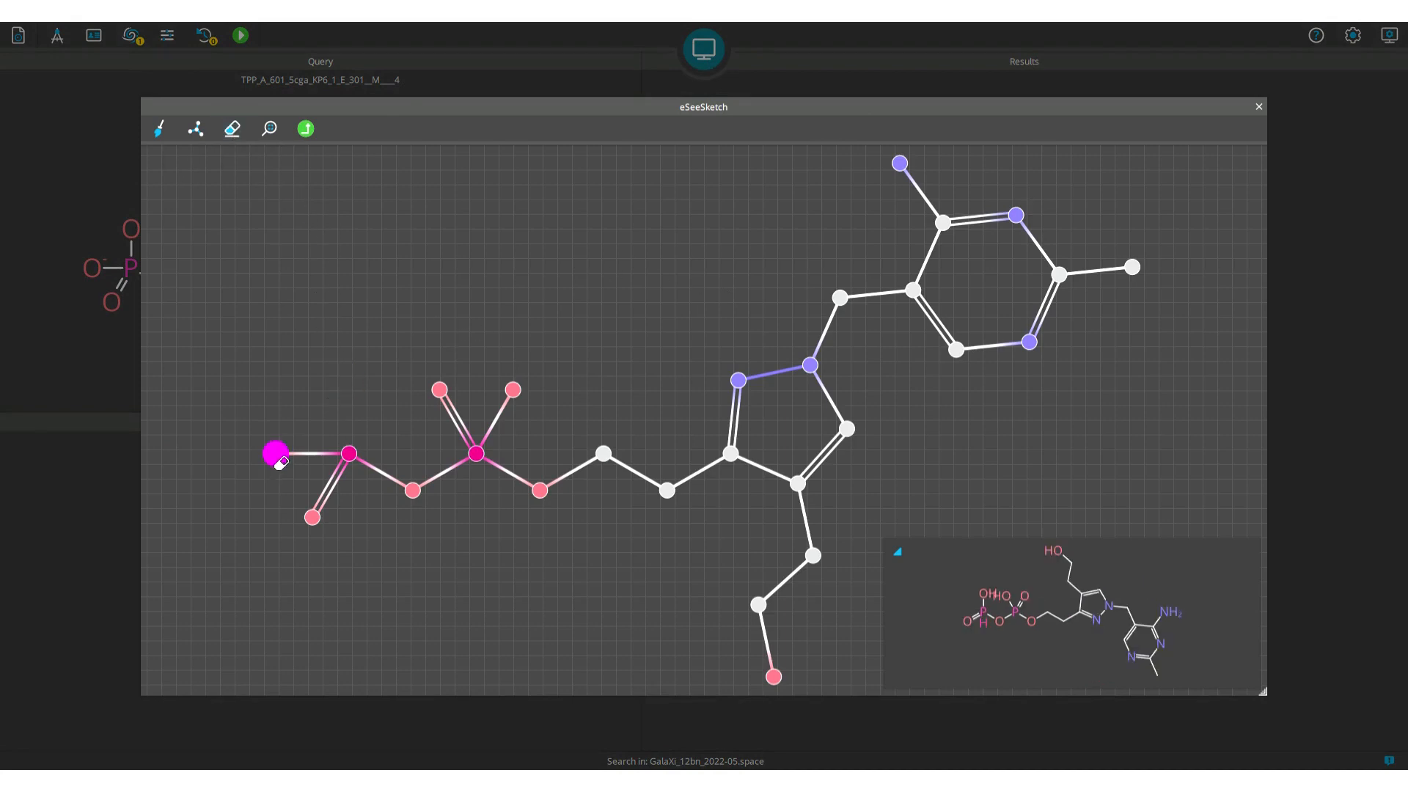
{"action": "left_click", "coordinate": [275, 453]}
{"action": "left_click", "coordinate": [349, 454]}
{"action": "left_click", "coordinate": [312, 517]}
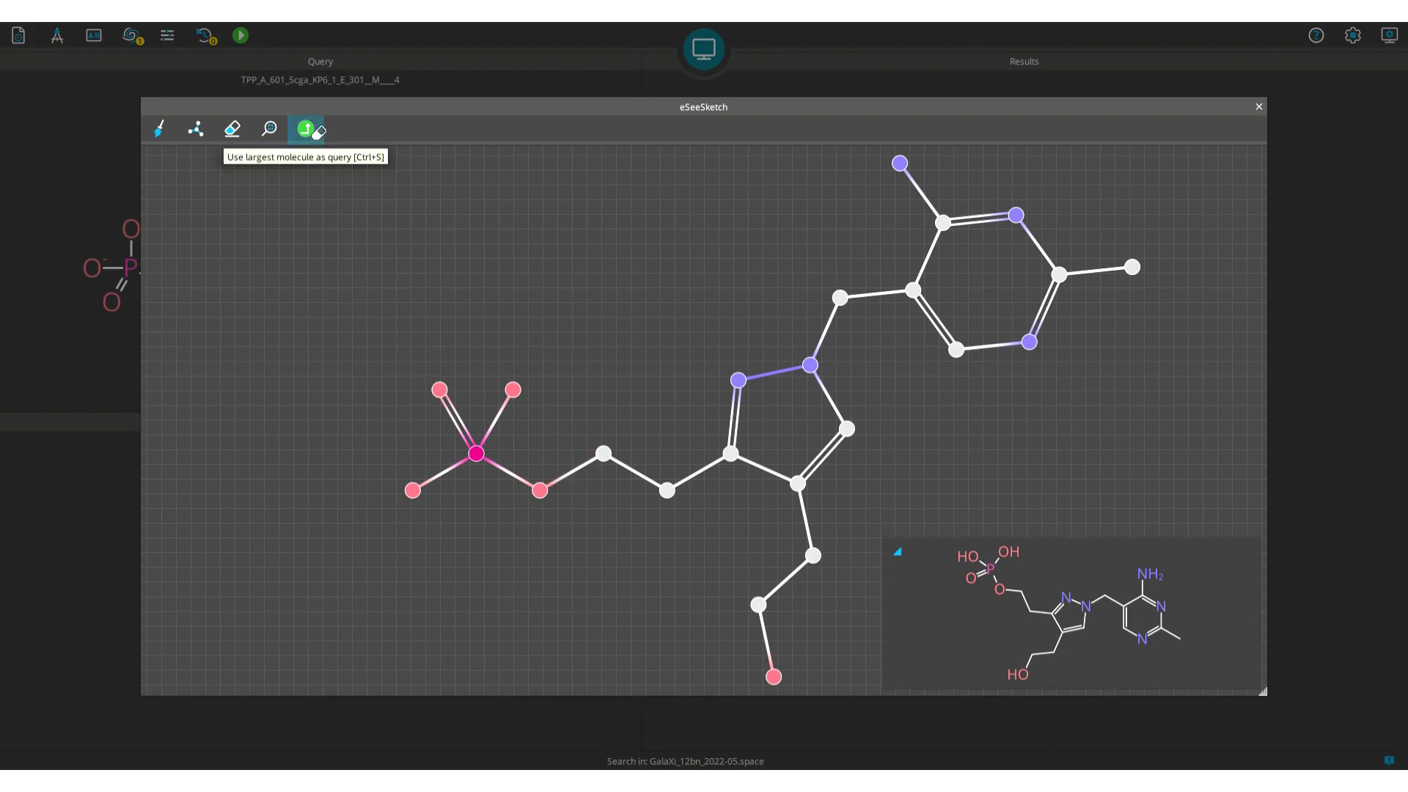
{"action": "left_click", "coordinate": [316, 130]}
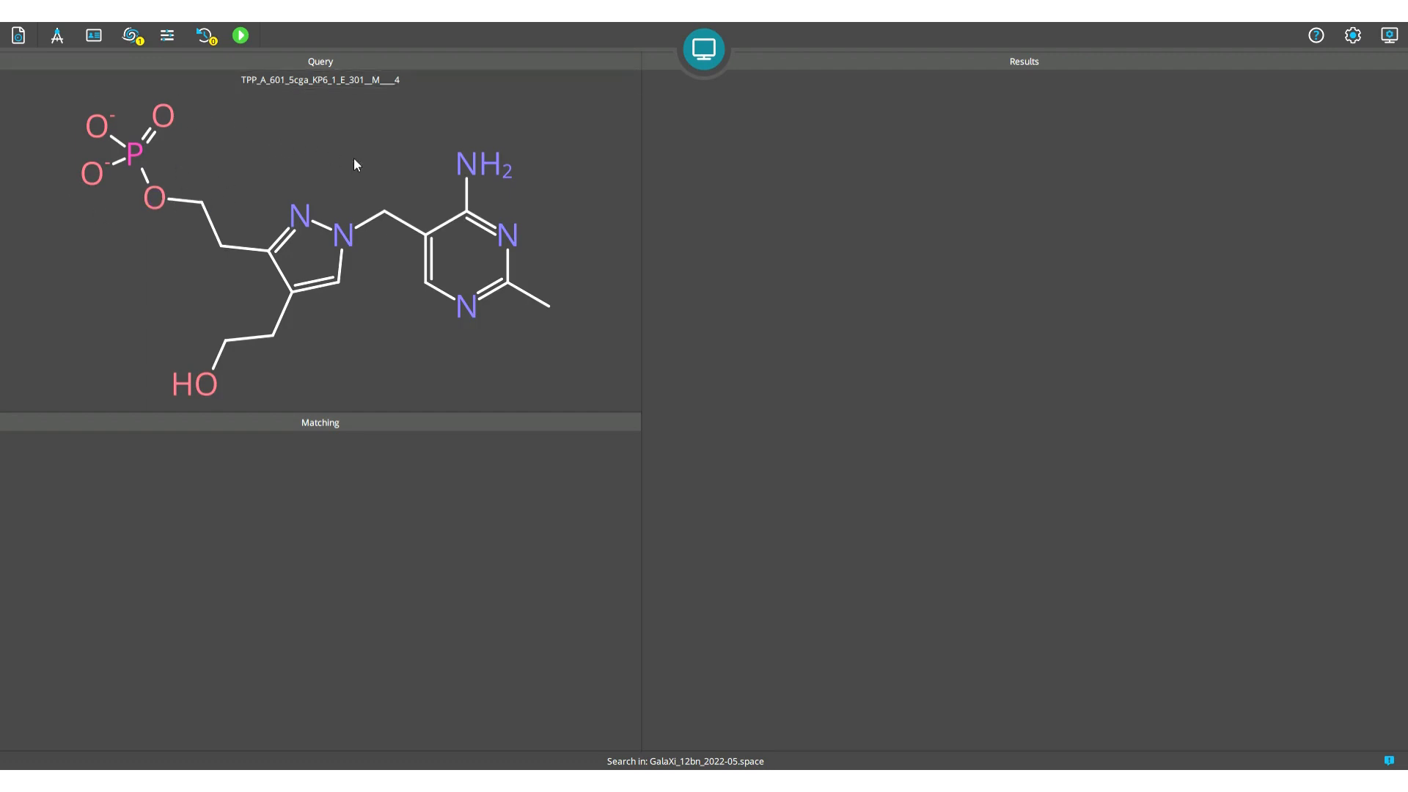
Step: Try out the search settings for number of results, target similarity, minimum similarity and total diversity, and put them back
{"action": "left_click", "coordinate": [178, 48]}
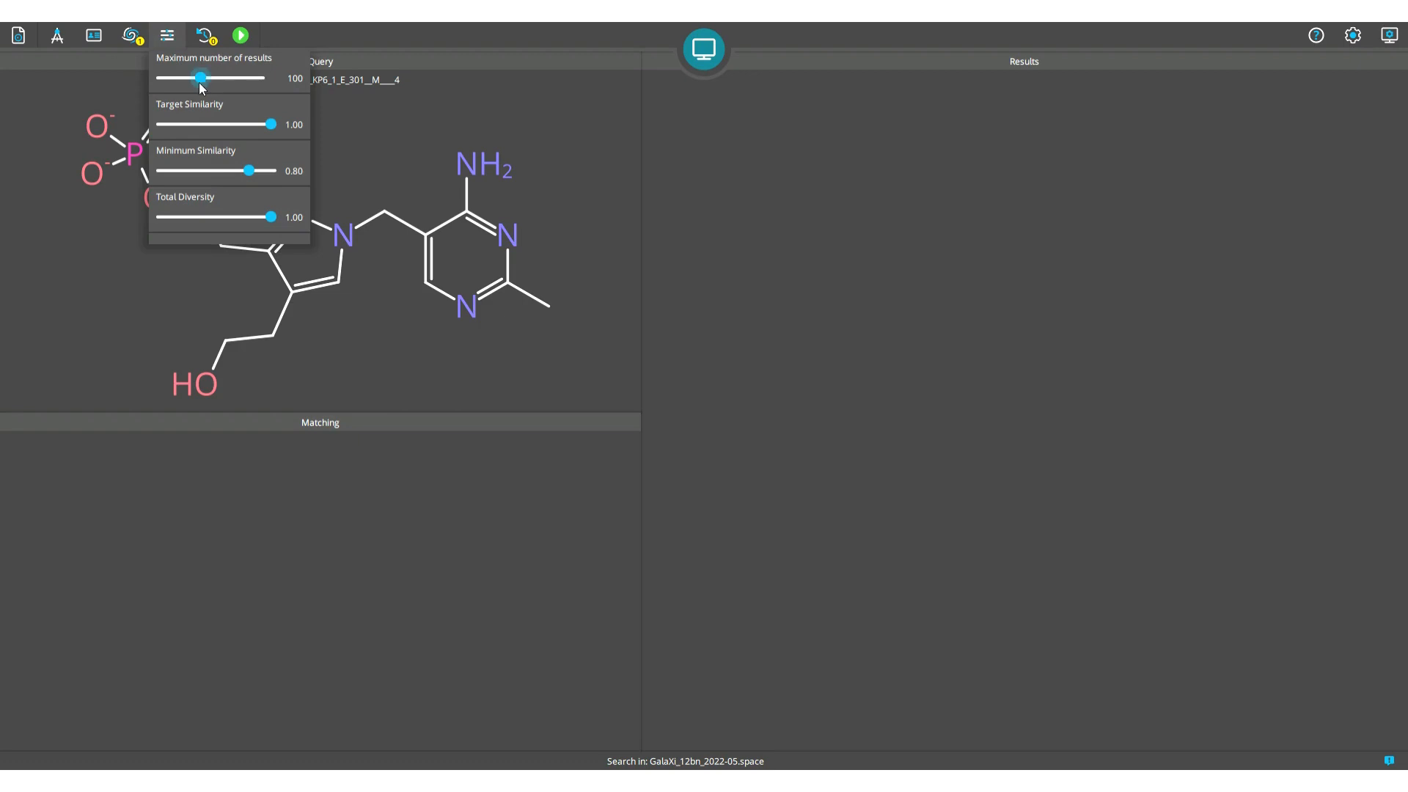
{"action": "mouse_move", "coordinate": [201, 78]}
{"action": "left_mouse_down"}
{"action": "mouse_move", "coordinate": [285, 88]}
{"action": "mouse_move", "coordinate": [199, 80]}
{"action": "left_mouse_up"}
{"action": "left_click_drag", "start_coordinate": [199, 81], "coordinate": [200, 79]}
{"action": "left_click_drag", "start_coordinate": [270, 124], "coordinate": [161, 124]}
{"action": "left_click_drag", "start_coordinate": [163, 124], "coordinate": [283, 122]}
{"action": "left_click_drag", "start_coordinate": [249, 171], "coordinate": [281, 172]}
{"action": "left_click_drag", "start_coordinate": [272, 172], "coordinate": [160, 172]}
{"action": "left_click_drag", "start_coordinate": [162, 171], "coordinate": [250, 173]}
{"action": "left_click_drag", "start_coordinate": [271, 218], "coordinate": [163, 215]}
{"action": "left_click_drag", "start_coordinate": [163, 215], "coordinate": [274, 217]}
Step: Add REAL Space and CHEMriya to the searched spaces and look at the vendor business cards
{"action": "left_click", "coordinate": [132, 38]}
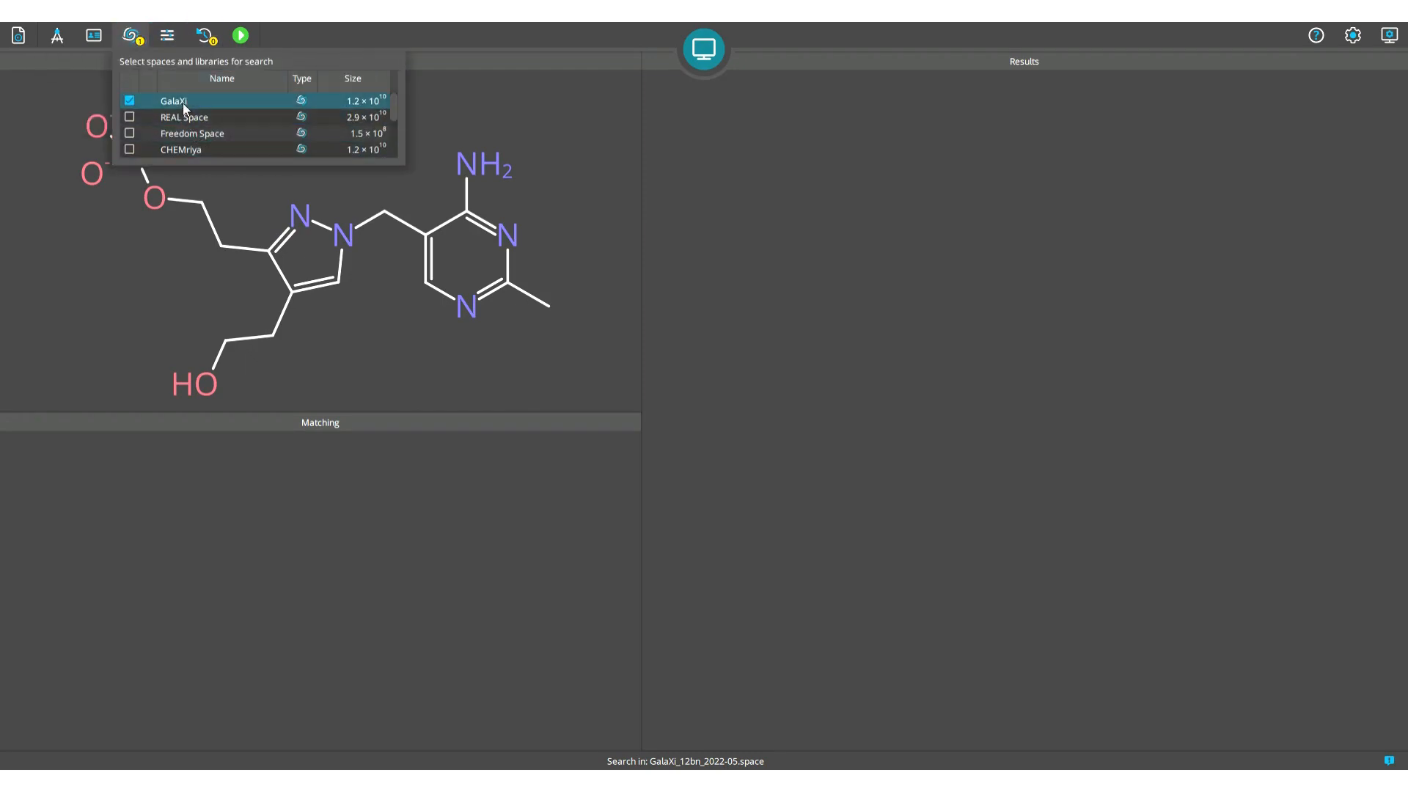
{"action": "left_click", "coordinate": [130, 117]}
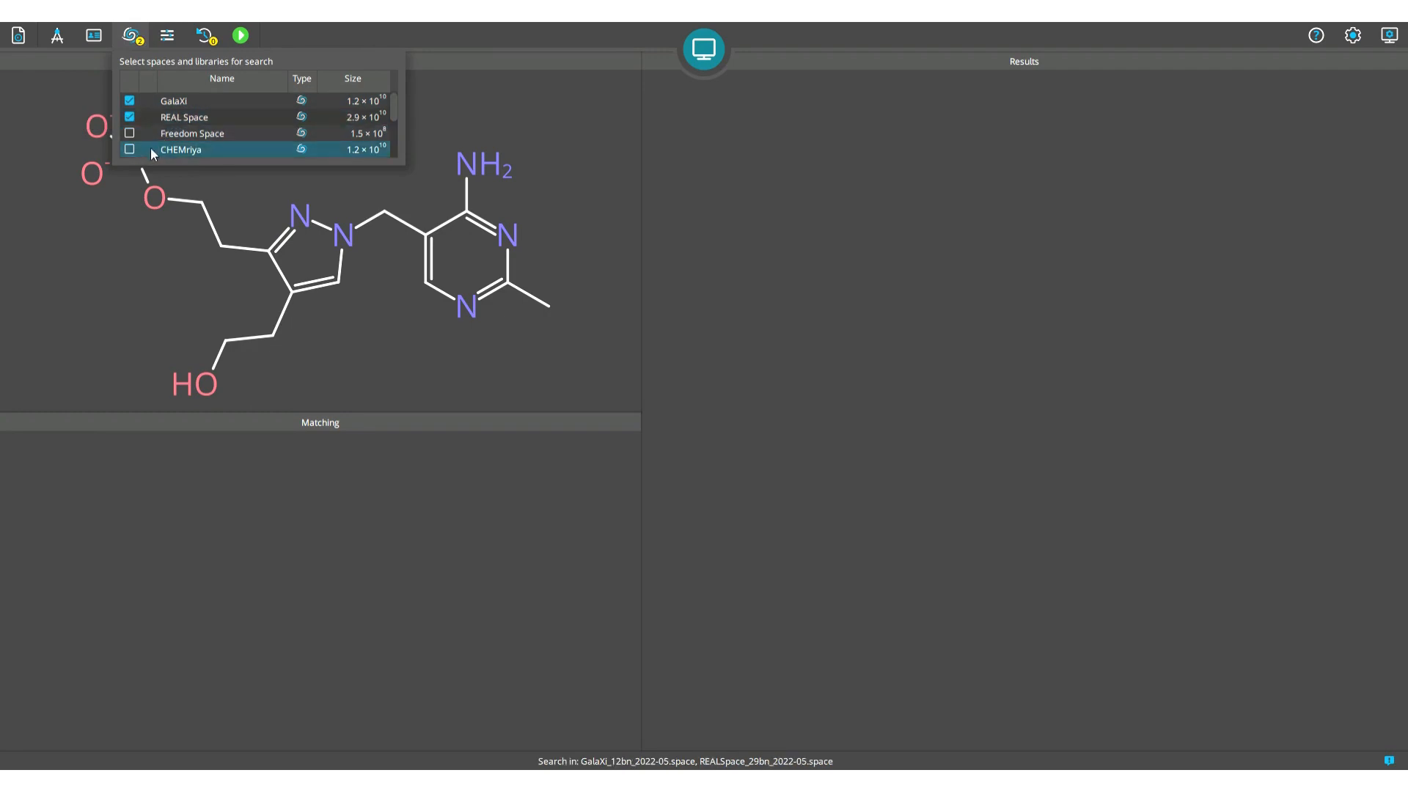
{"action": "left_click", "coordinate": [132, 150]}
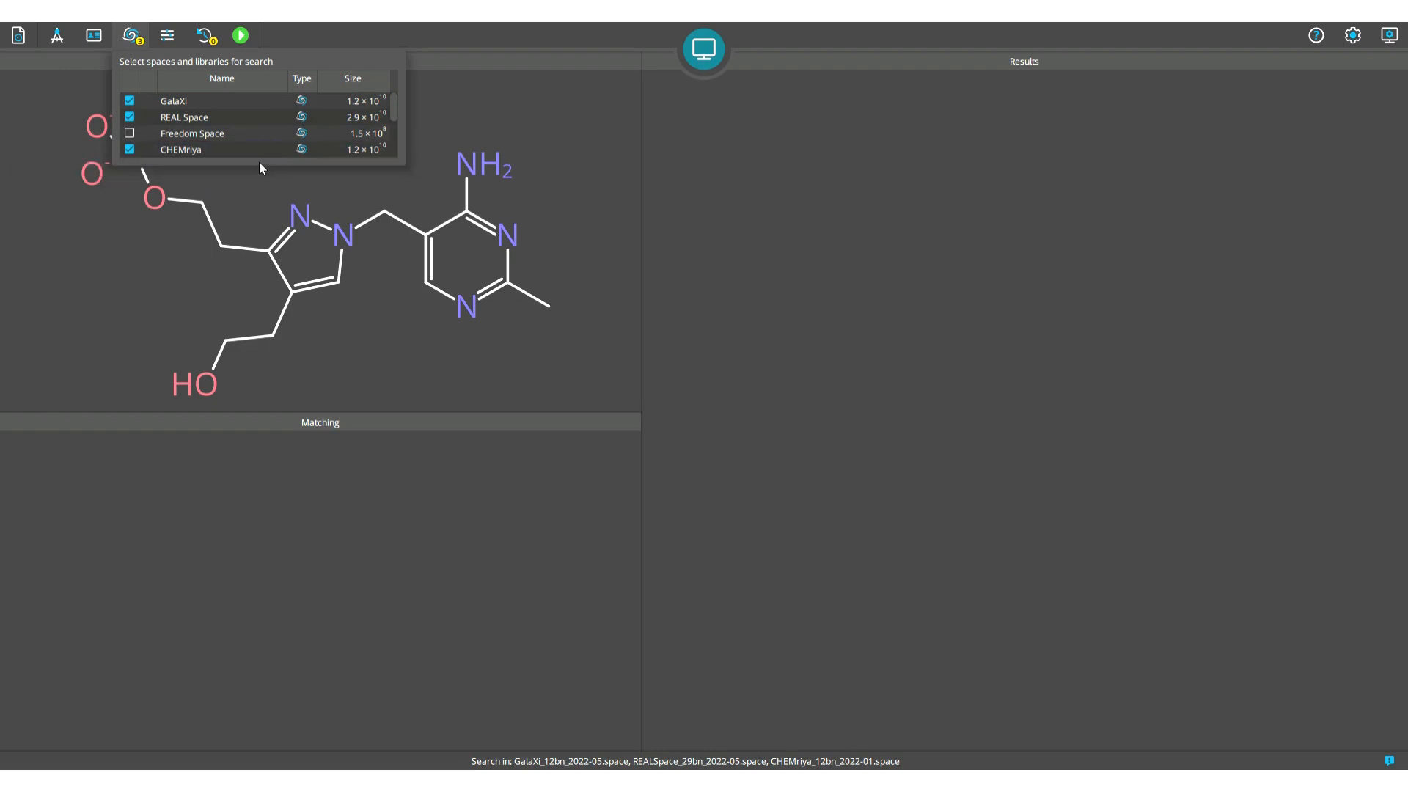
{"action": "left_click", "coordinate": [129, 37]}
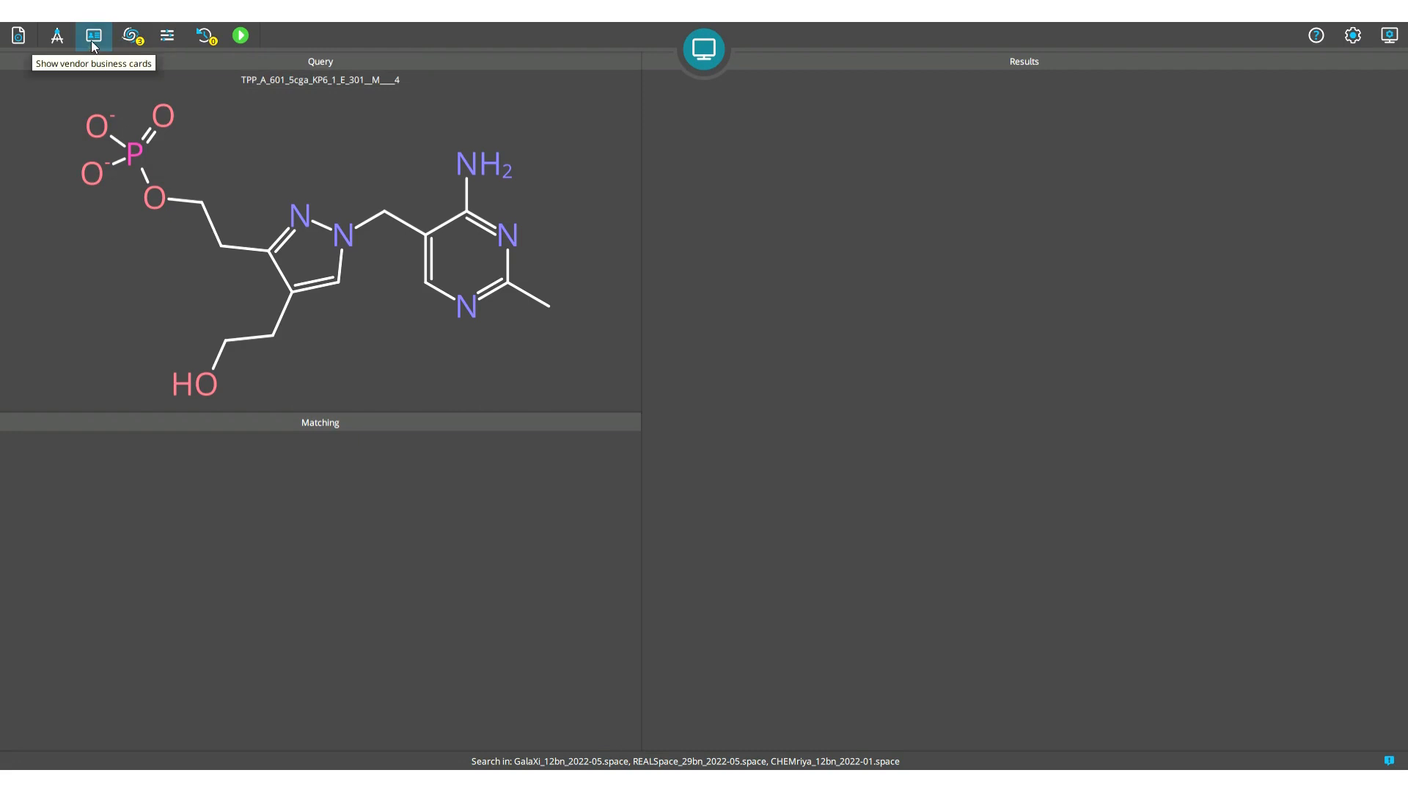
{"action": "left_click", "coordinate": [93, 36]}
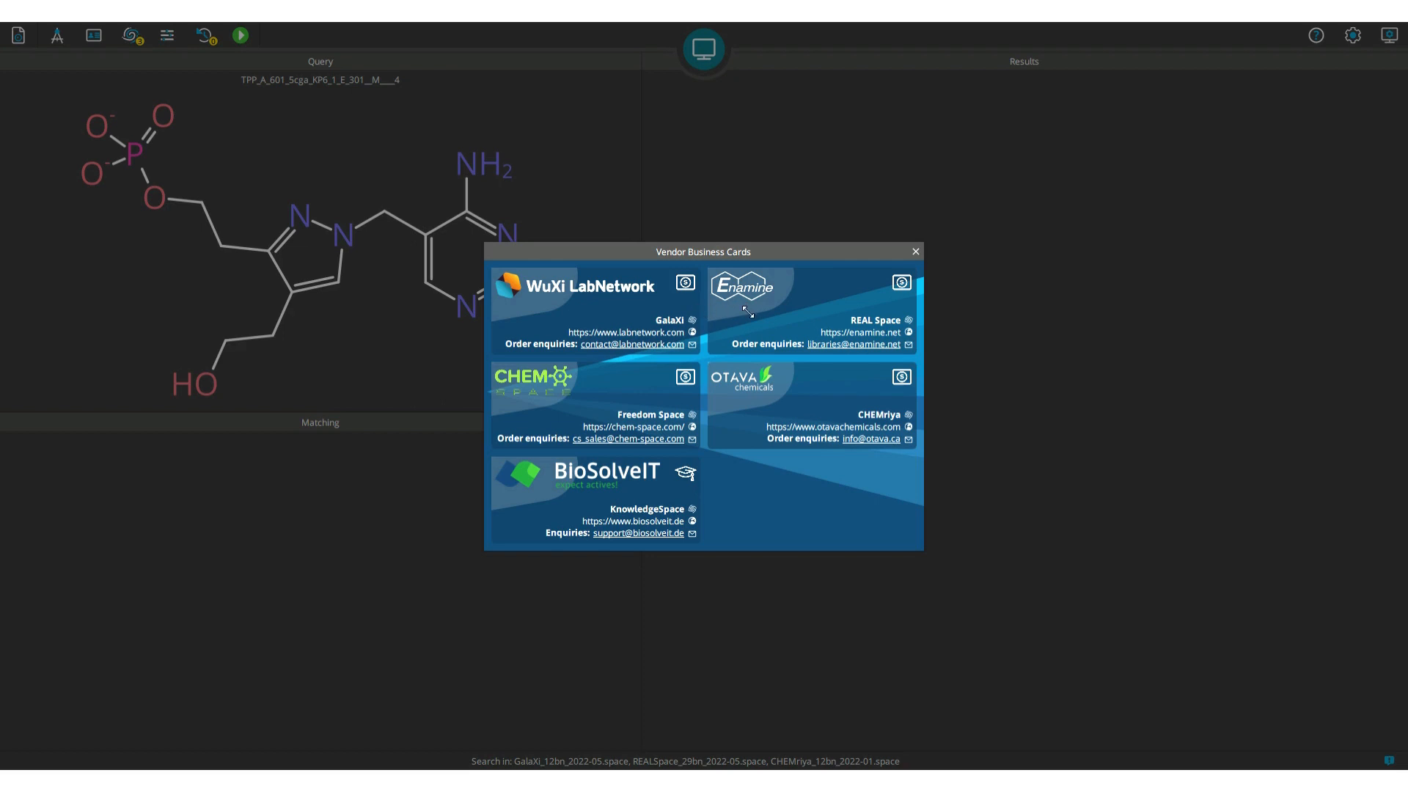
{"action": "left_click", "coordinate": [916, 251]}
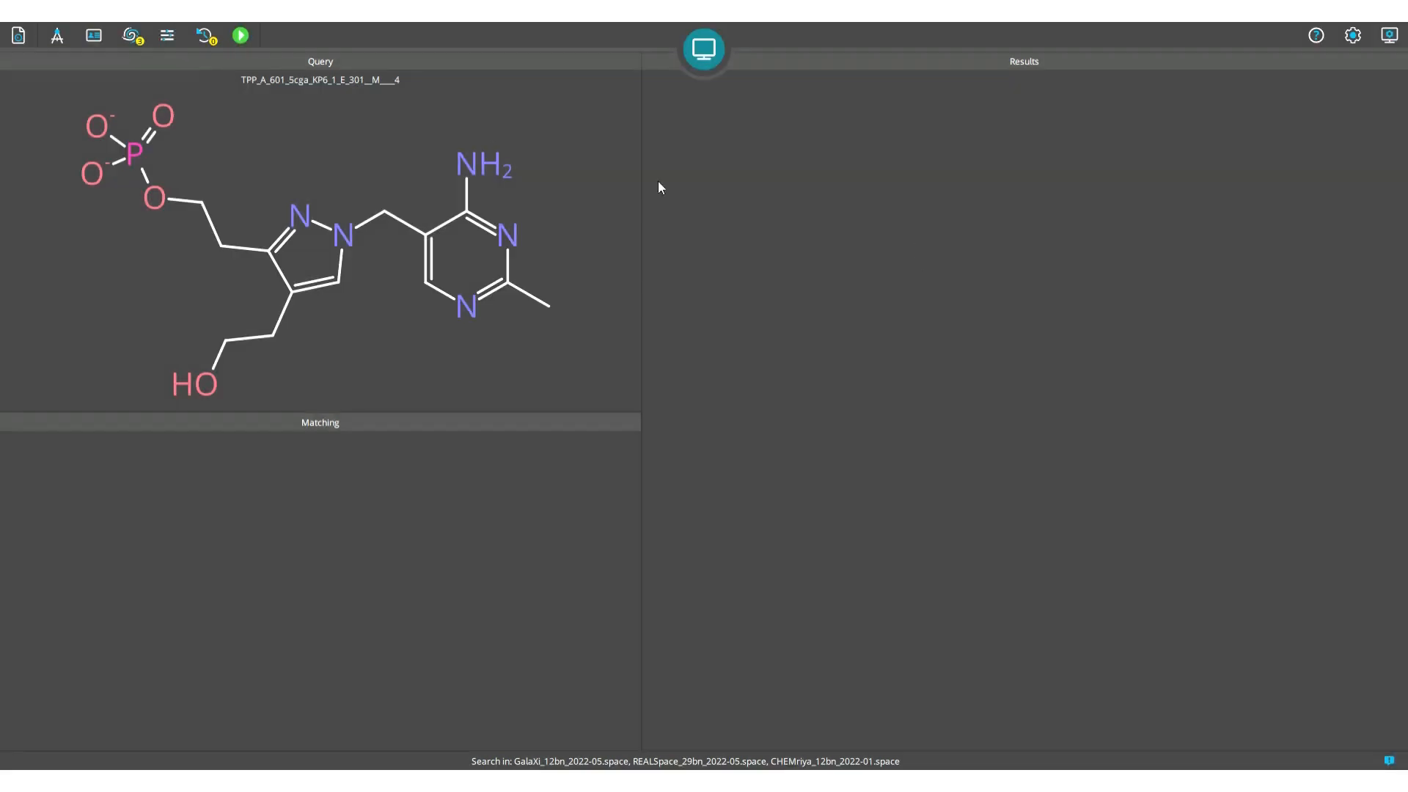
Step: Exclude REAL Space and CHEMriya from the search, keeping only GalaXi
{"action": "left_click", "coordinate": [130, 35]}
{"action": "left_click", "coordinate": [130, 118]}
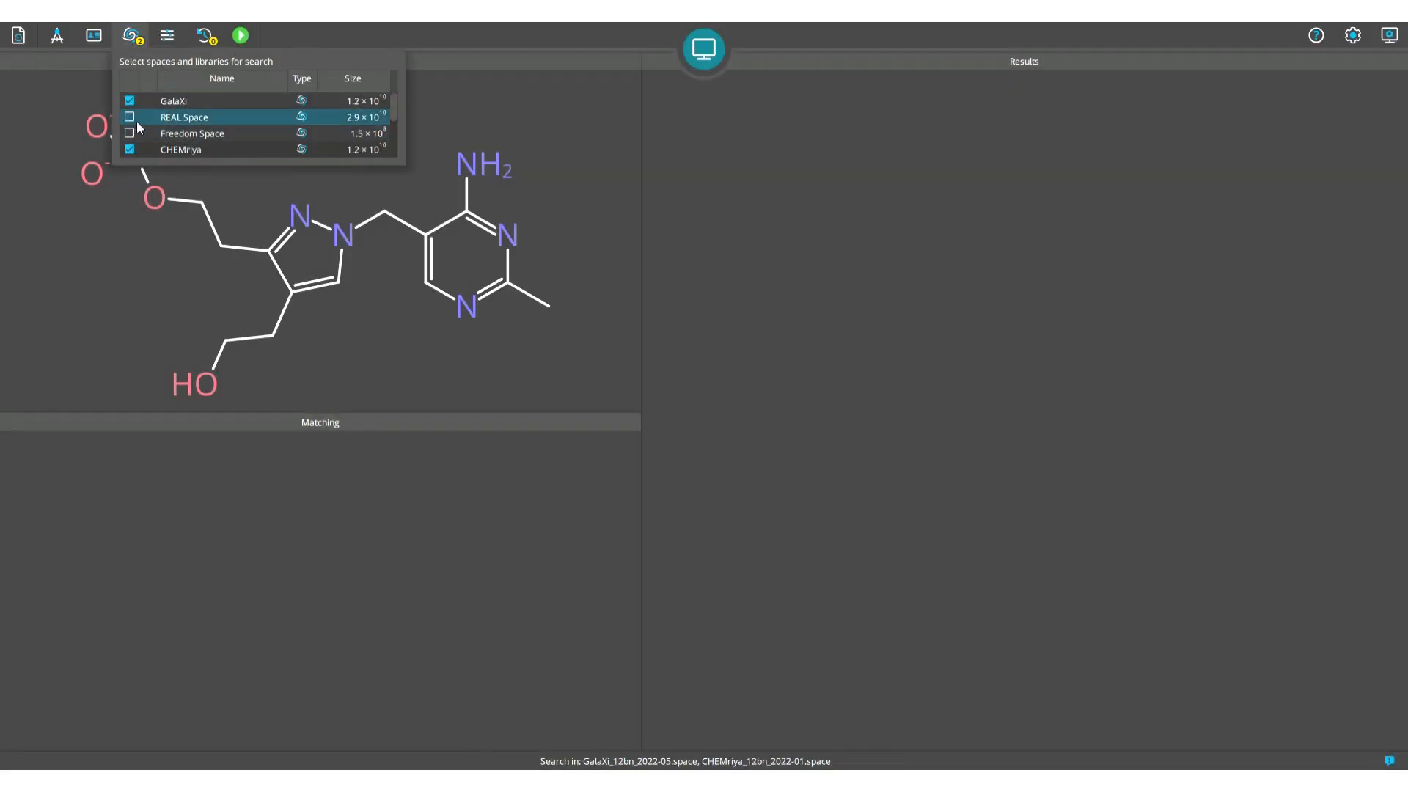
{"action": "left_click", "coordinate": [129, 149]}
{"action": "left_click", "coordinate": [209, 107]}
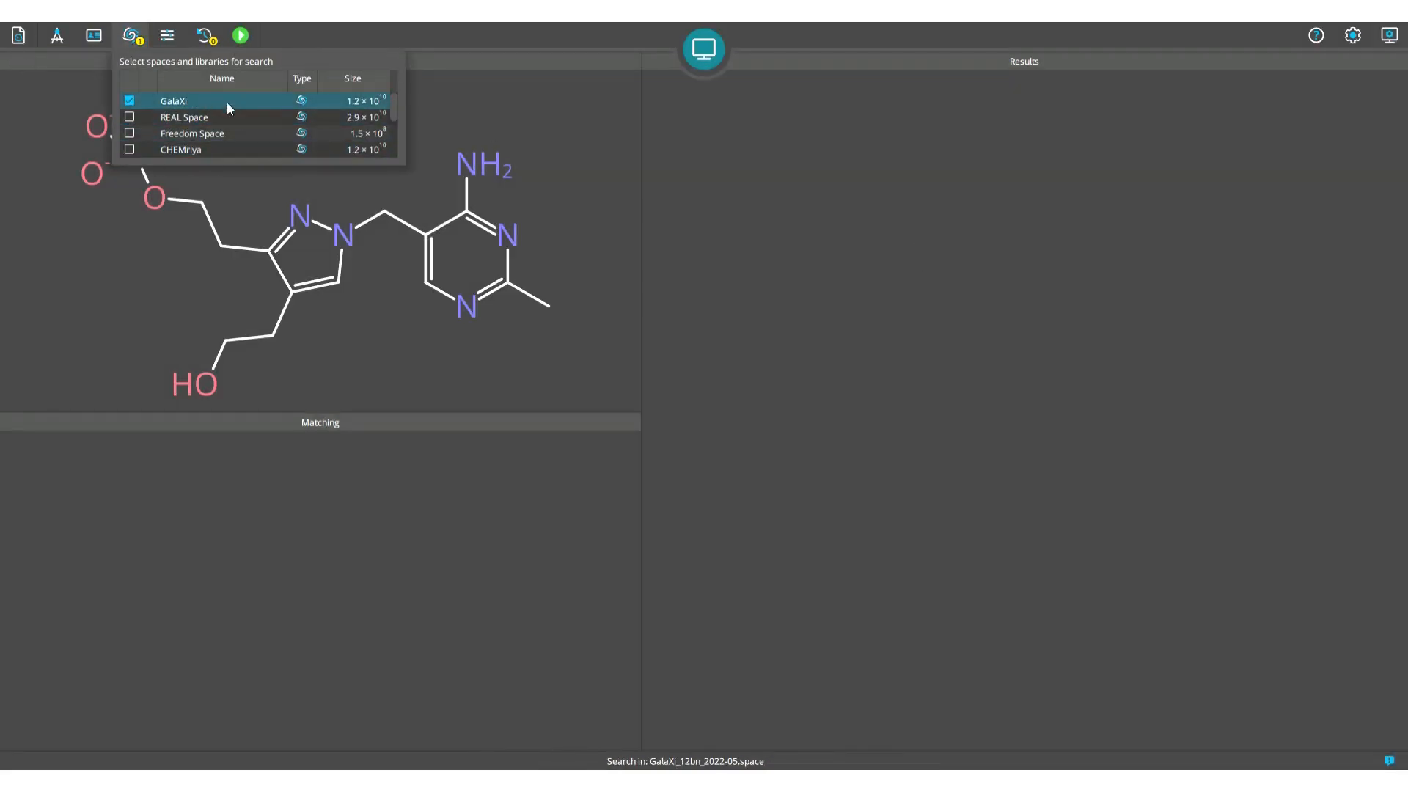
{"action": "left_click", "coordinate": [178, 41]}
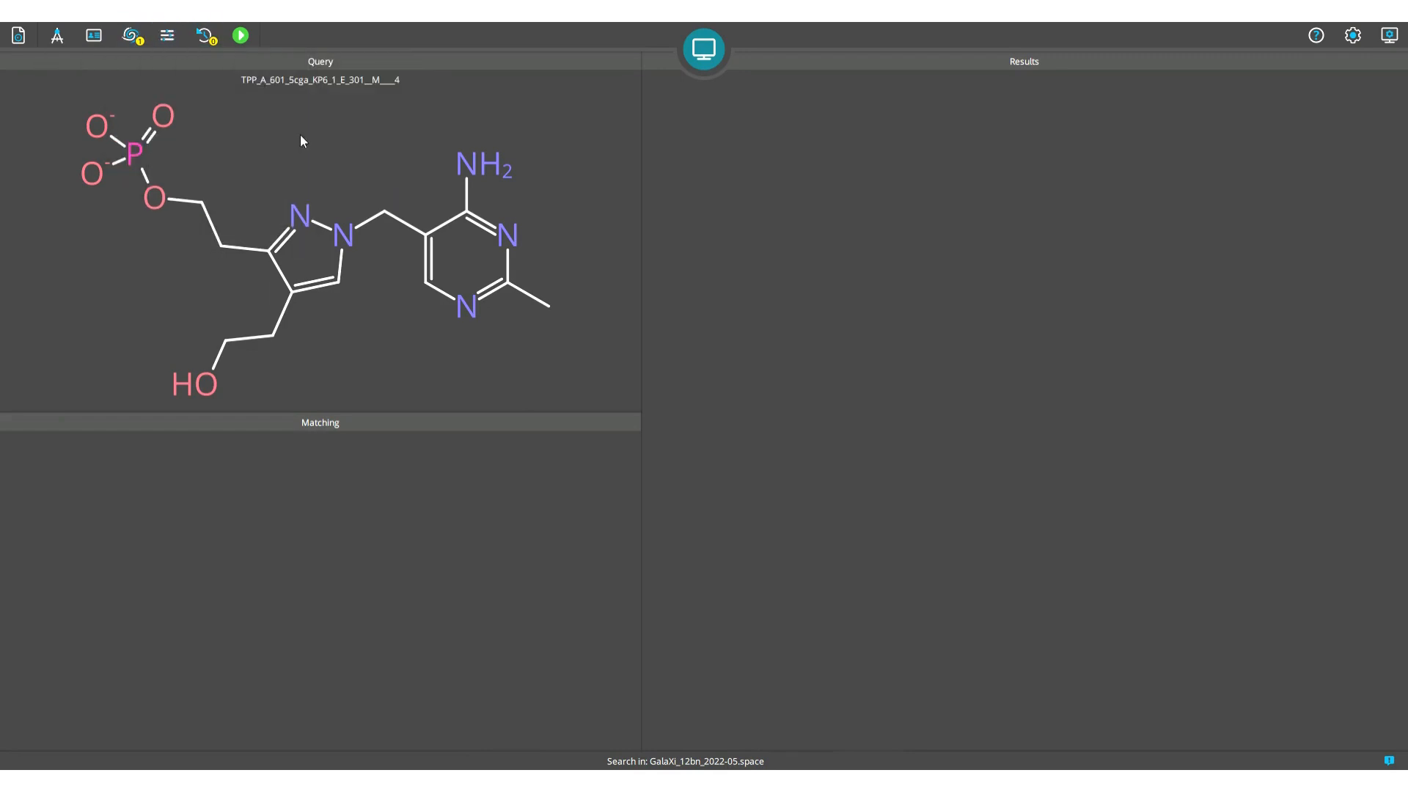
{"action": "left_click", "coordinate": [170, 40]}
Step: Mark the query's pyrimidine ring as a constrained feature with a minimum similarity of 0.95
{"action": "left_click", "coordinate": [490, 235]}
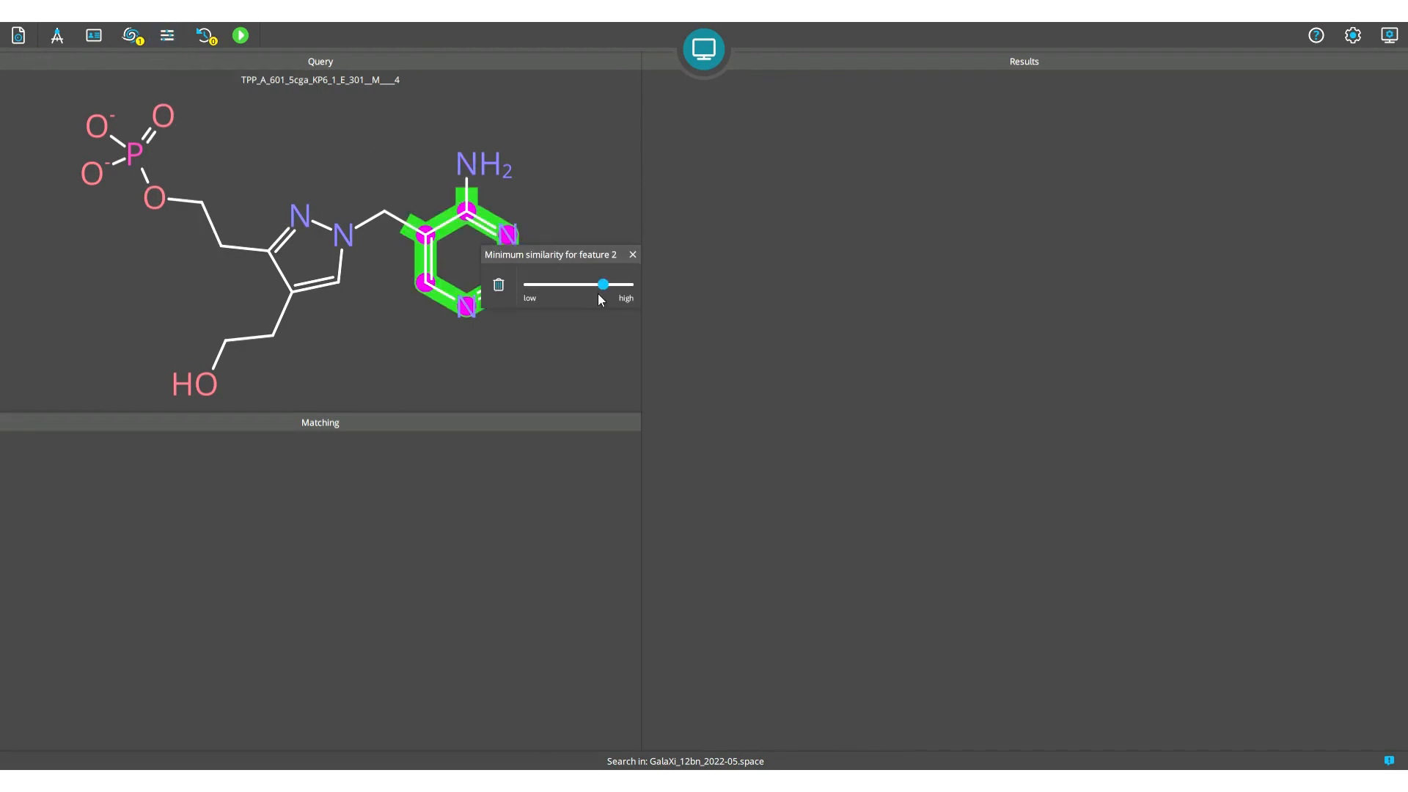
{"action": "mouse_move", "coordinate": [603, 284]}
{"action": "left_mouse_down"}
{"action": "mouse_move", "coordinate": [635, 290]}
{"action": "mouse_move", "coordinate": [608, 285]}
{"action": "left_mouse_up"}
{"action": "left_click_drag", "start_coordinate": [603, 287], "coordinate": [631, 286]}
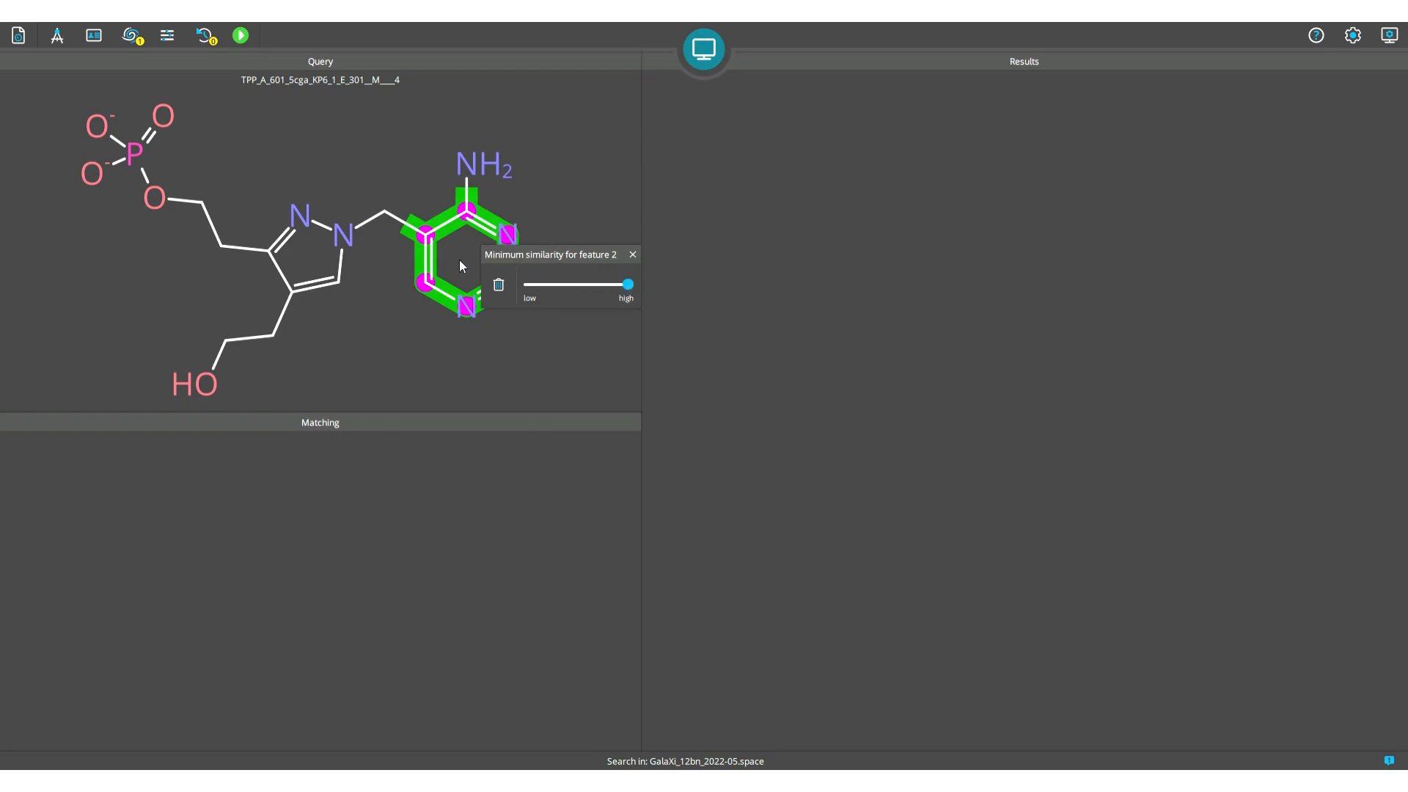
{"action": "left_click_drag", "start_coordinate": [628, 285], "coordinate": [603, 286]}
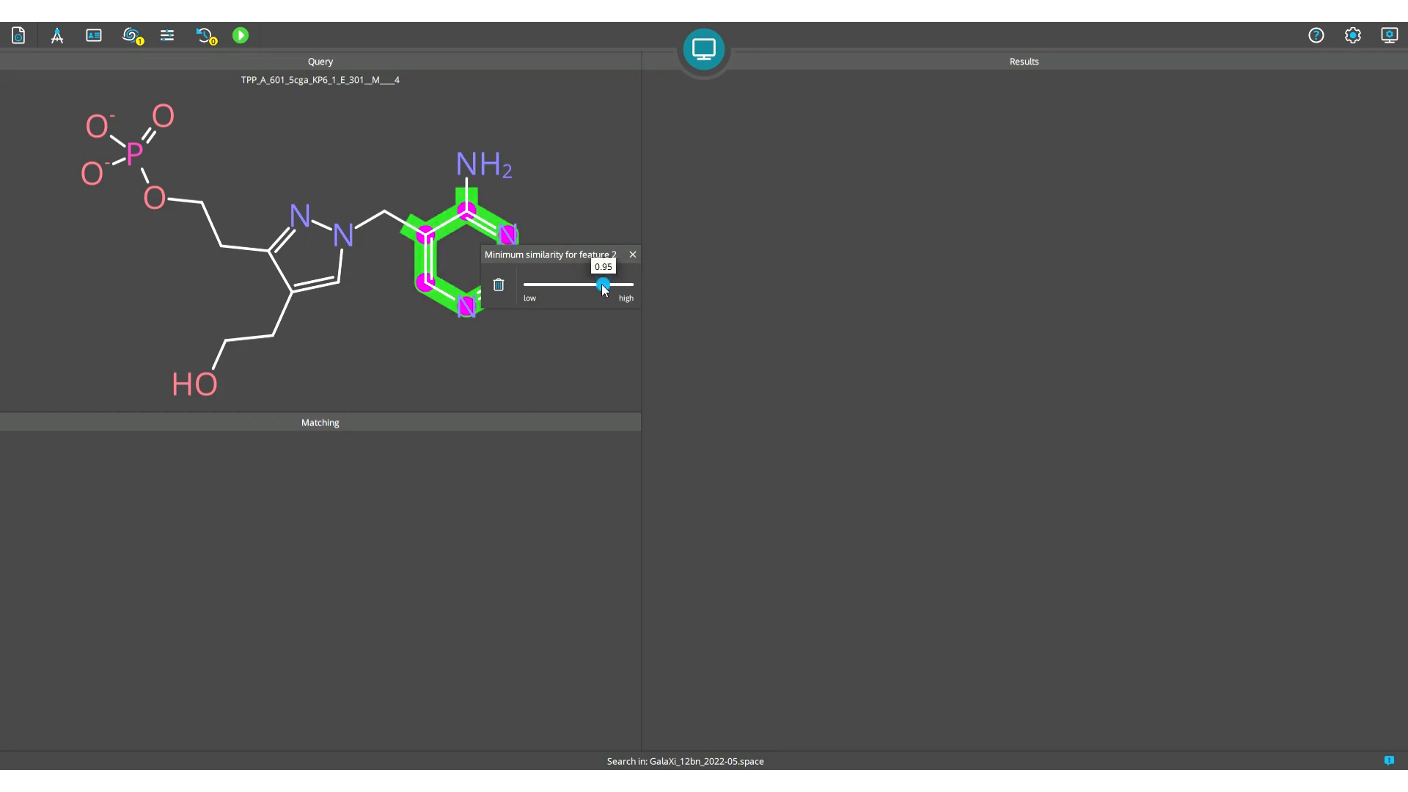
{"action": "left_click", "coordinate": [632, 250]}
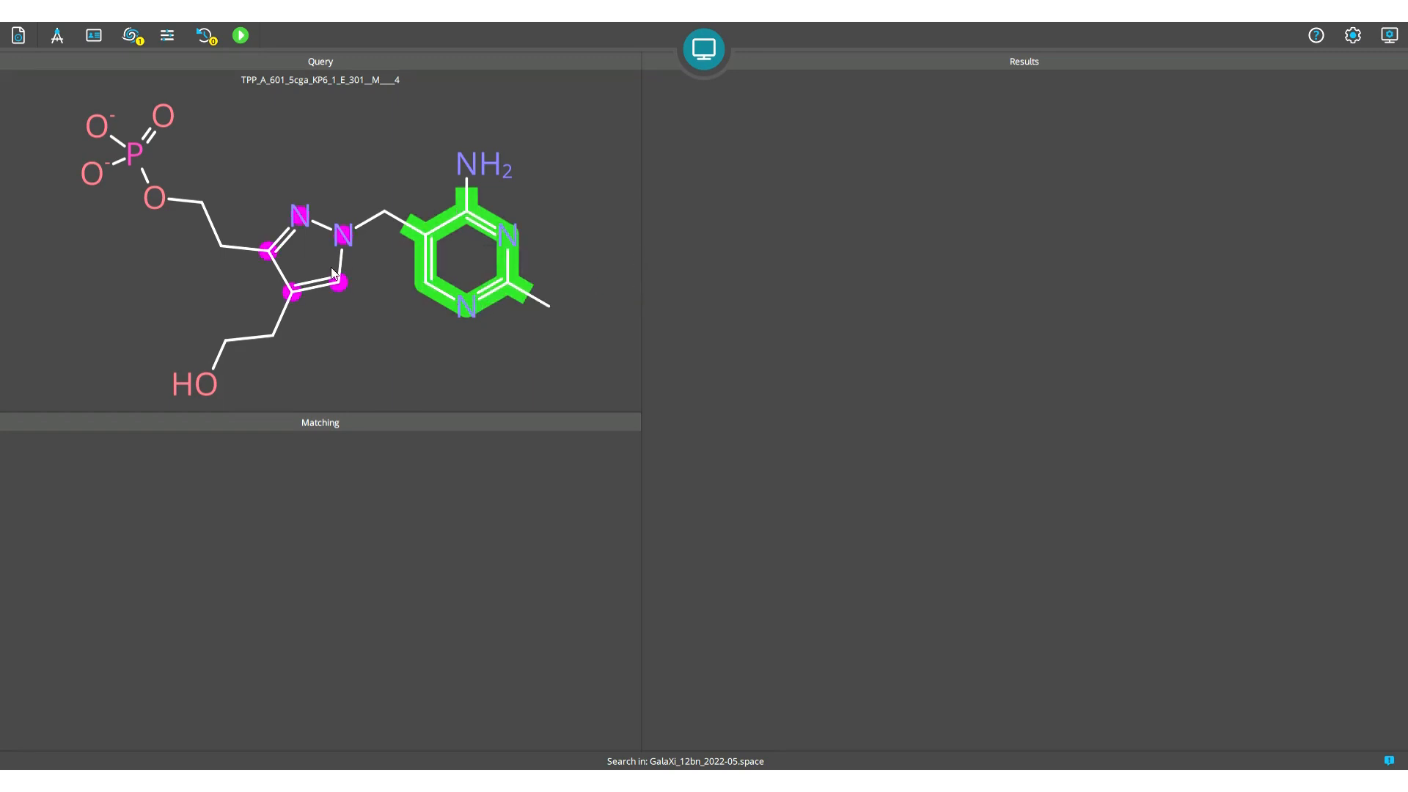
Step: Try constraining the query's pyrazole ring with the lowest minimum similarity, and delete that feature constraint
{"action": "left_click", "coordinate": [346, 249]}
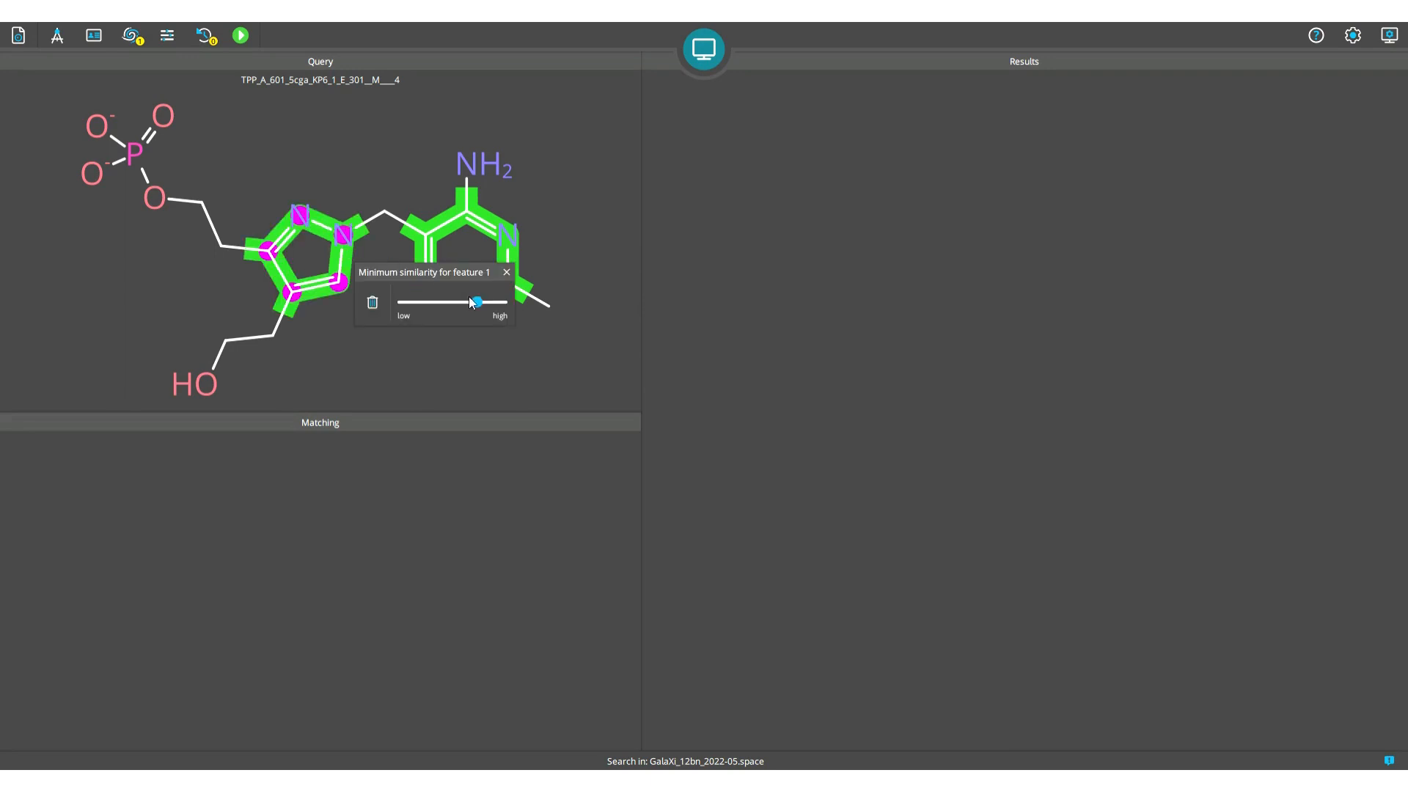
{"action": "left_click_drag", "start_coordinate": [472, 303], "coordinate": [400, 302]}
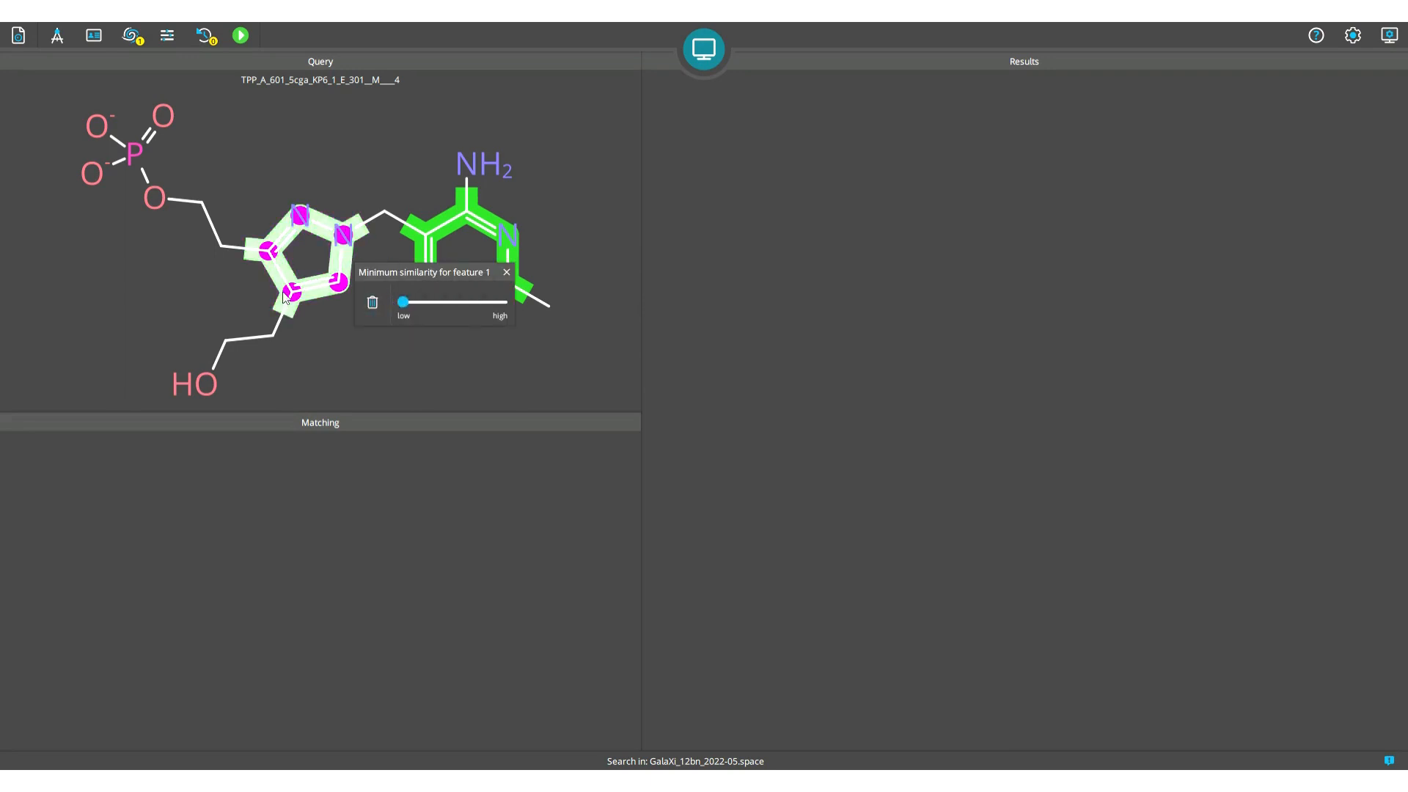
{"action": "mouse_move", "coordinate": [403, 304]}
{"action": "left_click", "coordinate": [373, 303]}
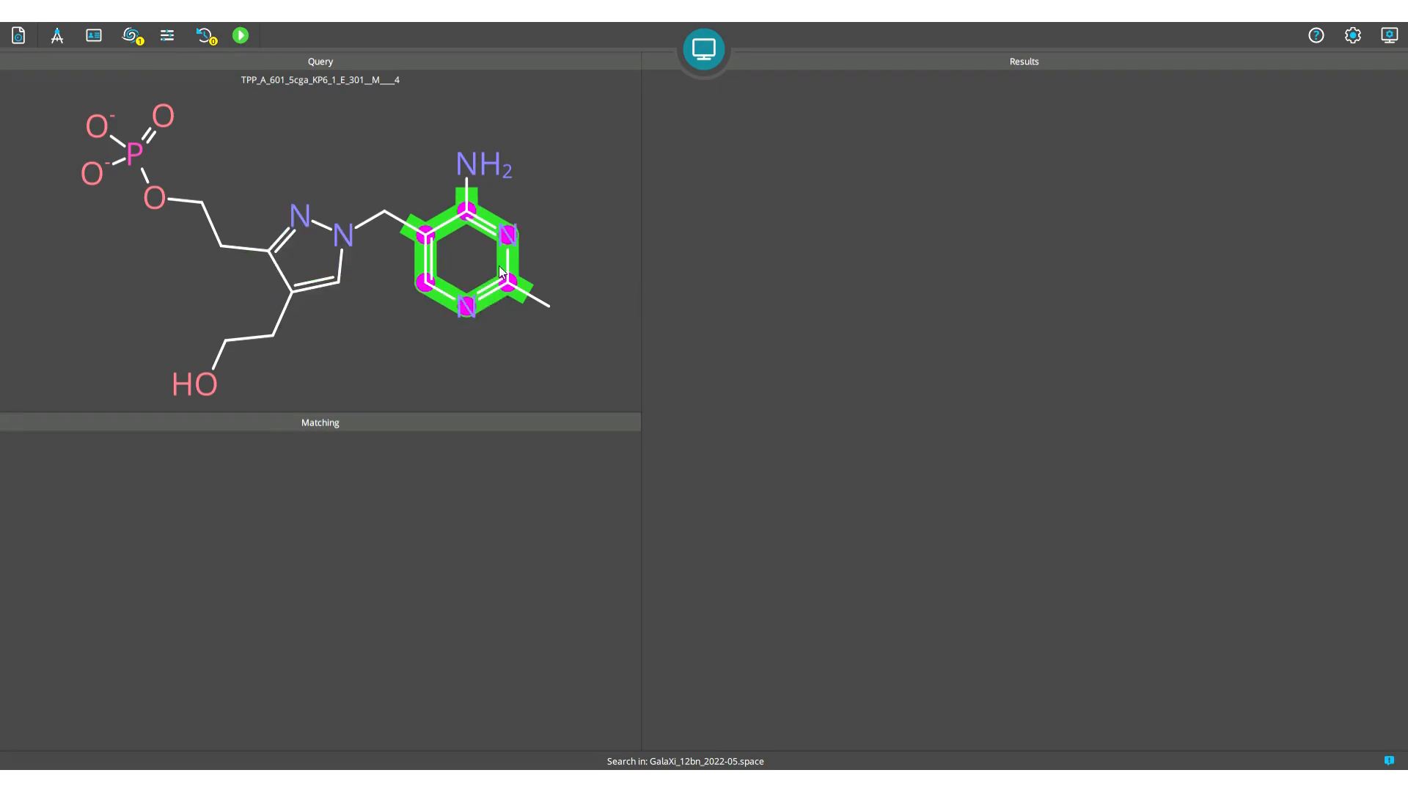
Step: Delete the pyrimidine ring's feature constraint and run the similarity search in GalaXi
{"action": "left_click", "coordinate": [501, 272]}
{"action": "left_click", "coordinate": [504, 320]}
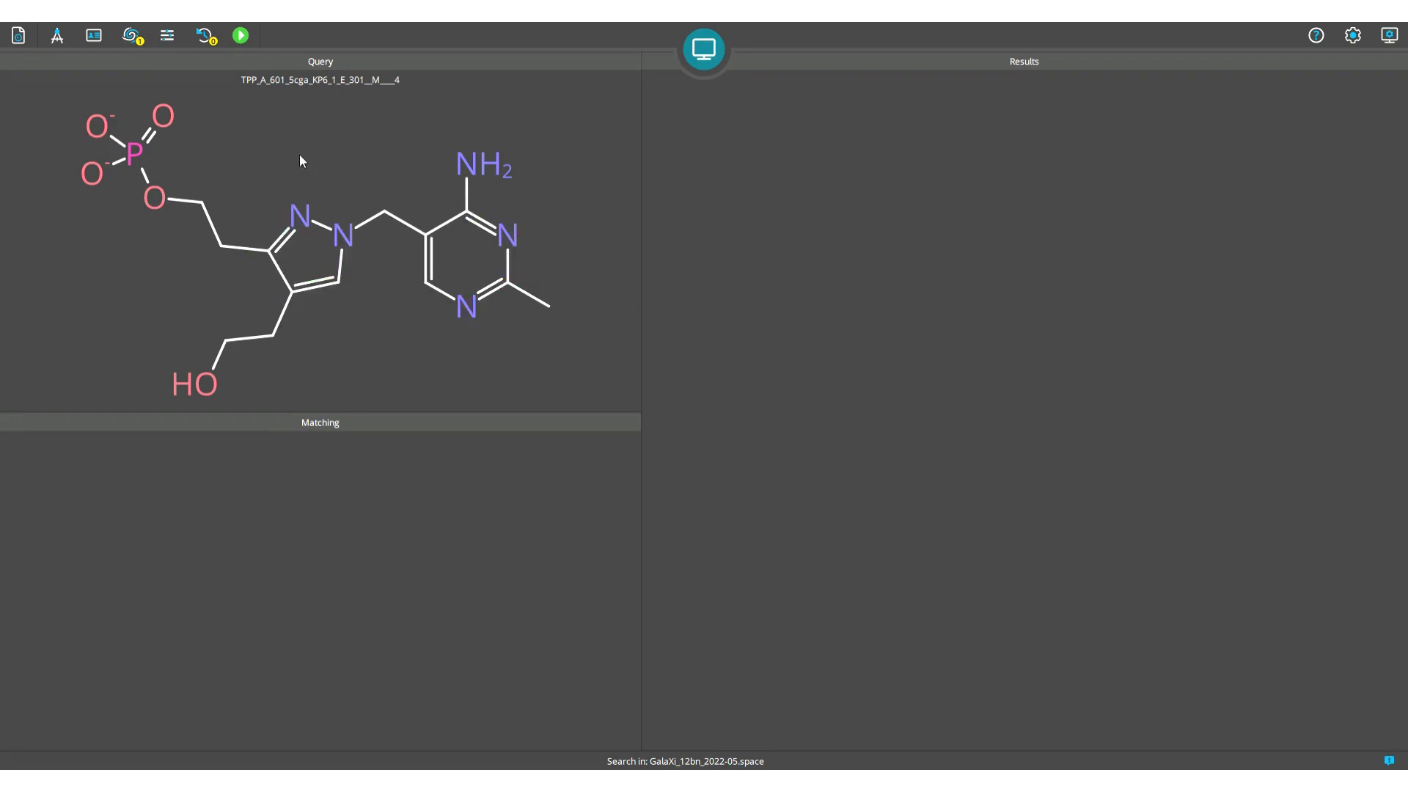
{"action": "left_click", "coordinate": [241, 37]}
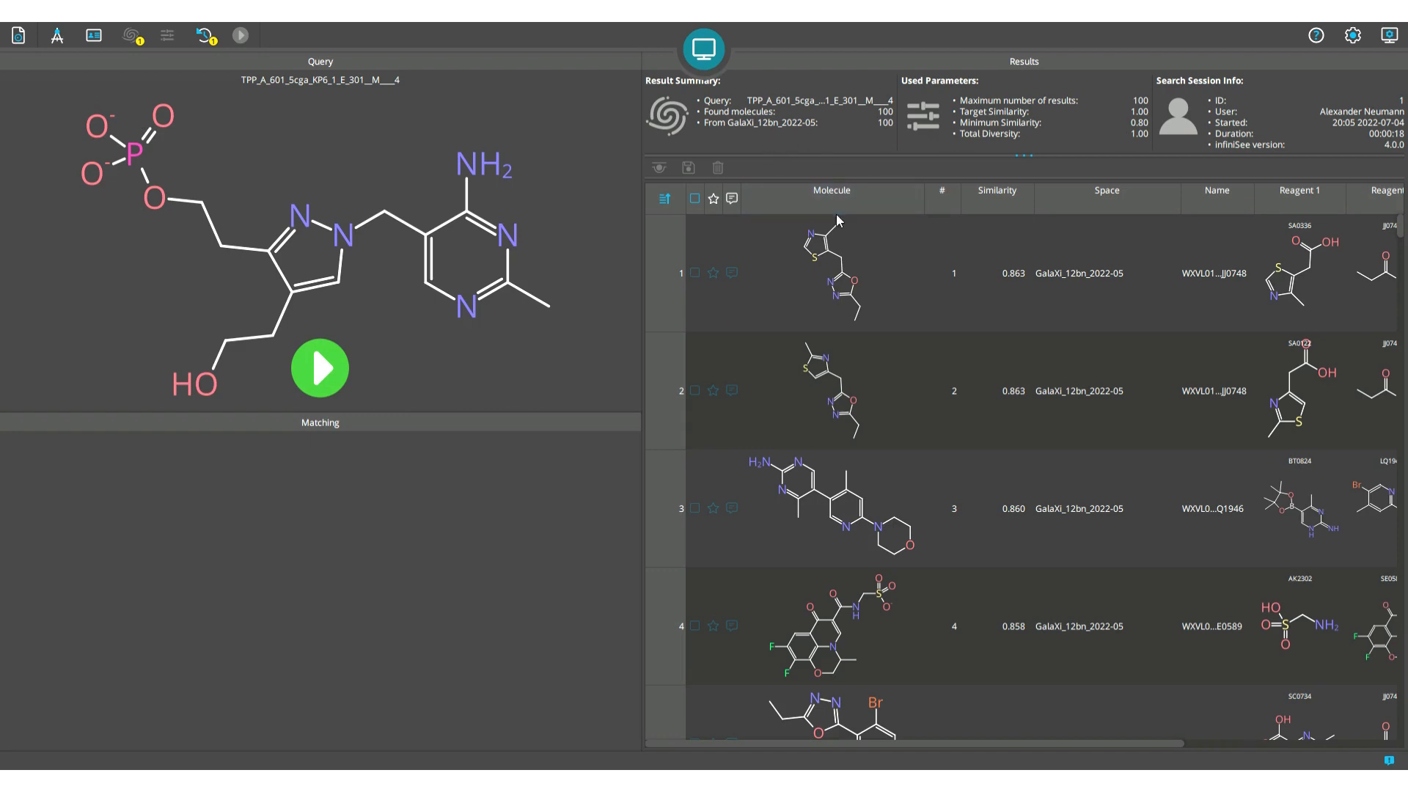
Step: Examine how the four top-ranked hits match the query molecule, fragment by fragment
{"action": "left_click", "coordinate": [875, 290]}
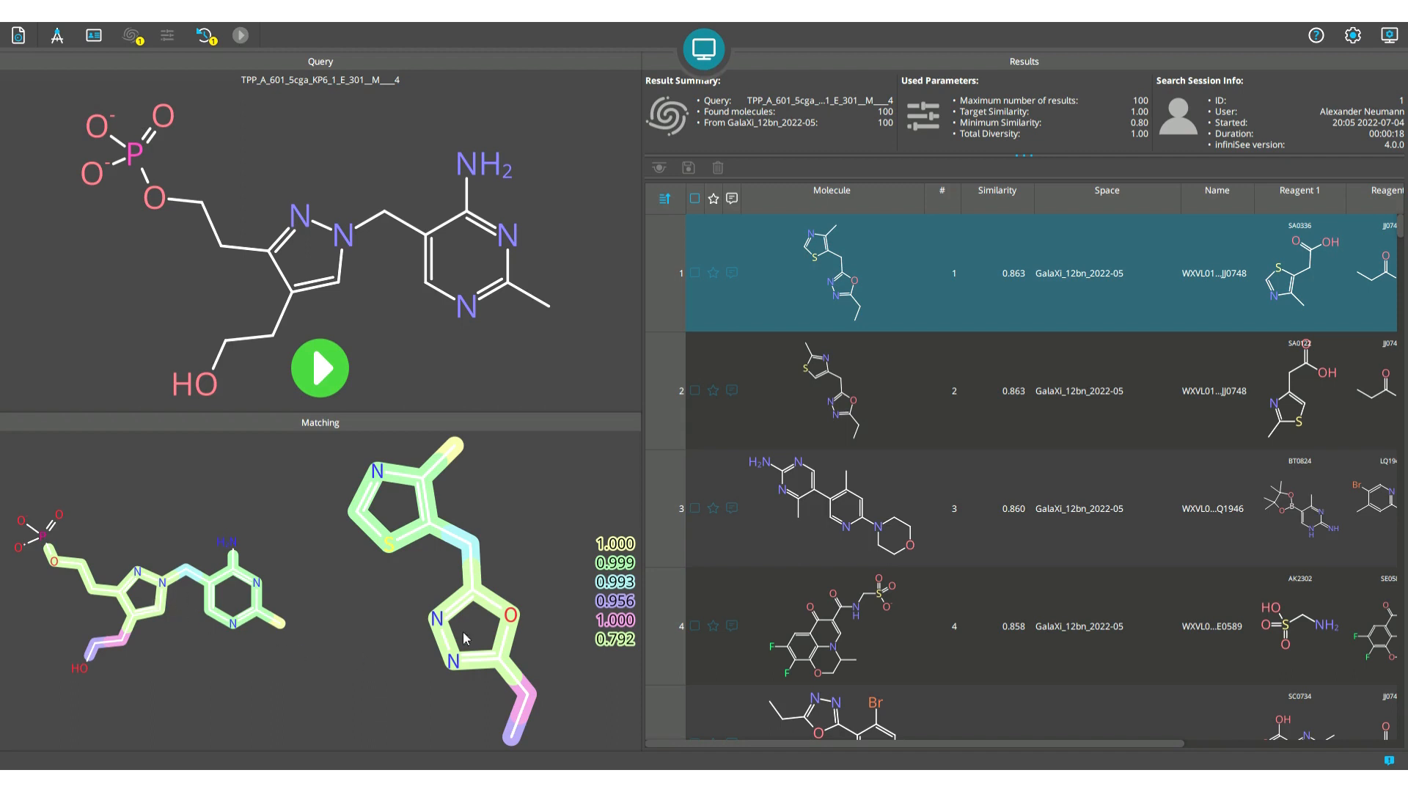
{"action": "left_click", "coordinate": [985, 406]}
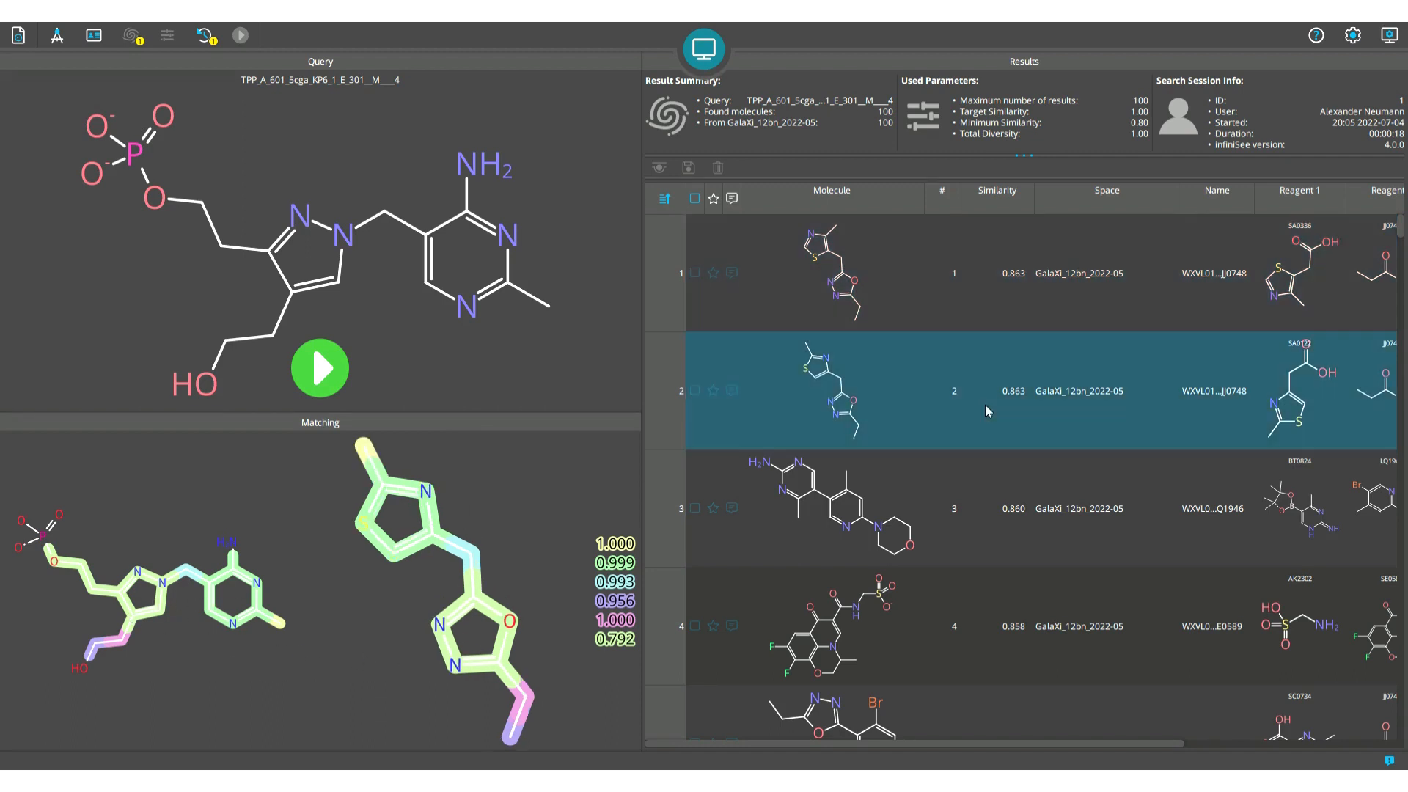
{"action": "left_click", "coordinate": [929, 499]}
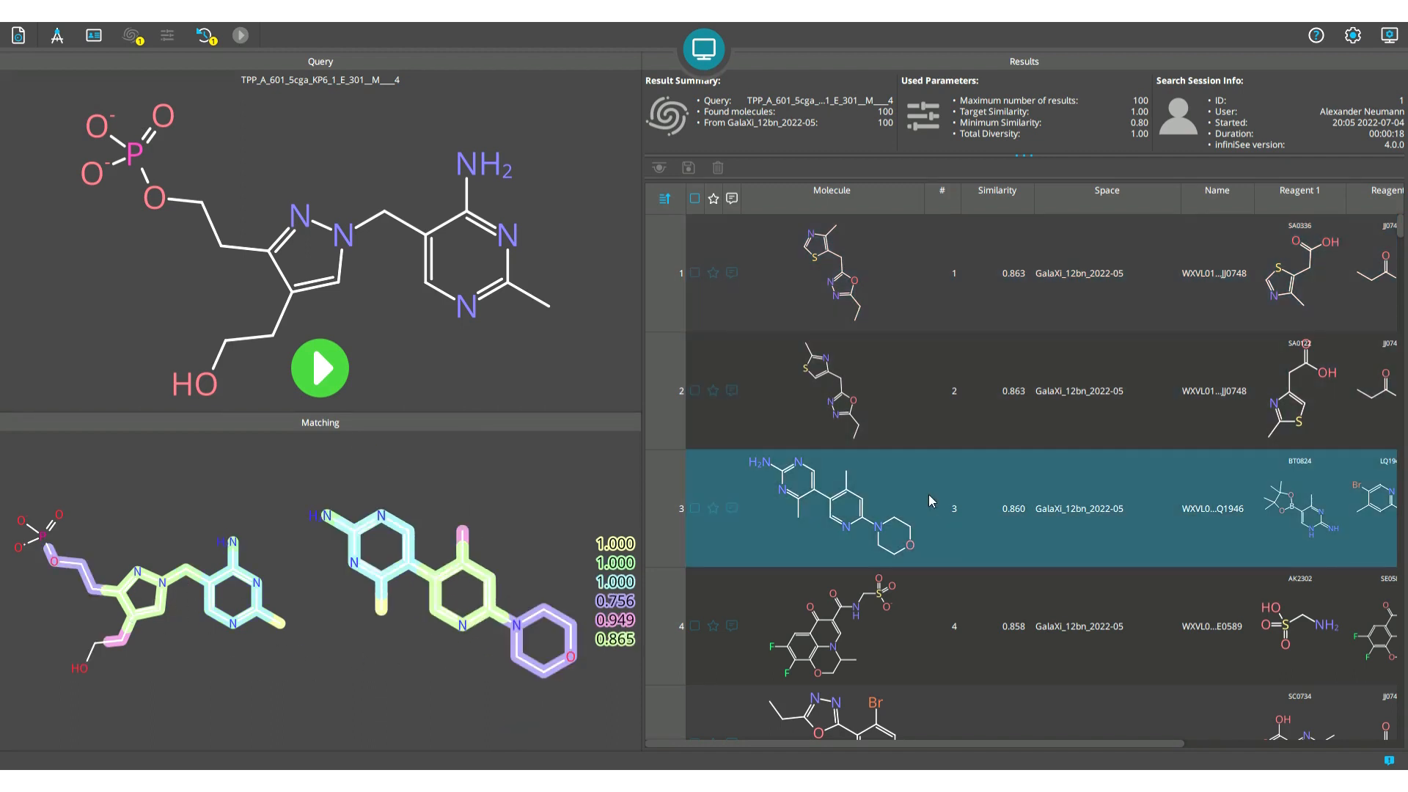
{"action": "key", "text": "Down"}
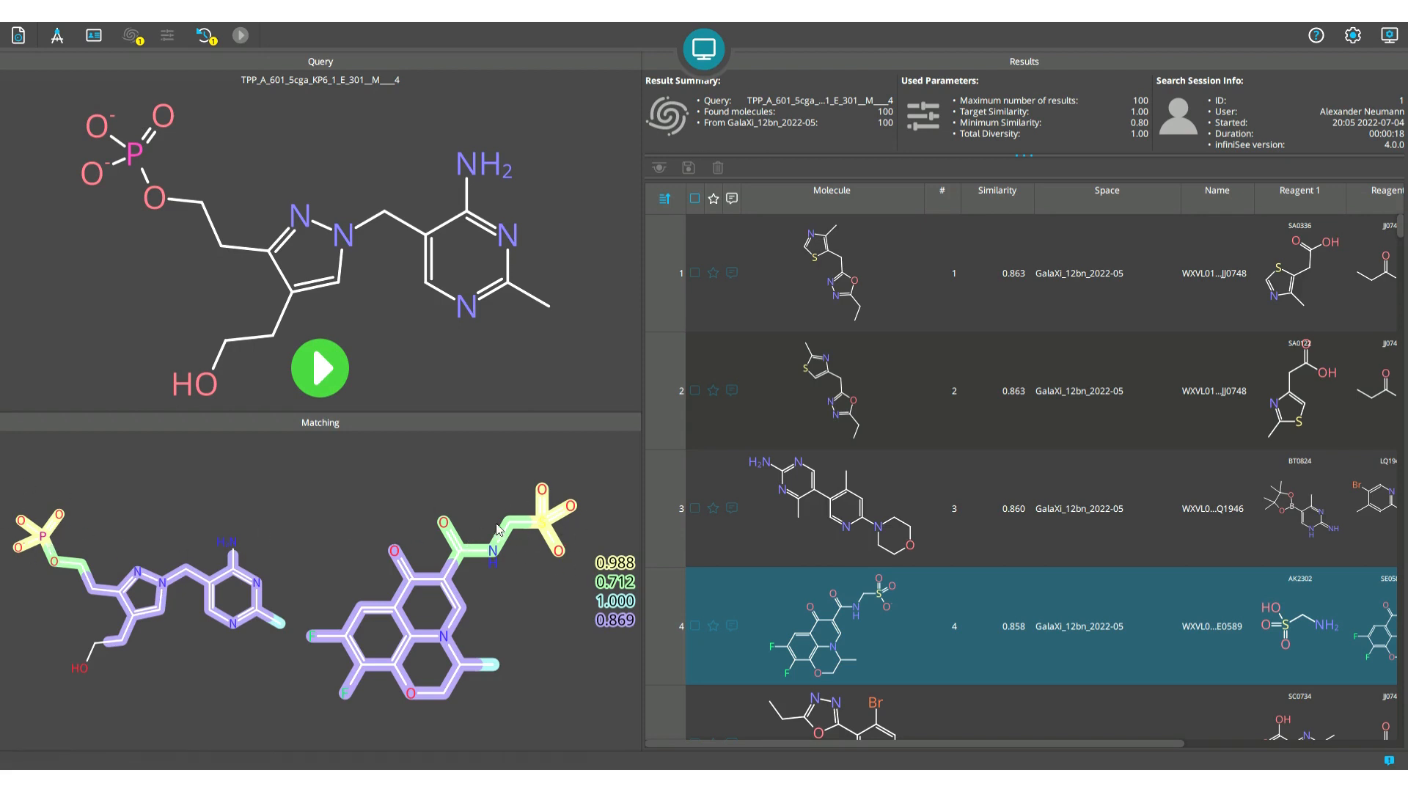
Step: Browse the lower-ranked hits and examine how hits 8 and 9 match the query
{"action": "scroll", "coordinate": [883, 593], "scroll_direction": "down", "scroll_amount": 2}
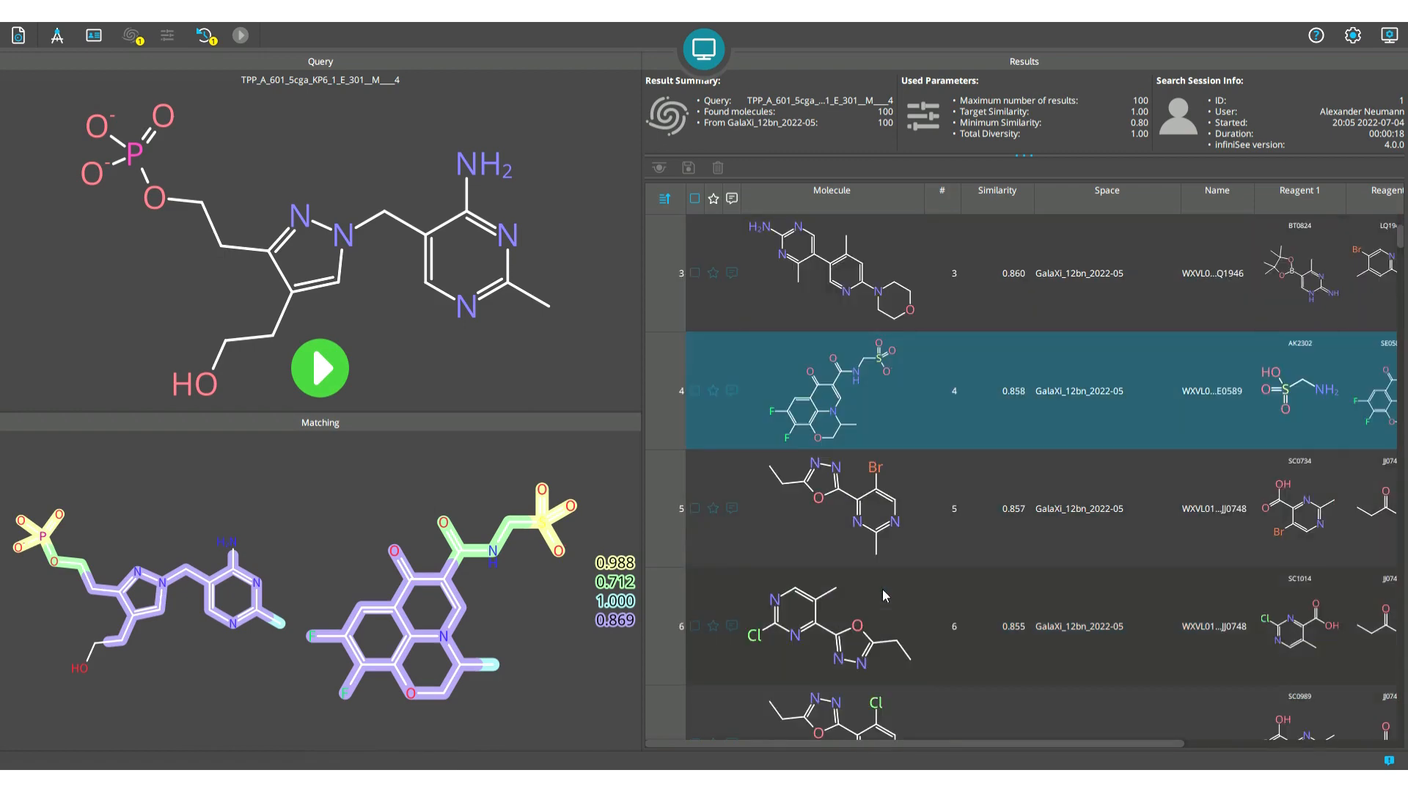
{"action": "scroll", "coordinate": [883, 595], "scroll_direction": "down", "scroll_amount": 1}
{"action": "scroll", "coordinate": [884, 595], "scroll_direction": "down", "scroll_amount": 1}
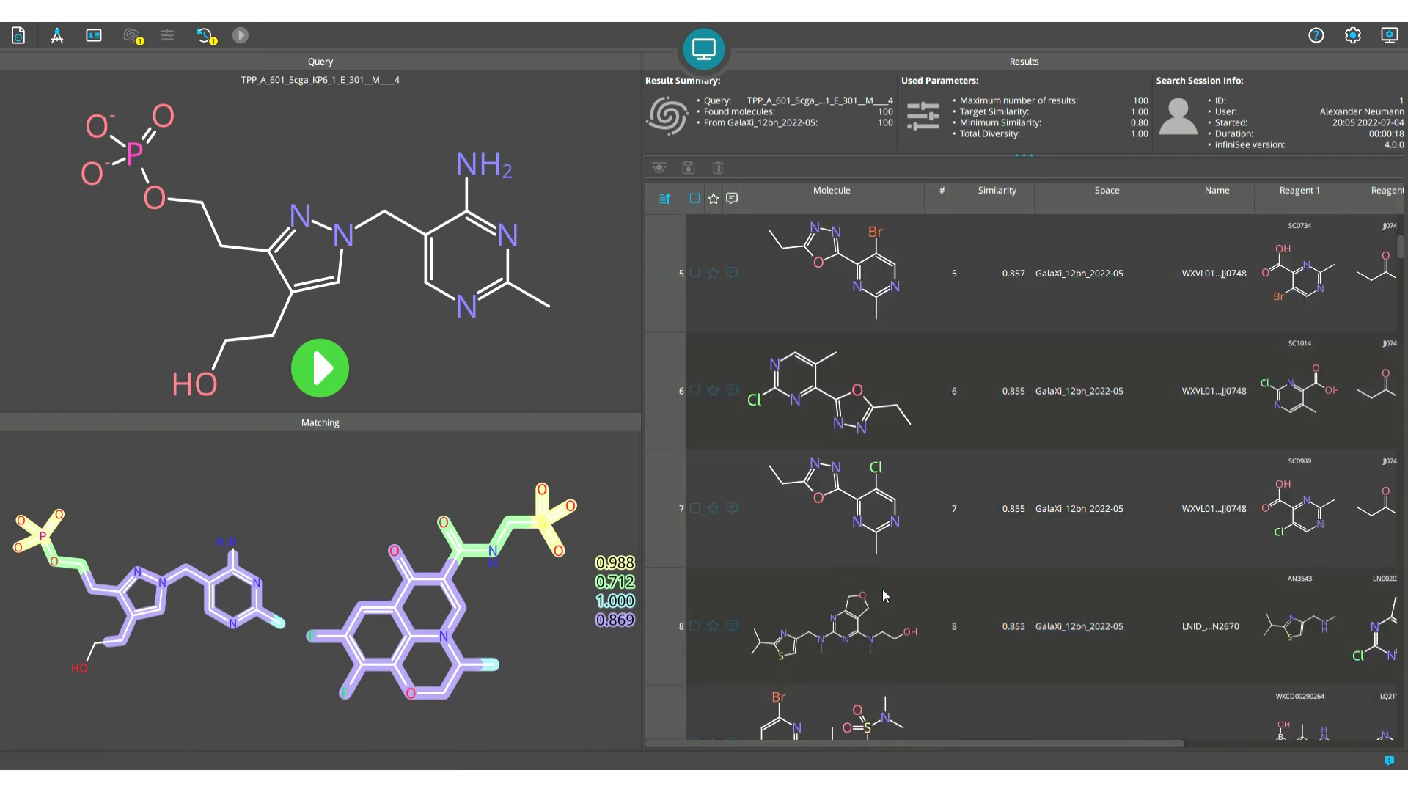
{"action": "left_click", "coordinate": [885, 595]}
{"action": "scroll", "coordinate": [885, 596], "scroll_direction": "down", "scroll_amount": 1}
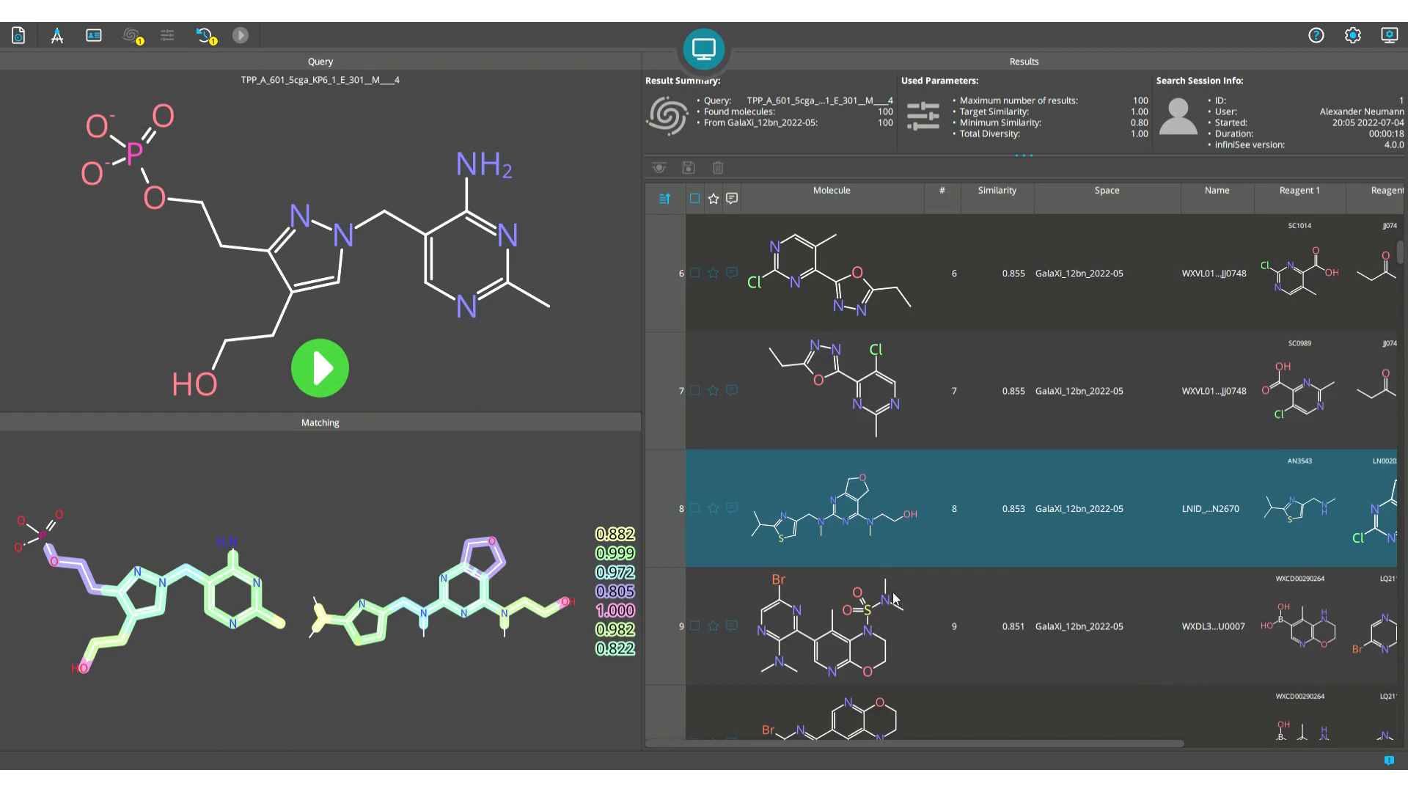
{"action": "left_click", "coordinate": [885, 596]}
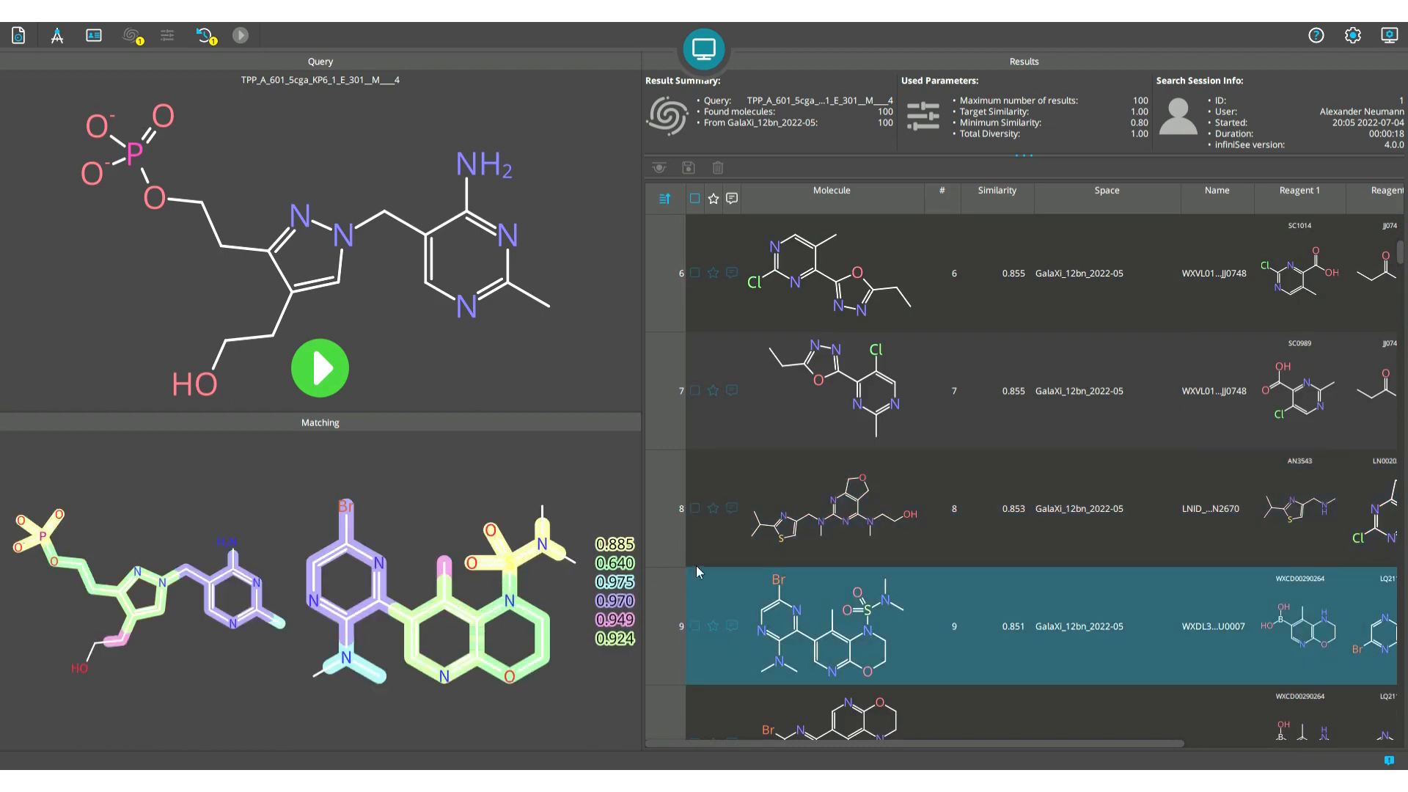
{"action": "scroll", "coordinate": [823, 566], "scroll_direction": "down", "scroll_amount": 1}
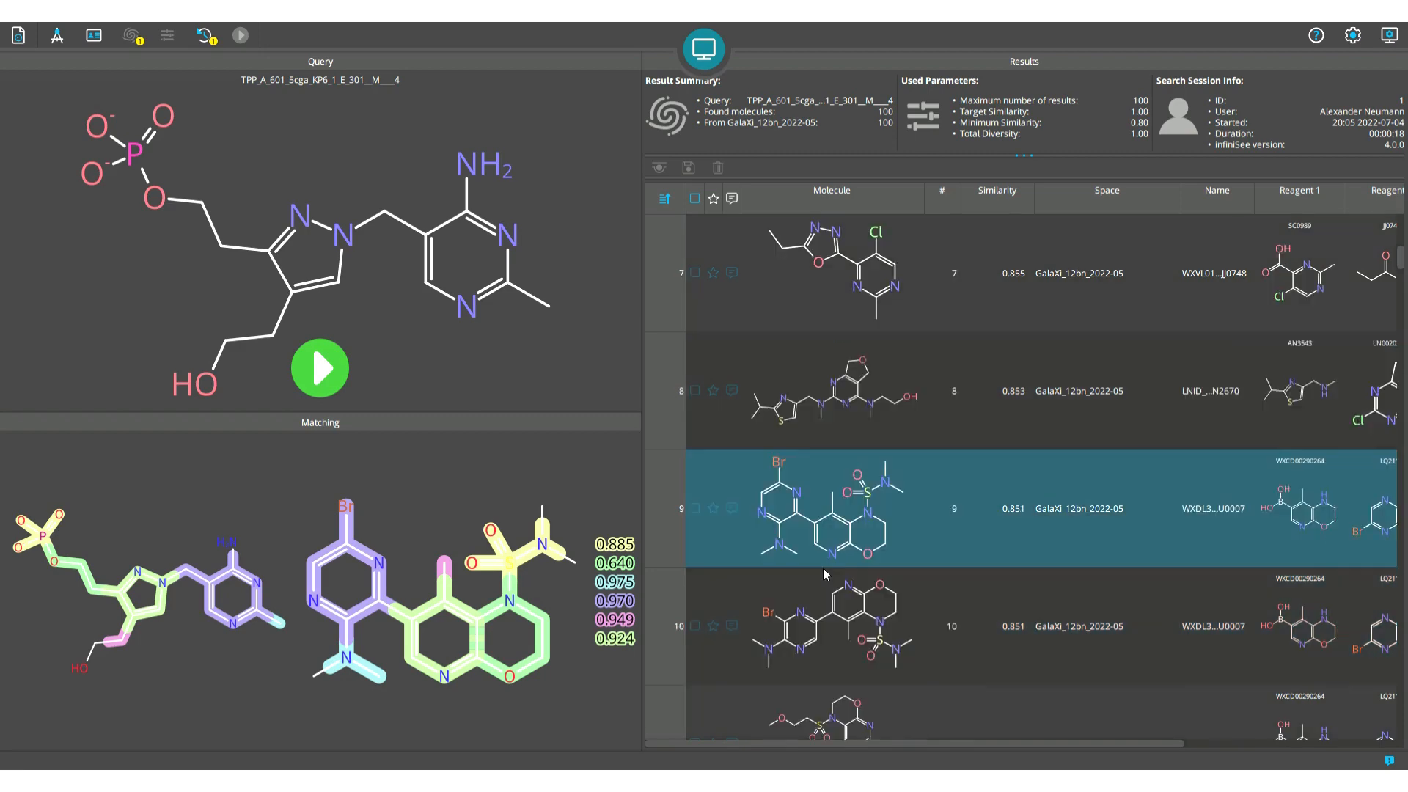
{"action": "scroll", "coordinate": [823, 567], "scroll_direction": "up", "scroll_amount": 5}
{"action": "scroll", "coordinate": [823, 569], "scroll_direction": "up", "scroll_amount": 1}
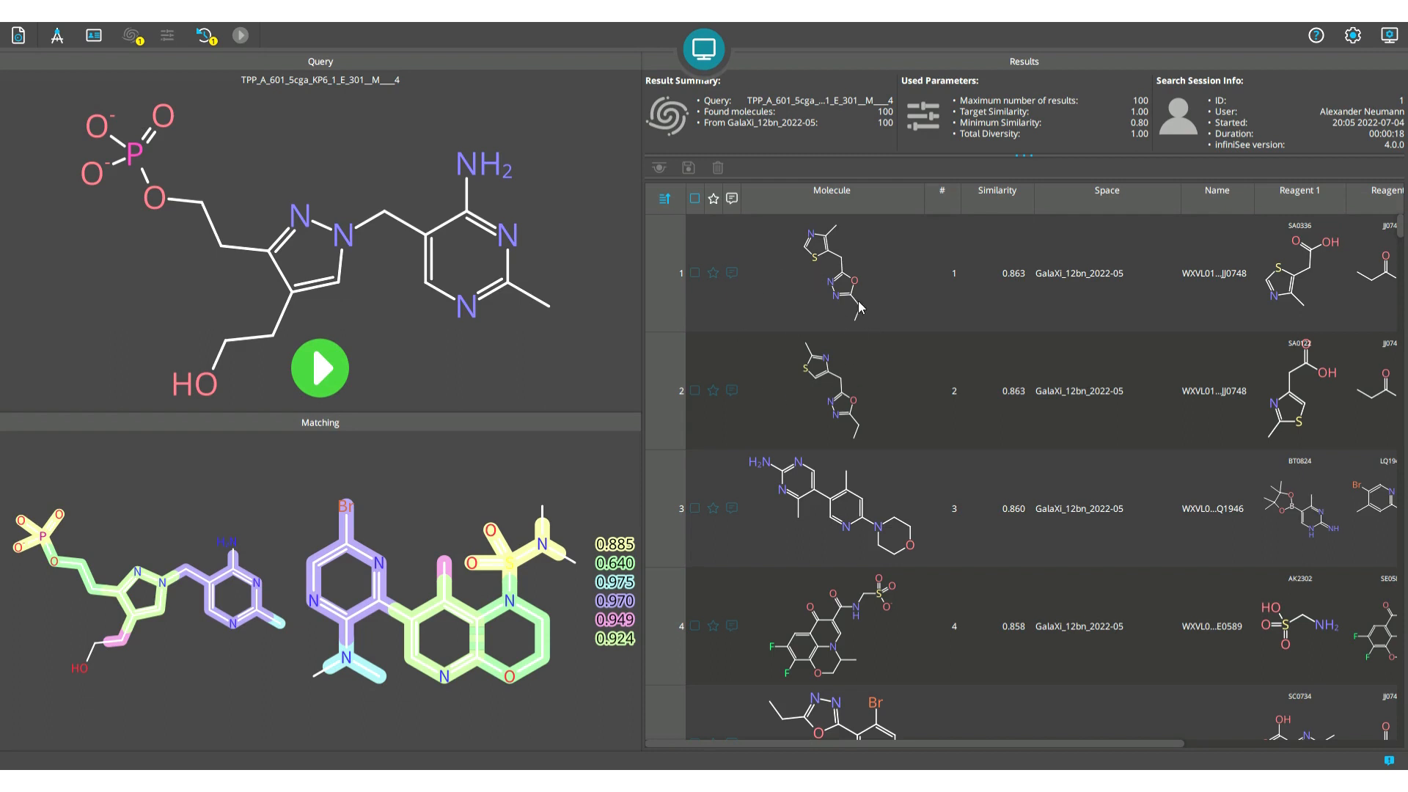
Step: Check hits 1 to 4 and hit 9 in the results, and look at the options for checking in bulk
{"action": "left_click", "coordinate": [695, 272]}
{"action": "left_click", "coordinate": [695, 391]}
{"action": "scroll", "coordinate": [774, 589], "scroll_direction": "down", "scroll_amount": 5}
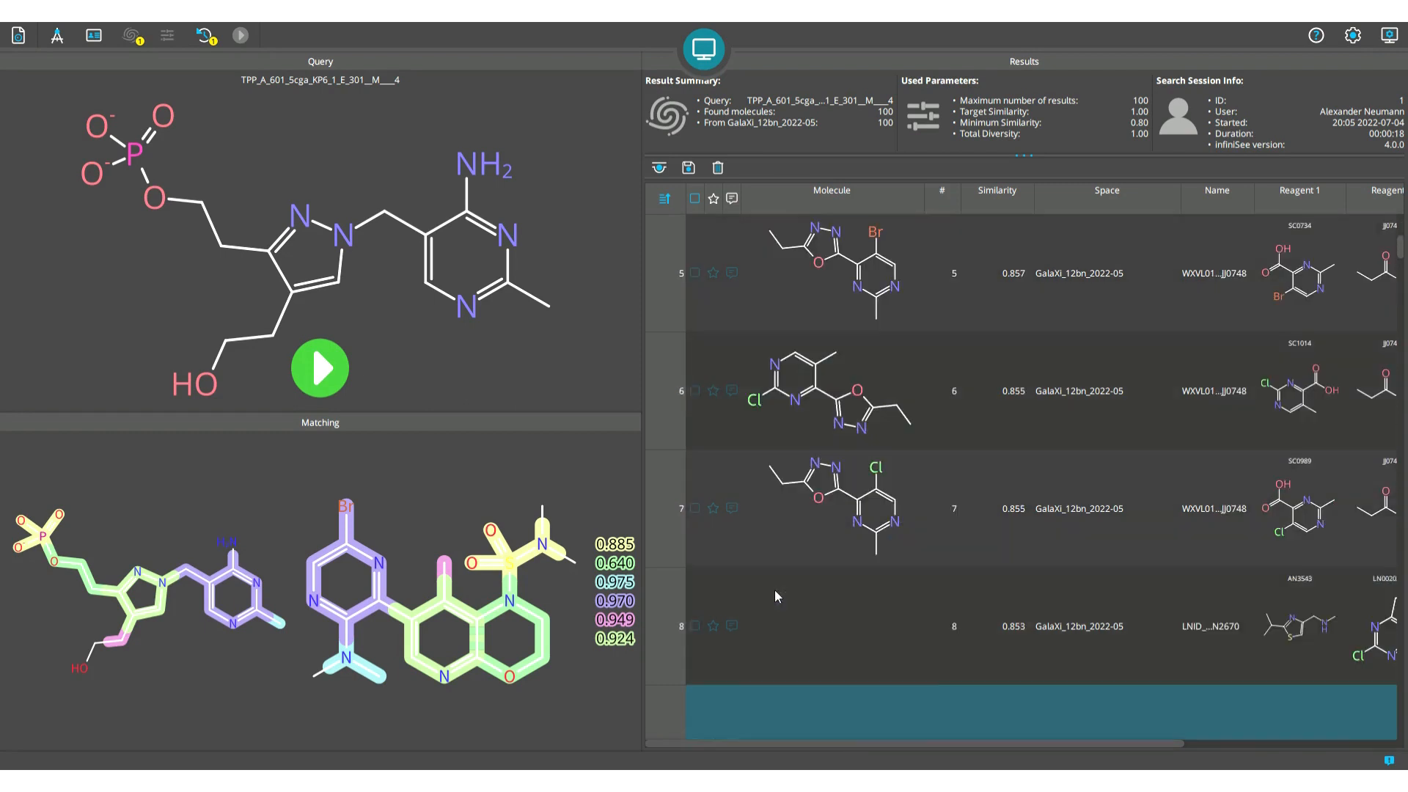
{"action": "left_click", "coordinate": [774, 590]}
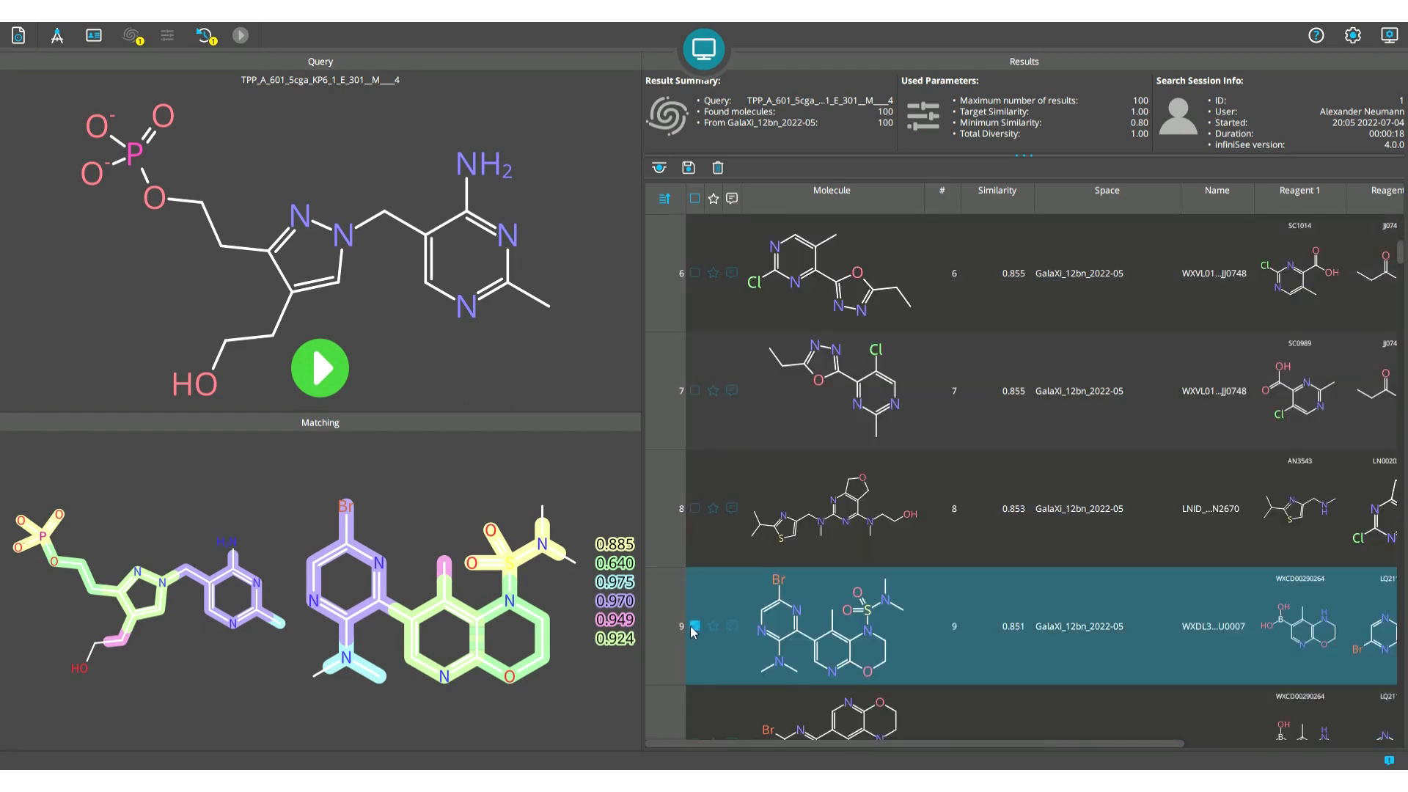
{"action": "left_click", "coordinate": [694, 626]}
{"action": "left_click", "coordinate": [694, 199]}
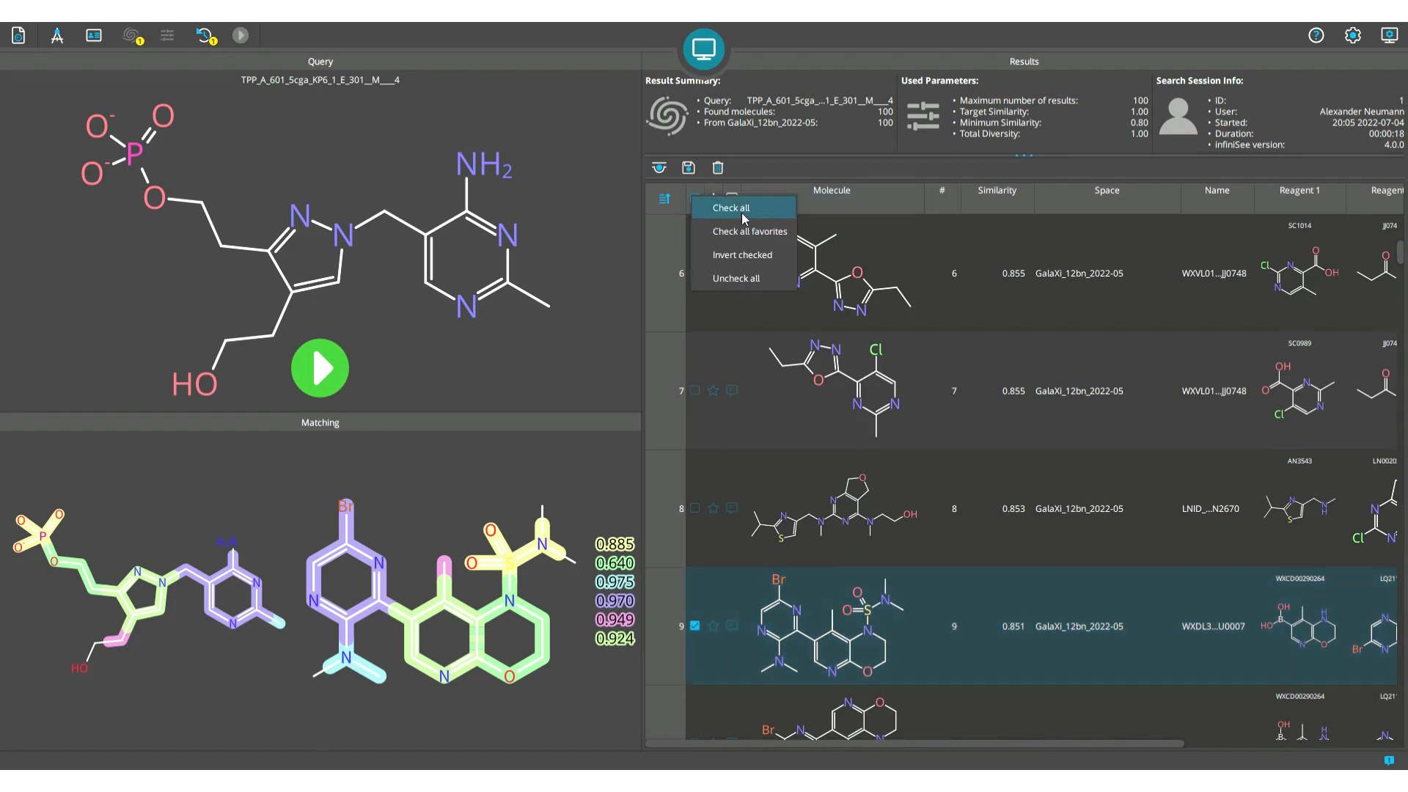
{"action": "left_click", "coordinate": [663, 227]}
{"action": "left_click", "coordinate": [665, 228]}
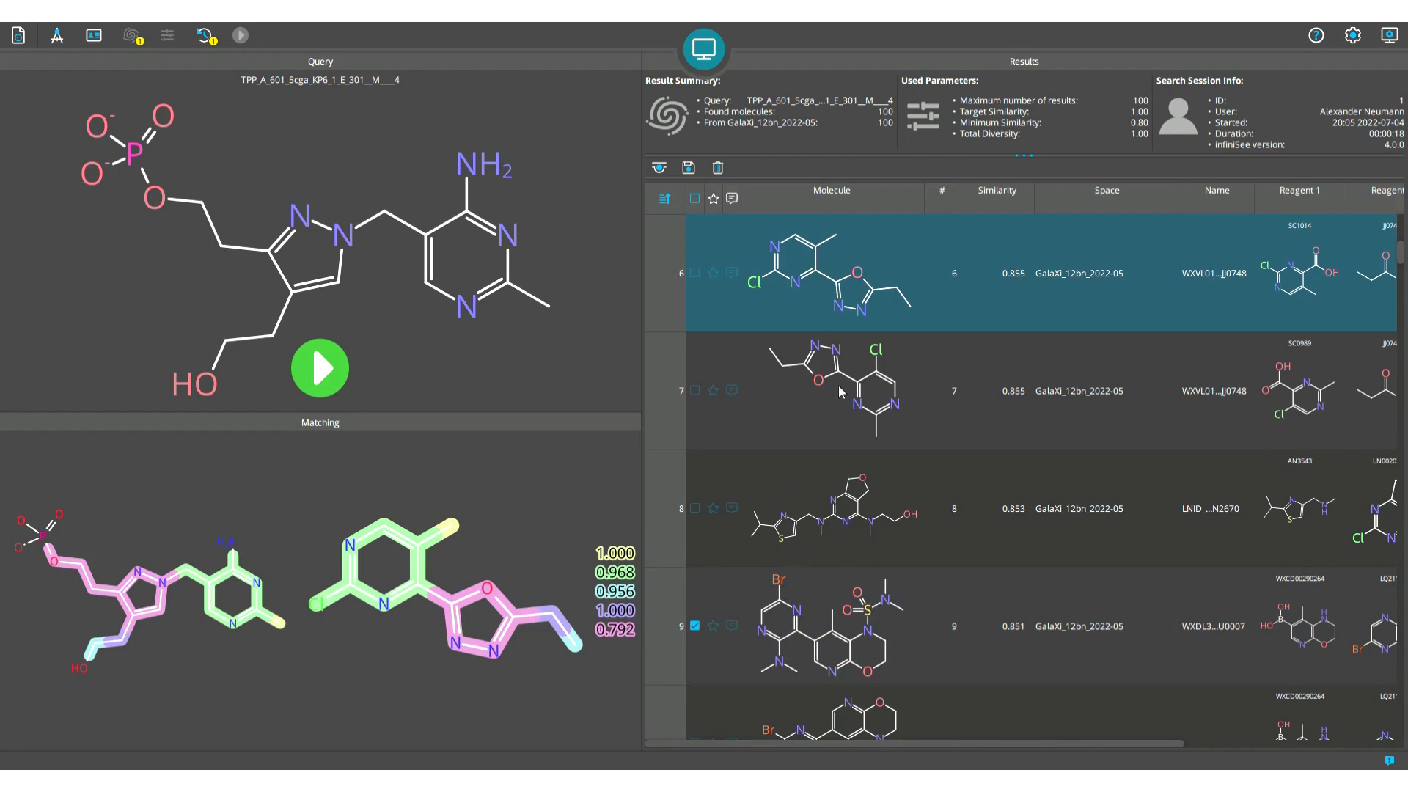
Step: Copy the checked hits as SMILES, switch to SeeSAR and paste them as the library in Docking mode
{"action": "left_click", "coordinate": [690, 169]}
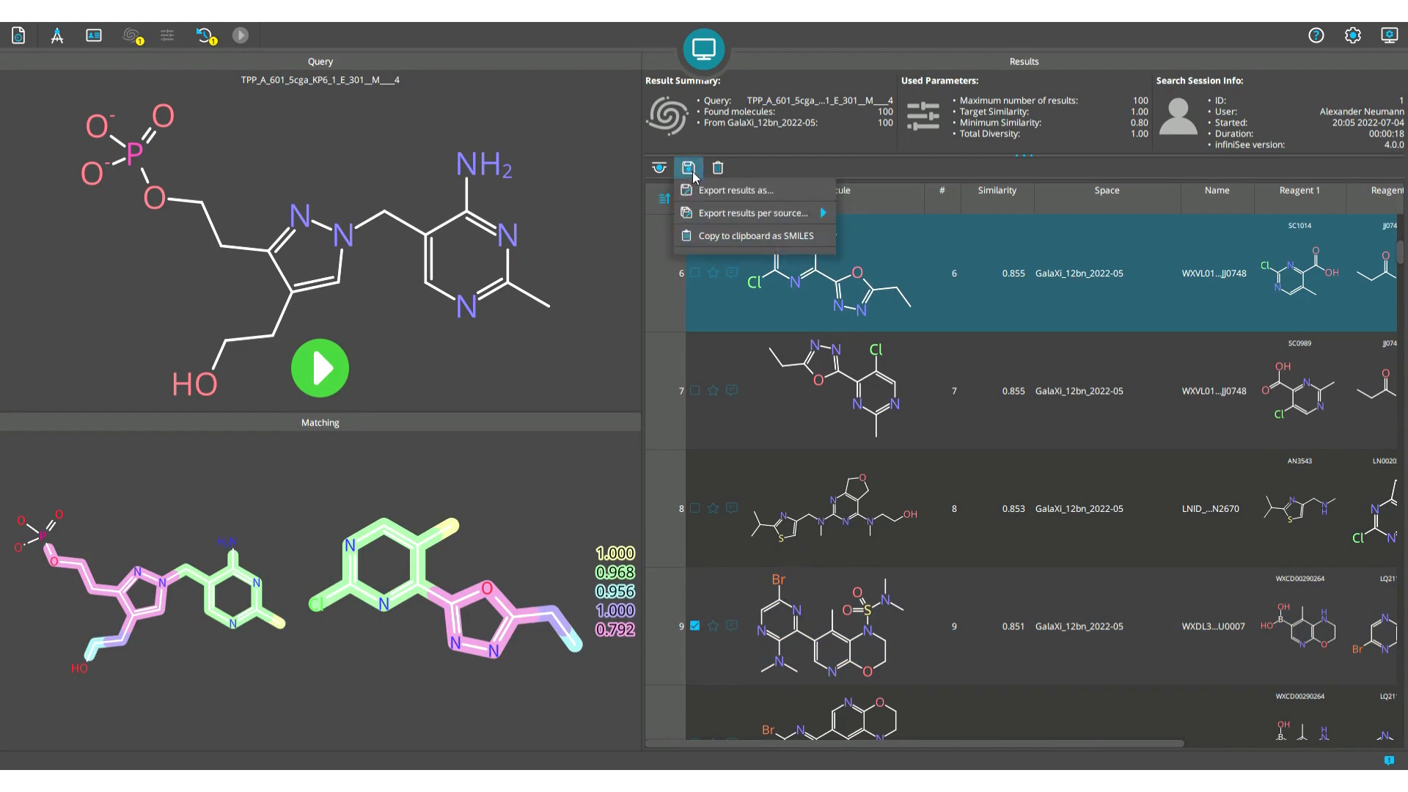
{"action": "left_click", "coordinate": [759, 237]}
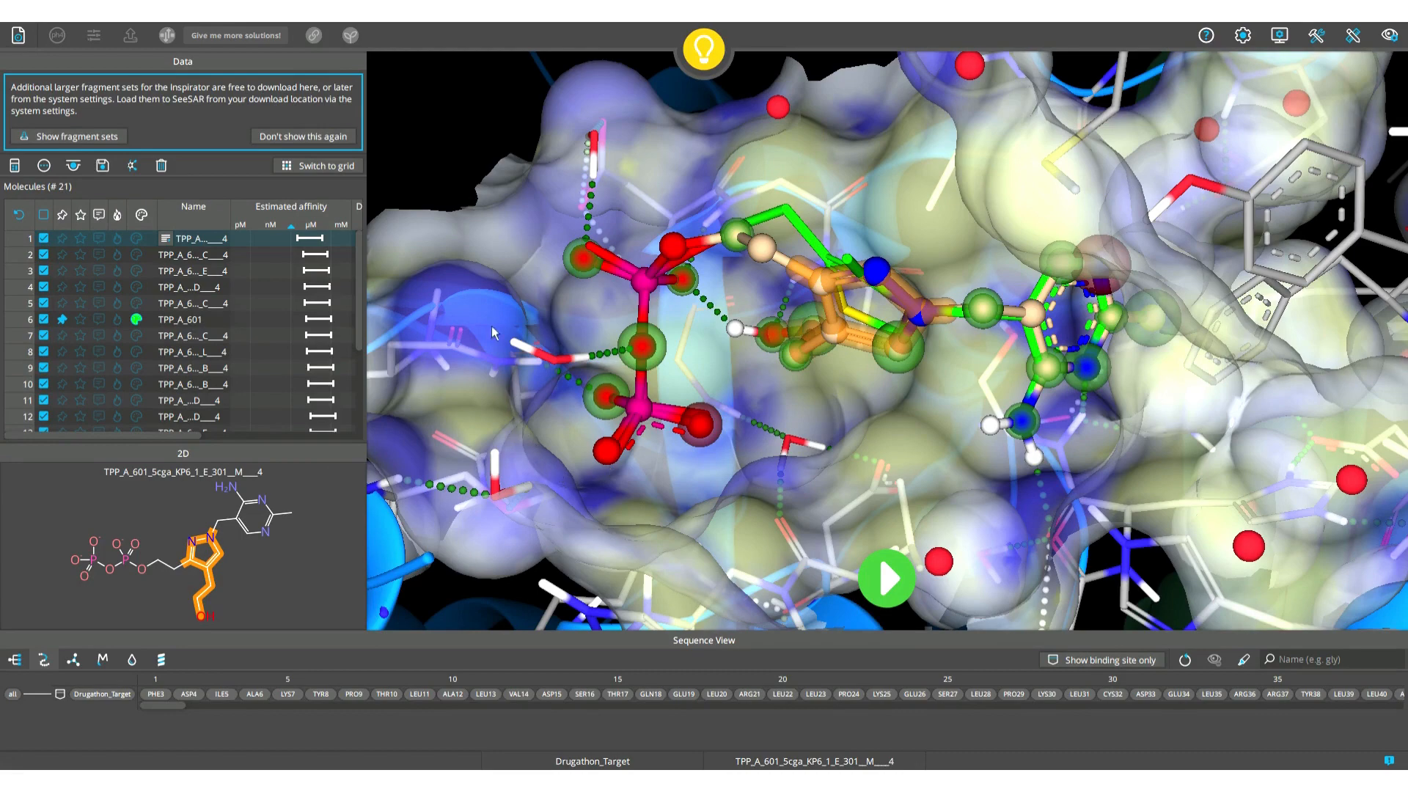
{"action": "left_click", "coordinate": [696, 64]}
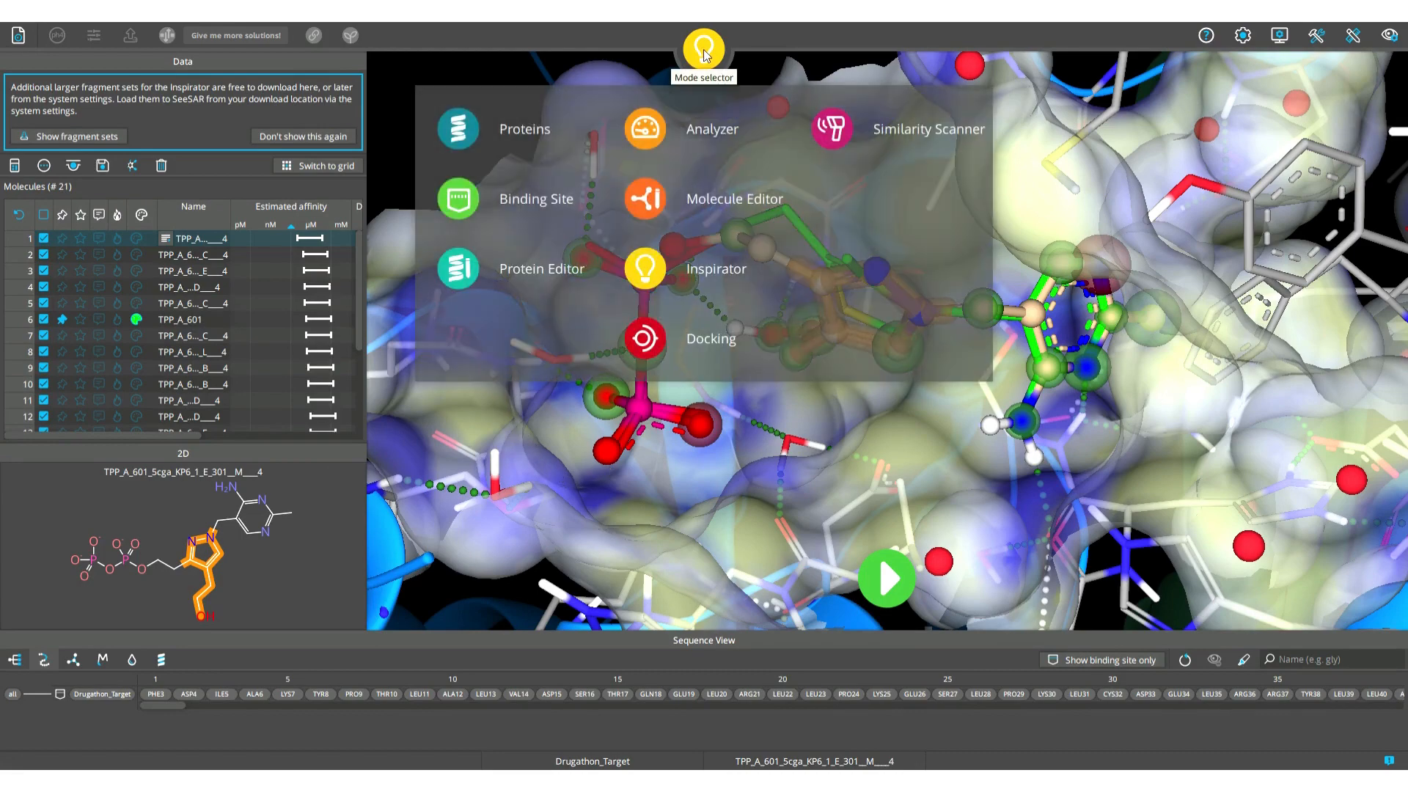
{"action": "left_click", "coordinate": [645, 339]}
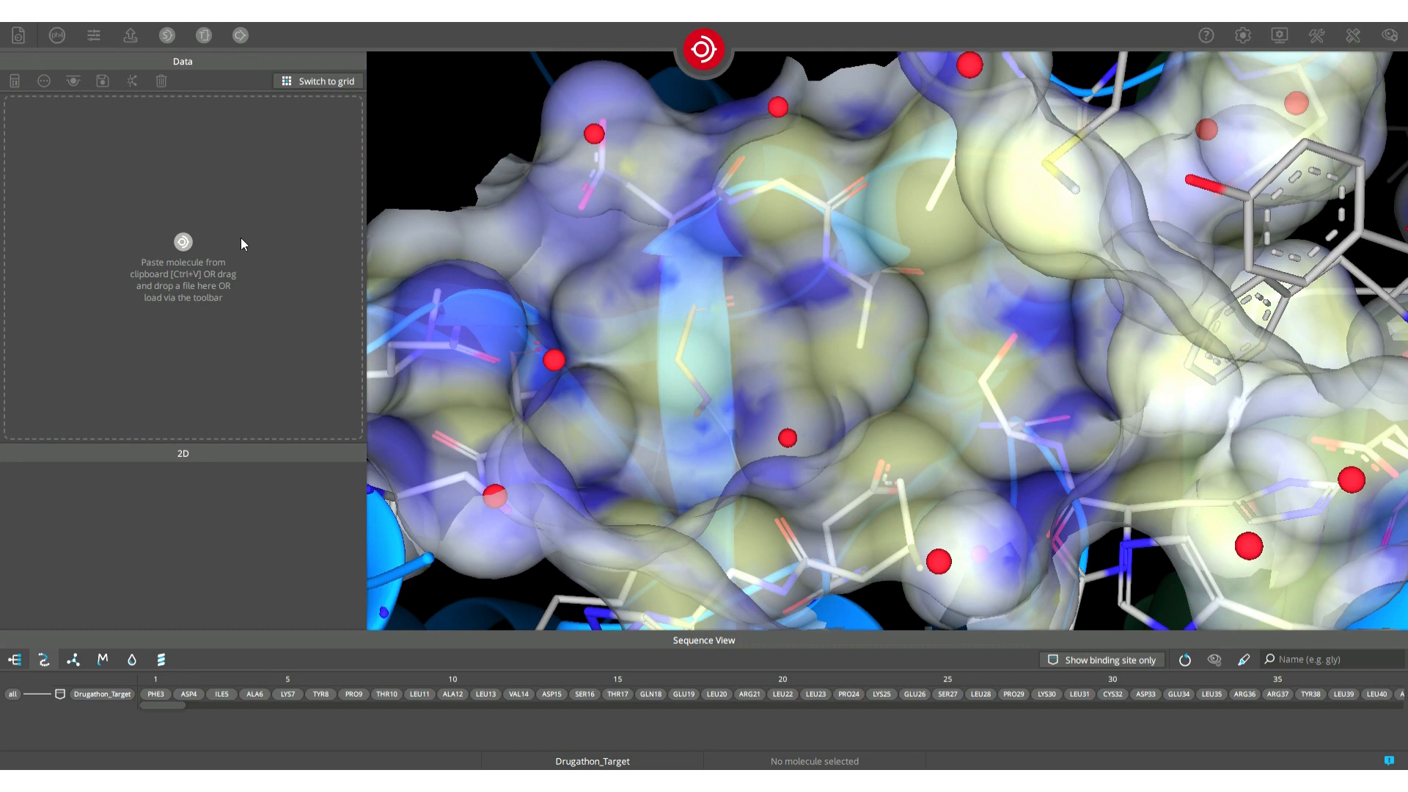
Step: View the 2D structures of the first three molecules in the docking library
{"action": "left_click", "coordinate": [191, 154]}
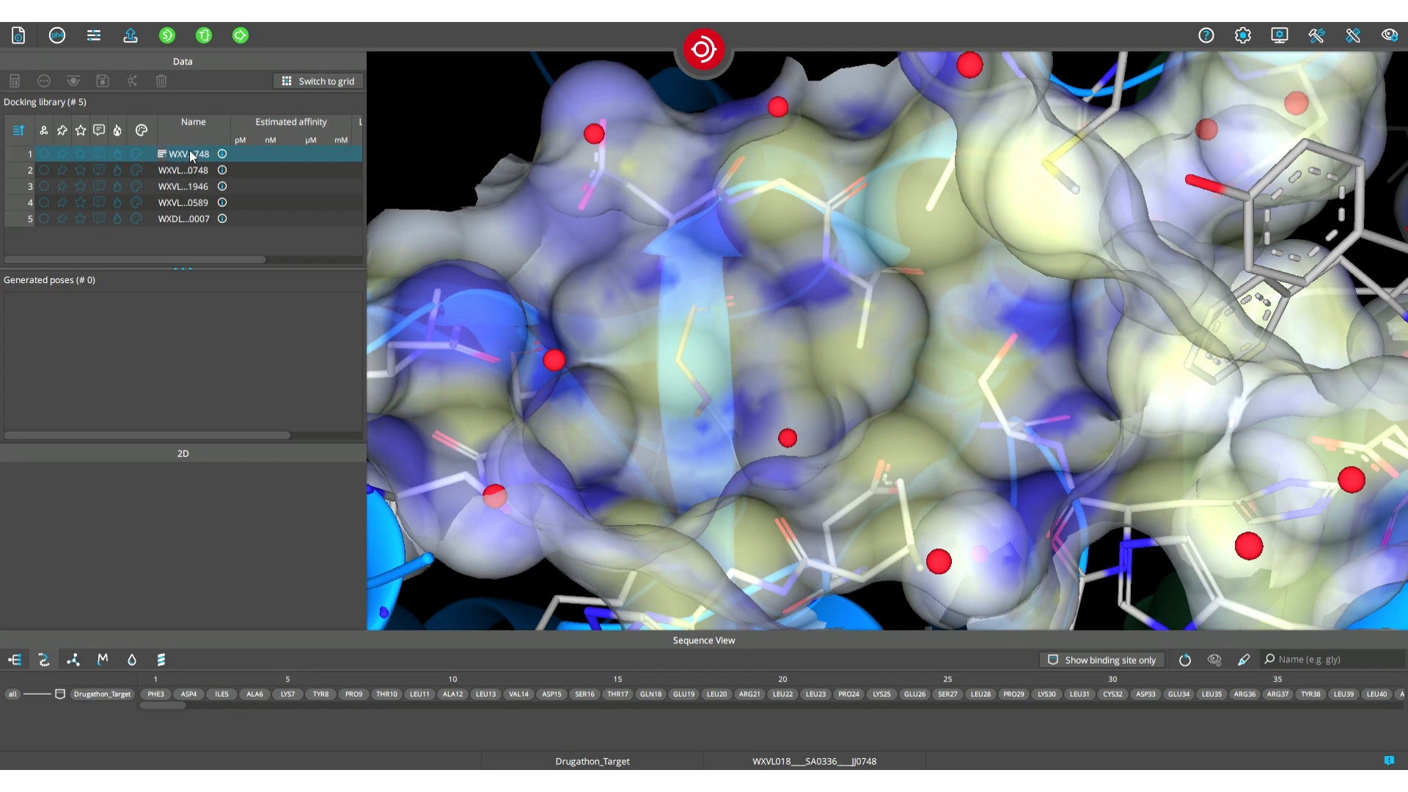
{"action": "key", "text": "Down"}
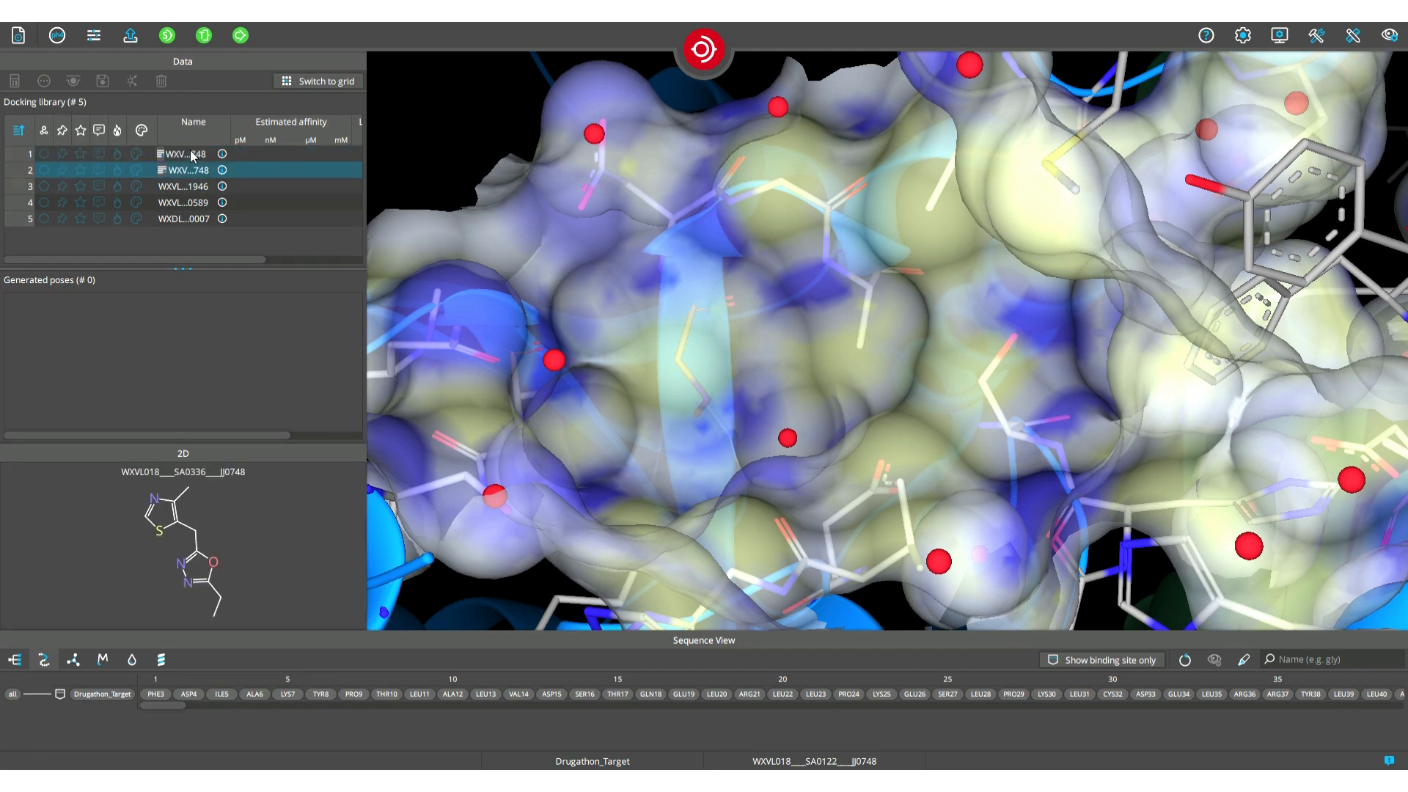
{"action": "key", "text": "Down"}
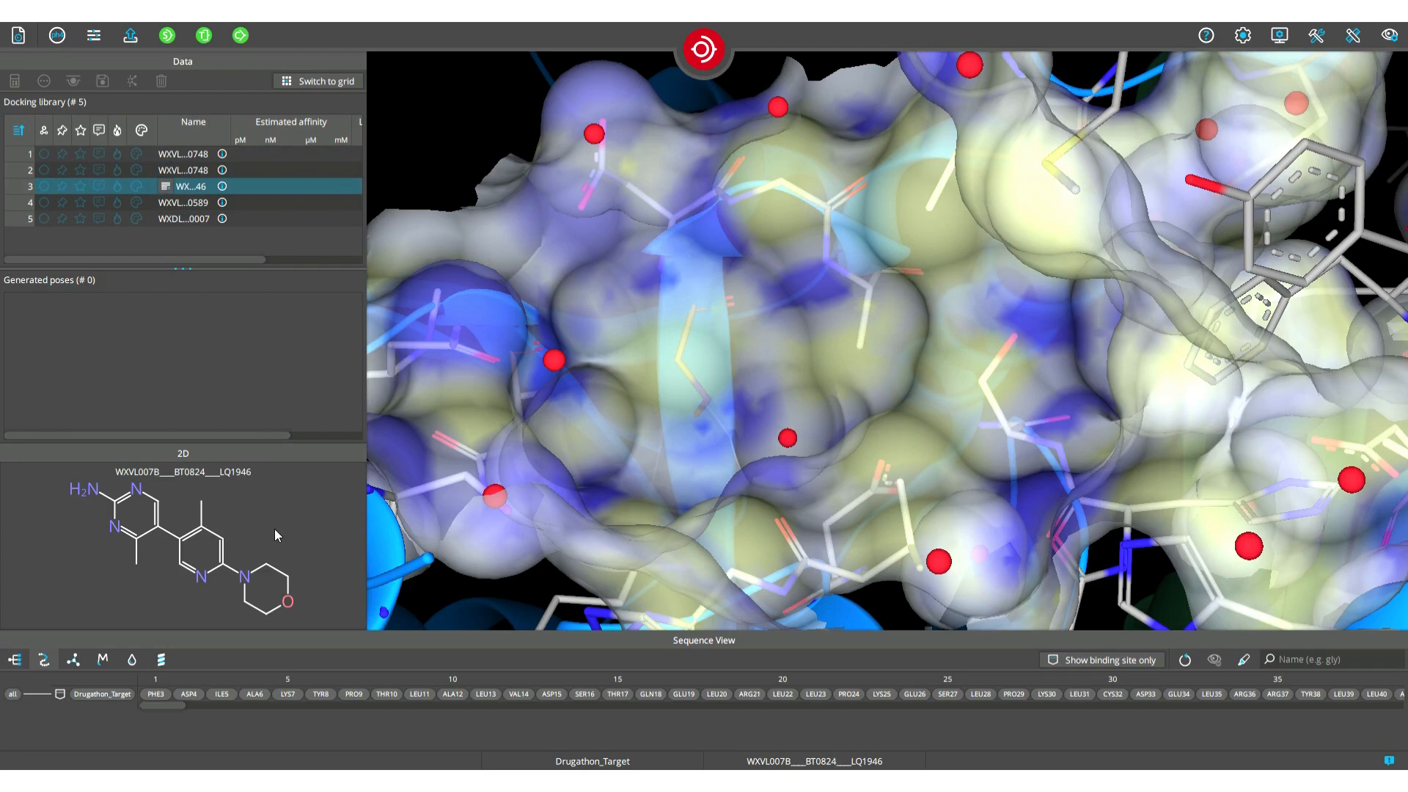
{"action": "left_click_drag", "start_coordinate": [750, 402], "coordinate": [742, 391]}
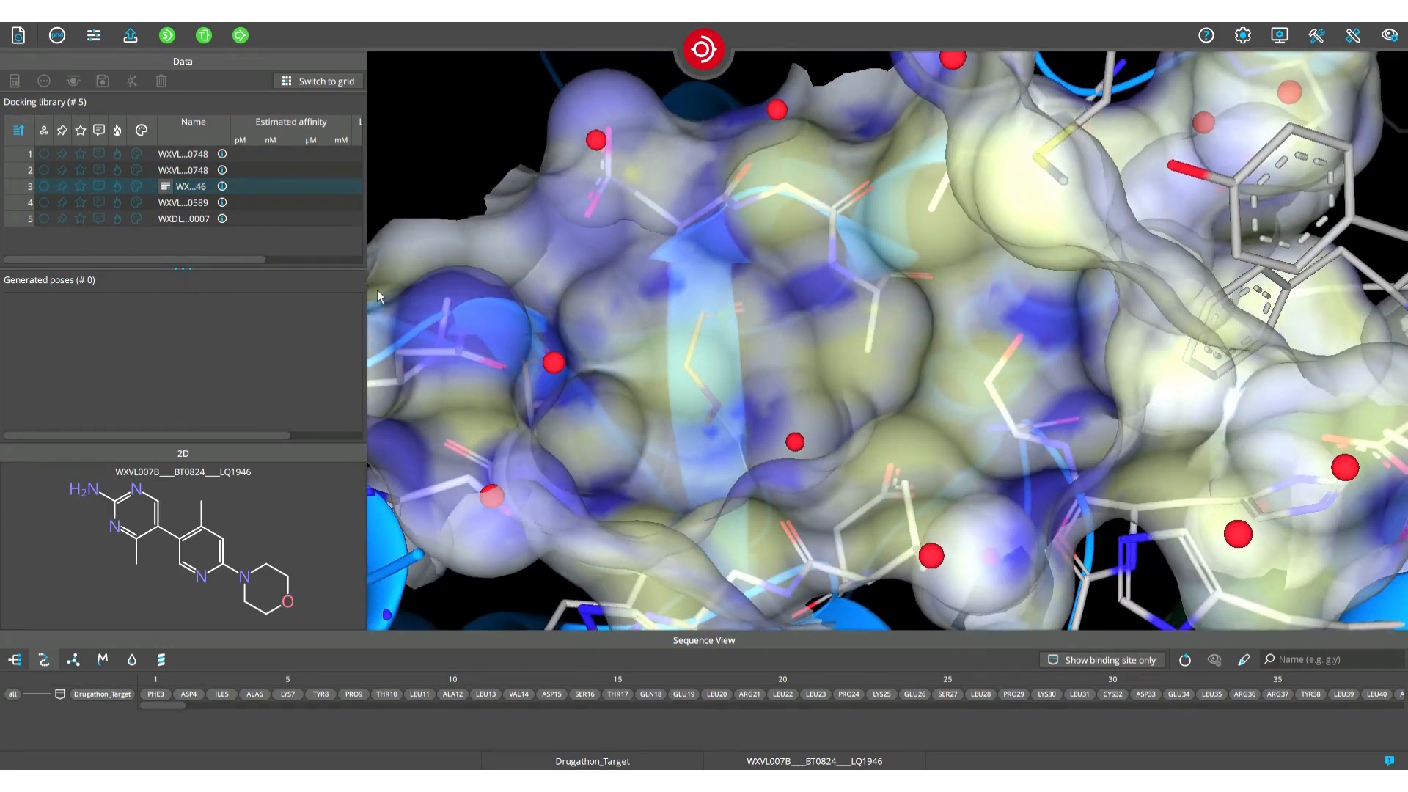
Step: Limit docking to 5 poses per molecule and try out the clash tolerance and allowed ring conformations settings
{"action": "left_click", "coordinate": [86, 37]}
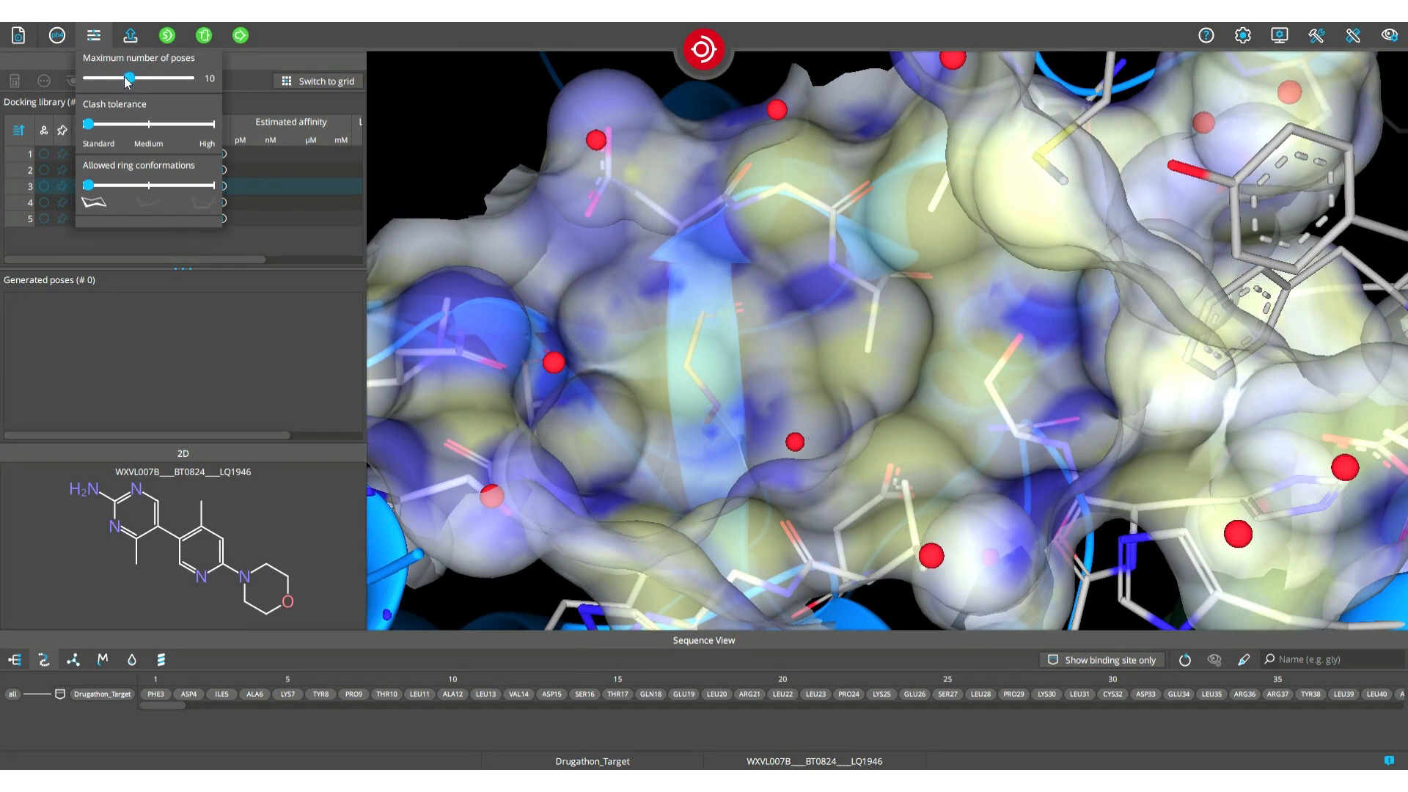
{"action": "left_click_drag", "start_coordinate": [126, 79], "coordinate": [106, 78]}
{"action": "left_click_drag", "start_coordinate": [90, 128], "coordinate": [210, 126]}
{"action": "left_click_drag", "start_coordinate": [211, 126], "coordinate": [101, 129]}
{"action": "mouse_move", "coordinate": [86, 183]}
{"action": "left_mouse_down"}
{"action": "mouse_move", "coordinate": [208, 184]}
{"action": "mouse_move", "coordinate": [99, 194]}
{"action": "left_mouse_up"}
{"action": "left_click", "coordinate": [101, 38]}
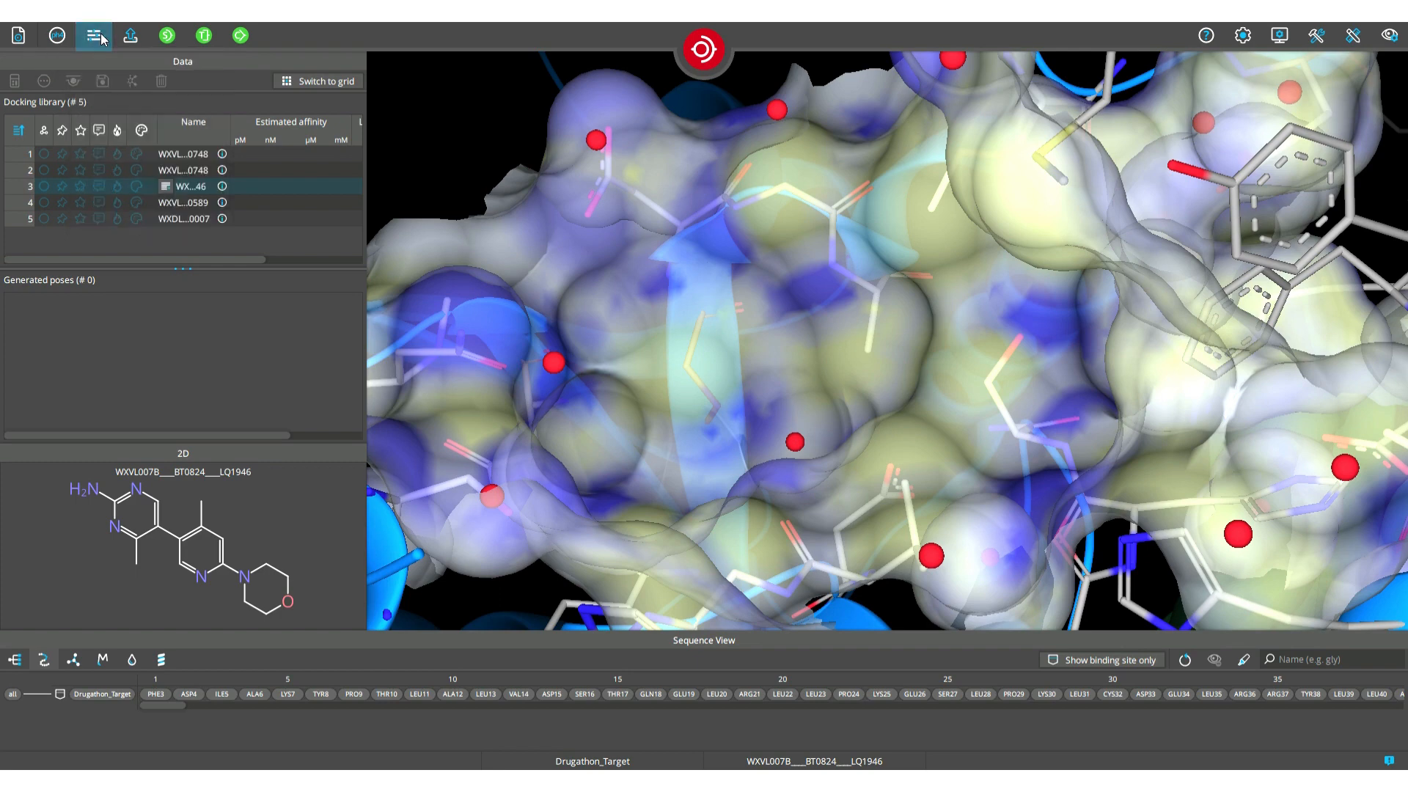
Step: Look at the pharmacophore definition without adding a constraint, and run the standard docking of the library molecules
{"action": "left_click", "coordinate": [57, 39]}
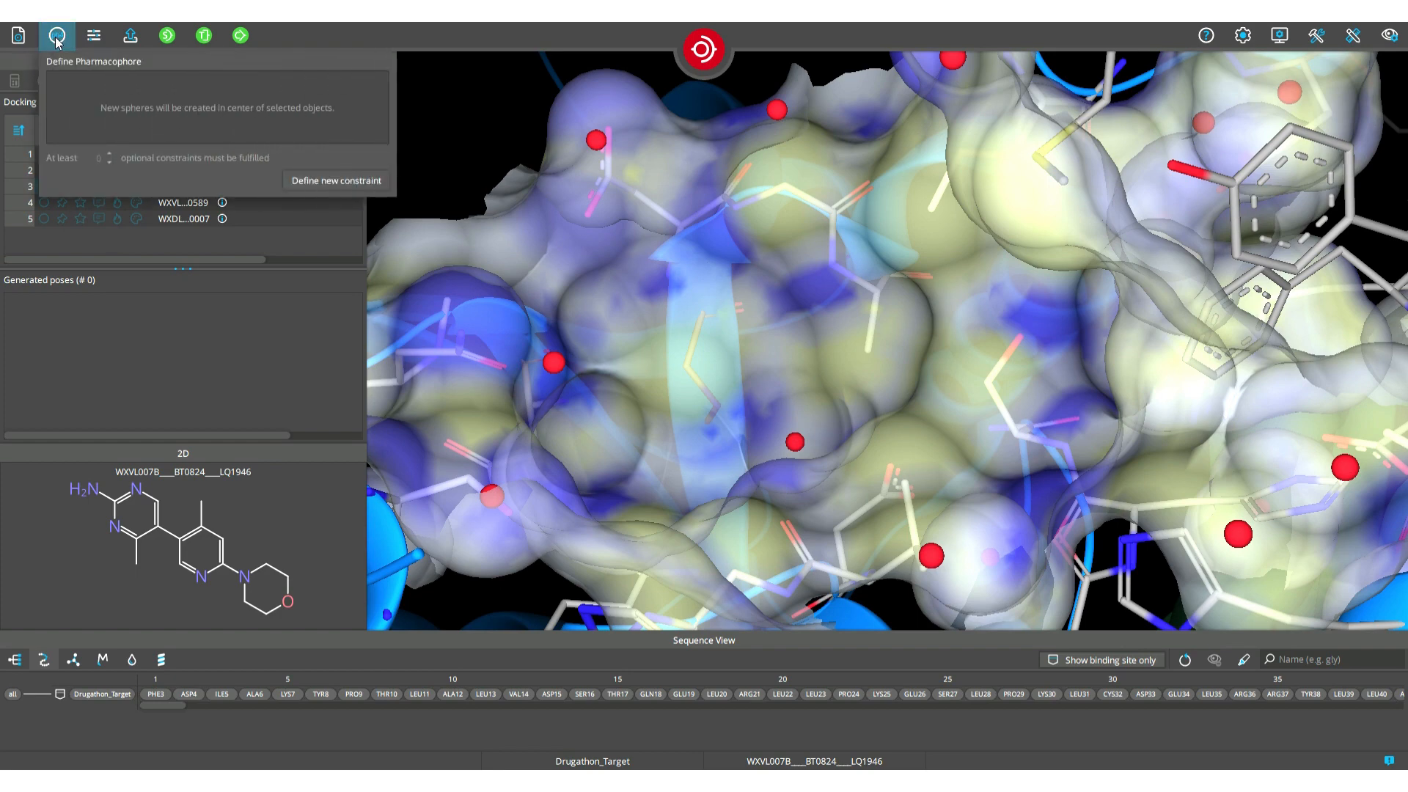
{"action": "left_click", "coordinate": [58, 38]}
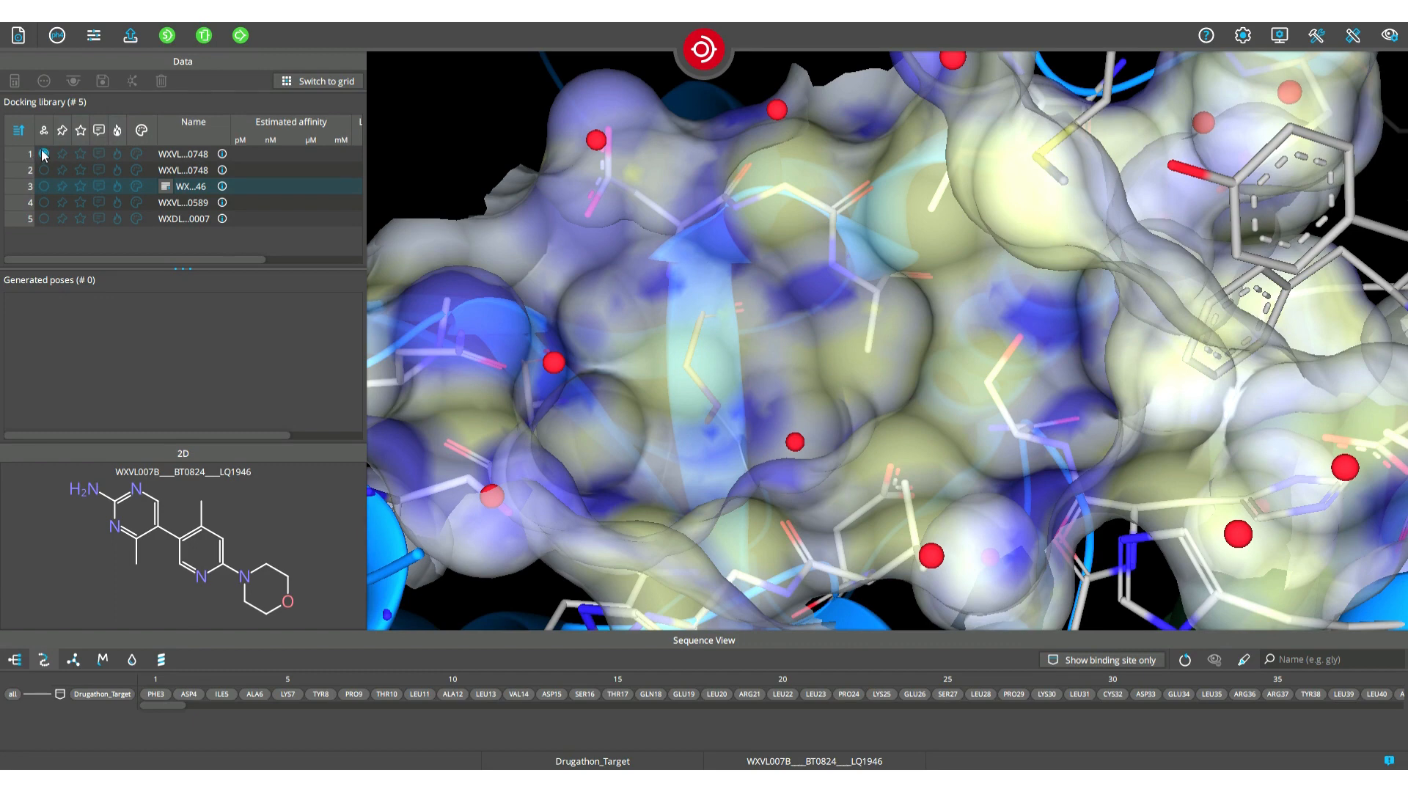
{"action": "left_click", "coordinate": [168, 44]}
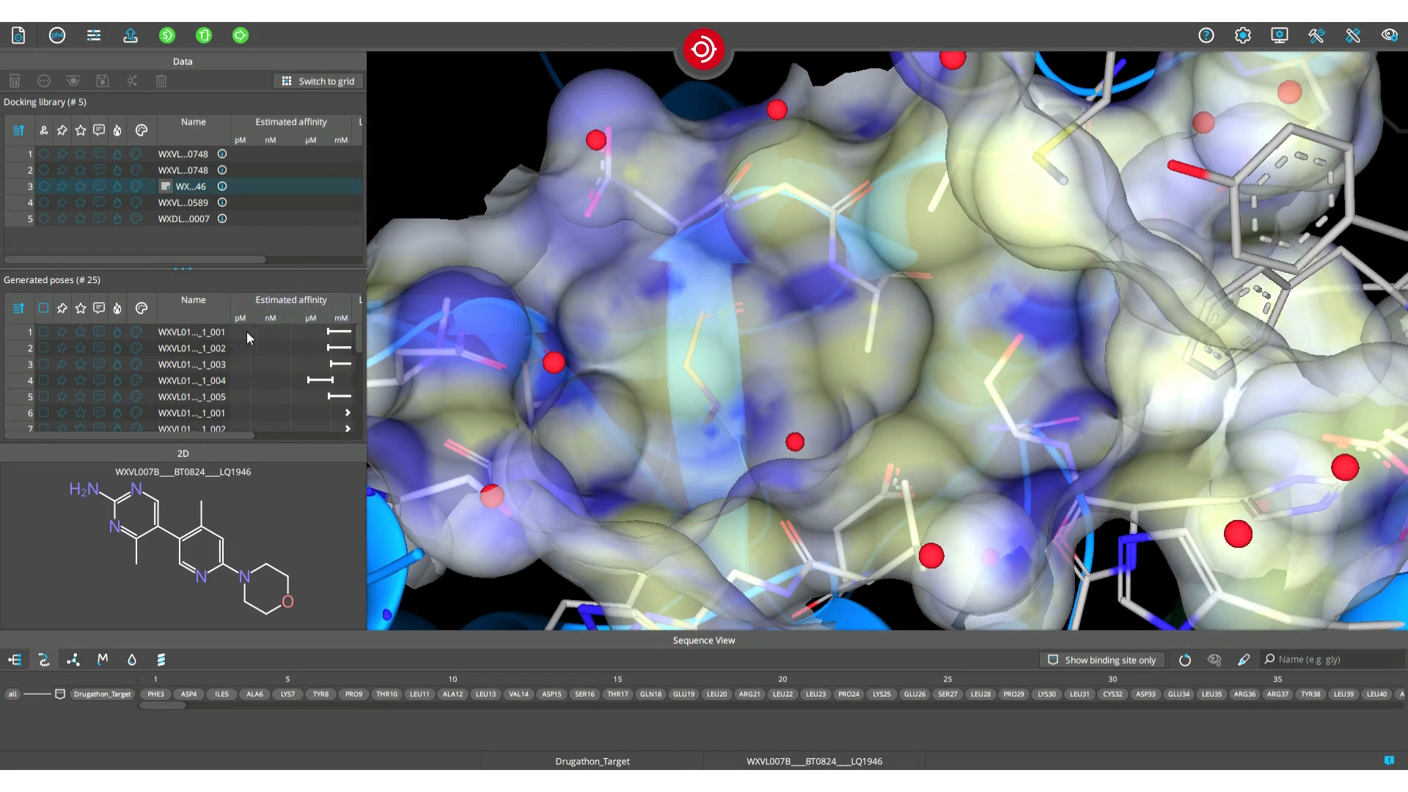
Step: Examine the five generated docking poses of the first library molecule one by one in the binding site
{"action": "left_click", "coordinate": [209, 333]}
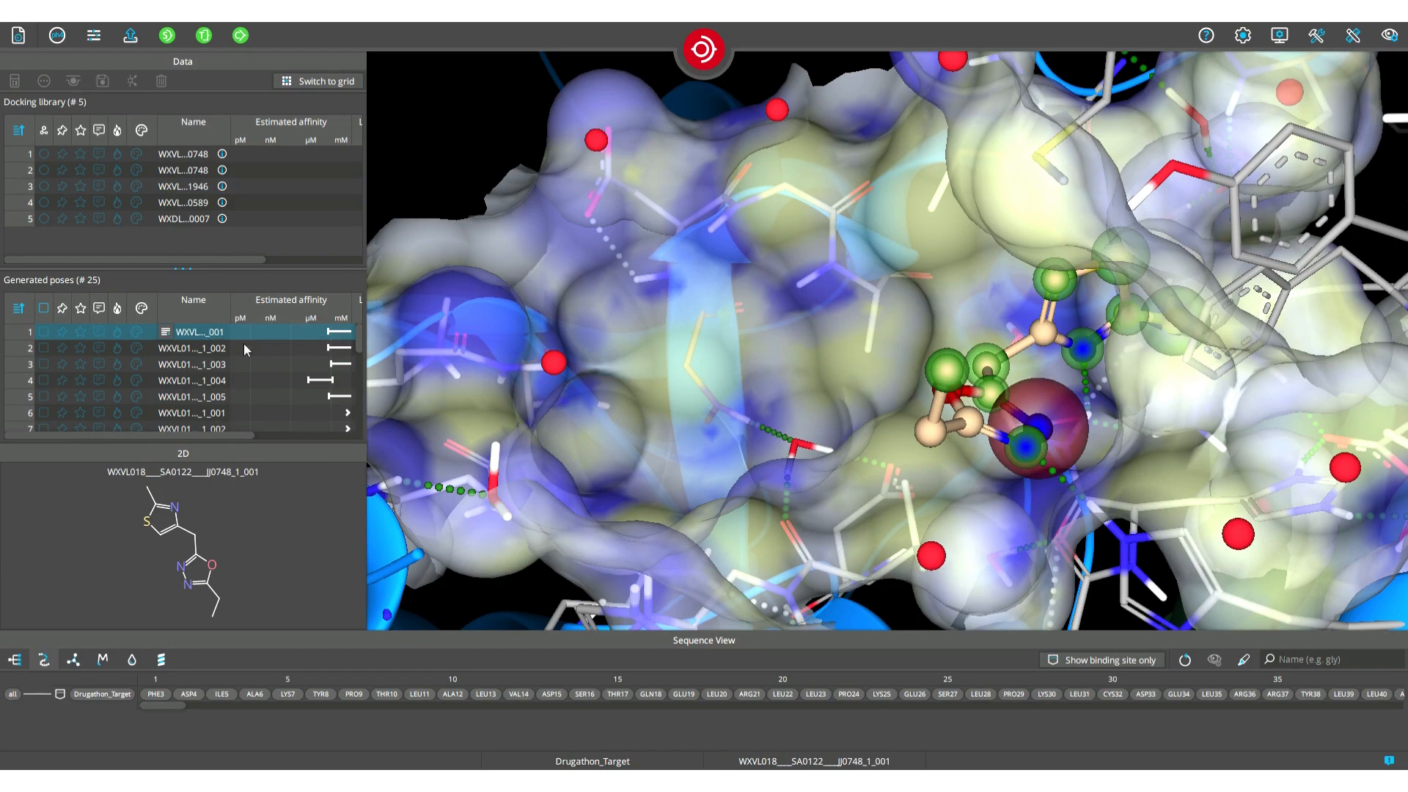
{"action": "mouse_move", "coordinate": [754, 420]}
{"action": "left_mouse_down"}
{"action": "mouse_move", "coordinate": [745, 398]}
{"action": "mouse_move", "coordinate": [790, 407]}
{"action": "mouse_move", "coordinate": [756, 420]}
{"action": "mouse_move", "coordinate": [768, 436]}
{"action": "left_mouse_up"}
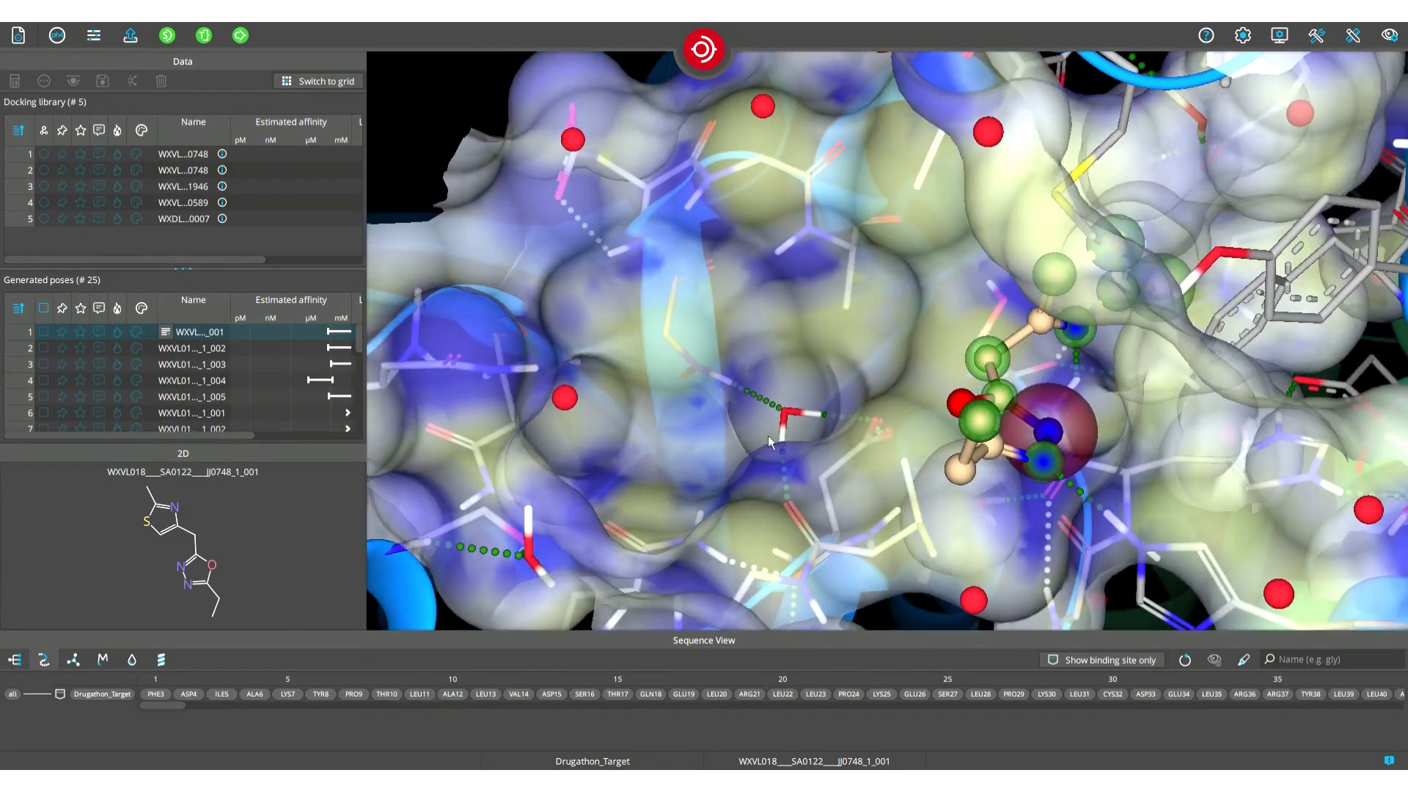
{"action": "key", "text": "Down"}
{"action": "key", "text": "Down"}
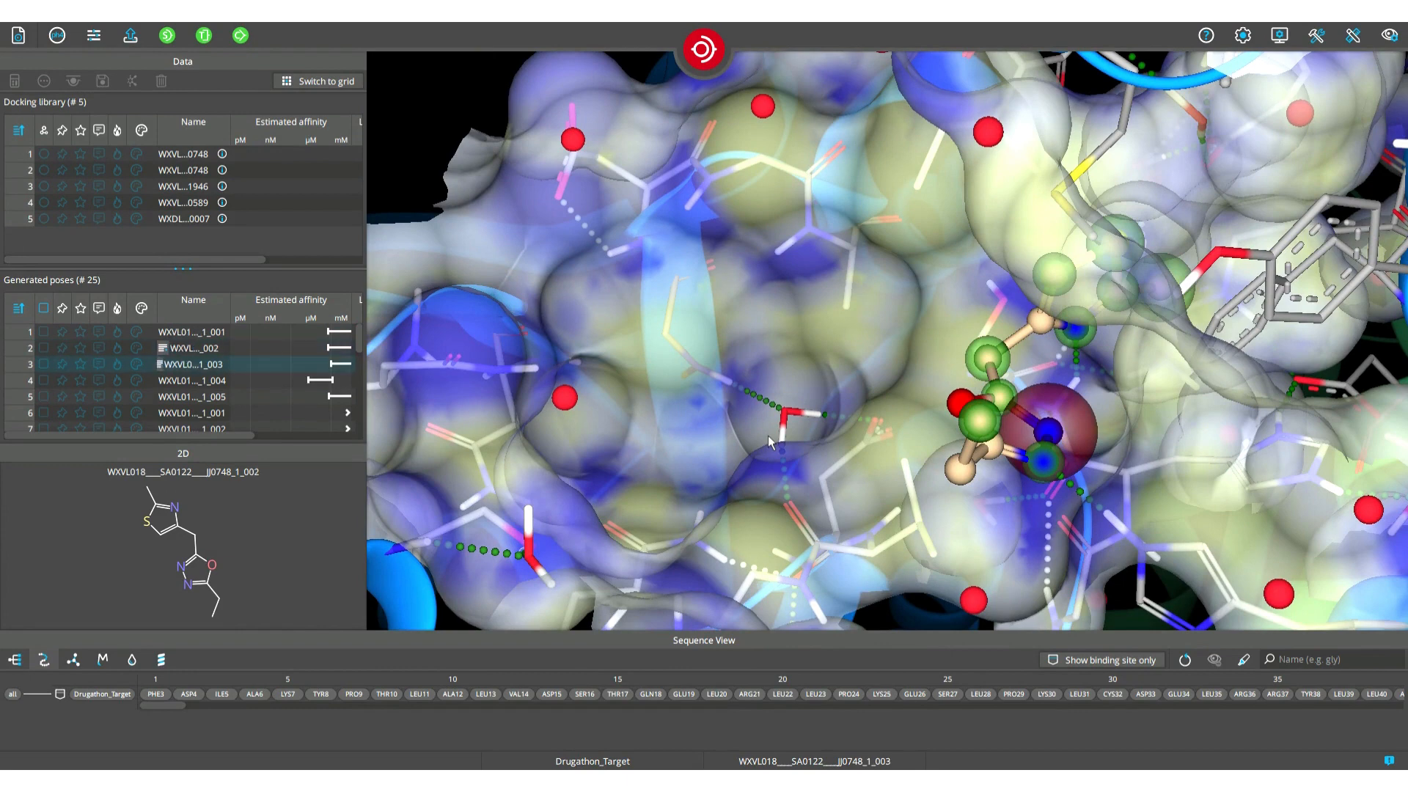
{"action": "key", "text": "Down"}
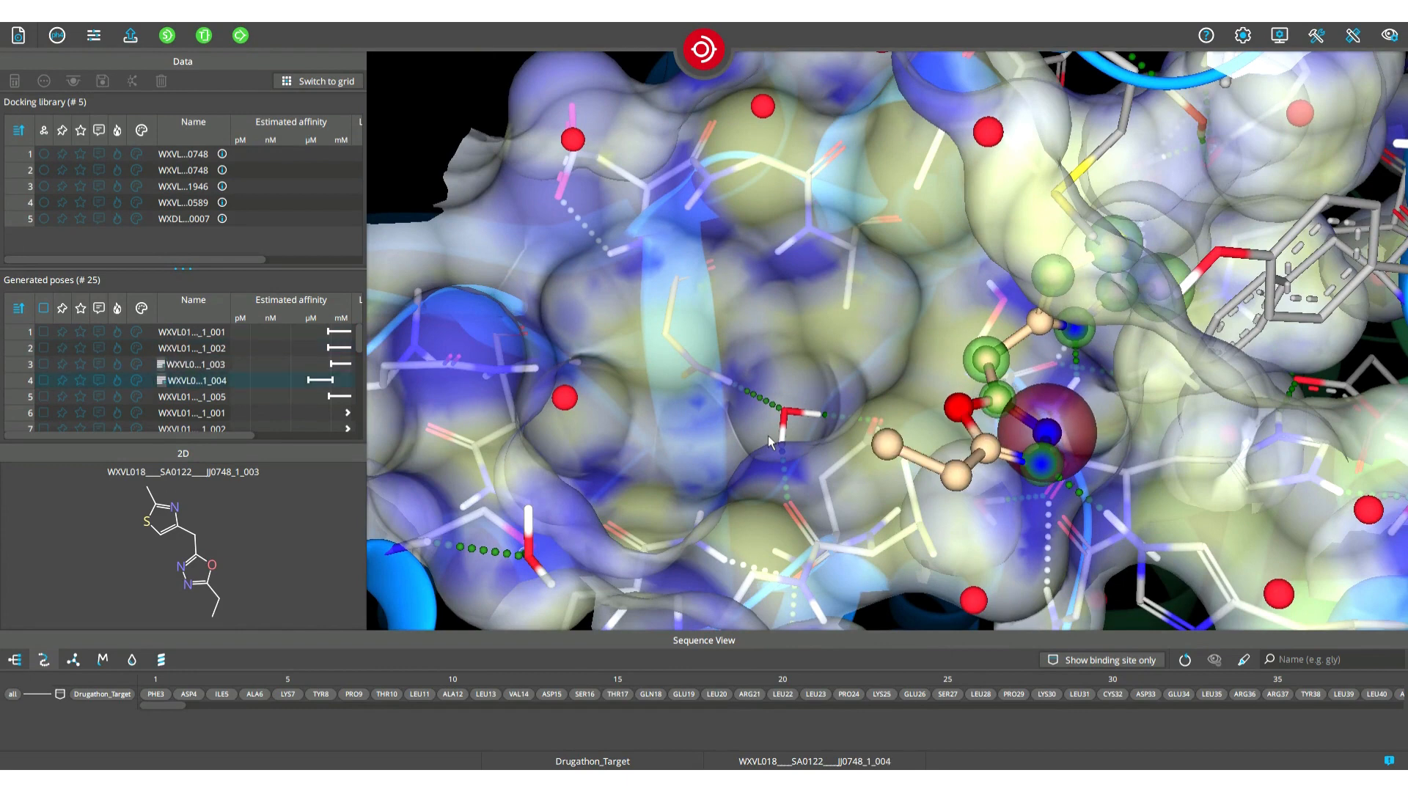
{"action": "right_click_drag", "start_coordinate": [884, 430], "coordinate": [914, 429]}
{"action": "key", "text": "Down"}
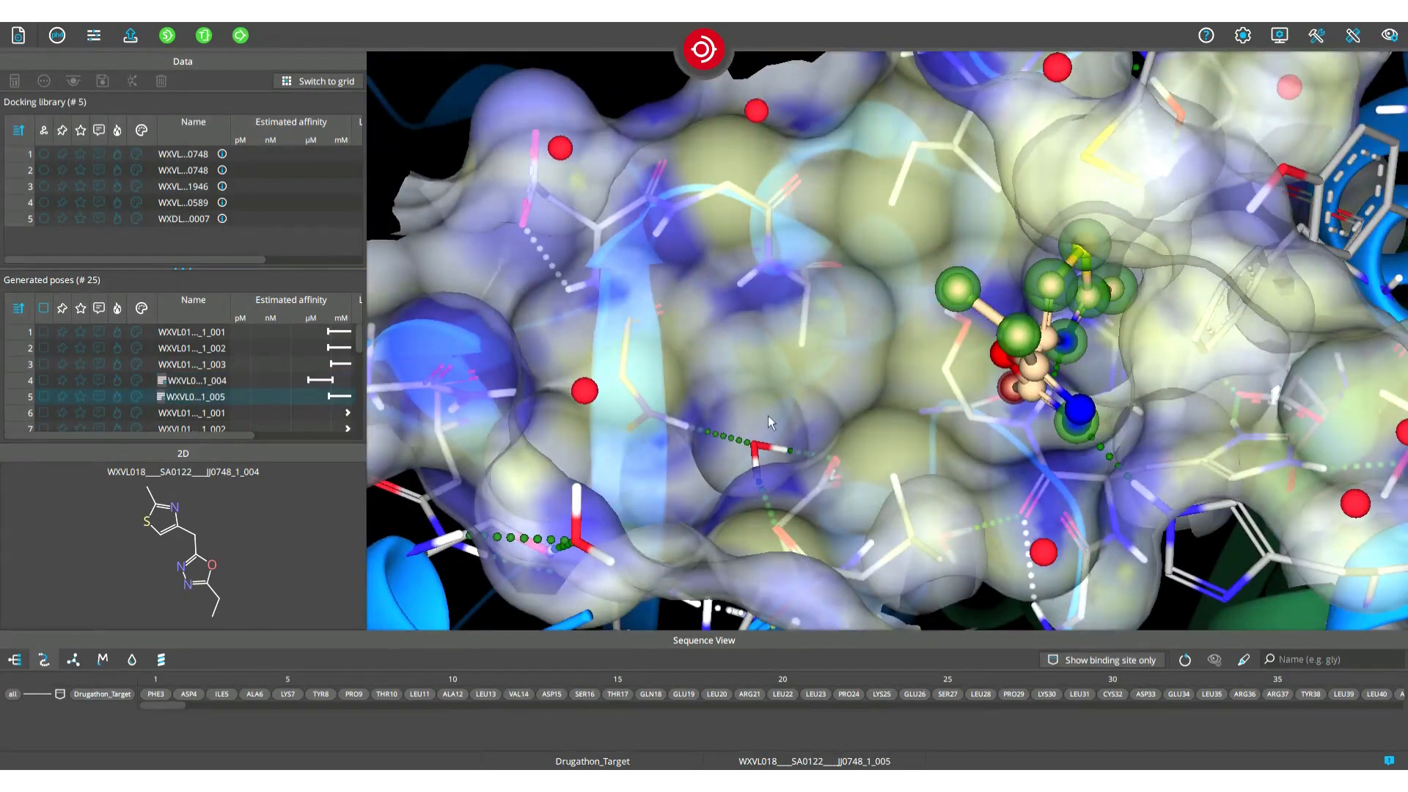
Step: Sort the generated poses by estimated affinity and inspect the top-ranked pose in the binding site from several angles
{"action": "left_click", "coordinate": [287, 302]}
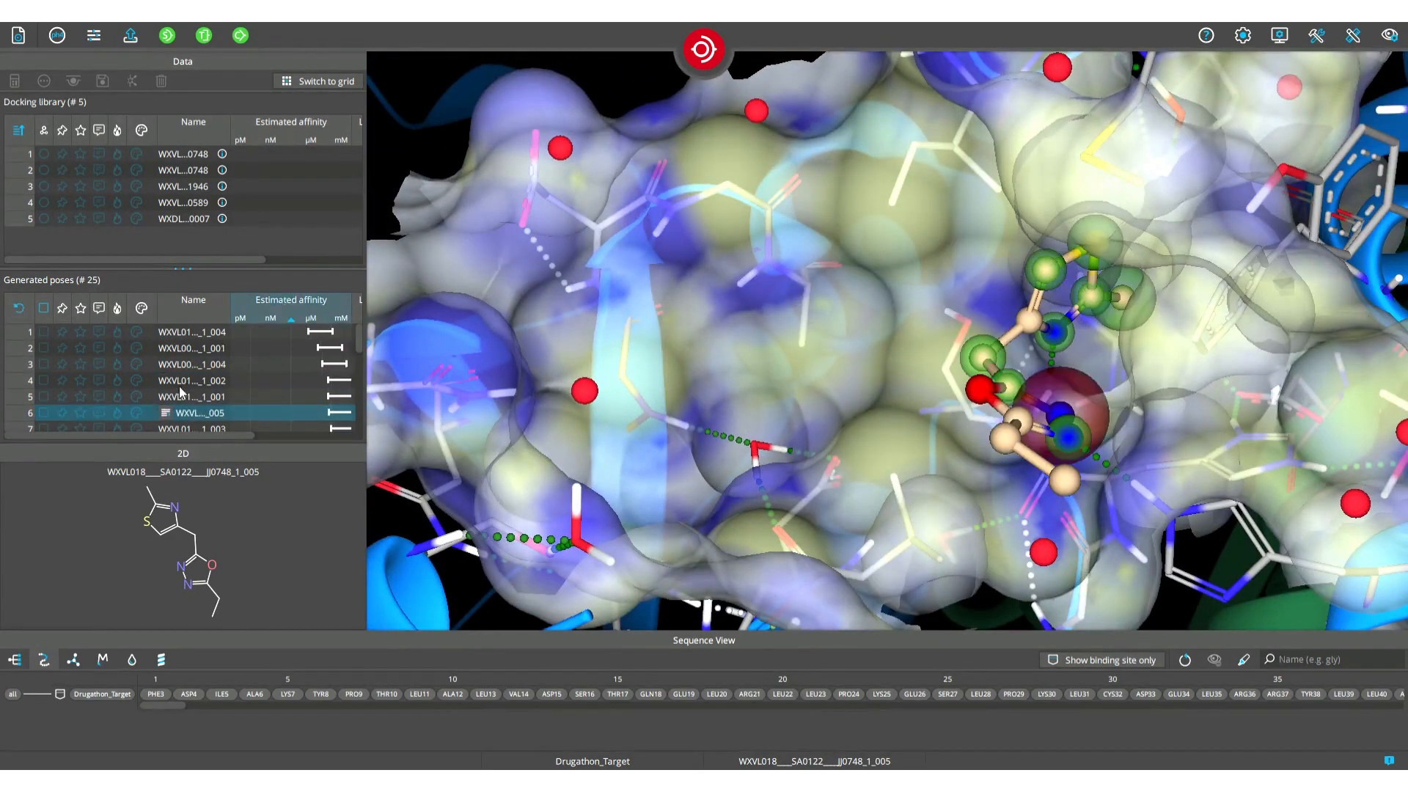
{"action": "left_click", "coordinate": [195, 334]}
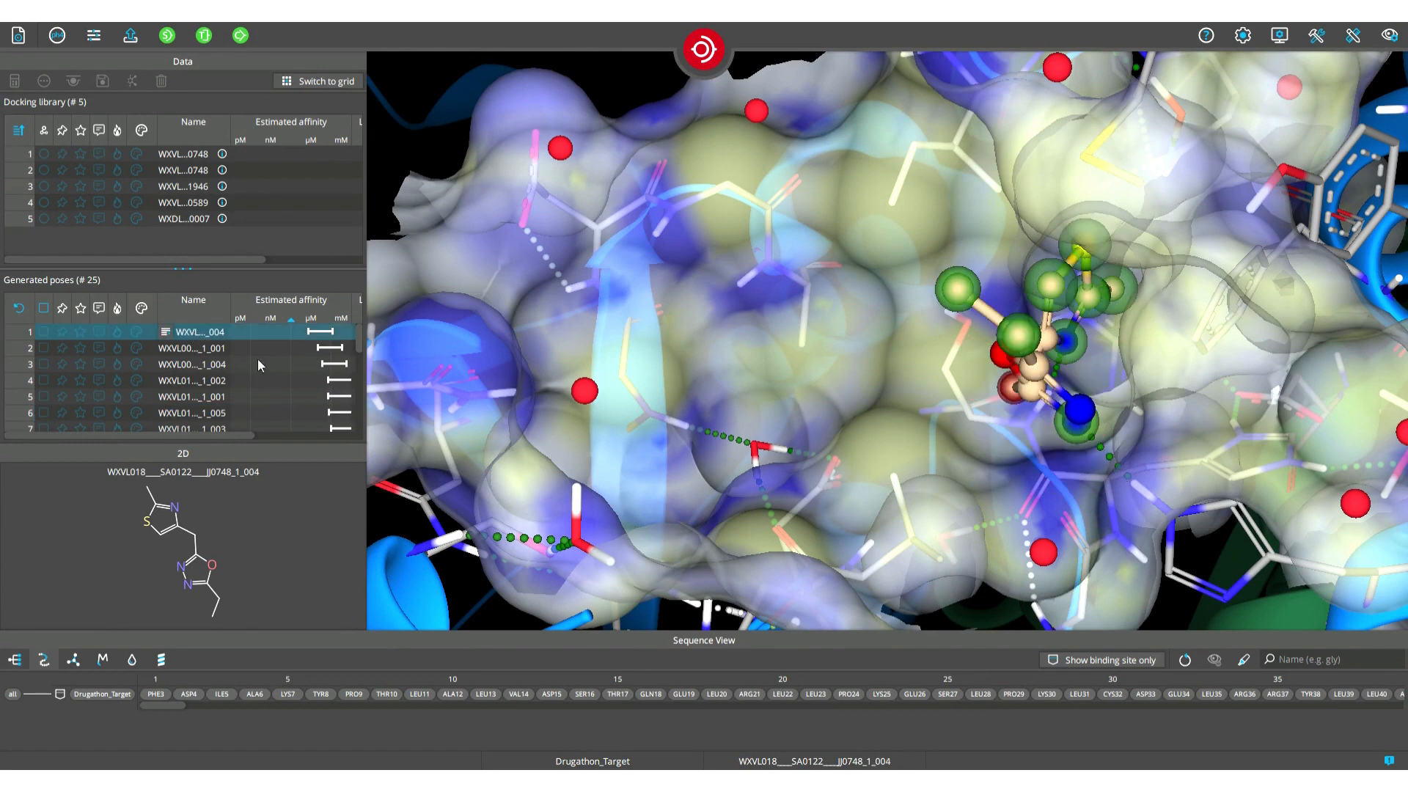
{"action": "key", "text": "Down"}
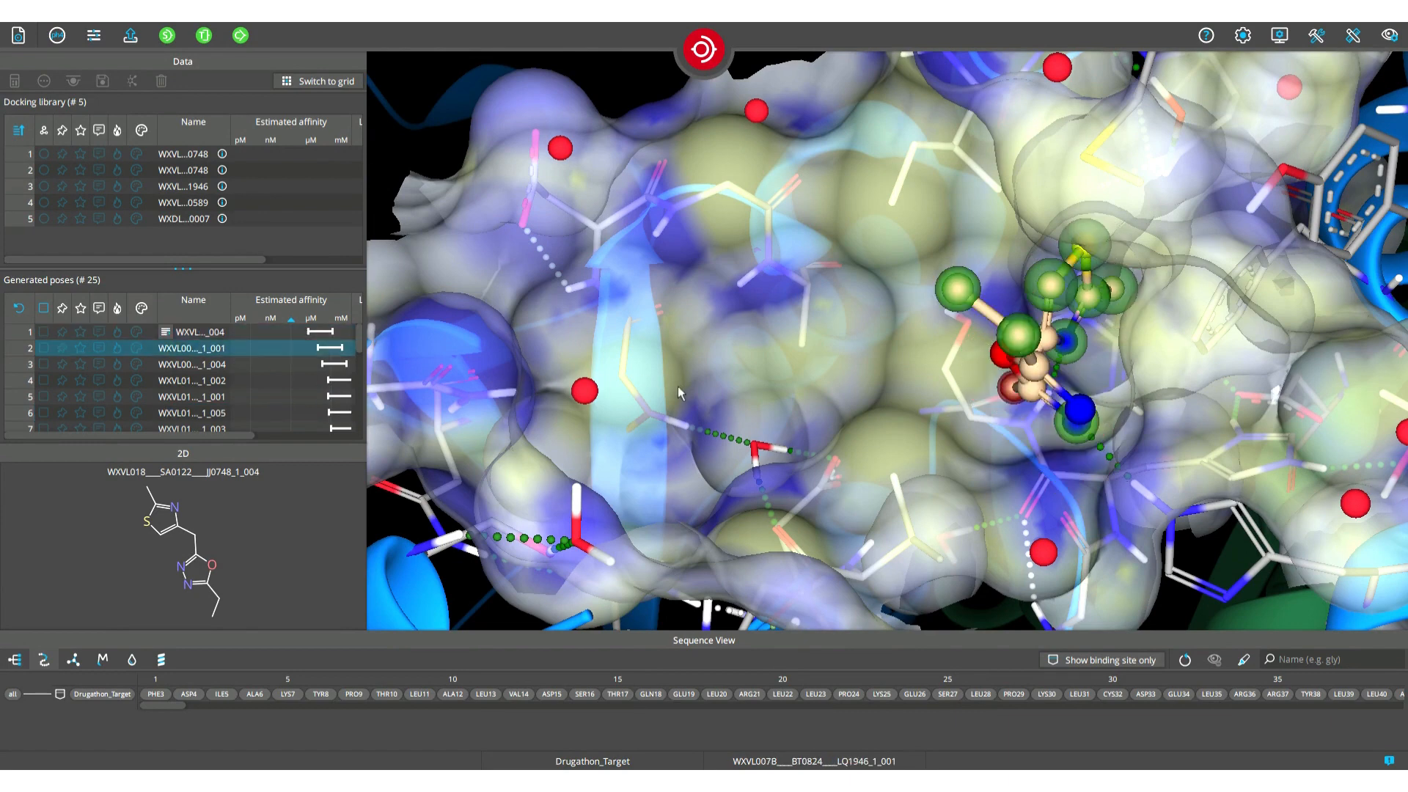
{"action": "key", "text": "Up"}
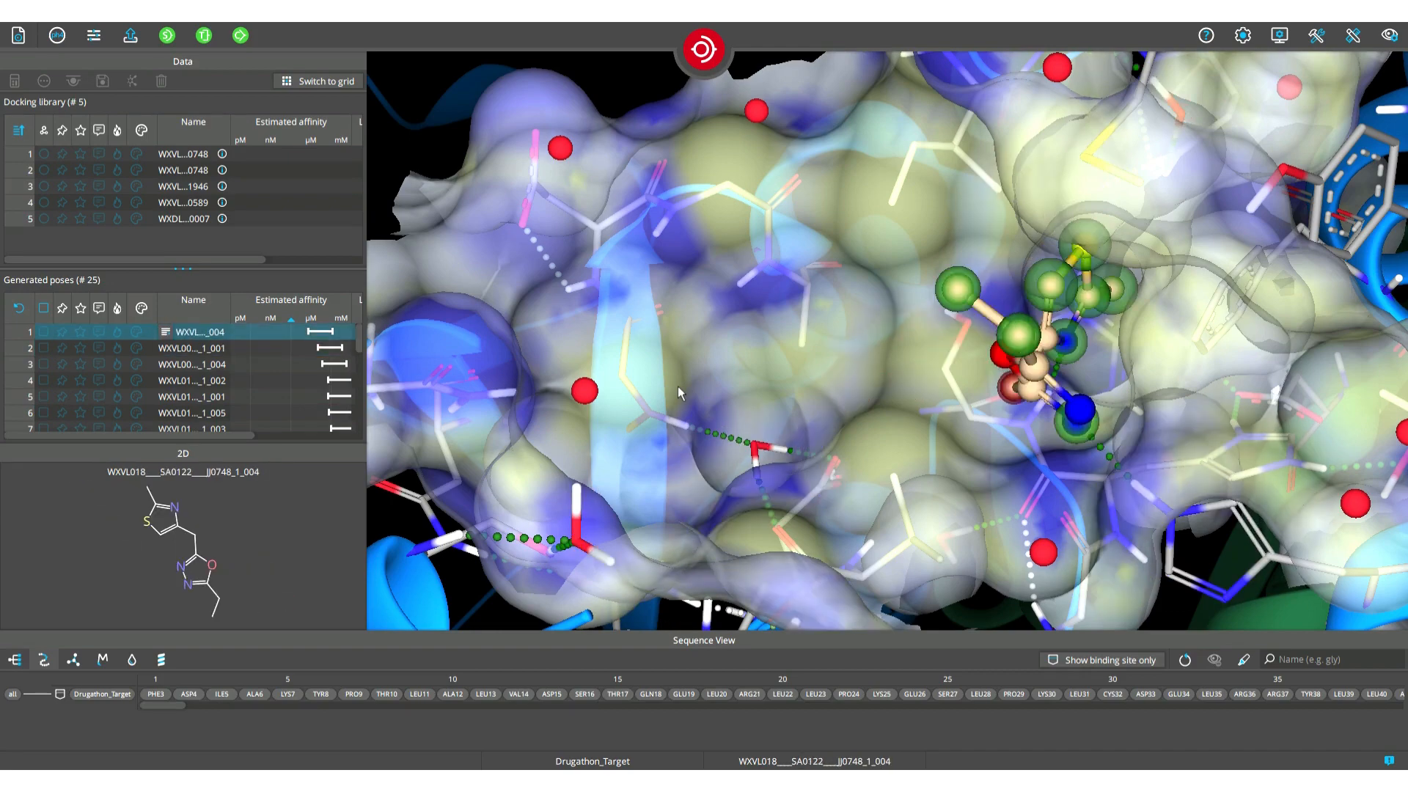
{"action": "mouse_move", "coordinate": [724, 411]}
{"action": "left_mouse_down"}
{"action": "mouse_move", "coordinate": [808, 415]}
{"action": "mouse_move", "coordinate": [723, 398]}
{"action": "mouse_move", "coordinate": [729, 420]}
{"action": "mouse_move", "coordinate": [769, 430]}
{"action": "mouse_move", "coordinate": [760, 445]}
{"action": "mouse_move", "coordinate": [724, 418]}
{"action": "mouse_move", "coordinate": [732, 396]}
{"action": "mouse_move", "coordinate": [720, 405]}
{"action": "mouse_move", "coordinate": [735, 415]}
{"action": "left_mouse_up"}
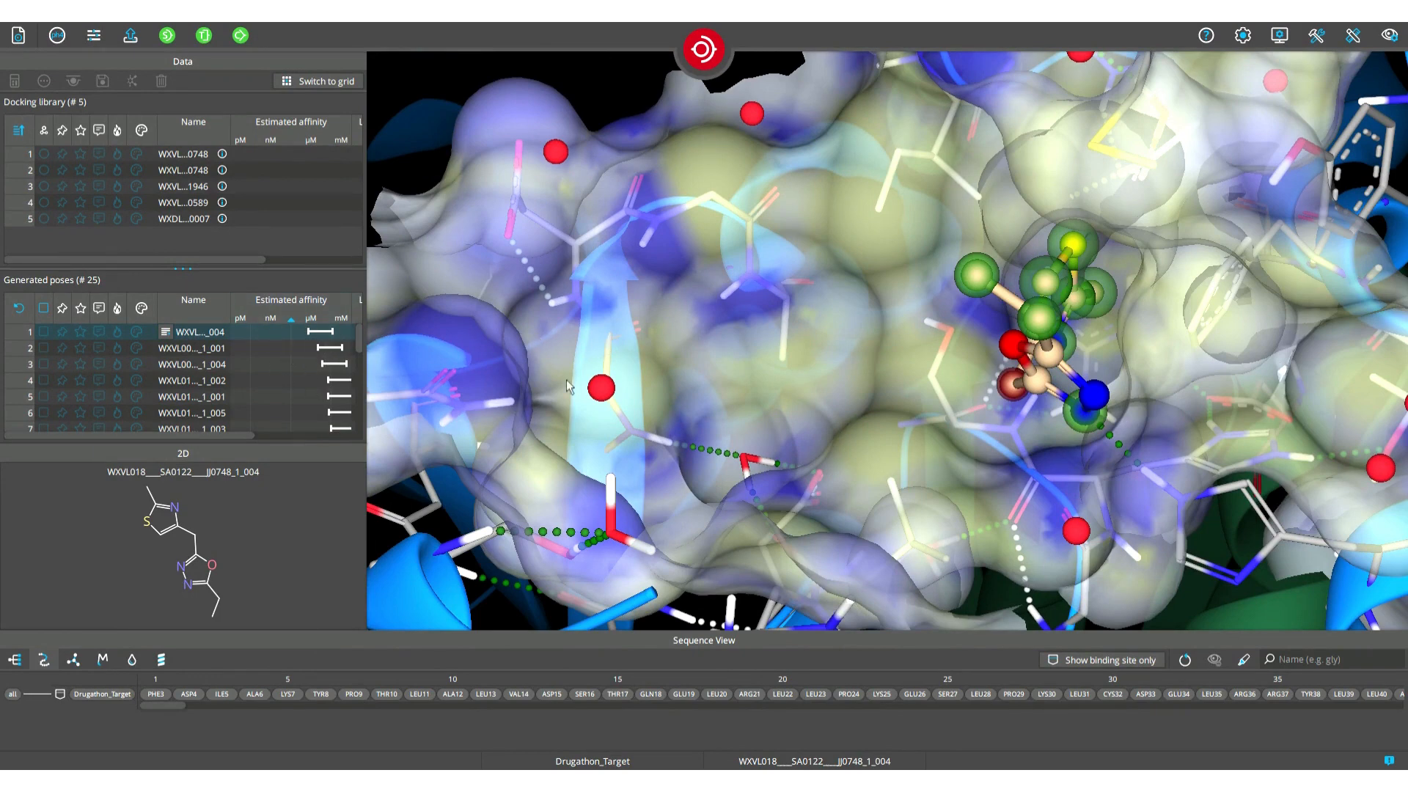
{"action": "mouse_move", "coordinate": [961, 372]}
{"action": "left_mouse_down"}
{"action": "mouse_move", "coordinate": [891, 346]}
{"action": "mouse_move", "coordinate": [983, 368]}
{"action": "mouse_move", "coordinate": [983, 393]}
{"action": "mouse_move", "coordinate": [996, 367]}
{"action": "mouse_move", "coordinate": [982, 372]}
{"action": "mouse_move", "coordinate": [1002, 390]}
{"action": "mouse_move", "coordinate": [897, 382]}
{"action": "mouse_move", "coordinate": [852, 357]}
{"action": "left_mouse_up"}
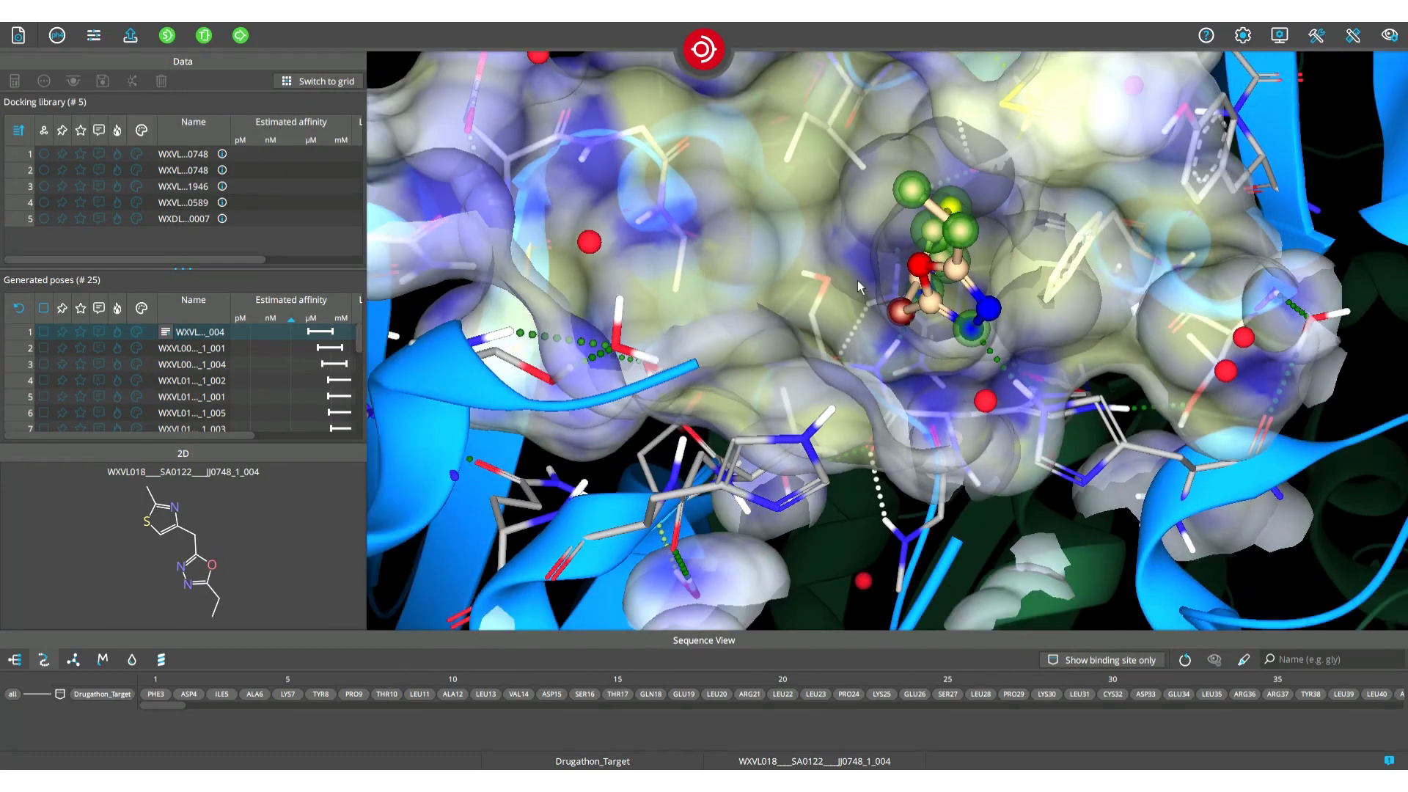
{"action": "mouse_move", "coordinate": [850, 272]}
{"action": "left_mouse_down"}
{"action": "mouse_move", "coordinate": [852, 367]}
{"action": "mouse_move", "coordinate": [828, 352]}
{"action": "left_mouse_up"}
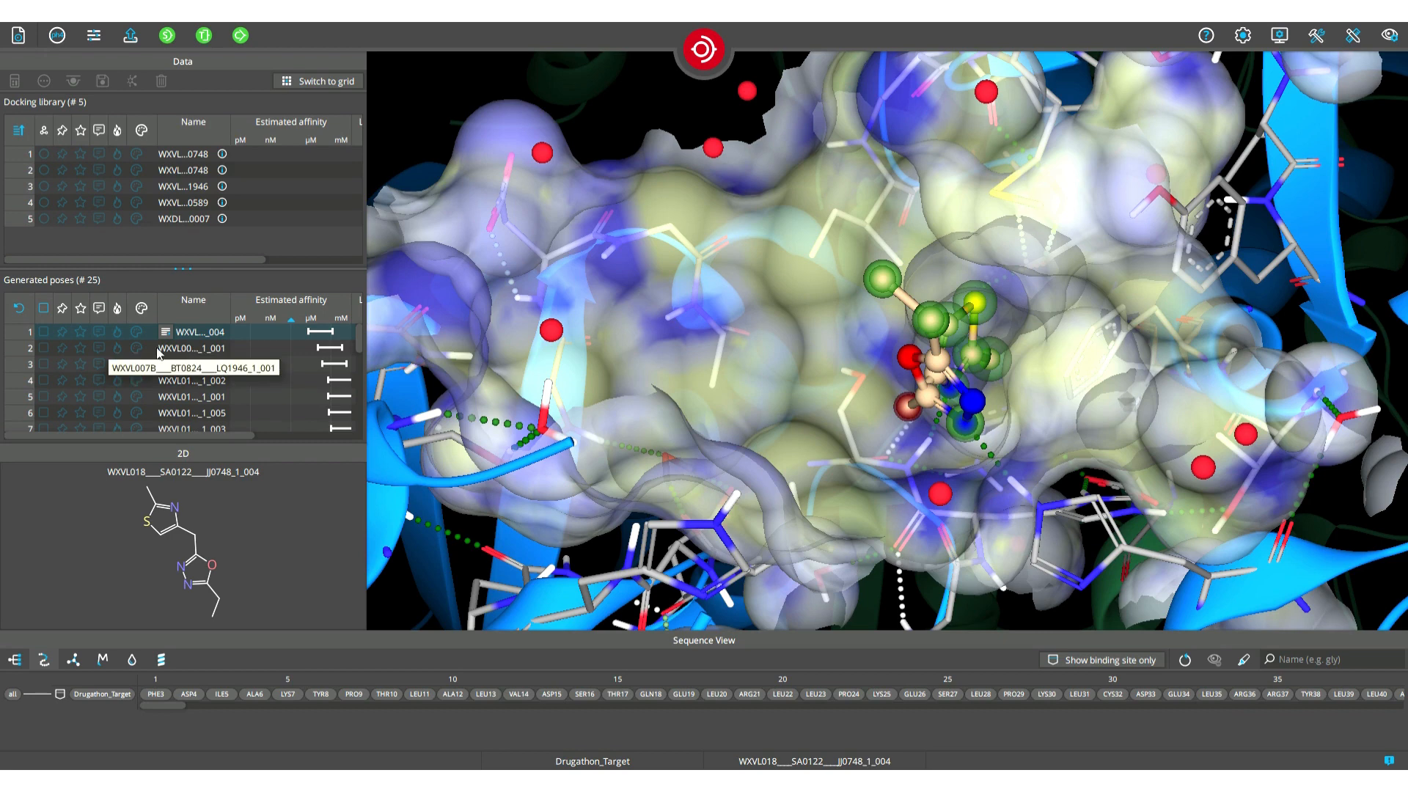
{"action": "left_click", "coordinate": [44, 332]}
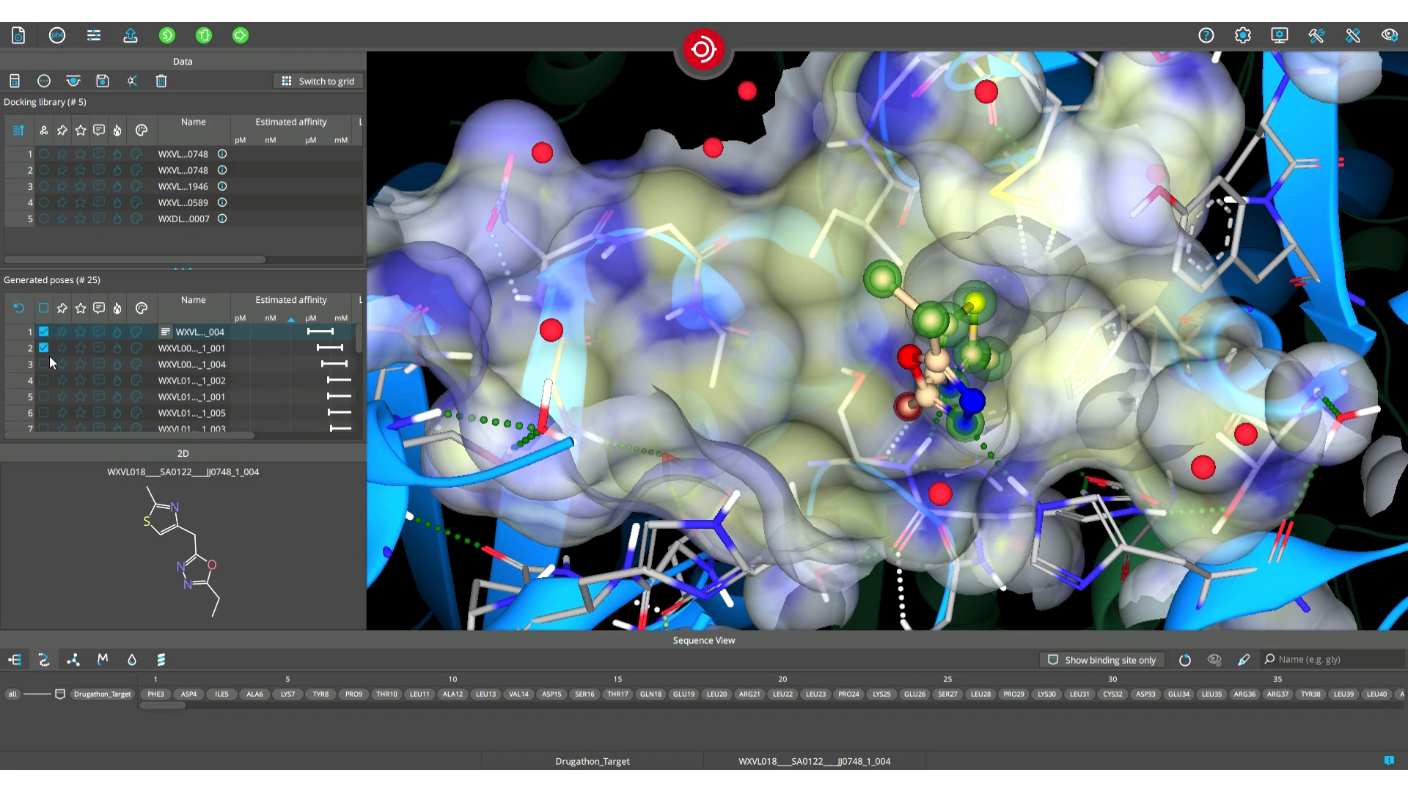
{"action": "left_click", "coordinate": [45, 365]}
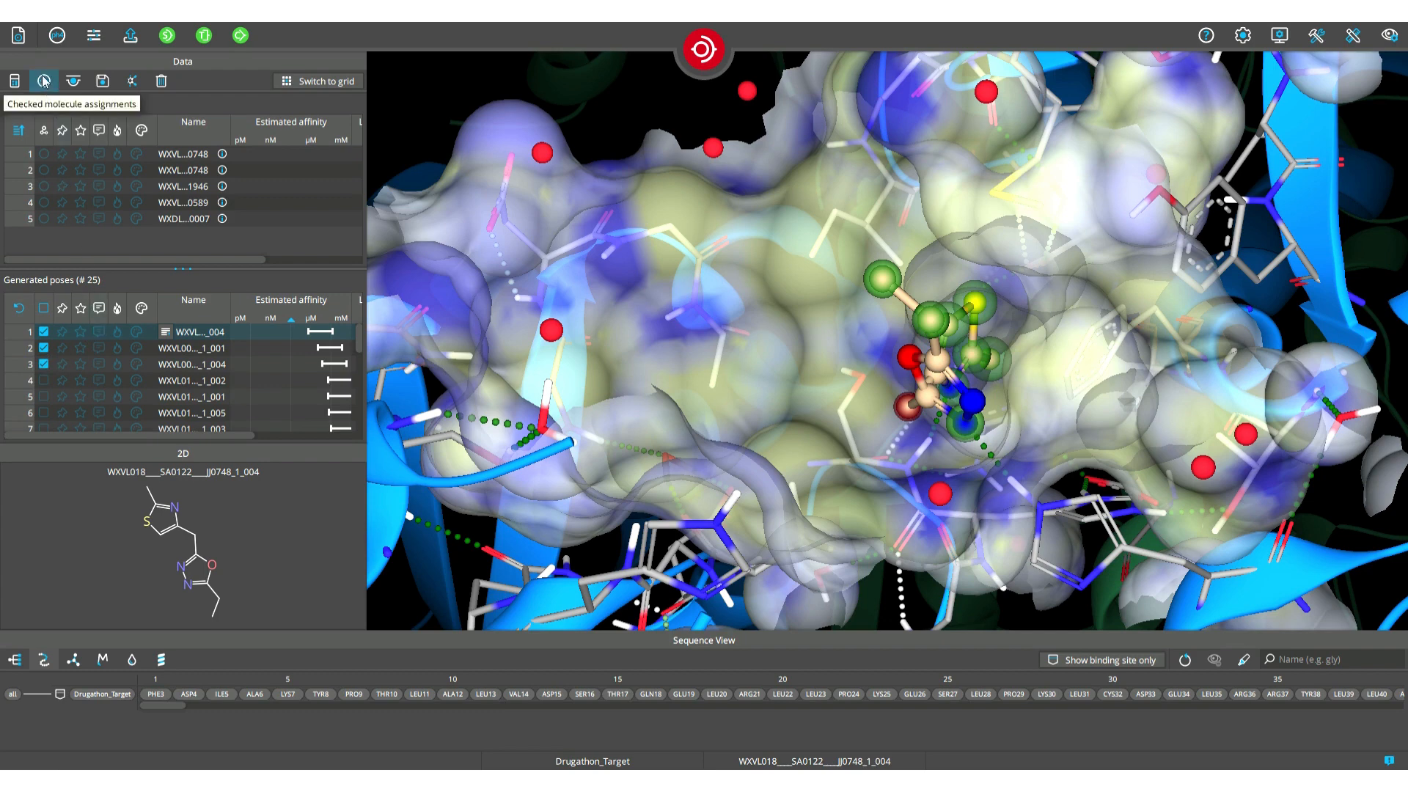
{"action": "left_click", "coordinate": [107, 86]}
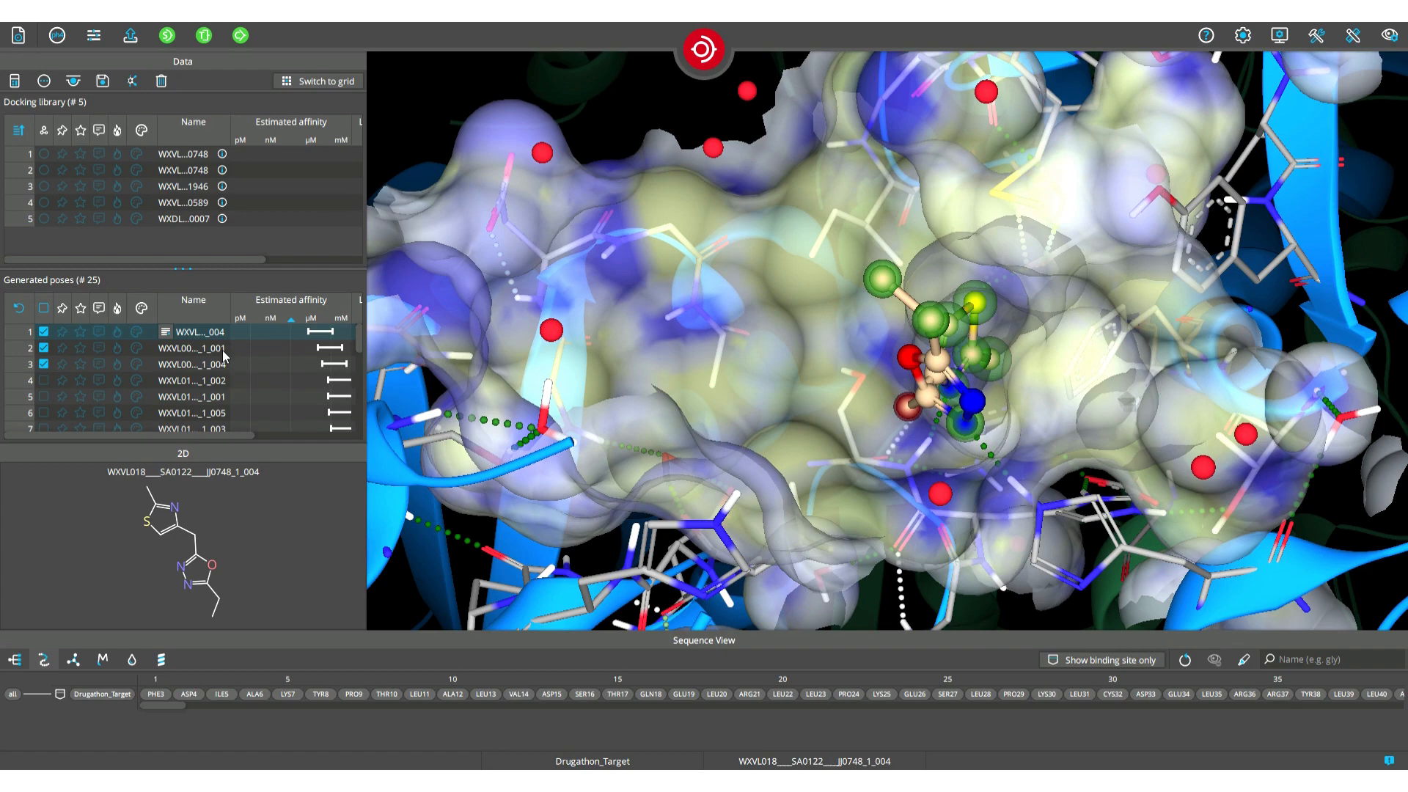
{"action": "left_click", "coordinate": [43, 348]}
{"action": "left_click", "coordinate": [43, 348]}
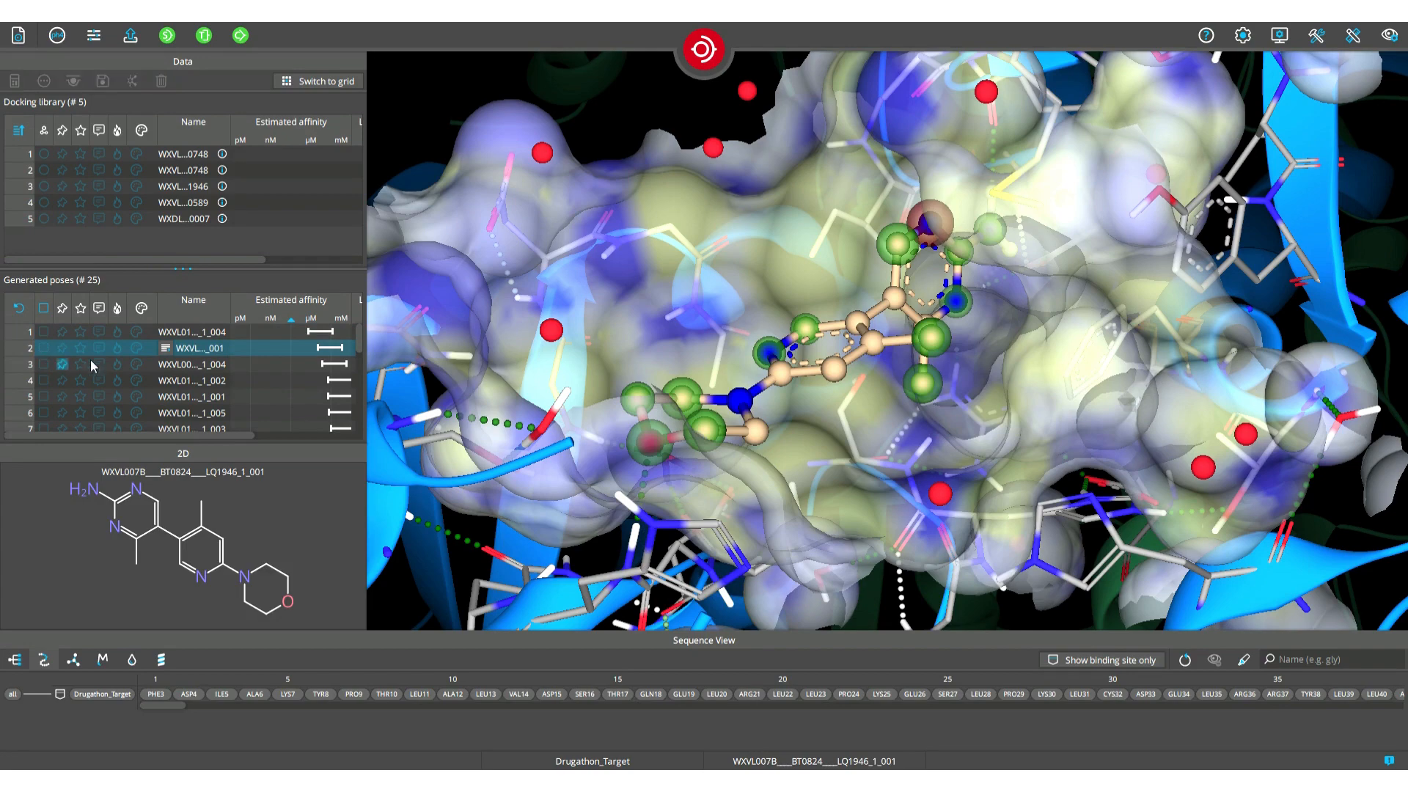
Step: Check the two top-ranked poses, view the second one in the binding site, and add both to the Analyzer
{"action": "left_click", "coordinate": [216, 335]}
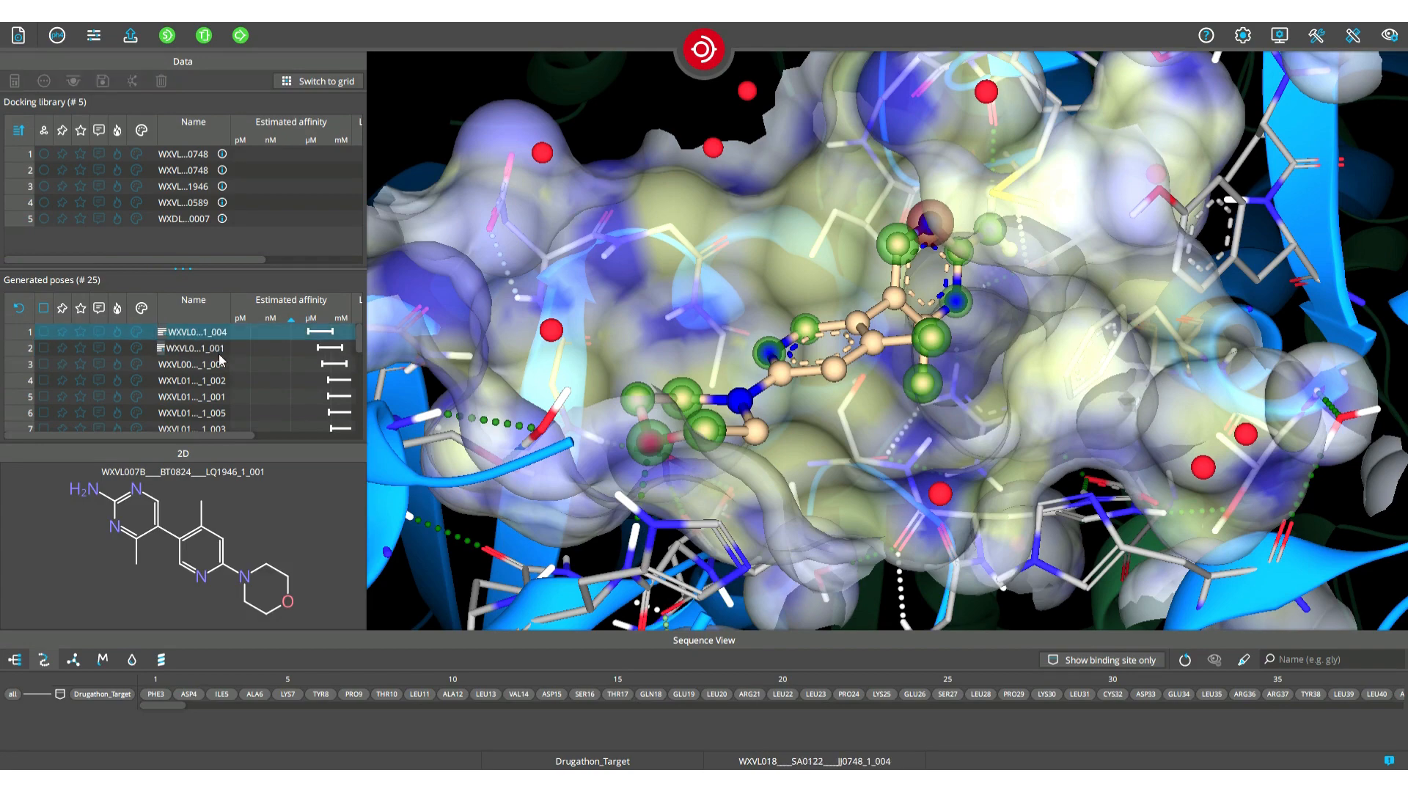
{"action": "left_click", "coordinate": [44, 332]}
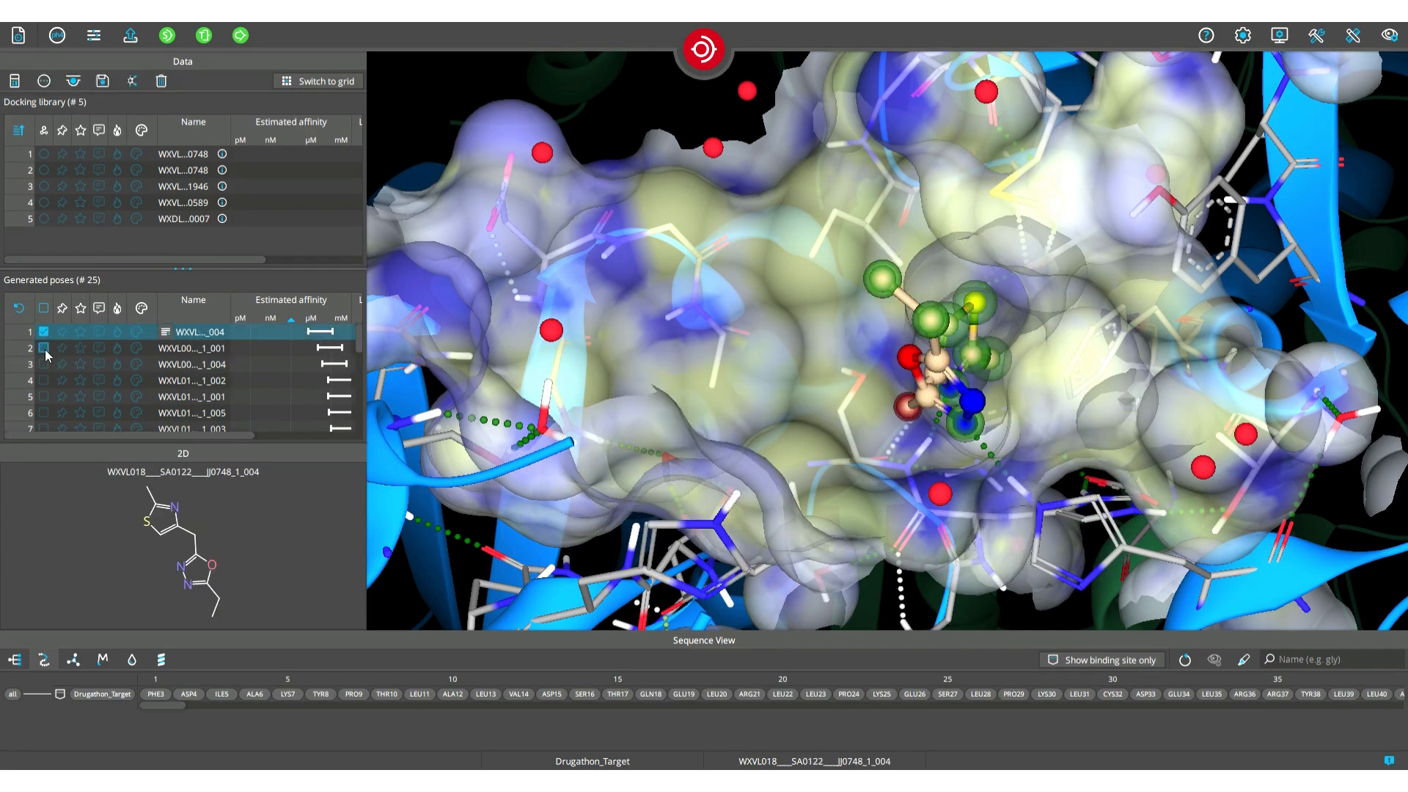
{"action": "left_click", "coordinate": [44, 349]}
{"action": "left_click", "coordinate": [200, 348]}
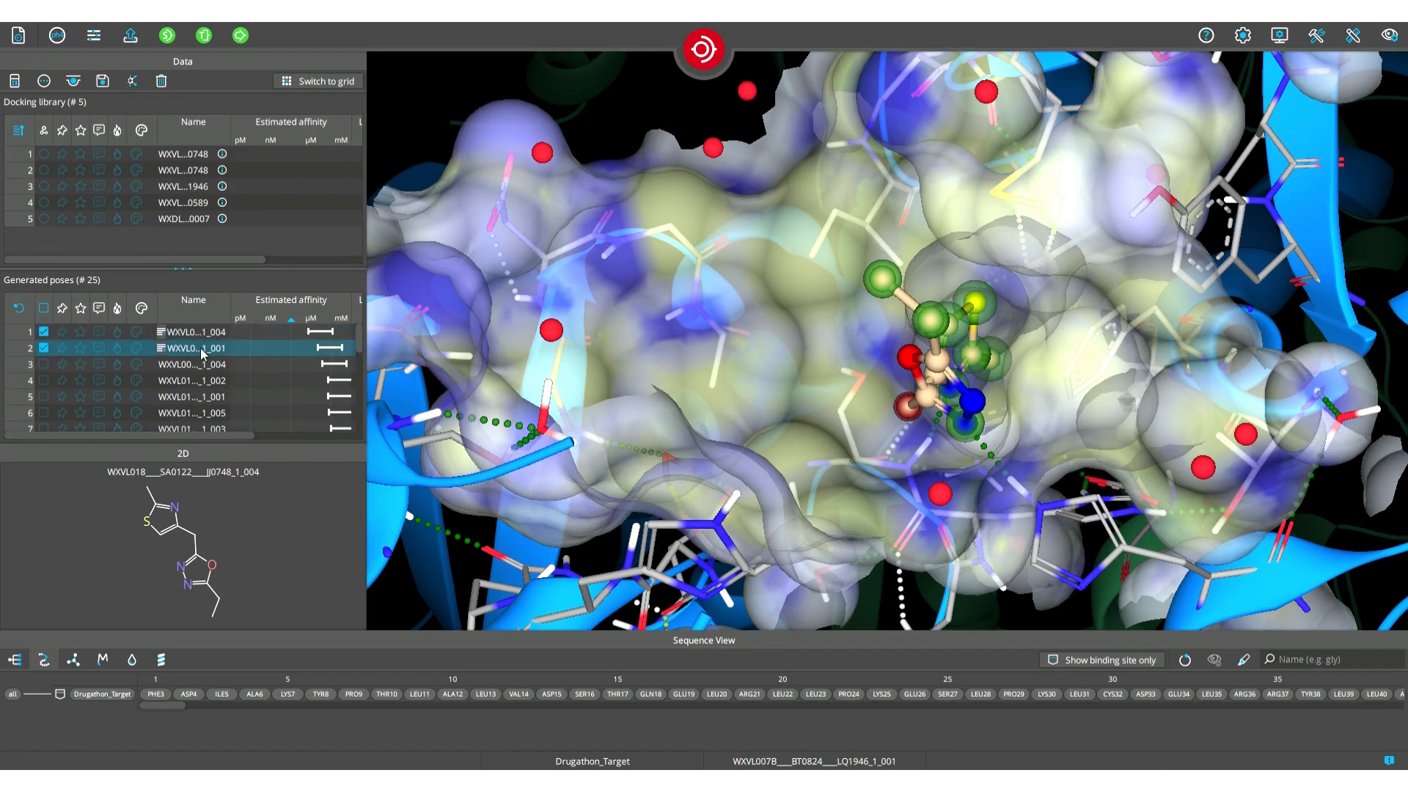
{"action": "mouse_move", "coordinate": [809, 382]}
{"action": "left_mouse_down"}
{"action": "mouse_move", "coordinate": [781, 381]}
{"action": "mouse_move", "coordinate": [802, 406]}
{"action": "left_mouse_up"}
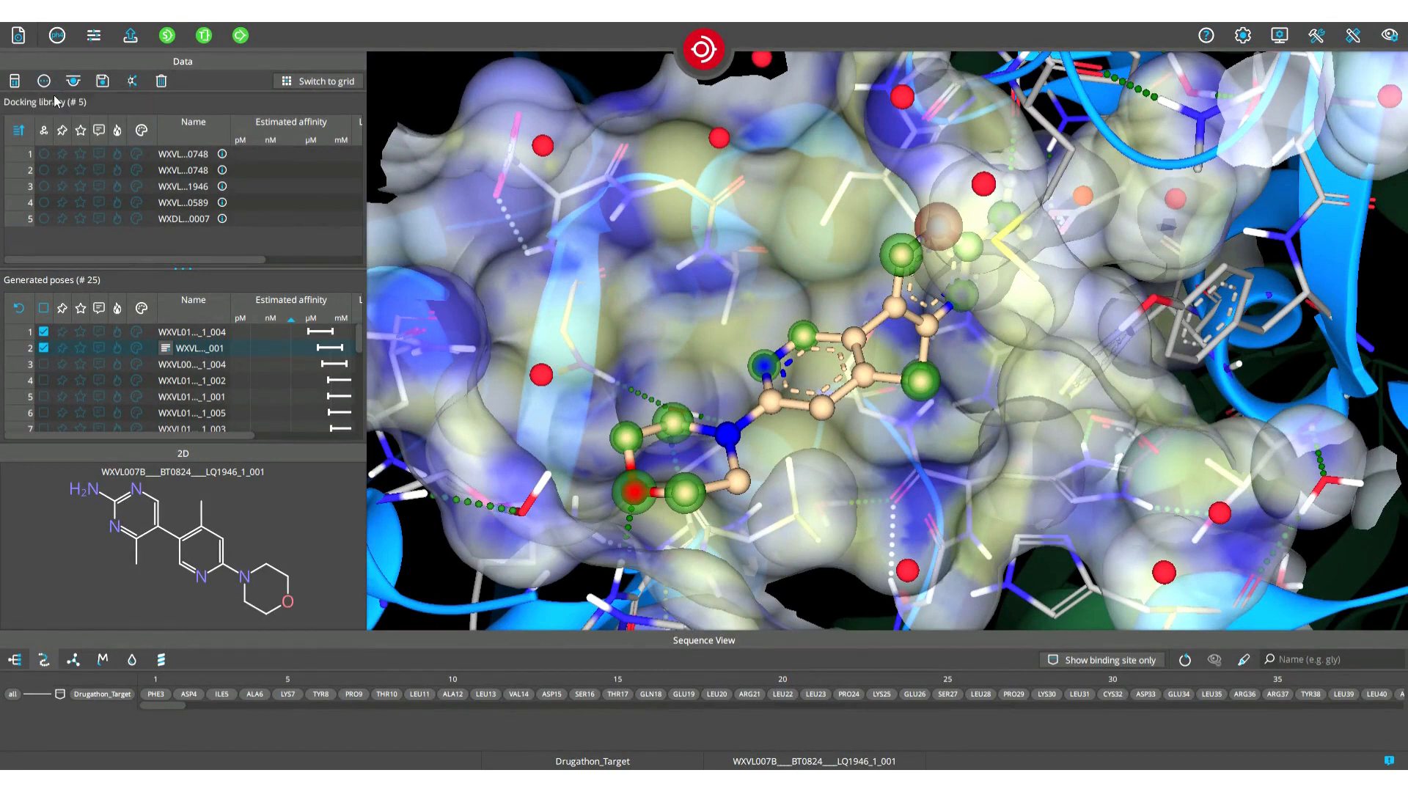
{"action": "left_click", "coordinate": [81, 88]}
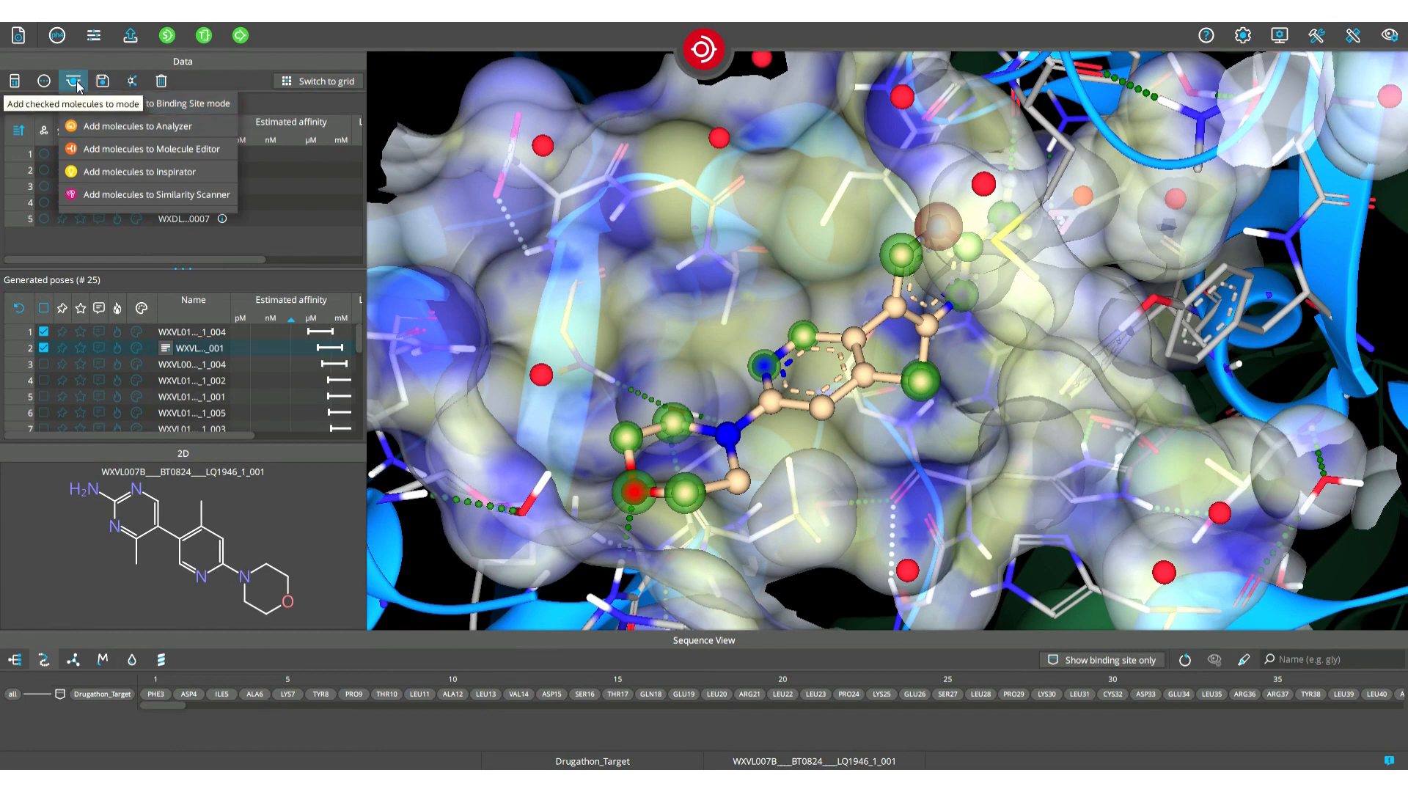
{"action": "left_click", "coordinate": [133, 129]}
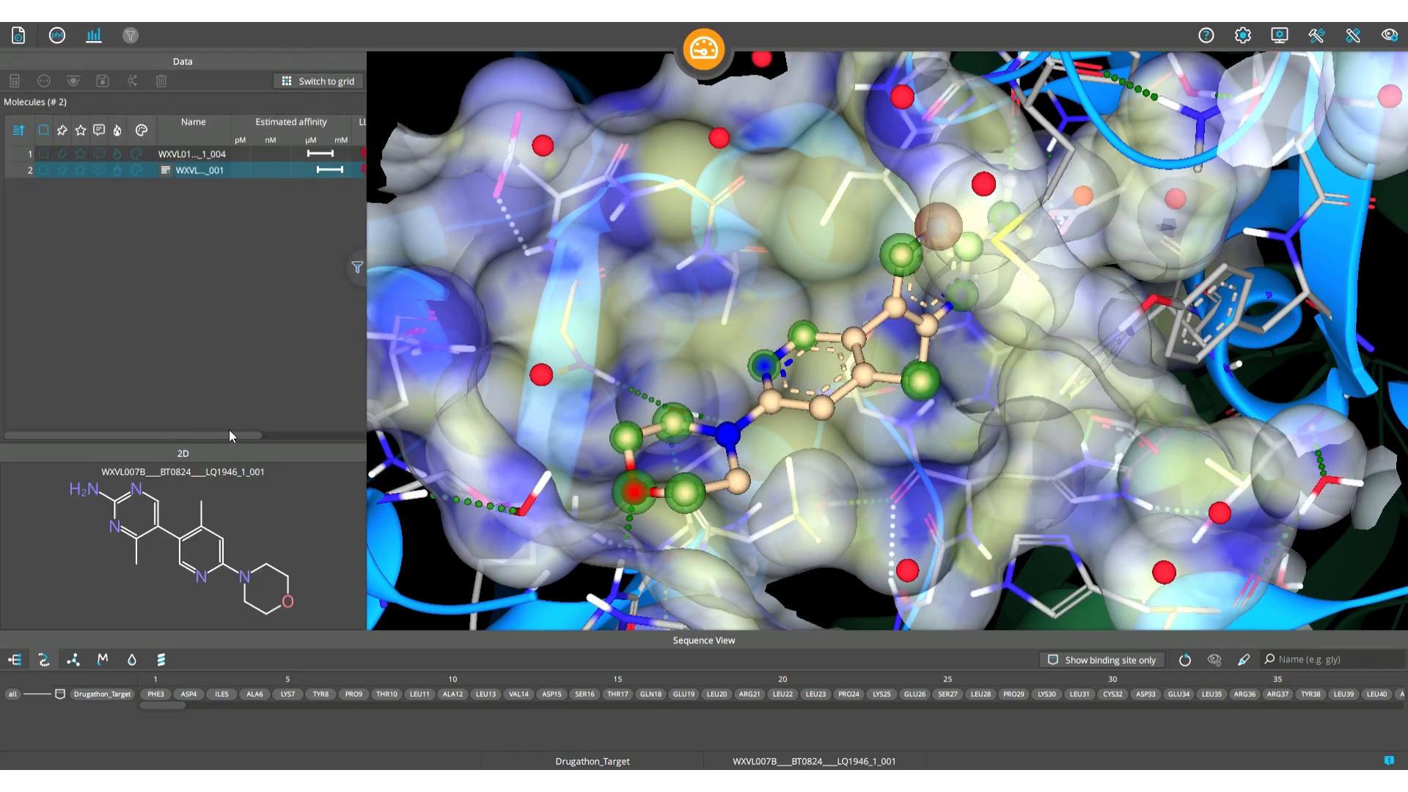
Step: Check both molecules in the Analyzer table and calculate their Optibrium properties
{"action": "left_click_drag", "start_coordinate": [229, 431], "coordinate": [333, 434]}
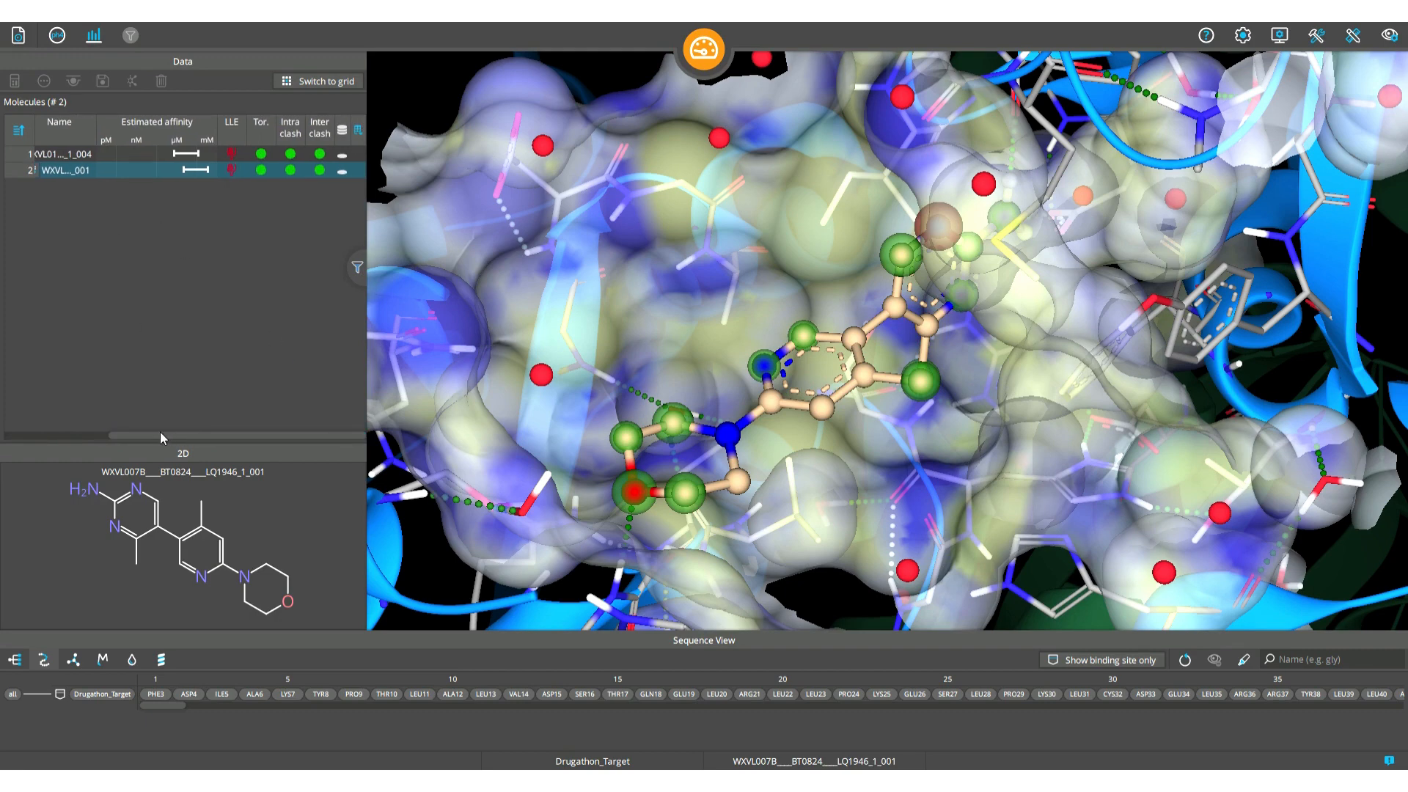
{"action": "left_click_drag", "start_coordinate": [151, 433], "coordinate": [47, 433]}
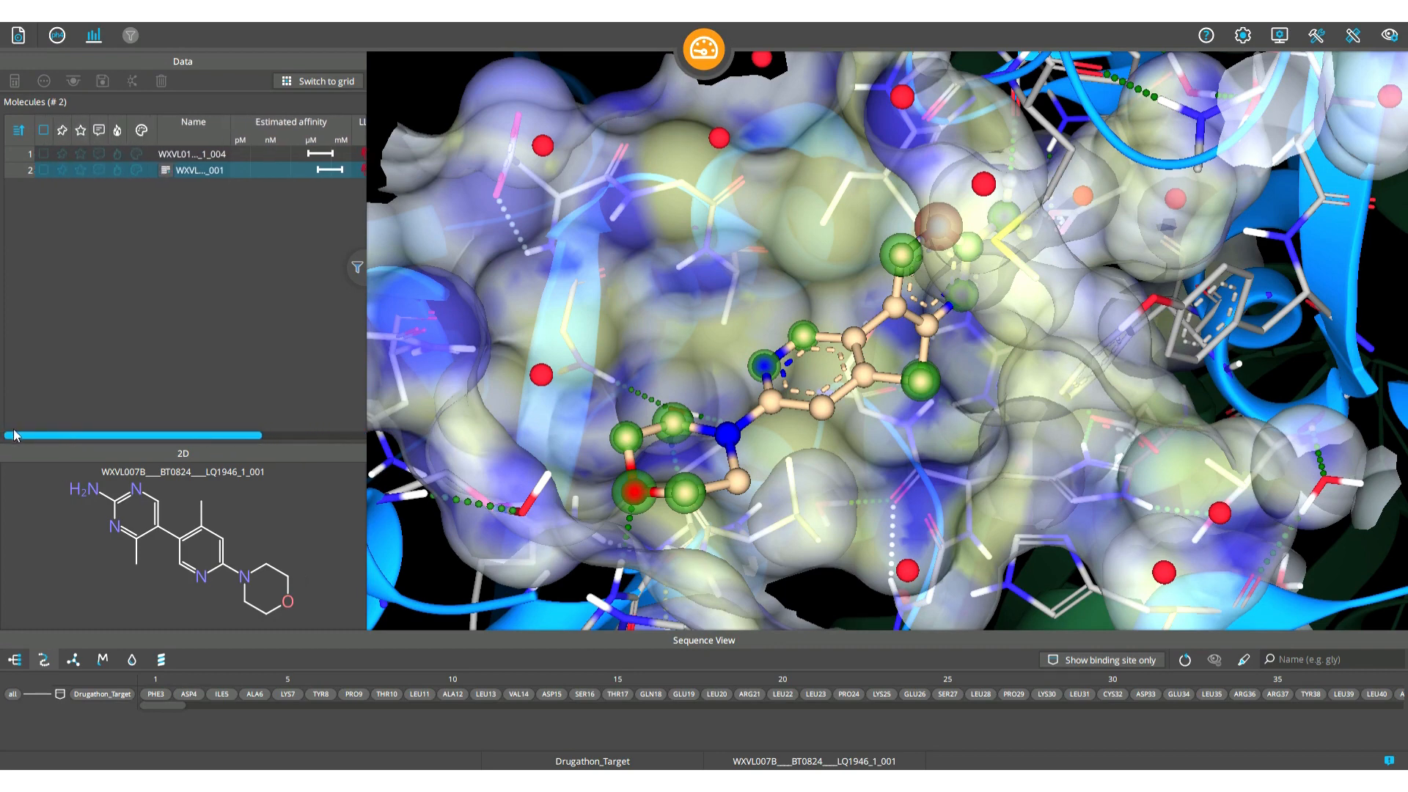
{"action": "left_click", "coordinate": [43, 130]}
{"action": "left_click", "coordinate": [65, 140]}
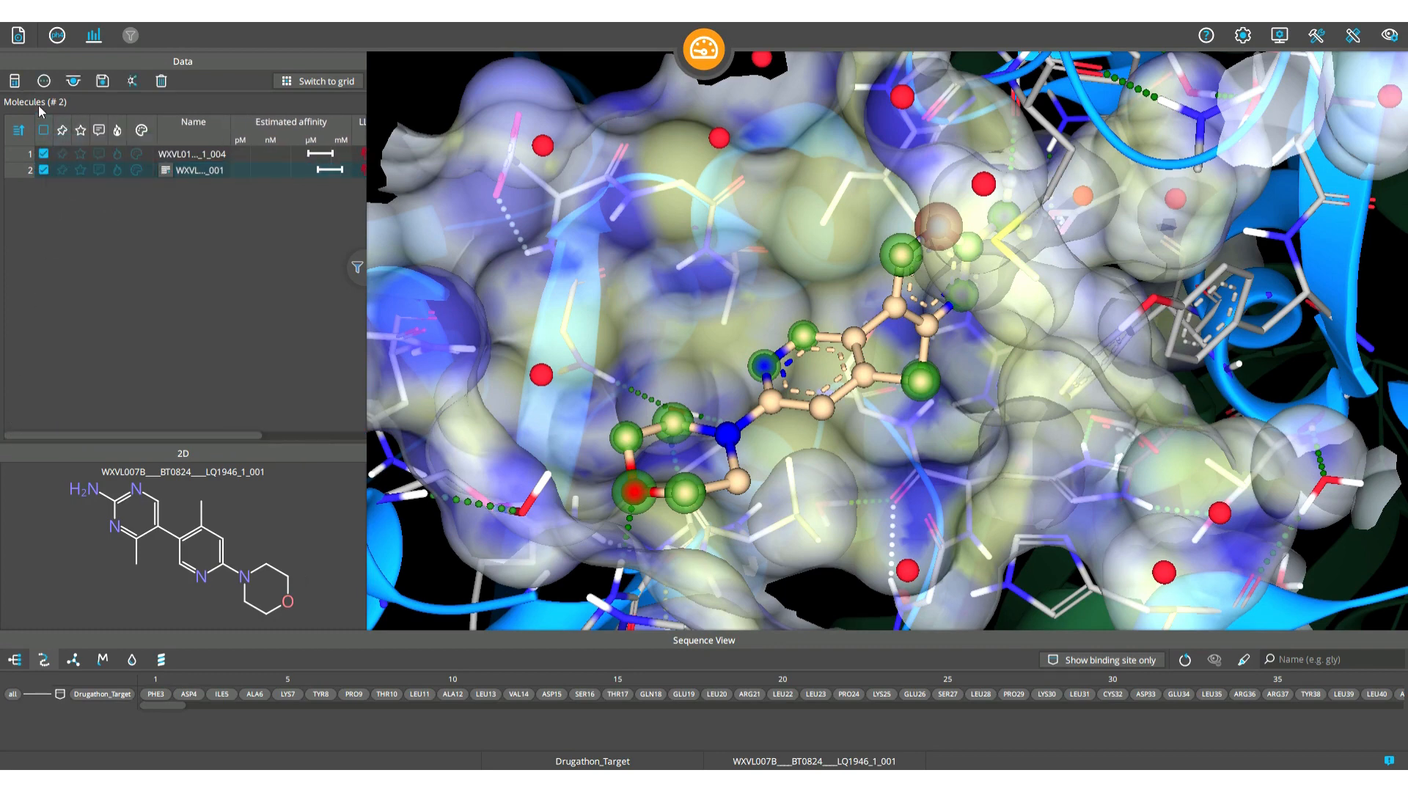
{"action": "left_click", "coordinate": [15, 82]}
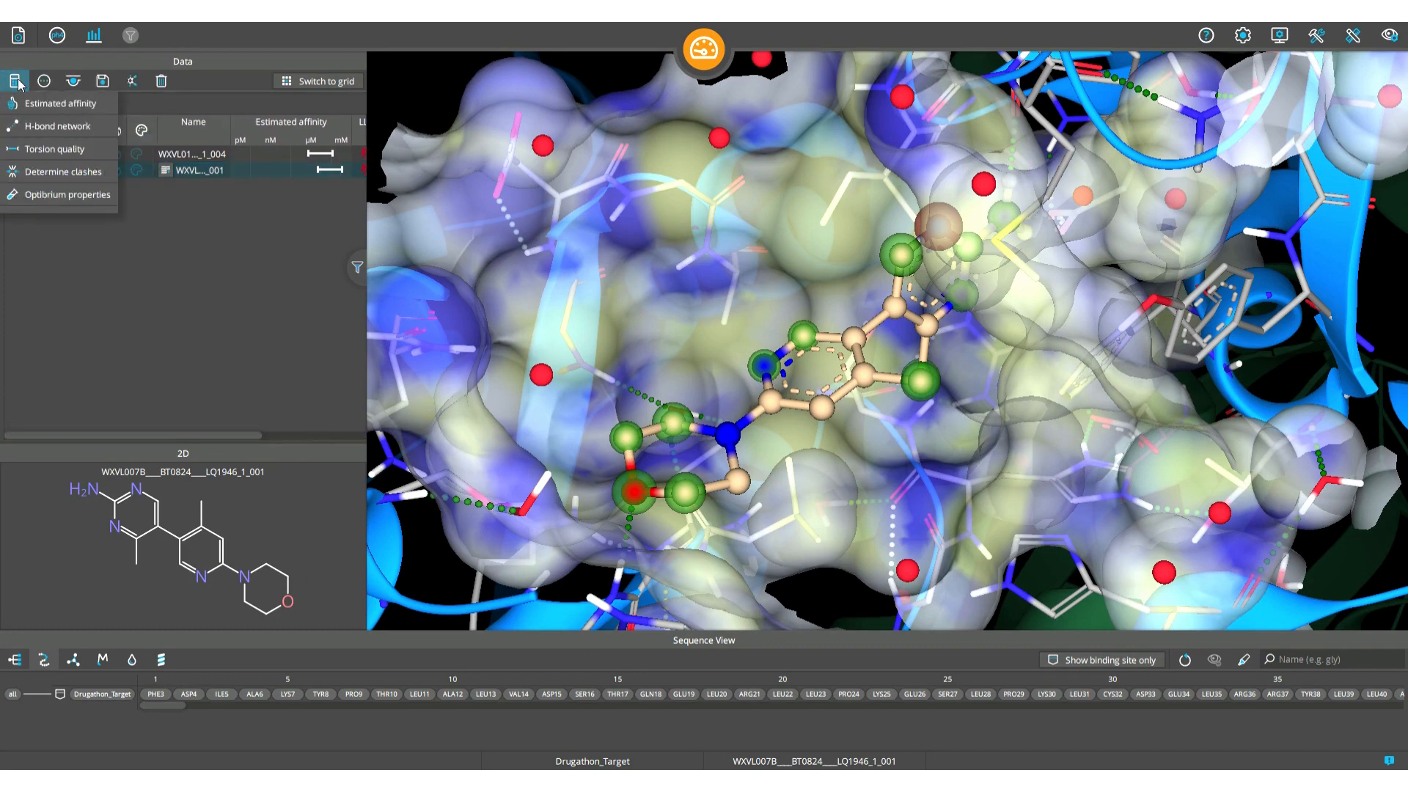
{"action": "left_click", "coordinate": [93, 198]}
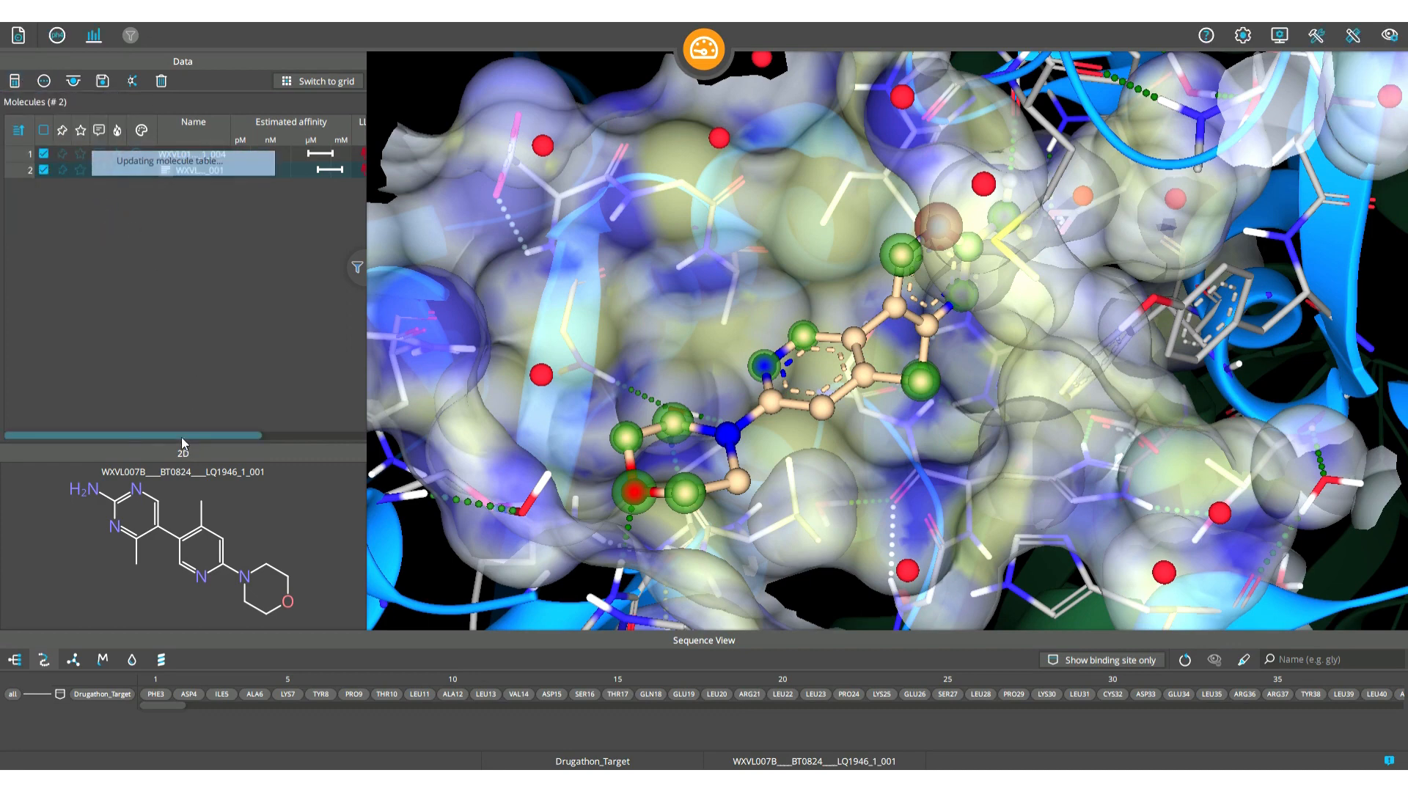
Step: Look through the Optibrium properties available as table columns without adding any of them
{"action": "left_click_drag", "start_coordinate": [182, 437], "coordinate": [297, 438]}
{"action": "left_click", "coordinate": [357, 126]}
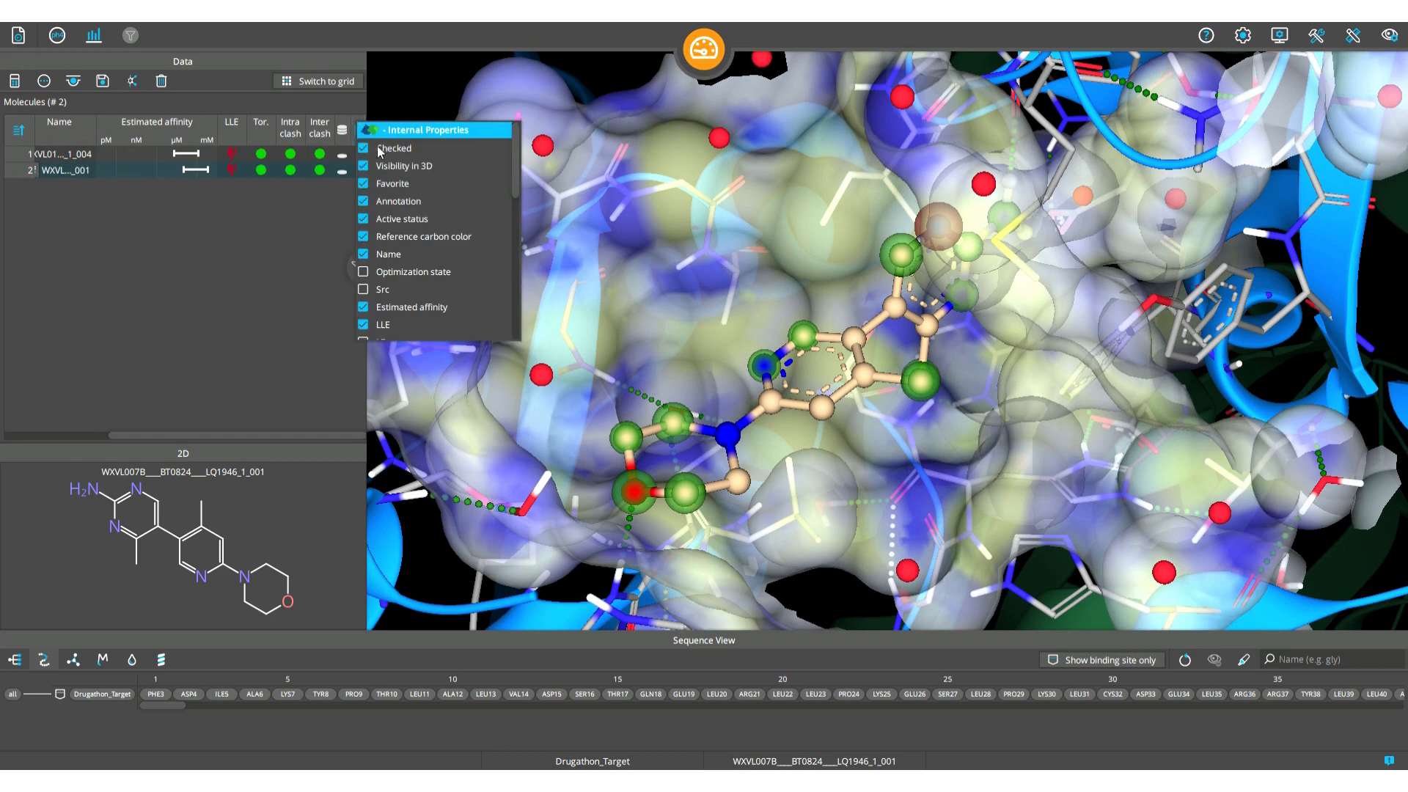
{"action": "scroll", "coordinate": [433, 239], "scroll_direction": "down", "scroll_amount": 8}
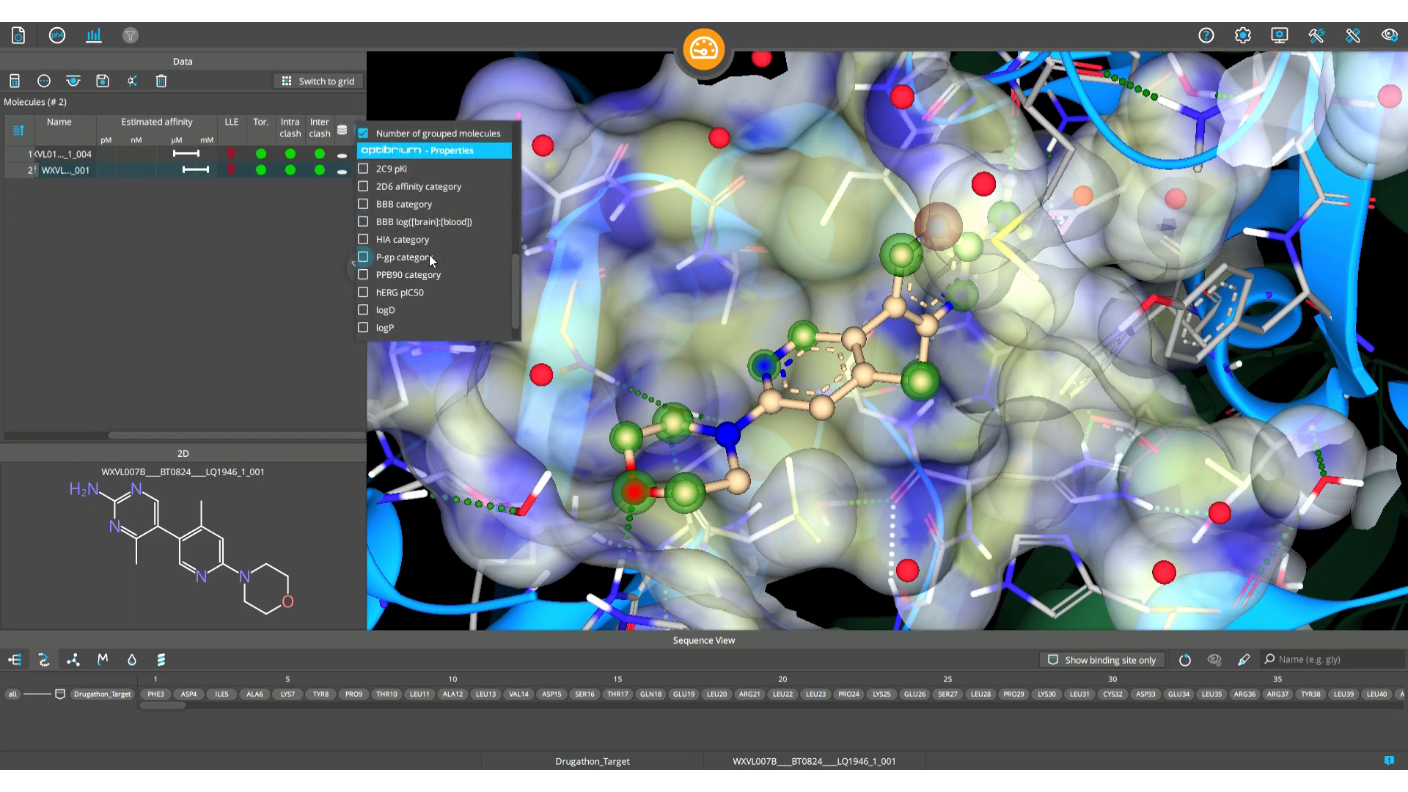
{"action": "scroll", "coordinate": [439, 276], "scroll_direction": "down", "scroll_amount": 1}
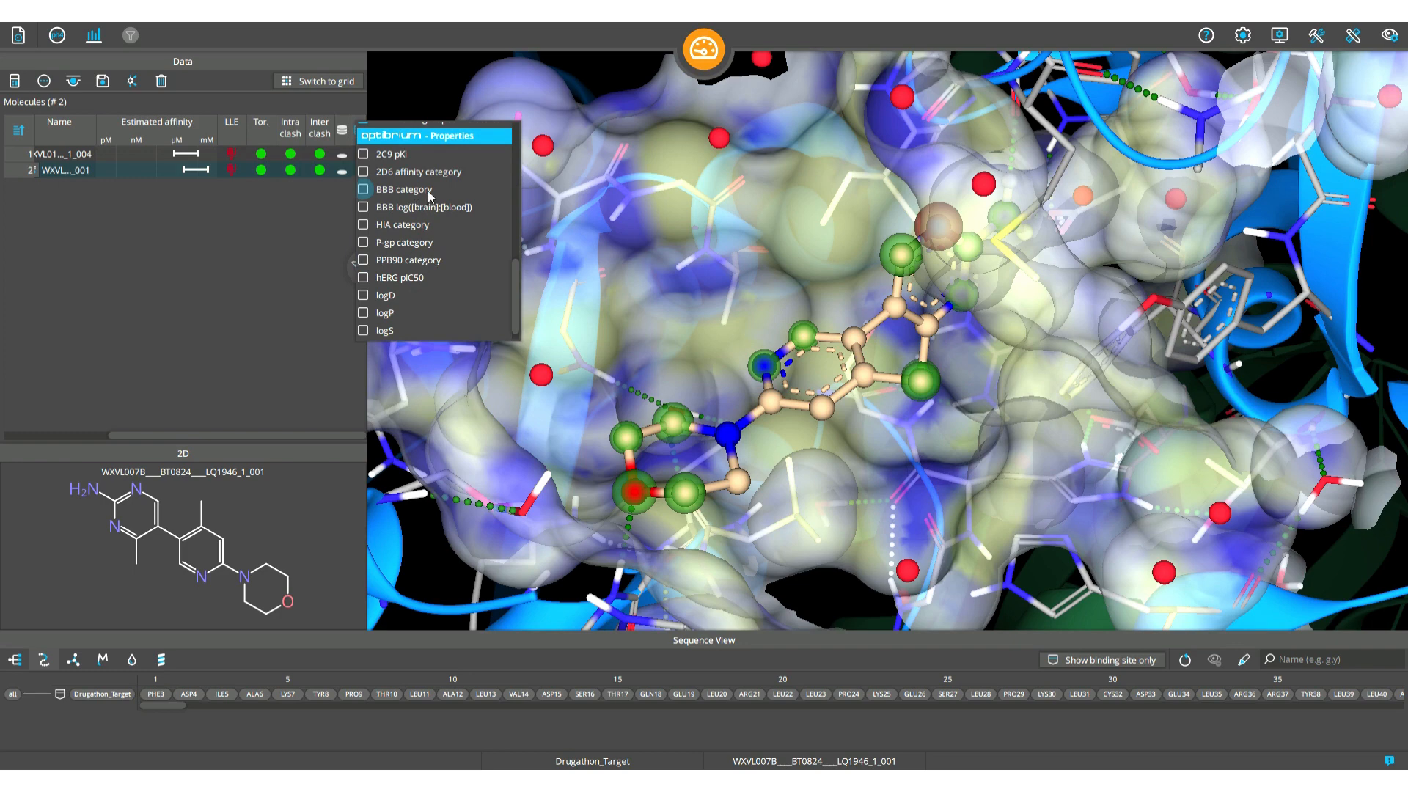
{"action": "scroll", "coordinate": [431, 220], "scroll_direction": "up", "scroll_amount": 3}
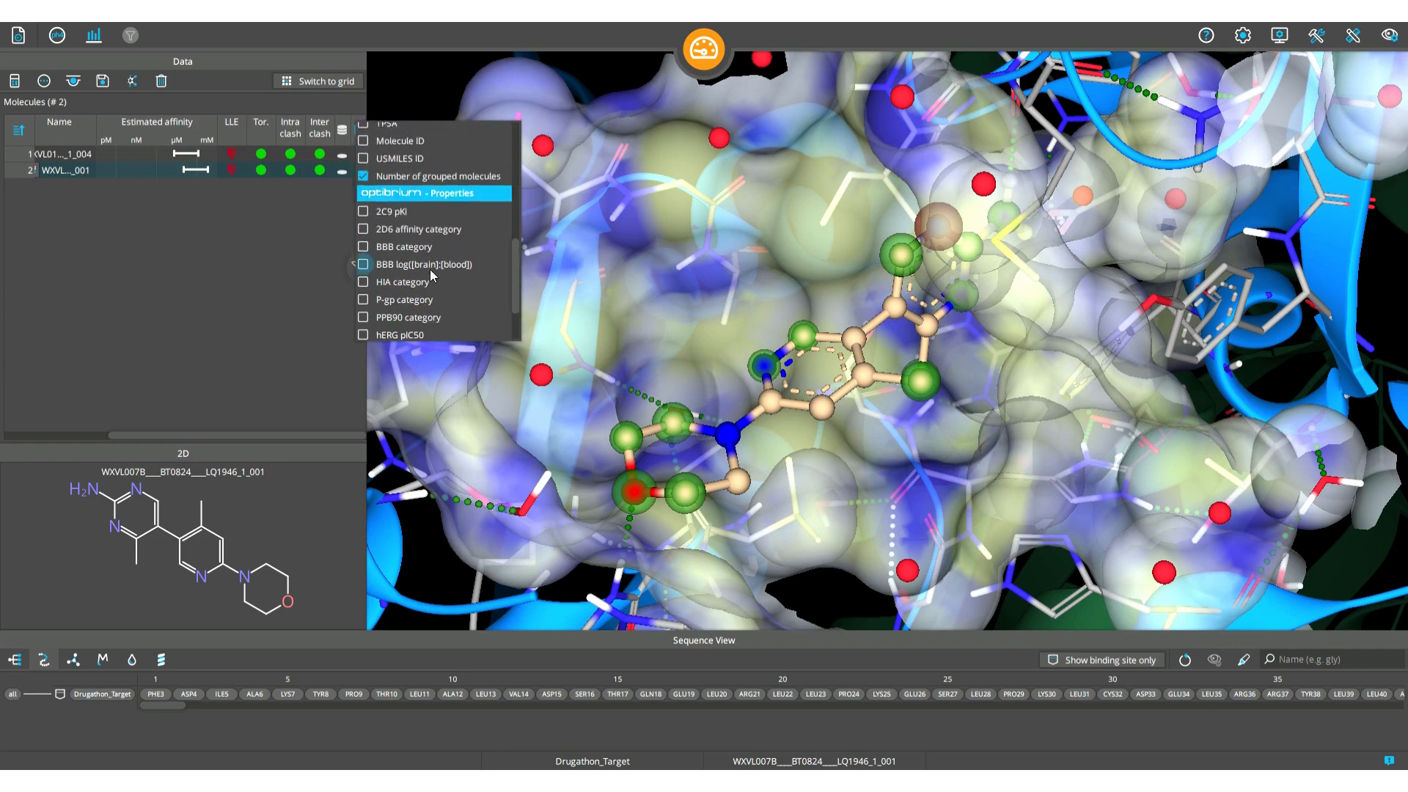
{"action": "scroll", "coordinate": [431, 276], "scroll_direction": "up", "scroll_amount": 1}
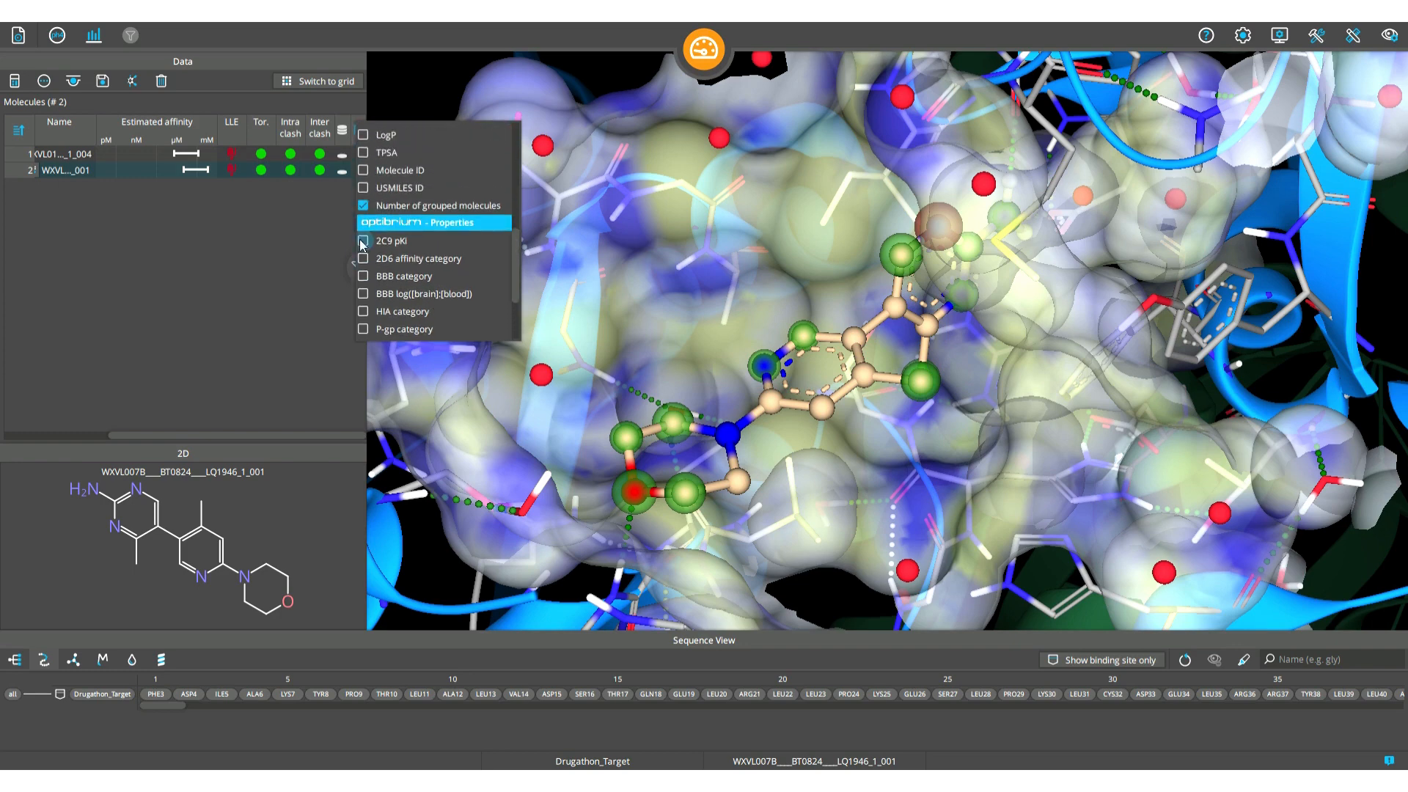
{"action": "left_click", "coordinate": [299, 215]}
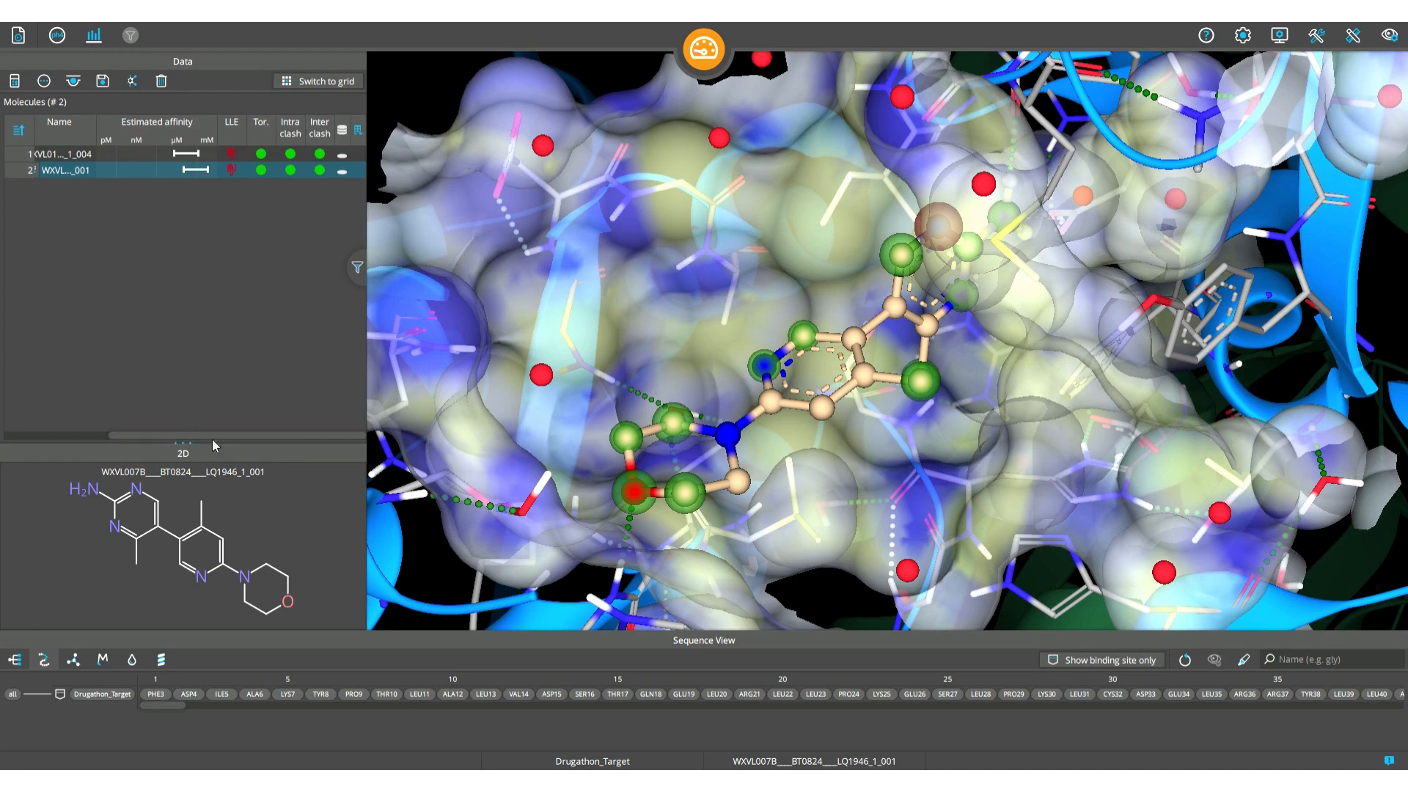
{"action": "left_click_drag", "start_coordinate": [214, 435], "coordinate": [110, 435]}
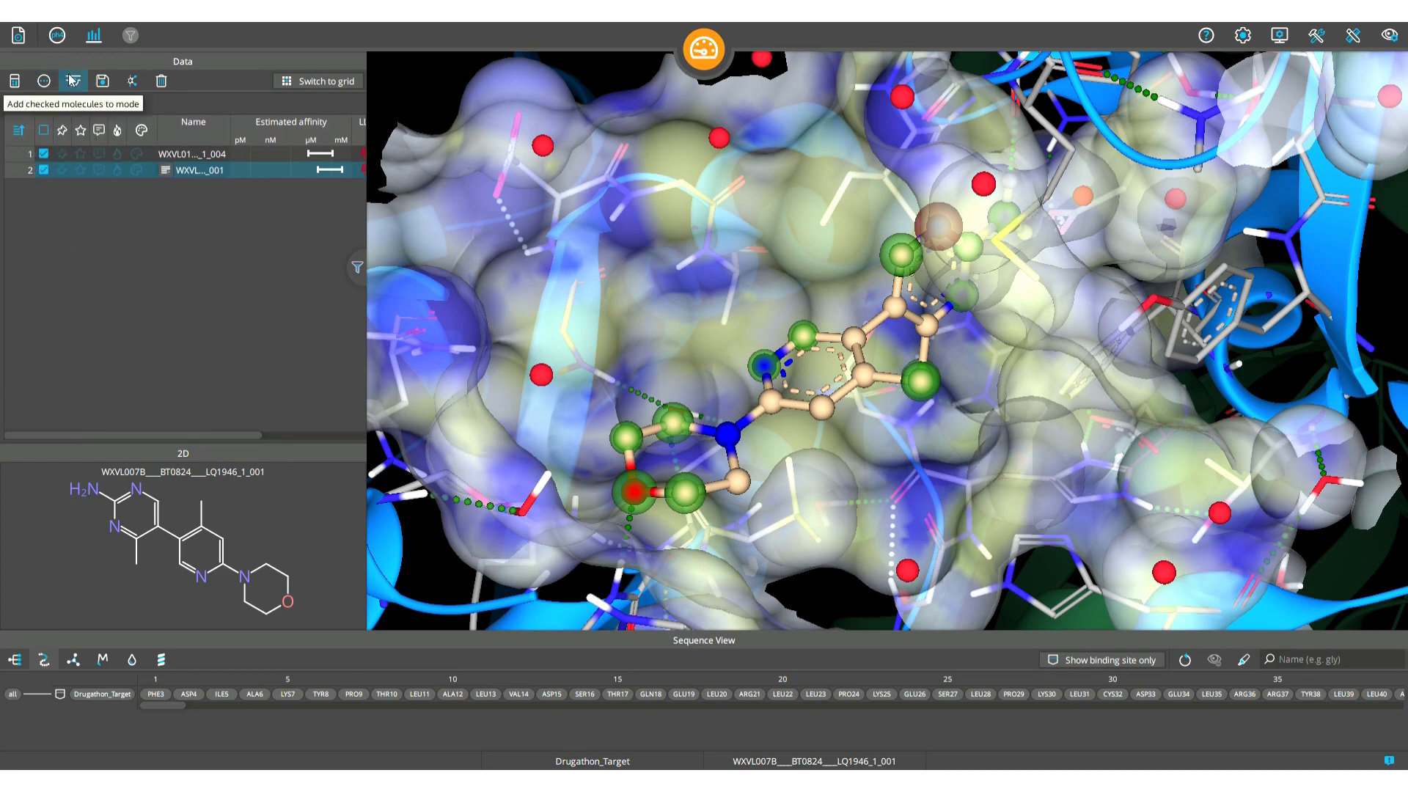